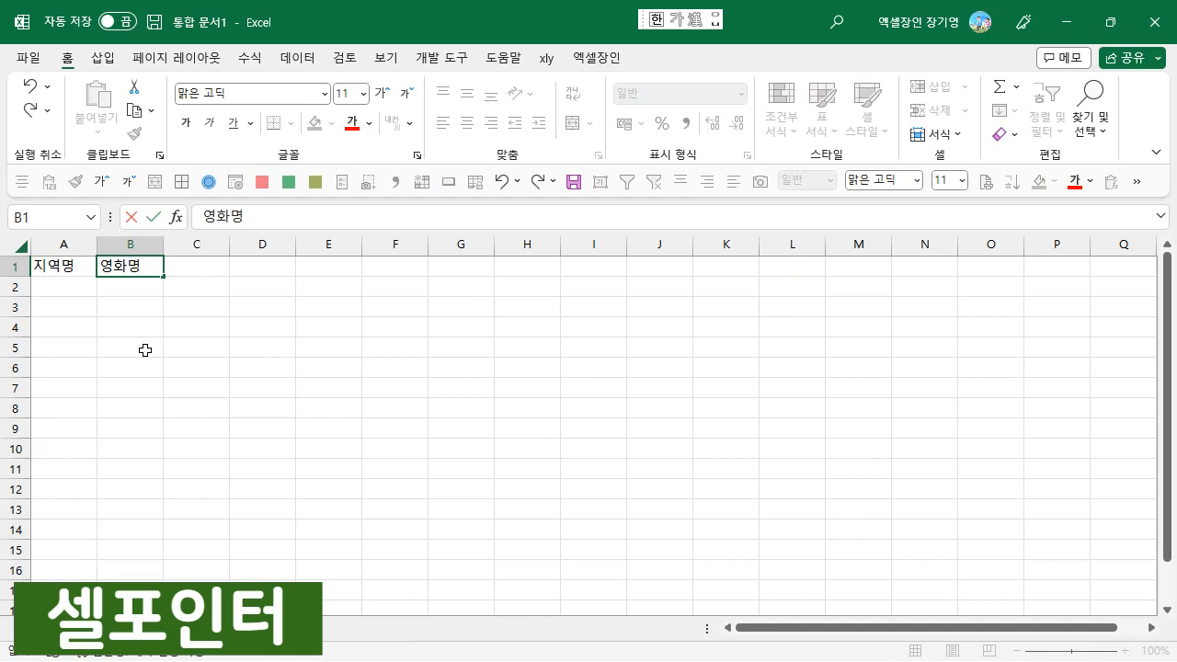
- Complete the row 1 headers from 영화명 through 성과 and enter 강원 under 지역명 in A2
key("Tab")
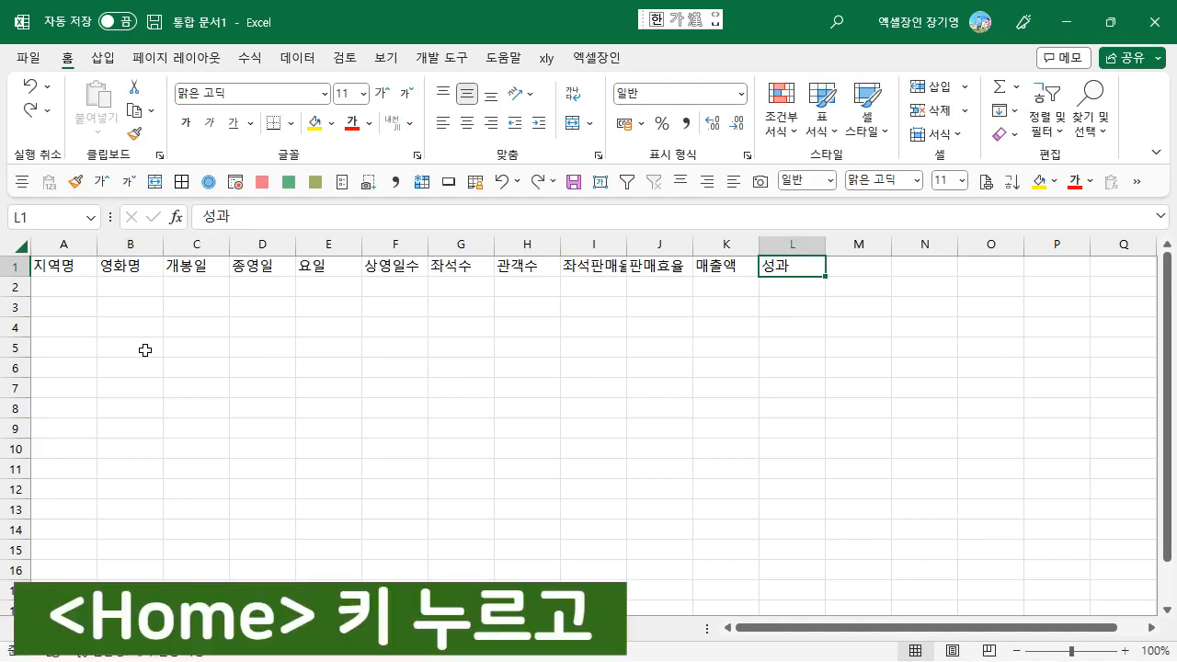
key("Home")
key("Down")
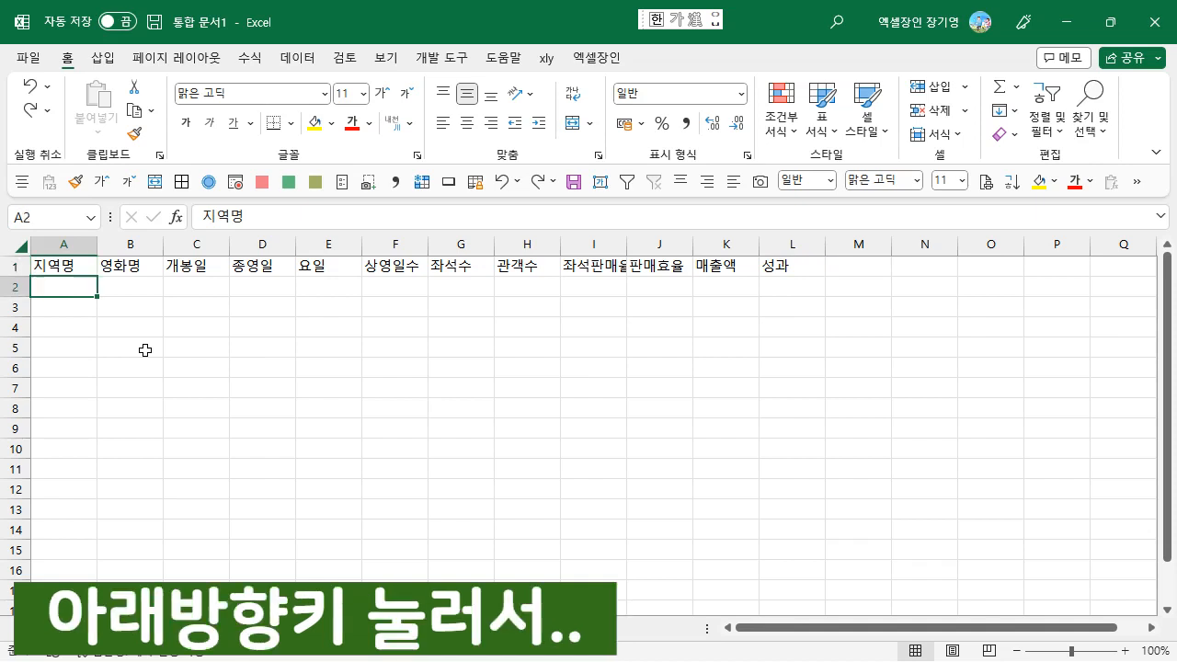
type("강원")
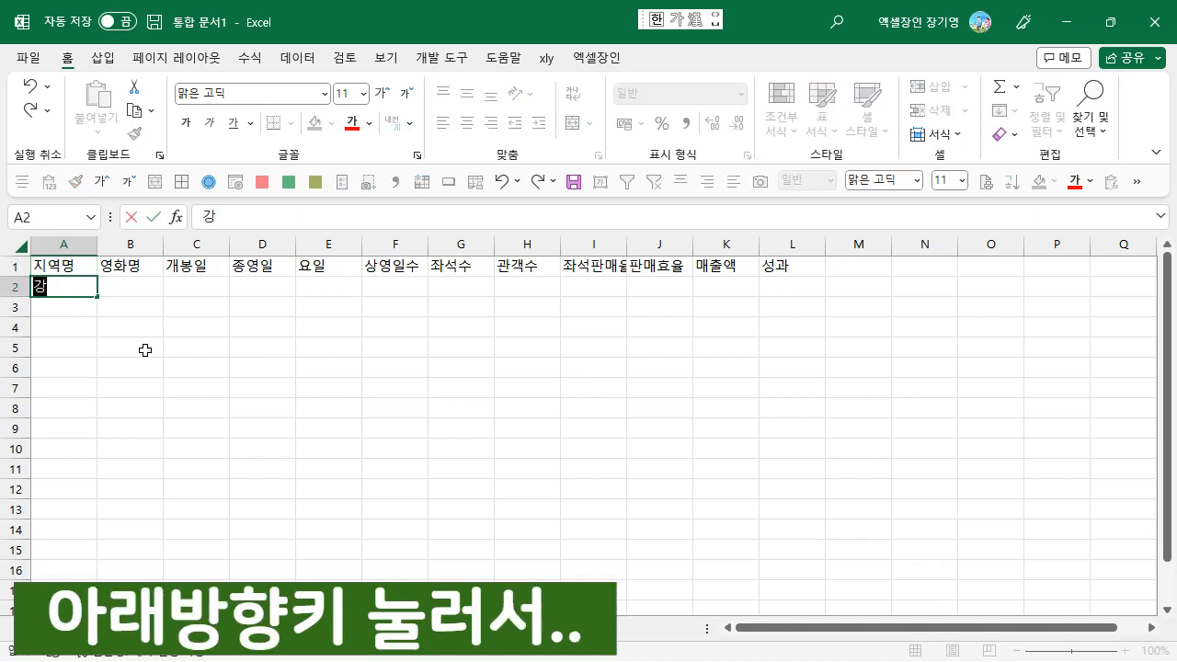
key("Tab")
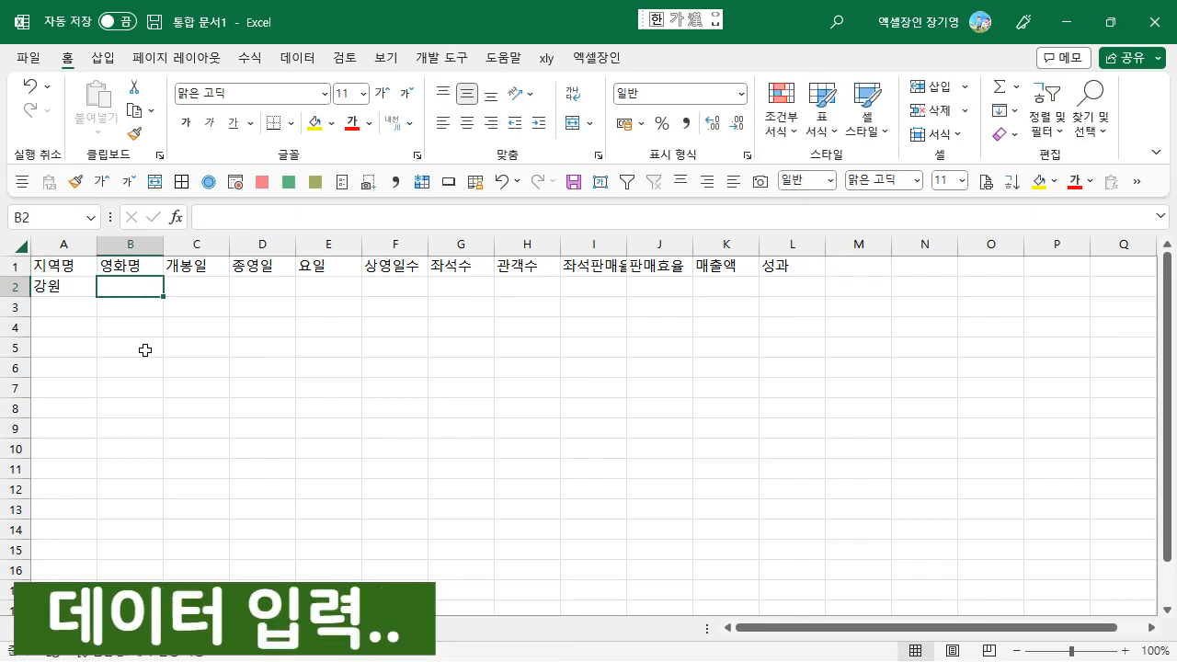
- Highlight row 1 and the header range A1:L1 to examine the table's headers
key("Up")
key("shift+space")
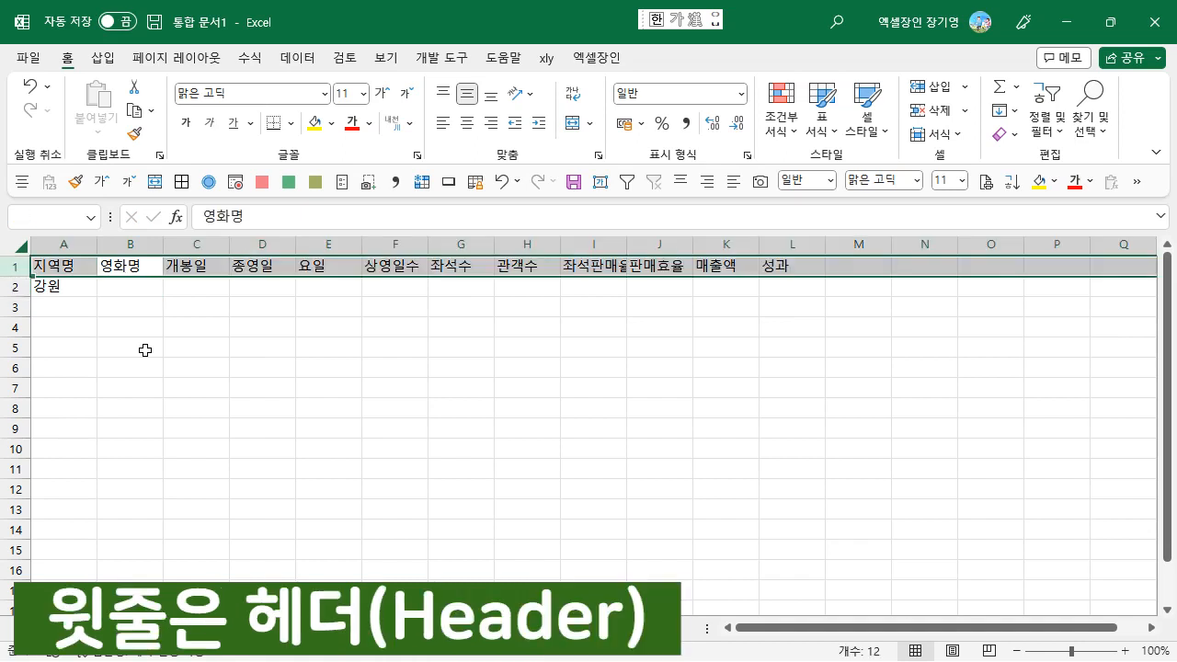
key("ctrl+Home")
key("ctrl+shift+Right")
key("Down")
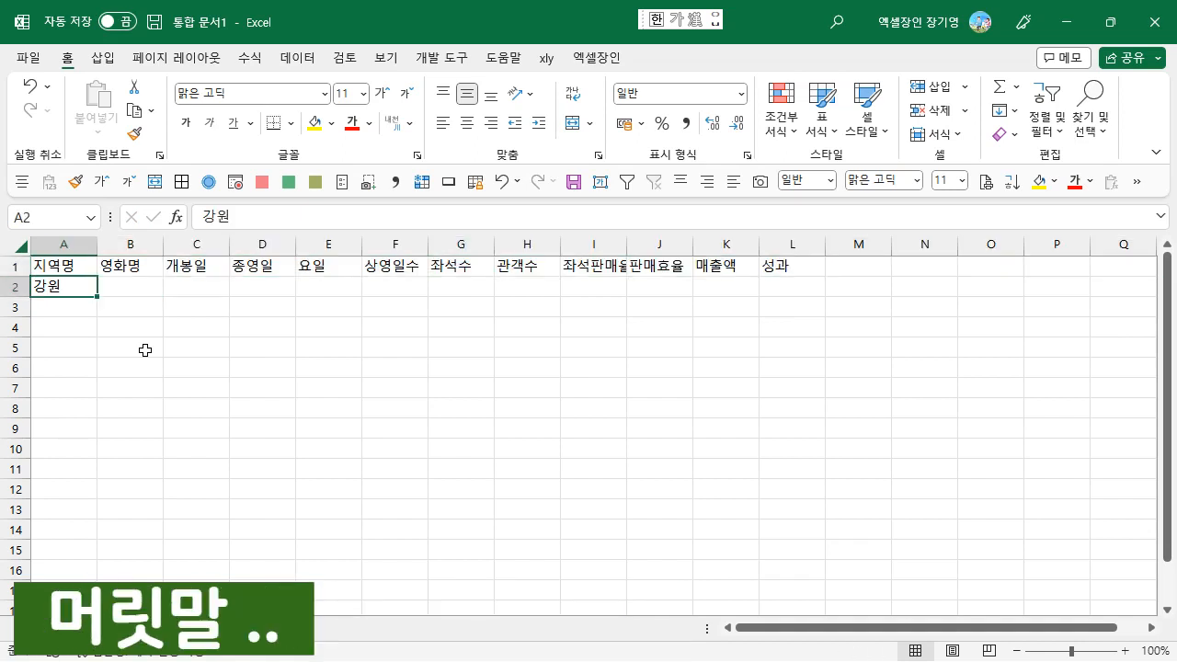
- Enter the film title 신비한 동물들과 덤블도어의 비밀 under 영화명 in B2
type("신비한 동물들과 덤블도어의 비밀")
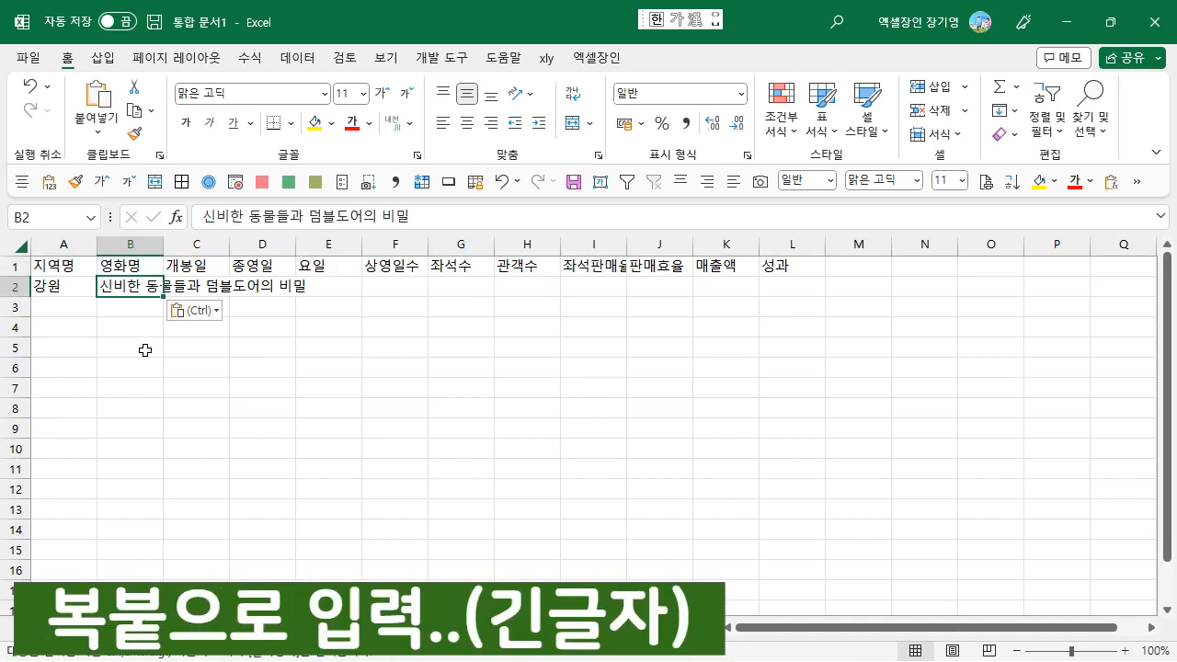
key("Right")
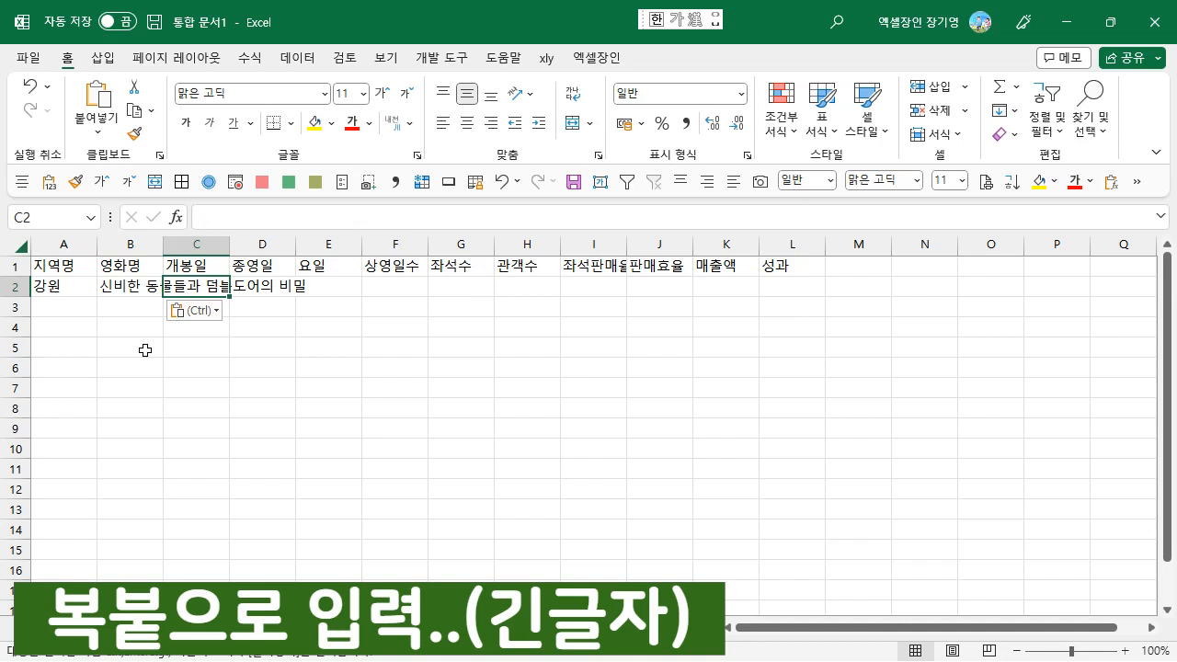
key("Left")
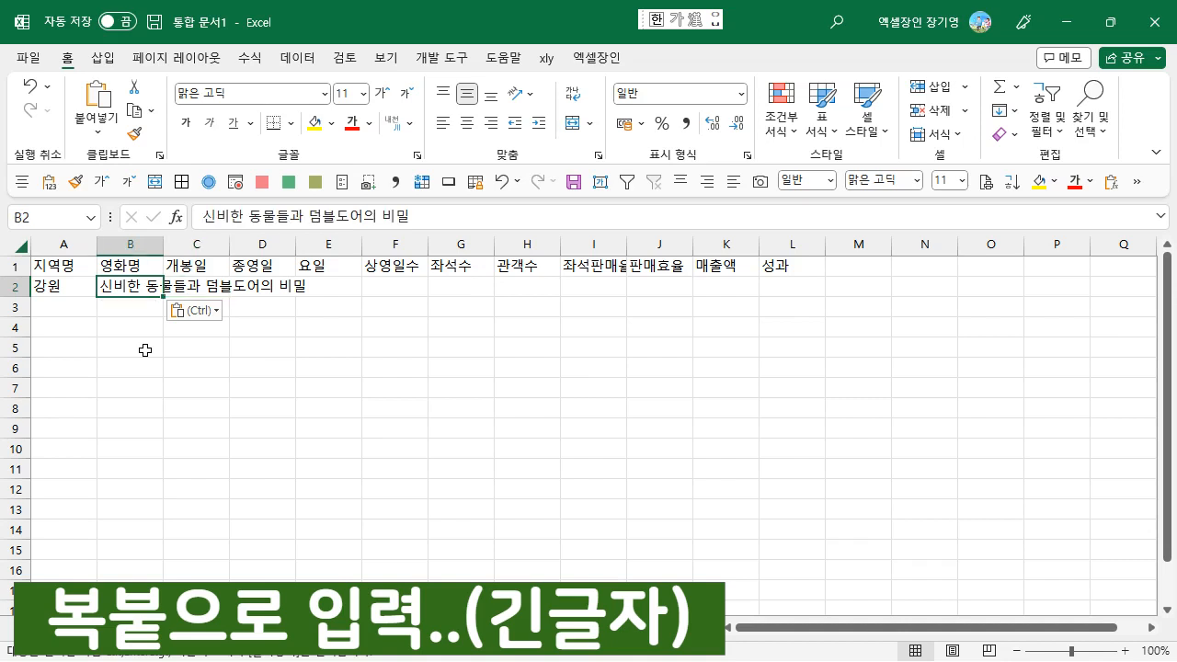
key("Right")
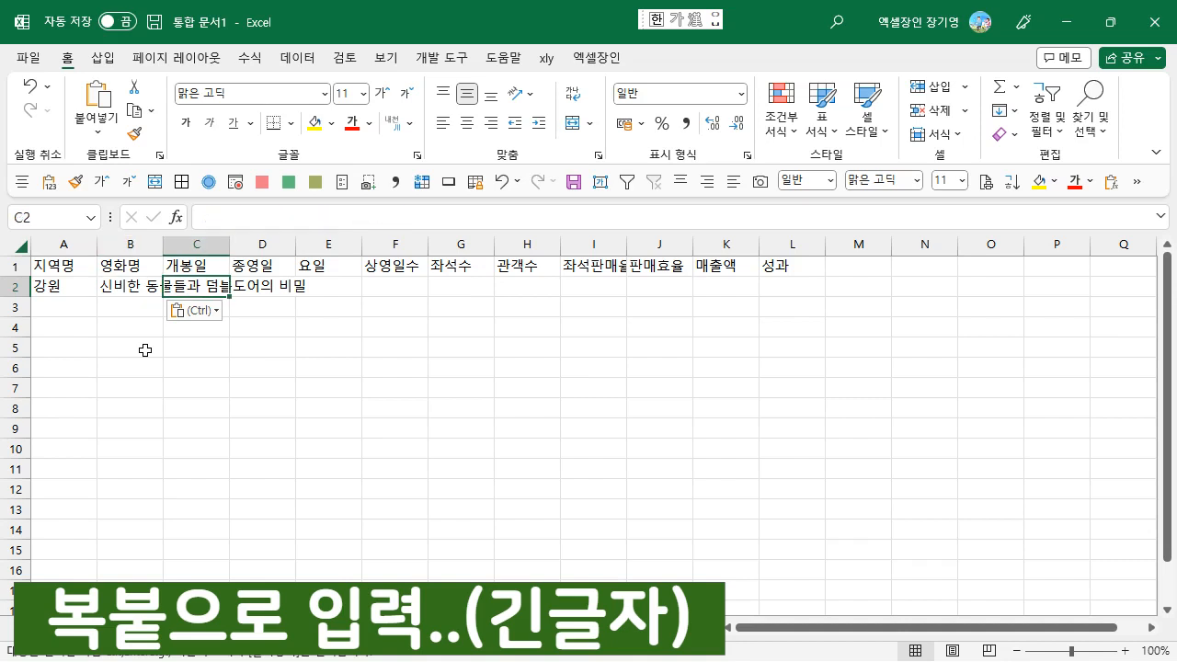
- Autofit column B to the film title and manually narrow it back to roughly the width of the other columns
double_click(163, 244)
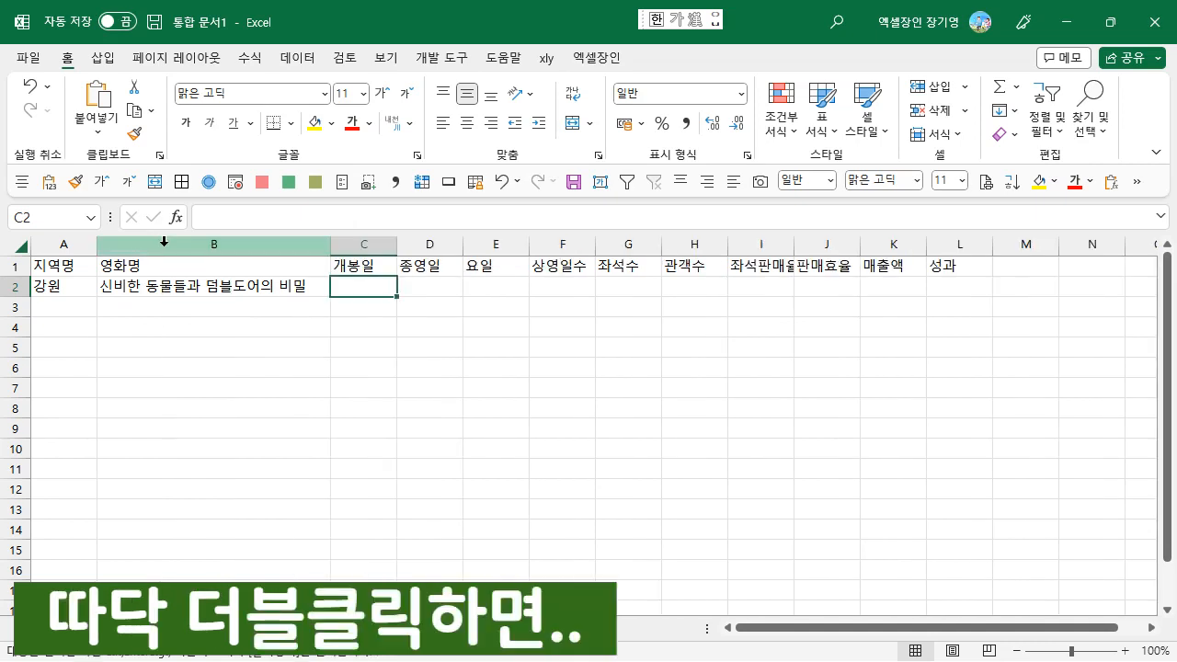
left_click(204, 247)
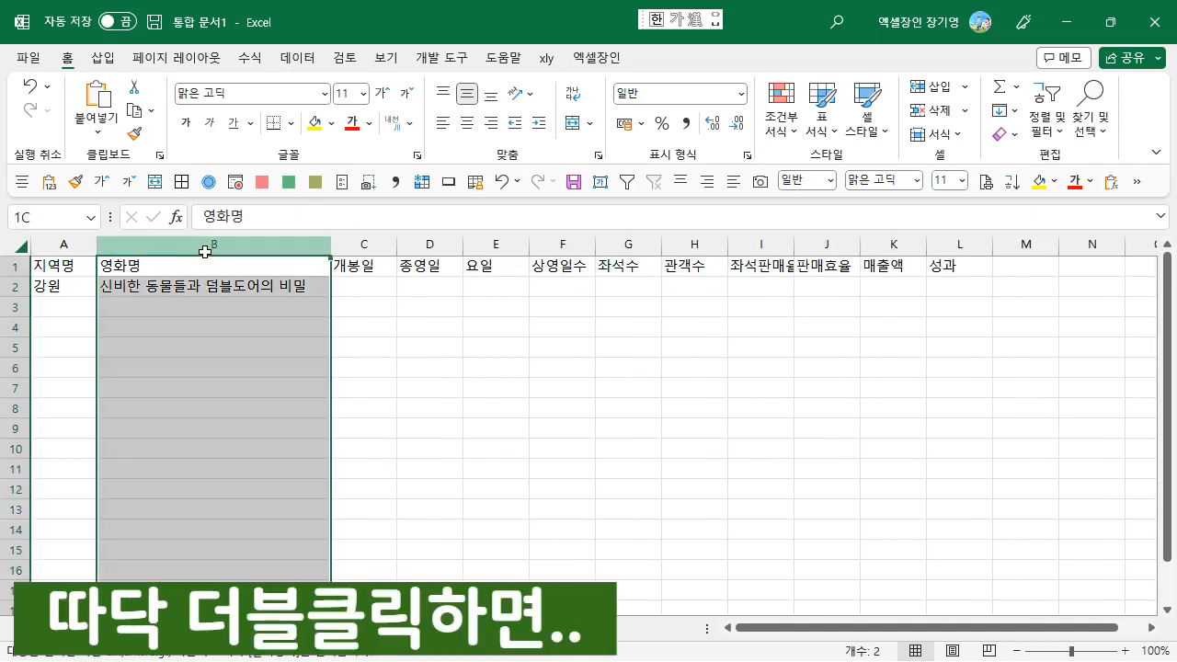
left_click(204, 281)
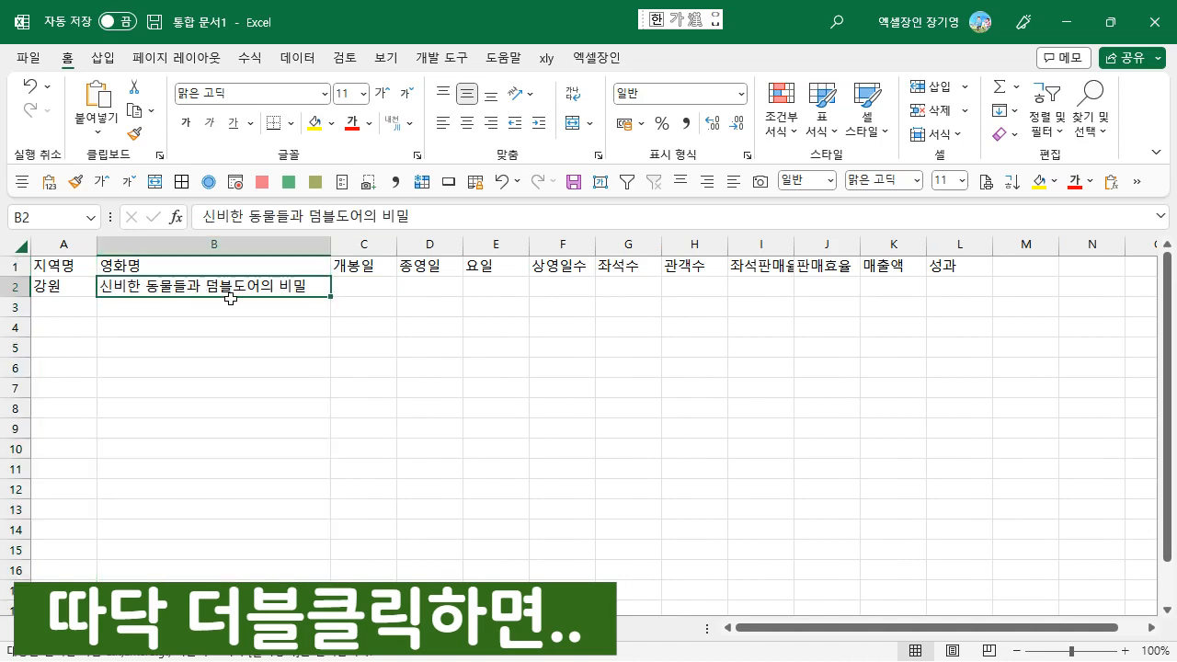
left_click_drag(225, 286, 229, 381)
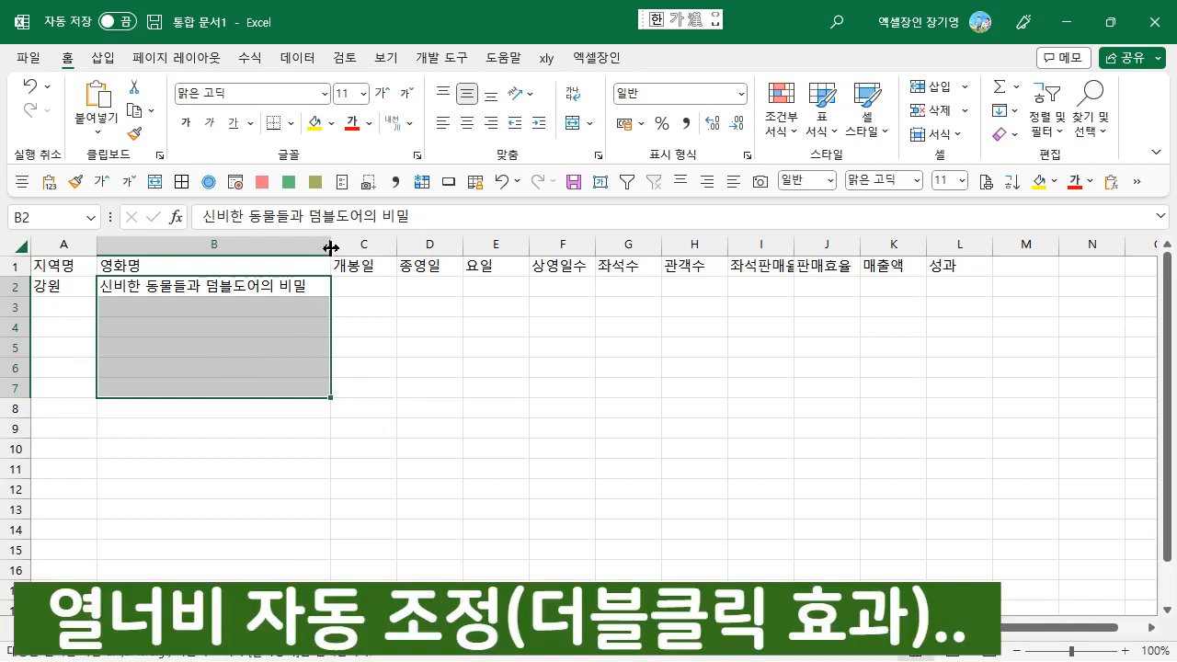
left_click_drag(330, 247, 179, 252)
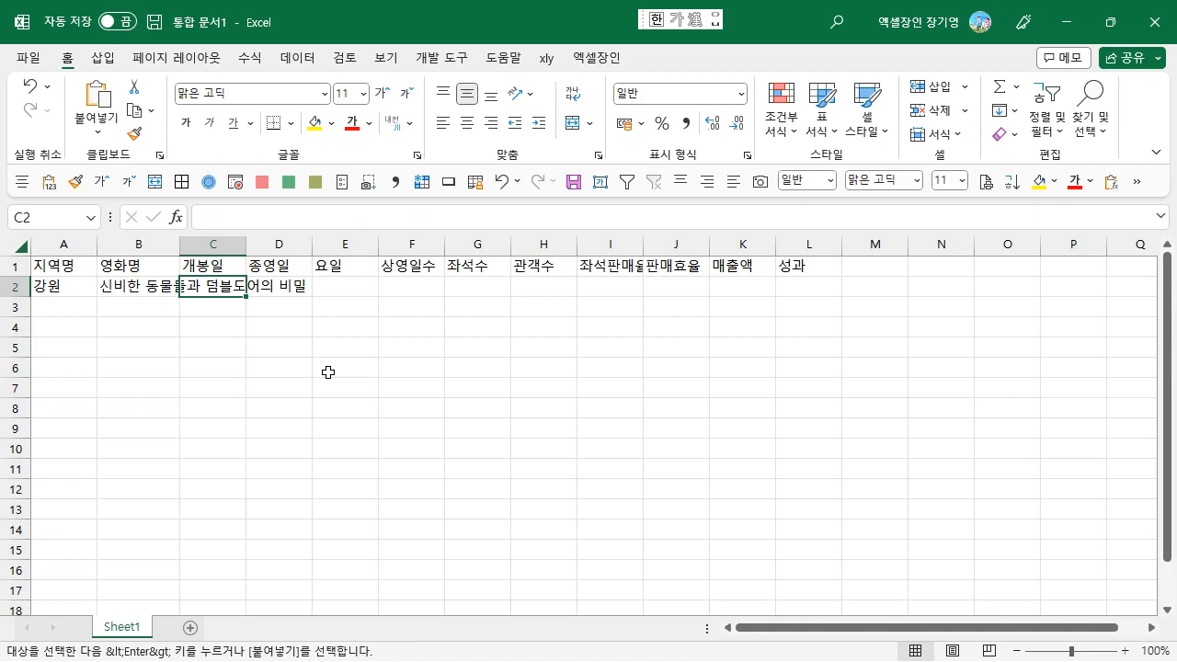
- Enter the date 4-13 under 개봉일 in C2
type("4-1")
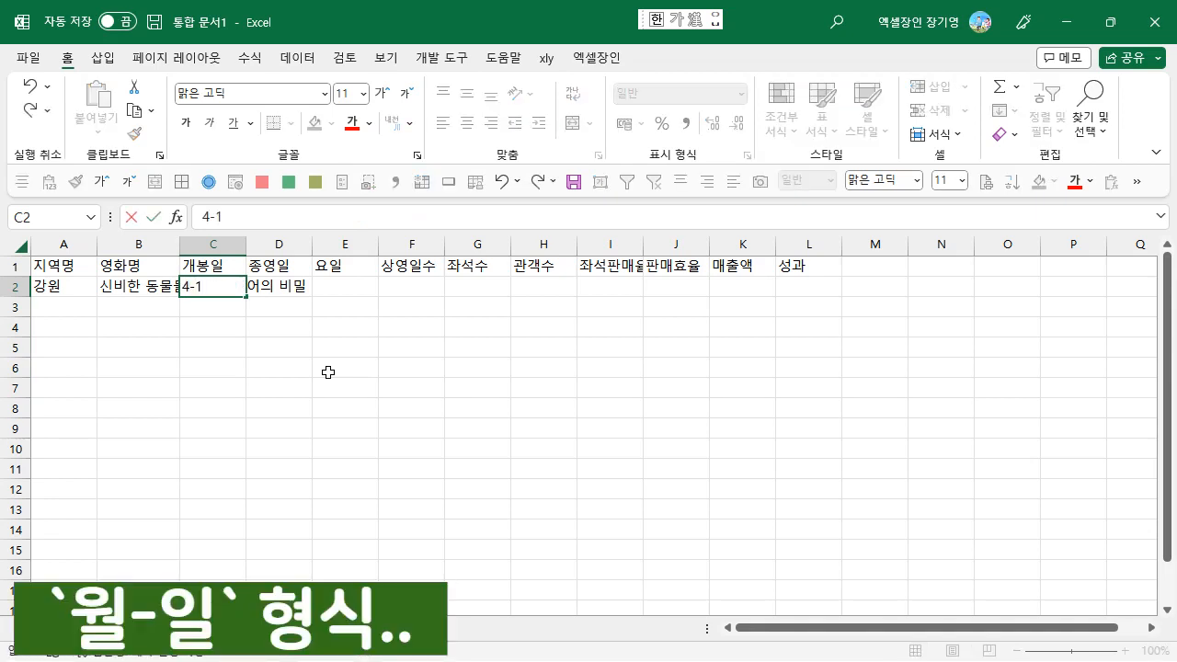
type("3")
key("Return")
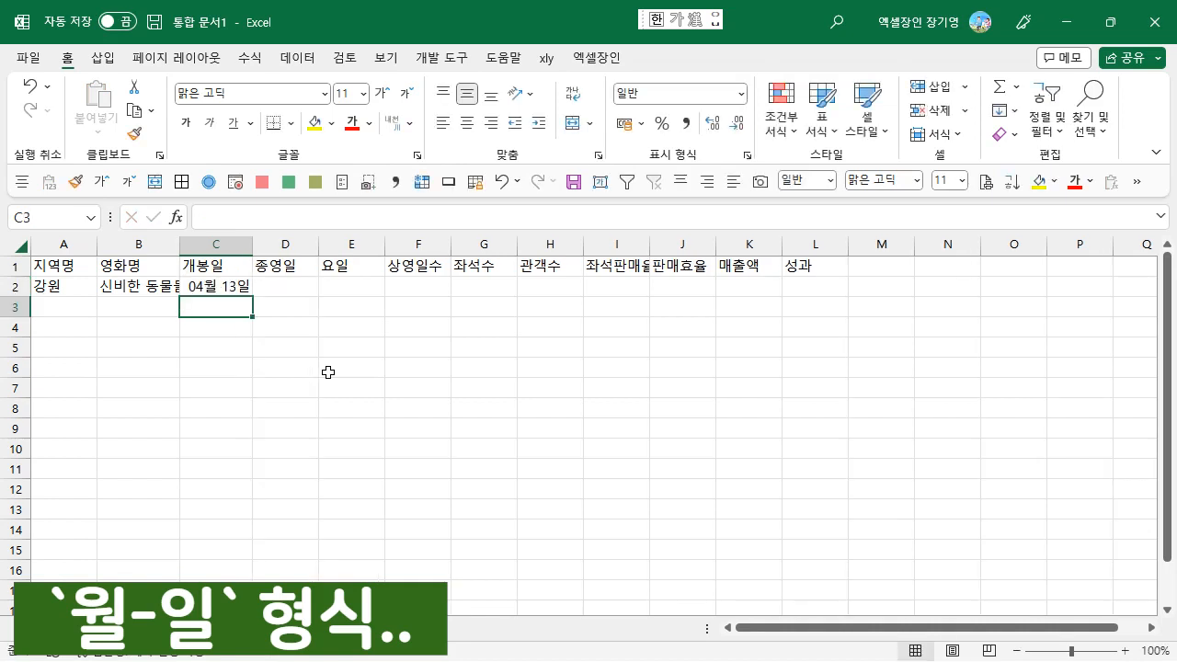
- Format the 개봉일 date in C2 with the 날짜 category and the *2012-03-14 type
key("Up")
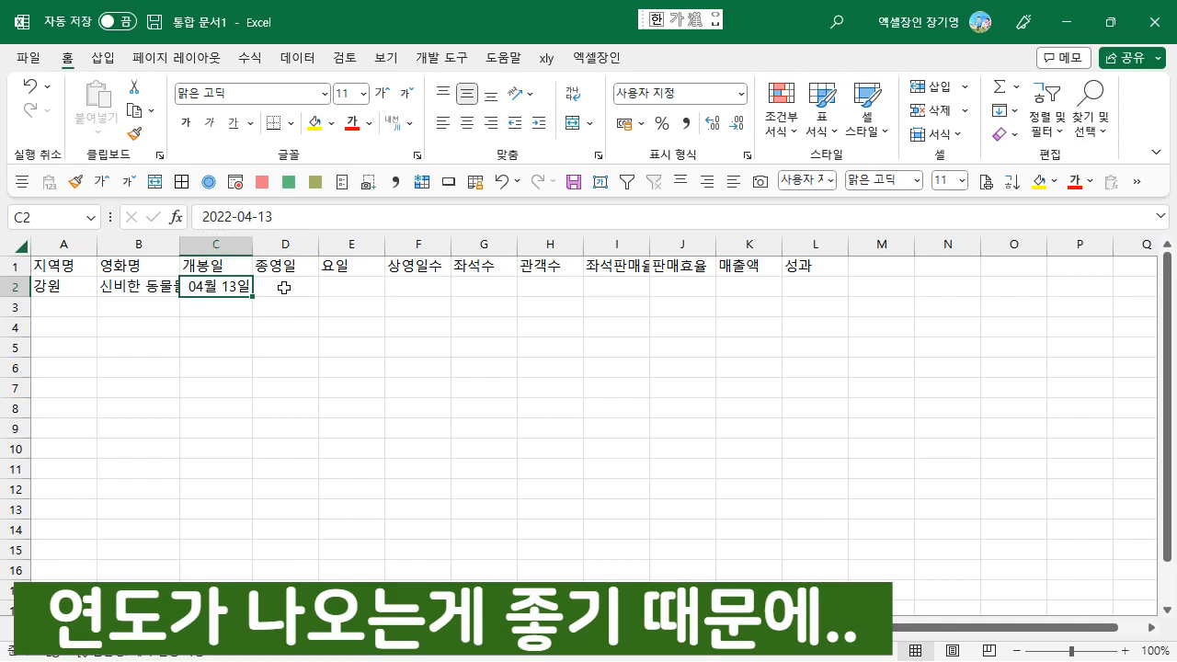
right_click(232, 286)
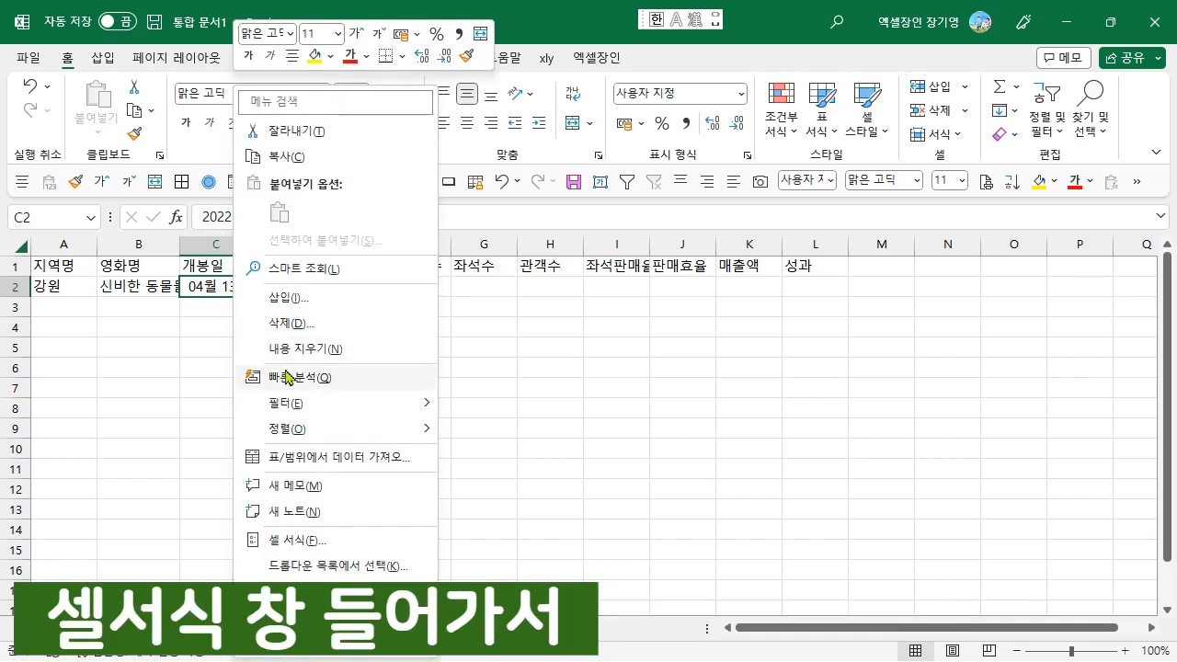
left_click(329, 541)
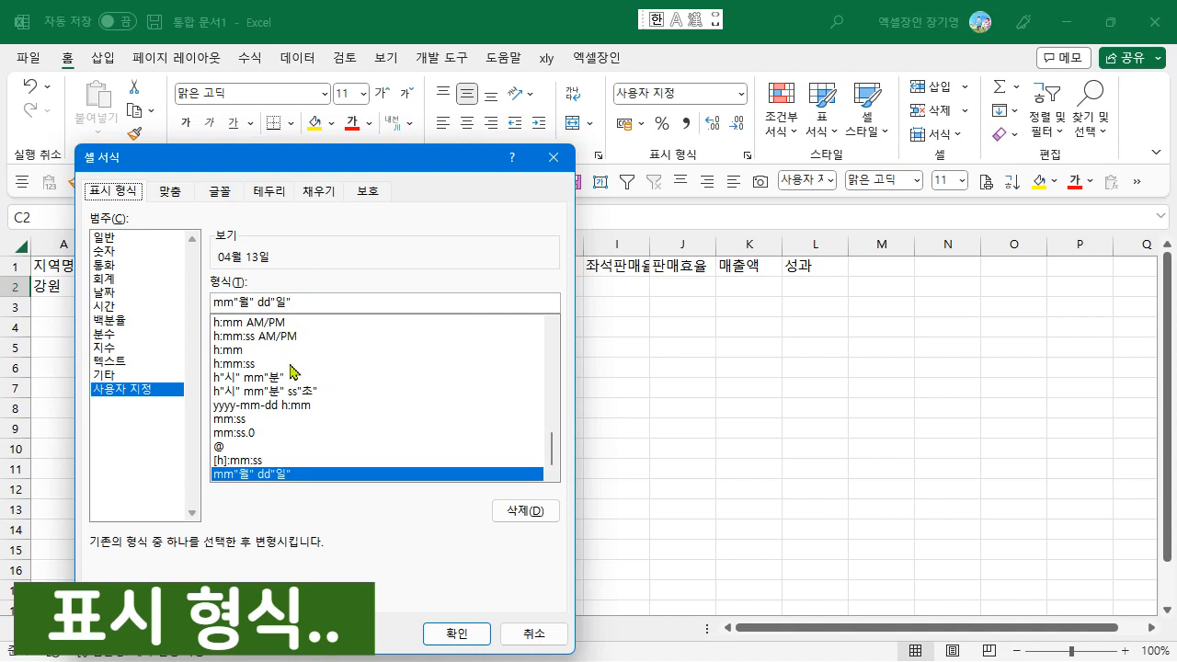
left_click(137, 293)
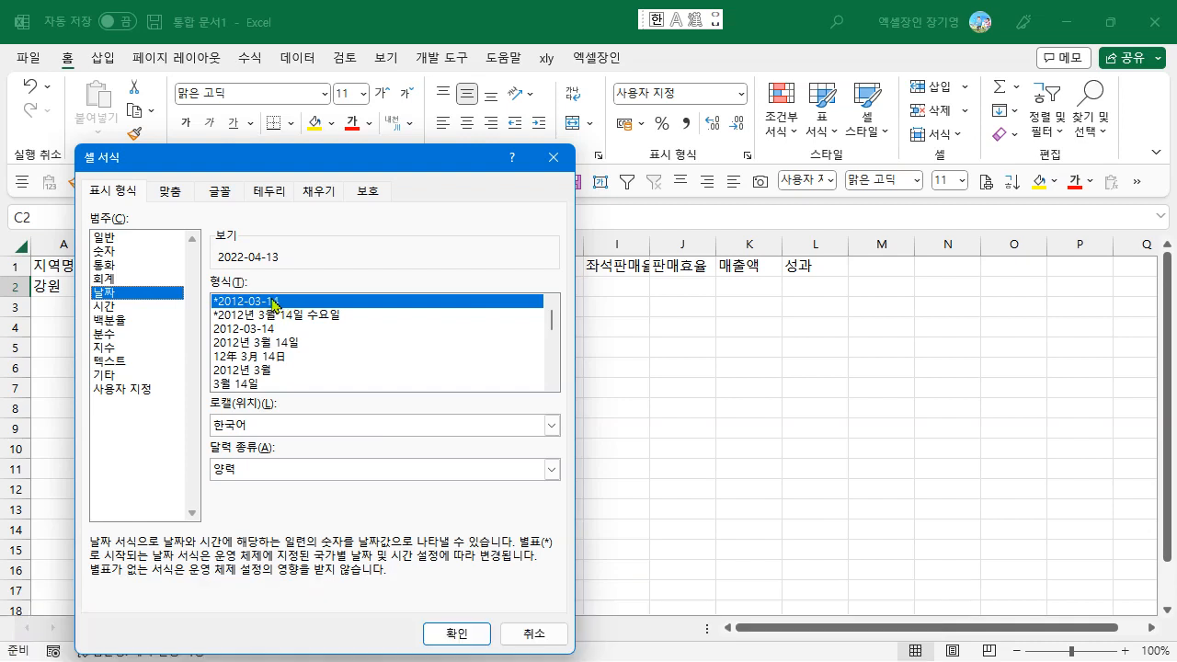
left_click(451, 633)
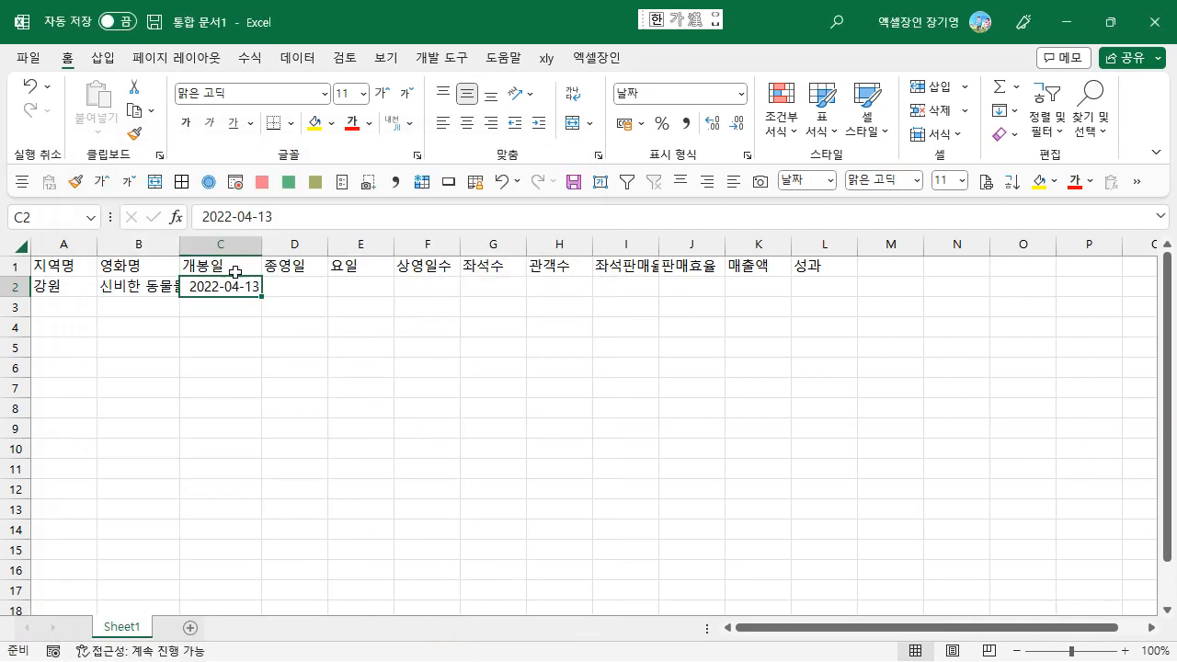
- Enter 4-13 under 종영일 in D2 and apply the 간단한 날짜 number format to it
key("Right")
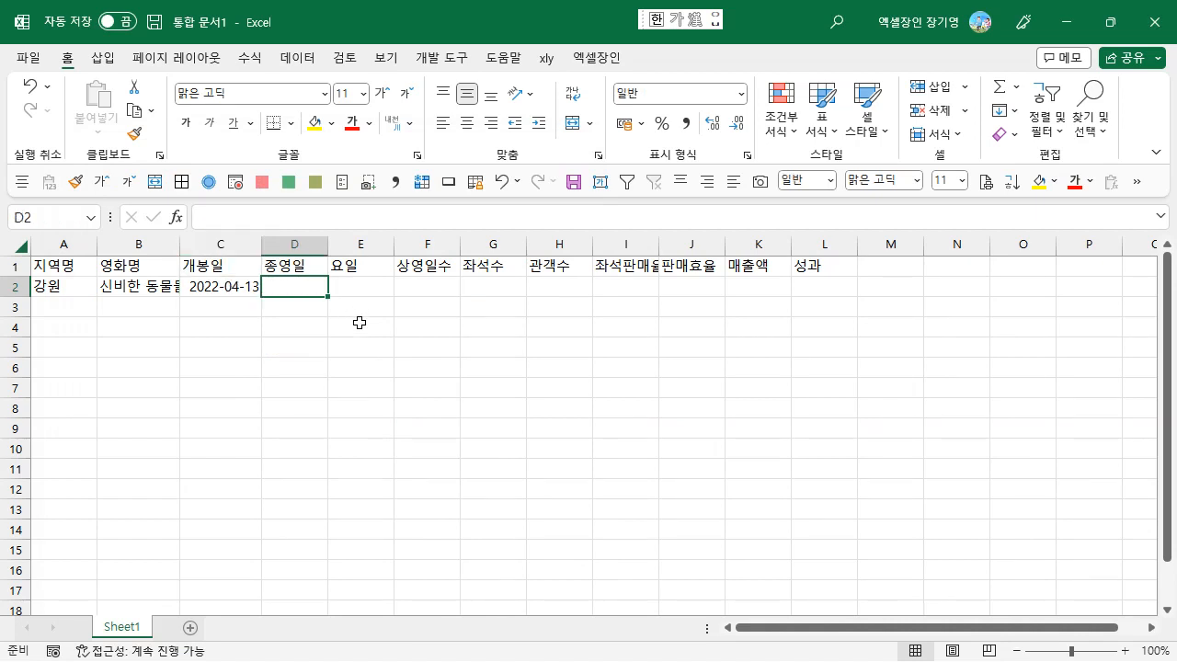
type("4-13")
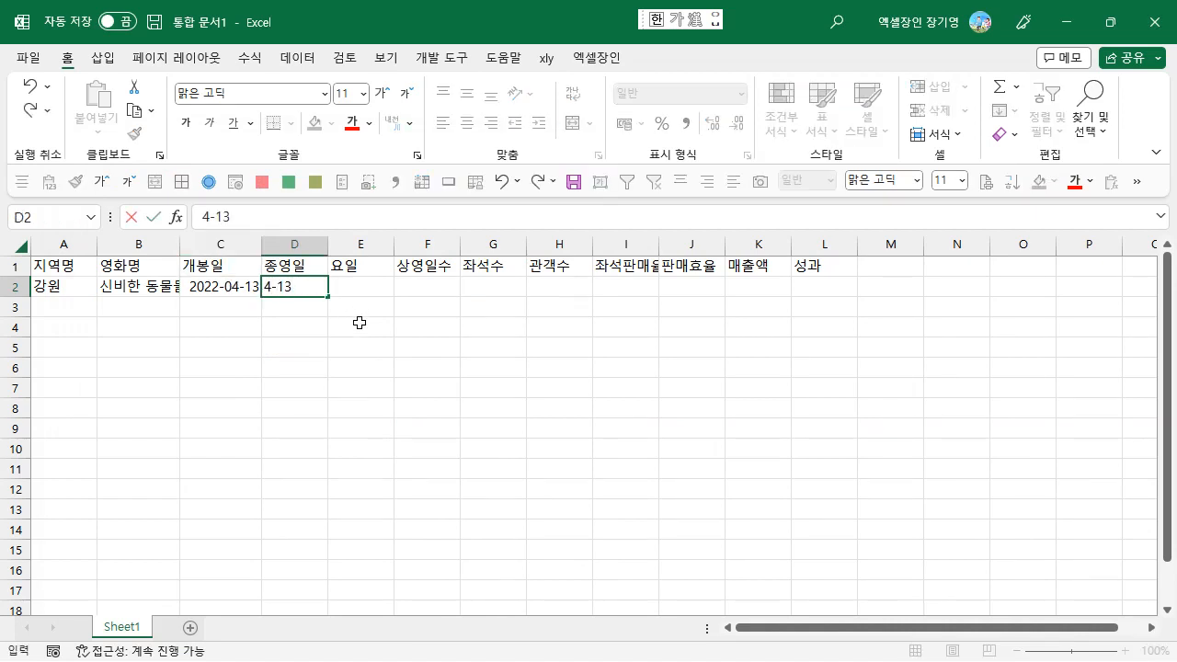
key("Return")
key("Up")
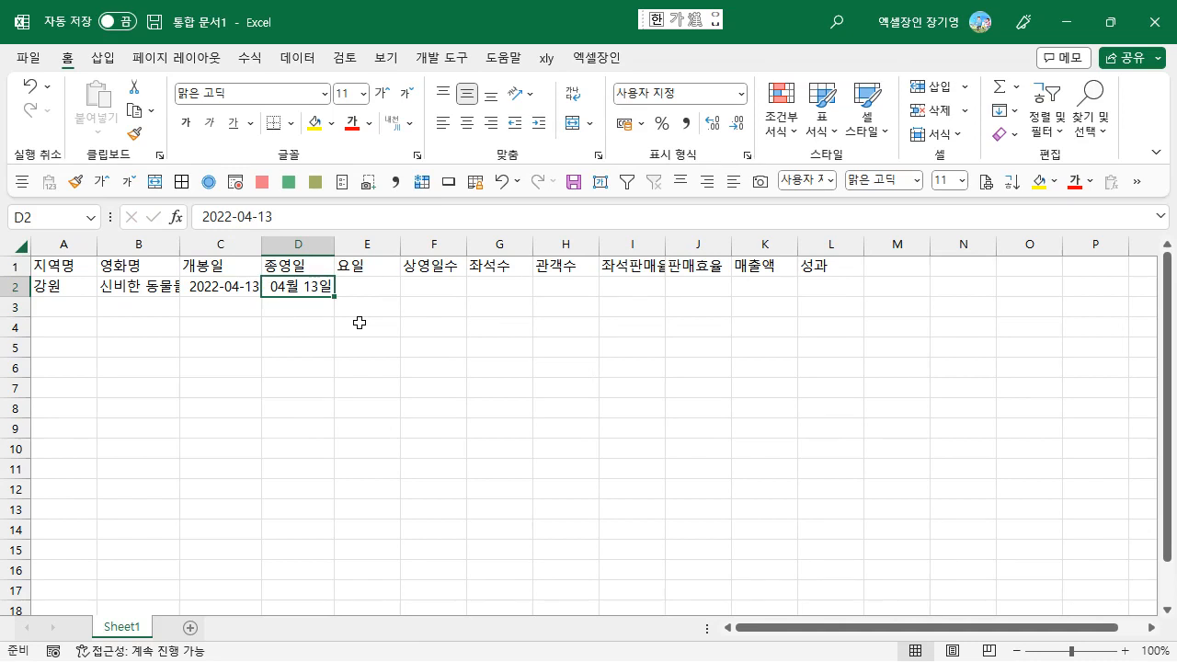
left_click(742, 94)
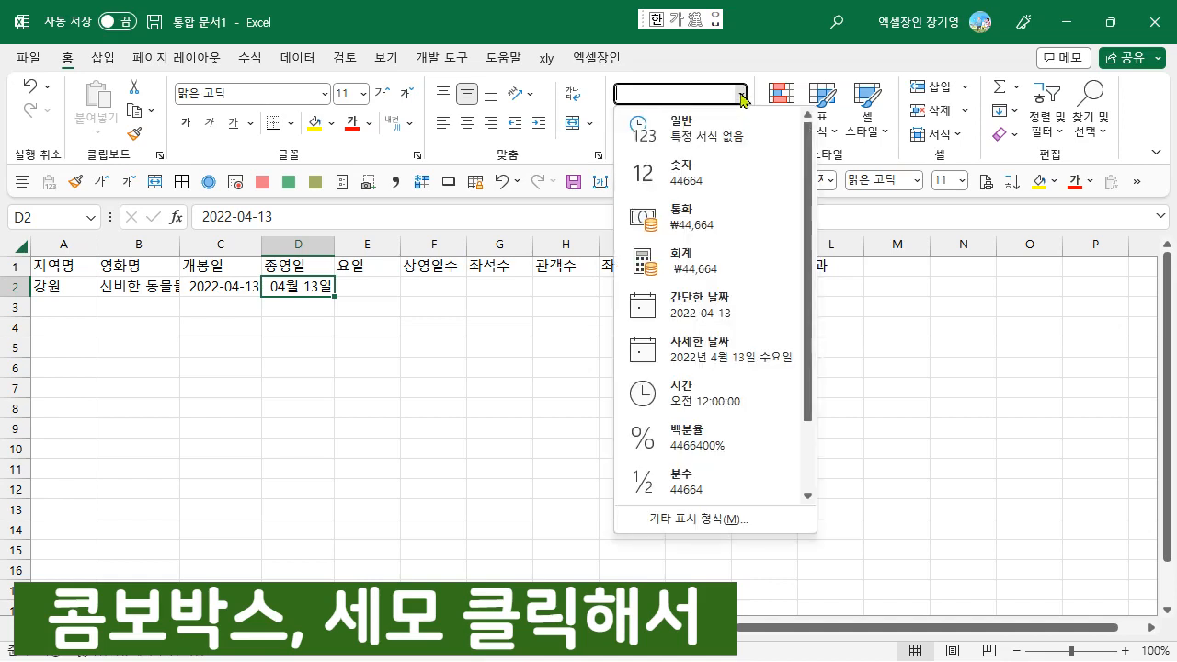
left_click(736, 313)
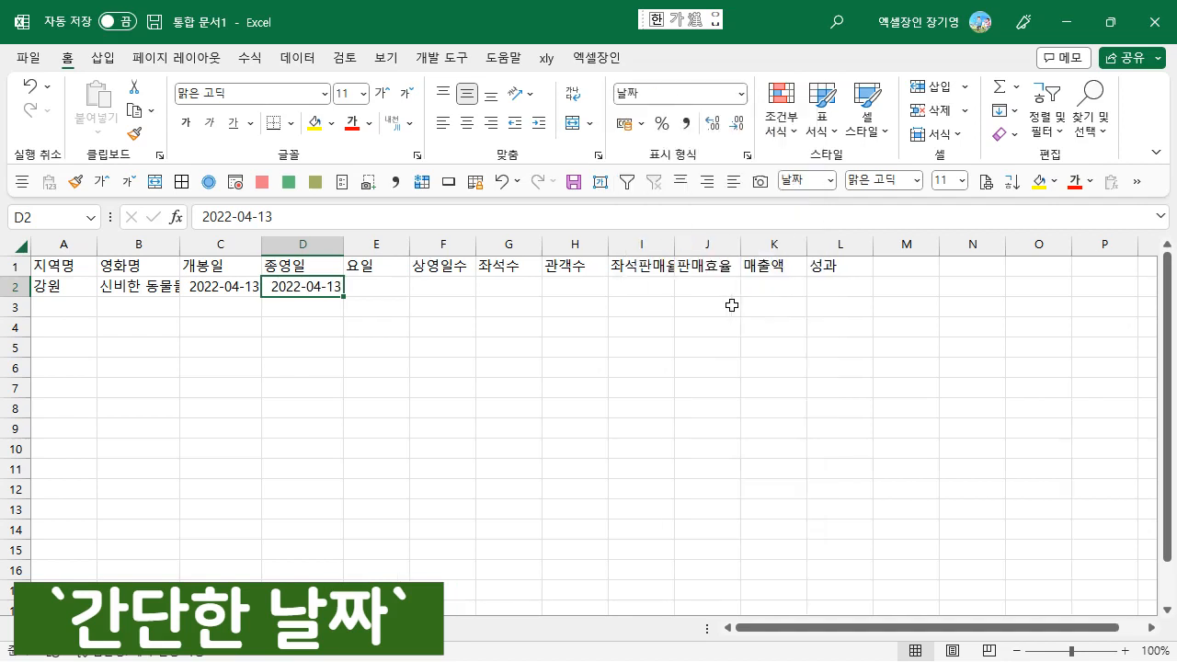
left_click(378, 288)
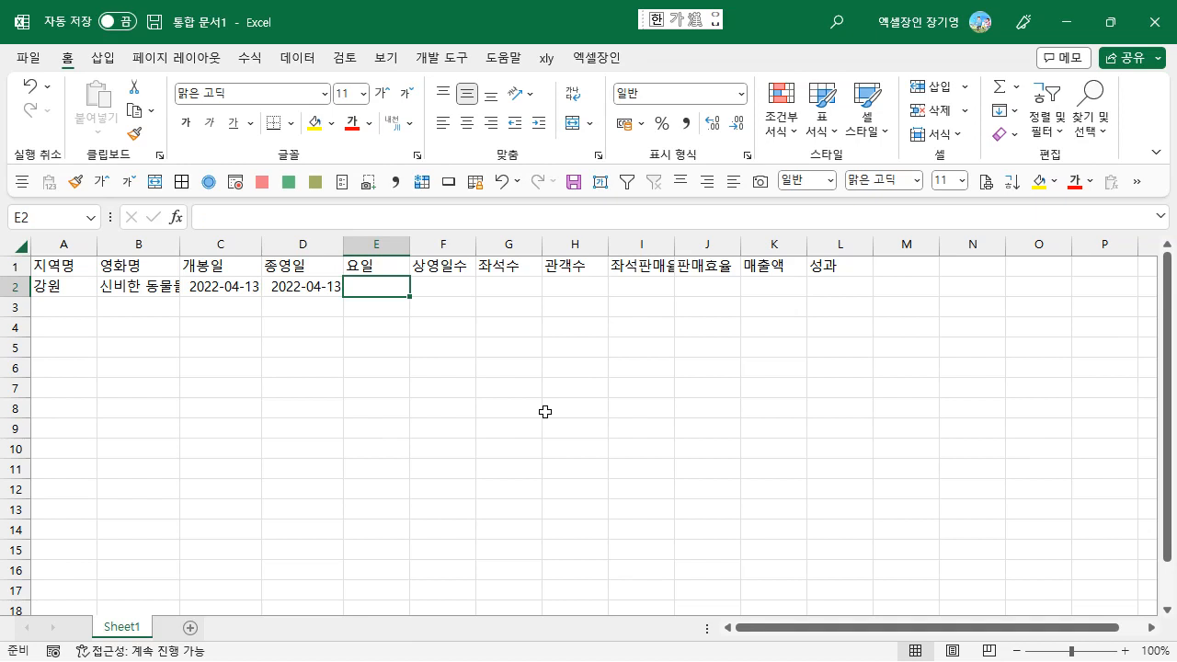
left_click(251, 61)
left_click(377, 125)
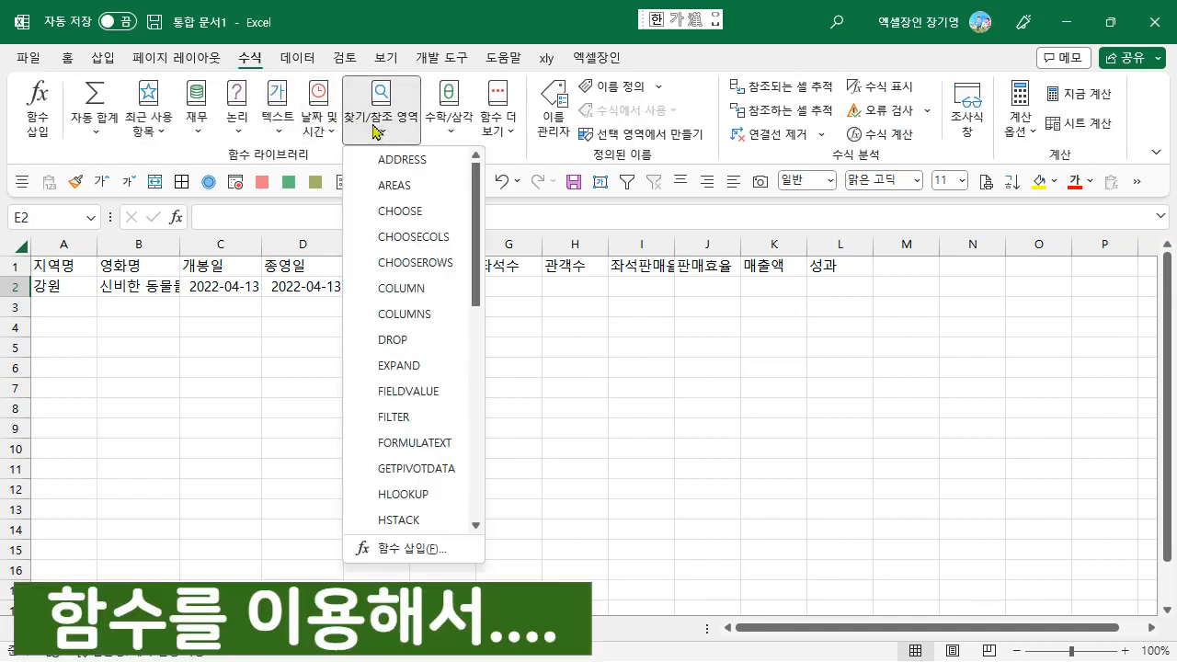
left_click(550, 338)
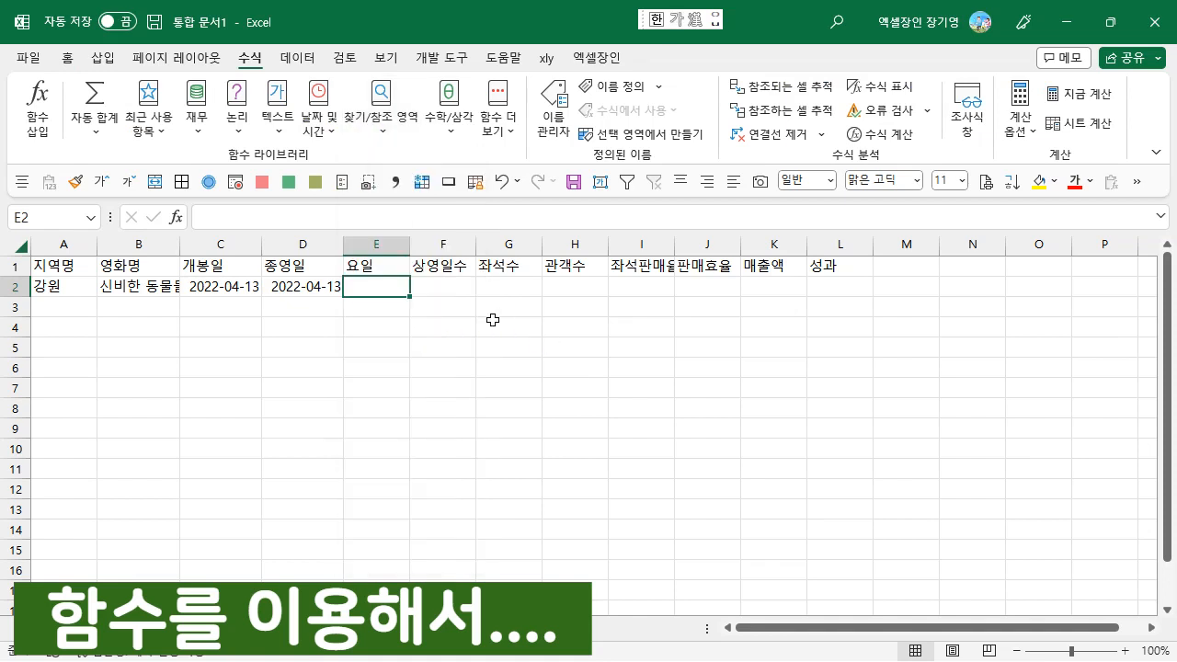
- Enter the formula =TEXT(D2,"aaa") under 요일 in E2 to return the one-letter weekday of the 종영일 date
type("=")
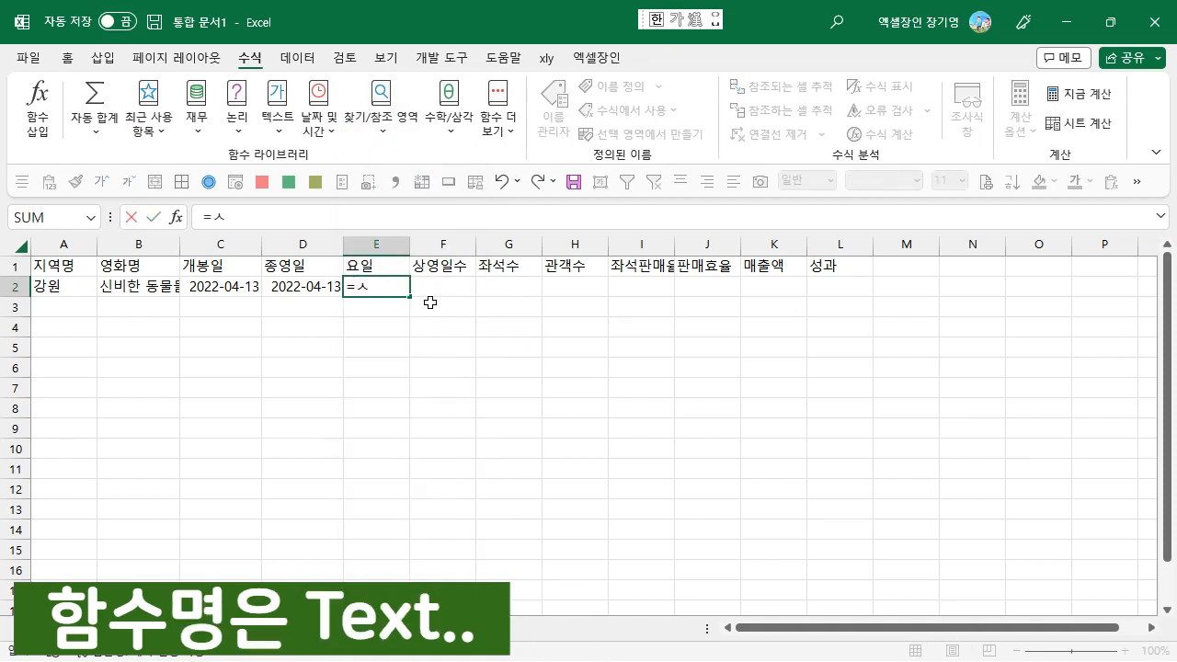
key("Hangul")
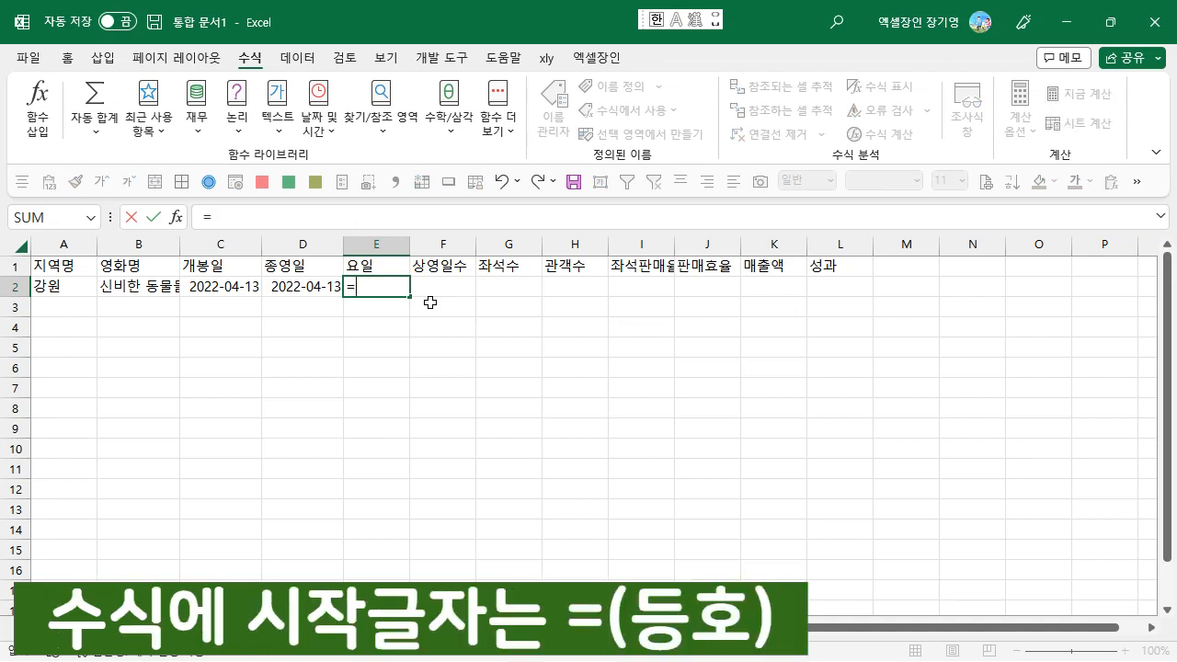
type("te")
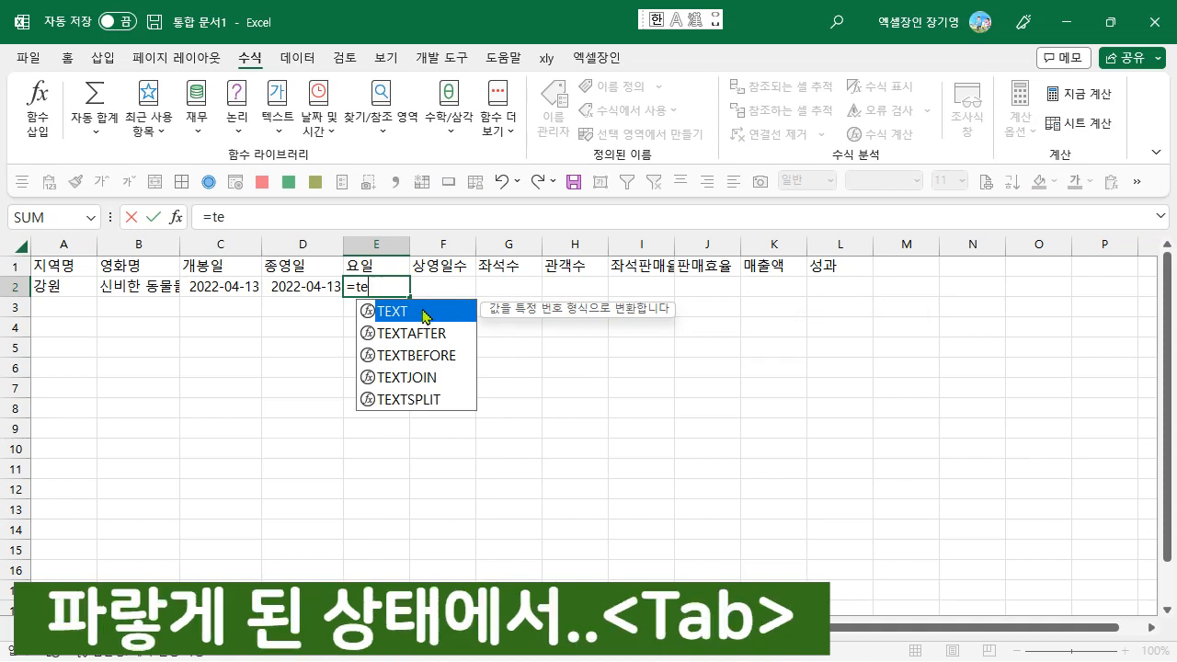
key("Tab")
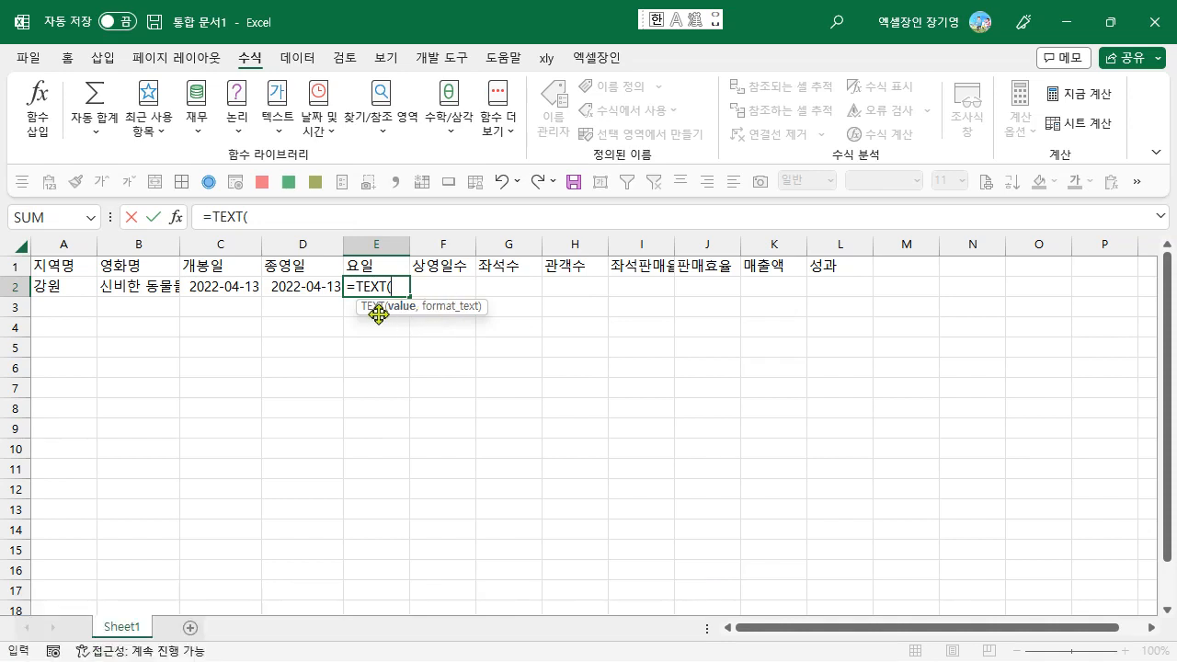
left_click(305, 285)
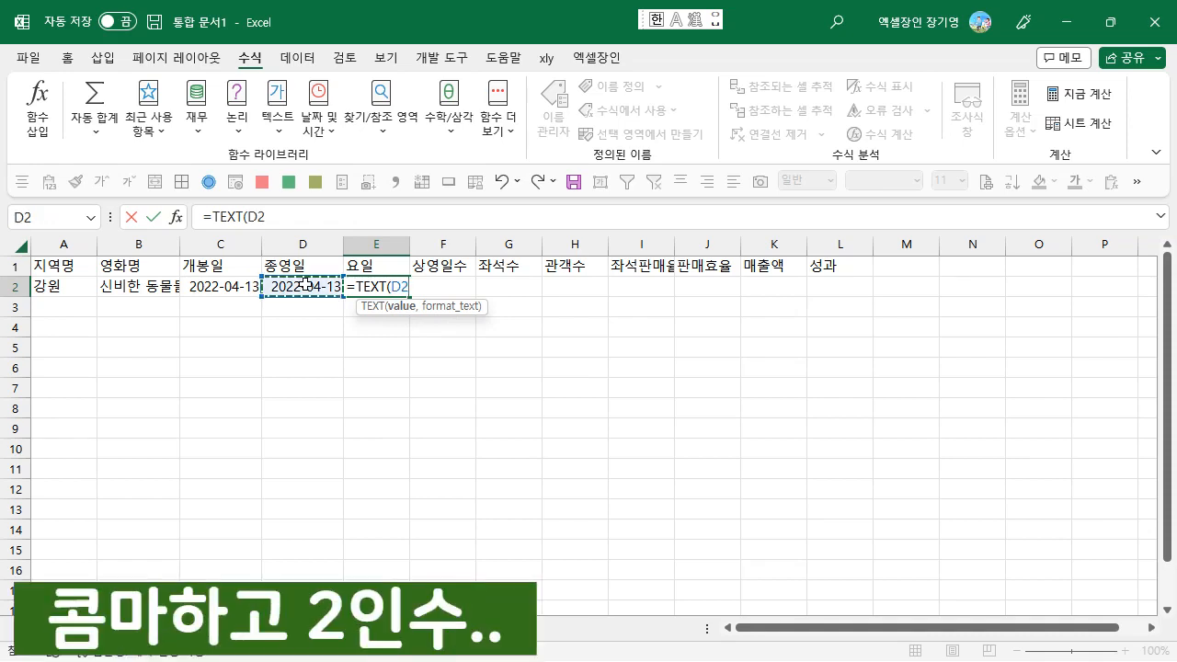
type(",")
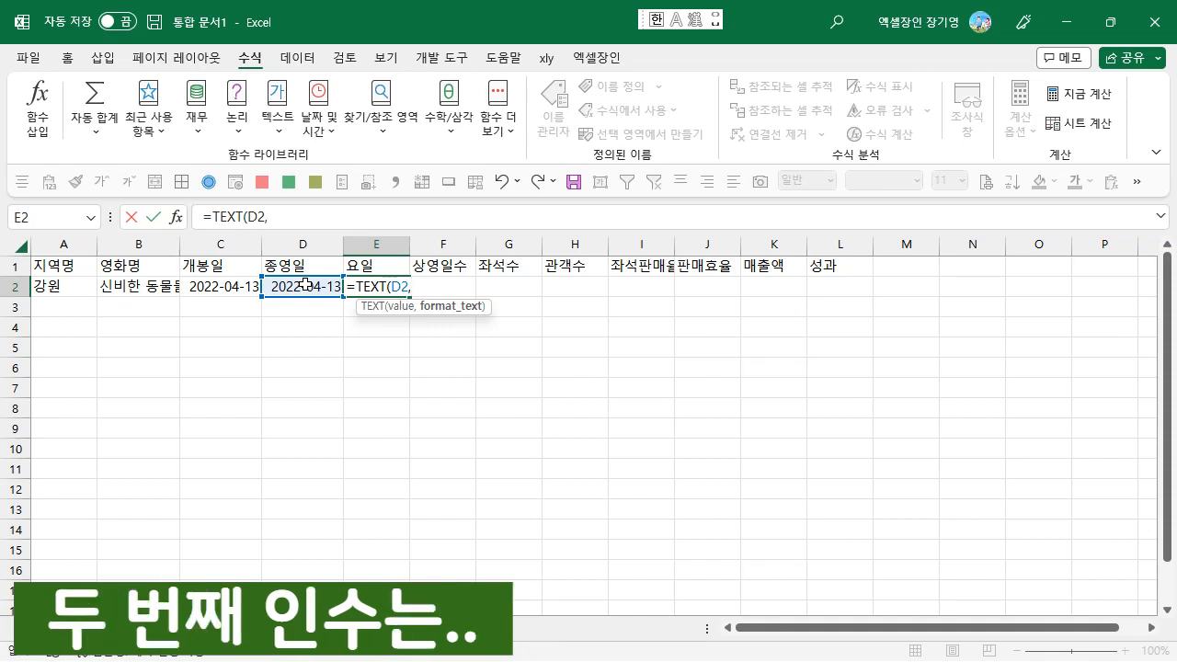
type("\"")
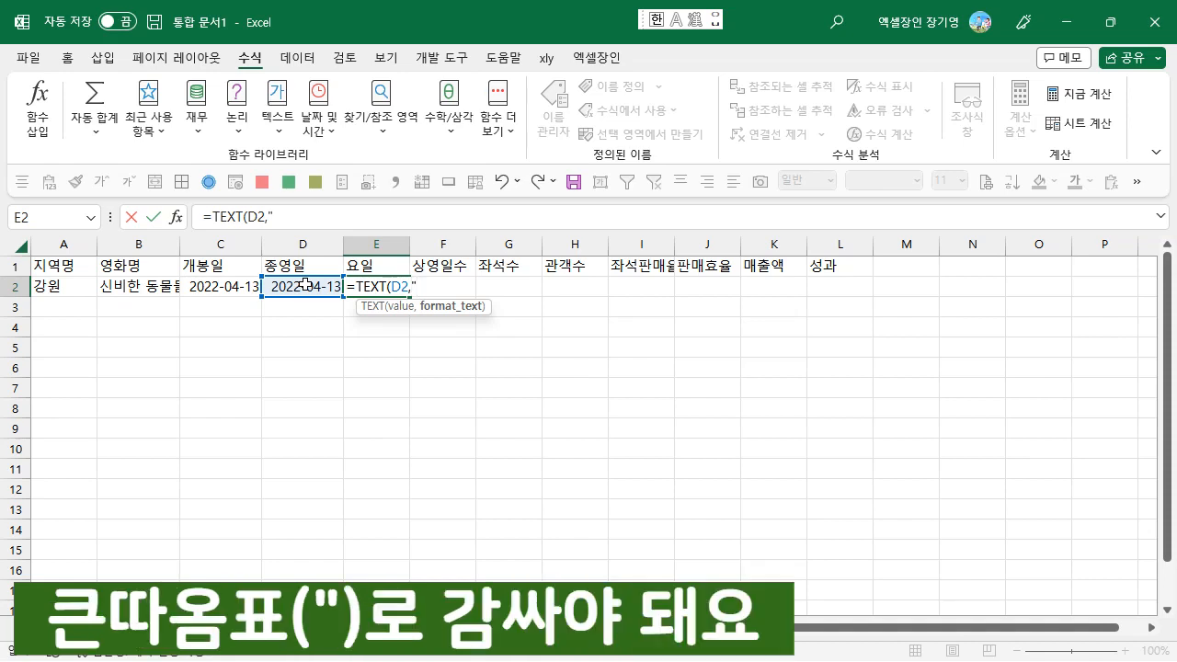
type("aaa")
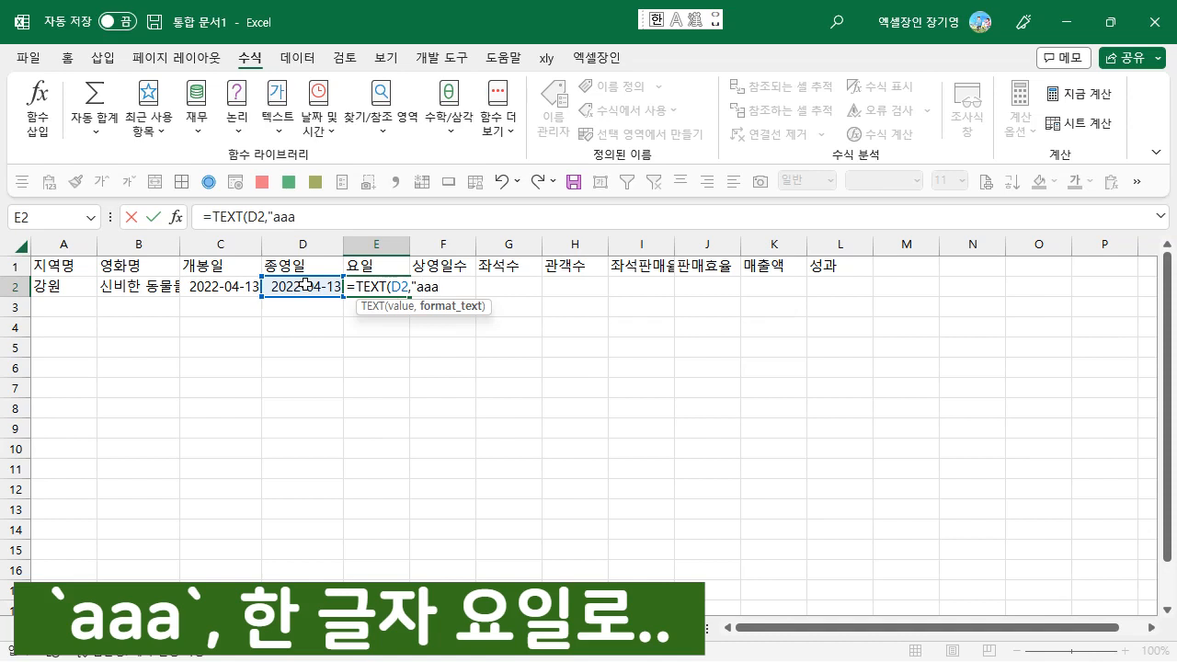
type("\"")
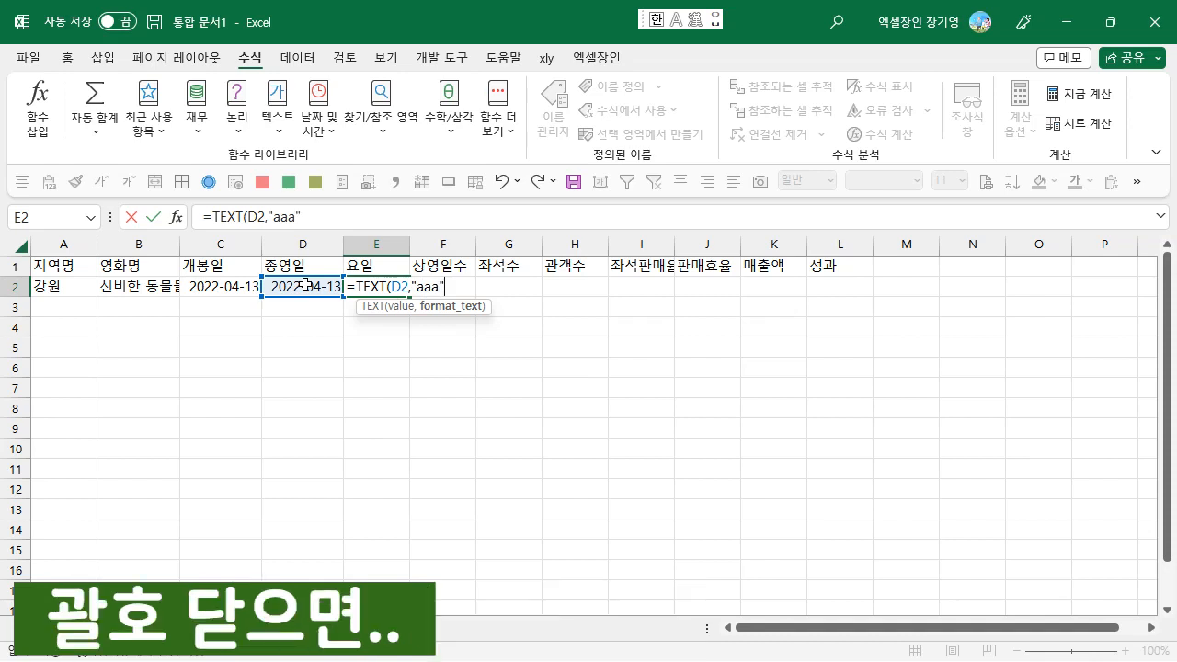
type(")")
key("Return")
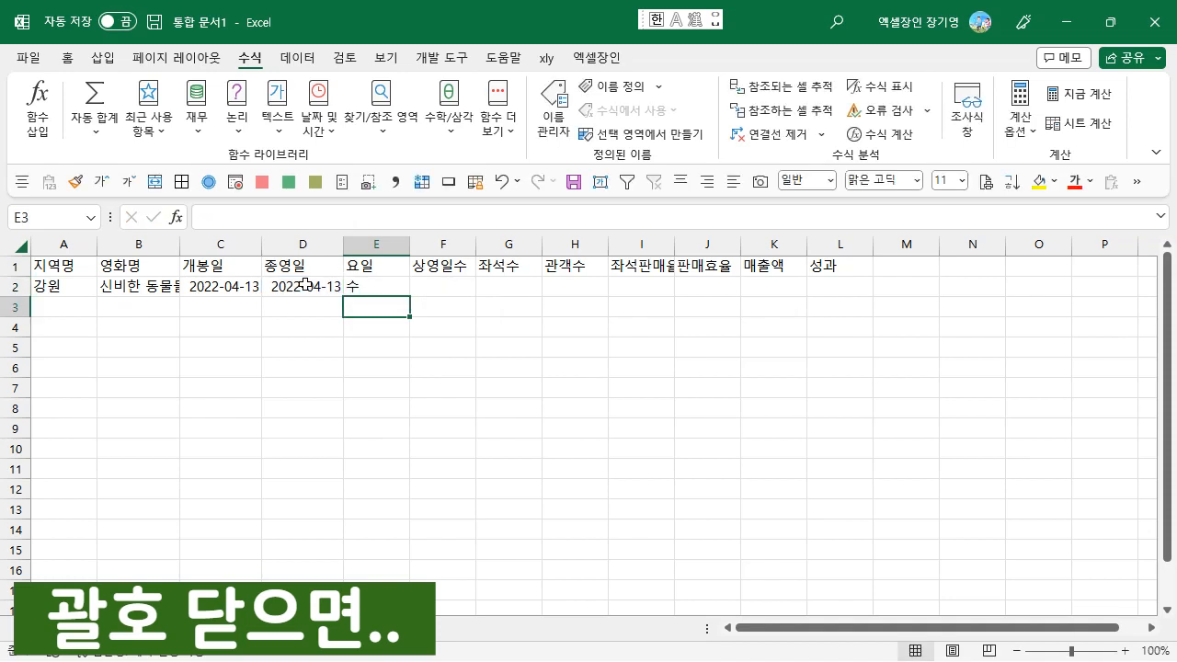
- Try the format code "aaaa" in the E2 weekday formula, and undo that change
key("Up")
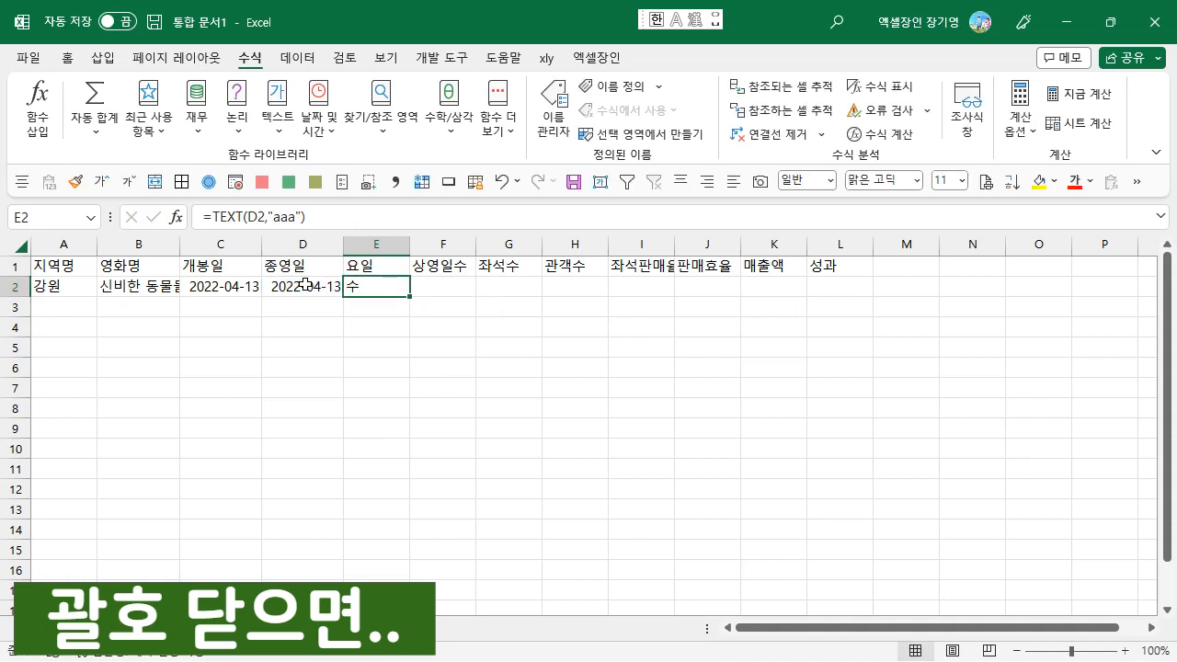
left_click(292, 216)
left_click(292, 216)
type("a")
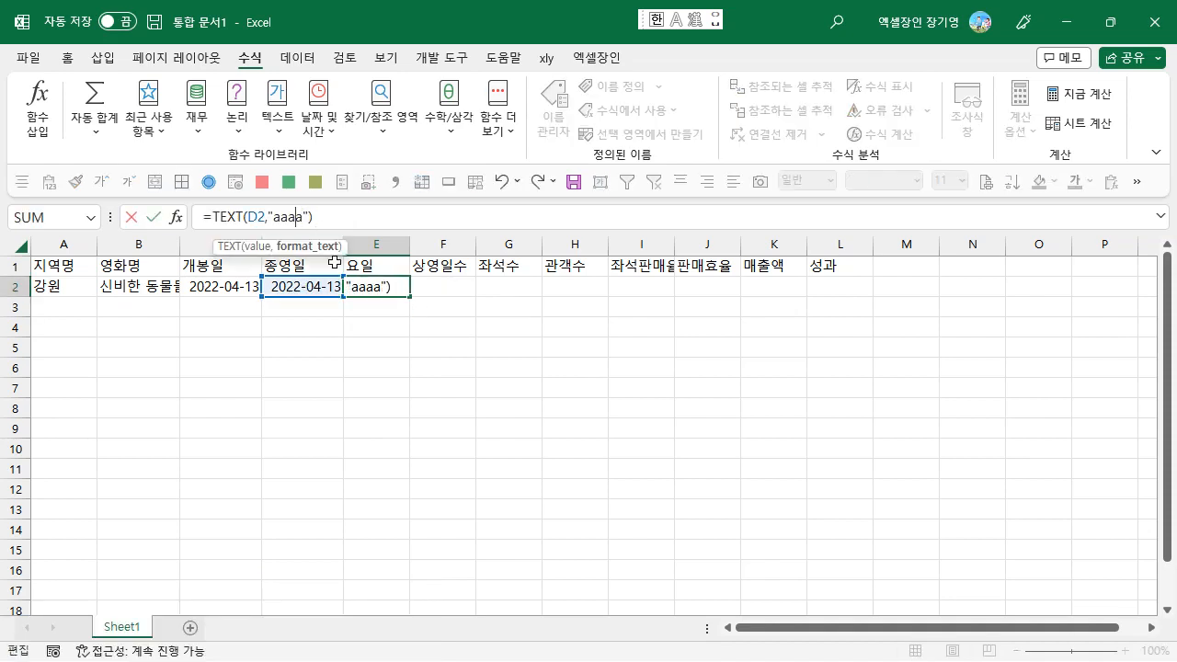
key("Return")
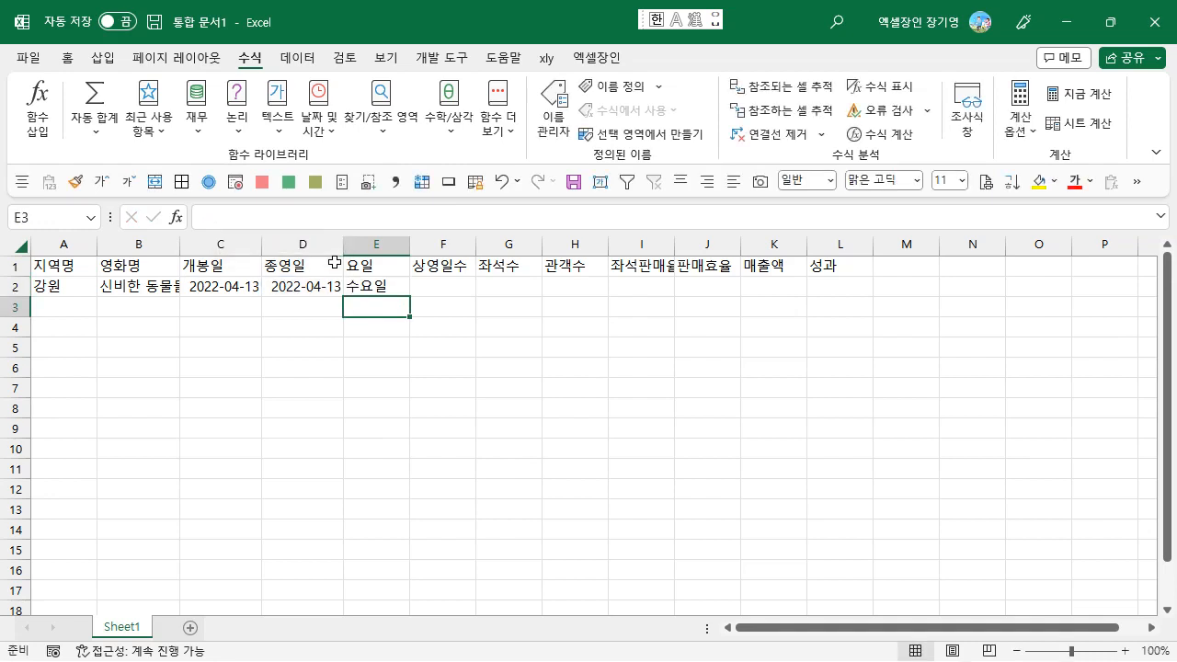
key("ctrl+z")
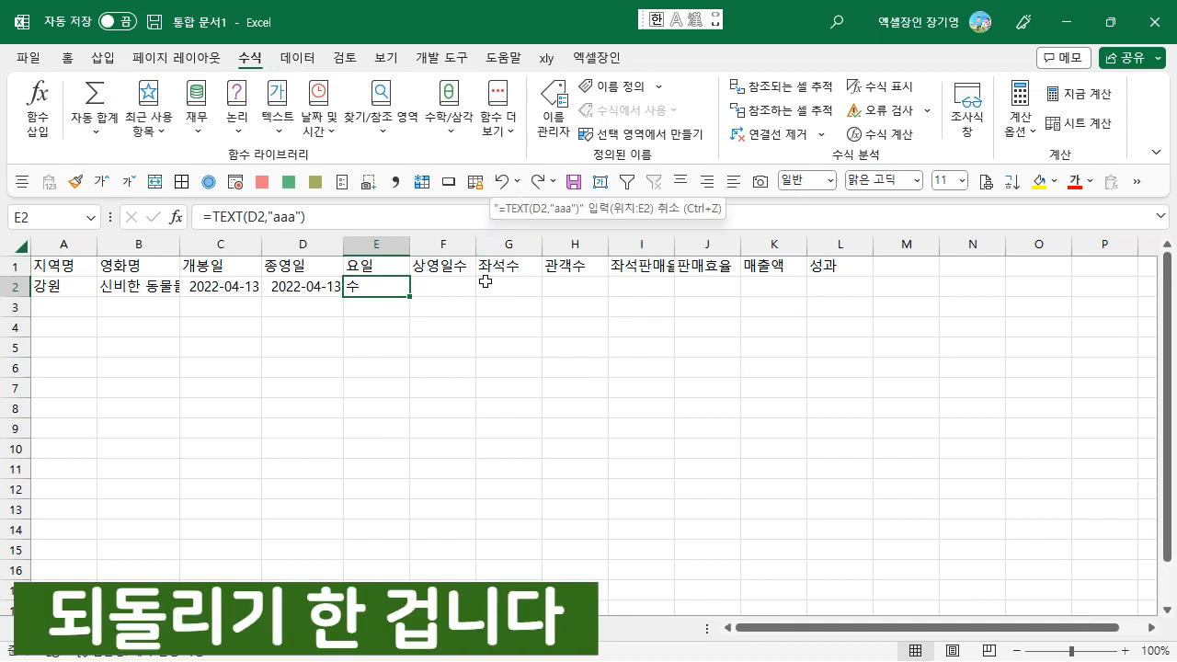
- Enter the formula =D2-C2 under 상영일수 in F2 to subtract the opening date from the closing date
key("Right")
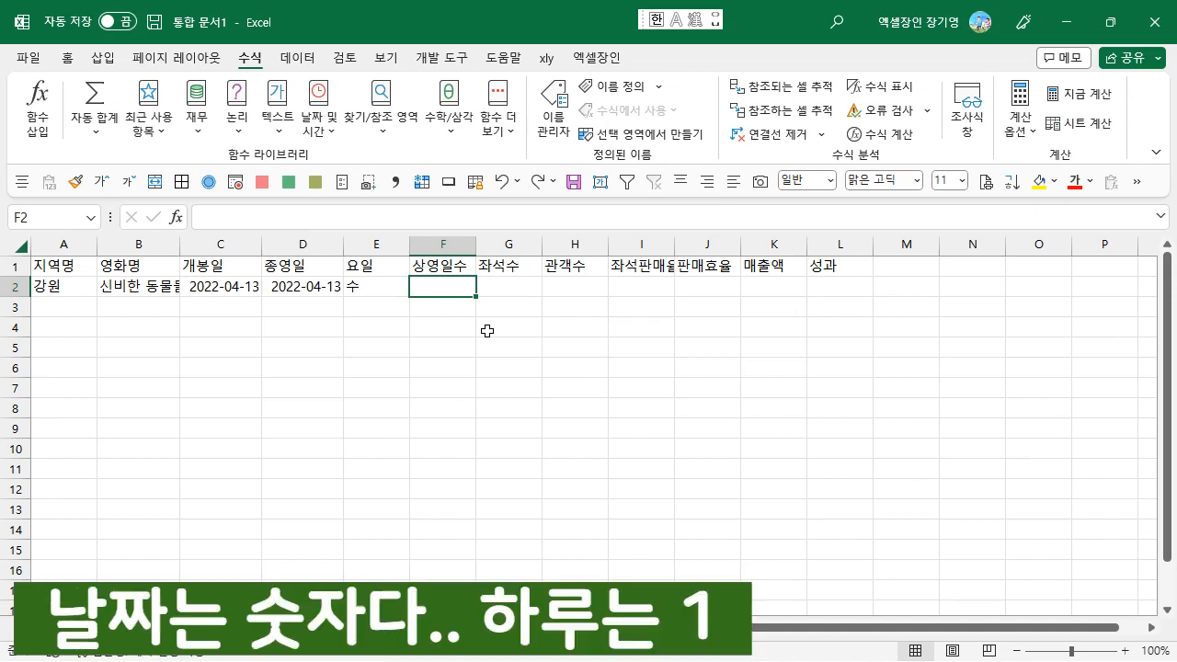
type("=")
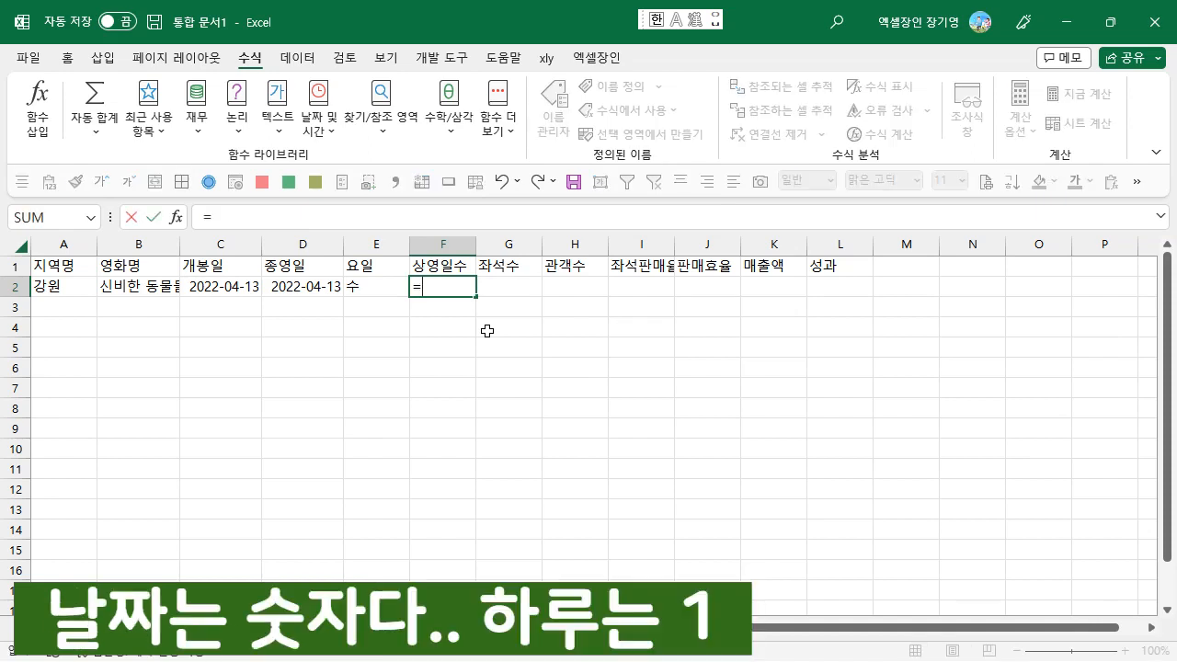
key("Left")
key("Left")
type("-")
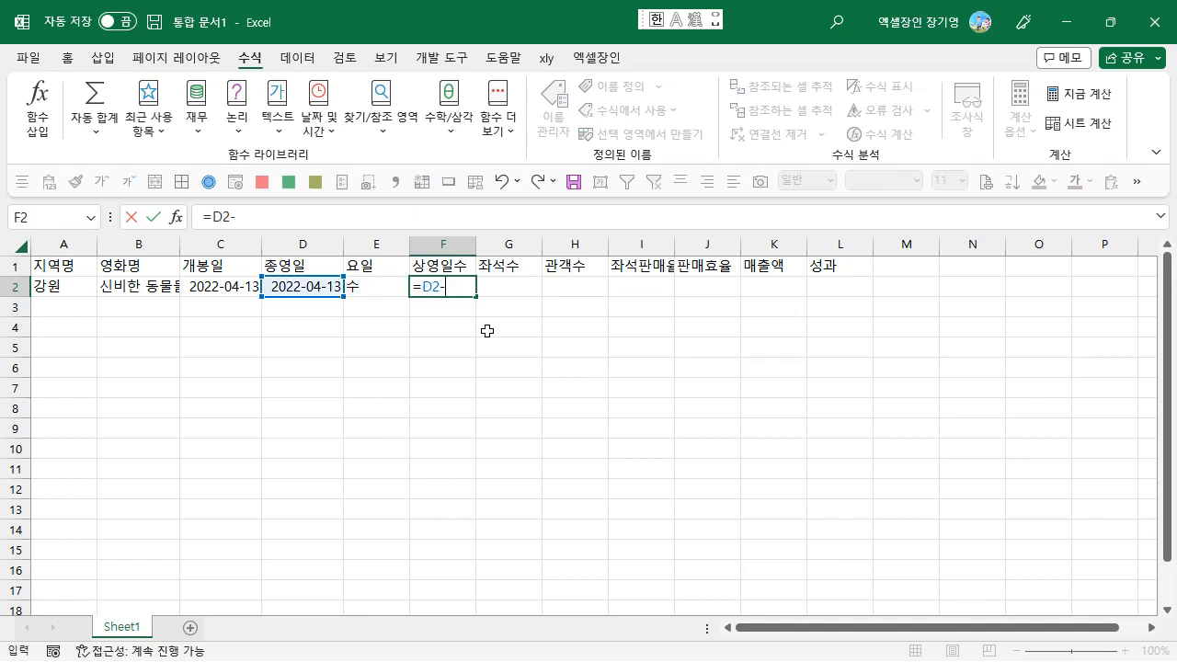
key("Left")
key("Left")
key("Left")
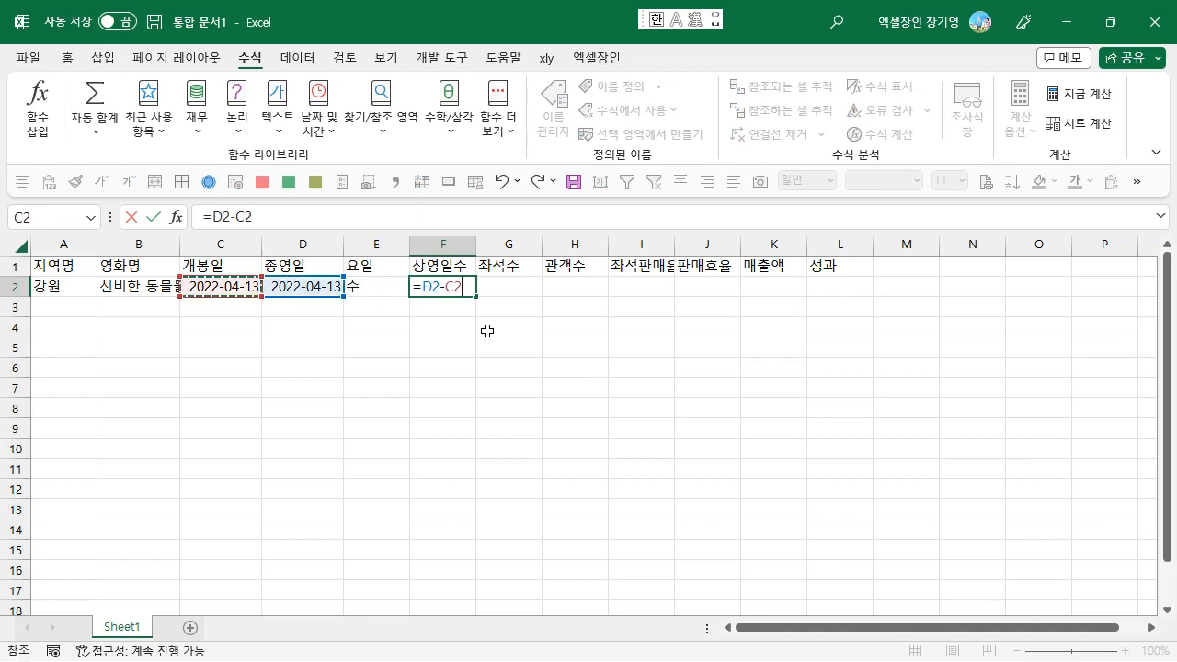
key("Return")
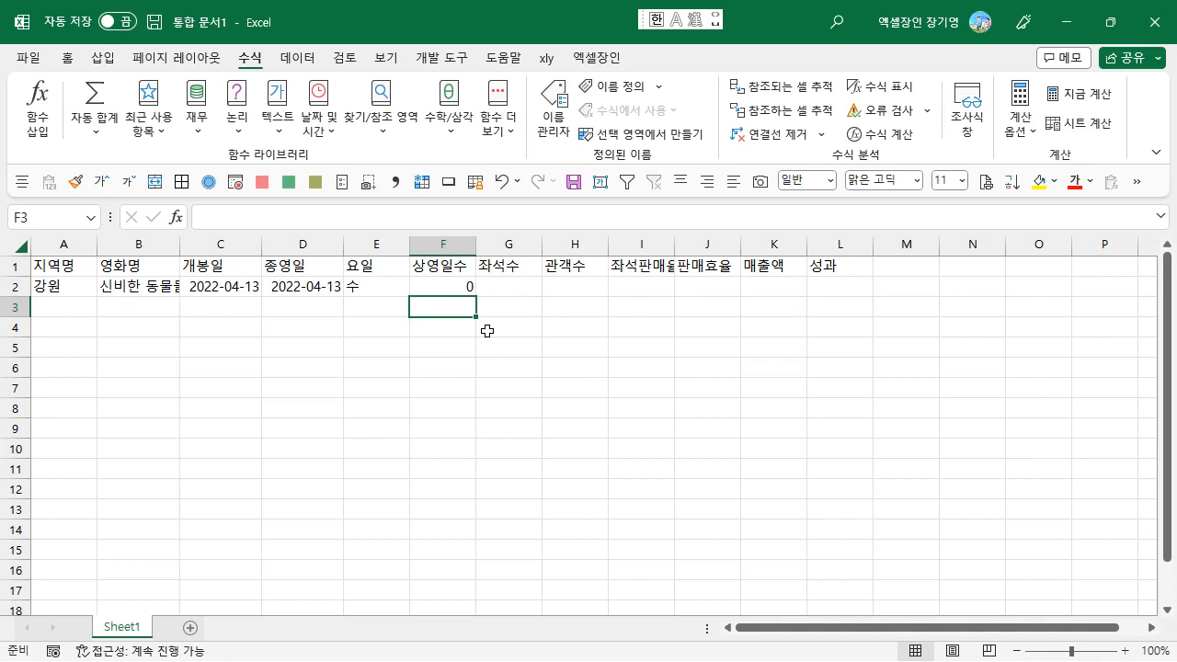
- Append +1 to the 상영일수 formula in F2 so that it reads =D2-C2+1
key("Up")
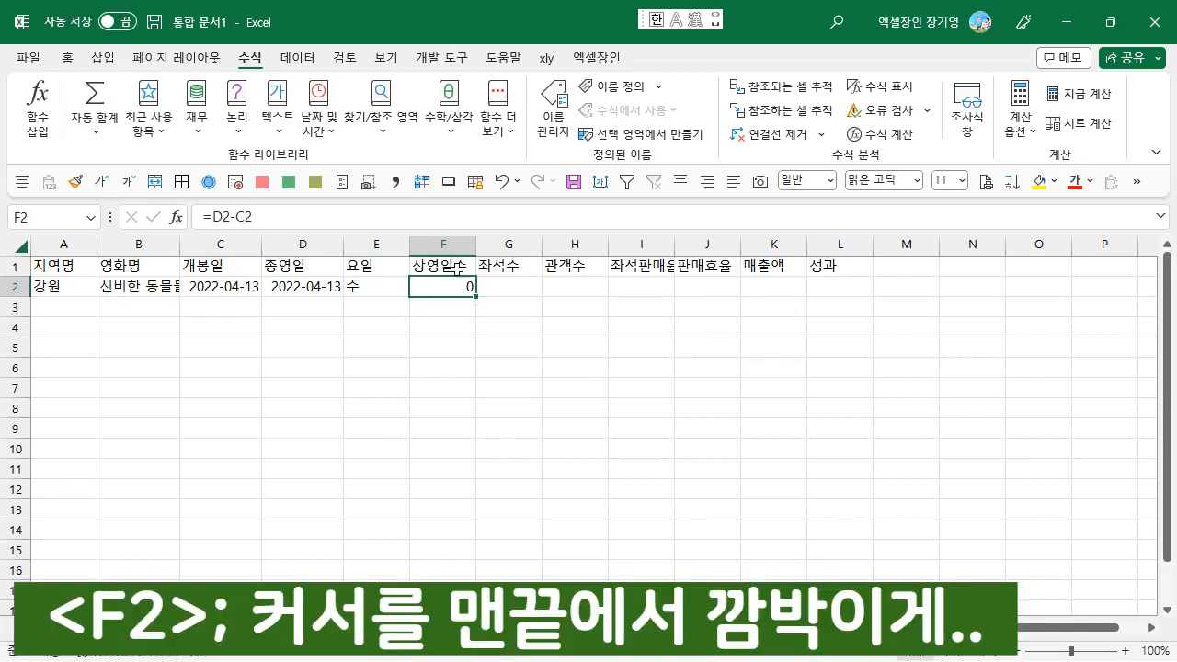
left_click(437, 223)
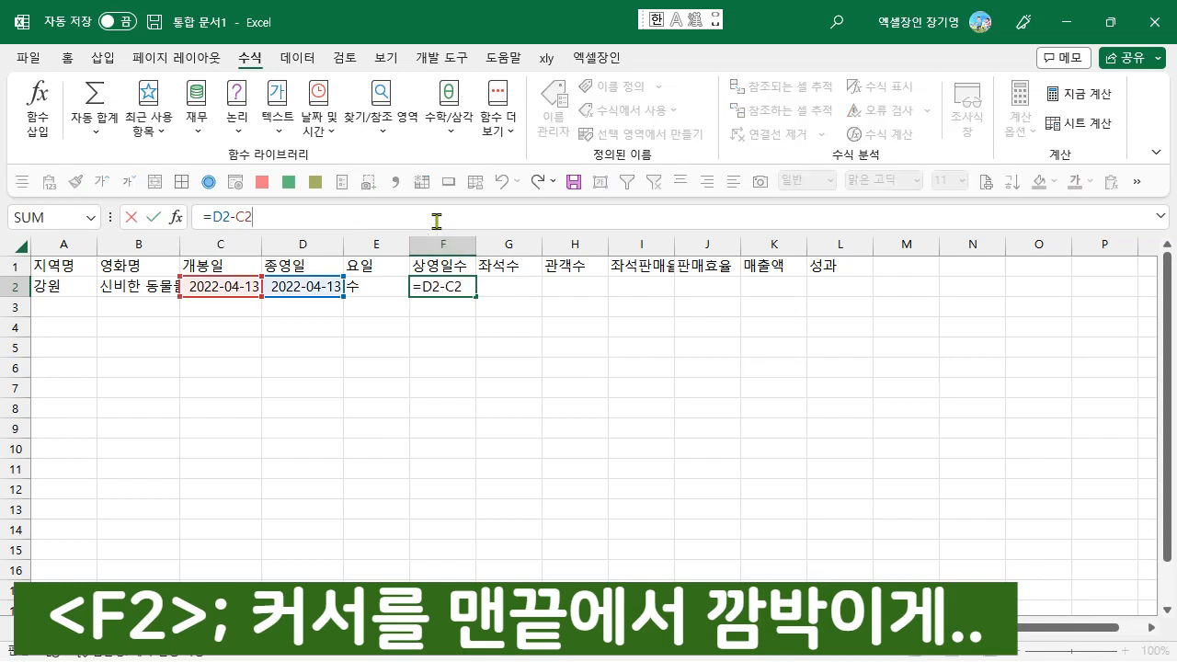
key("Escape")
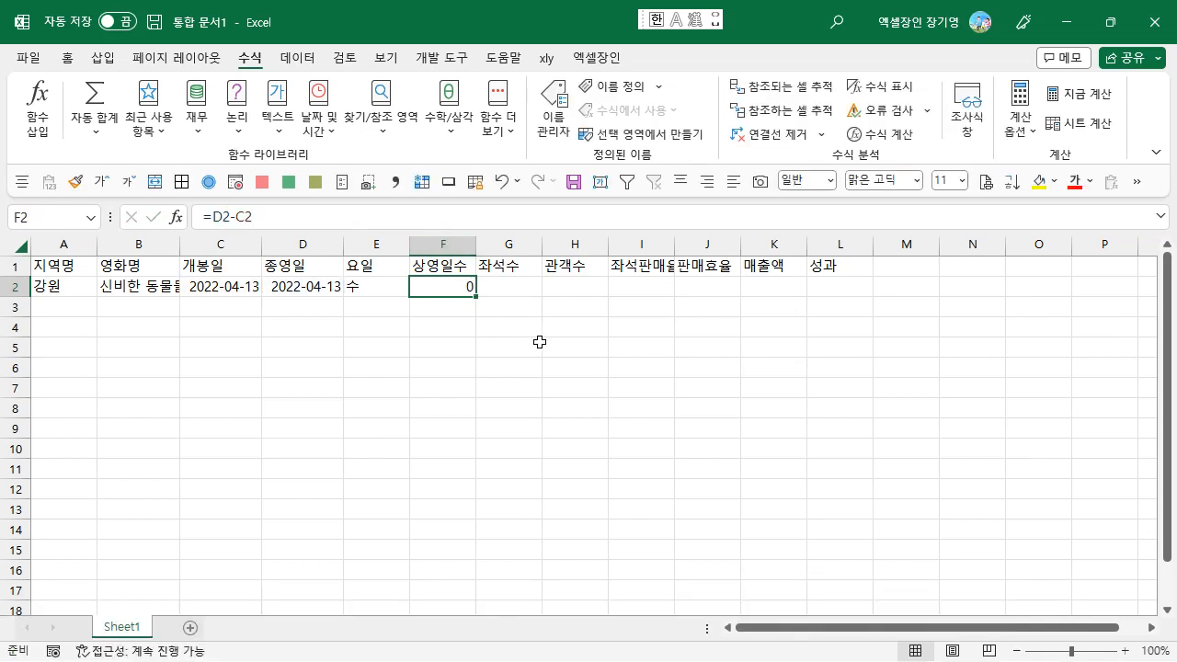
key("F2")
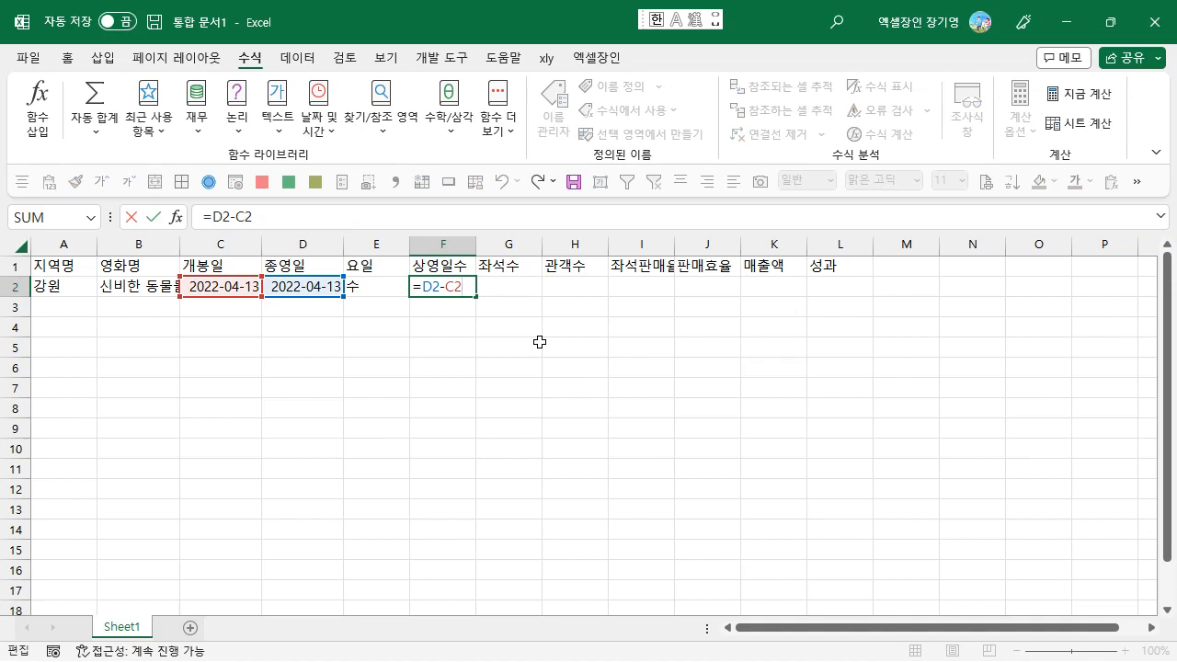
type("+1")
key("Return")
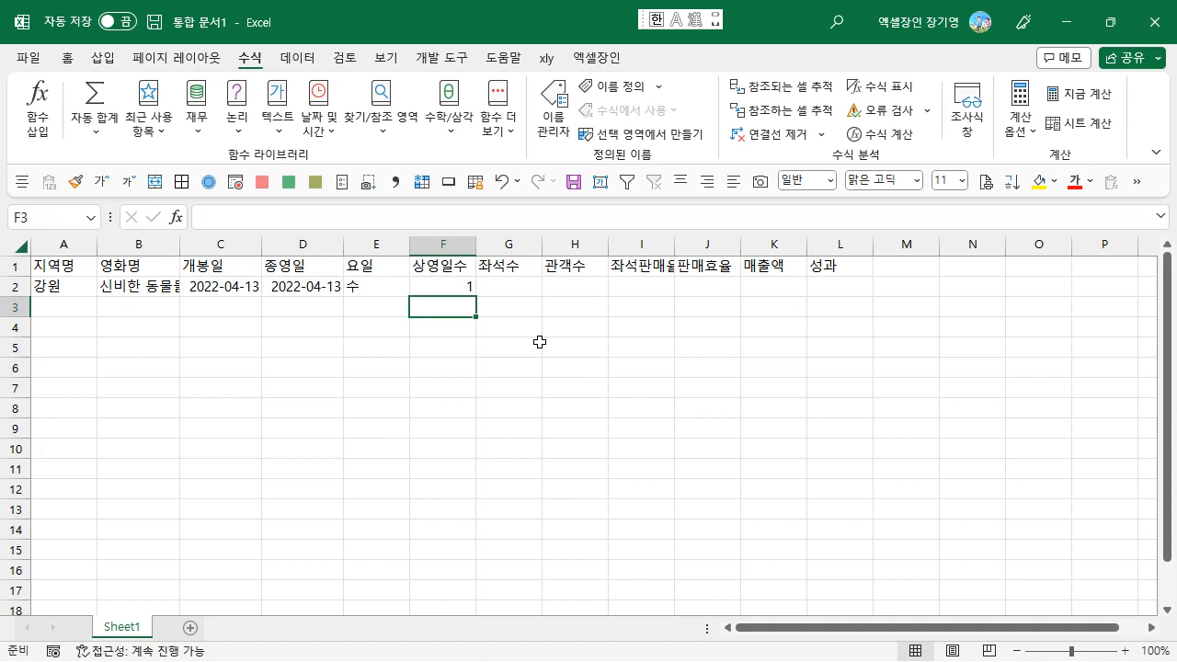
- Enter 32412 under 좌석수 in G2 and 1855 under 관객수 in H2
key("Up")
key("Right")
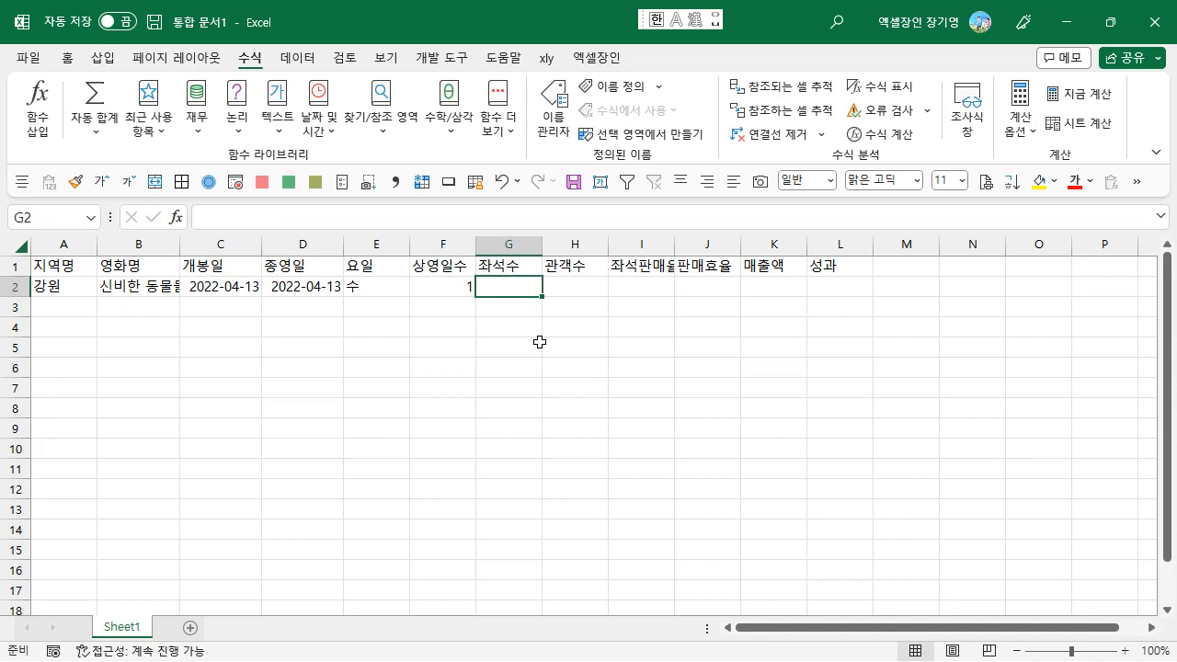
type("32412")
key("Tab")
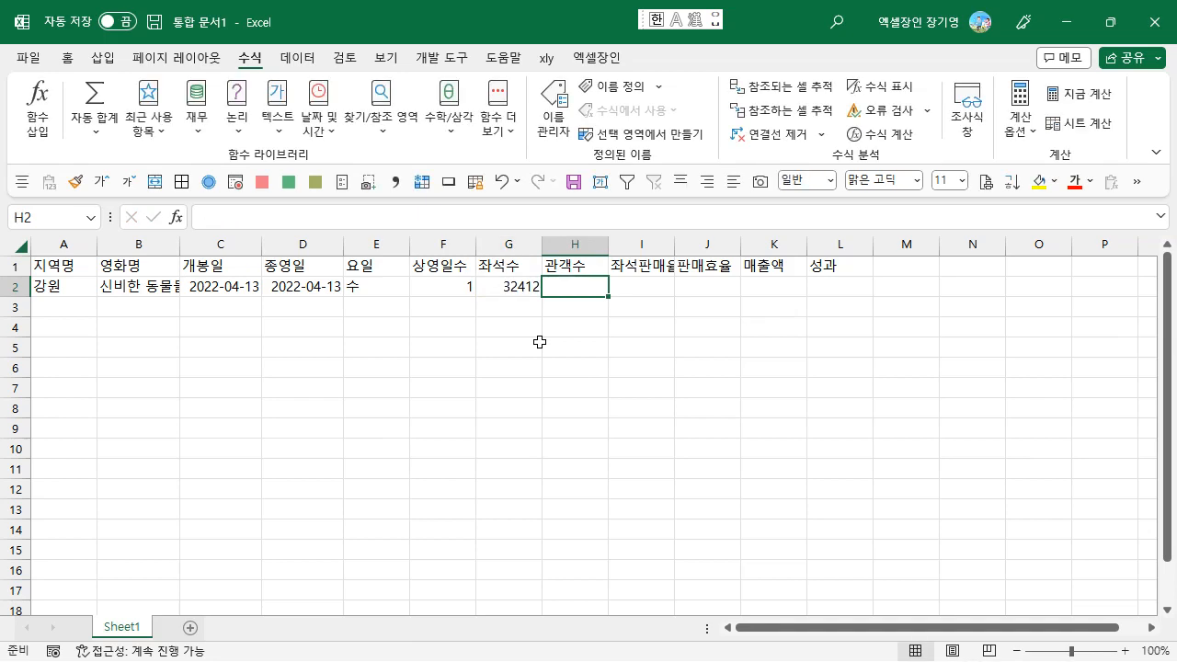
type("1")
type("855")
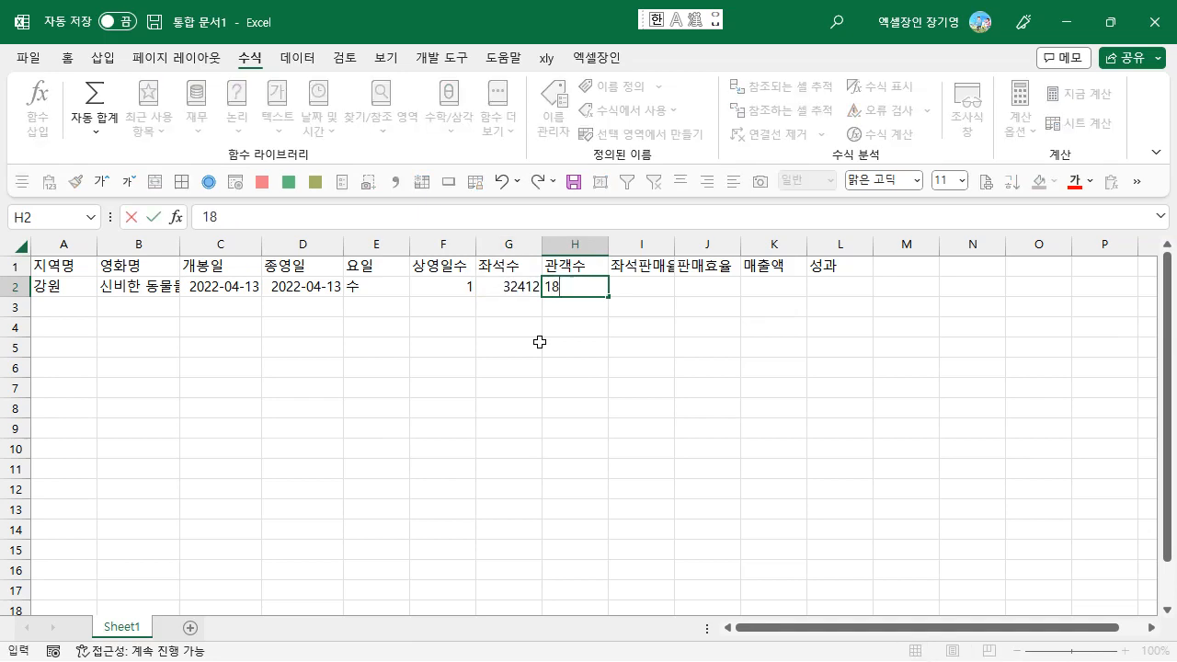
key("Tab")
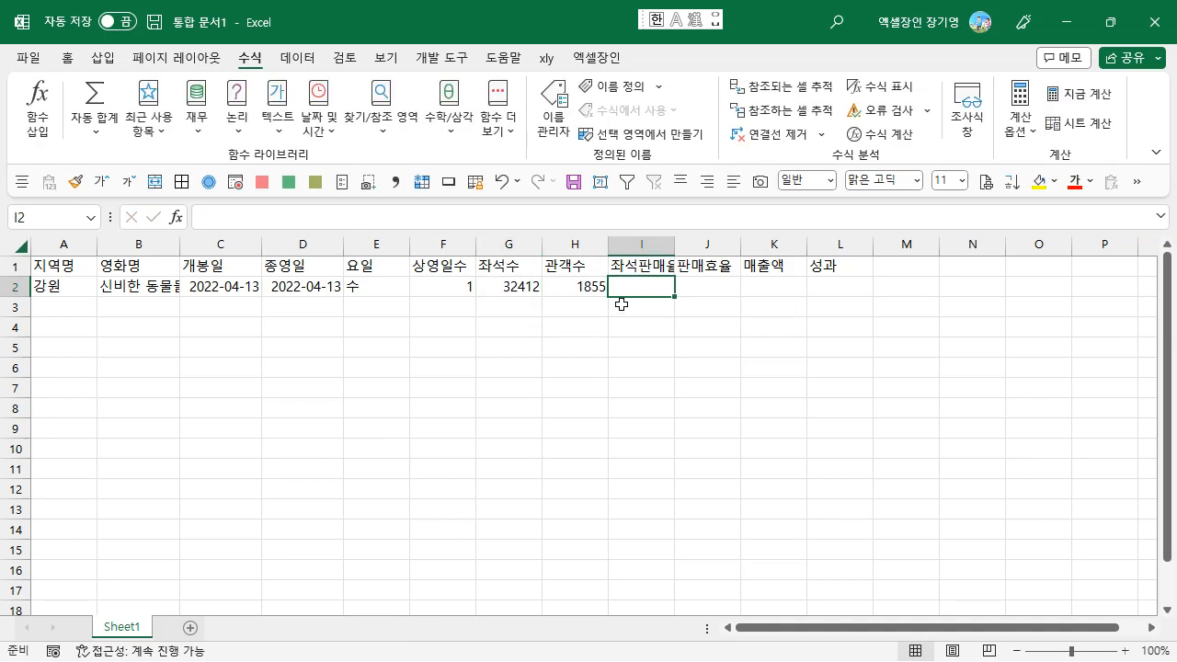
- Autofit column I to its 좌석판매율 header and enter the formula =H2/G2 in I2
double_click(679, 244)
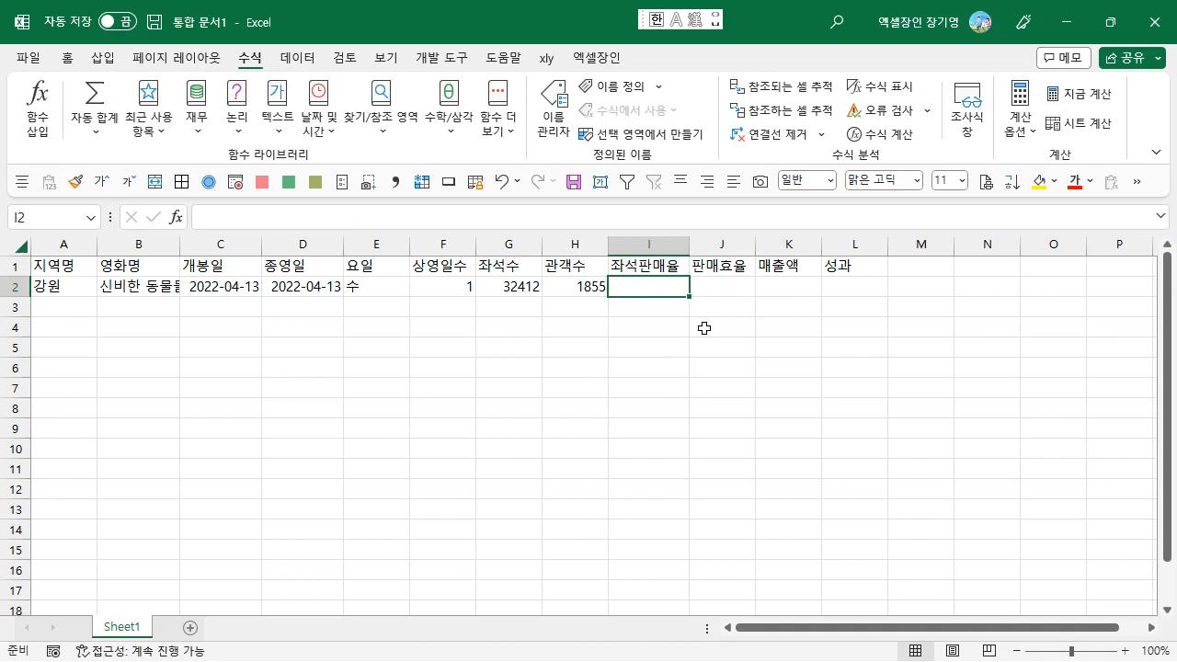
type("=")
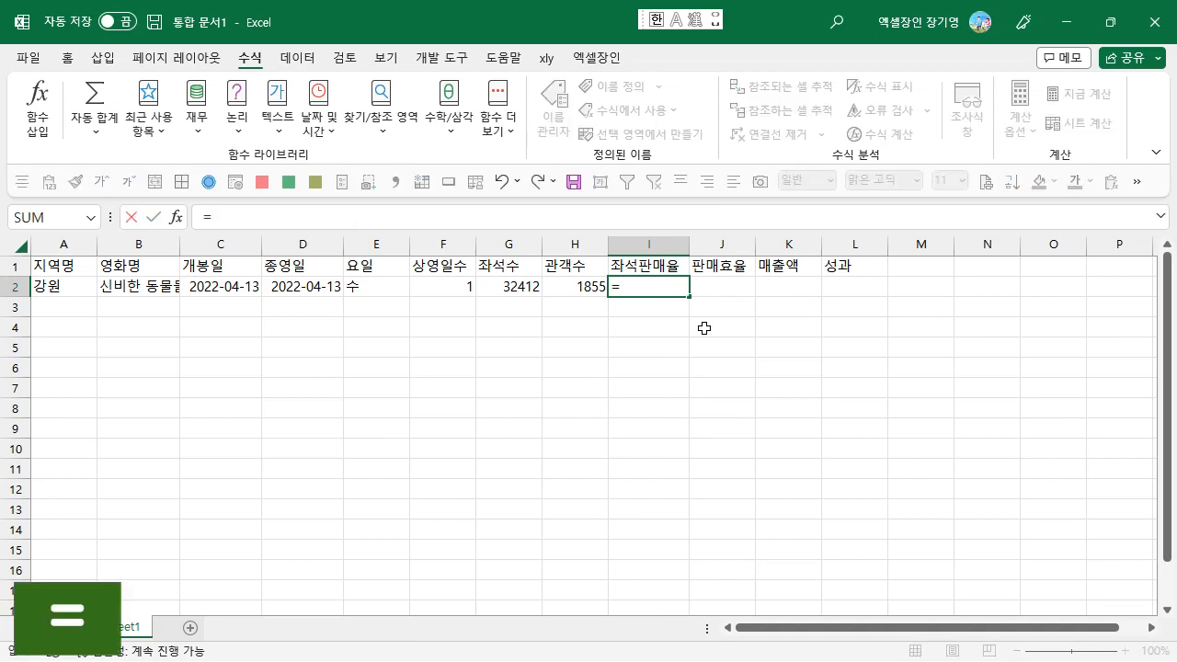
key("Left")
type("/")
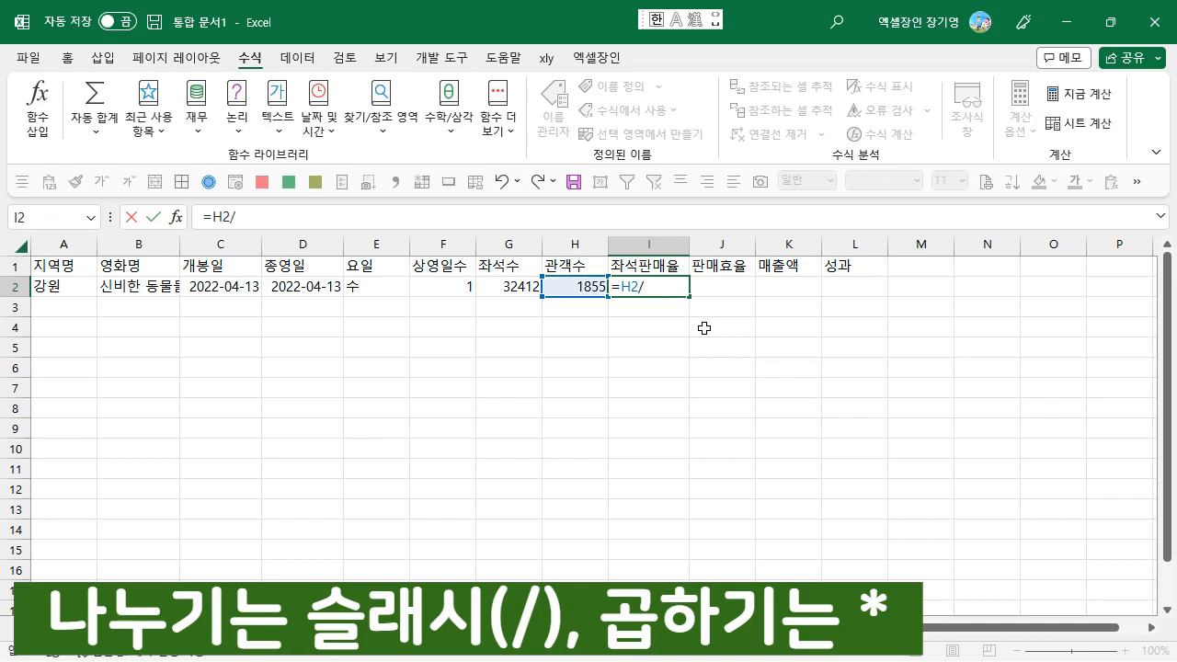
key("Left")
key("Left")
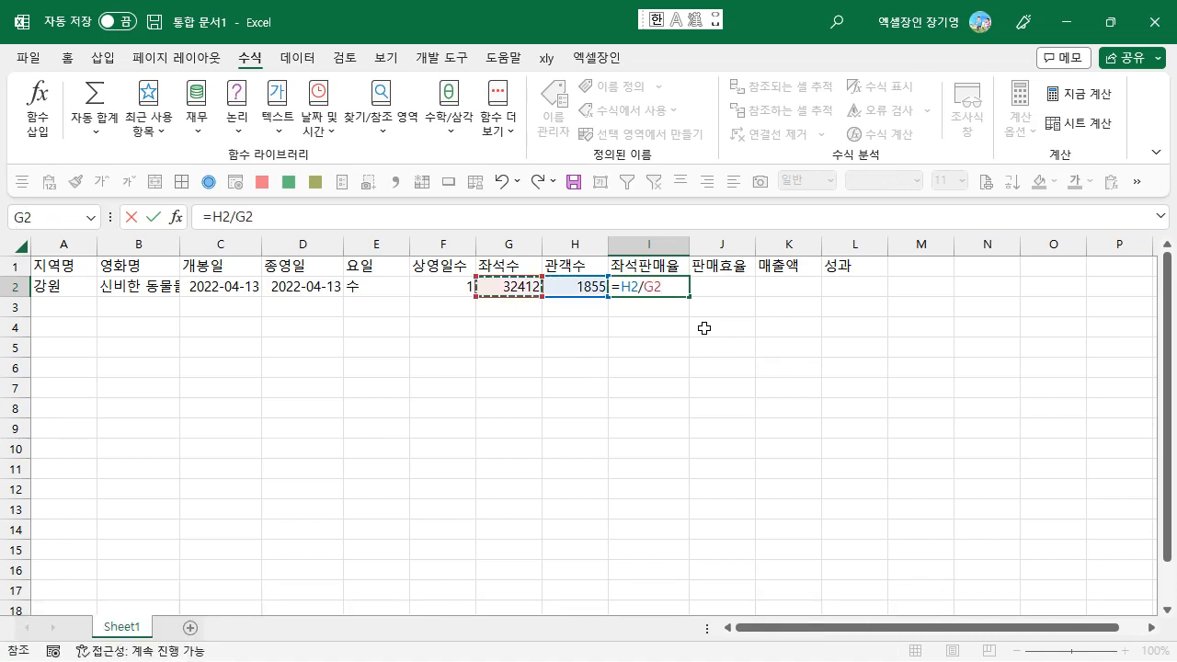
key("Return")
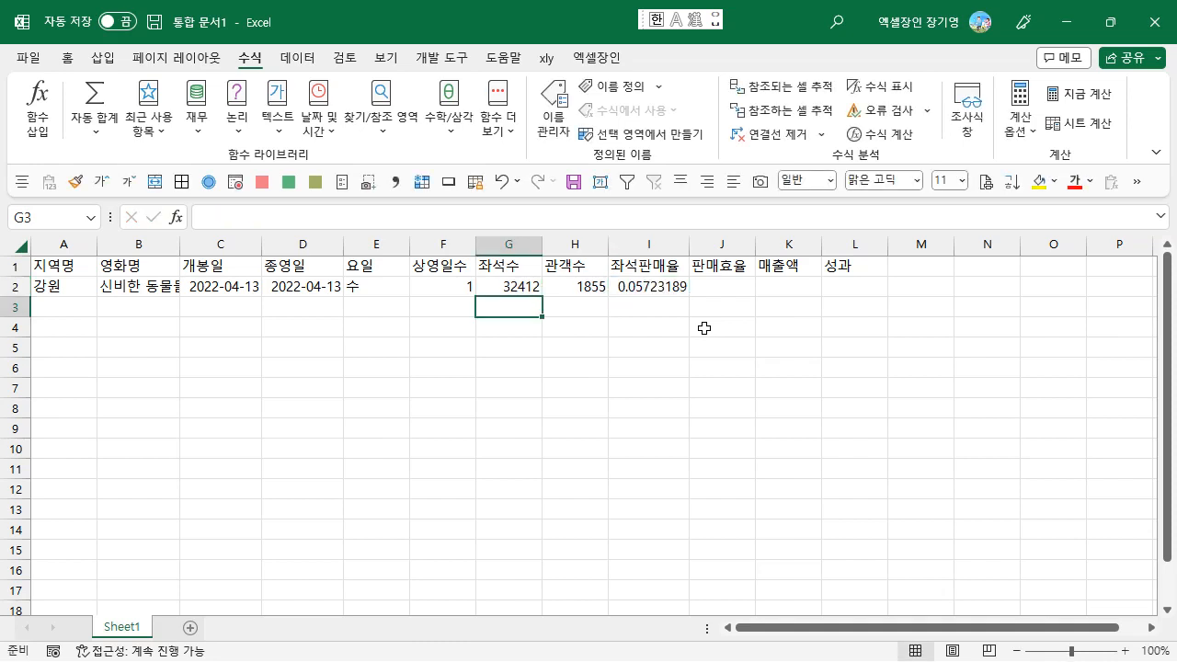
key("Up")
key("Right")
key("Right")
key("Left")
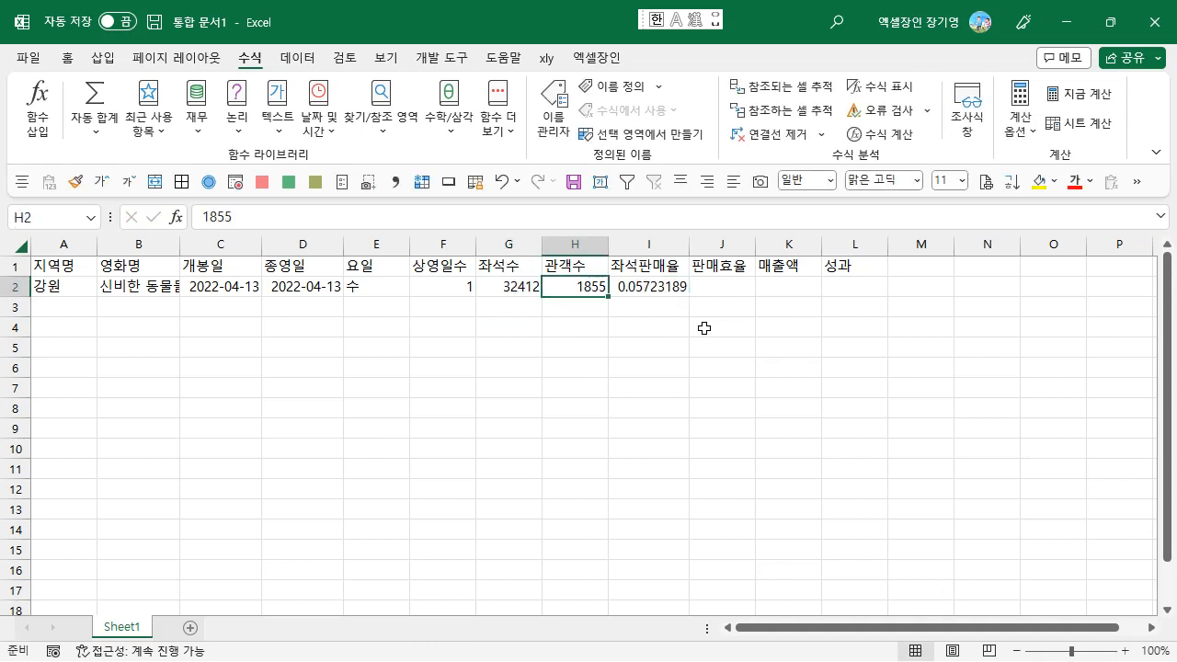
key("Left")
key("Right")
key("Right")
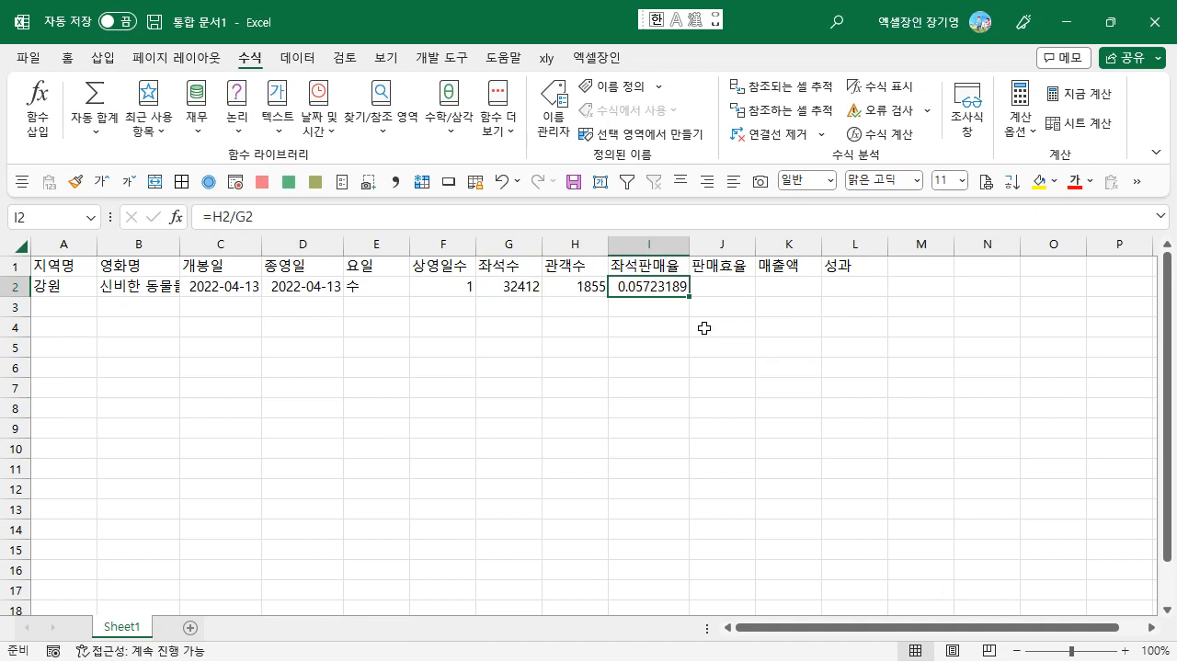
key("Return")
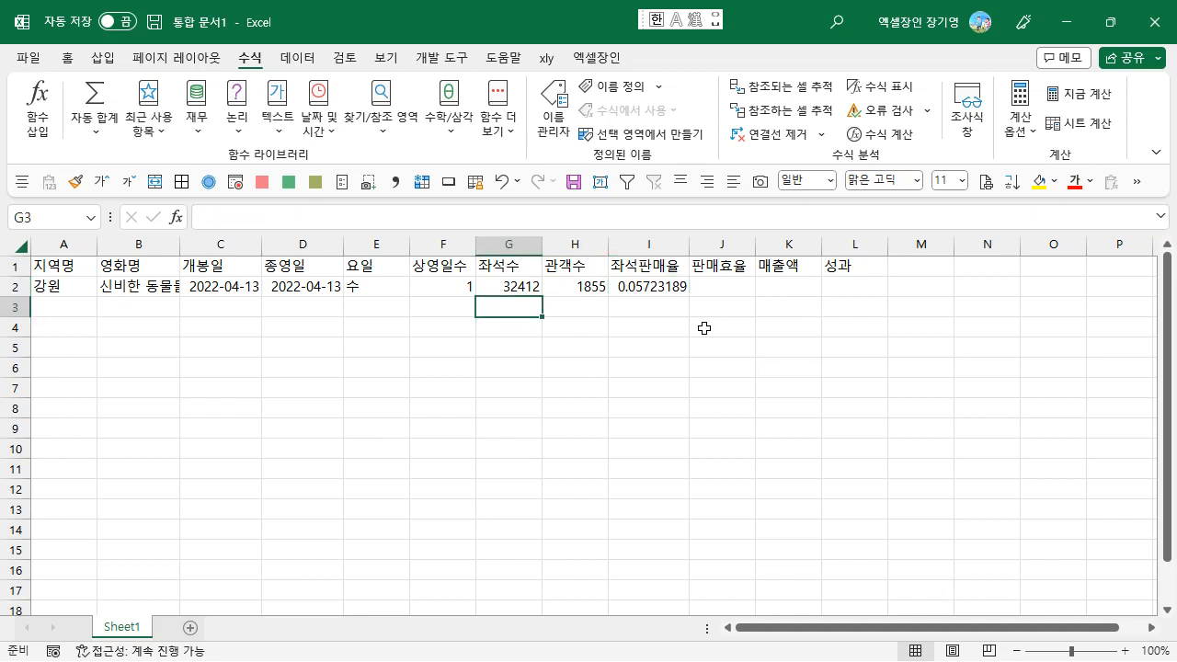
key("Right")
key("Right")
key("Right")
key("Down")
key("Down")
key("Down")
key("Down")
key("Down")
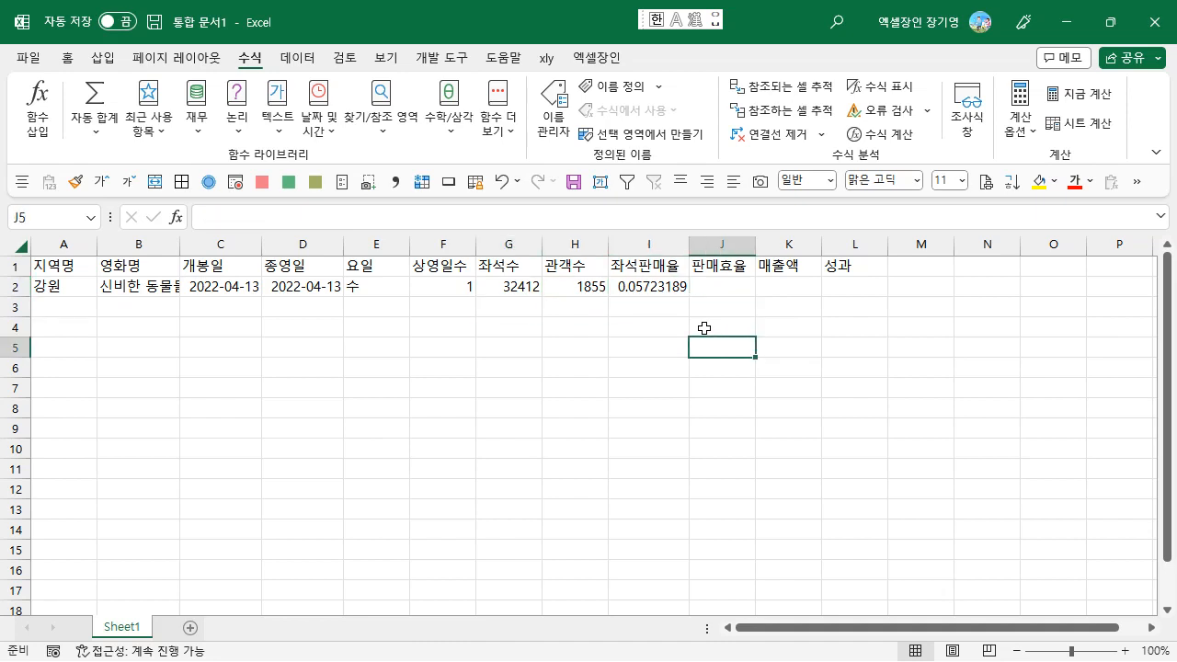
key("Up")
key("Up")
key("Up")
key("Up")
key("Up")
key("Up")
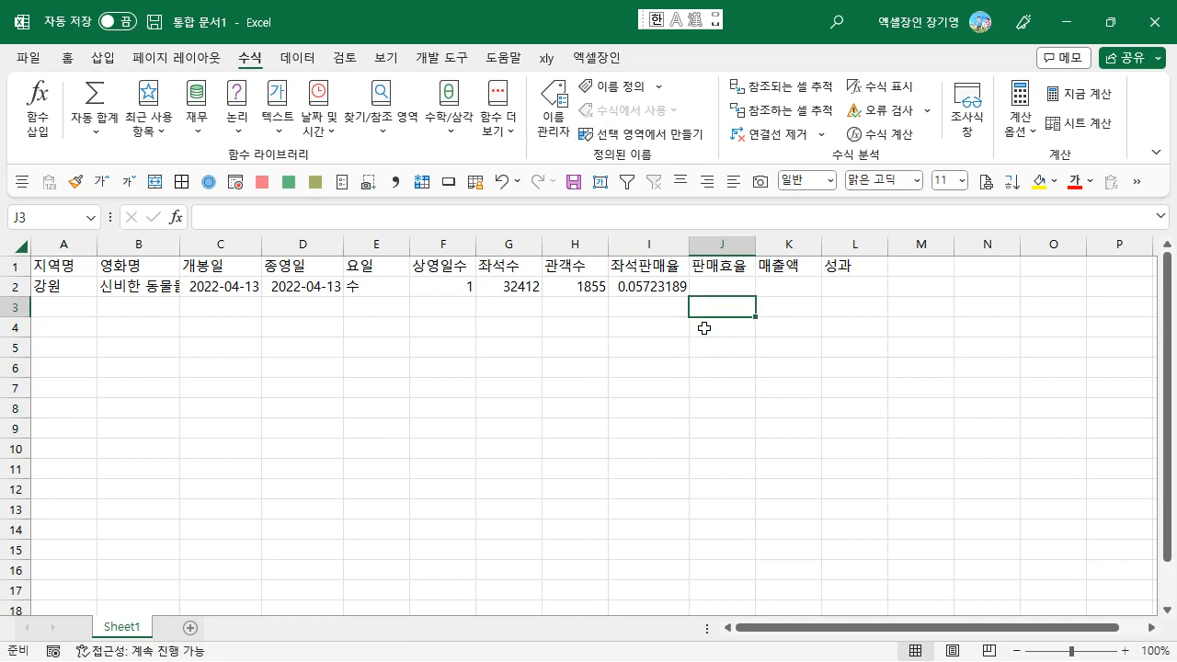
- Apply the percent style to the 좌석판매율 result in I2
key("Left")
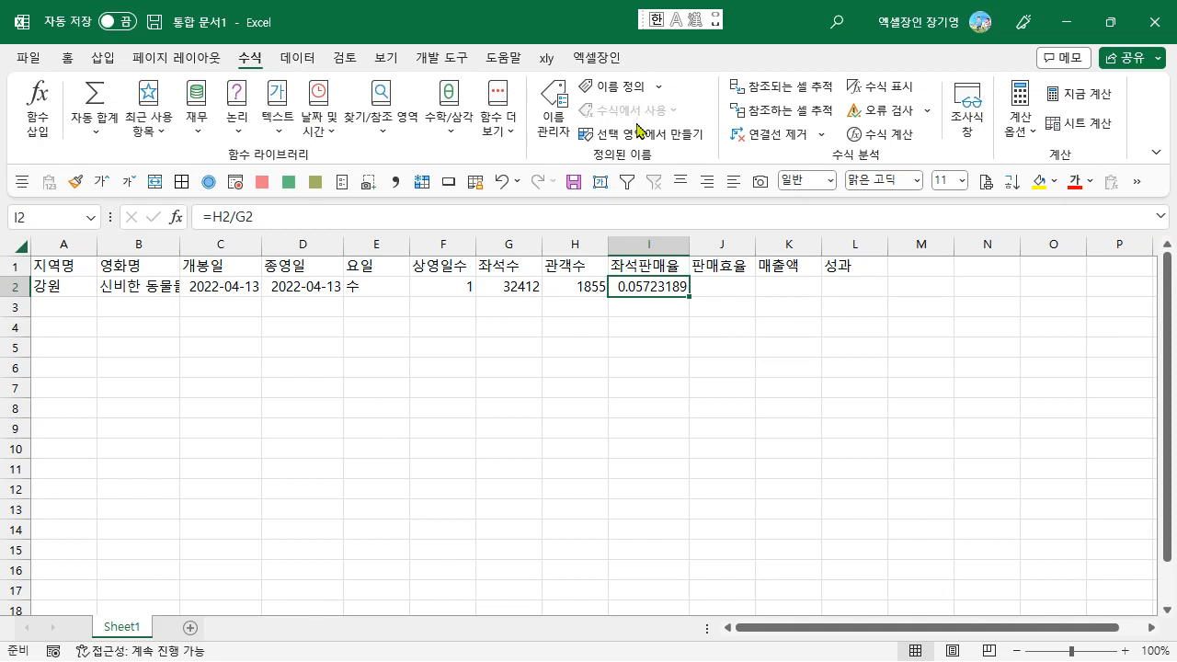
scroll(636, 125, "up", 3)
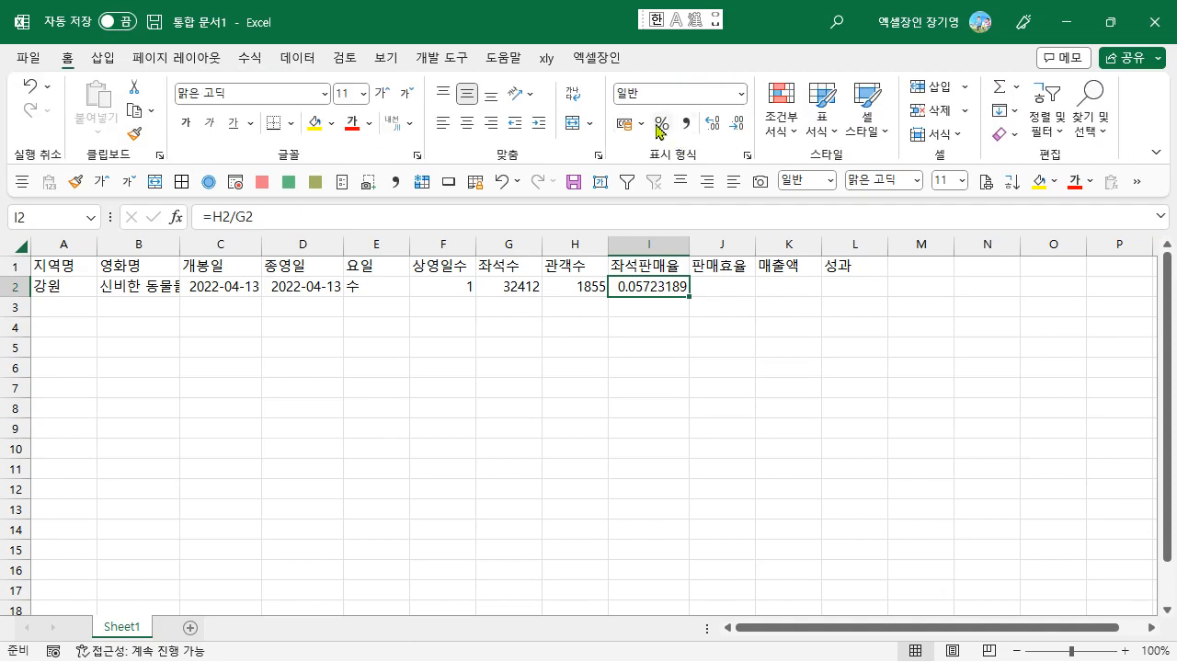
left_click(662, 123)
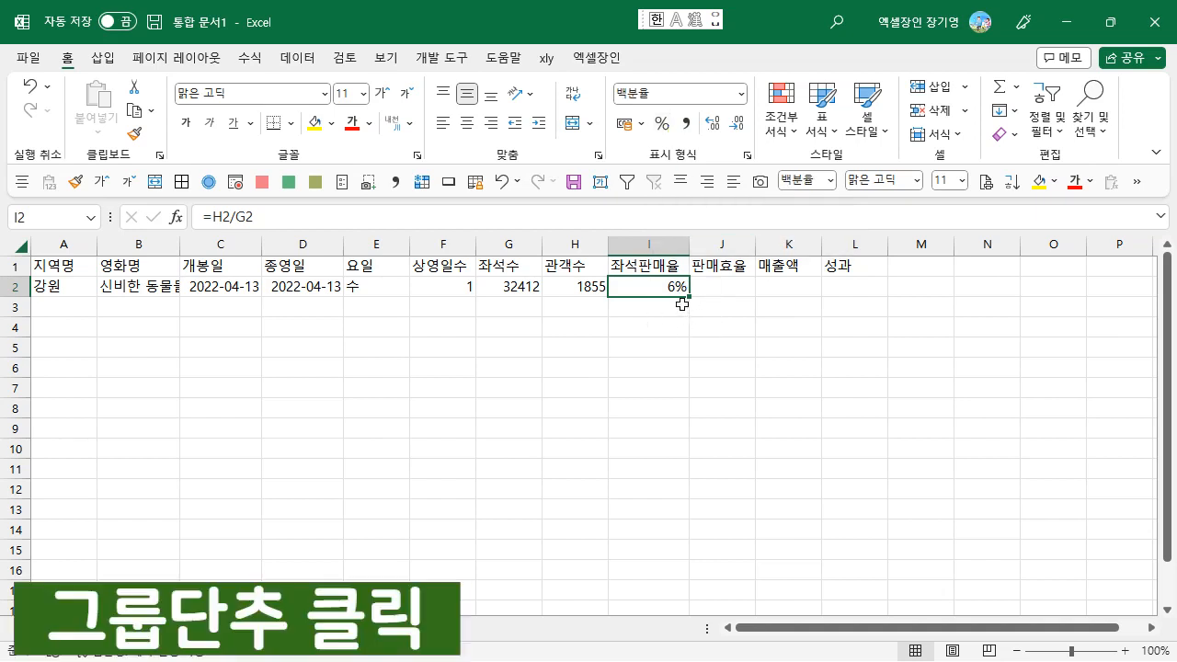
- Give I2 the custom number format 0.0% so the seat sales rate has one decimal place
left_click(748, 156)
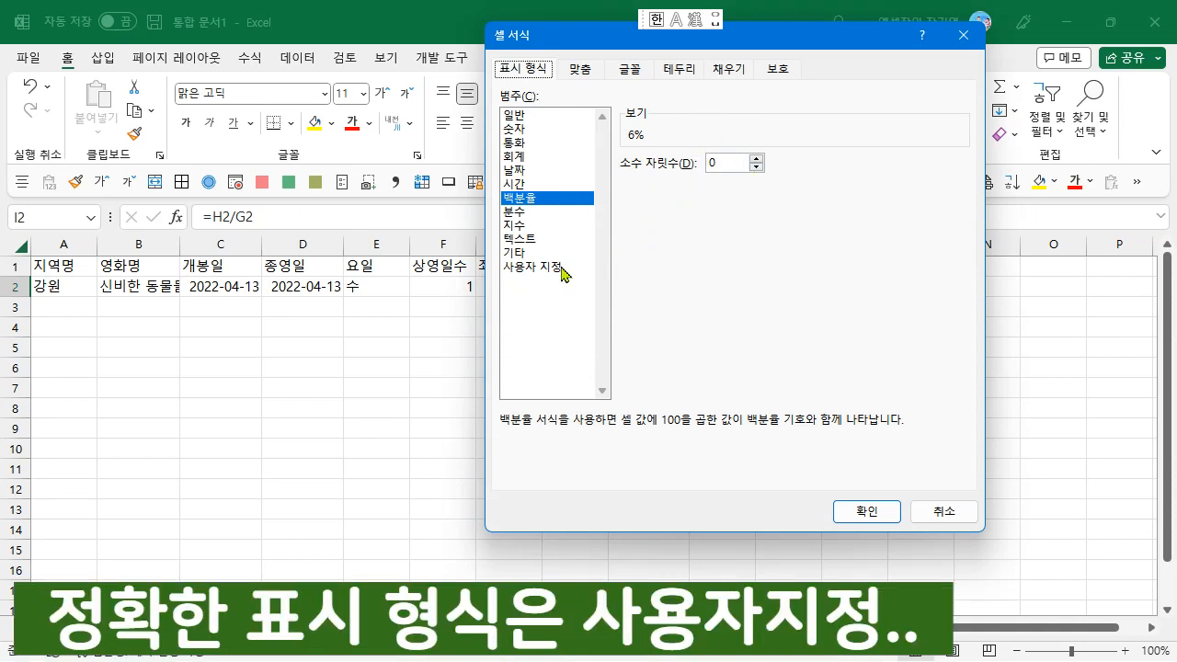
left_click(533, 267)
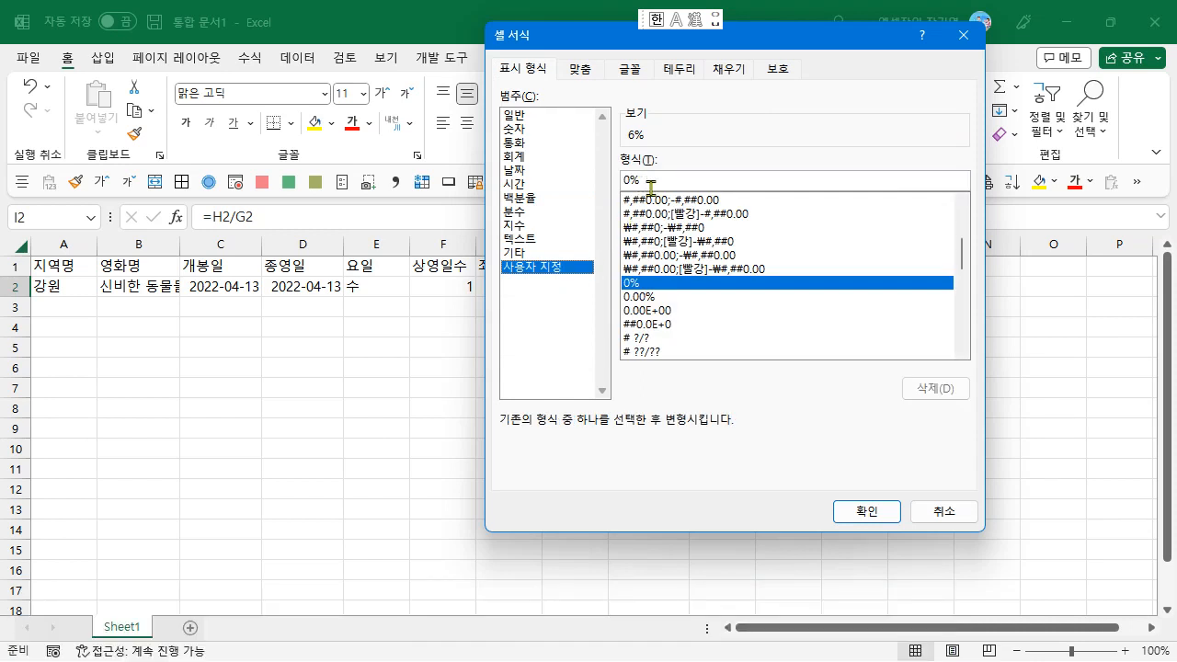
left_click(668, 299)
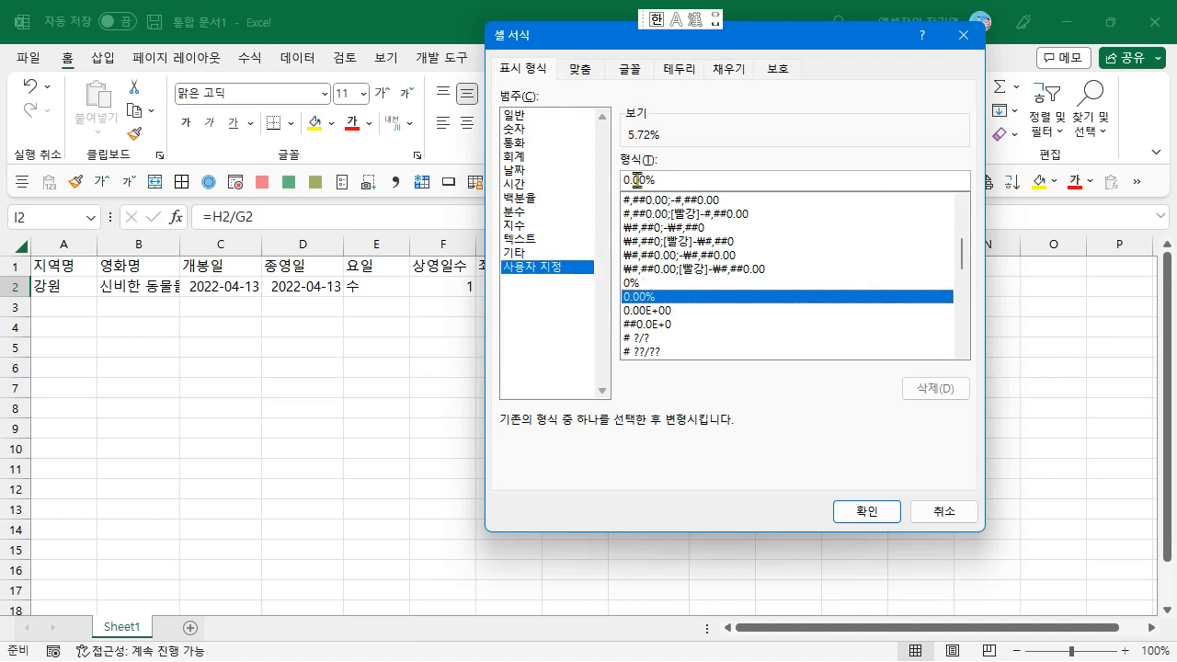
left_click(648, 181)
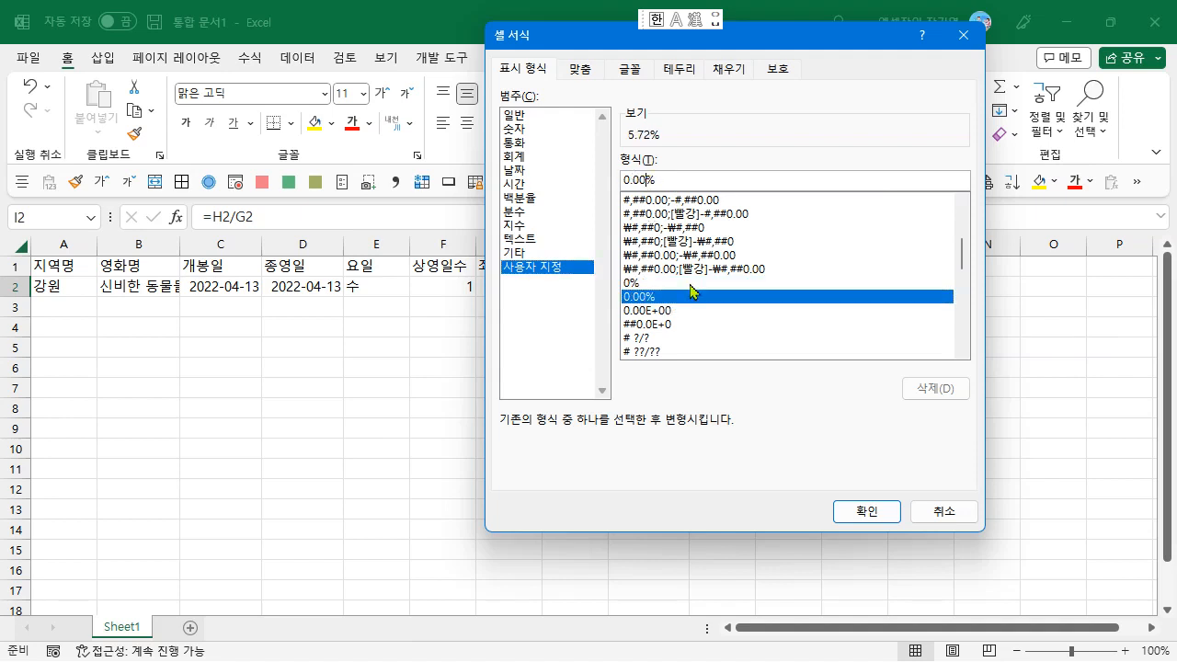
key("BackSpace")
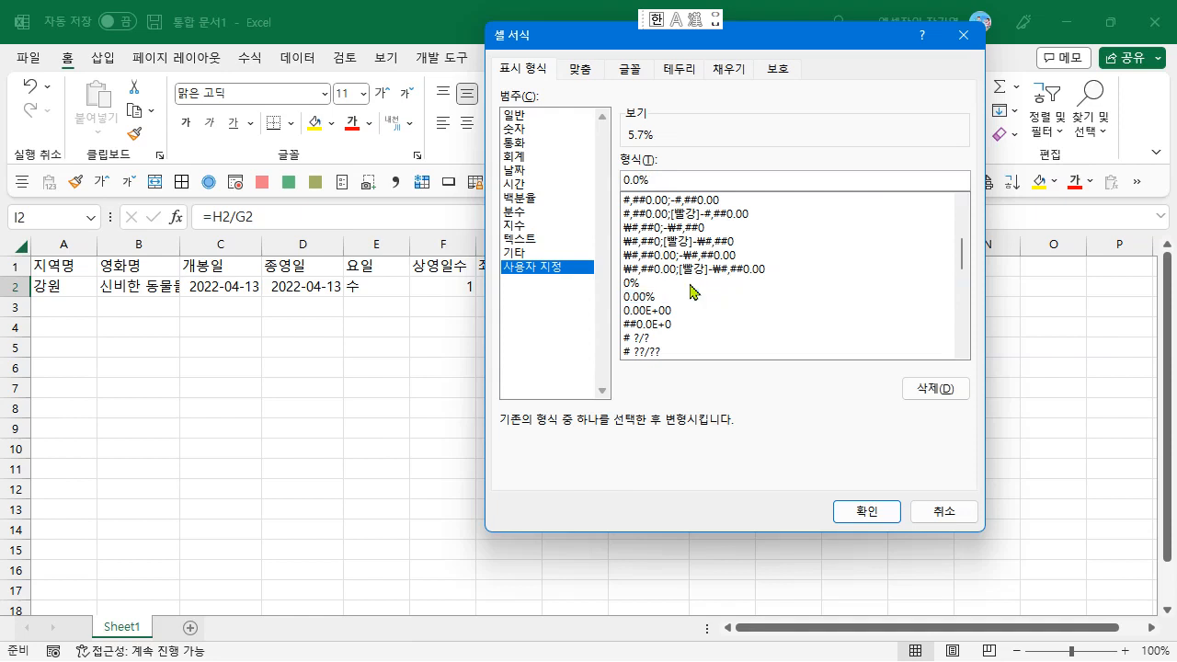
key("Return")
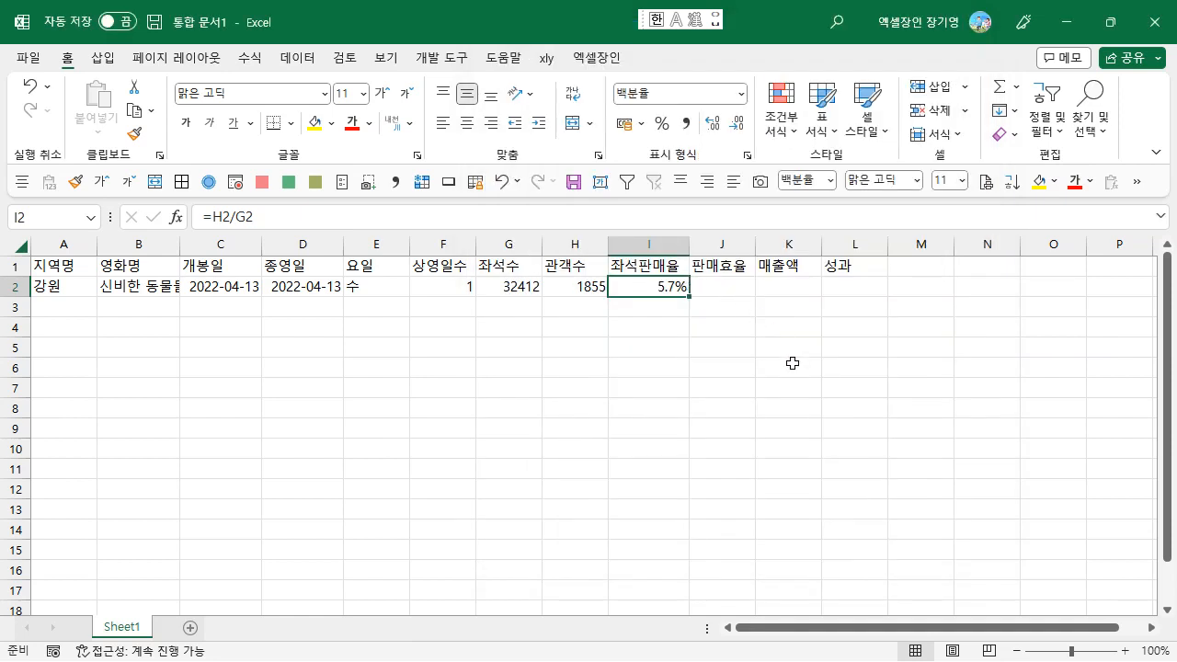
- Copy the headers 좌석판매율 and 판매효율 from I1:J1 to N1:O1 to start a lookup table
key("Right")
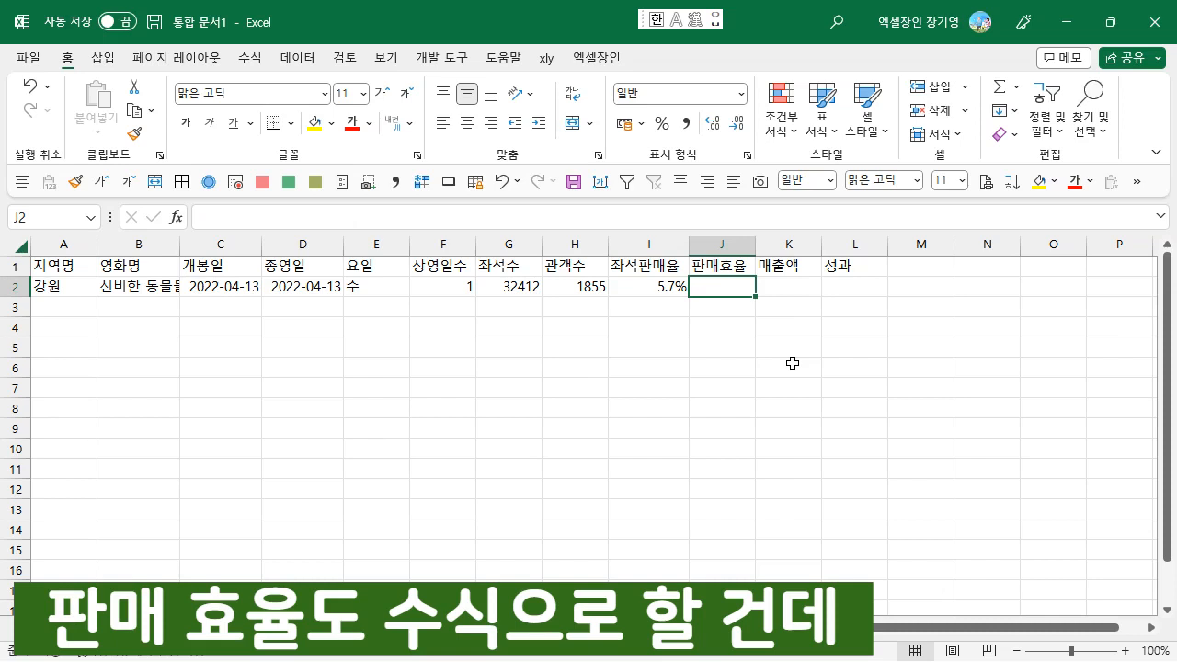
key("Up")
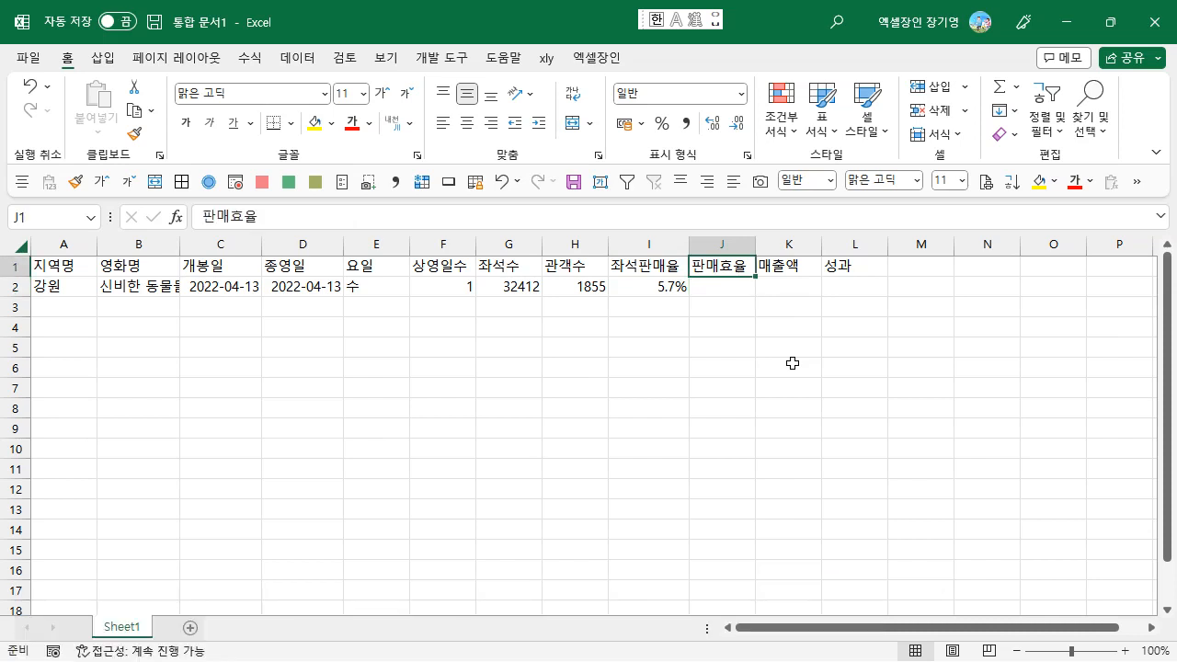
key("Right")
key("Right")
key("Right")
key("Right")
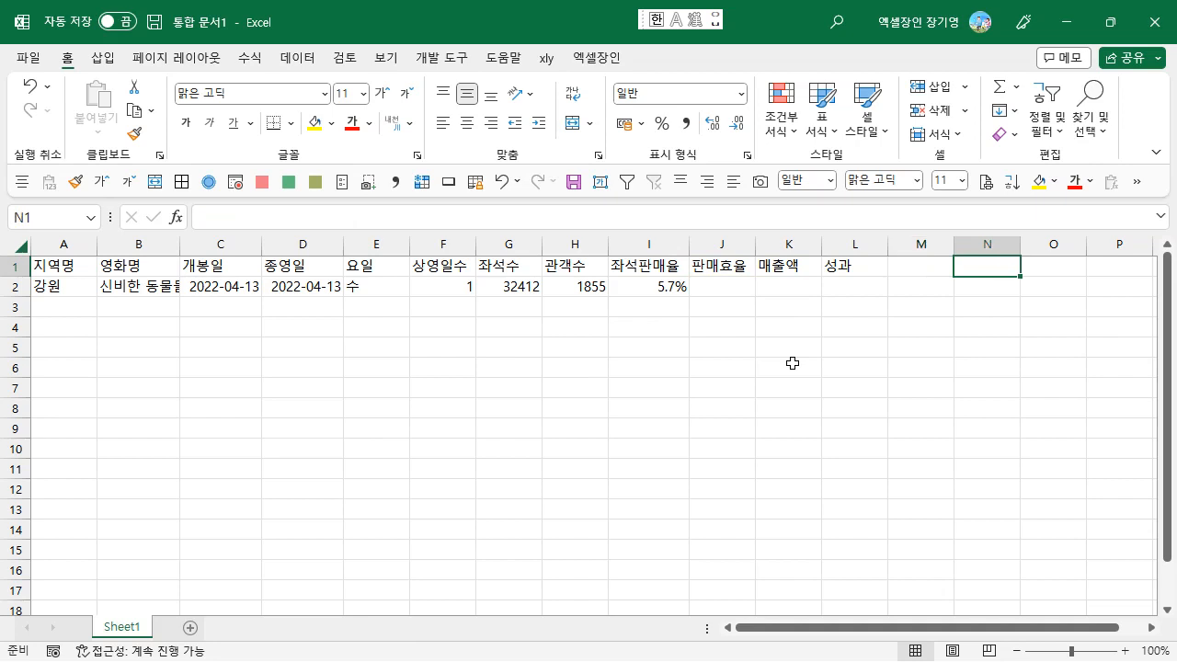
key("Left")
key("Left")
key("Left")
key("Left")
key("shift+Left")
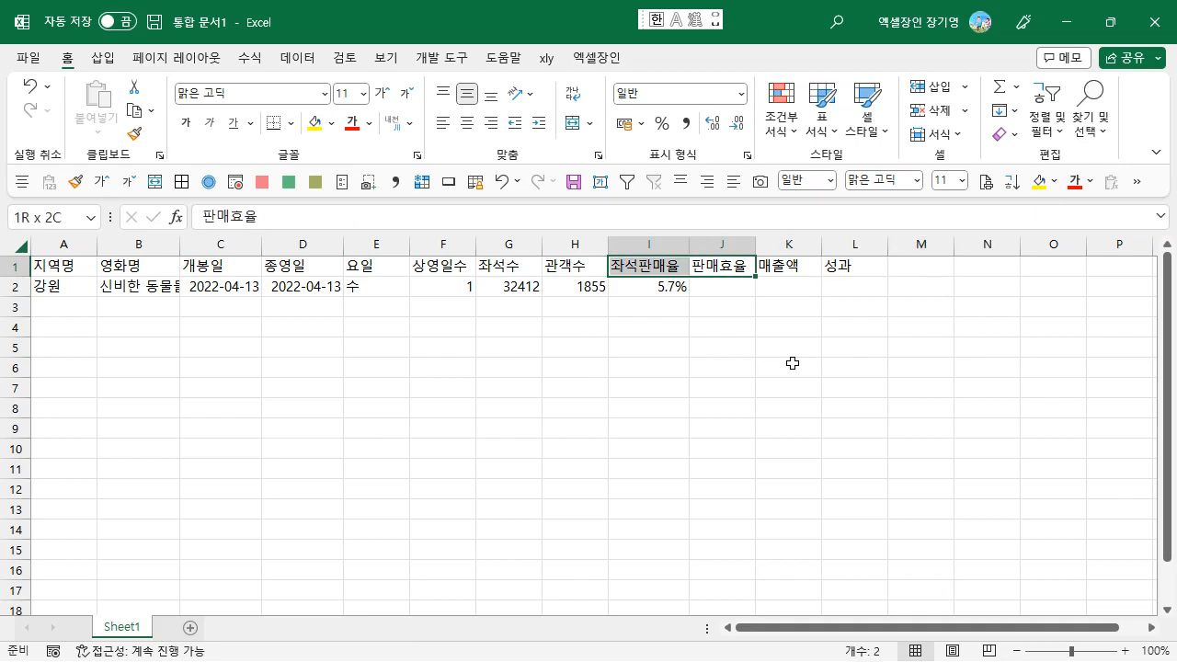
key("ctrl+c")
key("Right")
key("Right")
key("Right")
key("Right")
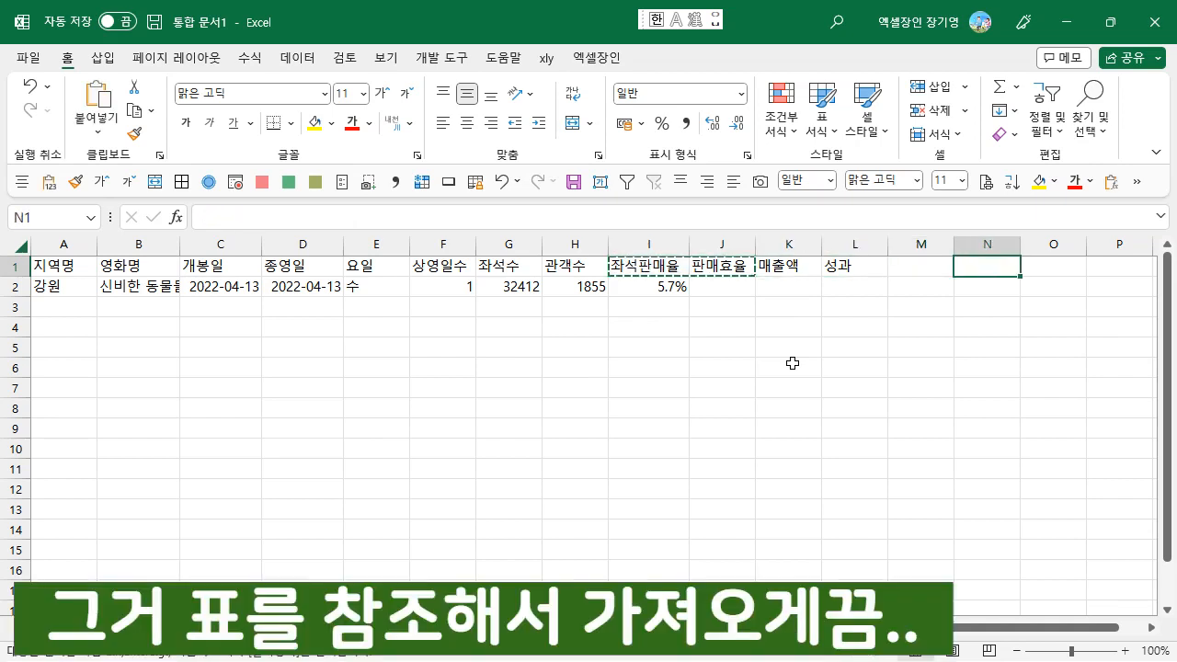
key("ctrl+v")
- Fill the lookup table's first row with 0% in N2 and 매우 낮음 in O2
key("Down")
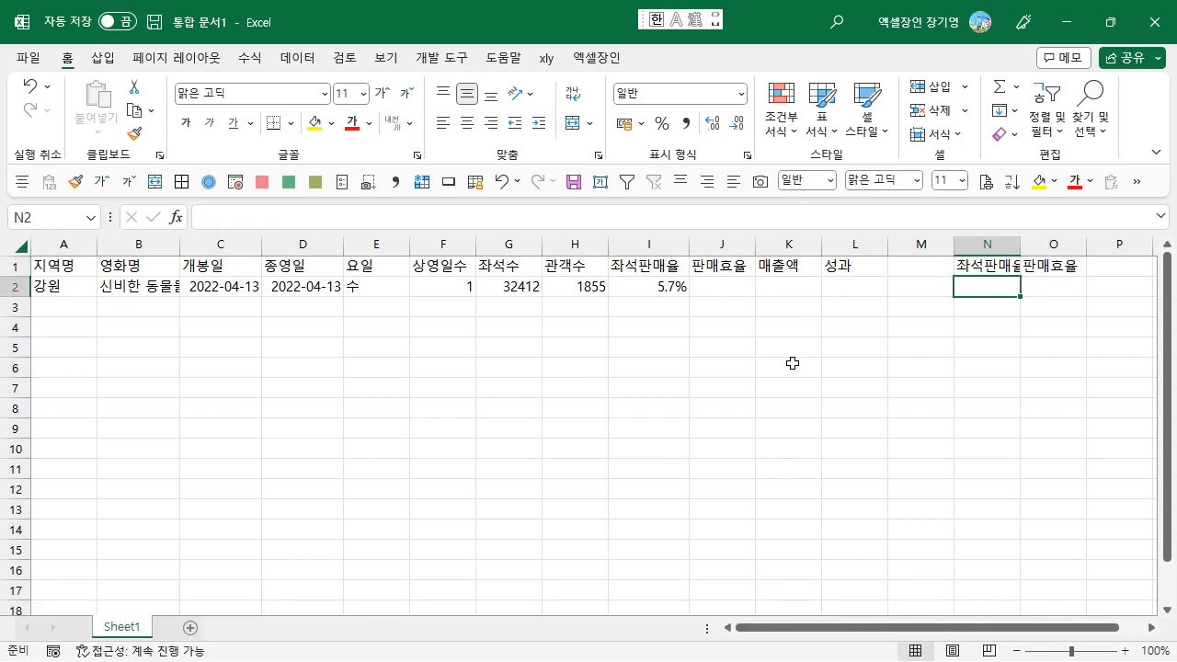
type("0%")
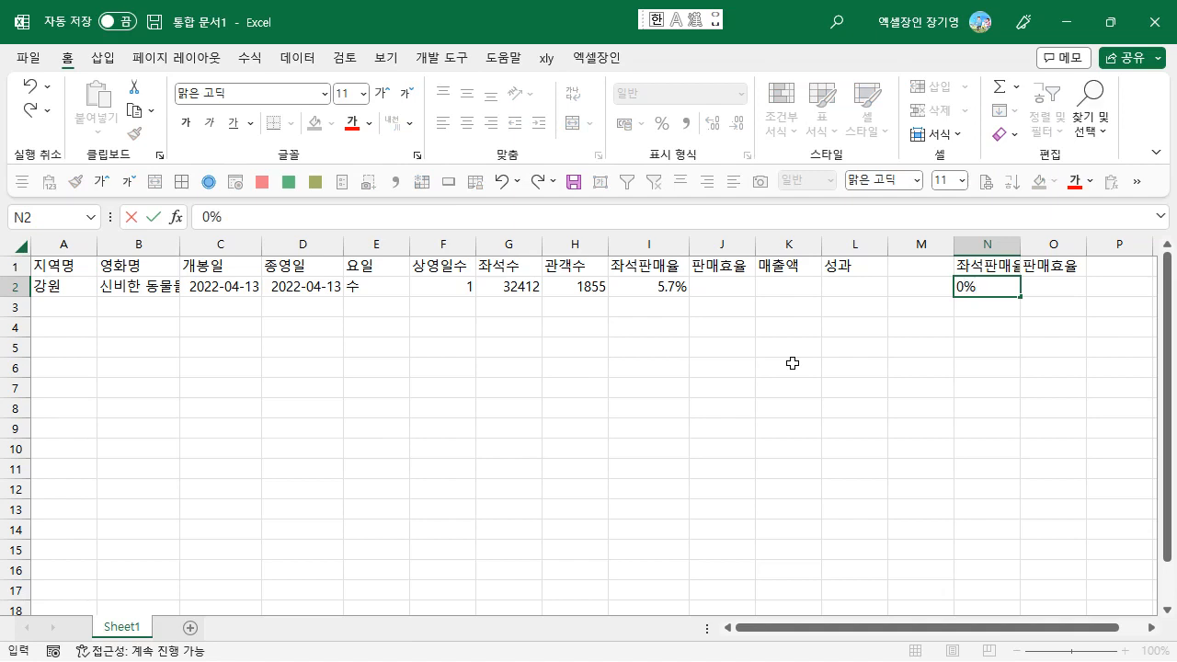
key("Tab")
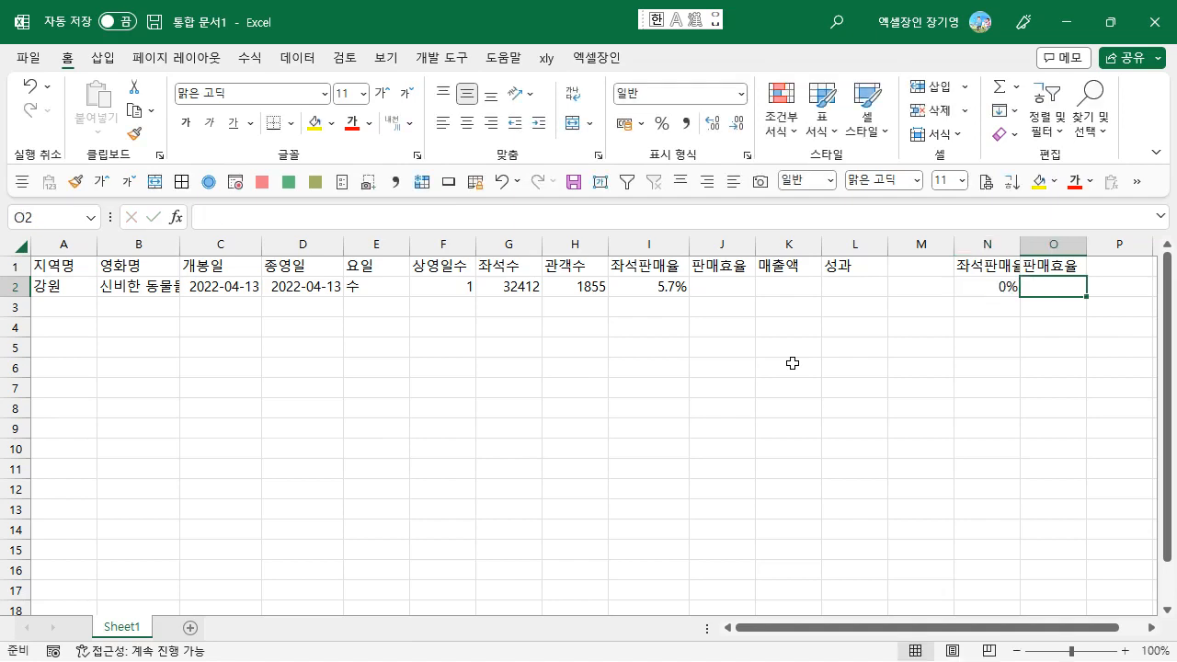
type("매우 낮으")
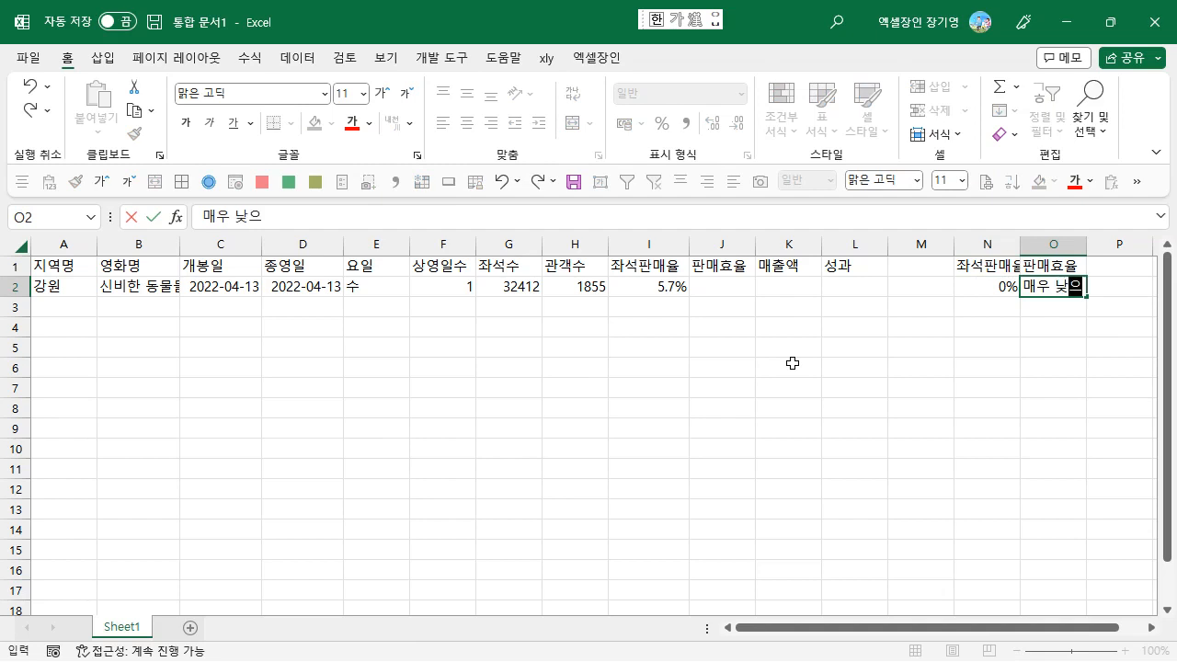
type("ㅁ")
key("Return")
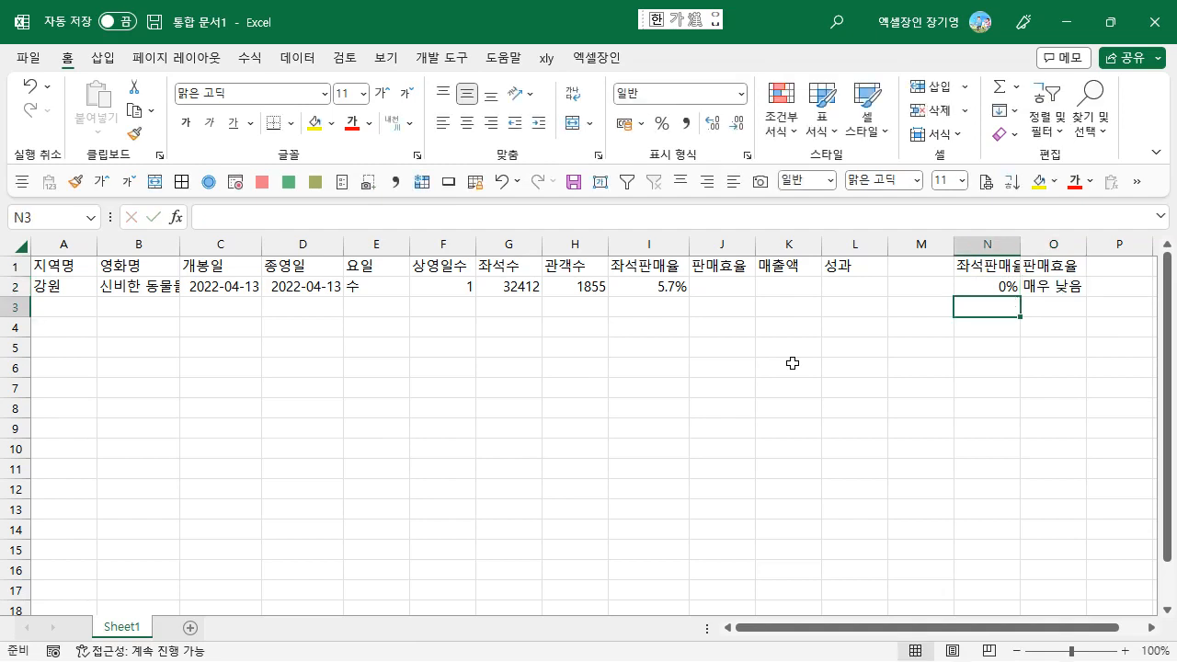
- Fill the lookup table's second row with 5% in N3 and 낮음 in O3
type("5")
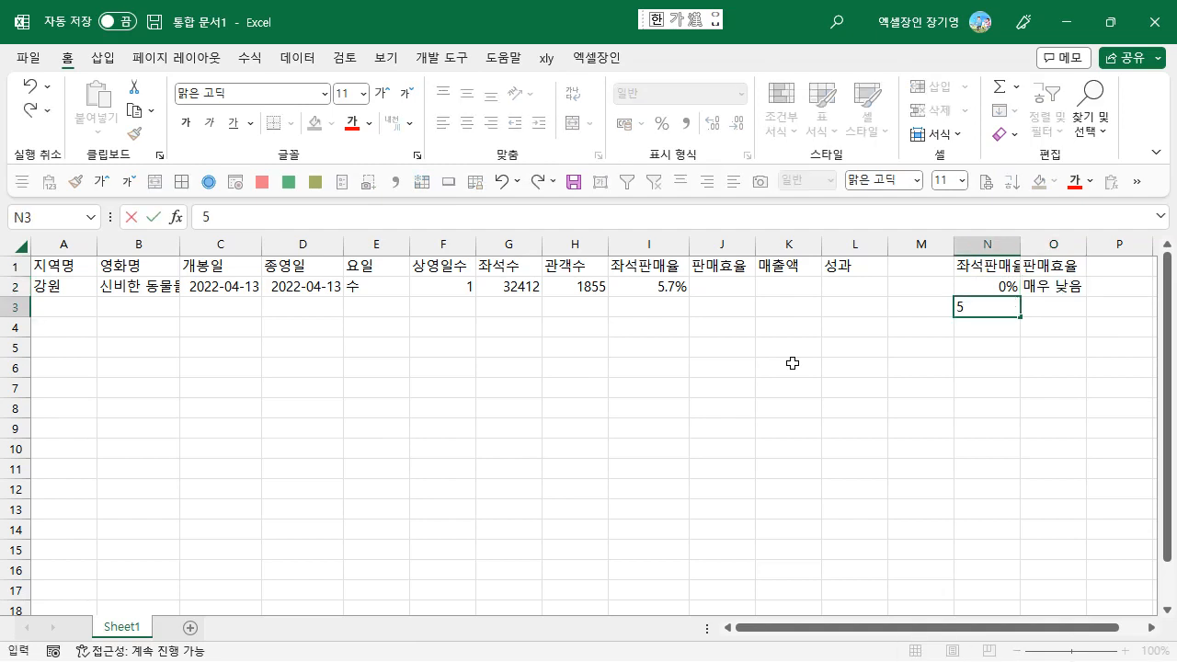
type("%")
key("Tab")
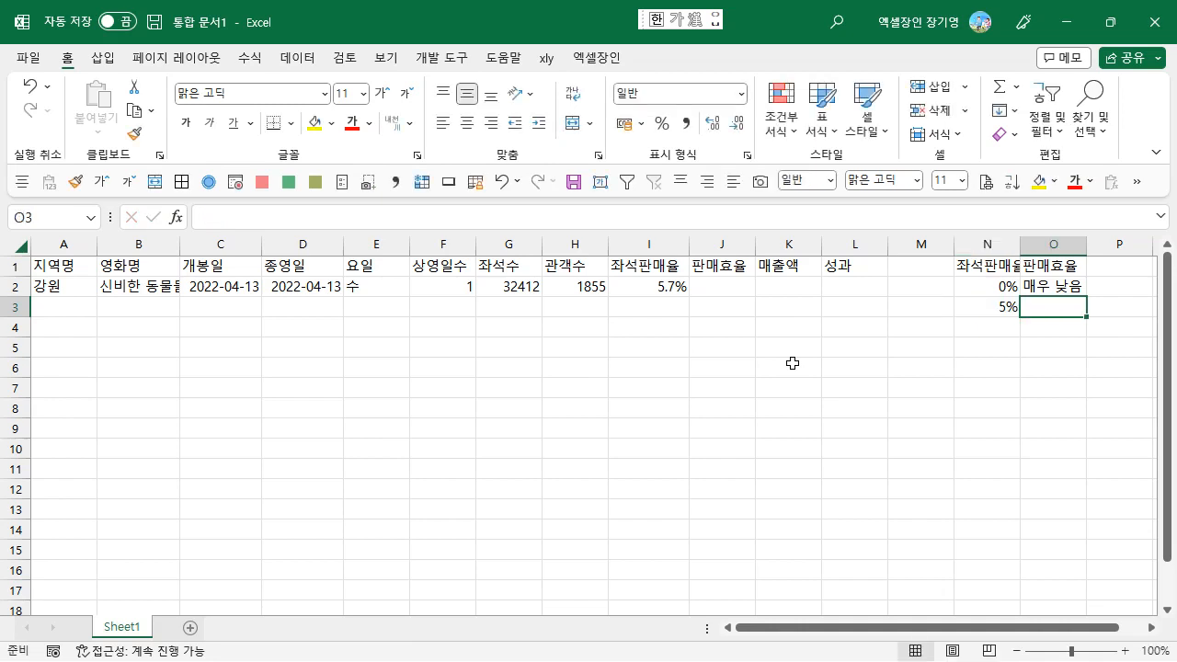
type("낮음")
key("Return")
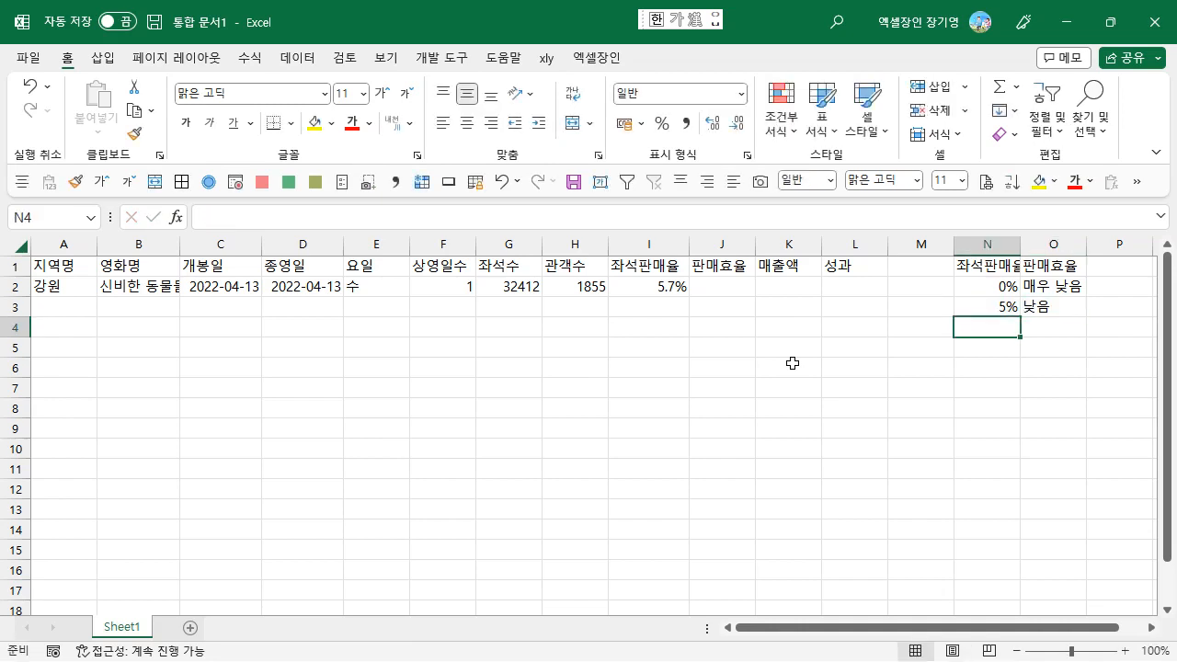
- Apply the percent style to the lookup table's rate cells N2:N6
key("Up")
key("Up")
key("shift+Down")
key("shift+Down")
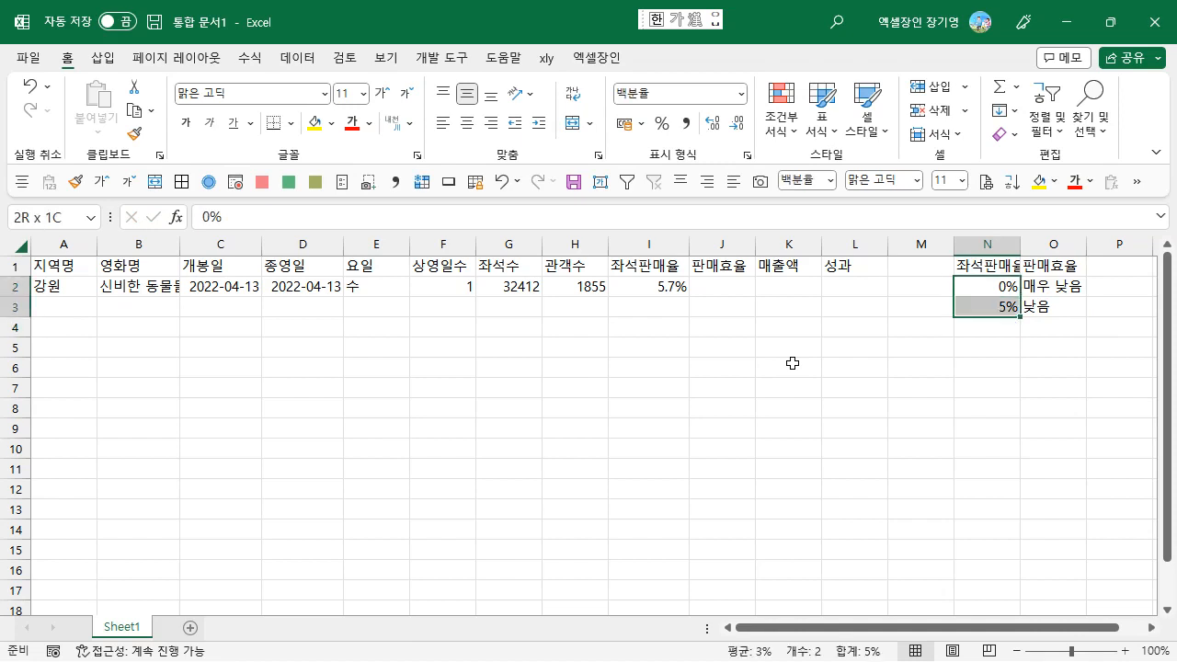
key("shift+Down")
key("shift+Down")
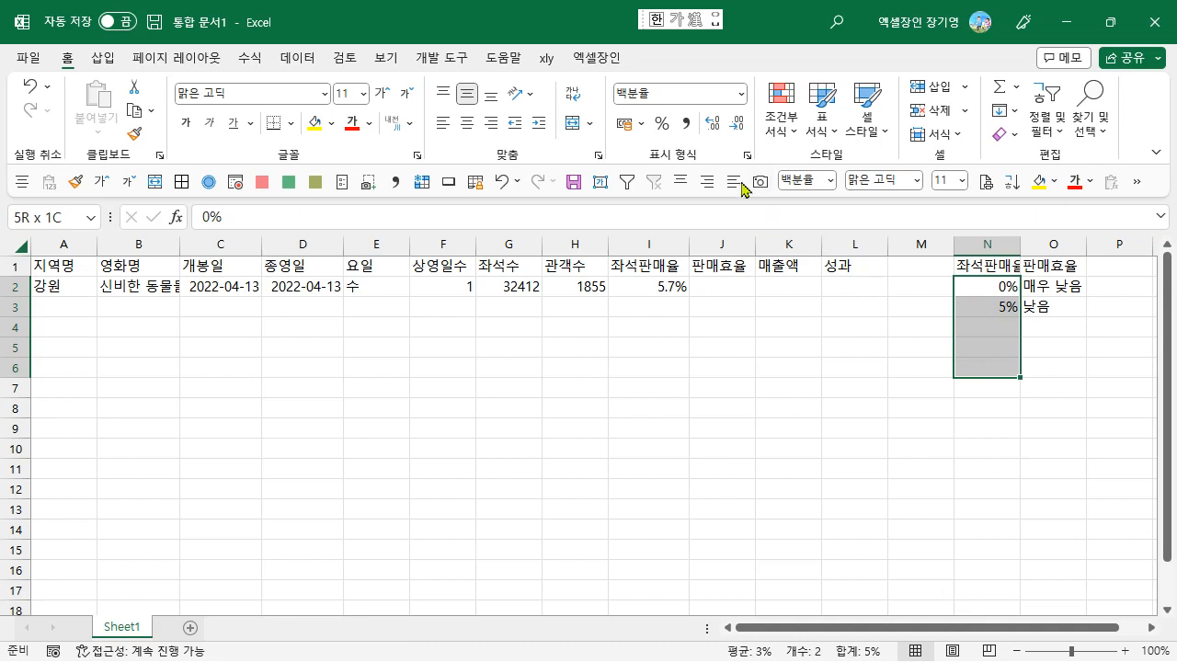
left_click(662, 126)
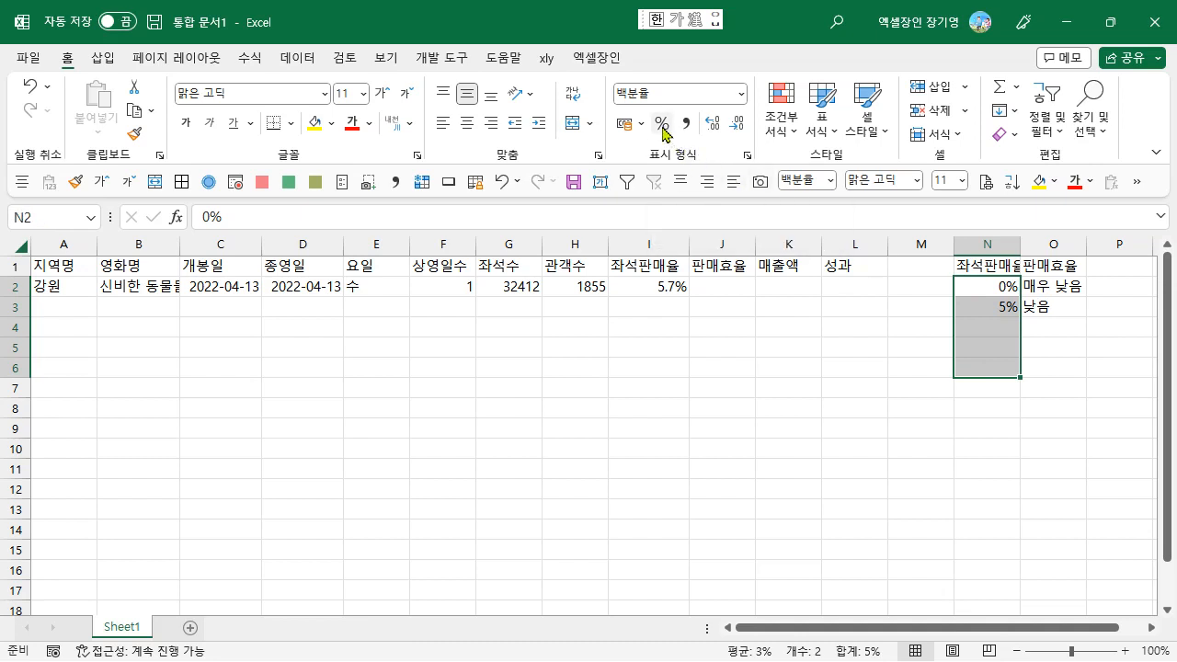
- Enter the rate thresholds 10%, 15% and 20% in N4, N5 and N6
left_click(994, 328)
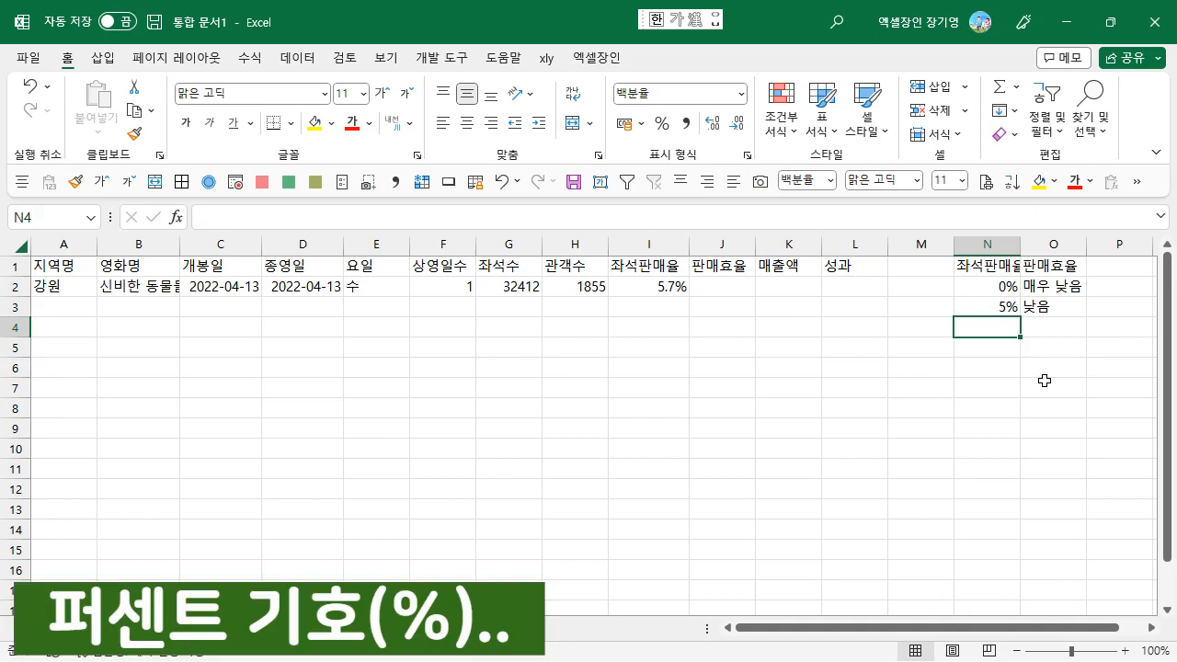
type("10")
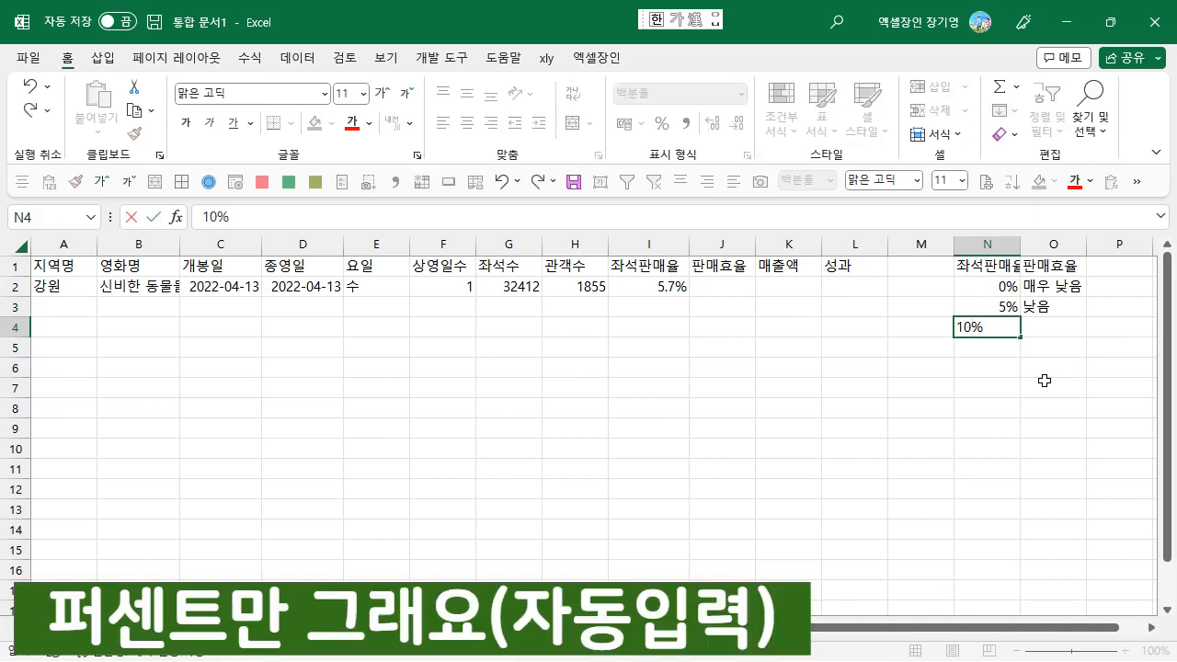
key("Return")
type("15")
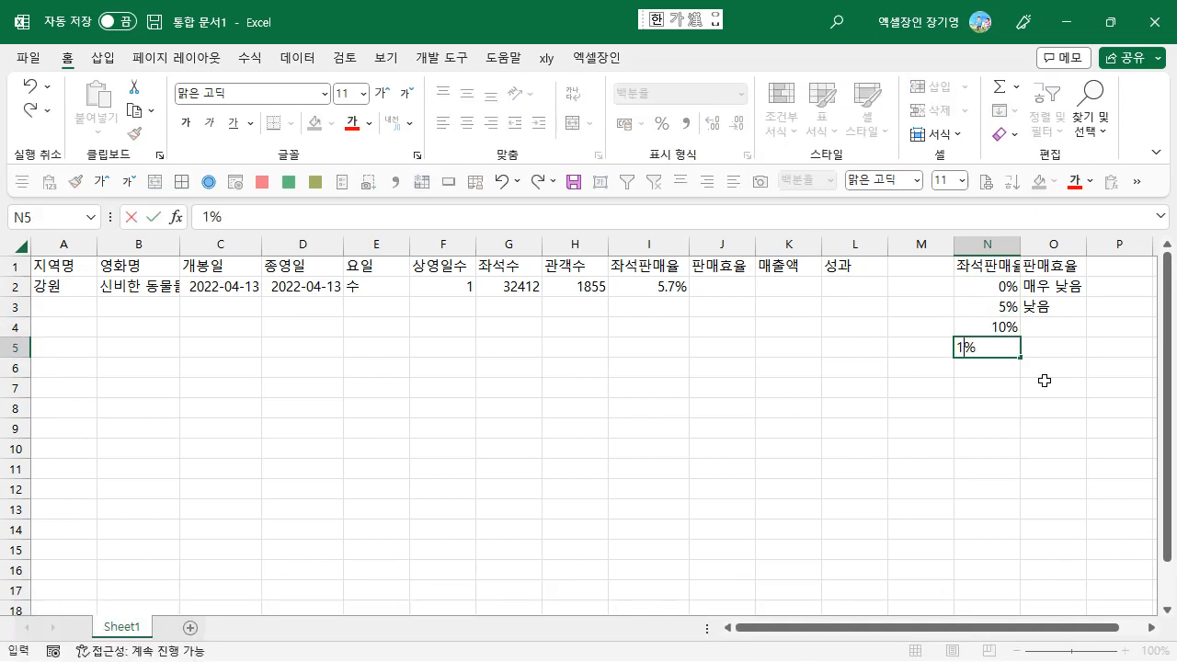
key("Return")
type("20")
key("Tab")
- Enter the efficiency grade 보통 in O4 beside the 10% threshold
key("Up")
key("Up")
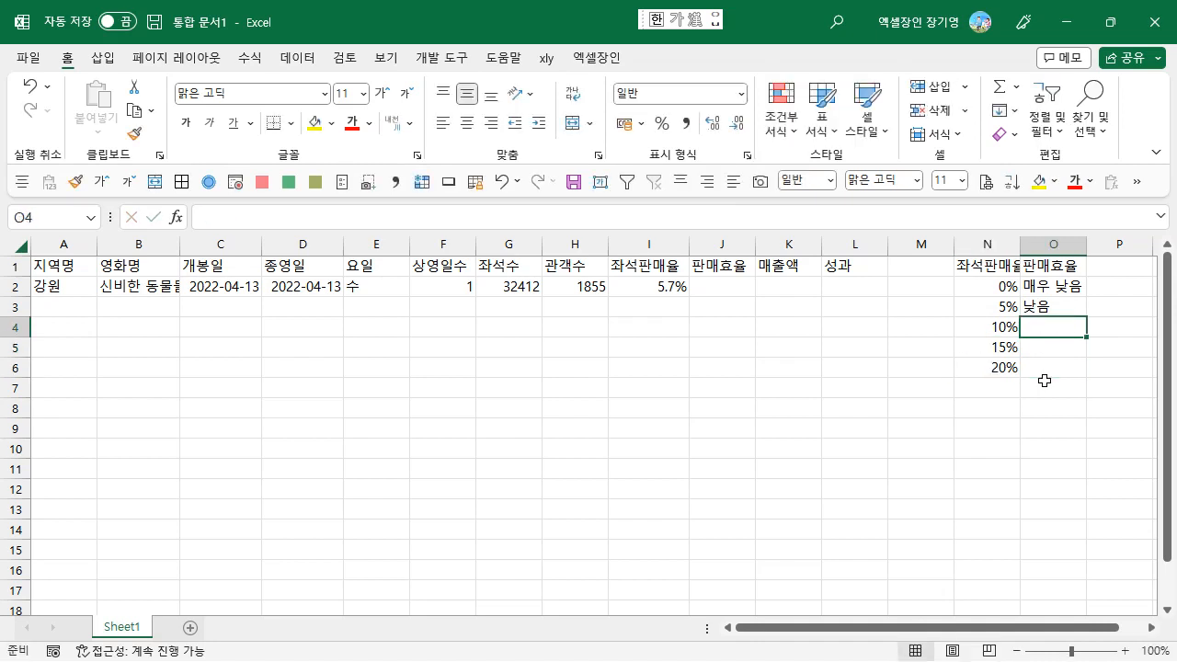
type("보통")
key("Return")
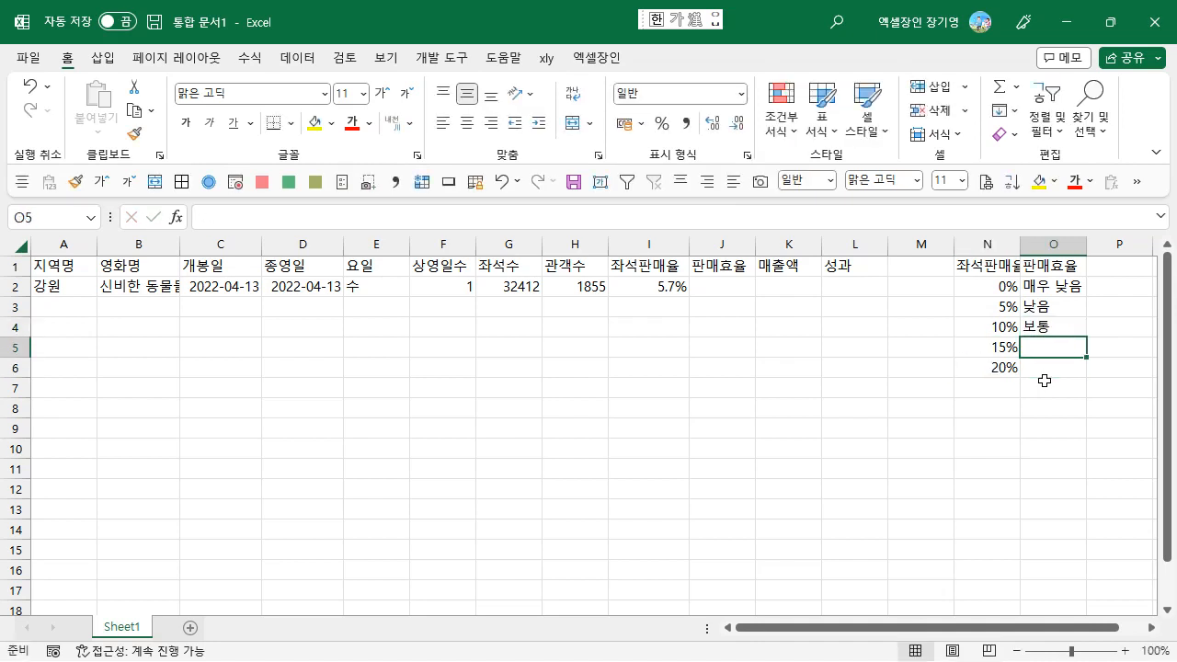
- Enter the efficiency grades 높음 in O5 and 매우 높음 in O6, and select the record's 판매효율 cell J2
type("높으ㅁ")
key("Return")
type("매우 높음")
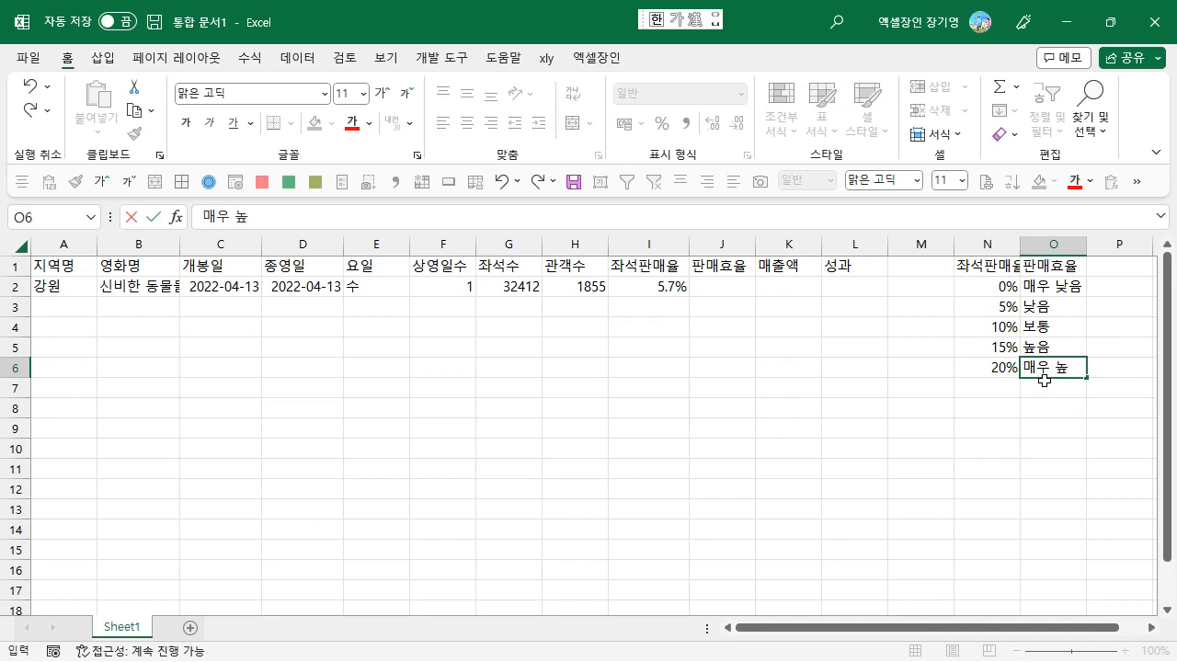
key("ctrl+Return")
key("Return")
key("Up")
key("Up")
key("Up")
key("Up")
key("Up")
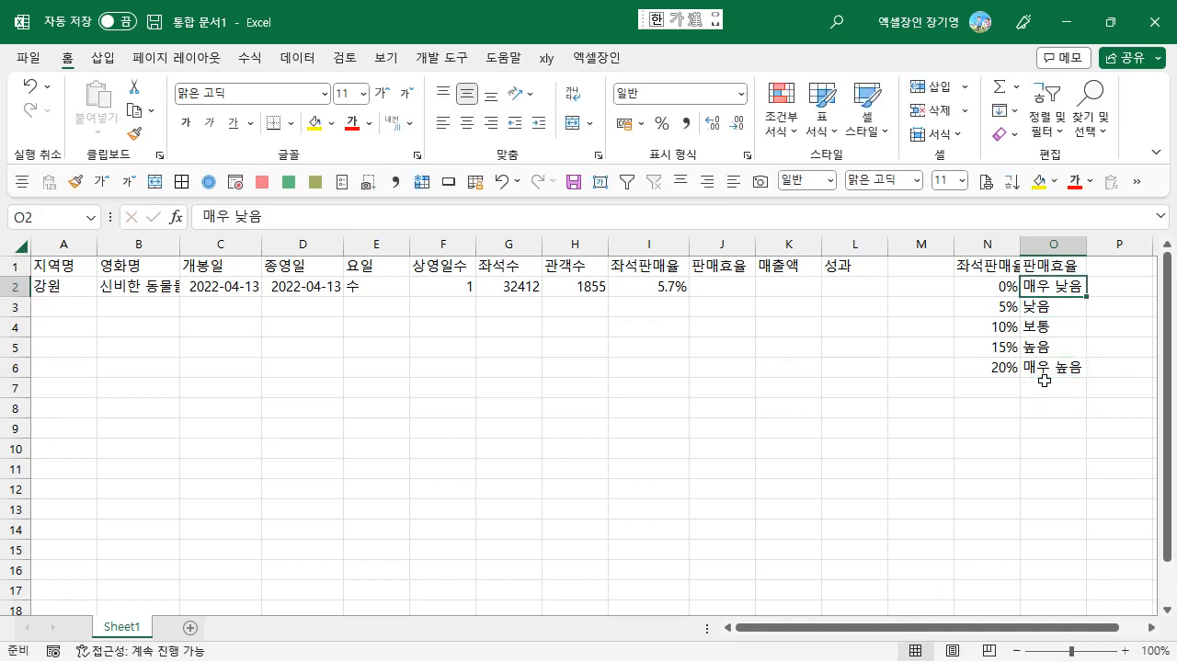
key("Left")
key("Left")
key("Left")
key("Left")
key("Left")
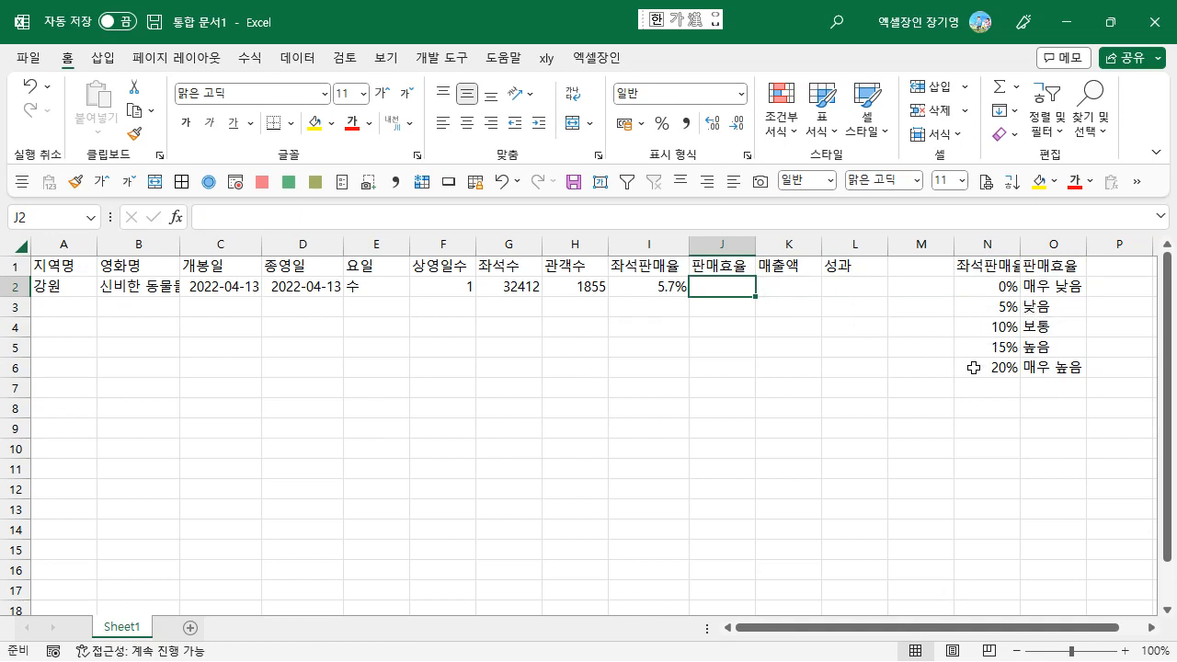
left_click(251, 58)
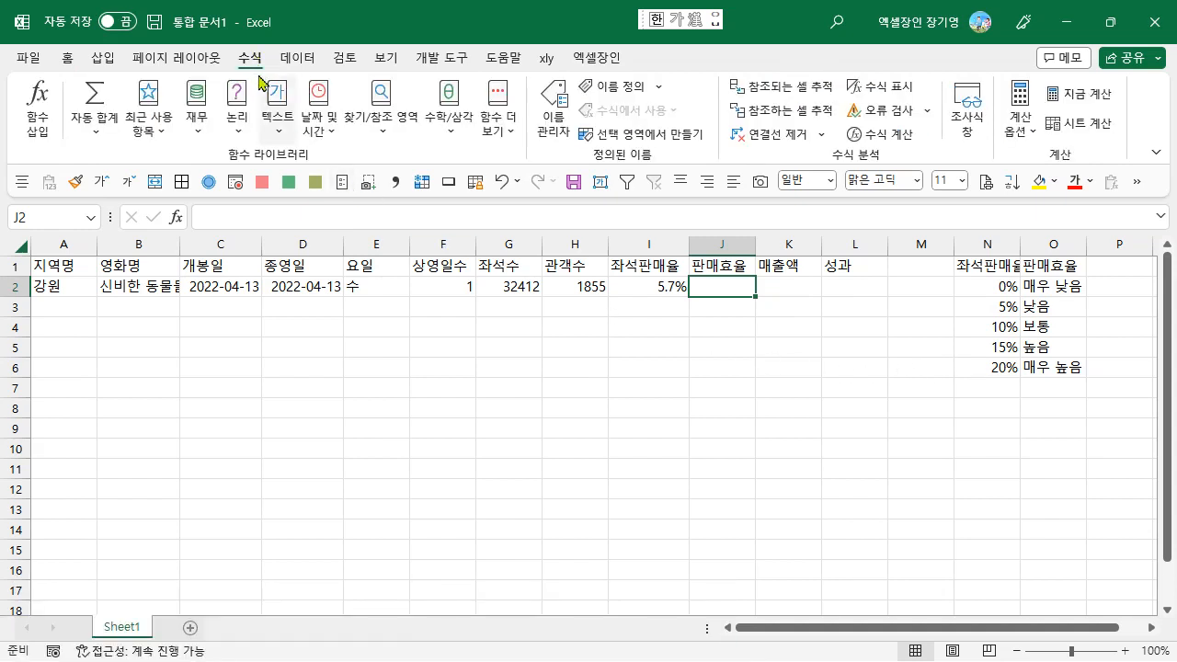
left_click(373, 136)
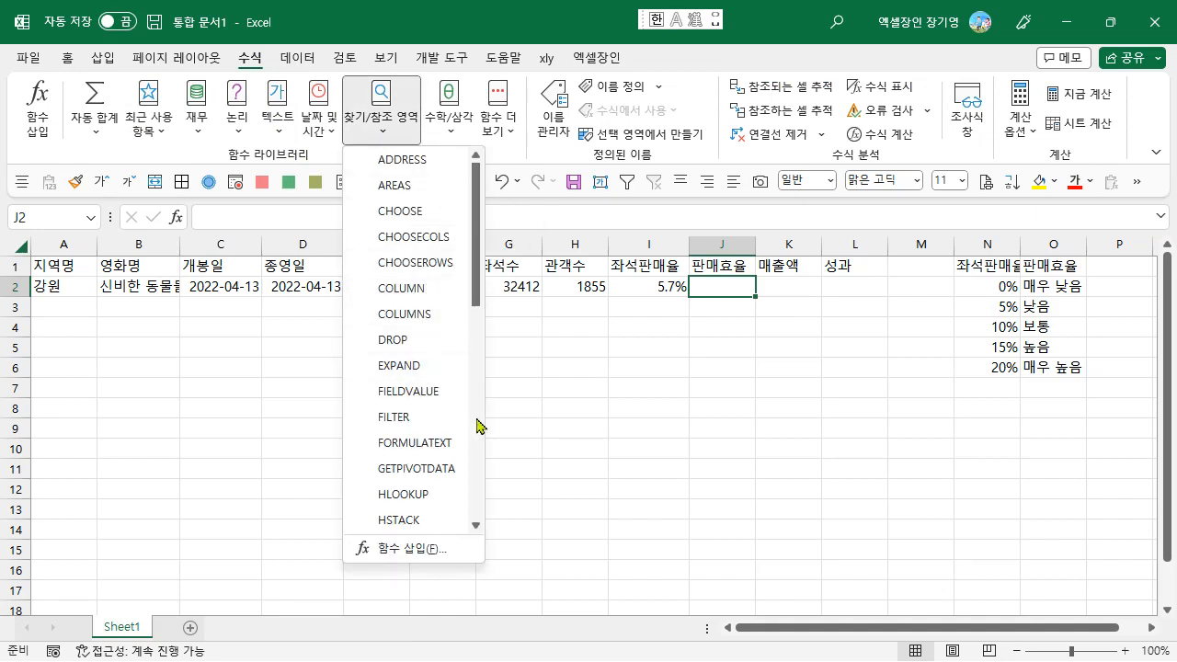
left_click(475, 426)
left_click(477, 485)
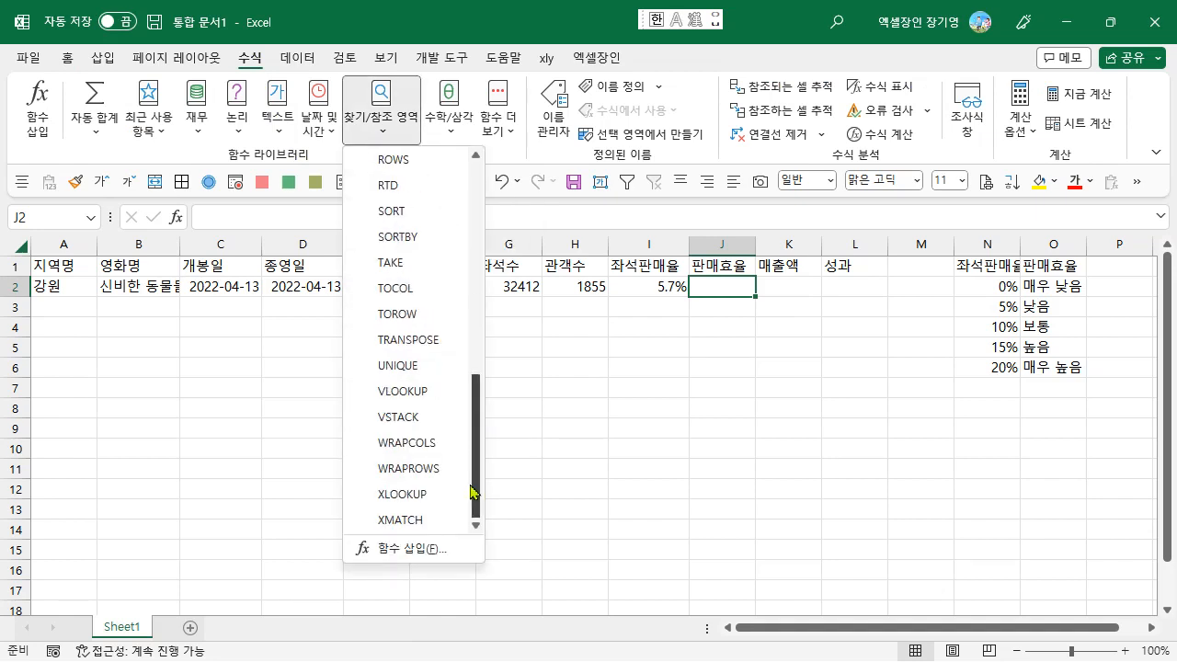
left_click(414, 392)
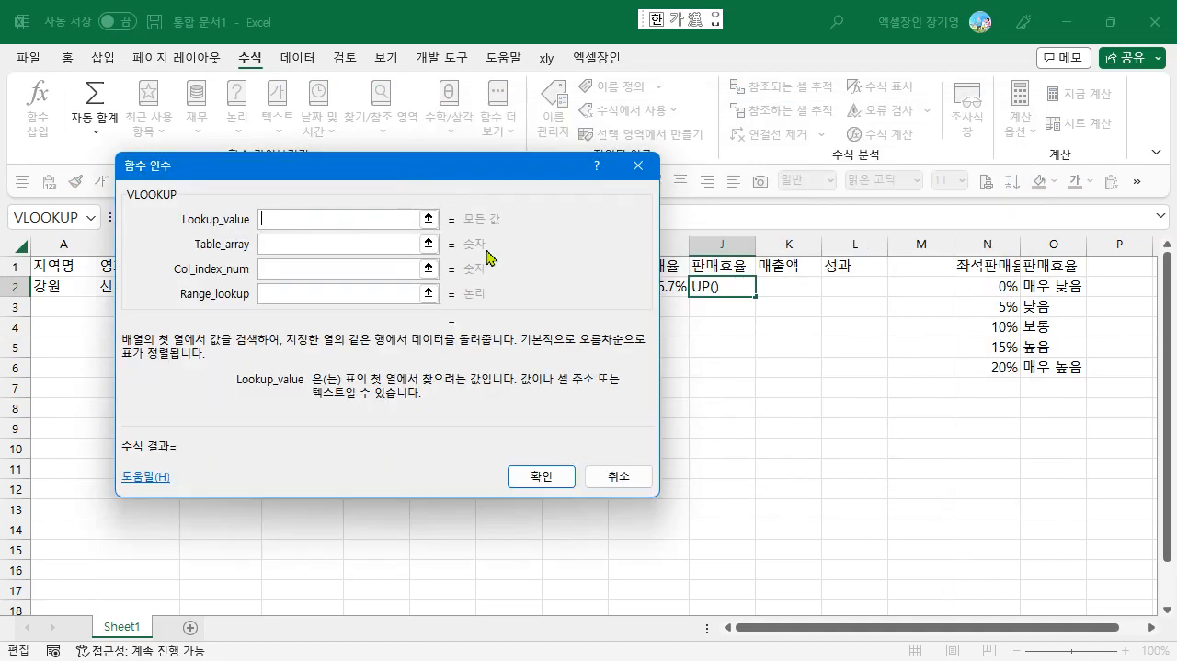
left_click(610, 479)
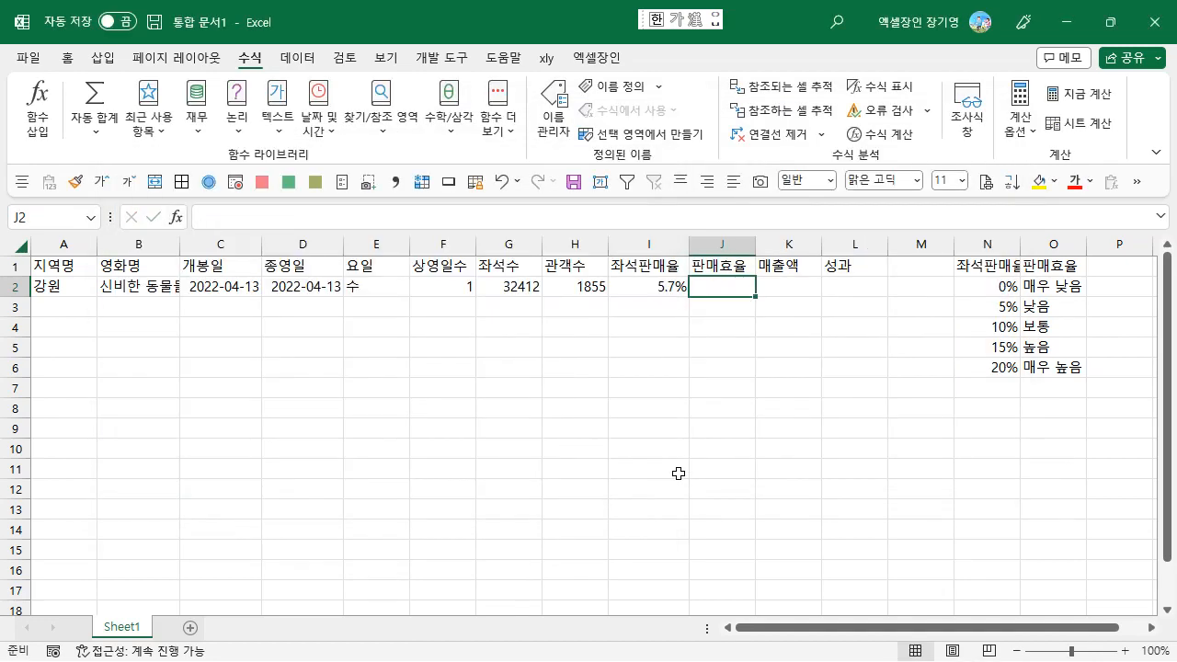
- Begin a VLOOKUP formula in J2 with the seat sales rate in I2 as the lookup value
type("=ㅍ")
key("BackSpace")
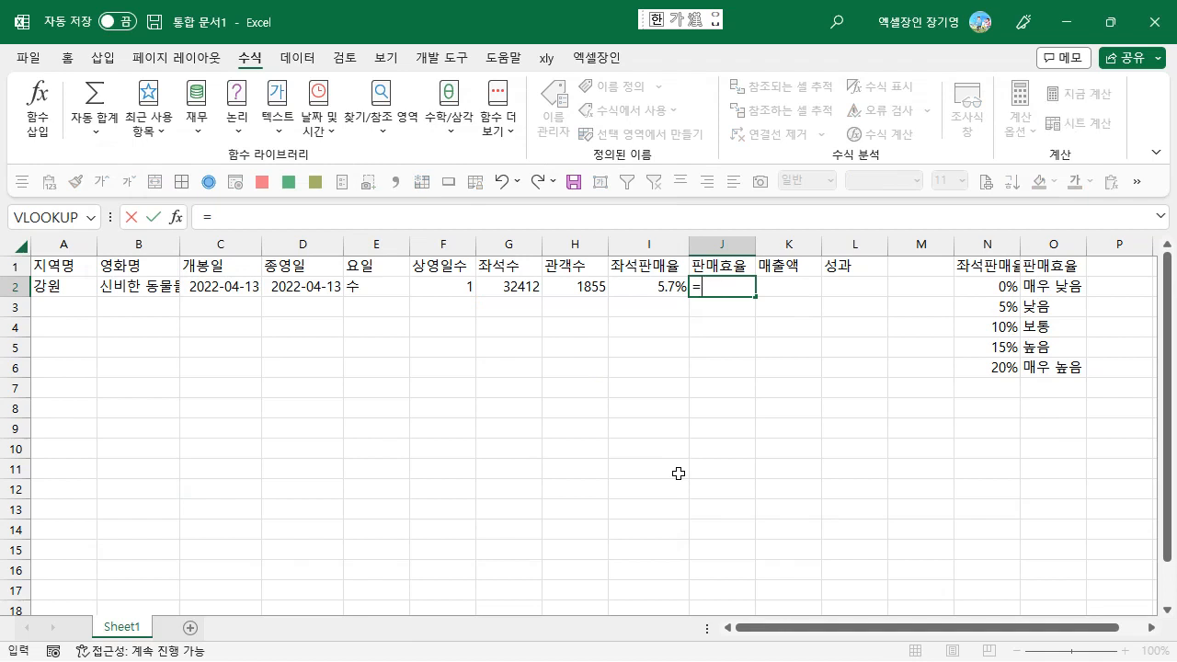
key("Hangul")
type("vl")
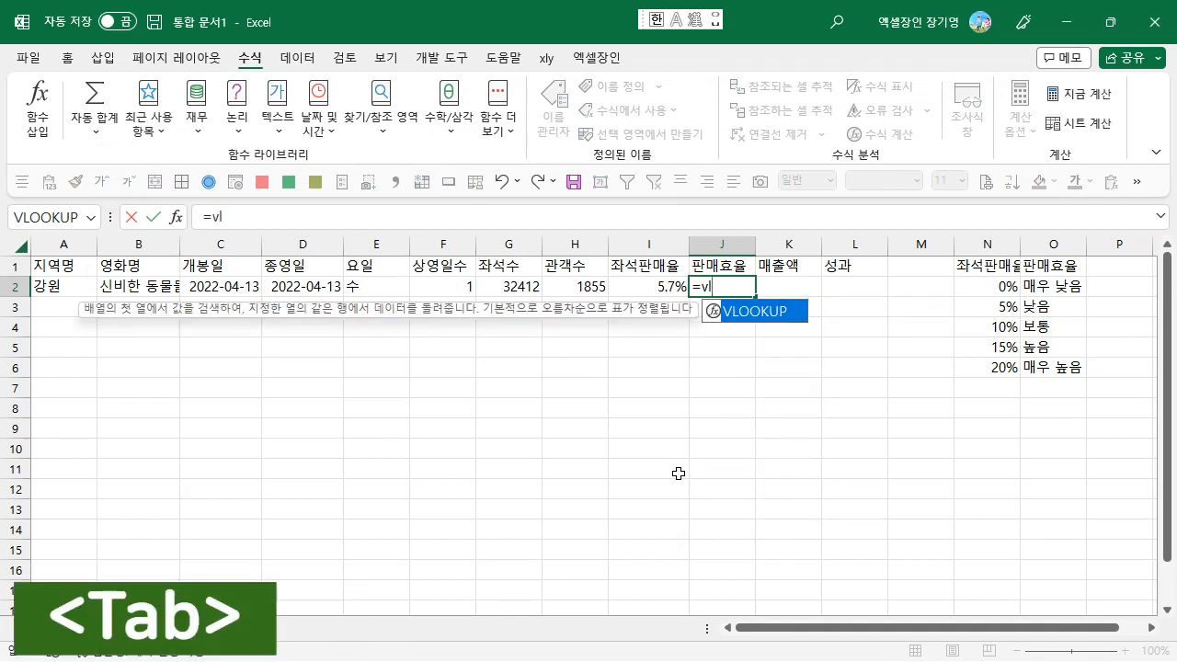
key("Tab")
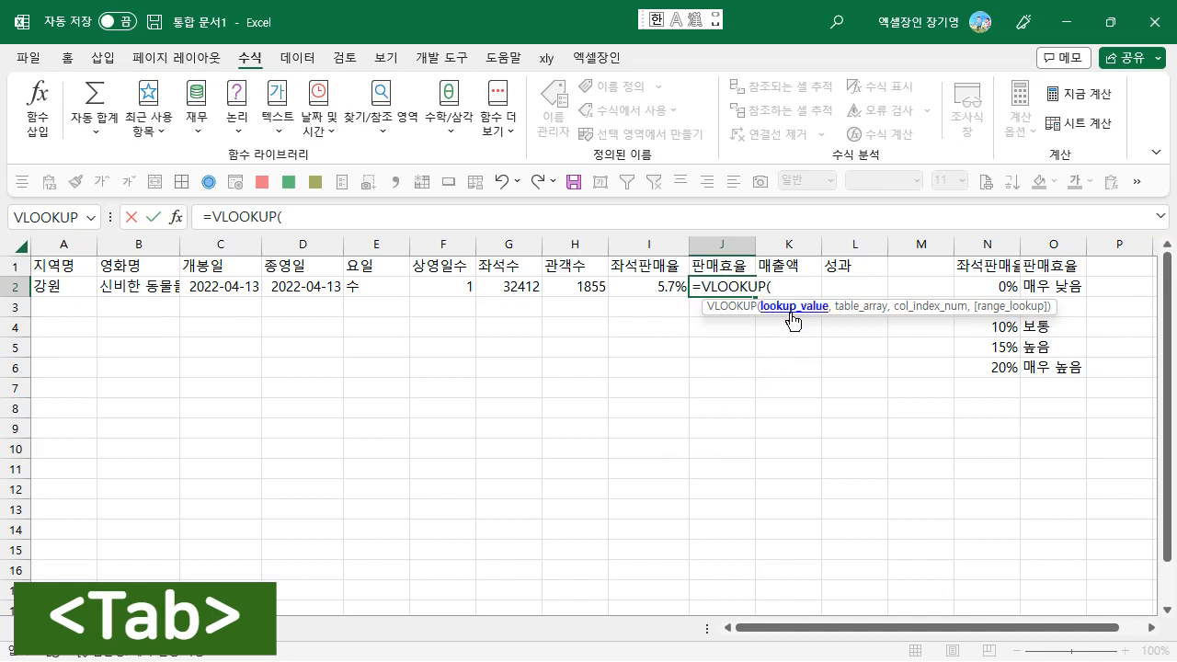
left_click(668, 286)
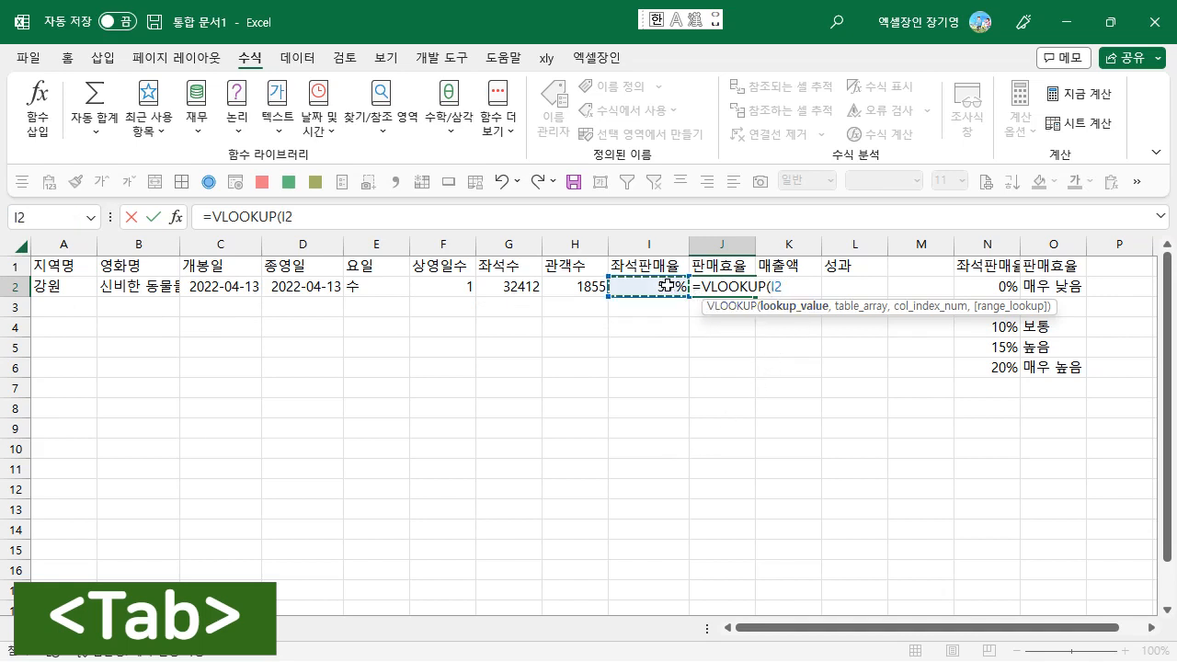
type(",")
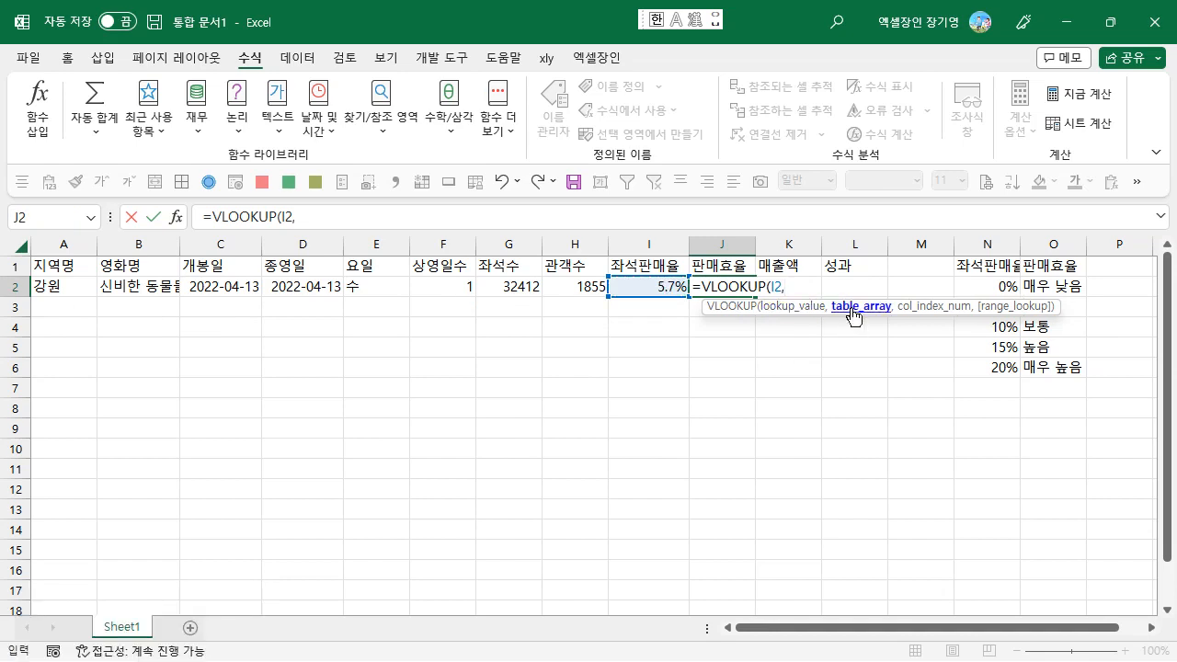
- Complete the VLOOKUP with N2:O6 as the table, 2 as the column index and TRUE for approximate match
left_click(1012, 286)
left_click_drag(1012, 286, 1023, 286)
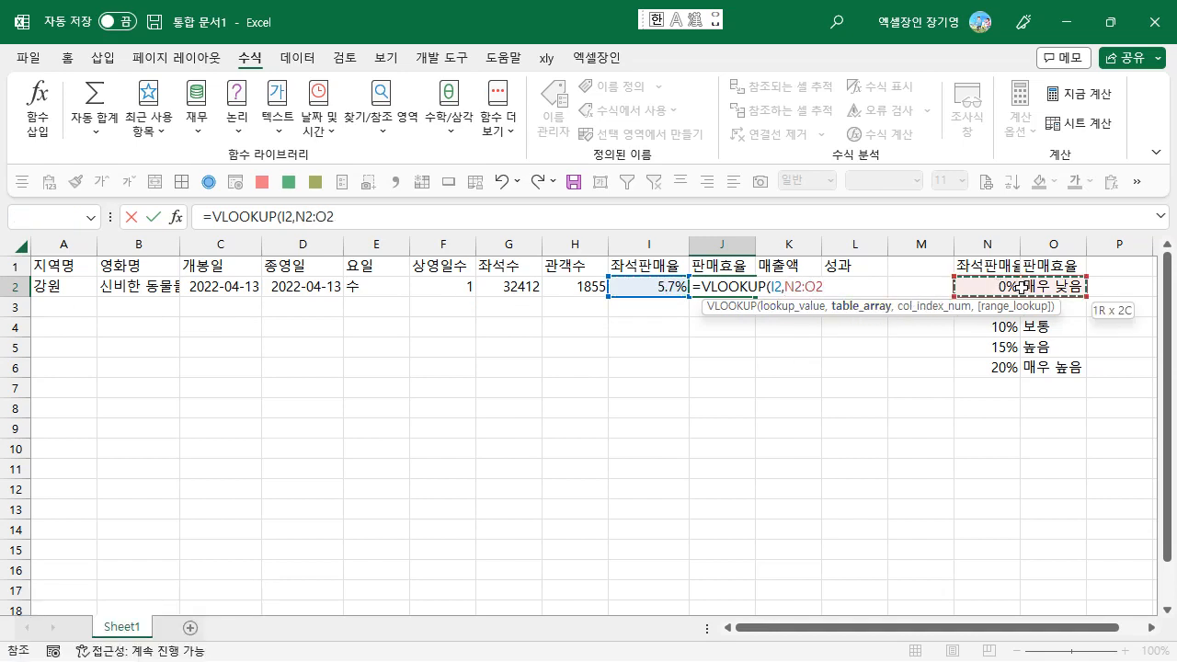
key("shift+Down")
key("shift+Down")
key("shift+Down")
key("shift+Down")
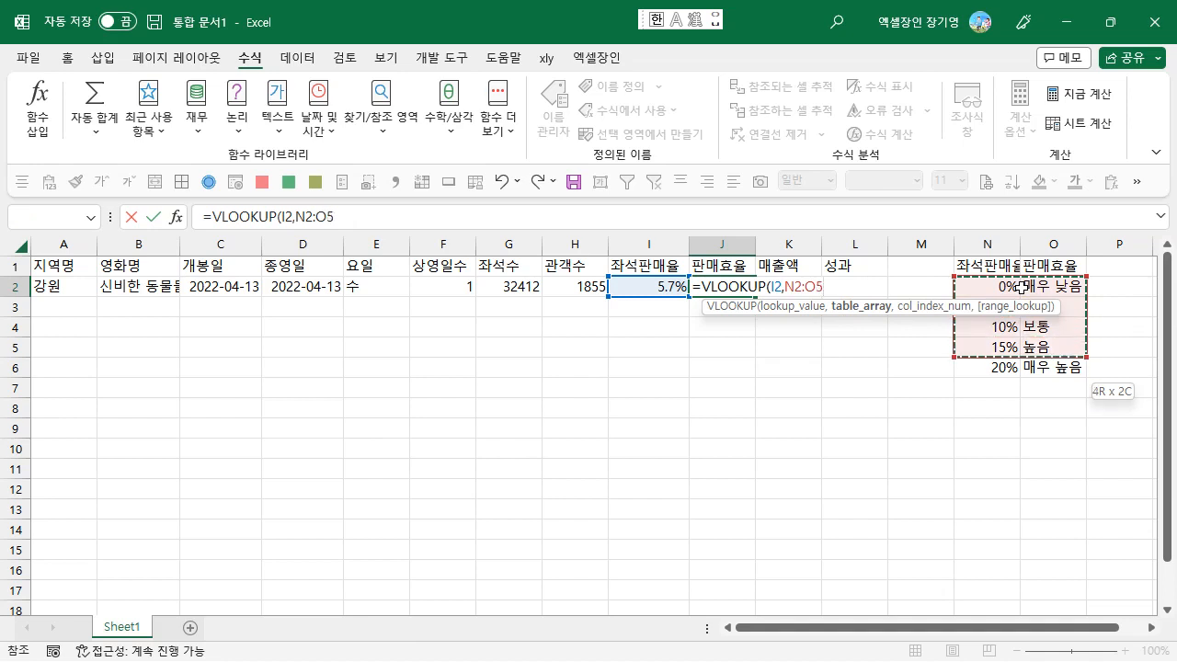
type(",")
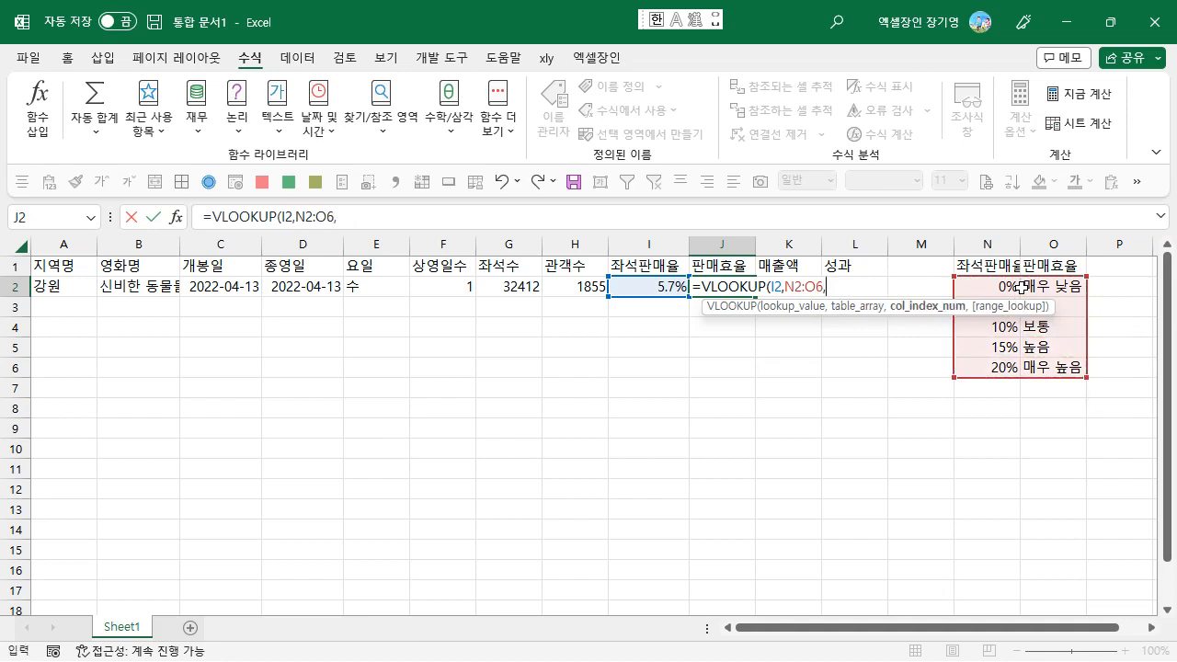
type("2,")
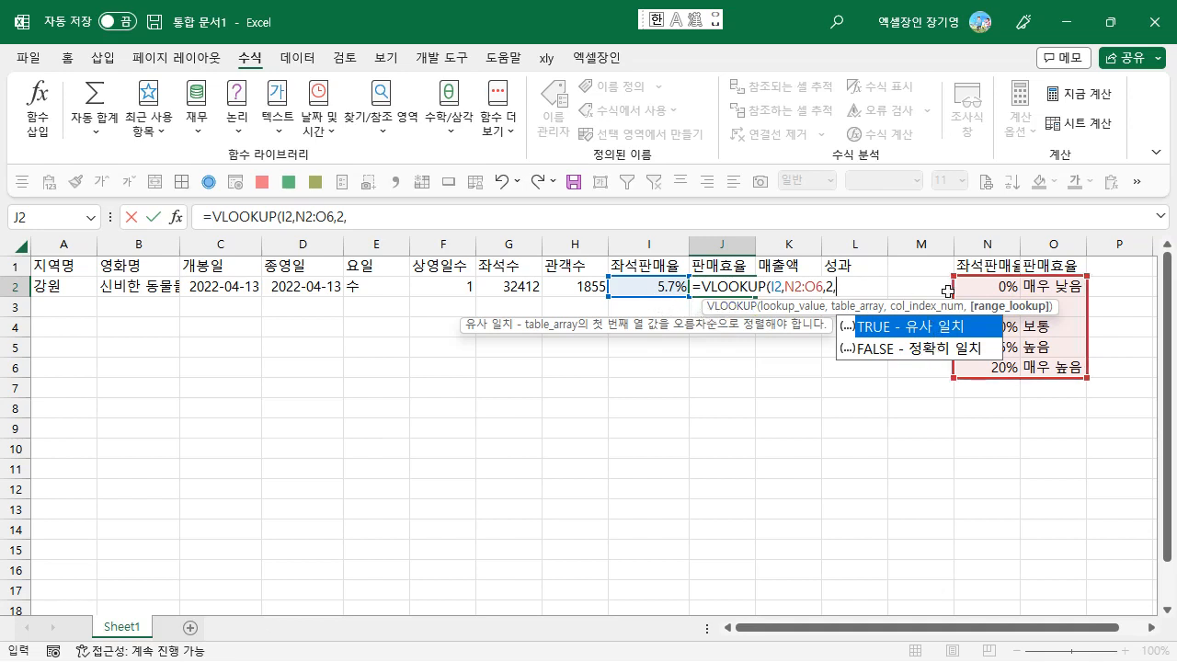
key("Tab")
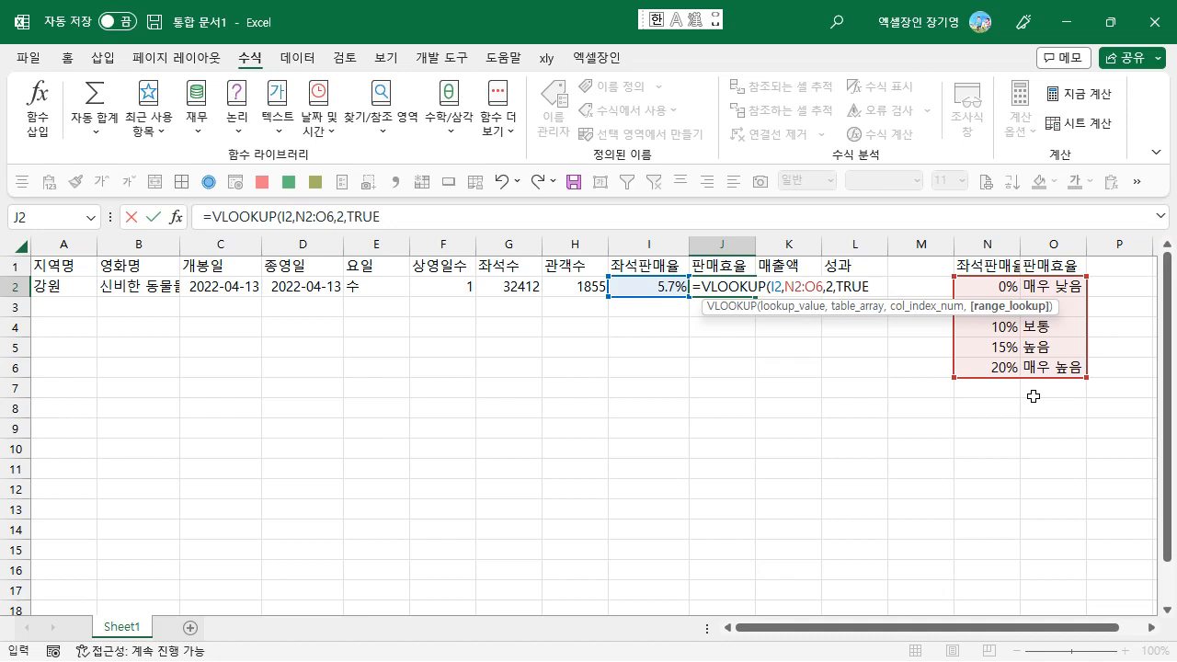
key("ctrl+Return")
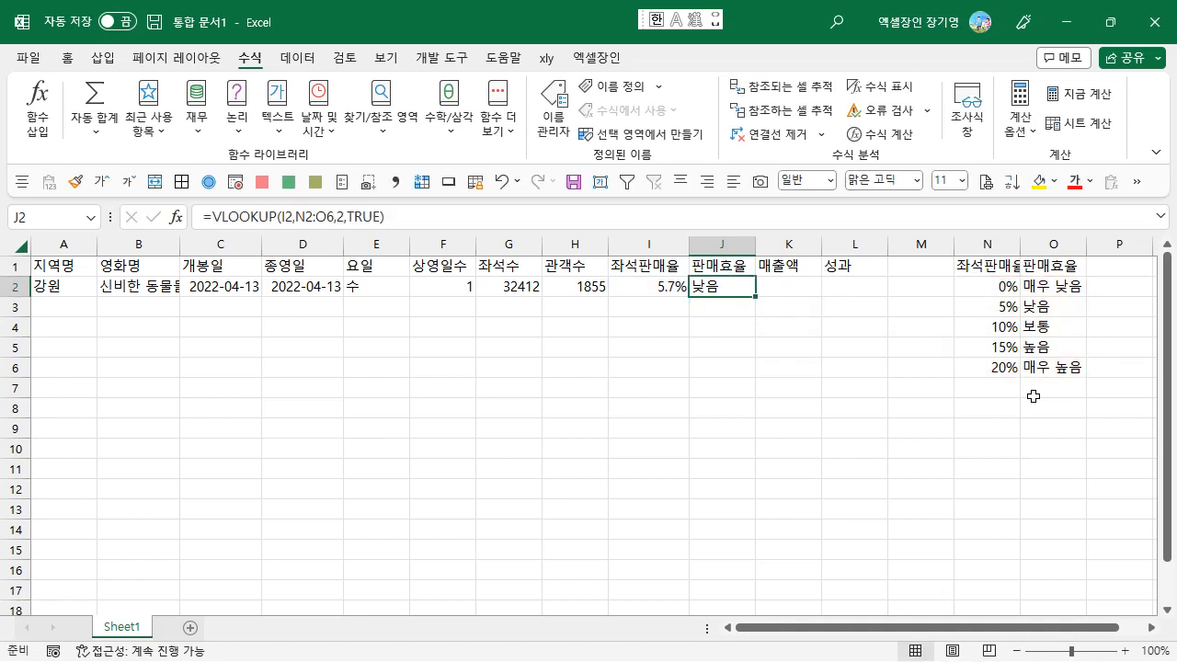
- Check the VLOOKUP formula in J2 against the seat sales rate in I2 and the threshold in N3
key("F2")
key("Escape")
key("Left")
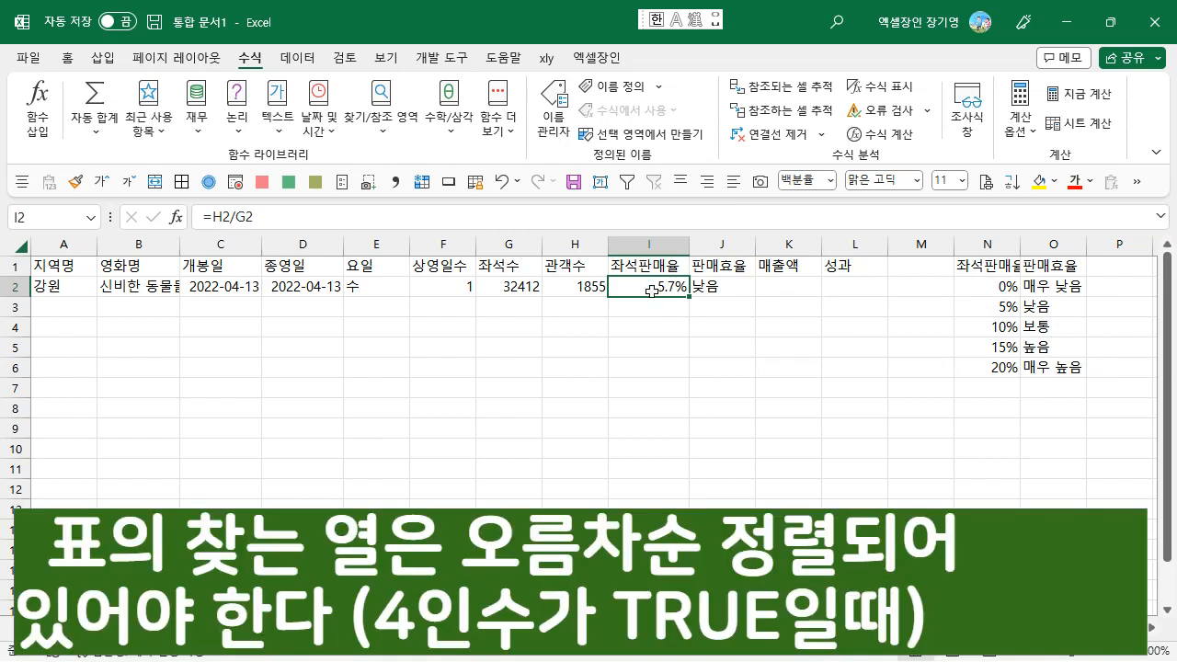
left_click(992, 309)
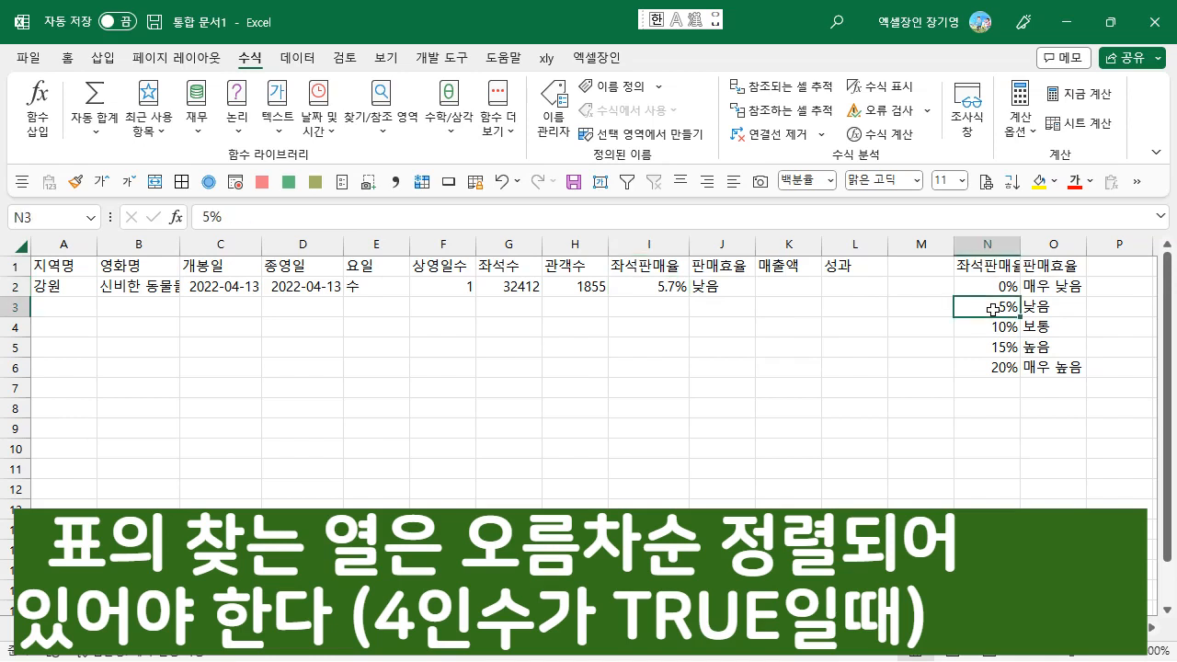
left_click(735, 289)
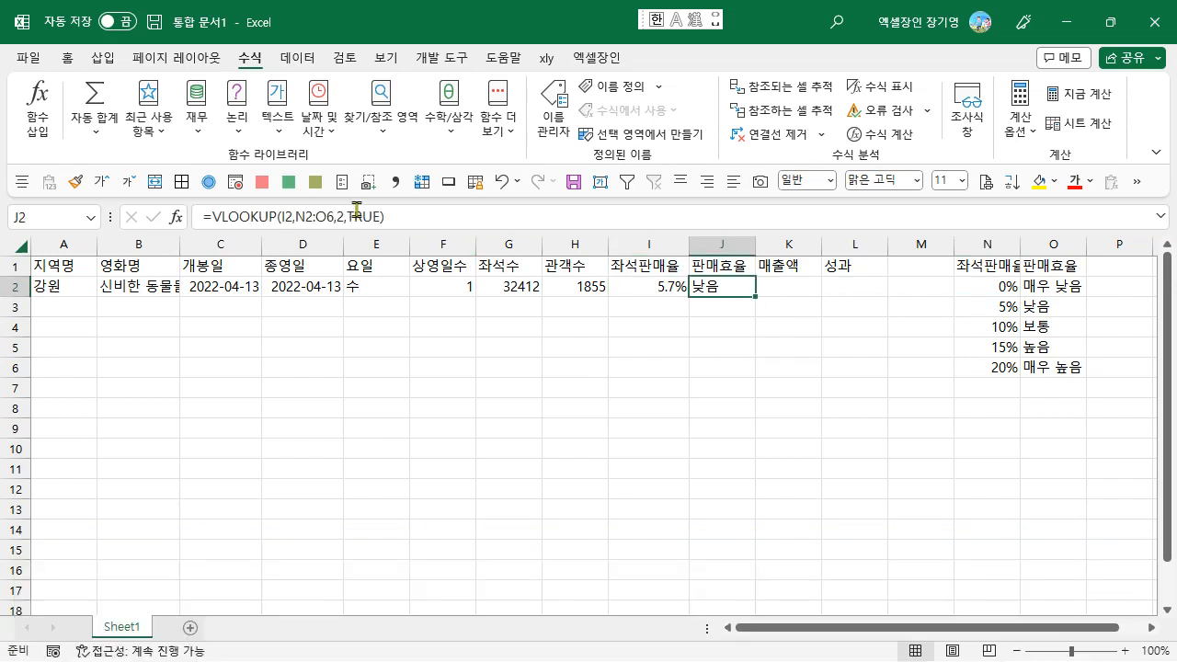
left_click(355, 217)
key("Escape")
- Test the grade lookup with a seat sales rate of 0.4% in I2, and undo that entry
key("Left")
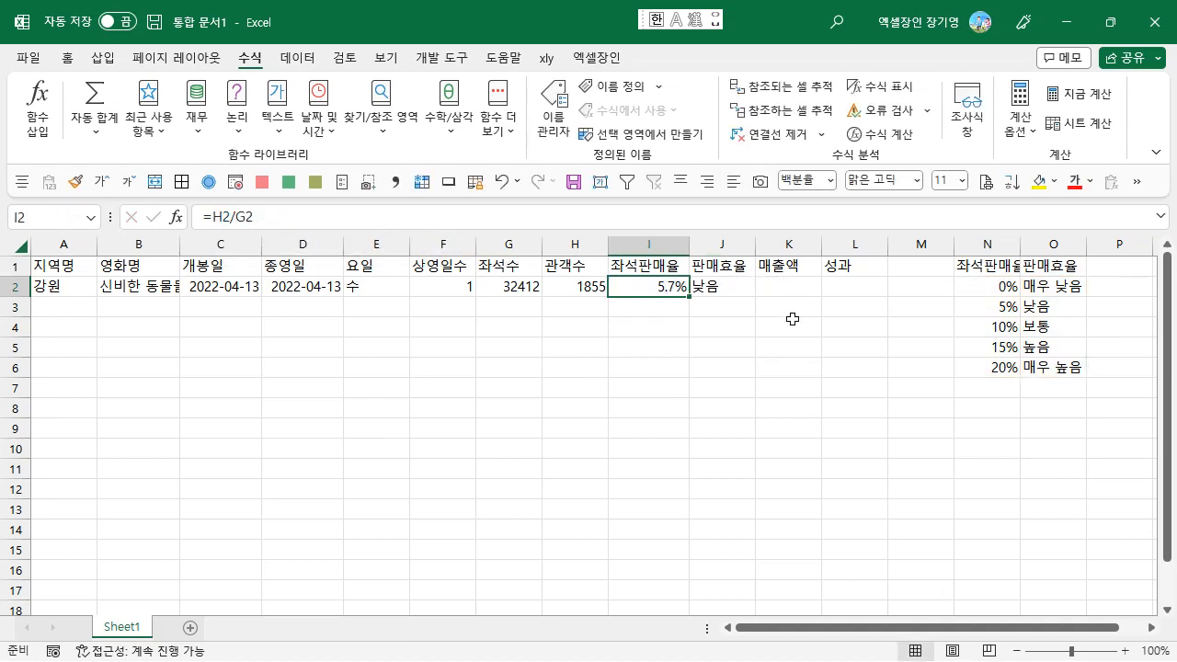
type("0.4")
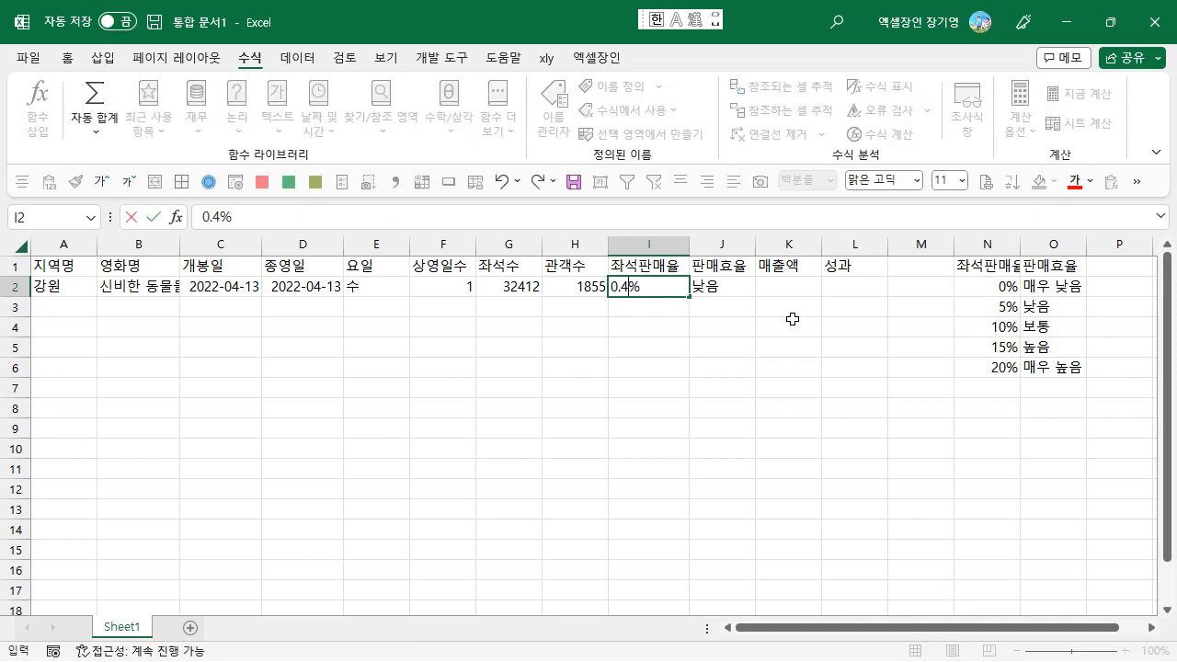
key("Return")
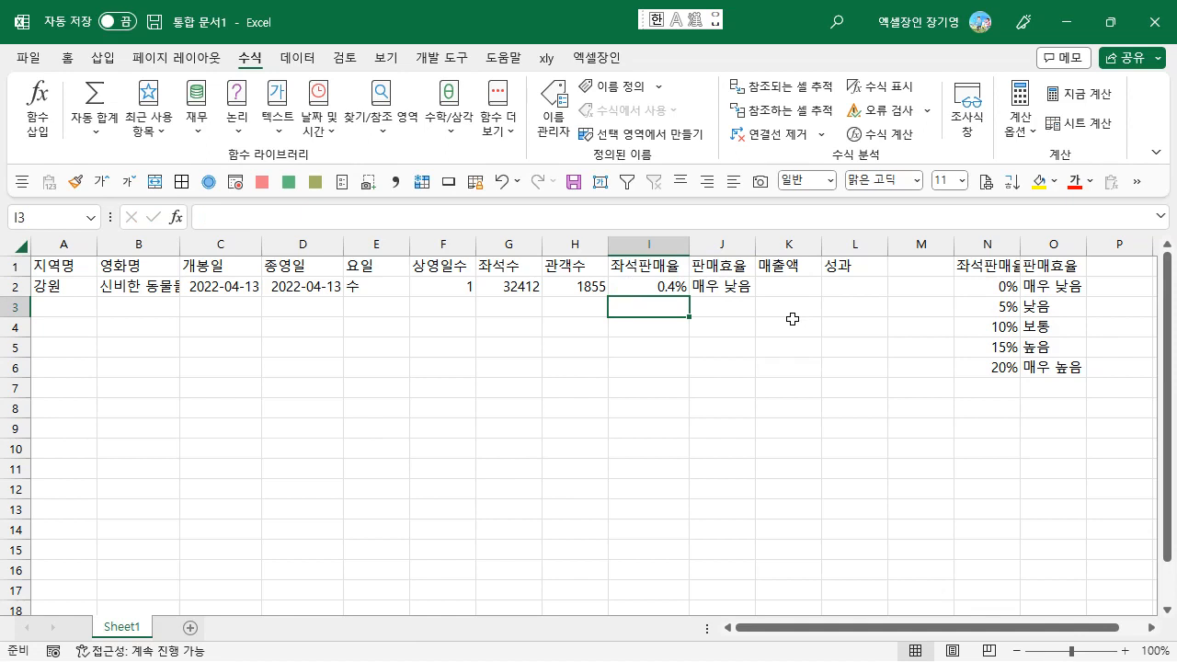
key("Up")
key("ctrl+z")
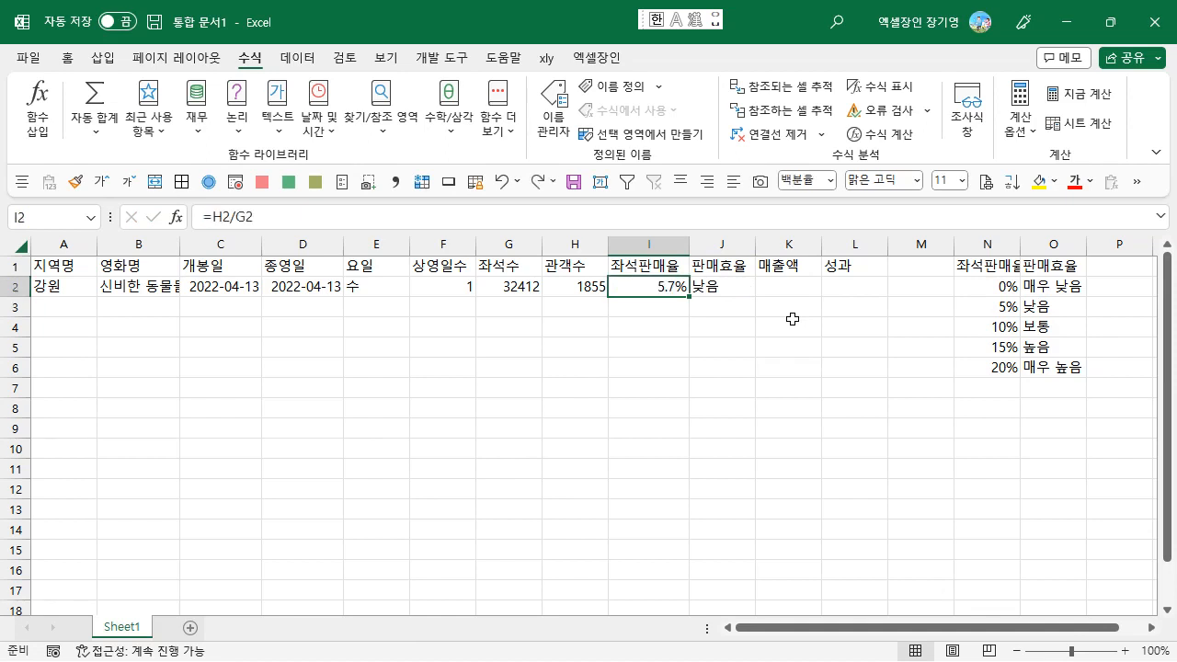
- Enter the sales amount 17999000 in K2 under the 매출액 header
key("Right")
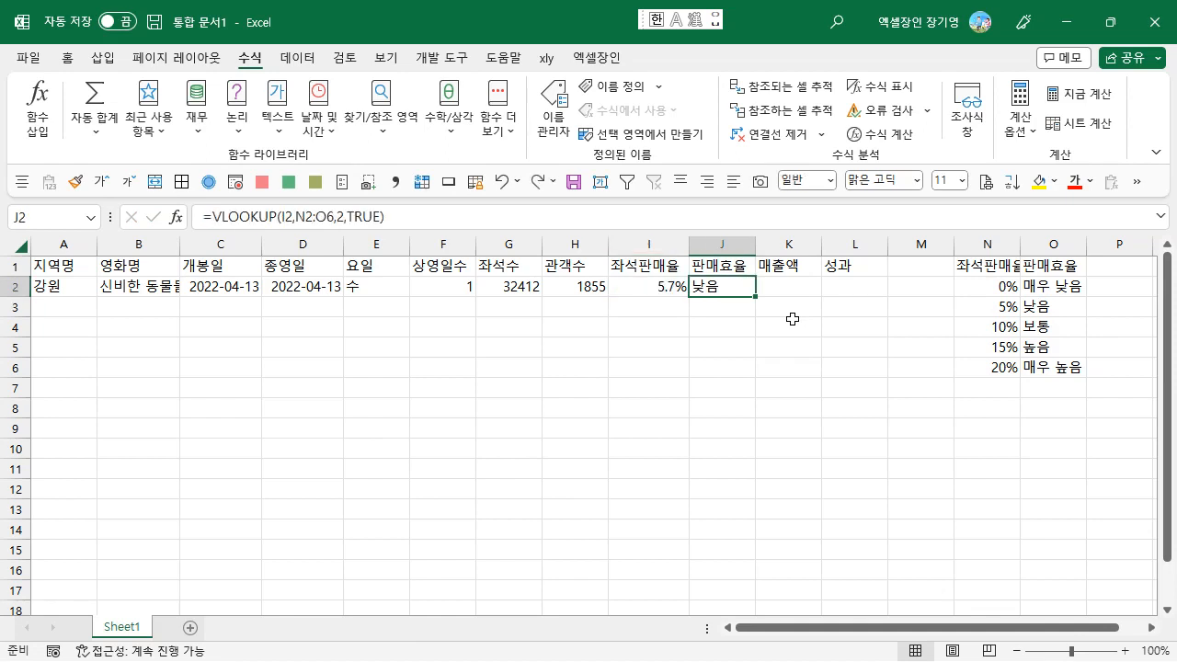
key("Right")
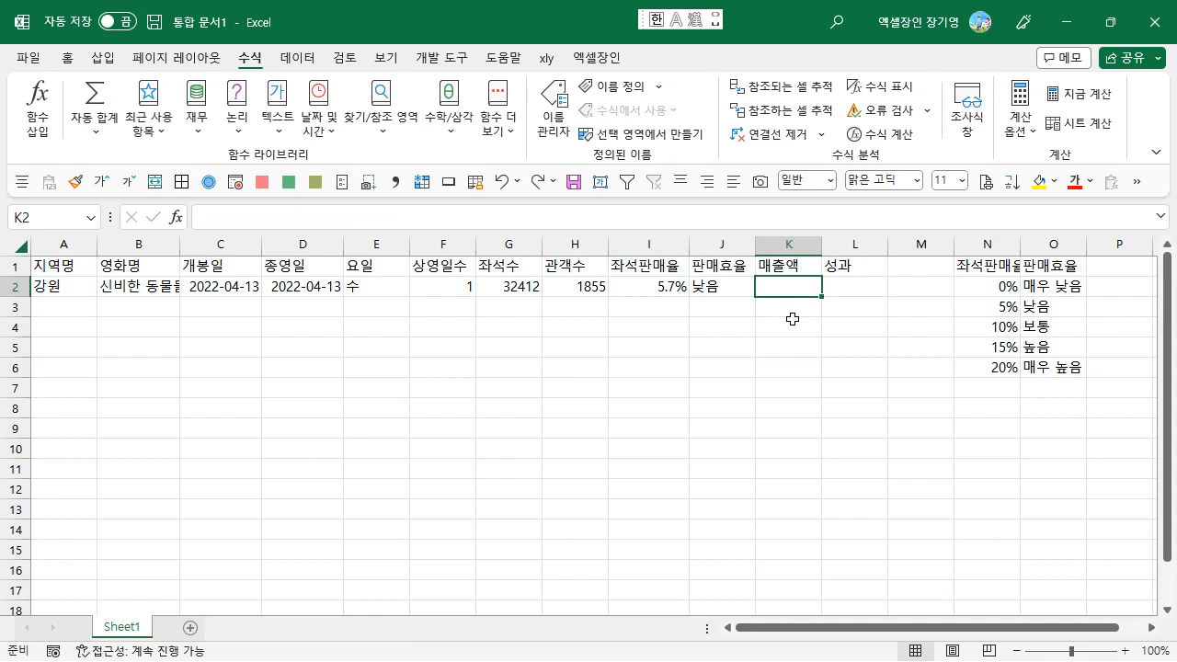
type("1799000")
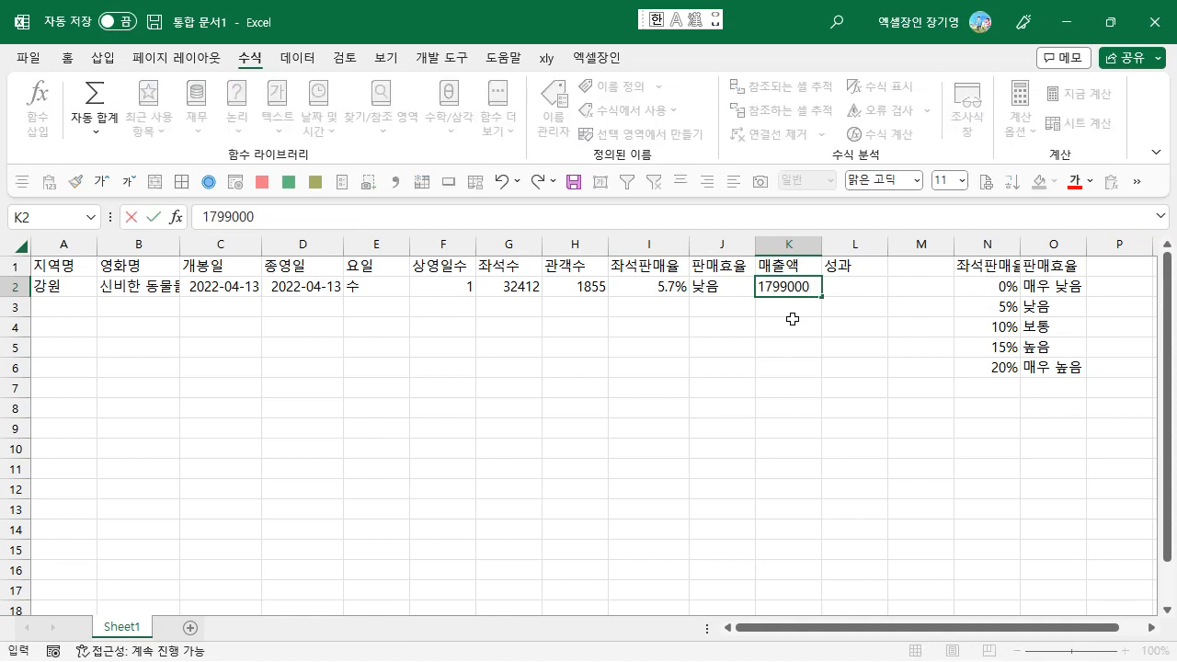
key("Return")
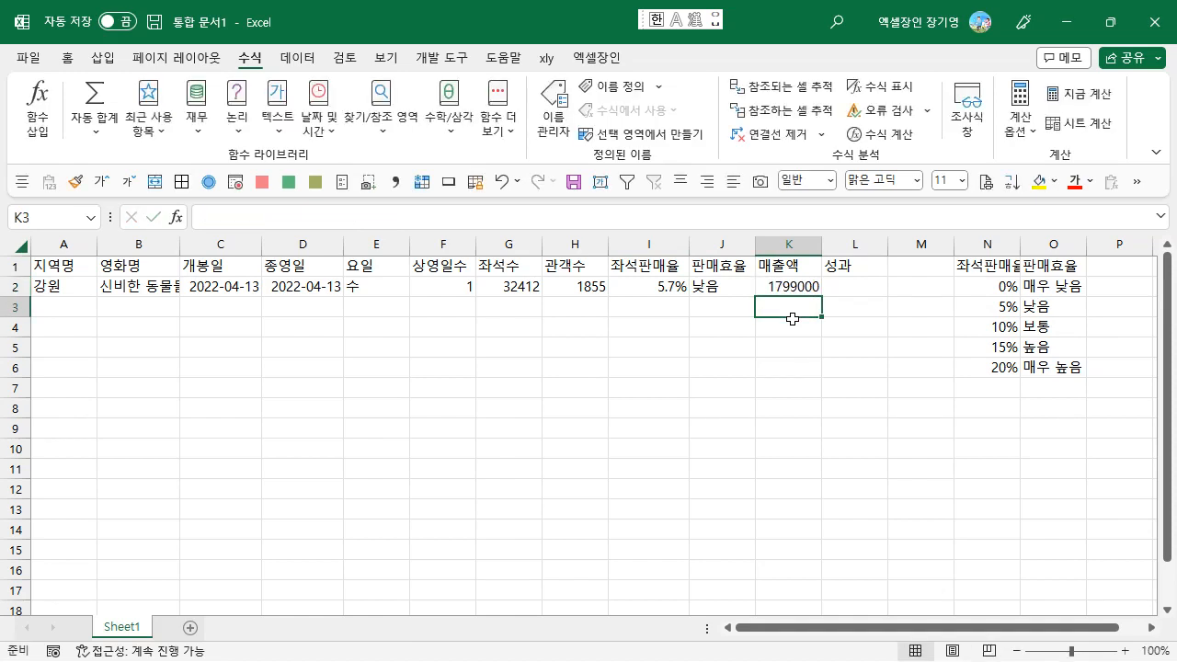
key("Up")
key("F2")
type("9")
key("ctrl+Return")
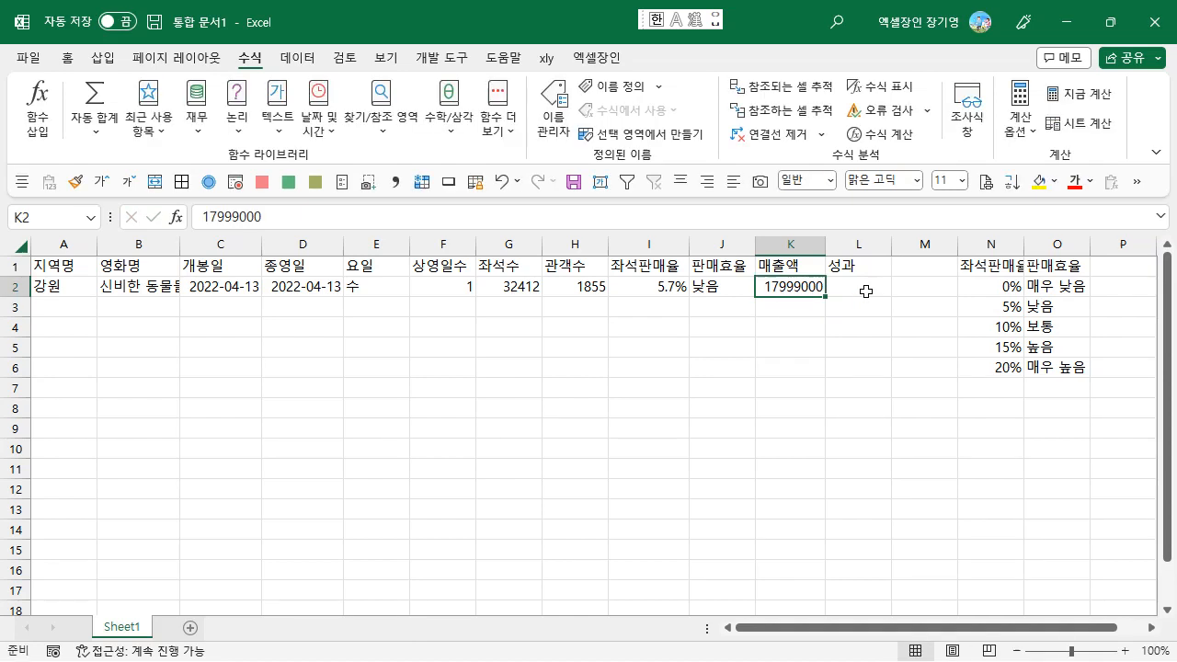
- Apply the comma style to the sales amount in K2 to add thousands separators
left_click(853, 288)
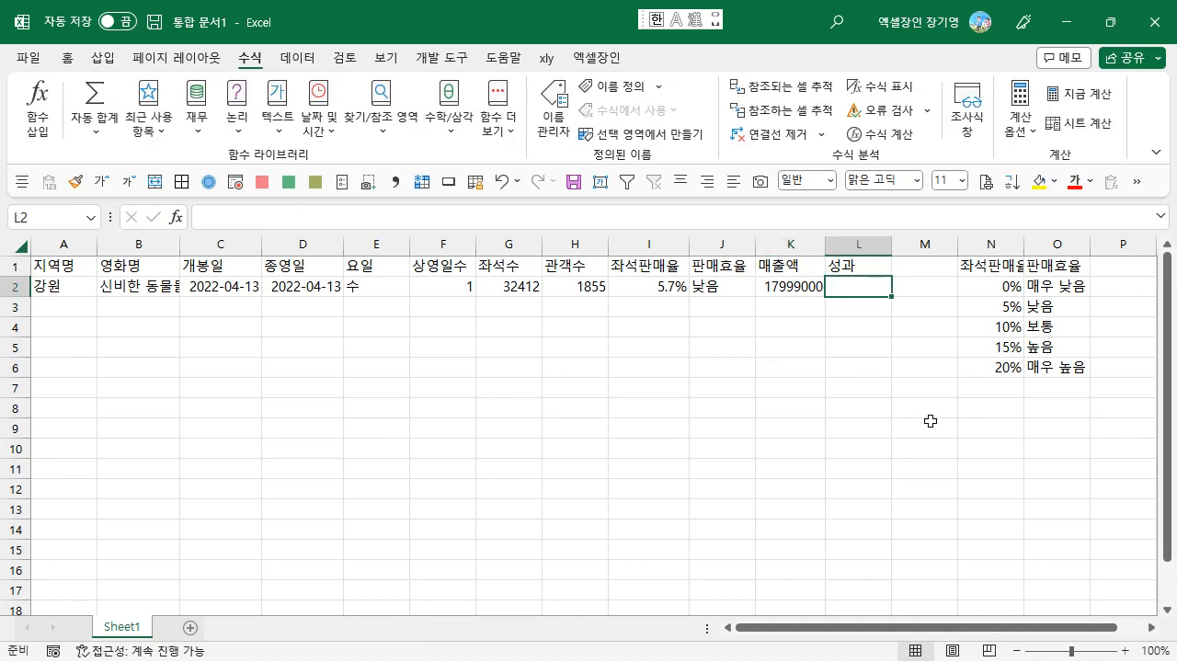
left_click(797, 287)
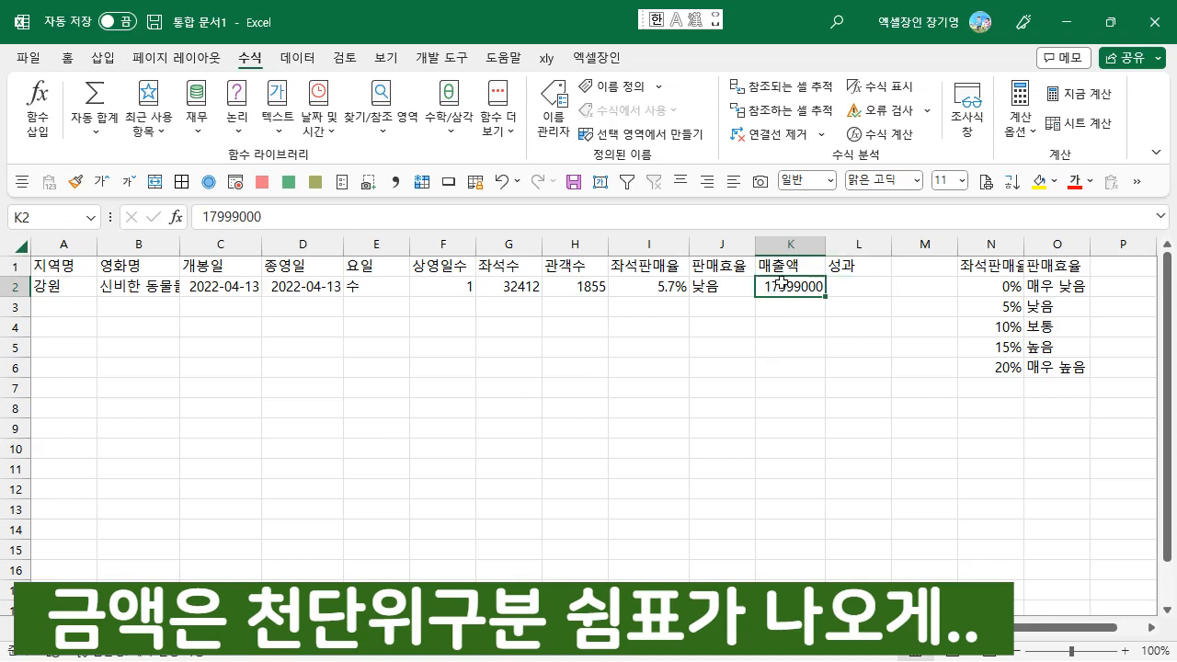
scroll(784, 143, "up", 3)
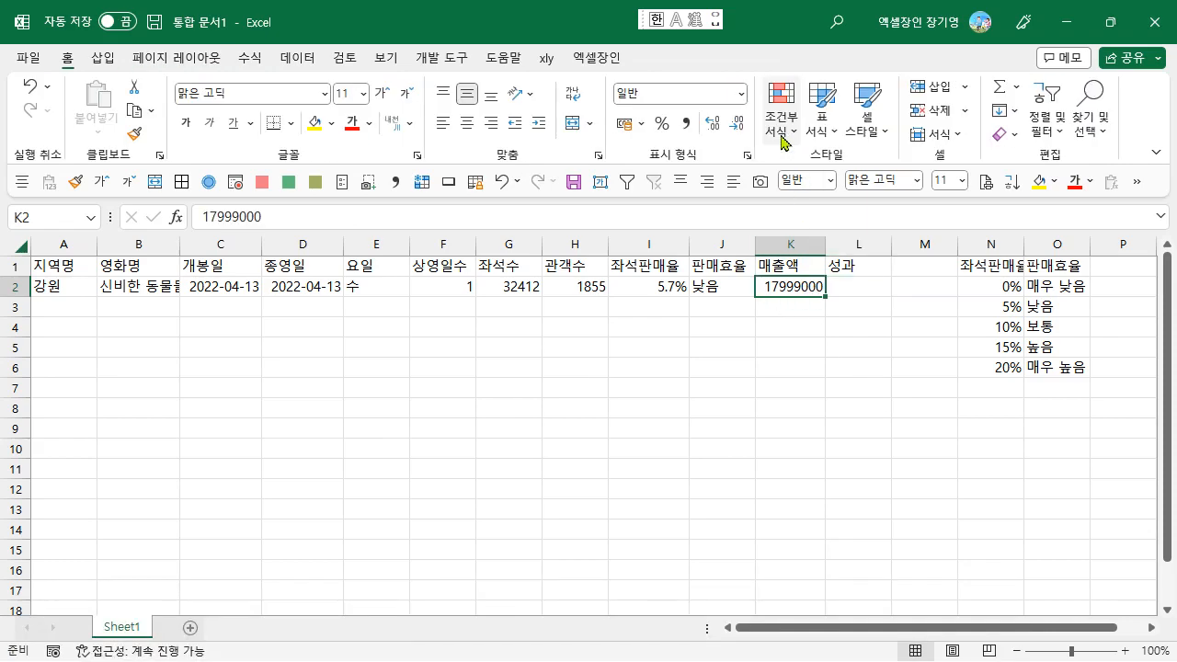
left_click(685, 126)
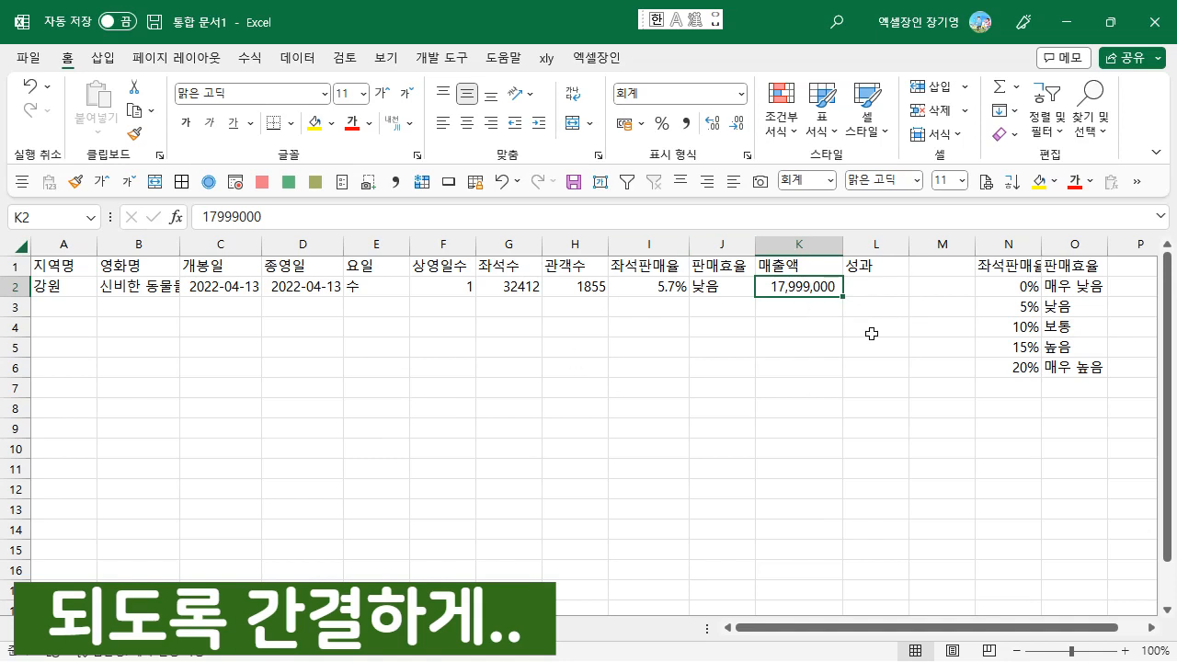
- Apply the custom number format #,##0 to the sales amount in K2
left_click(749, 156)
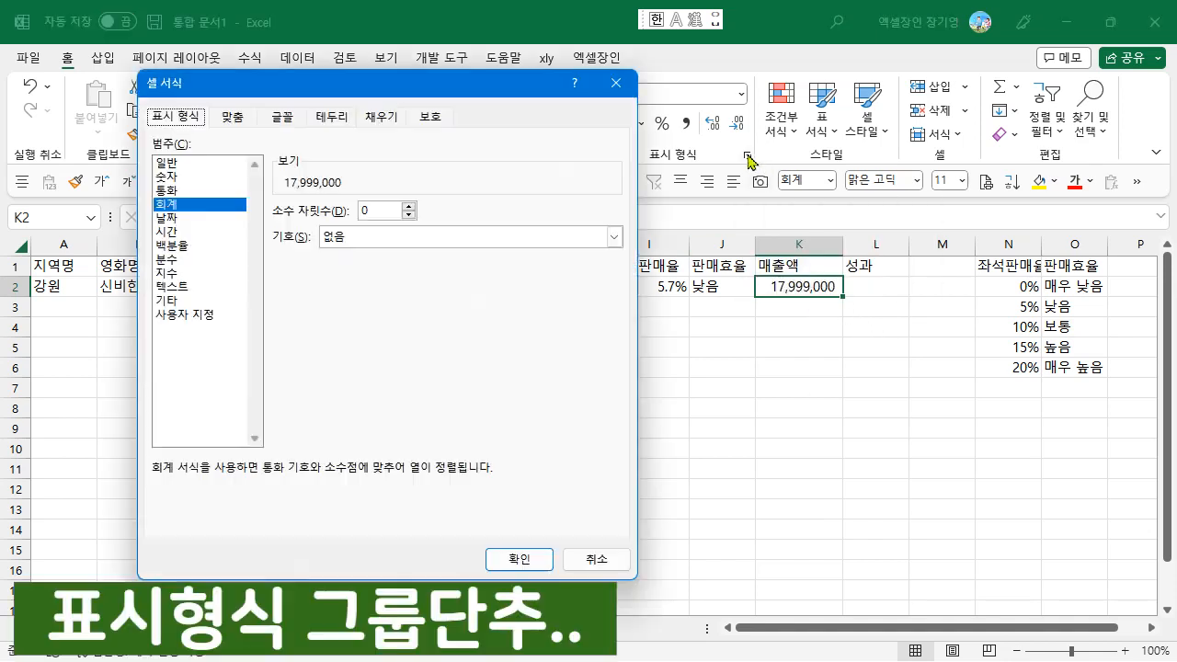
left_click(219, 313)
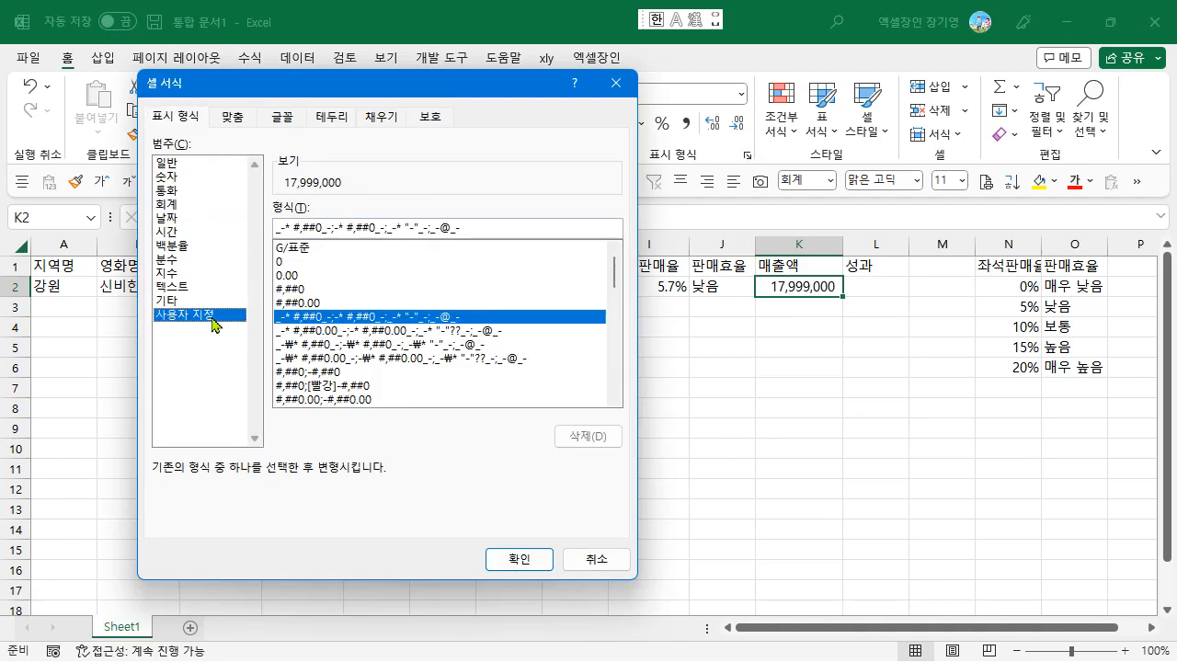
left_click(318, 290)
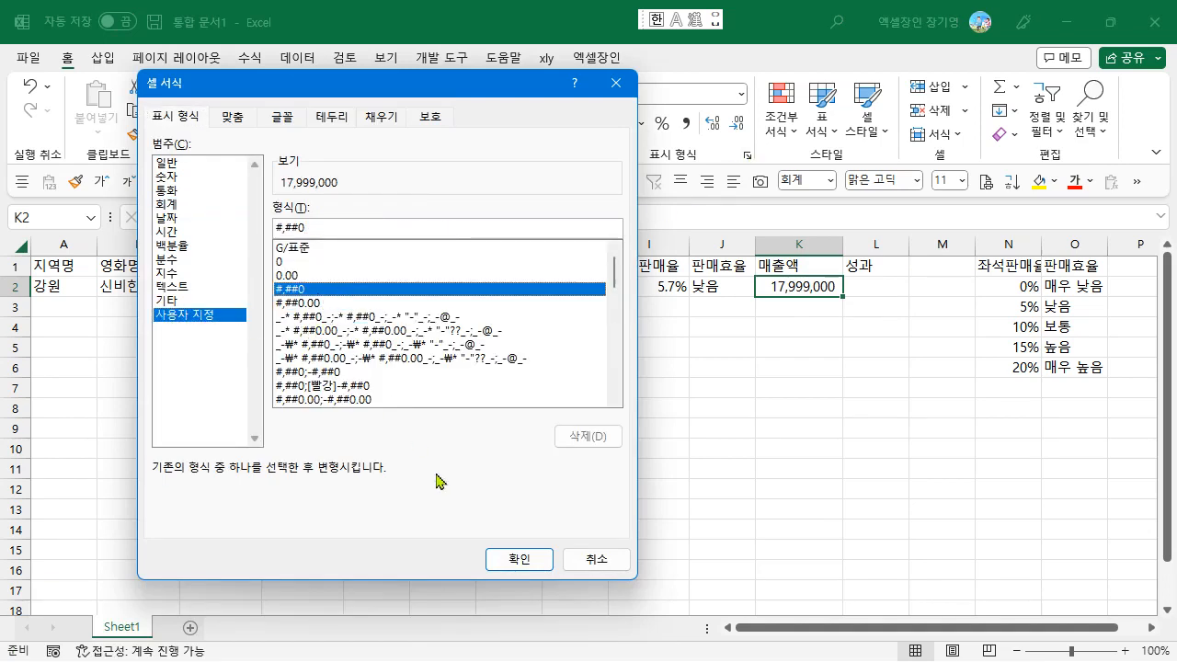
left_click(521, 559)
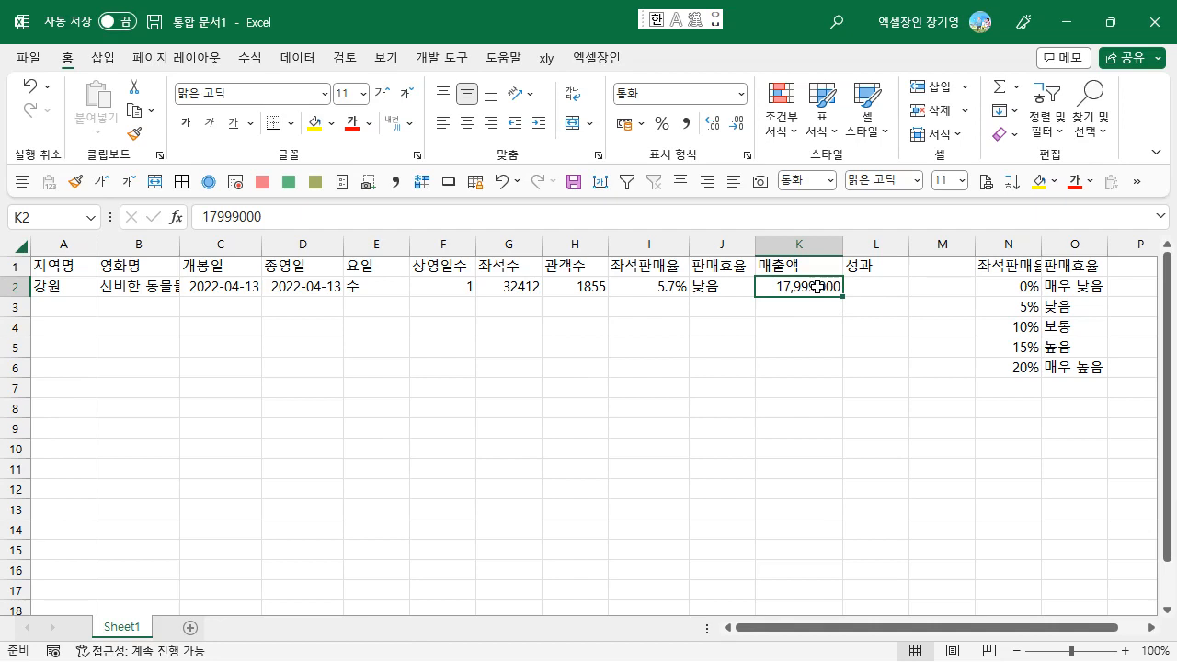
- Repeat the #,##0 number format on the seat count and audience count in G2:H2
left_click(727, 291)
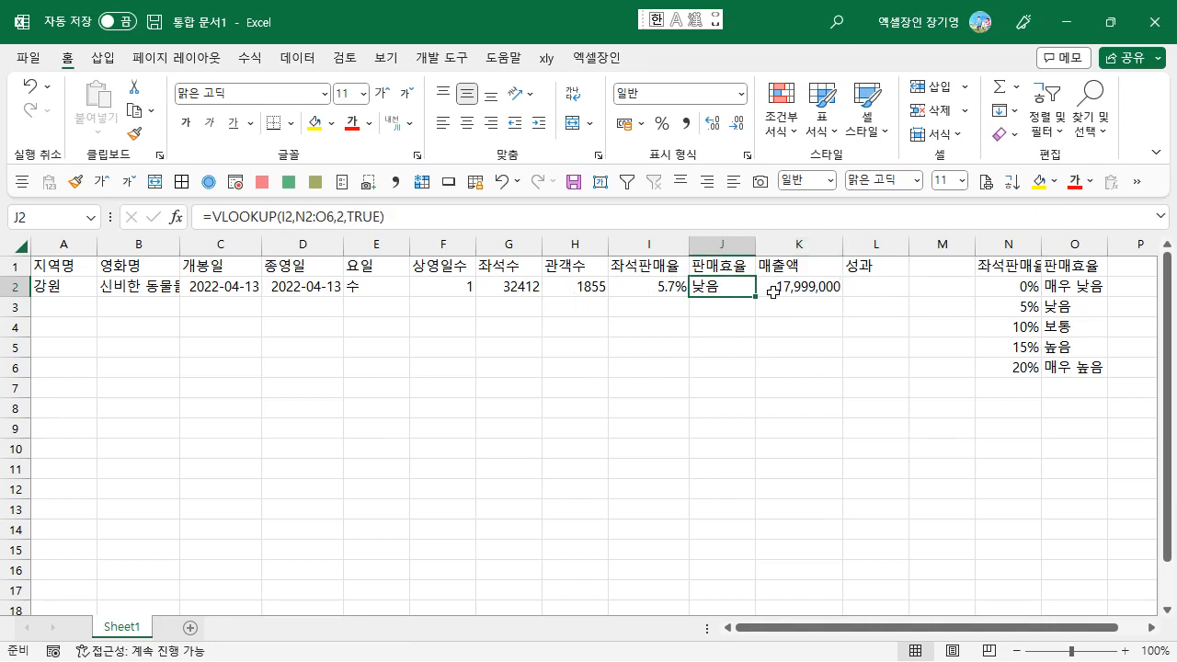
left_click_drag(521, 287, 575, 287)
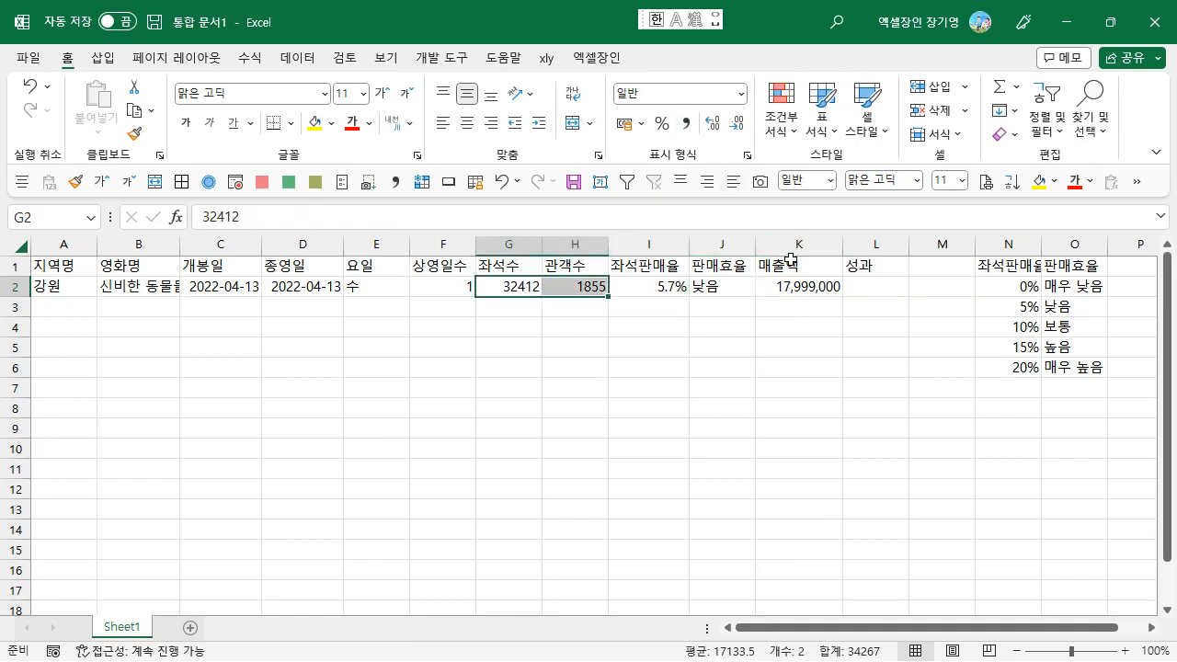
left_click(802, 286)
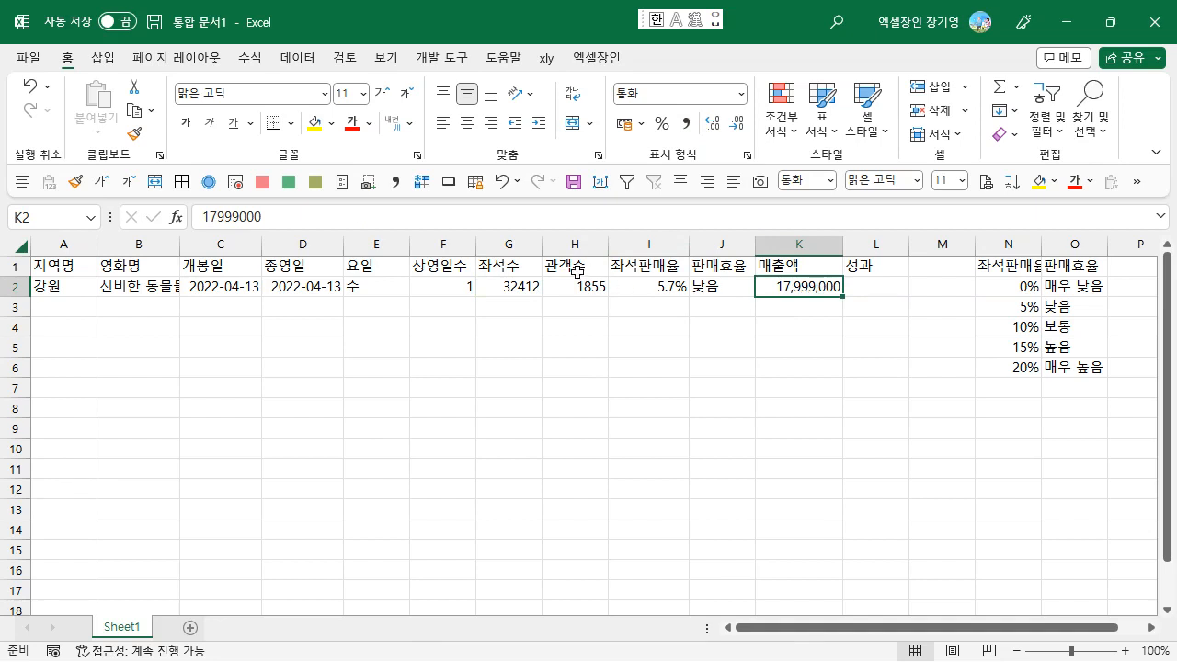
left_click_drag(517, 283, 570, 287)
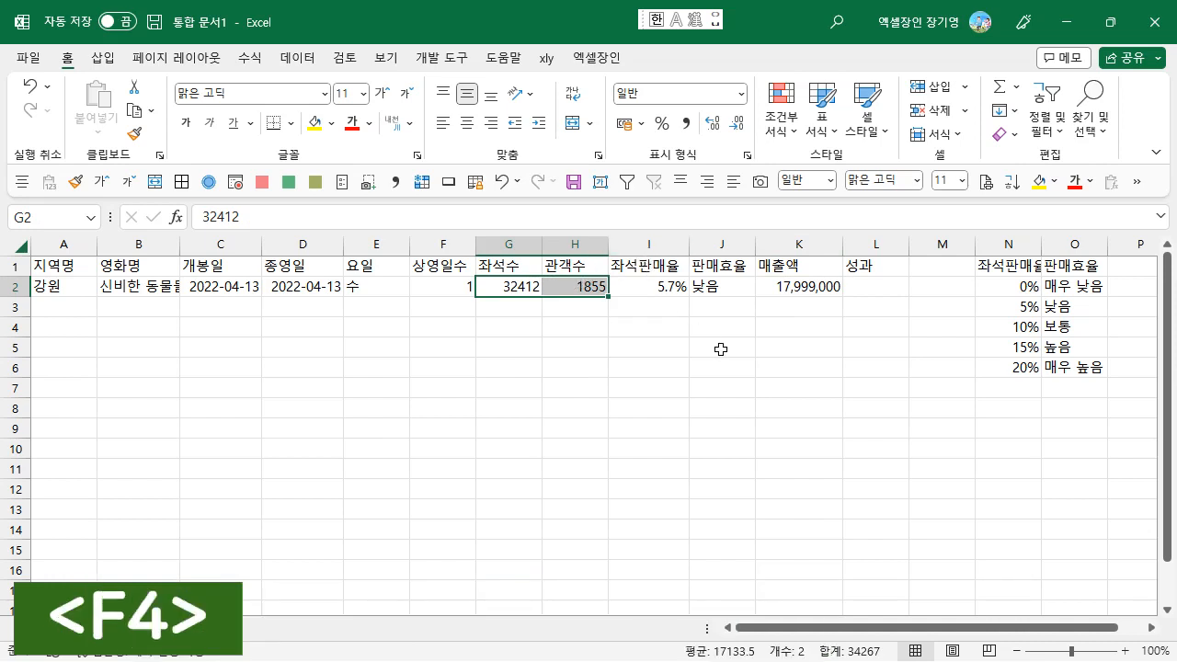
key("F4")
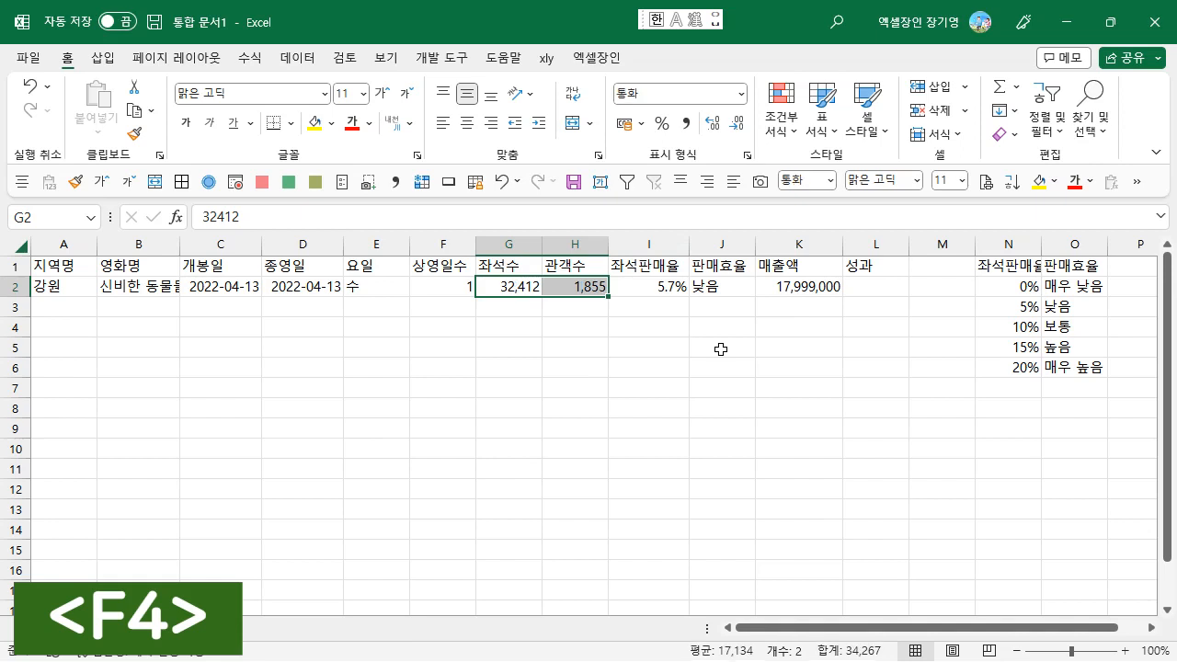
- Examine the audience count column H and the sales amount column K as the basis for the 성과 column
left_click(677, 290)
key("Left")
key("Left")
key("Left")
key("Left")
key("Left")
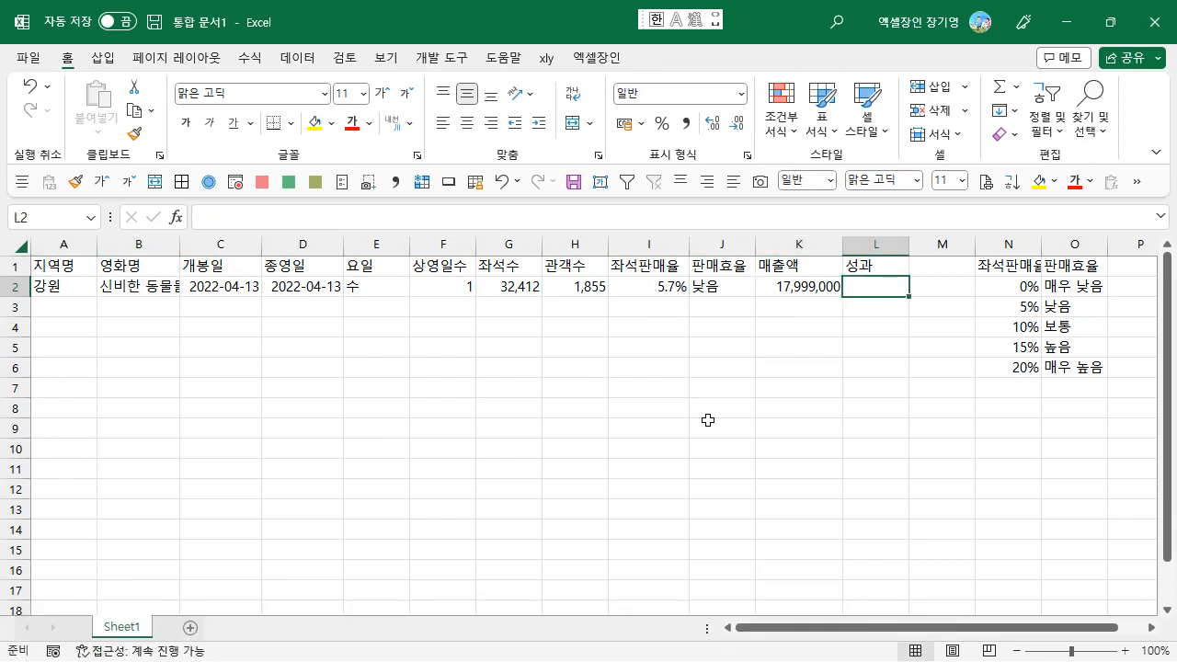
key("Up")
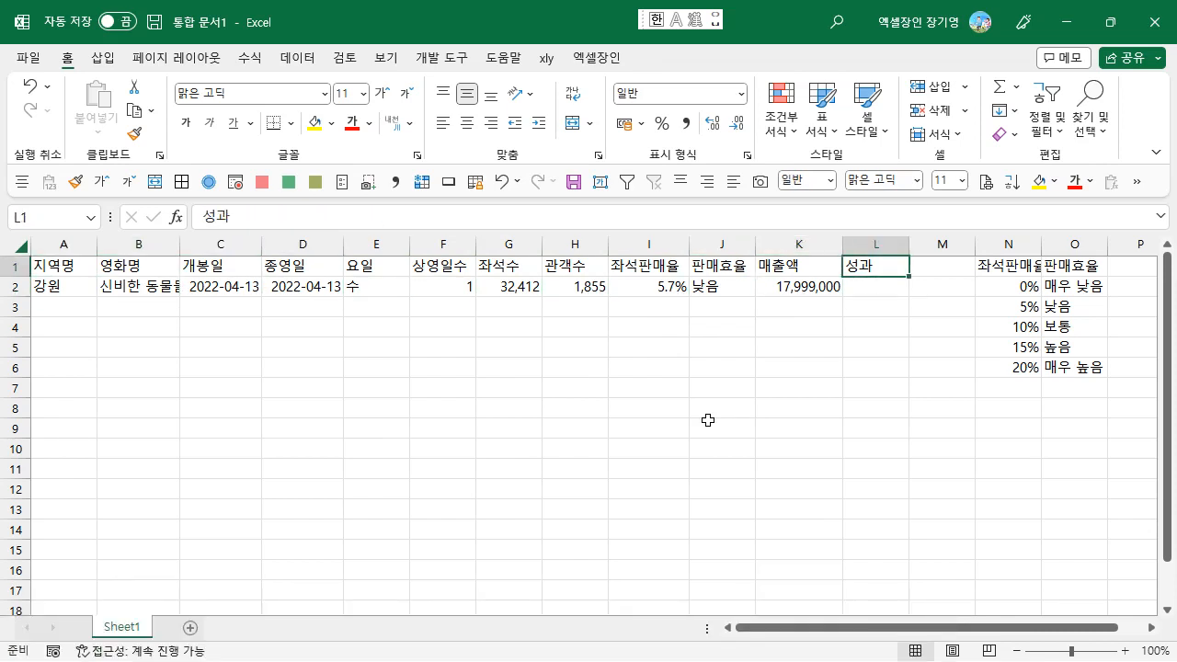
key("Down")
key("Left")
key("Left")
key("Left")
key("Left")
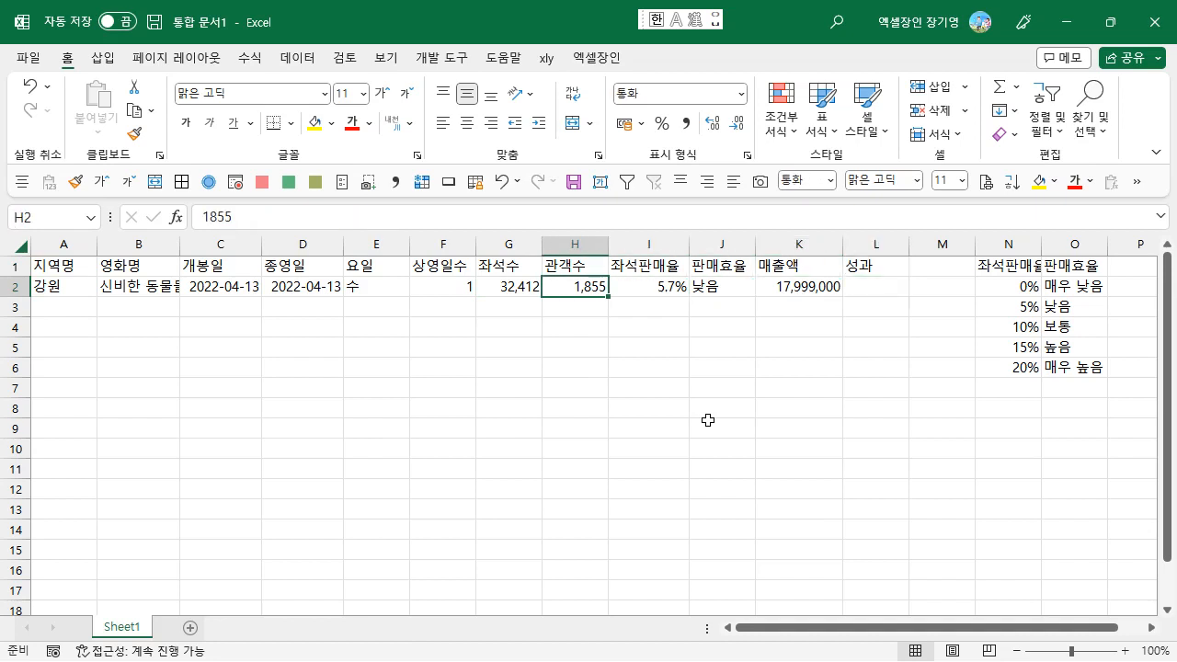
key("ctrl+space")
key("Right")
key("Right")
key("Right")
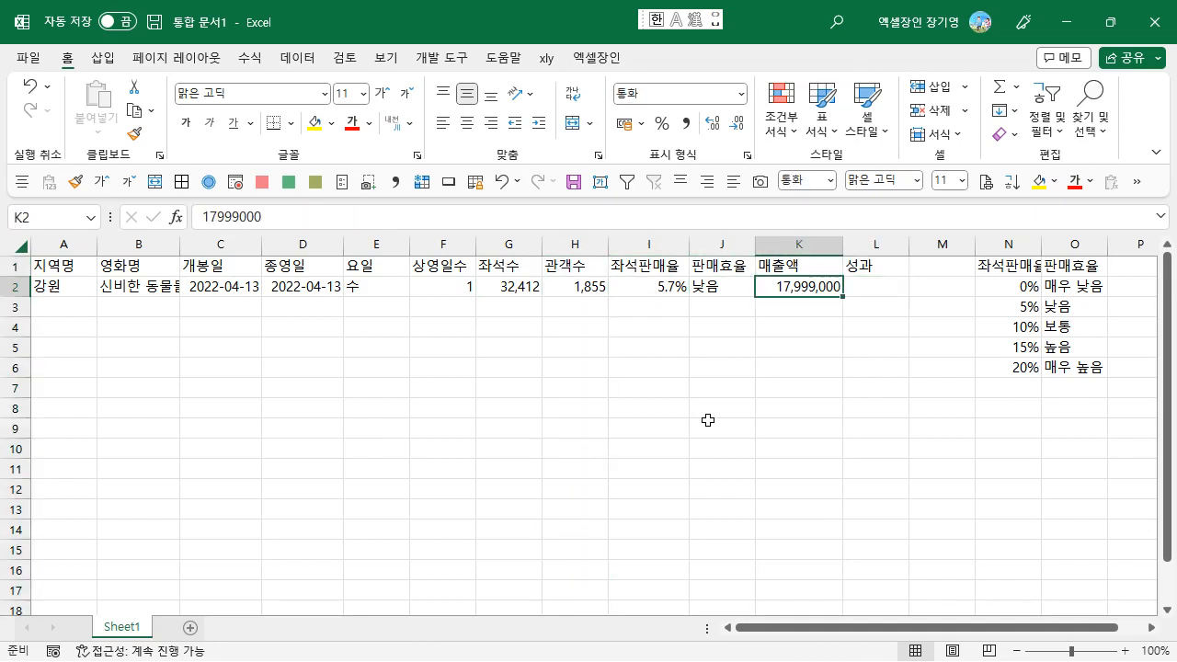
key("ctrl+space")
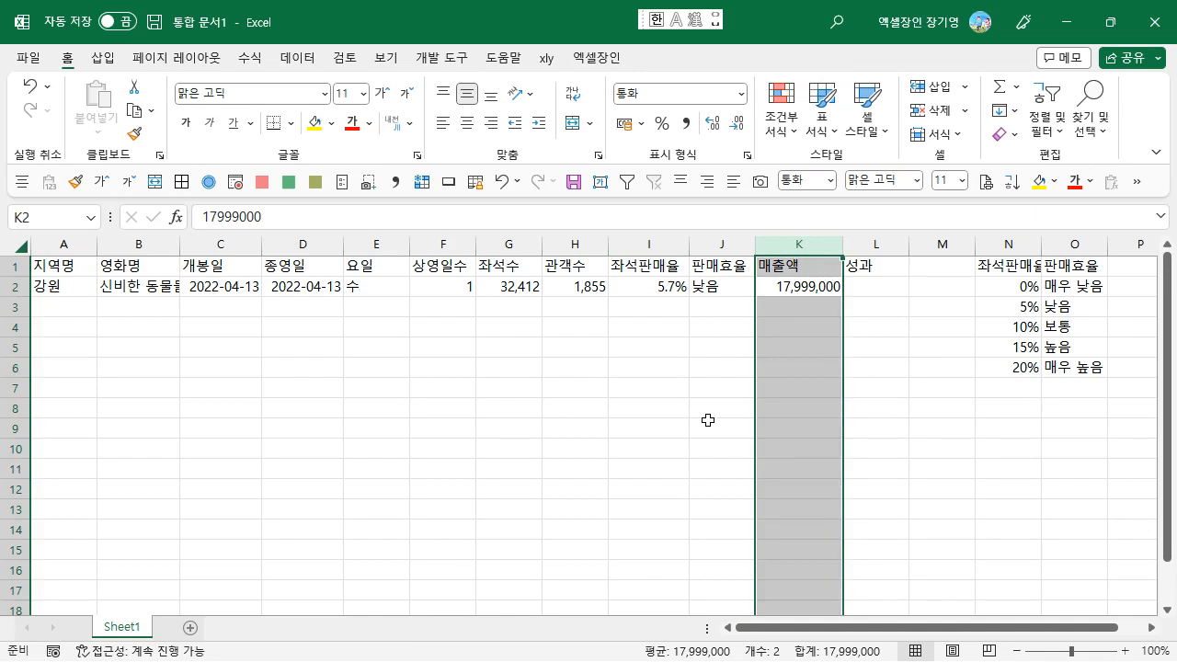
- Enter the label 관객수평균 in N8, below the lookup table, and widen column N to fit it
key("Right")
key("Right")
key("Right")
key("Down")
key("Down")
key("Down")
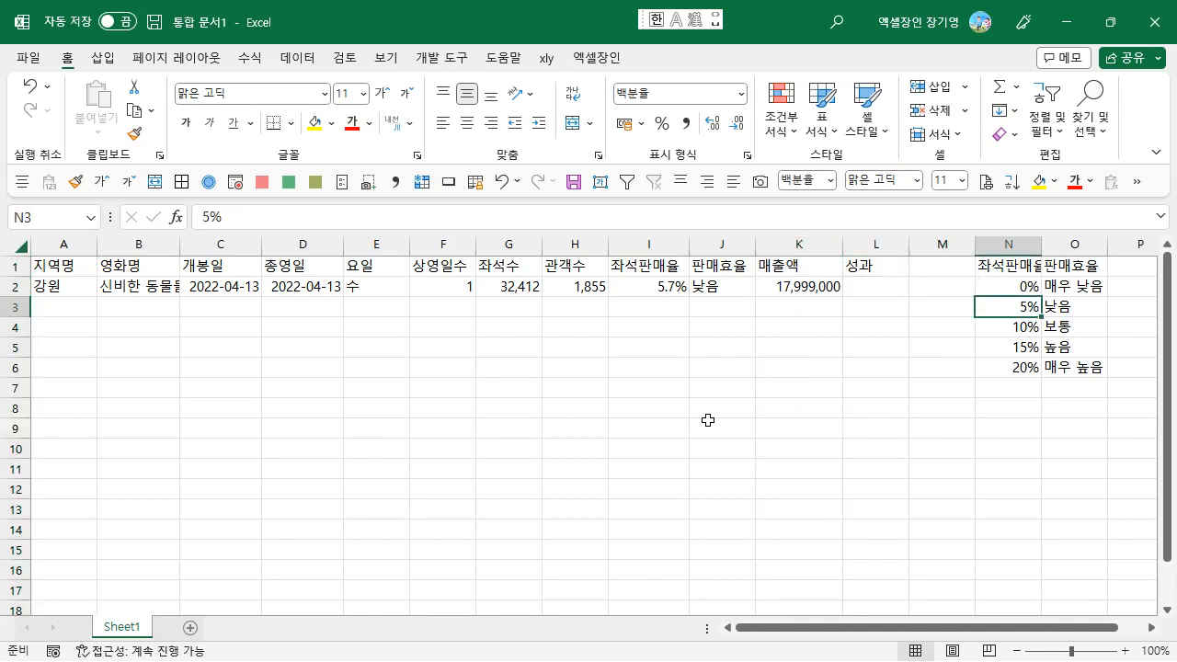
key("Down")
key("Down")
key("Down")
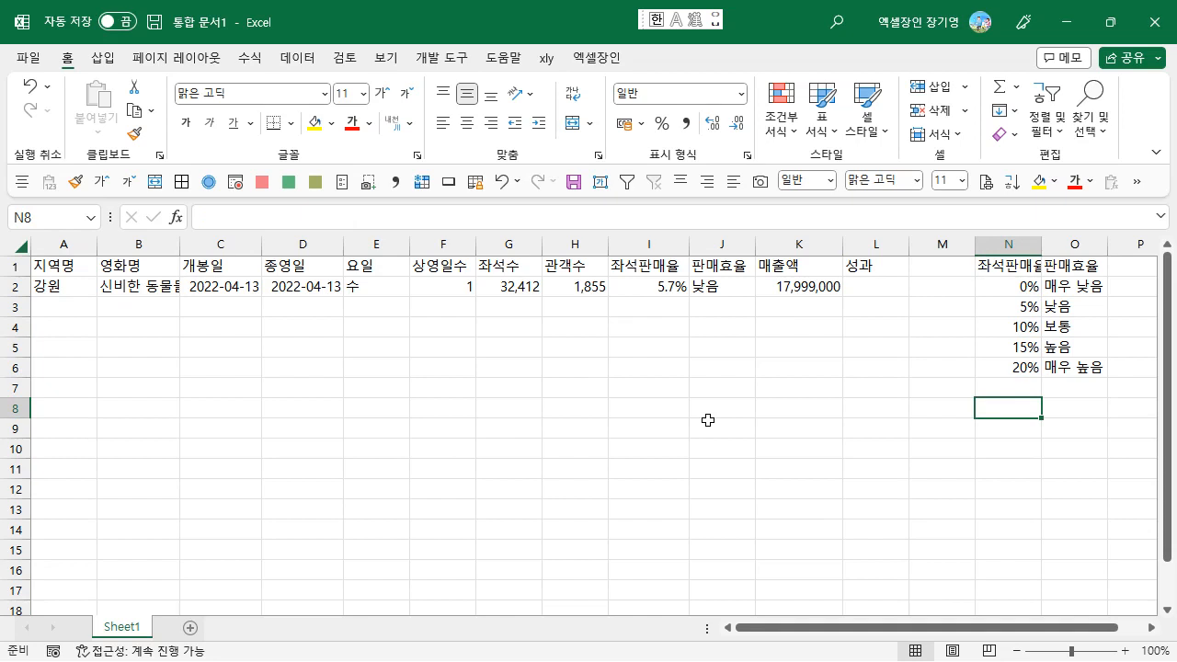
key("Hangul")
type("관객")
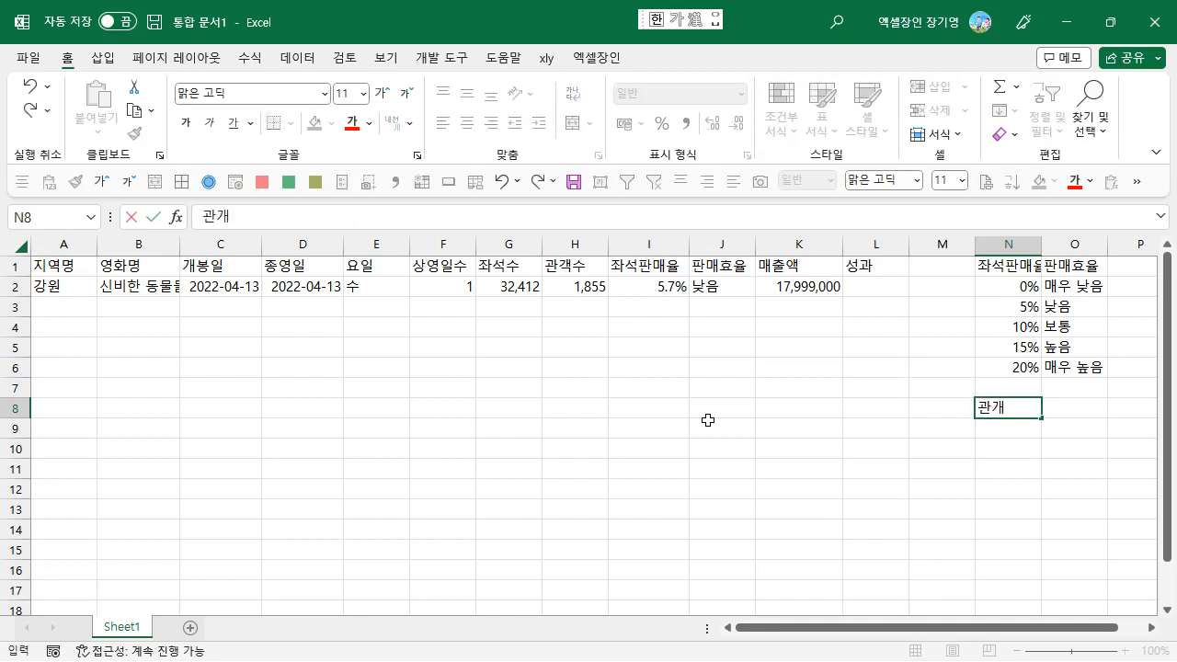
type("수")
type("용")
key("BackSpace")
type("수평균")
key("Return")
key("Up")
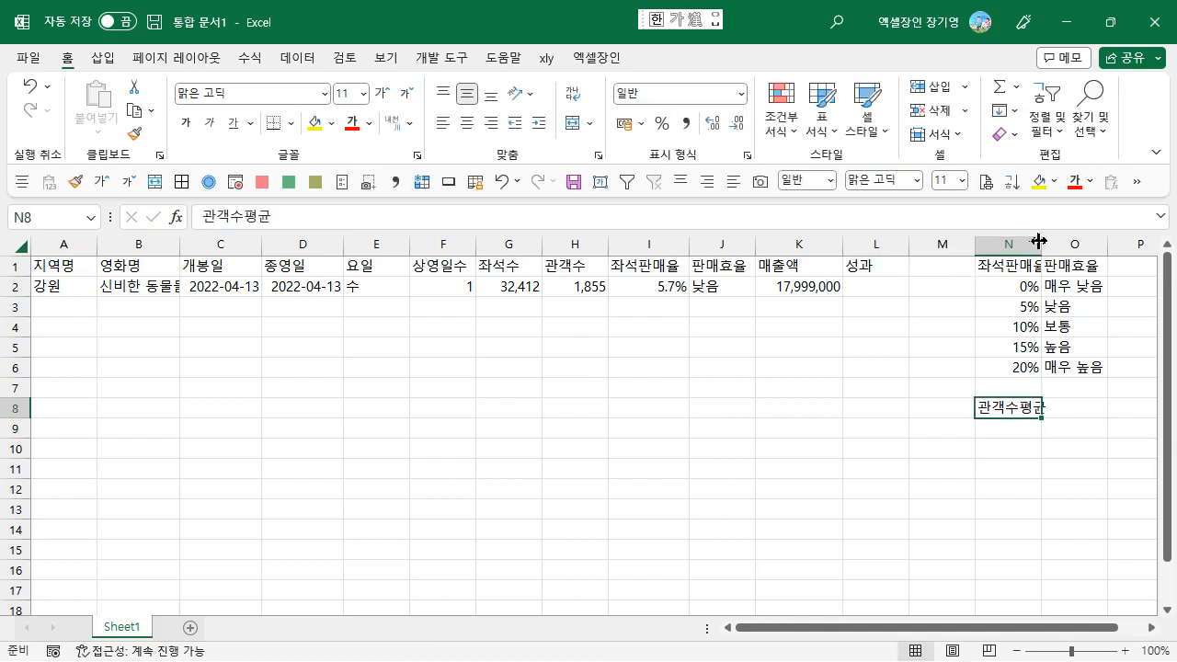
left_click_drag(1038, 241, 1051, 241)
- Calculate the average audience count in O8 with =AVERAGE(H:H)
left_click(1080, 409)
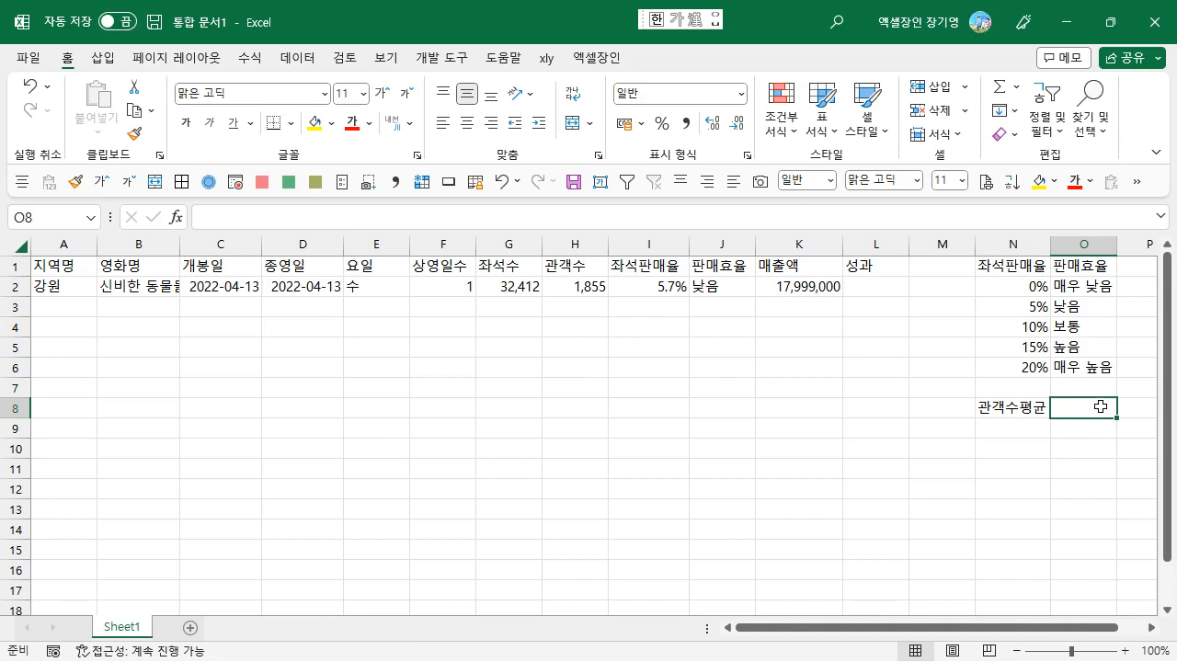
left_click(1018, 89)
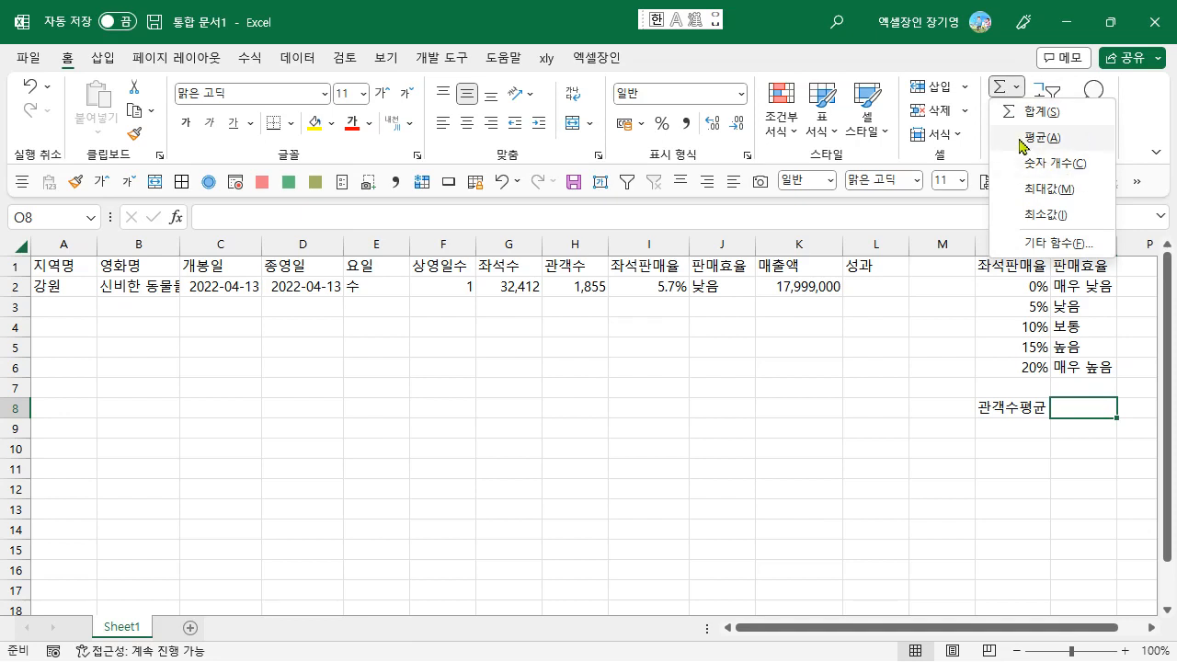
left_click(1021, 140)
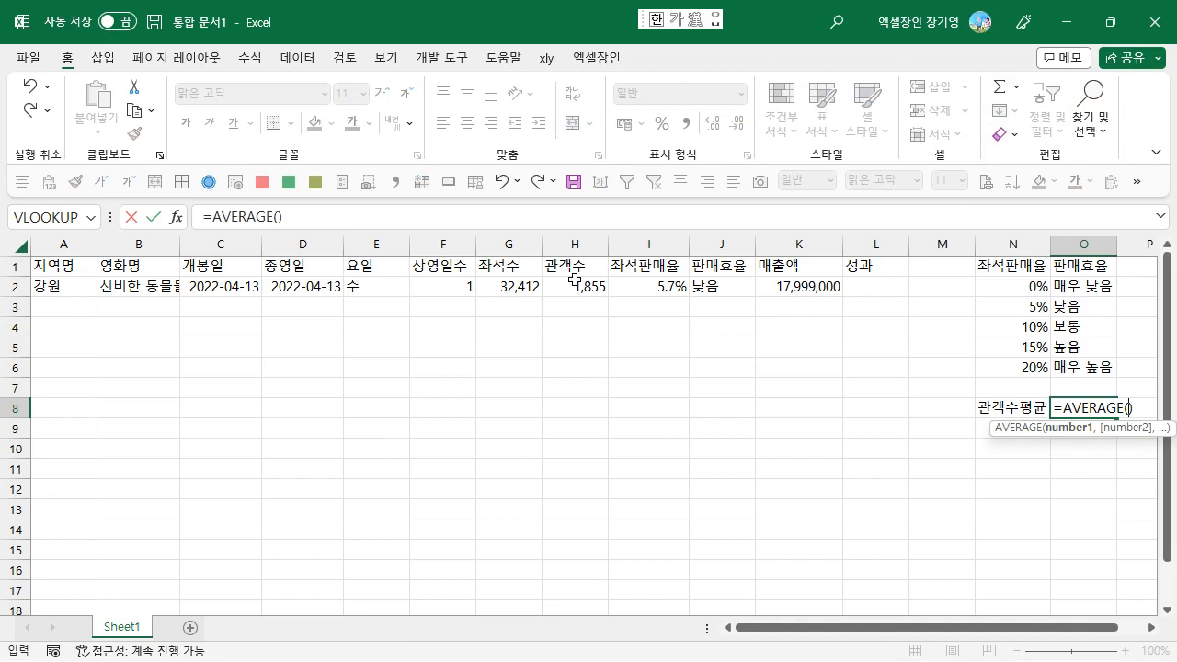
left_click(576, 244)
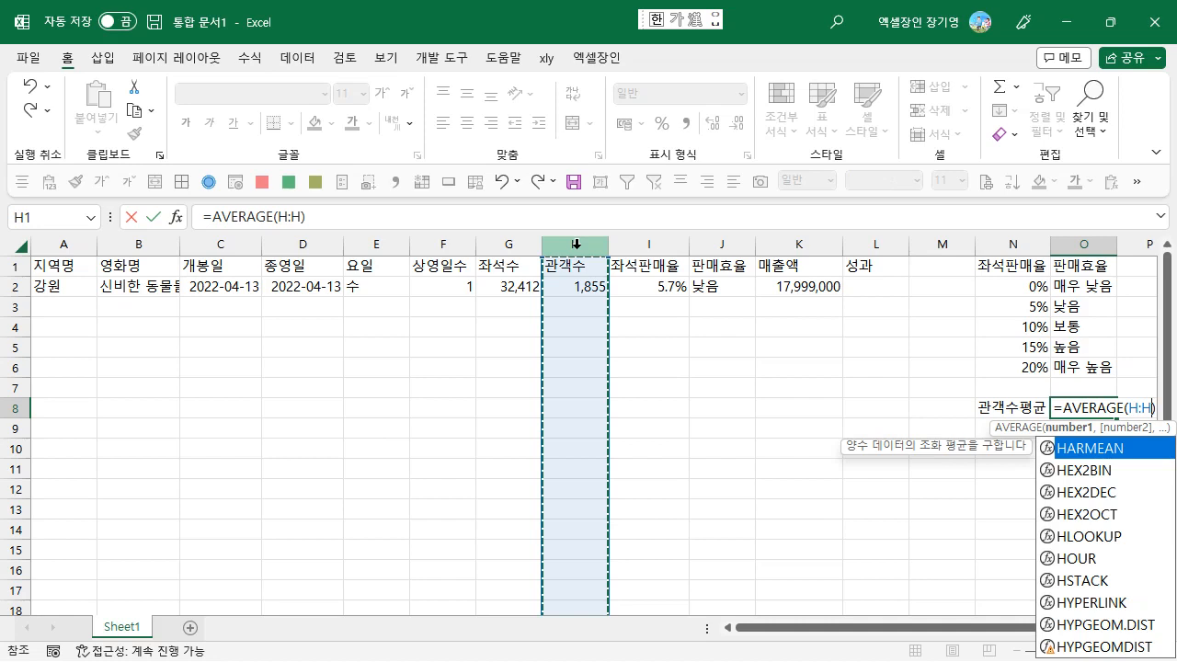
key("Return")
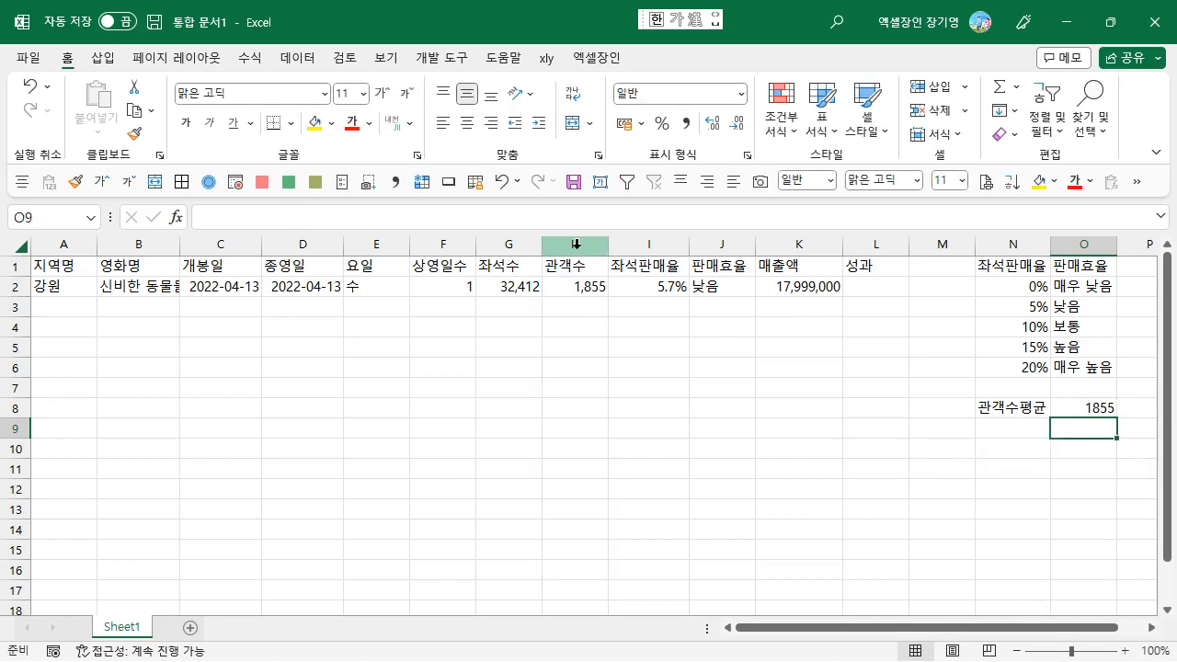
key("Up")
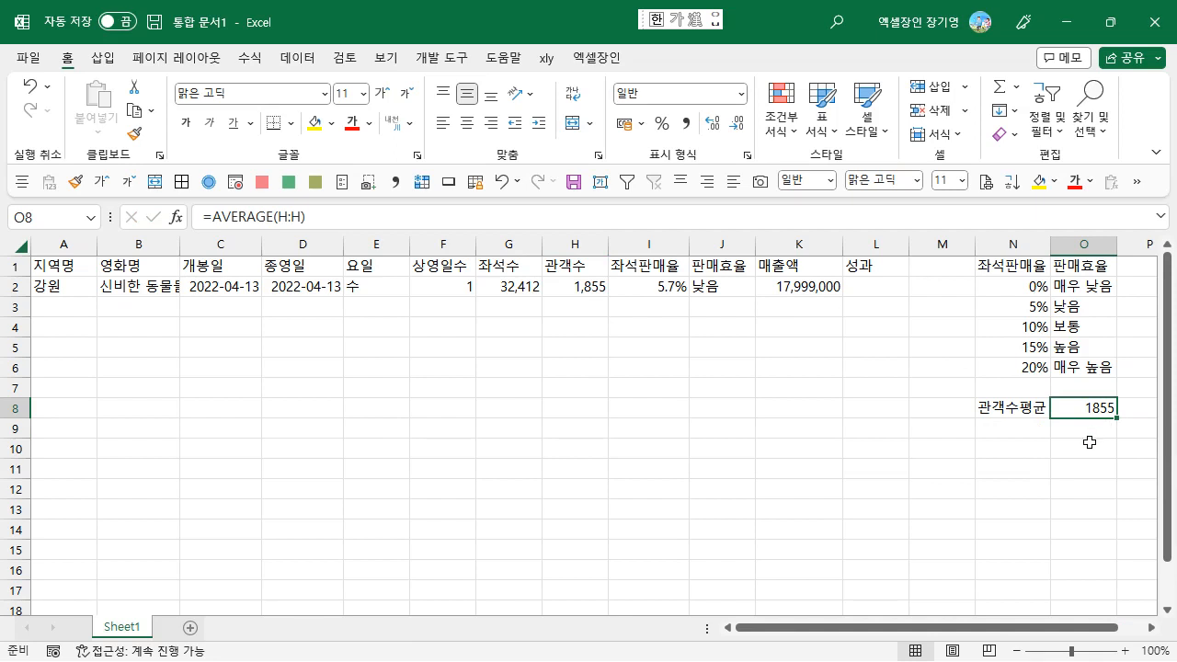
- Enter the label 매출평균 in N9, under the audience average label
key("Left")
key("Down")
type("매")
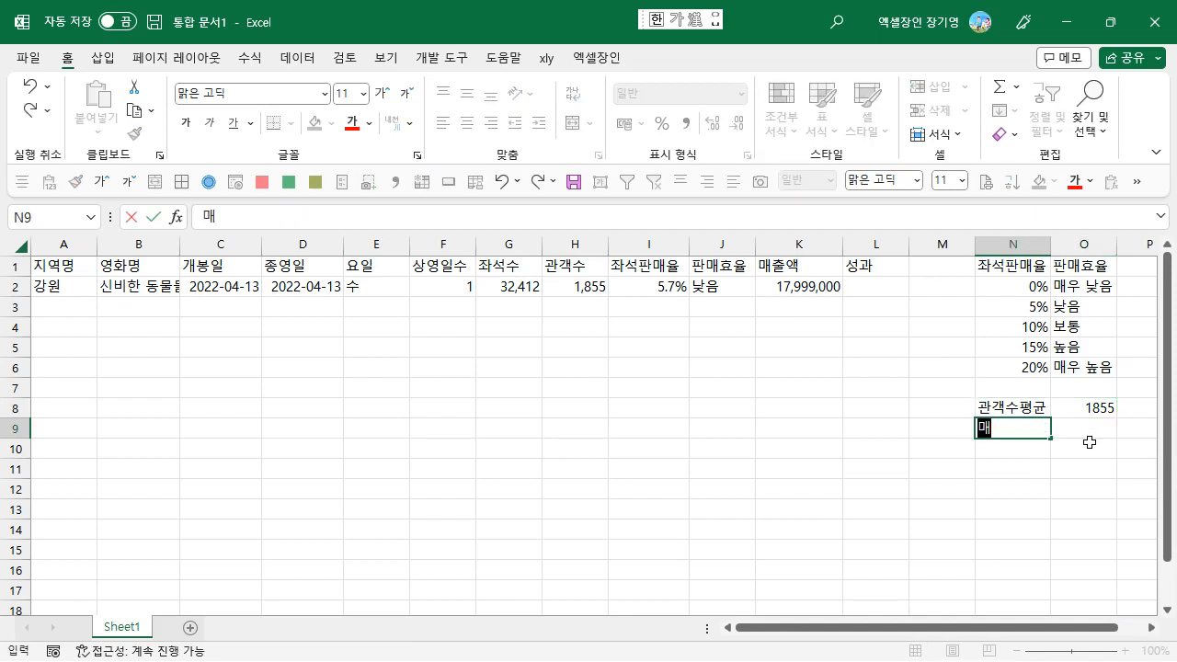
type("출평균")
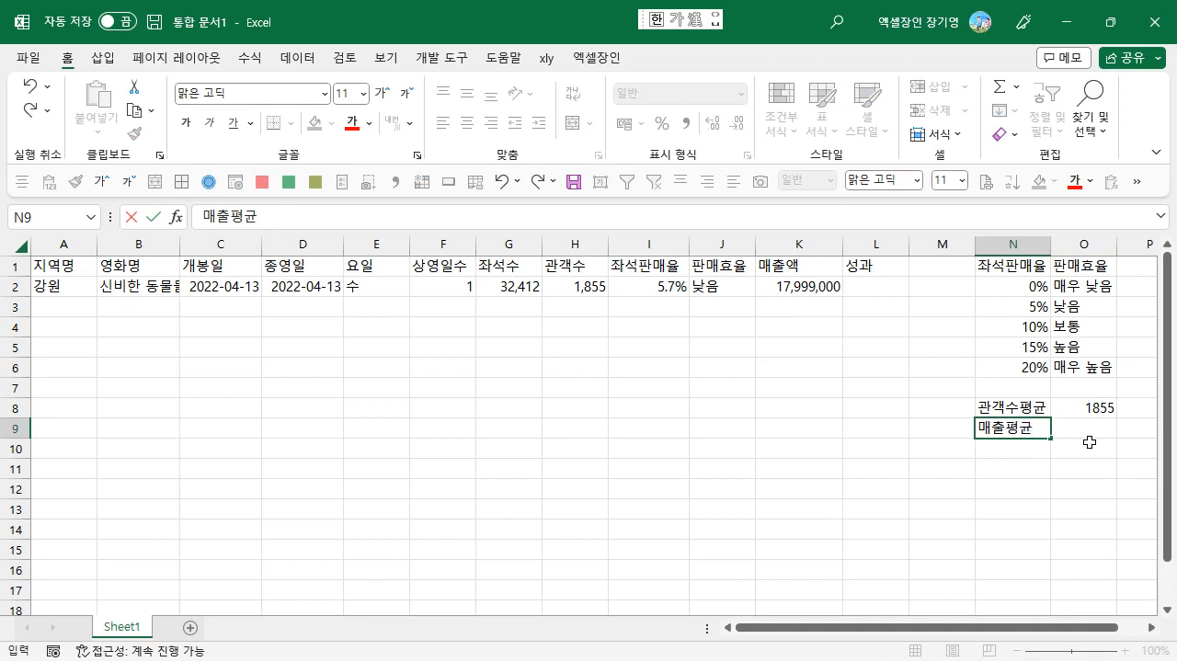
key("Tab")
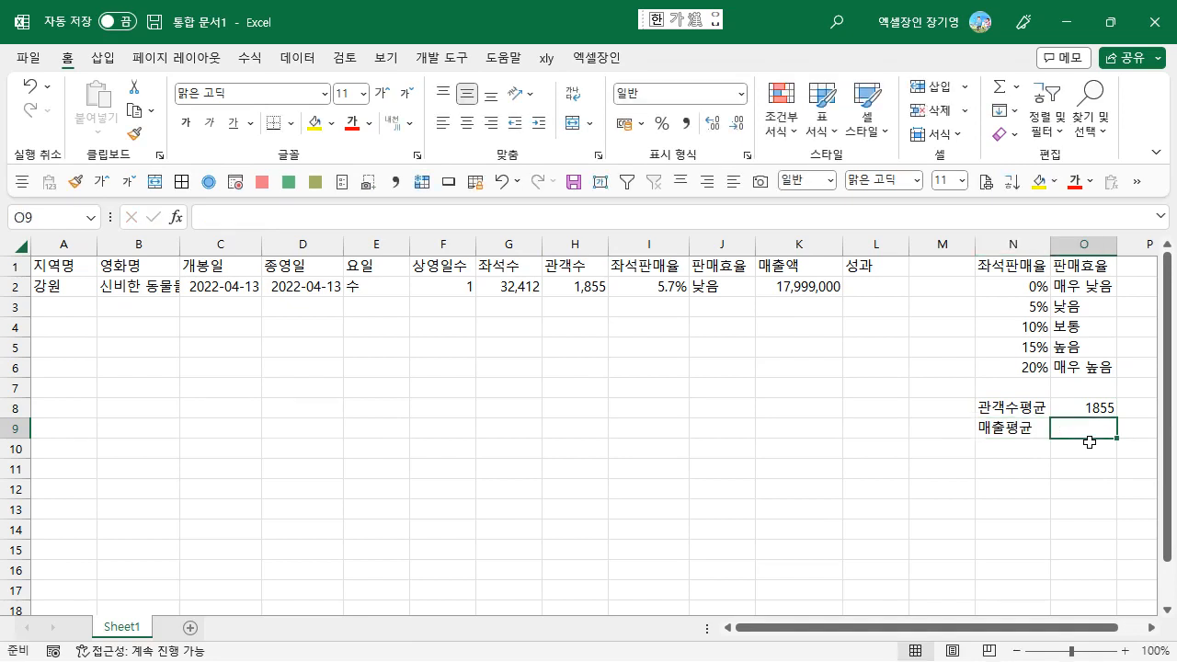
- Calculate the average sales amount in O9 with =AVERAGE(K:K)
type("=ㅁ")
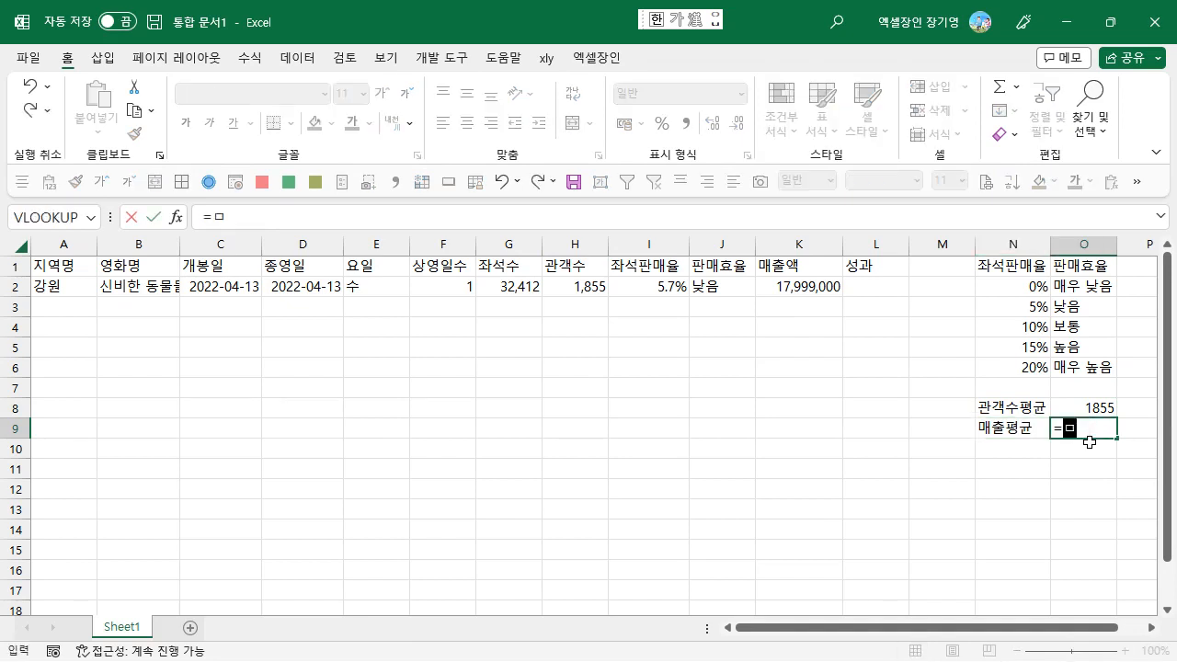
type("ㅍㄷㄱ")
double_click(1092, 451)
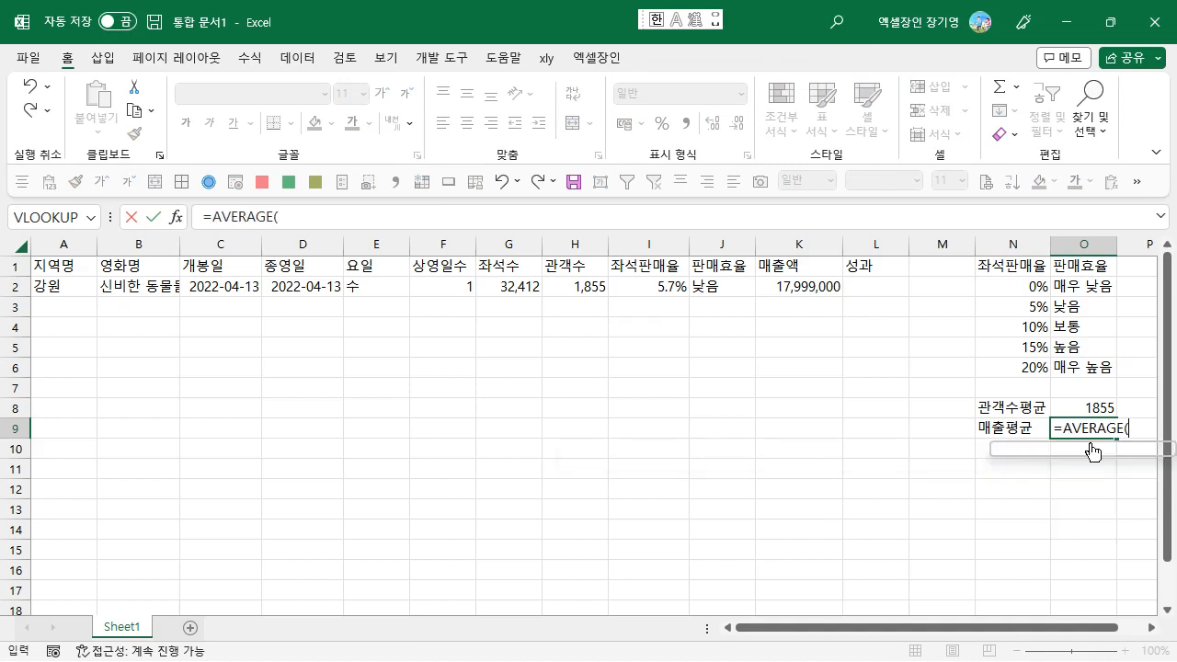
left_click(795, 243)
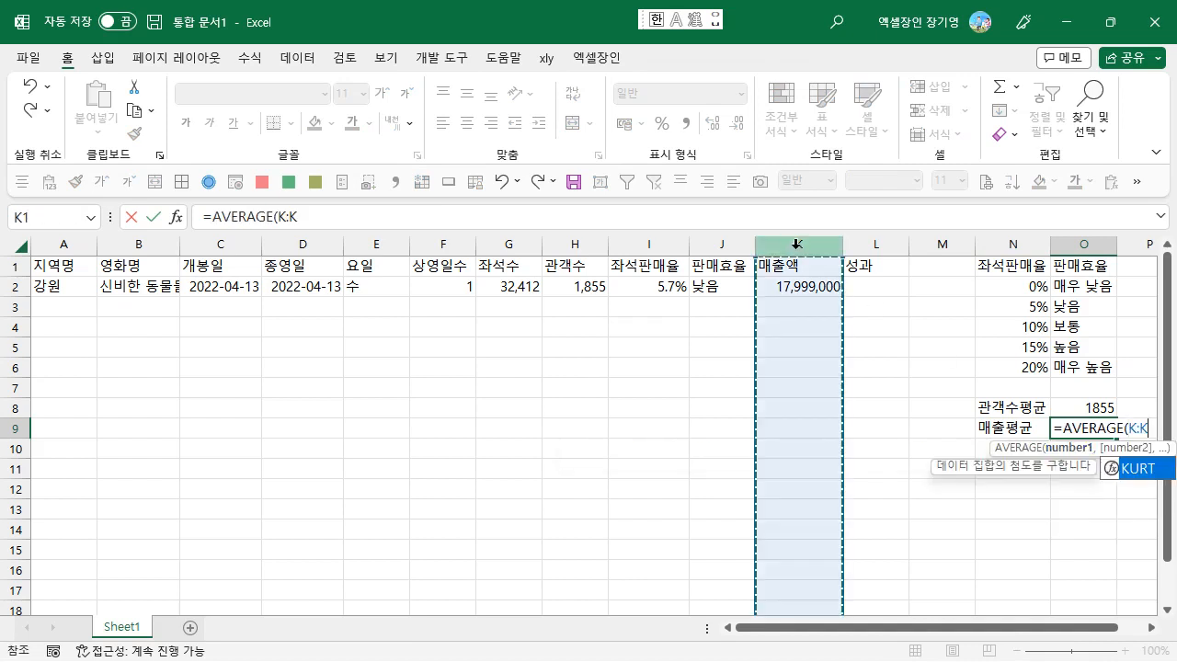
key("Return")
key("Left")
key("Up")
key("Right")
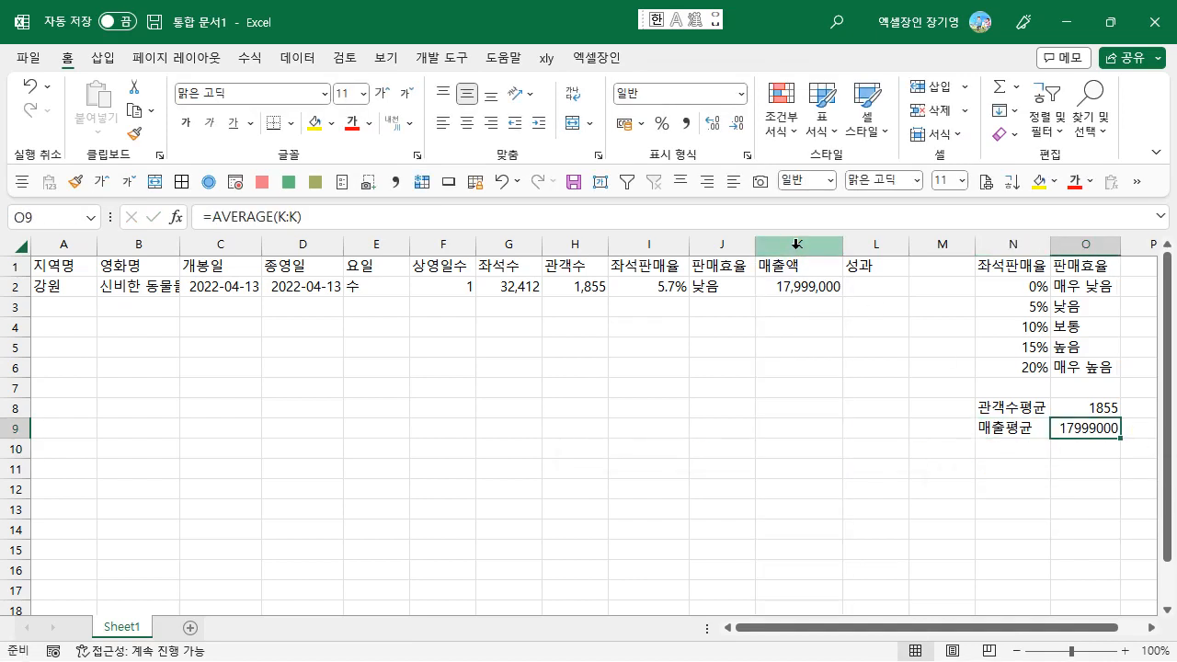
- Begin an IF formula in L2 with the test AND(H2>O8,K2>O9), comparing audience and sales with their averages
key("Down")
key("Down")
key("Up")
key("Up")
key("Up")
key("Up")
key("Up")
key("Up")
key("Up")
key("Up")
key("Up")
key("Up")
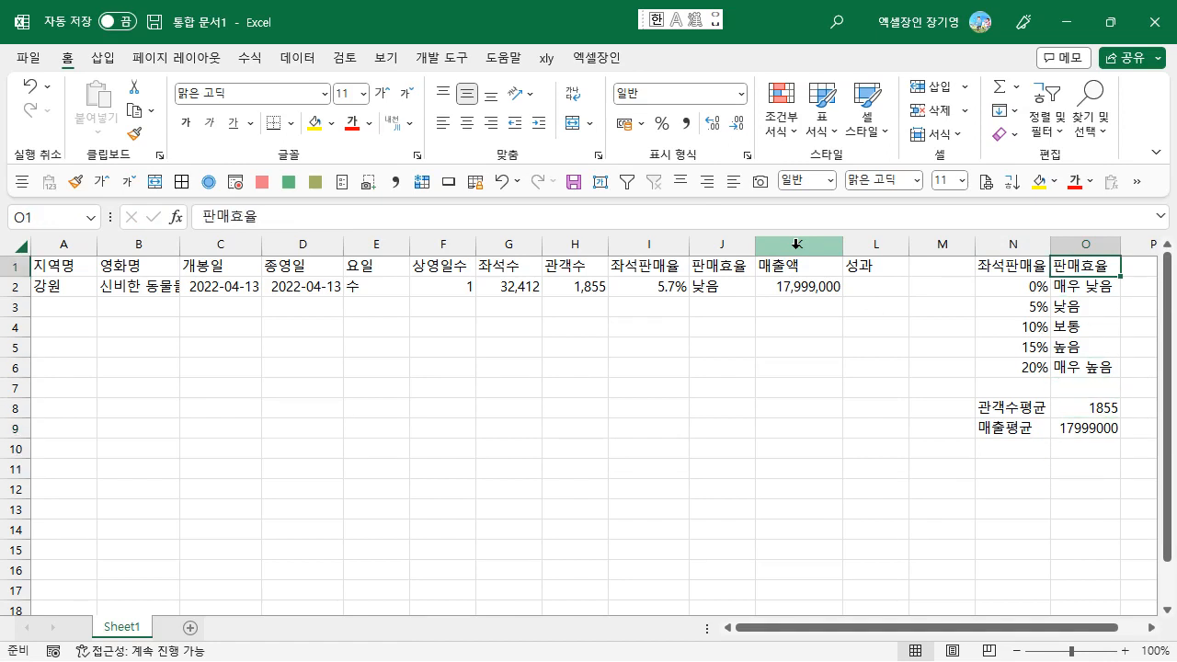
key("Left")
key("Left")
key("Left")
key("Down")
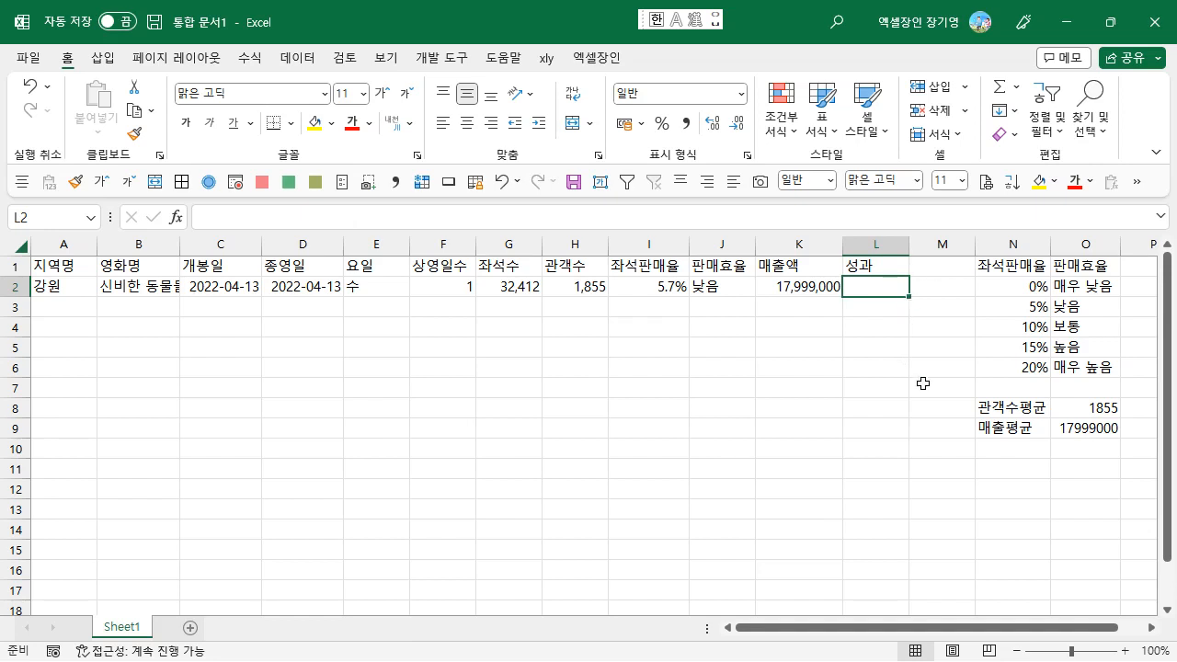
type("=if")
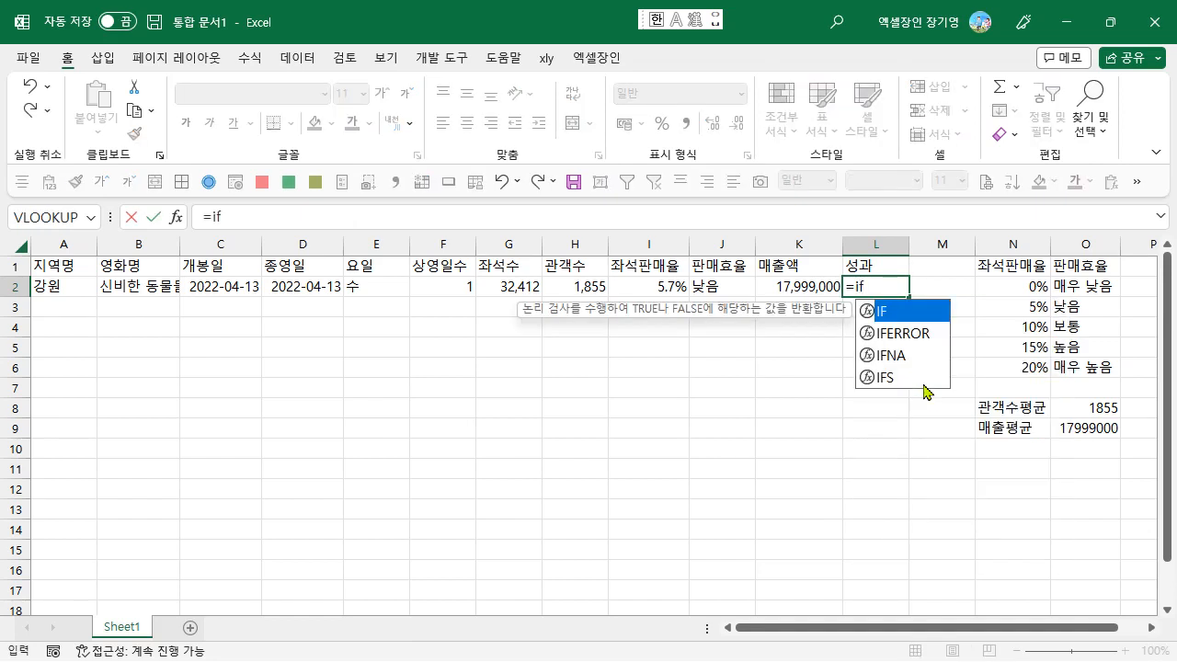
type("(")
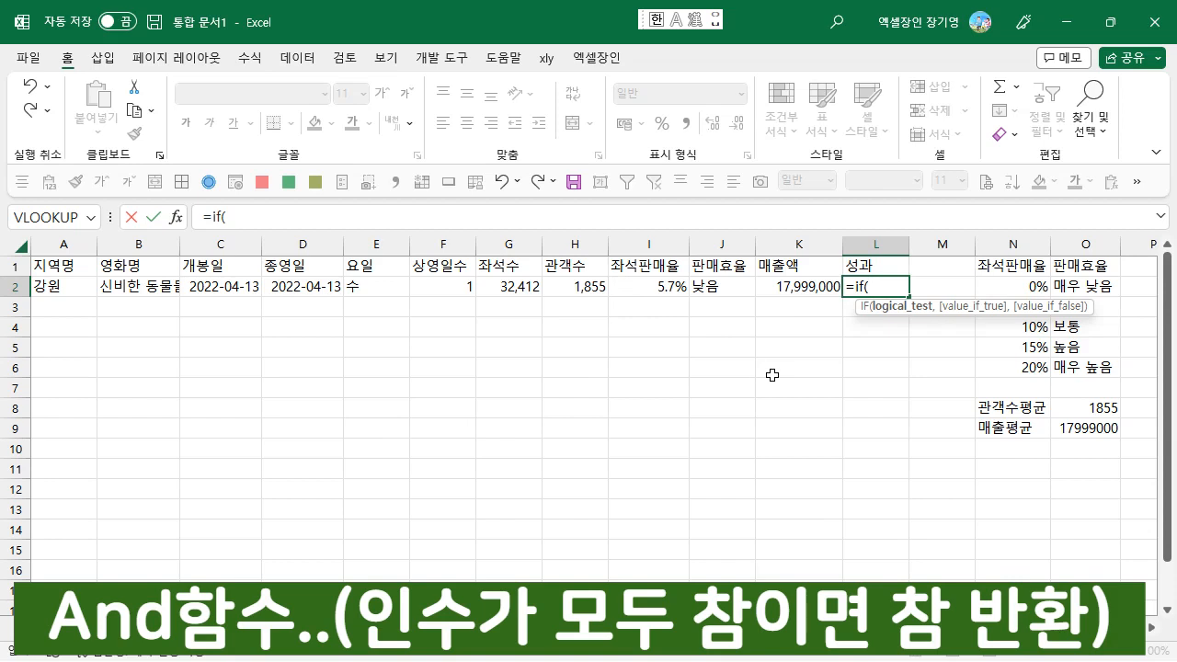
type("and")
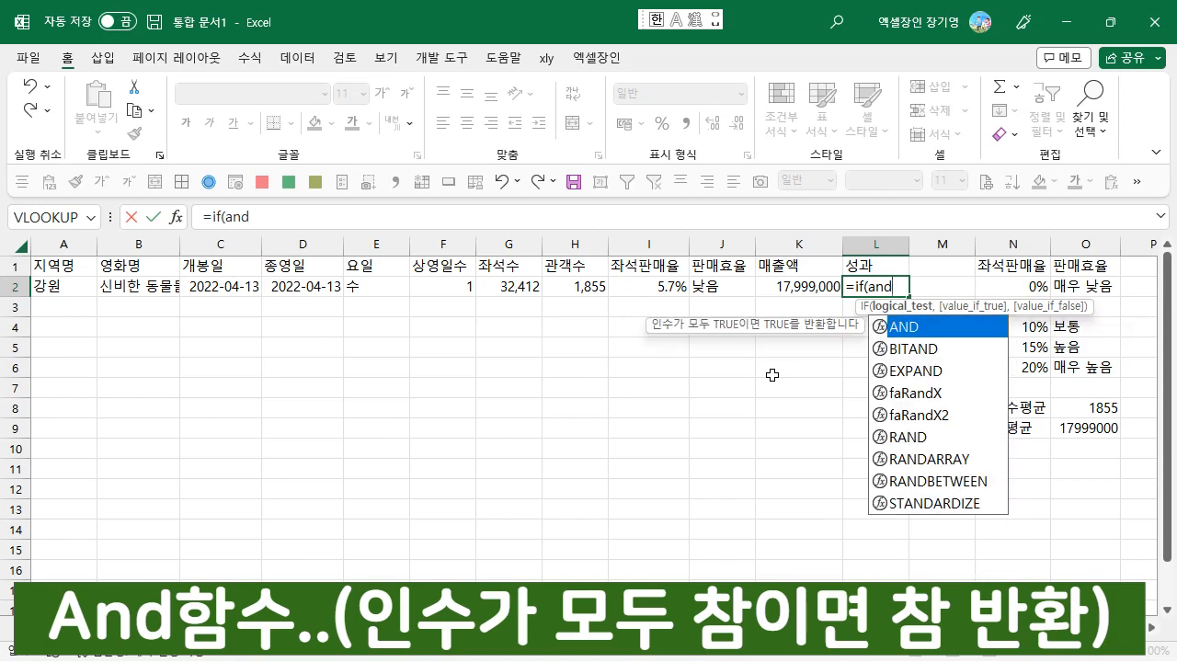
type("(")
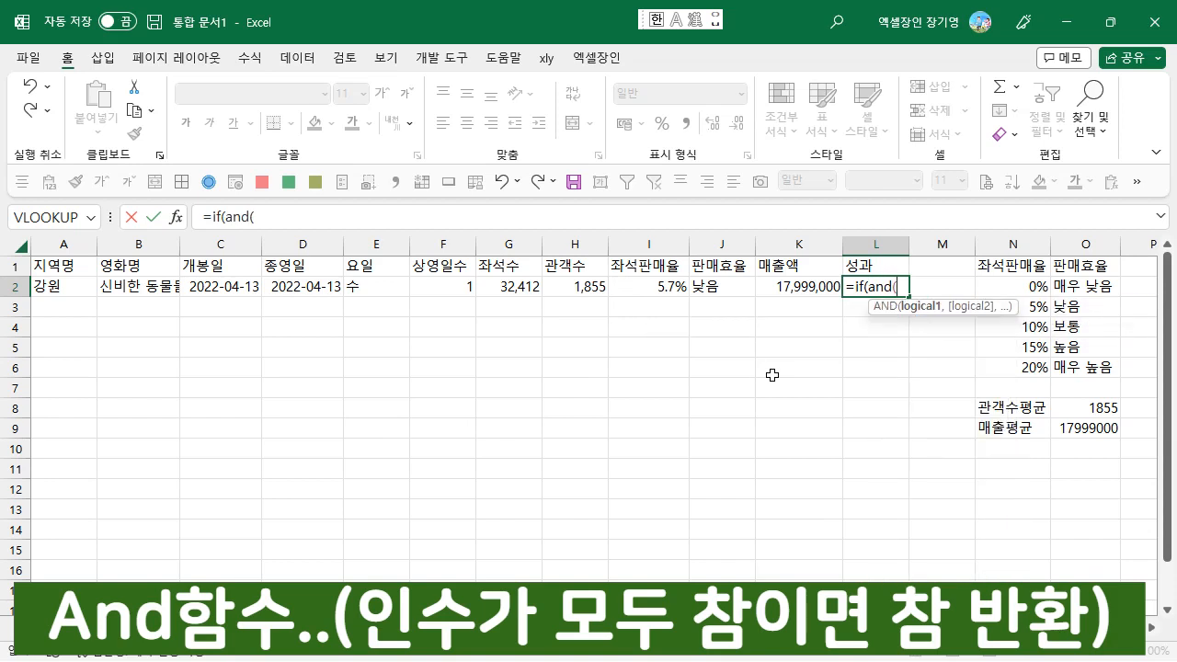
left_click(581, 286)
type(">")
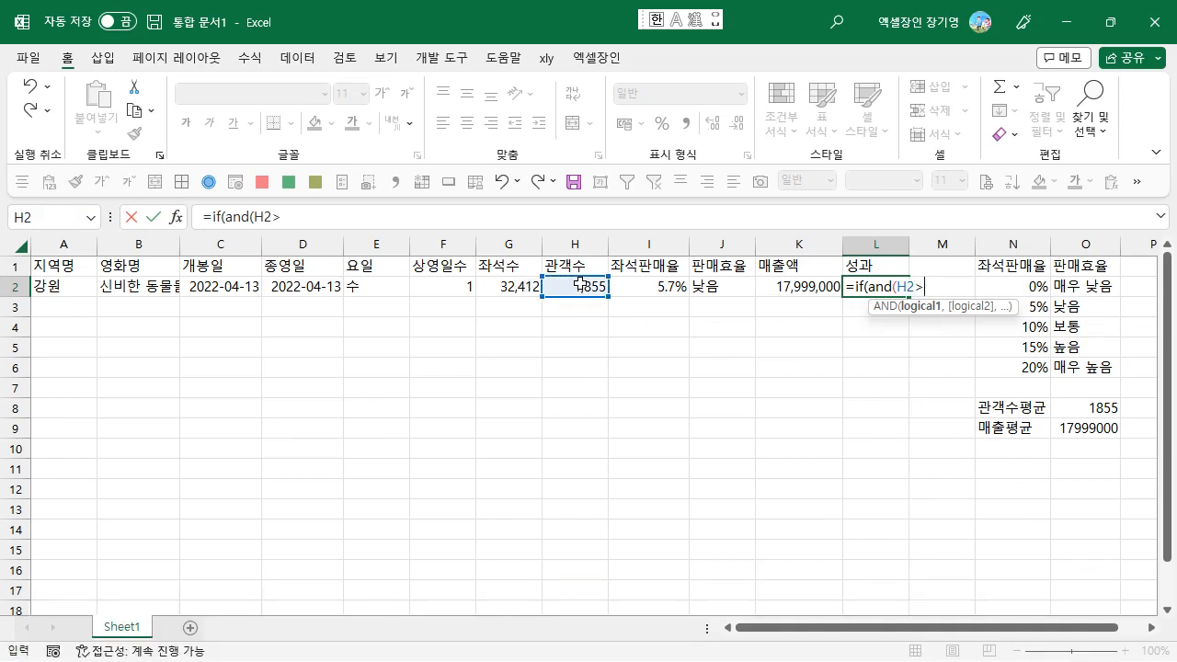
left_click(1077, 410)
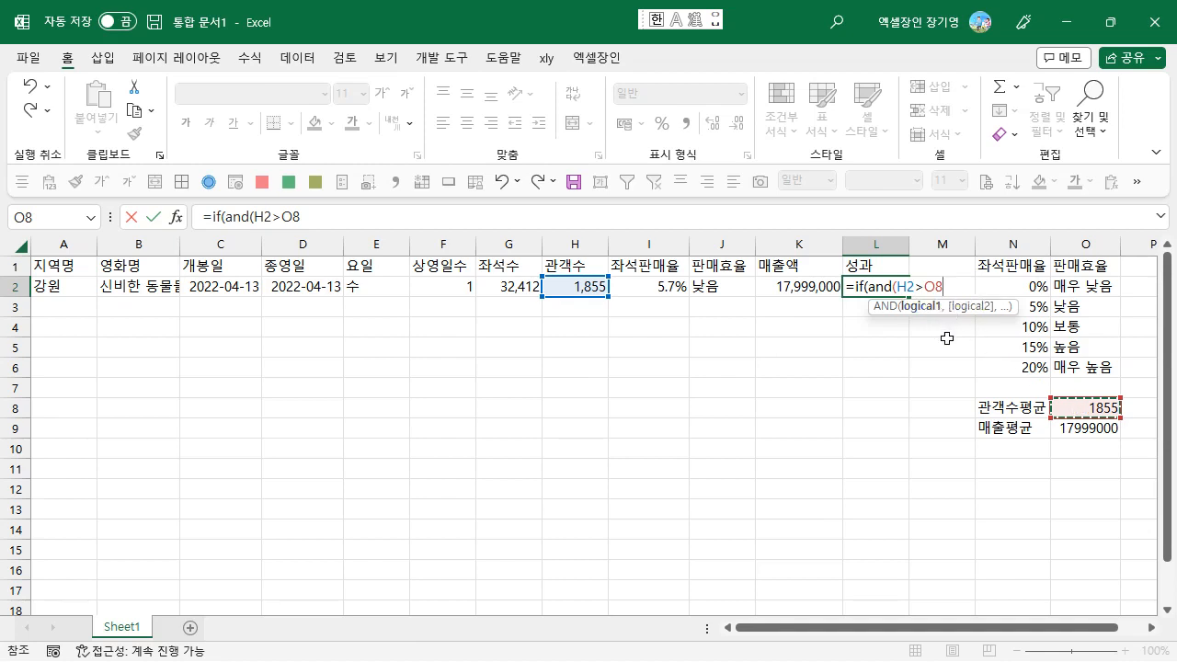
type(",")
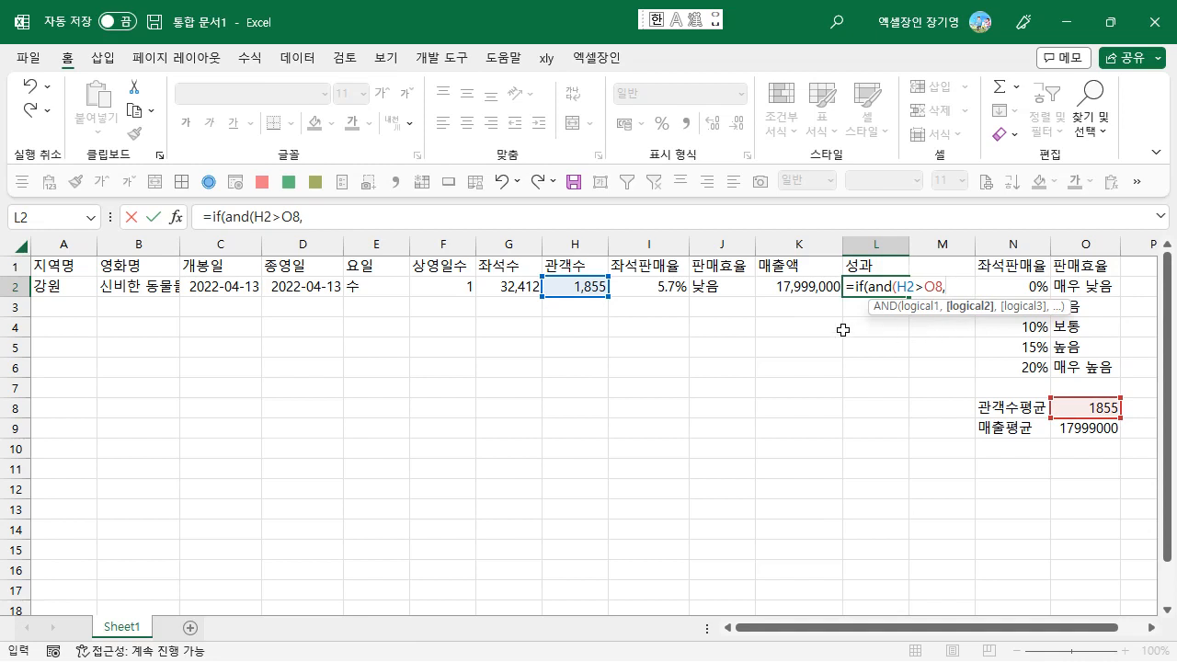
left_click(791, 288)
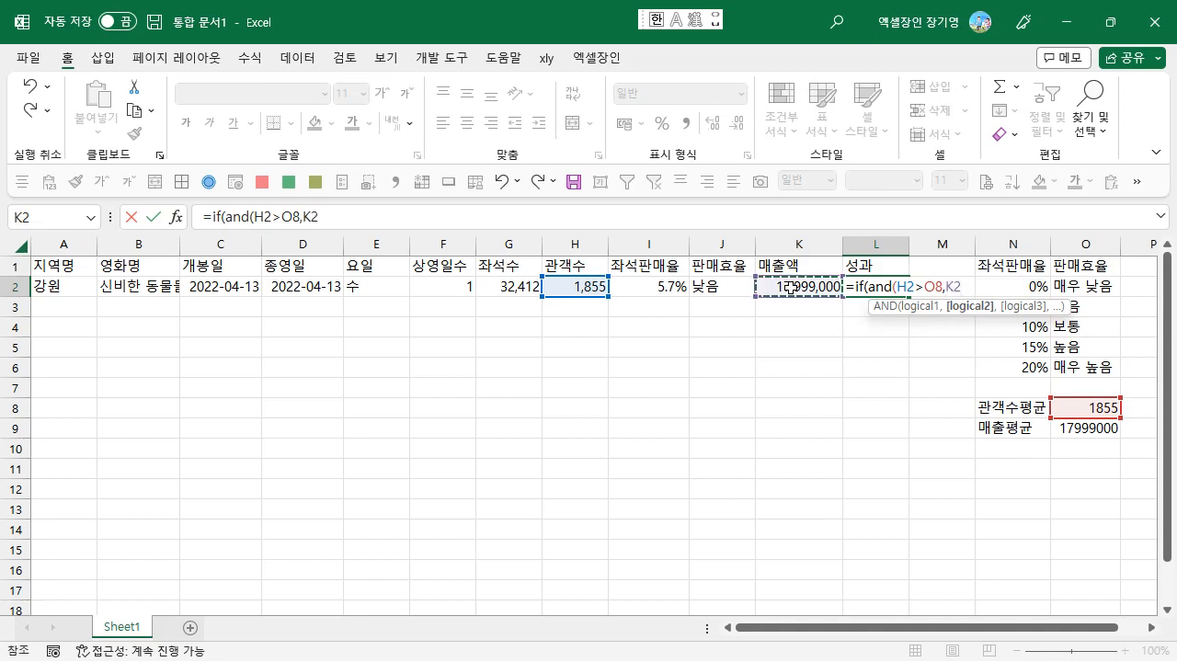
type(">")
left_click(1064, 429)
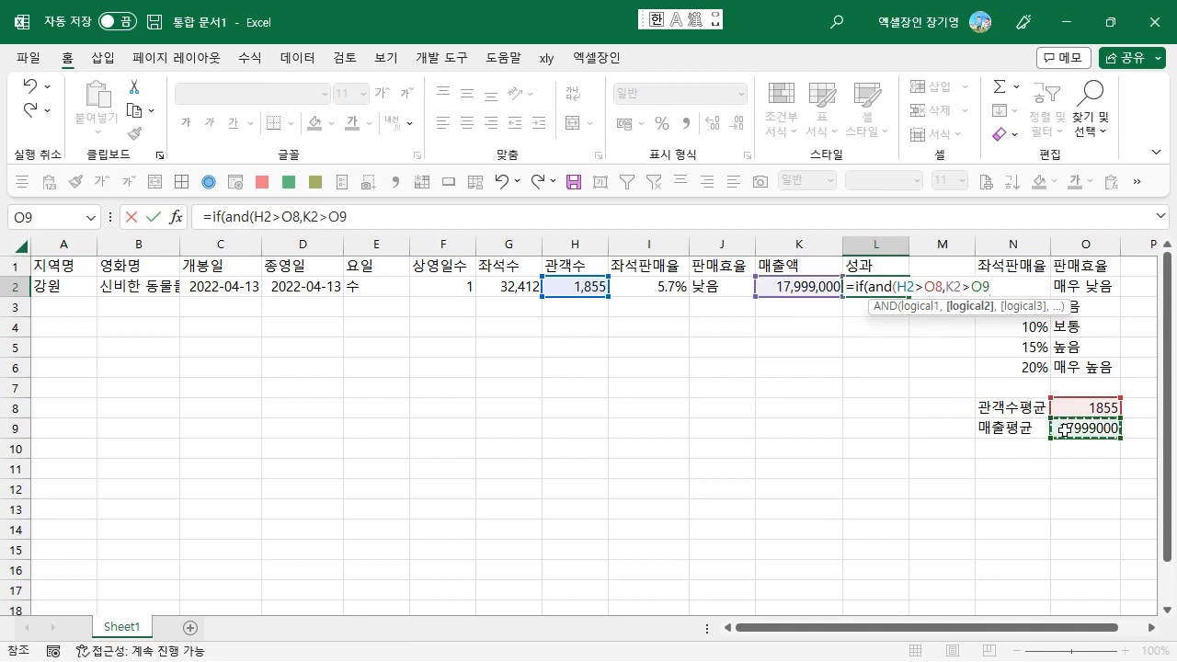
type(")")
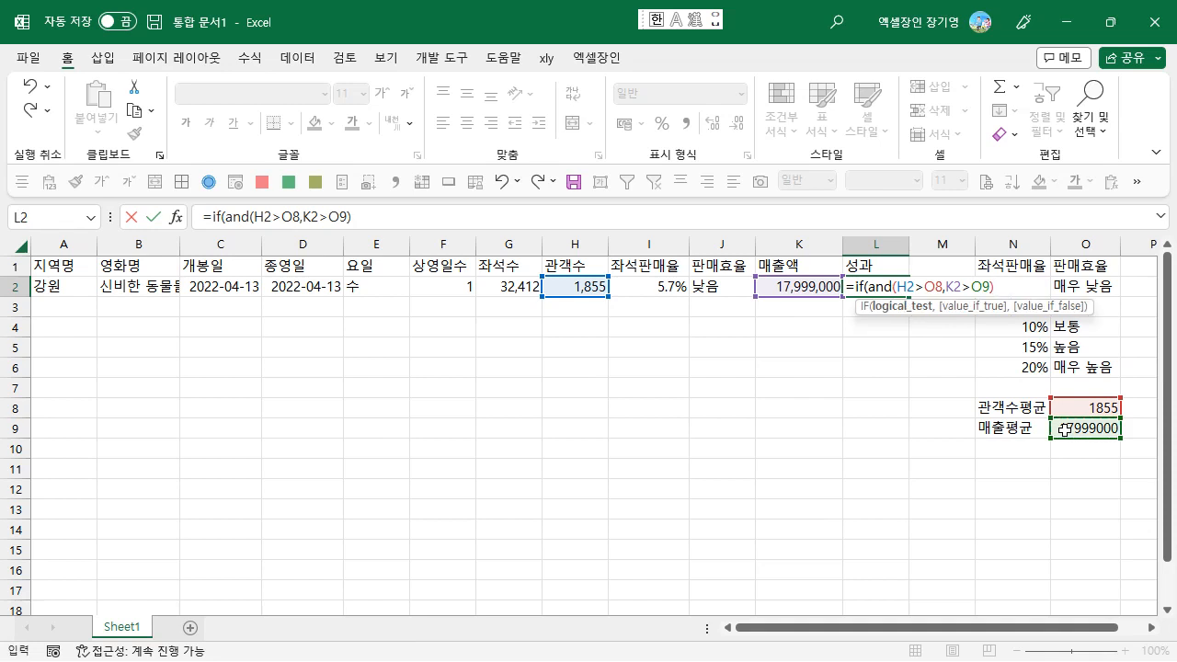
- Complete the IF formula in L2 so it returns "good" when the test is true and "bad" otherwise
type(",")
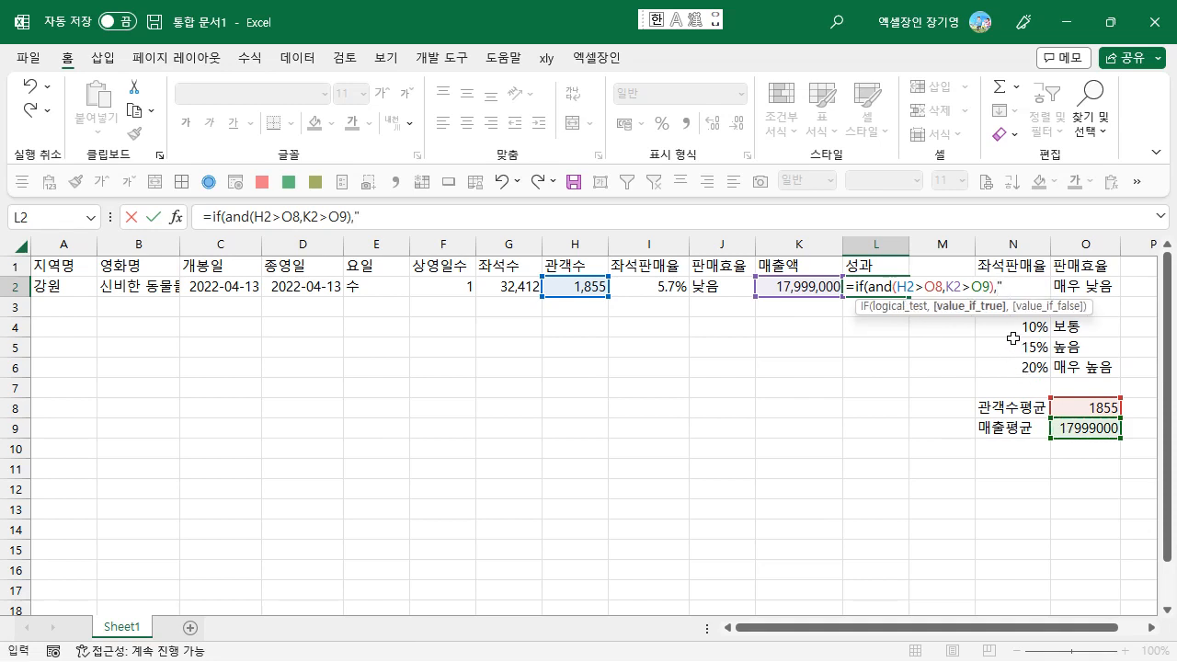
type("\"good")
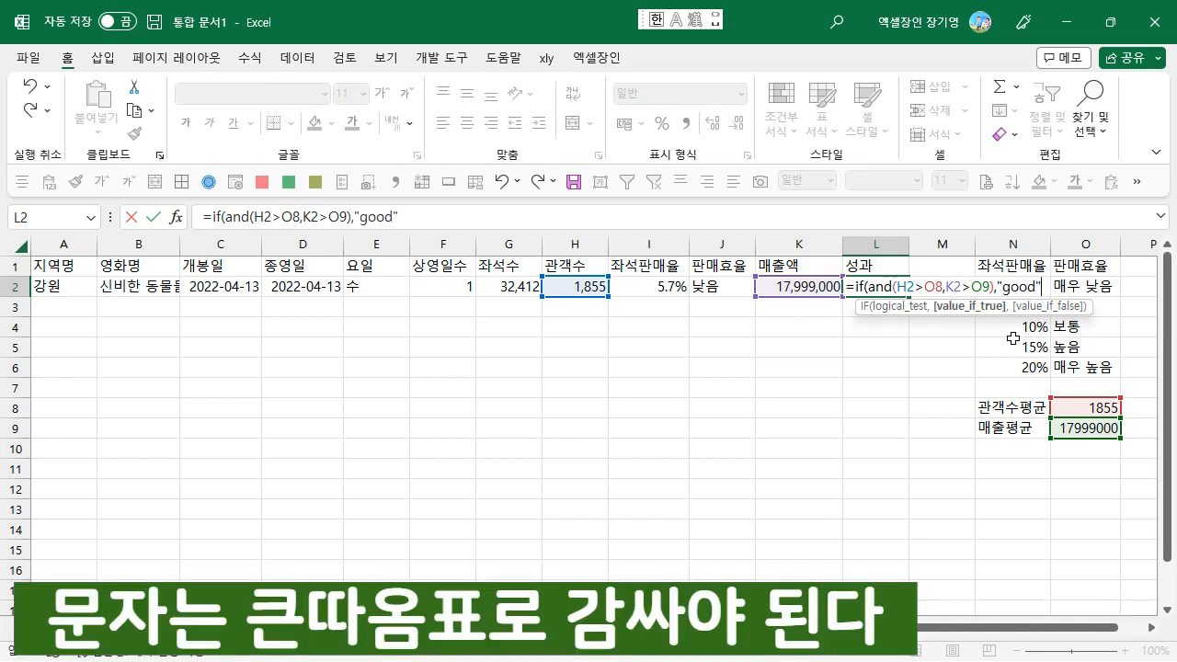
type("\",")
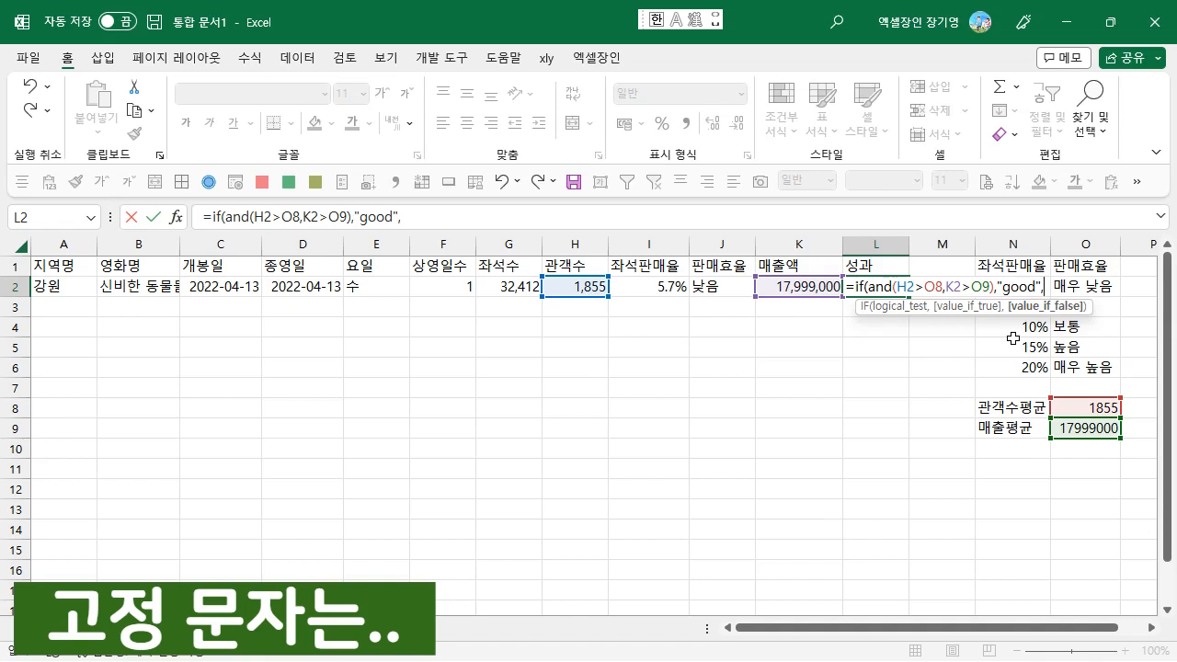
type("\"bad")
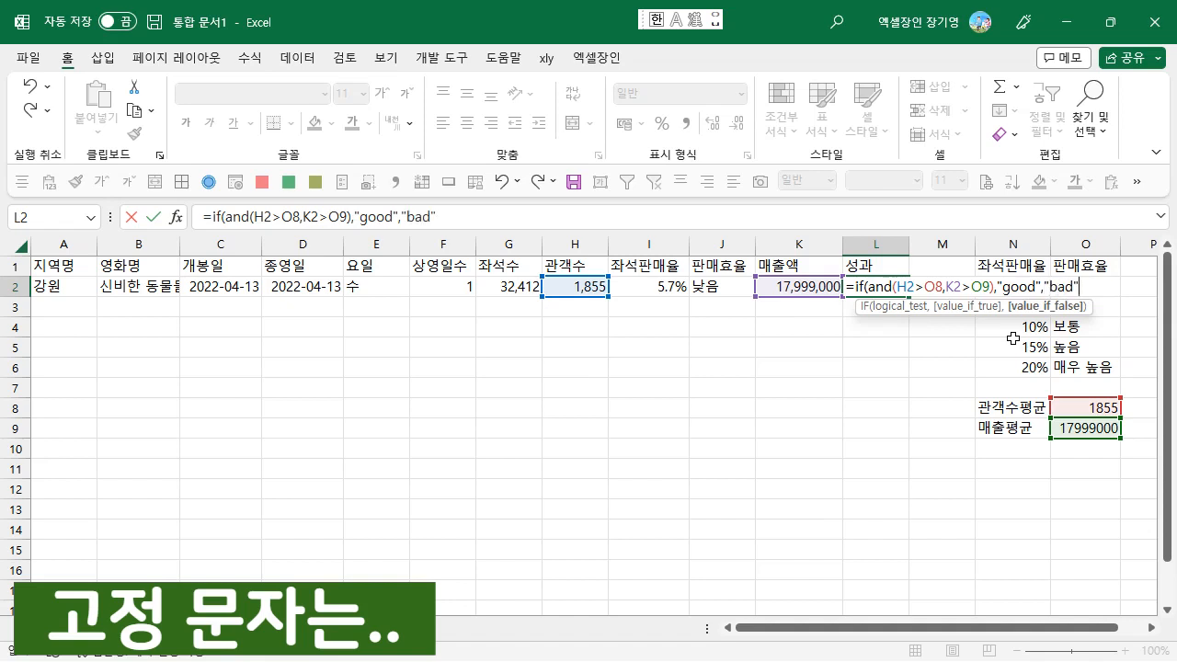
type("\"")
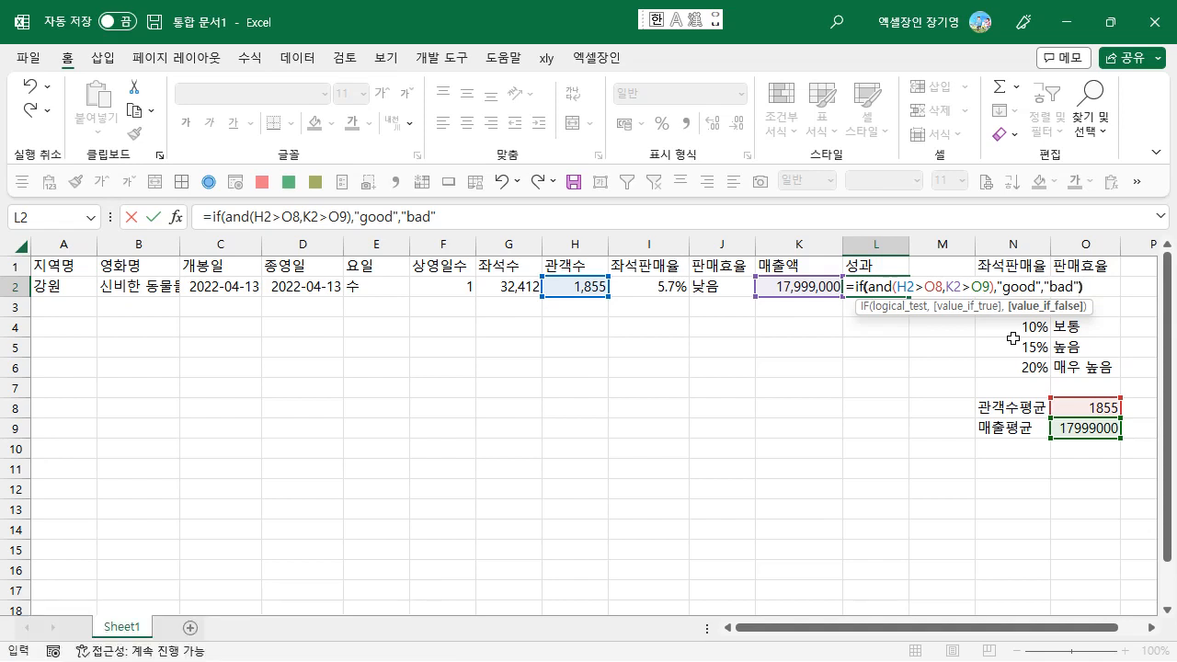
type(")")
key("ctrl+Return")
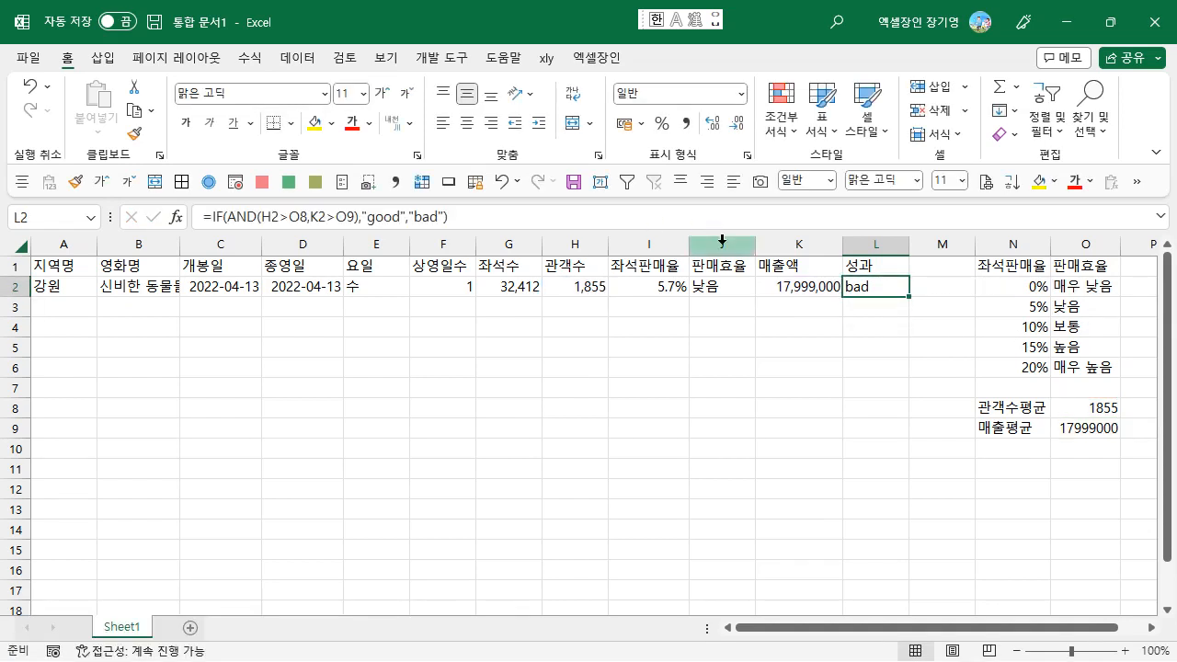
- Examine the IF formula in L2, checking its referenced cells and its logical test, true and false arguments
double_click(880, 287)
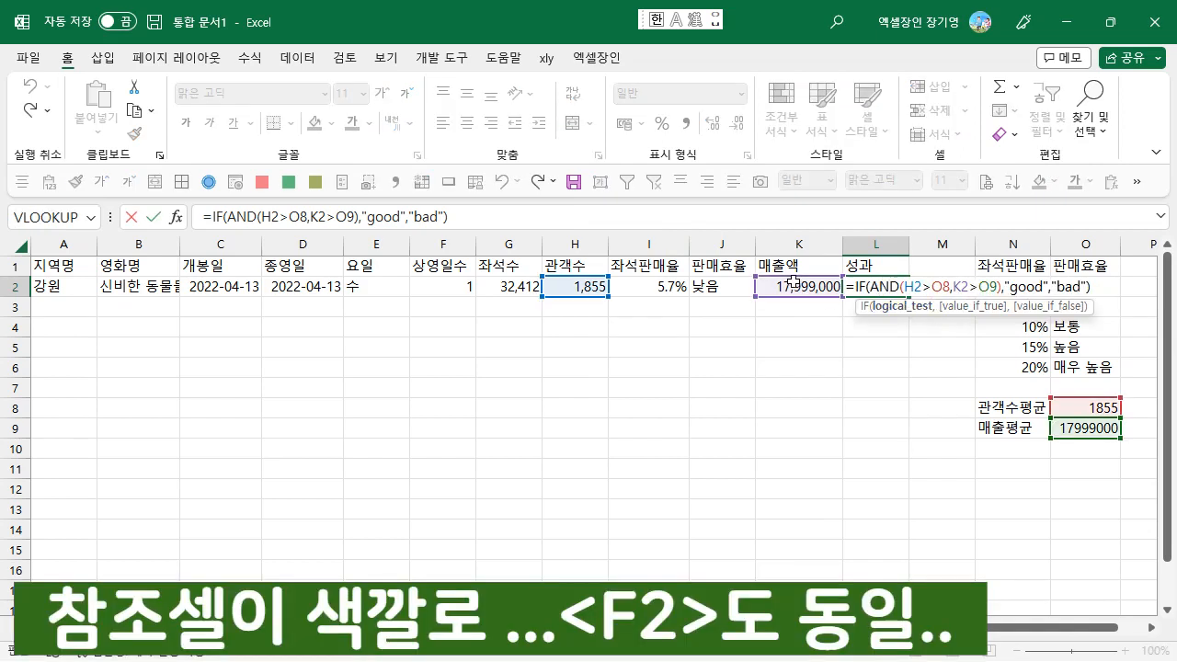
left_click(931, 286)
key("Escape")
key("F2")
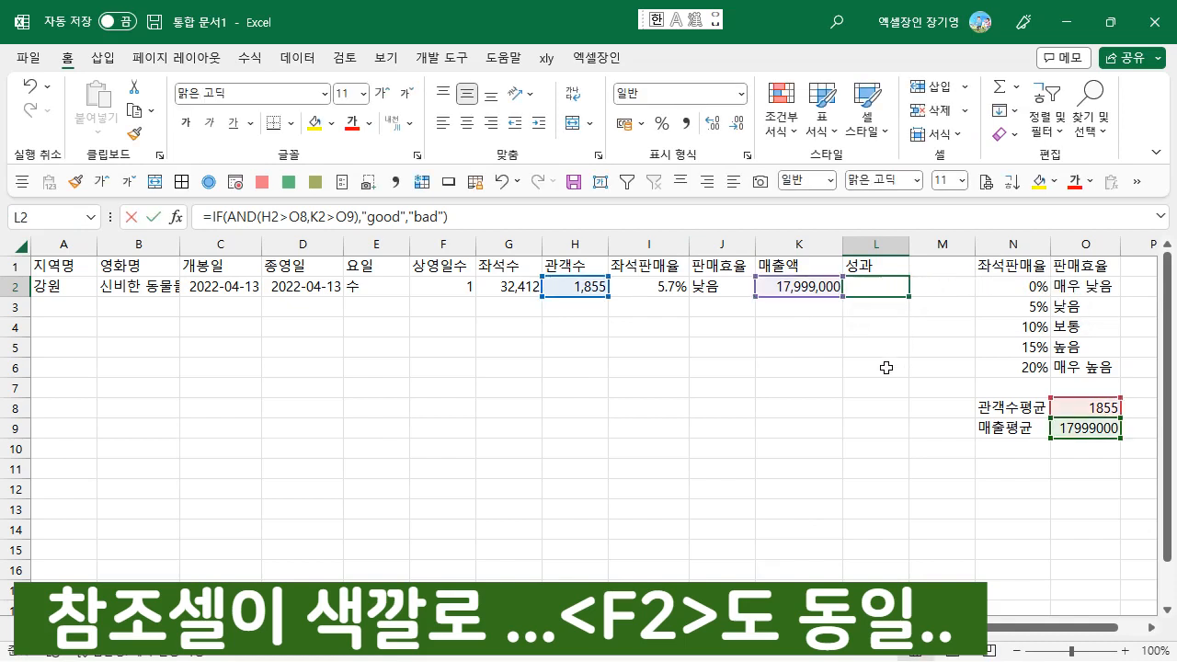
left_click(921, 286)
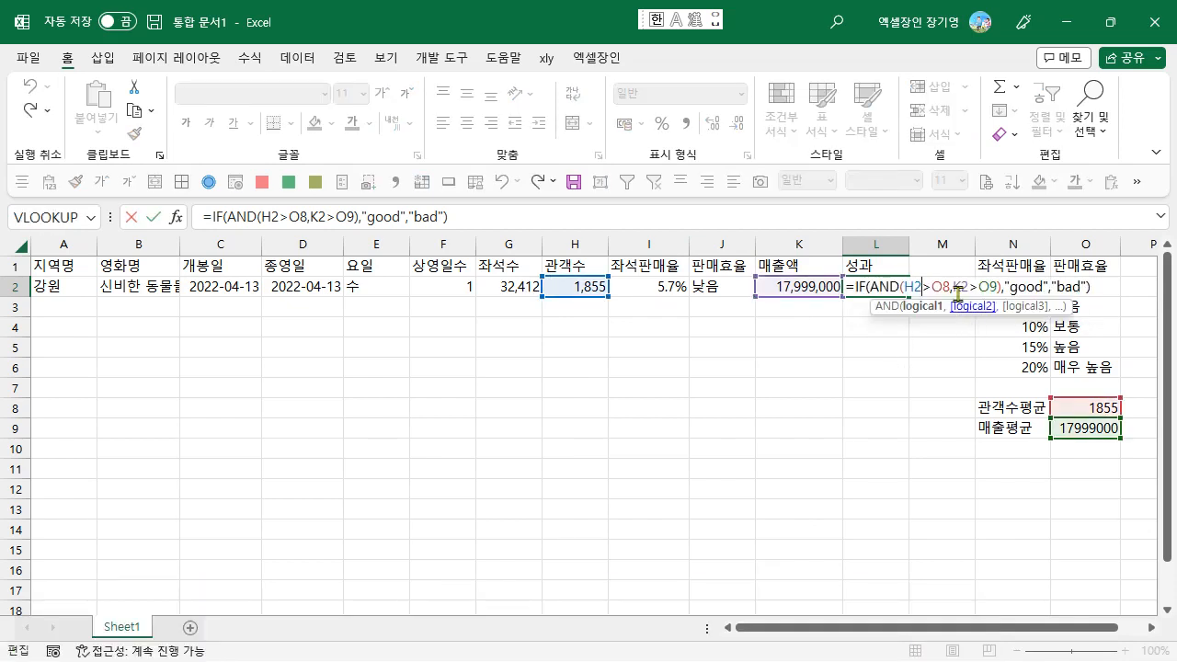
left_click(888, 286)
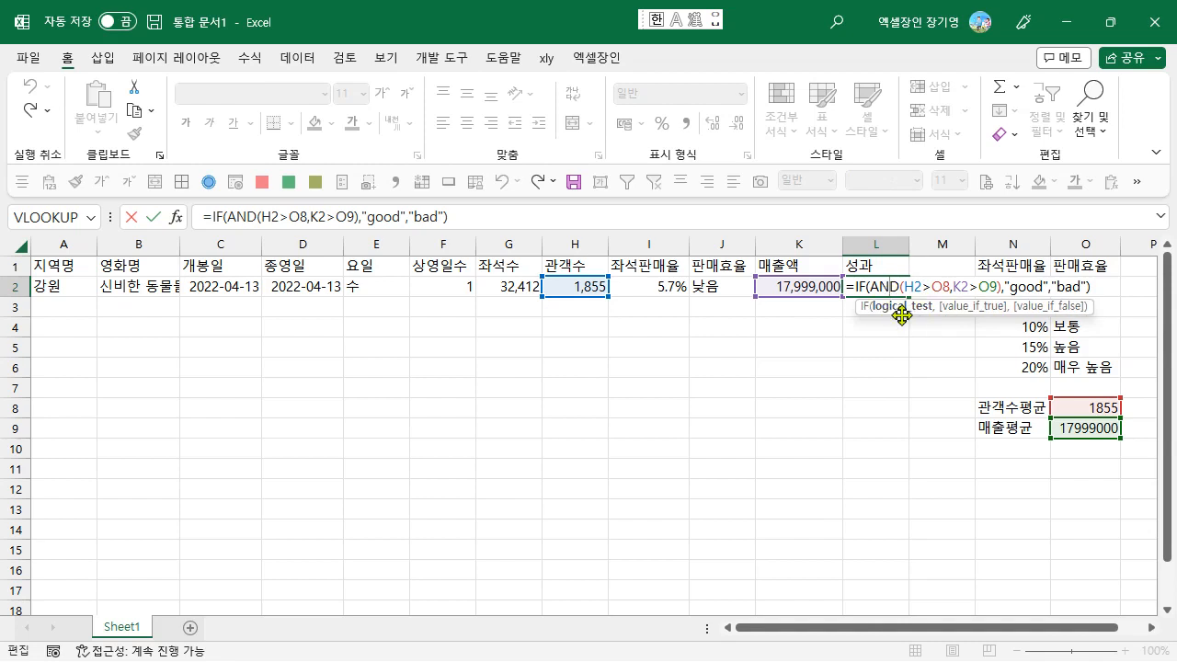
left_click(904, 306)
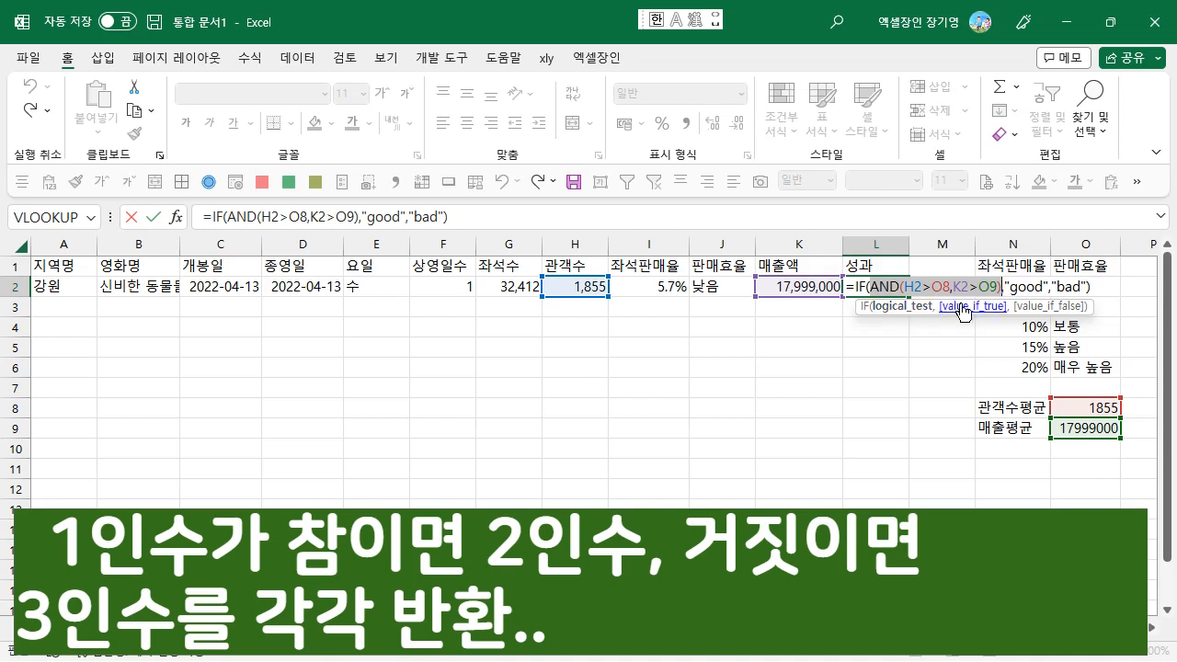
left_click(971, 307)
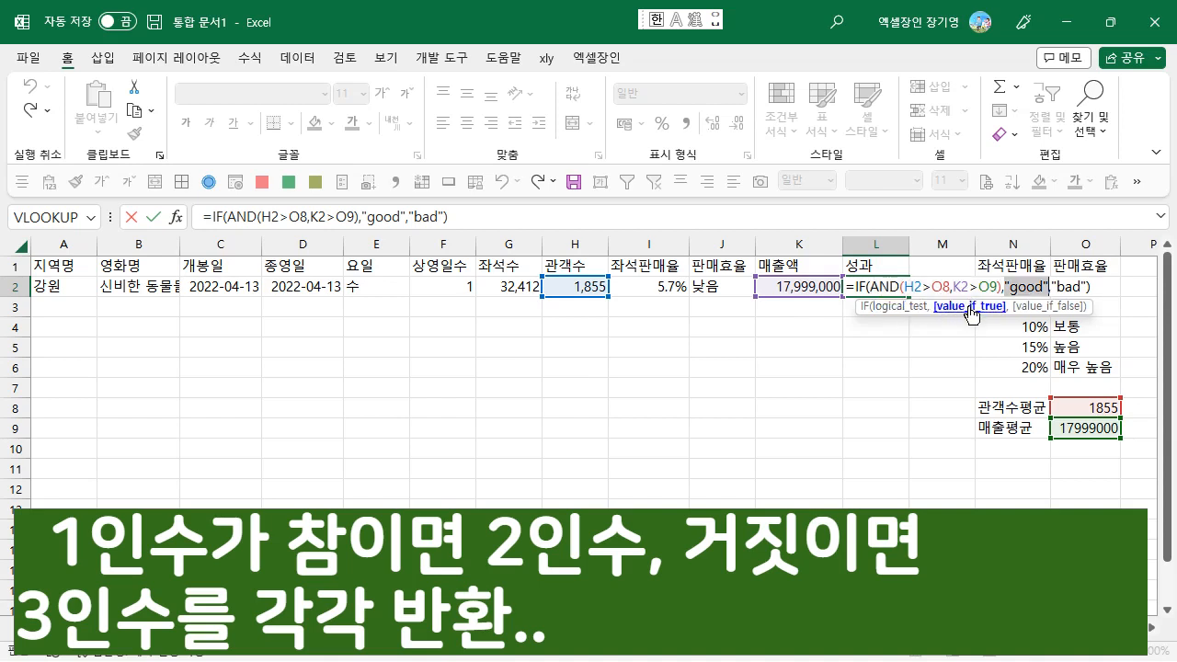
left_click(1038, 307)
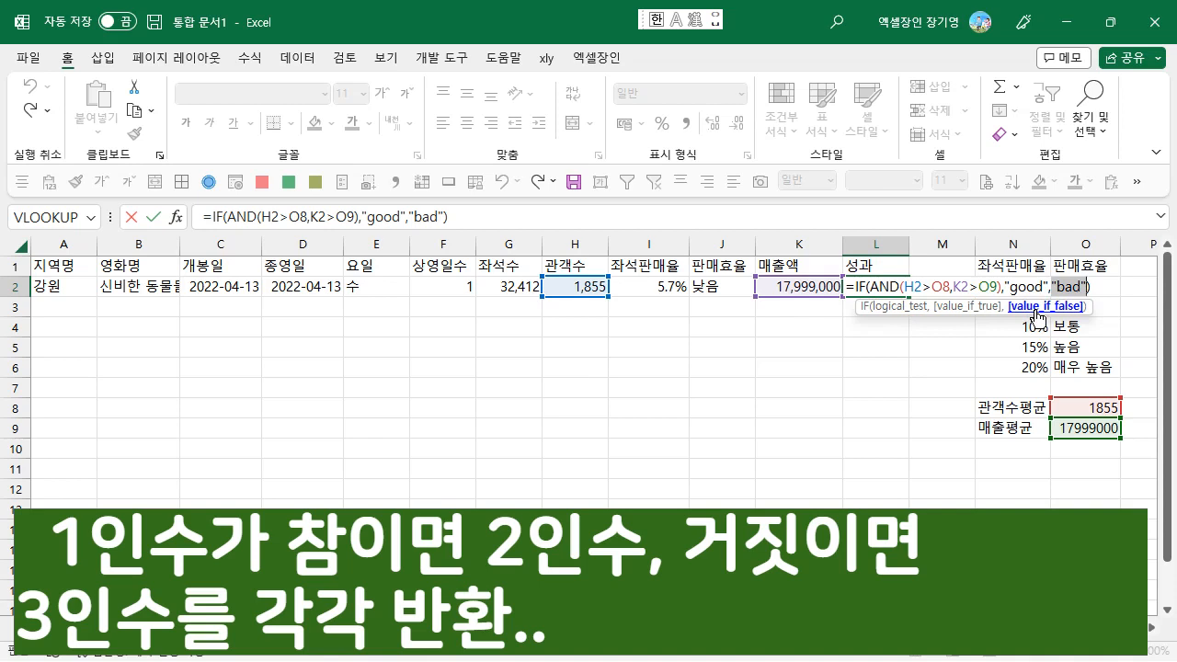
left_click(887, 308)
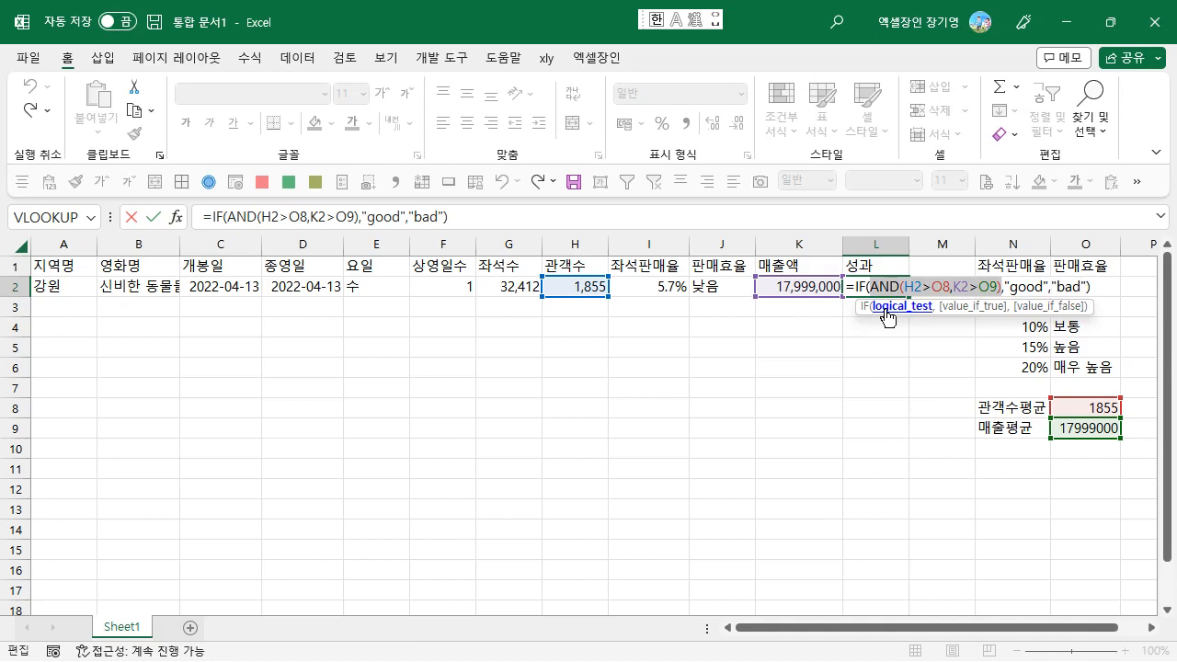
key("Return")
key("Up")
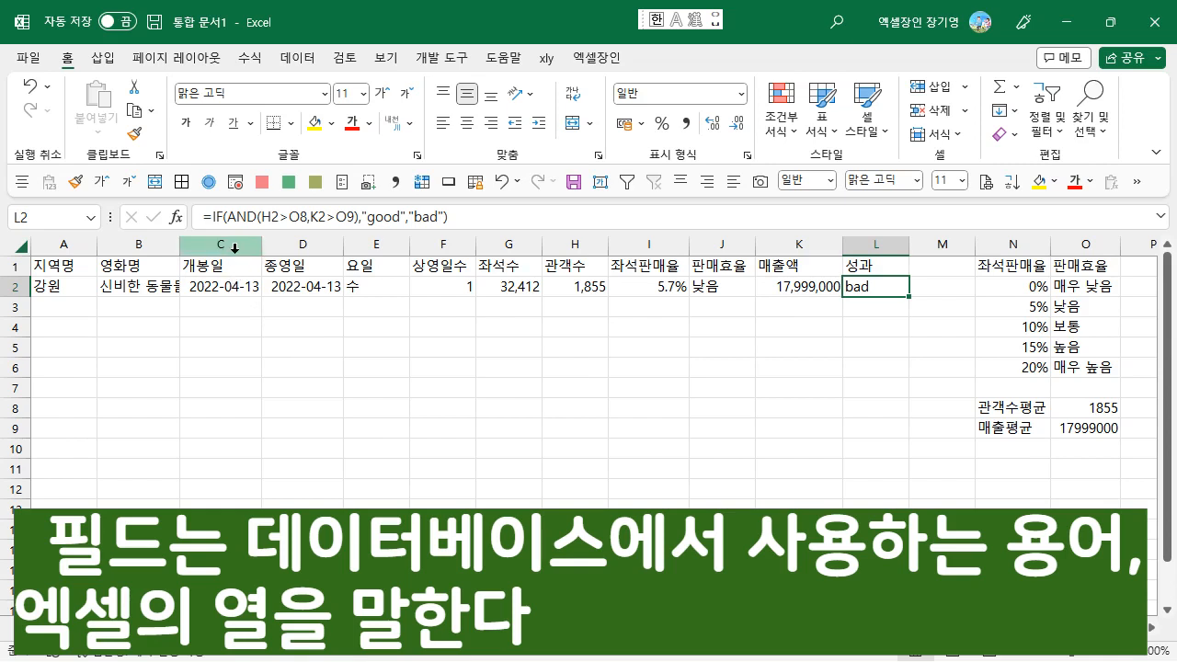
- Center the contents of columns C to E, covering the opening date, closing date and weekday
left_click_drag(234, 247, 384, 250)
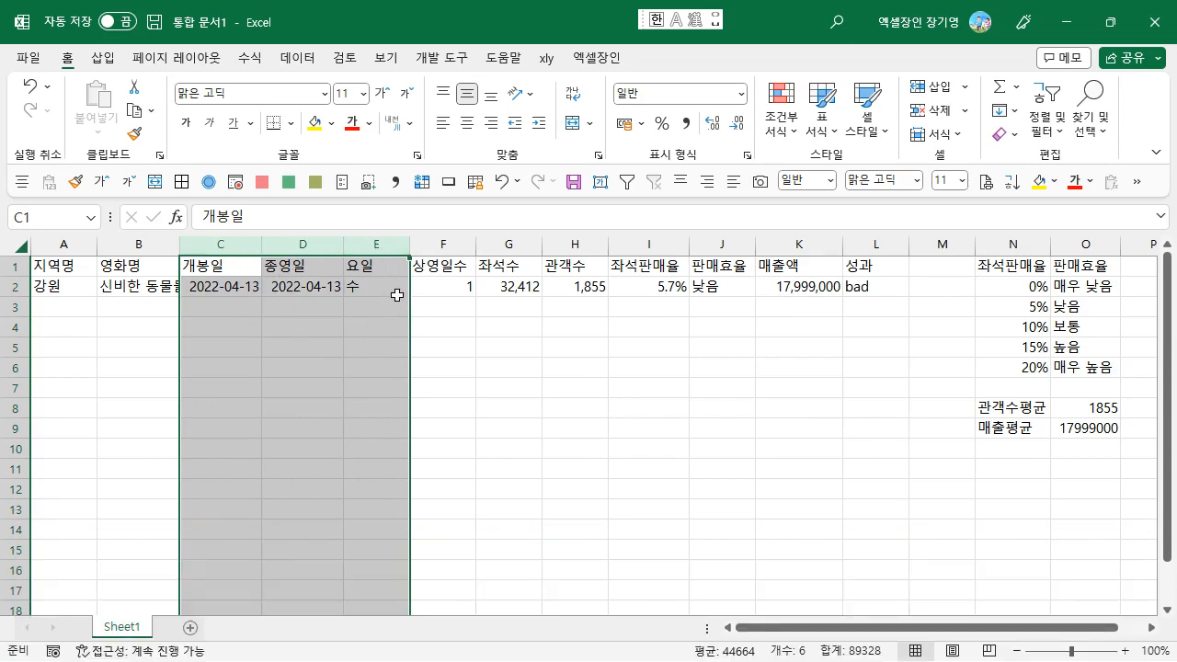
left_click(468, 128)
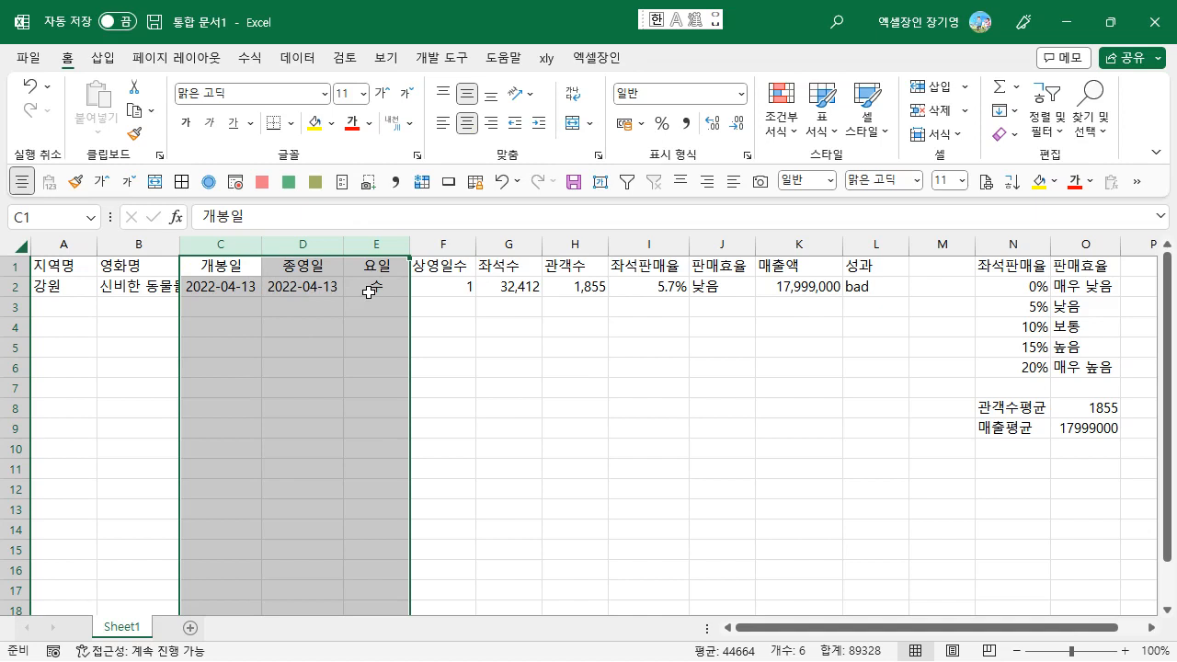
left_click(248, 287)
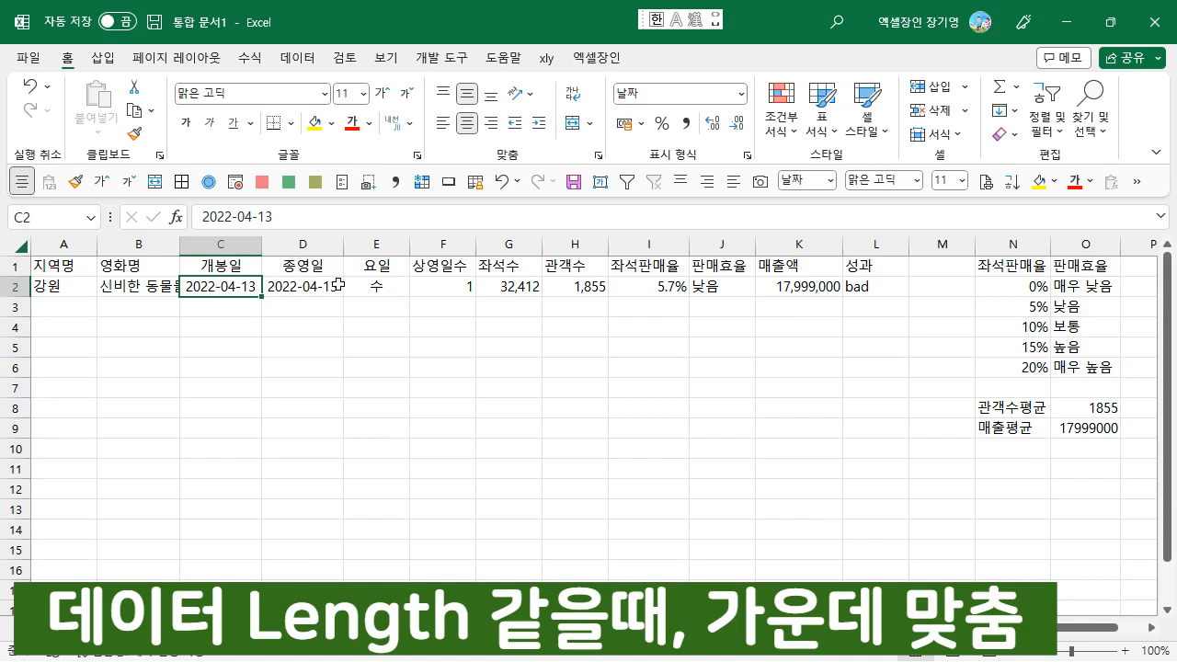
- Rename the second worksheet as 판매율표
left_click(1028, 265)
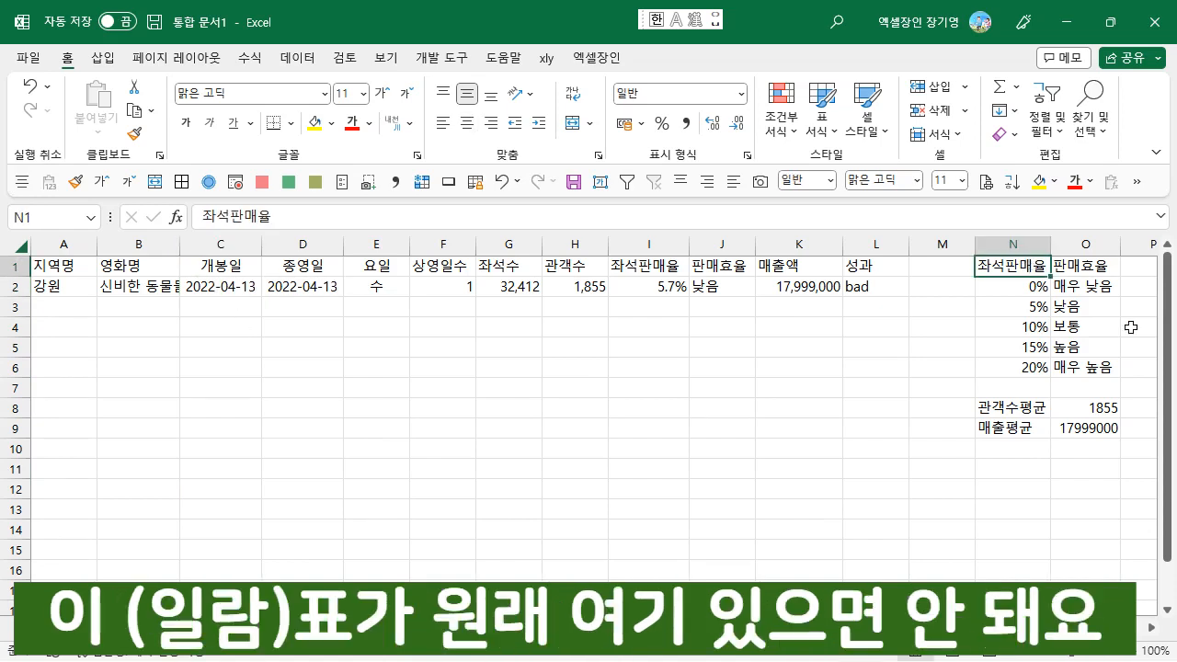
left_click_drag(1011, 266, 1085, 367)
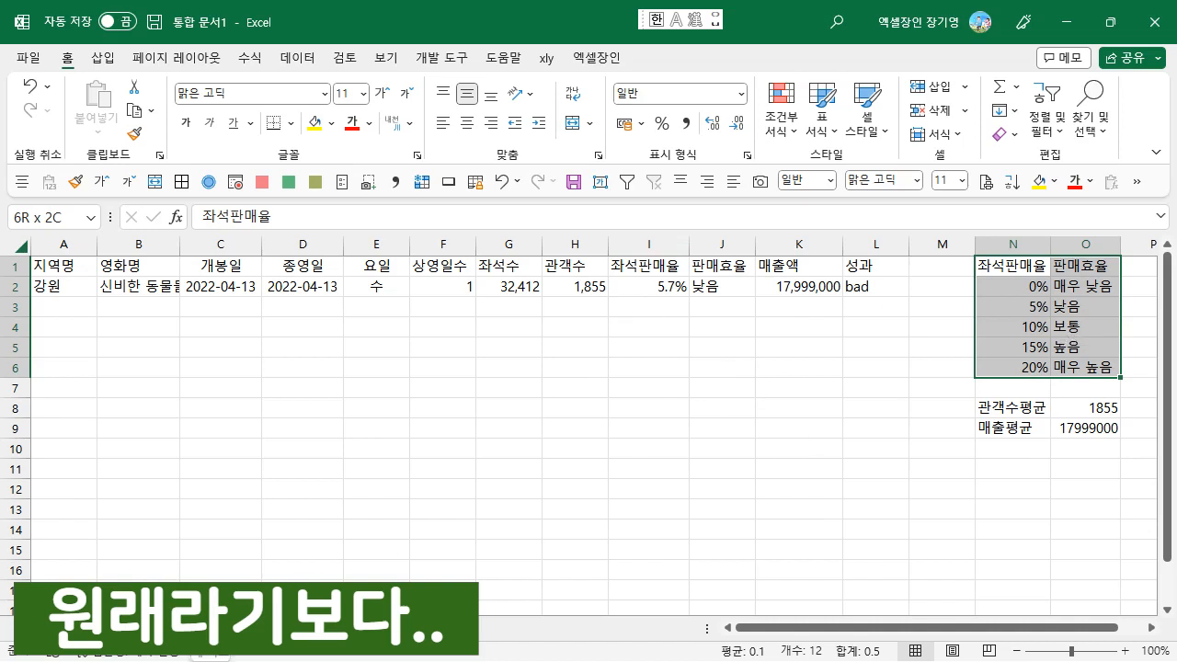
left_click(183, 627)
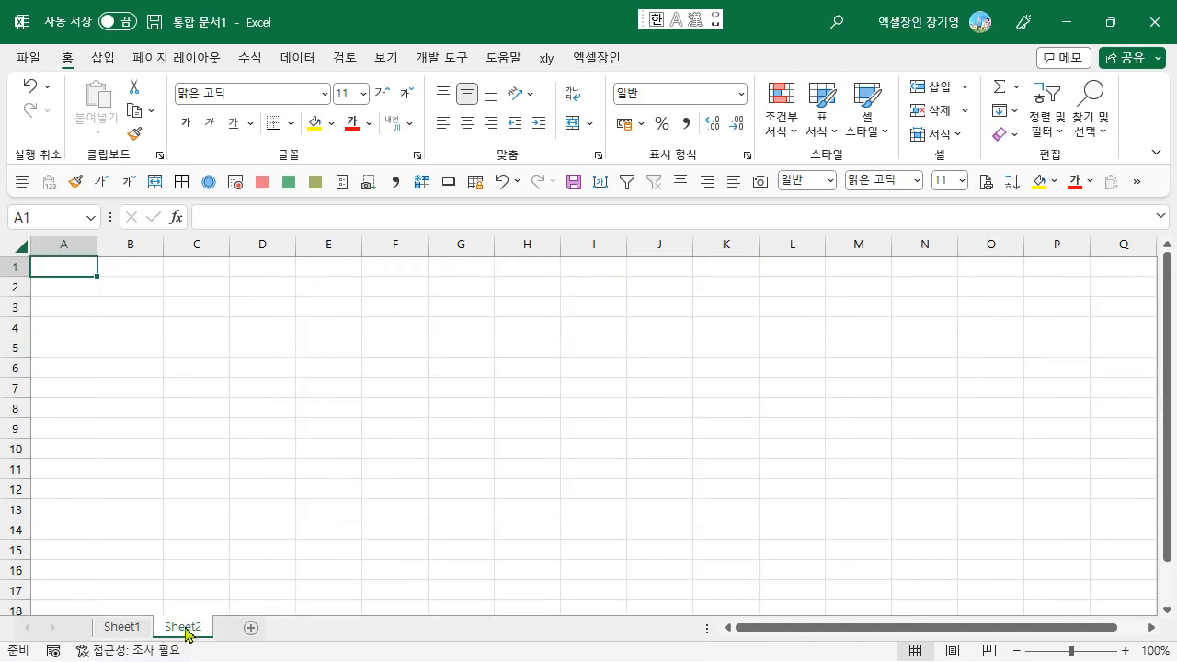
double_click(184, 628)
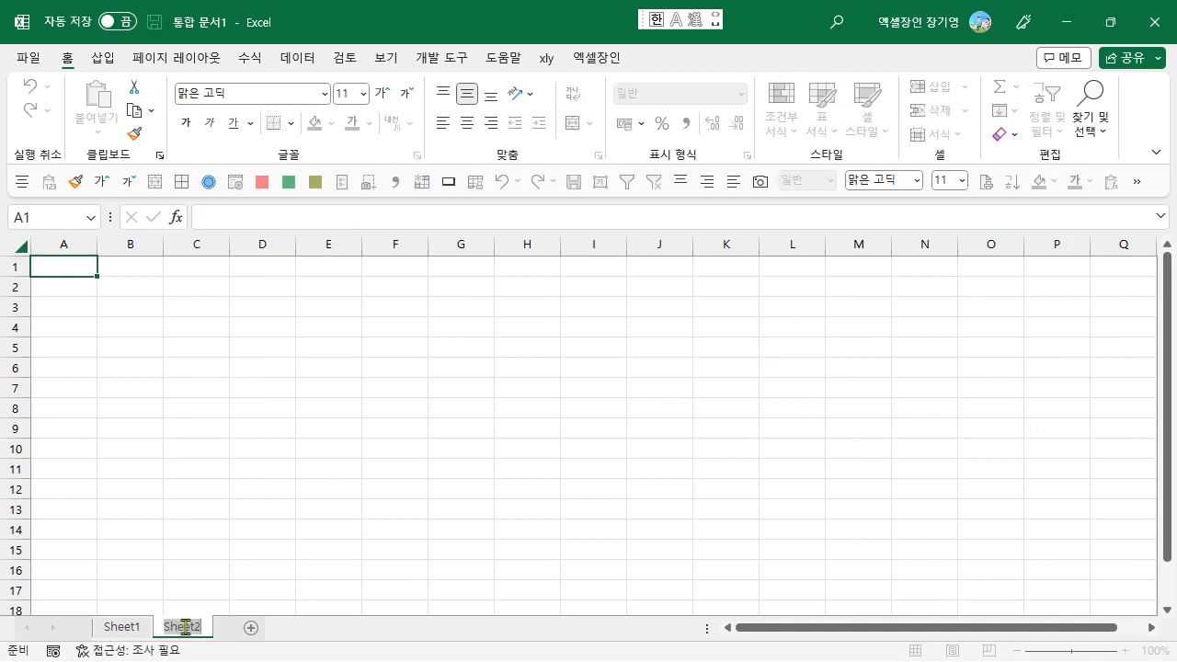
key("BackSpace")
type("판매")
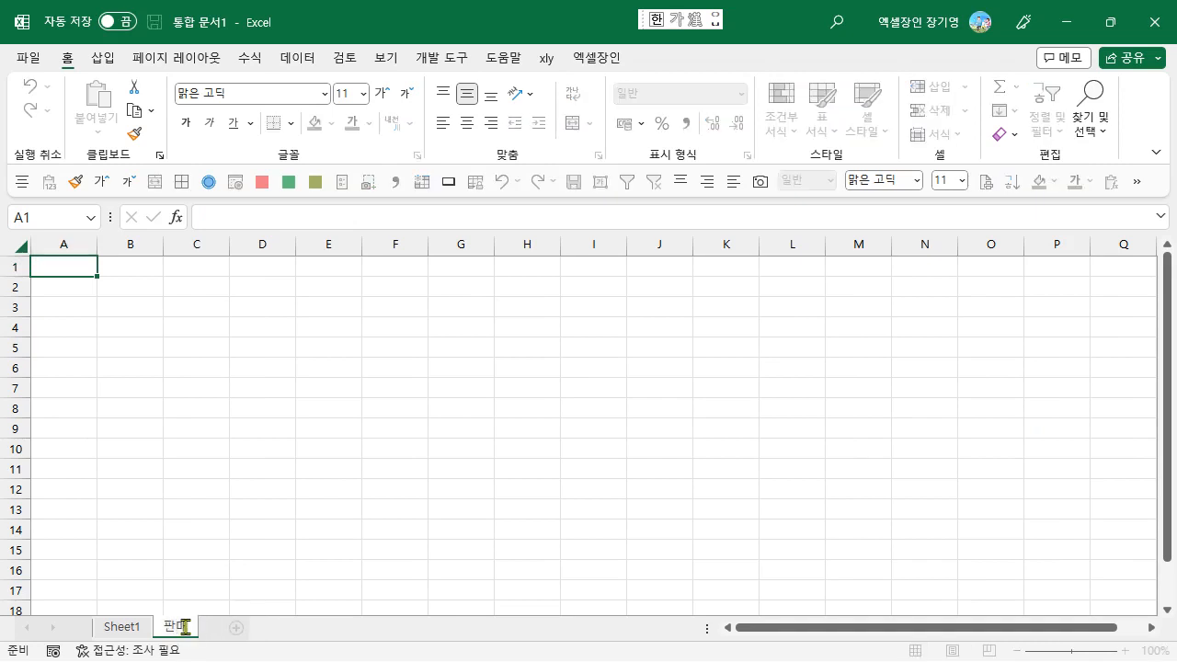
type("율표")
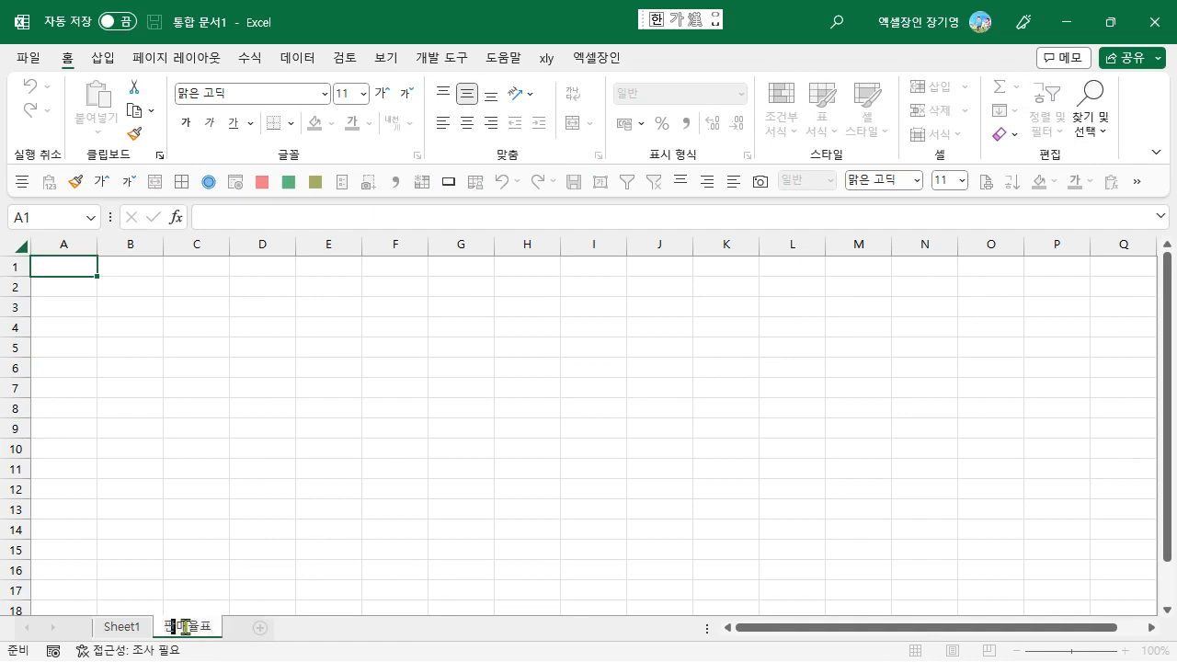
key("Return")
- Move the sales-rate lookup table in N1:O6 of Sheet1 to cell A1 of the 판매율표 sheet
left_click(133, 635)
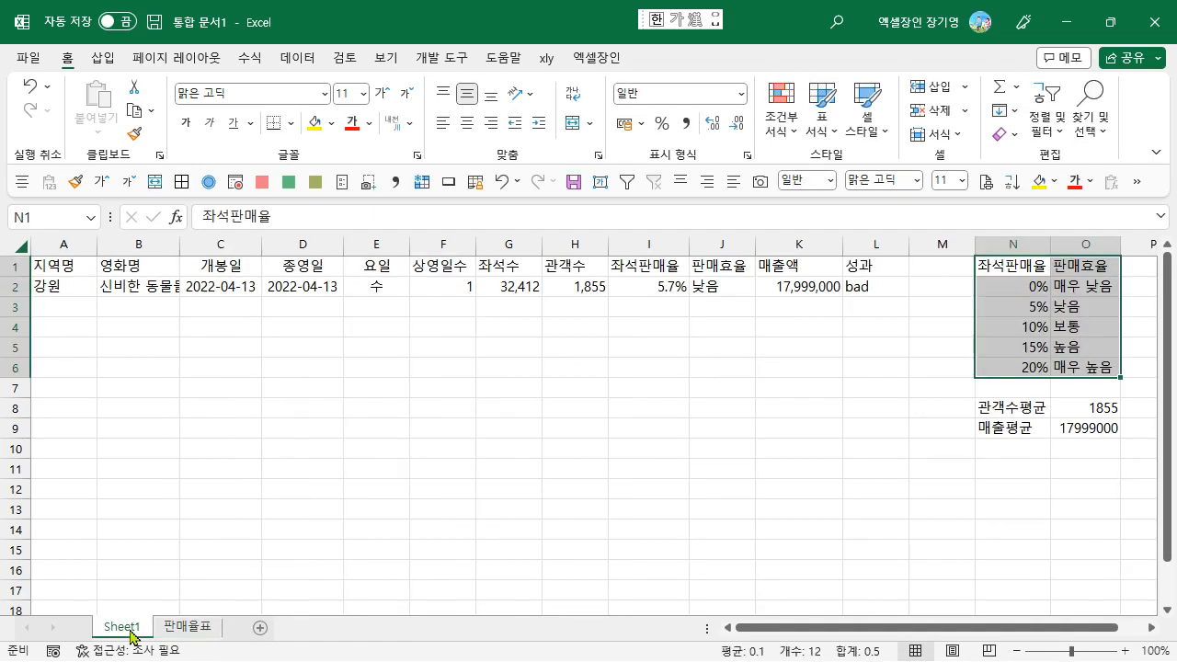
key("ctrl+x")
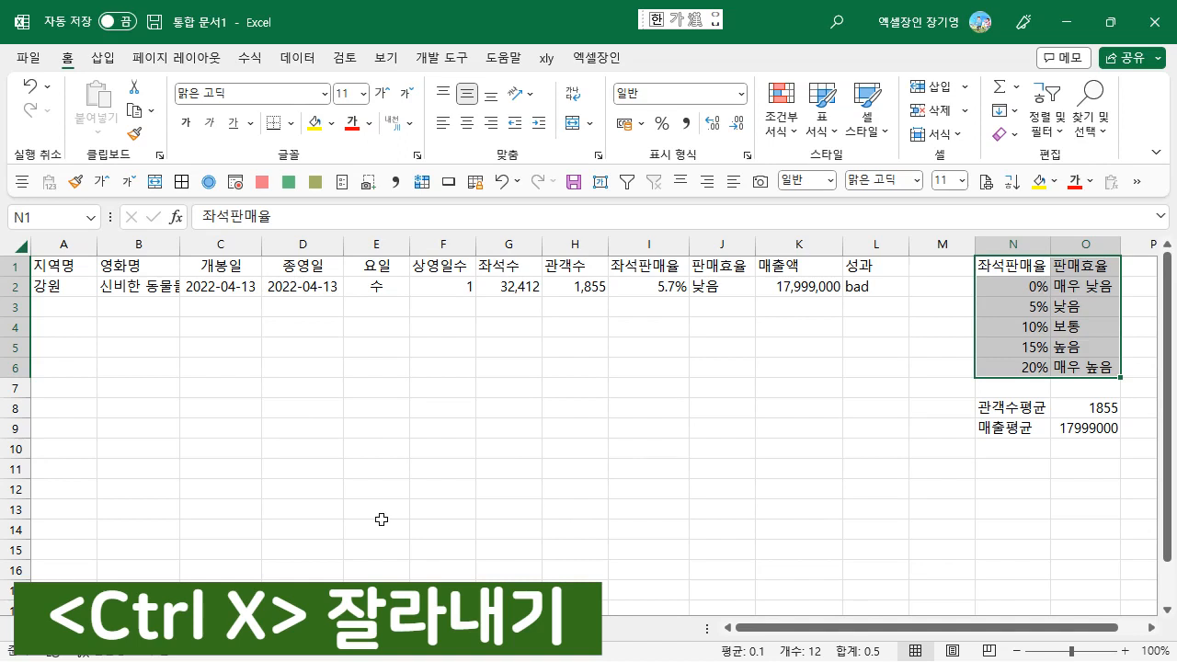
right_click(1048, 298)
left_click(965, 109)
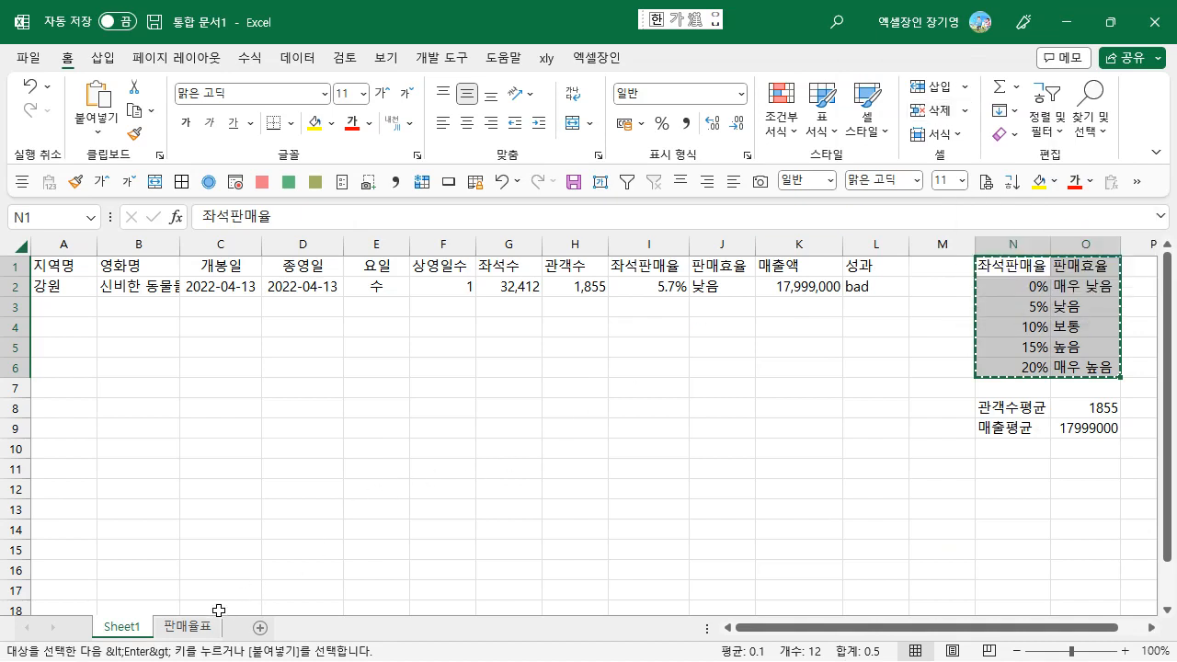
left_click(190, 631)
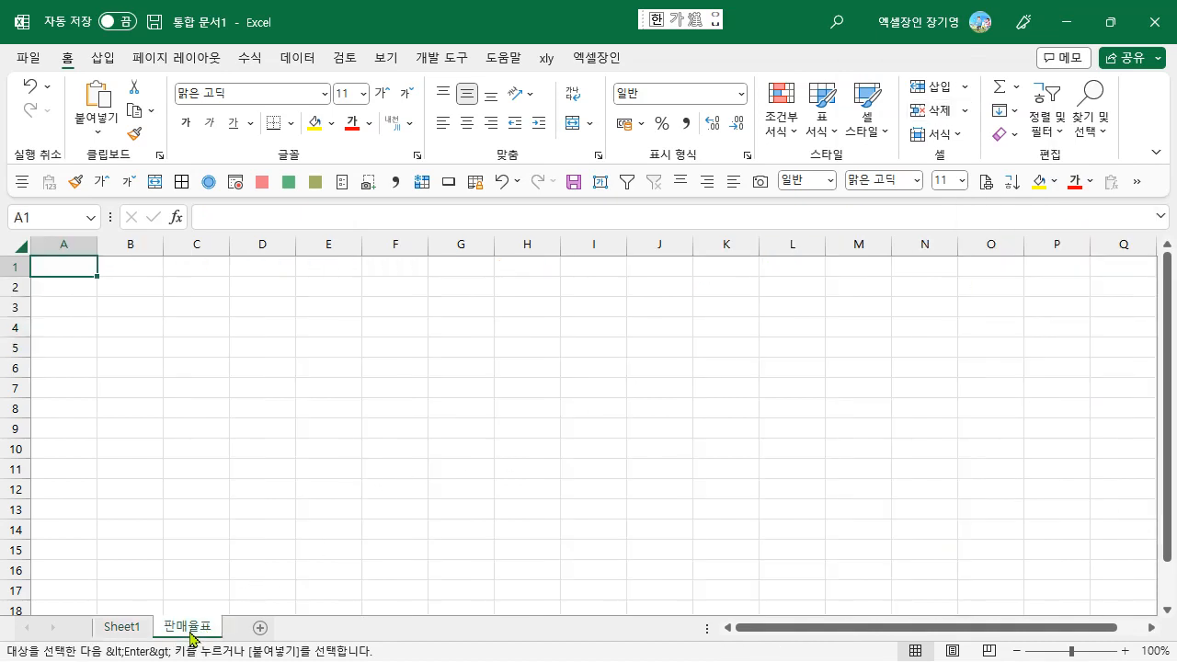
key("Return")
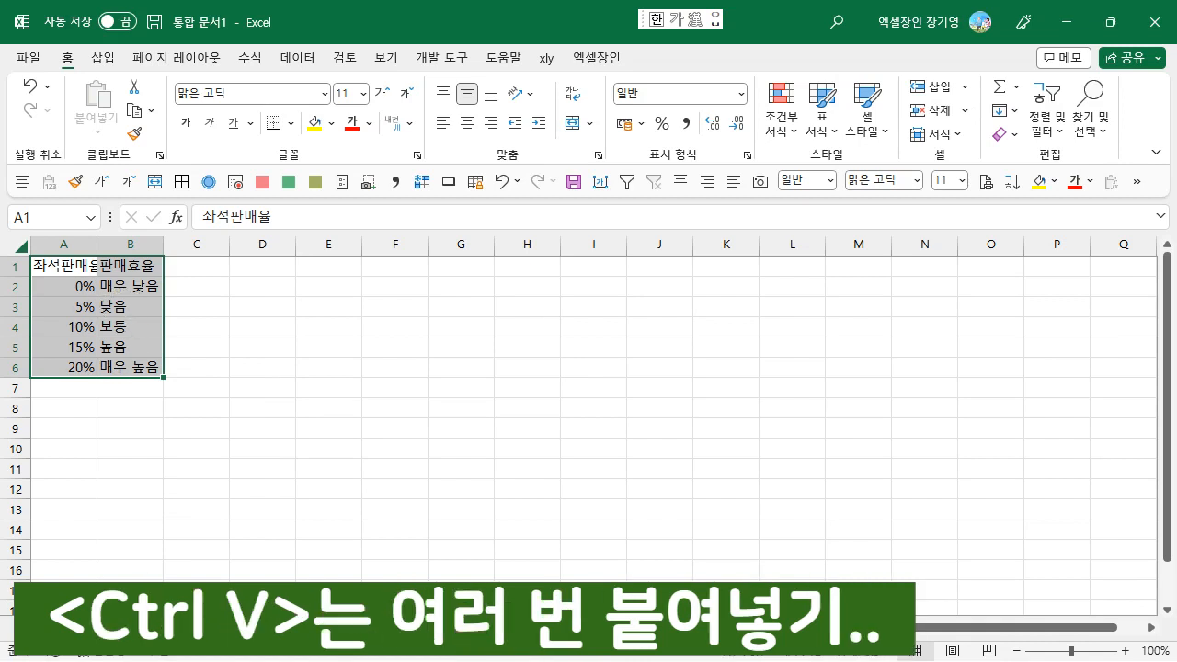
- Inspect the lookup range in the VLOOKUP formula of J2 on Sheet1, leaving the formula as it is
left_click(100, 628)
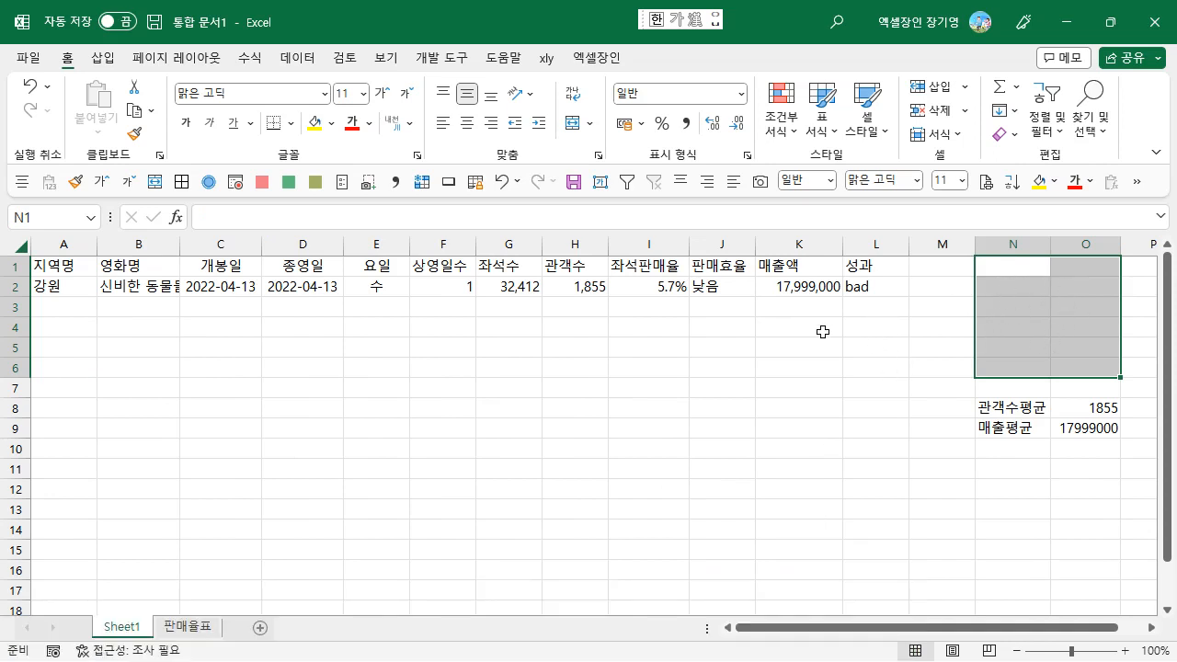
left_click(726, 289)
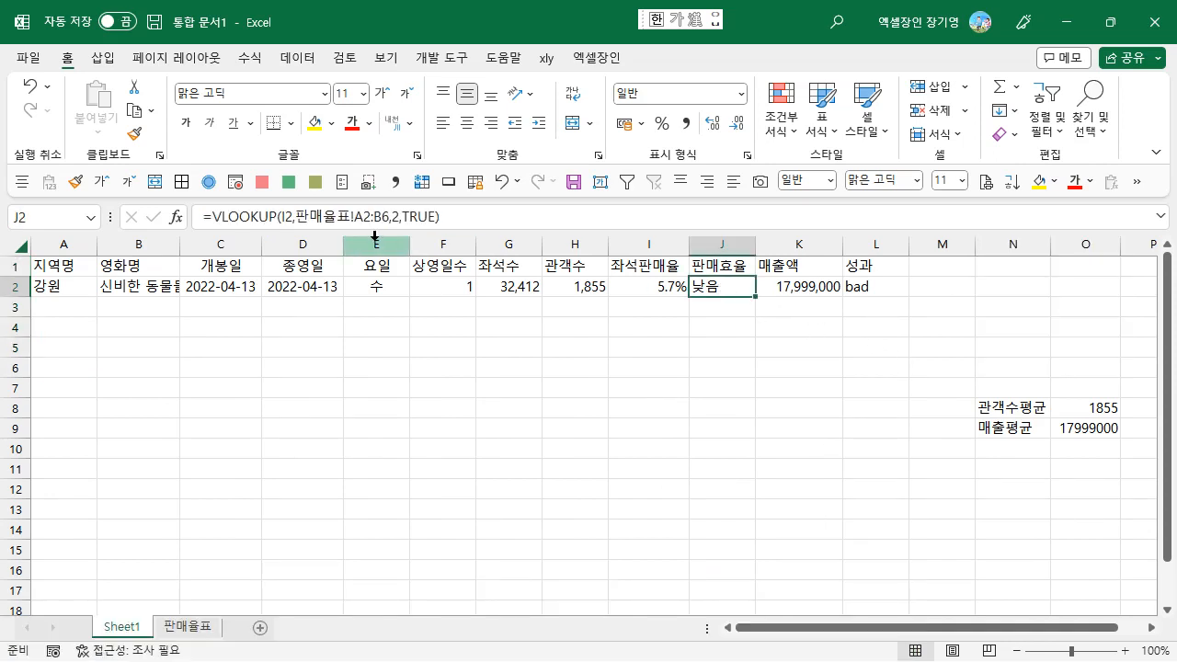
left_click(337, 224)
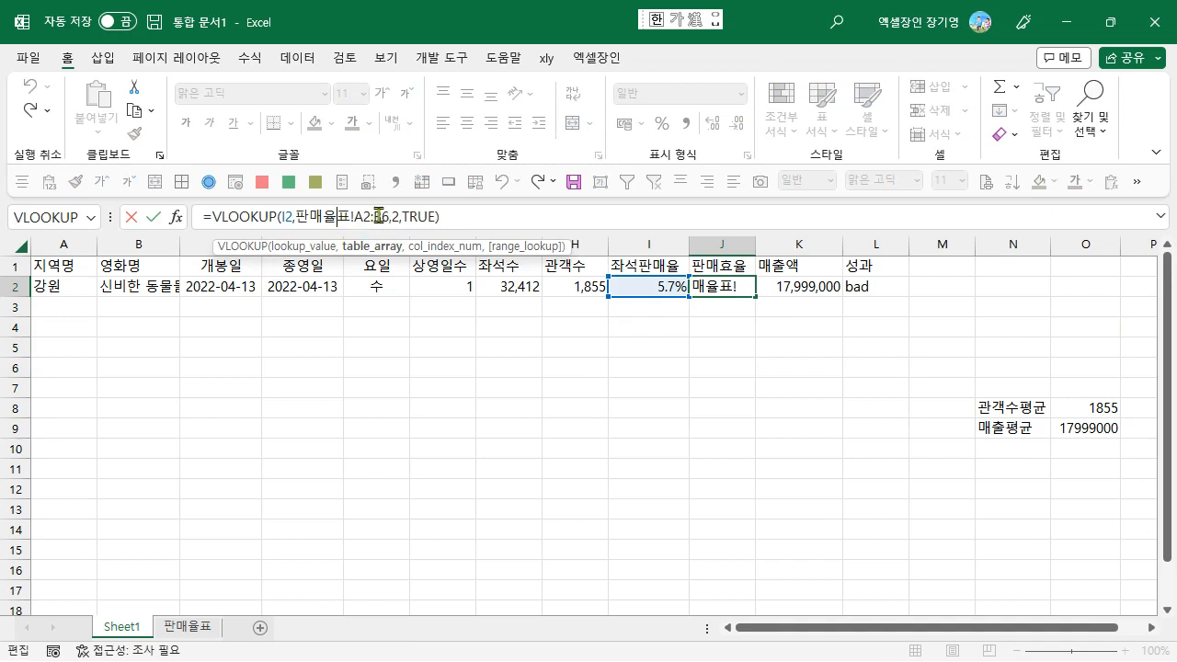
left_click(376, 217)
key("Escape")
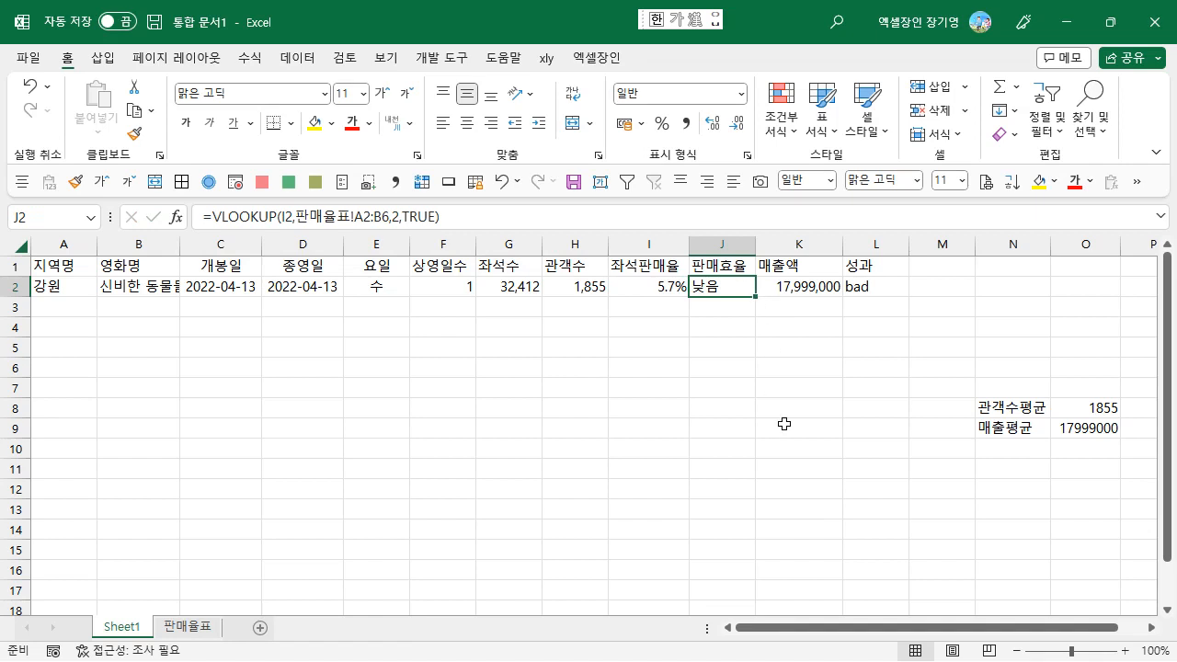
- Try copying the VLOOKUP formula from J2 down to J3 and check the lookup range in the copy
left_click_drag(755, 296, 755, 309)
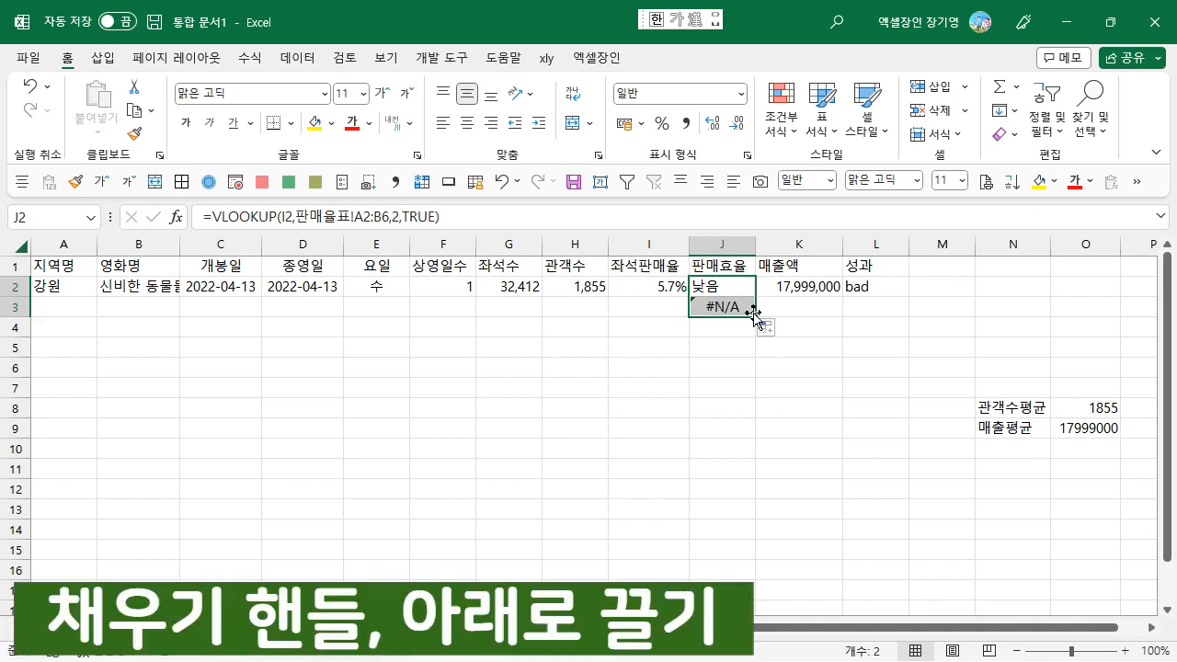
left_click(726, 306)
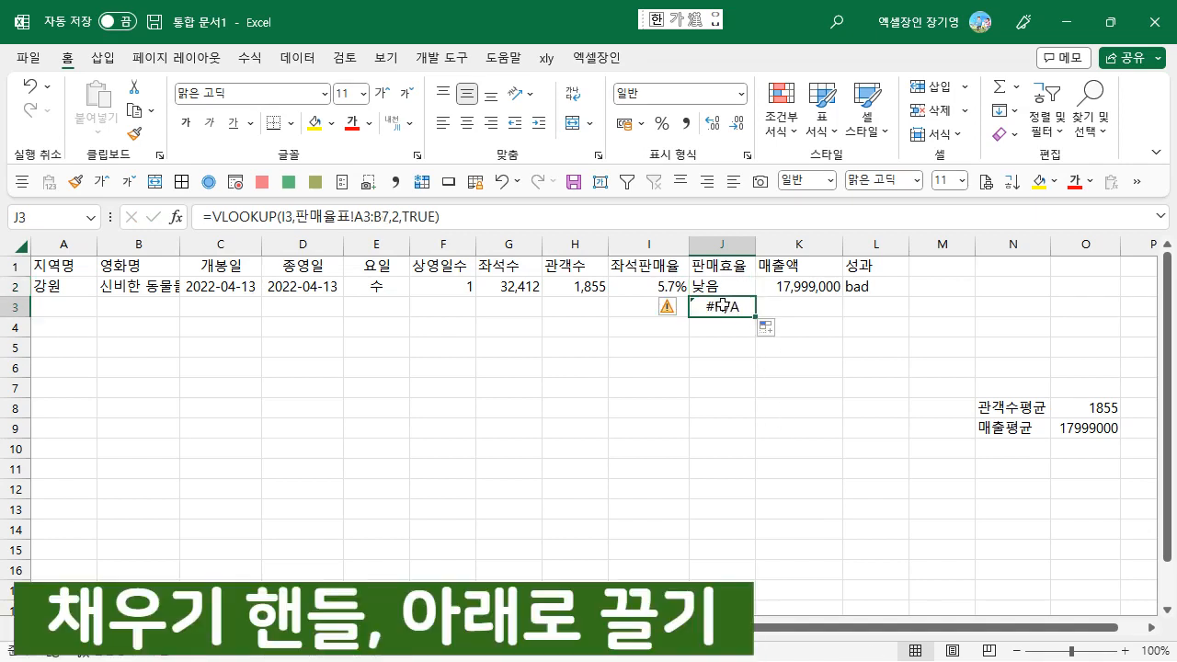
left_click(362, 217)
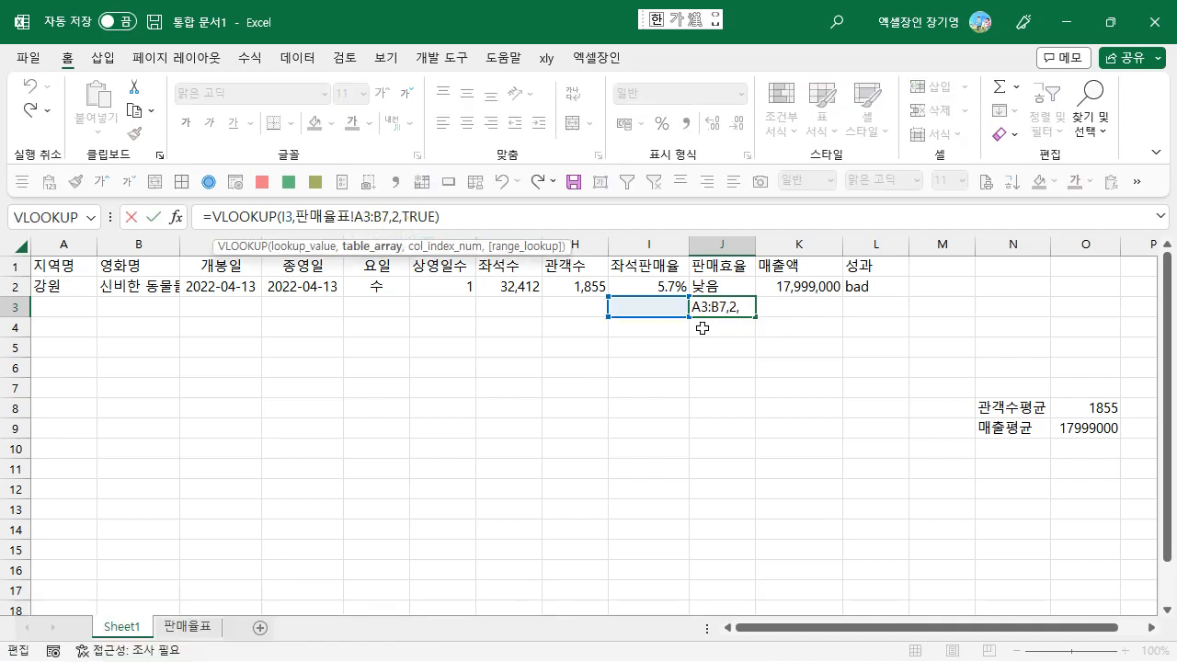
key("Escape")
- Make the lookup range in J2's VLOOKUP formula absolute as 판매율표!$A$2:$B$6, cycling through the mixed and relative reference types
key("Up")
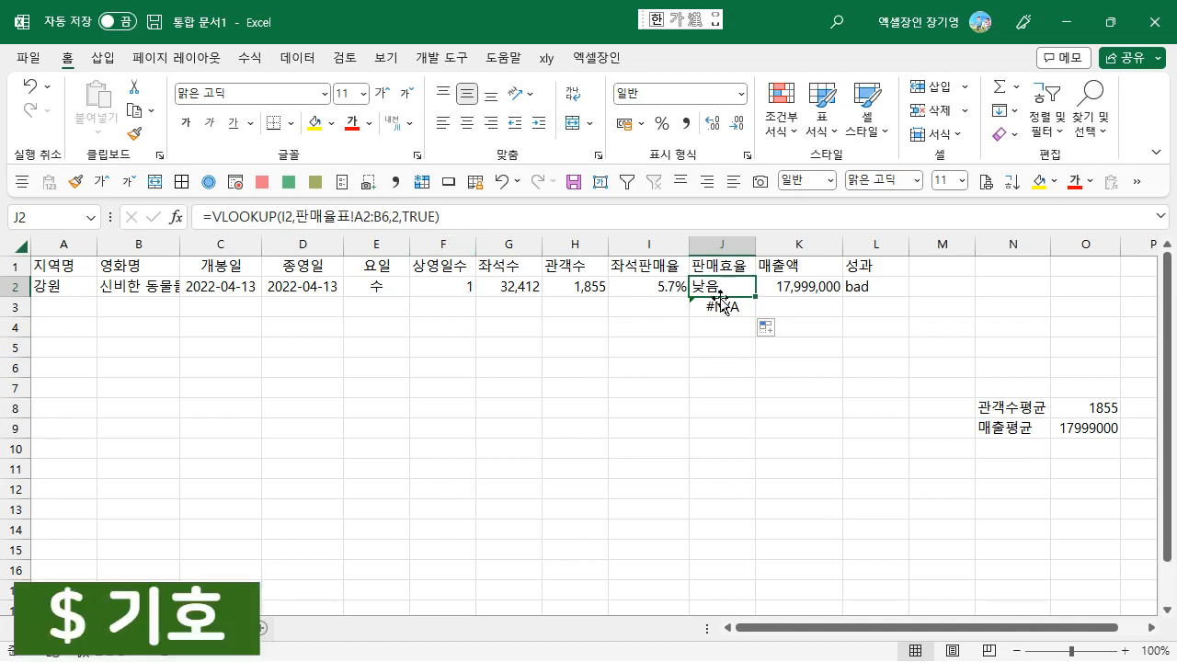
left_click(364, 217)
left_click_drag(365, 217, 380, 217)
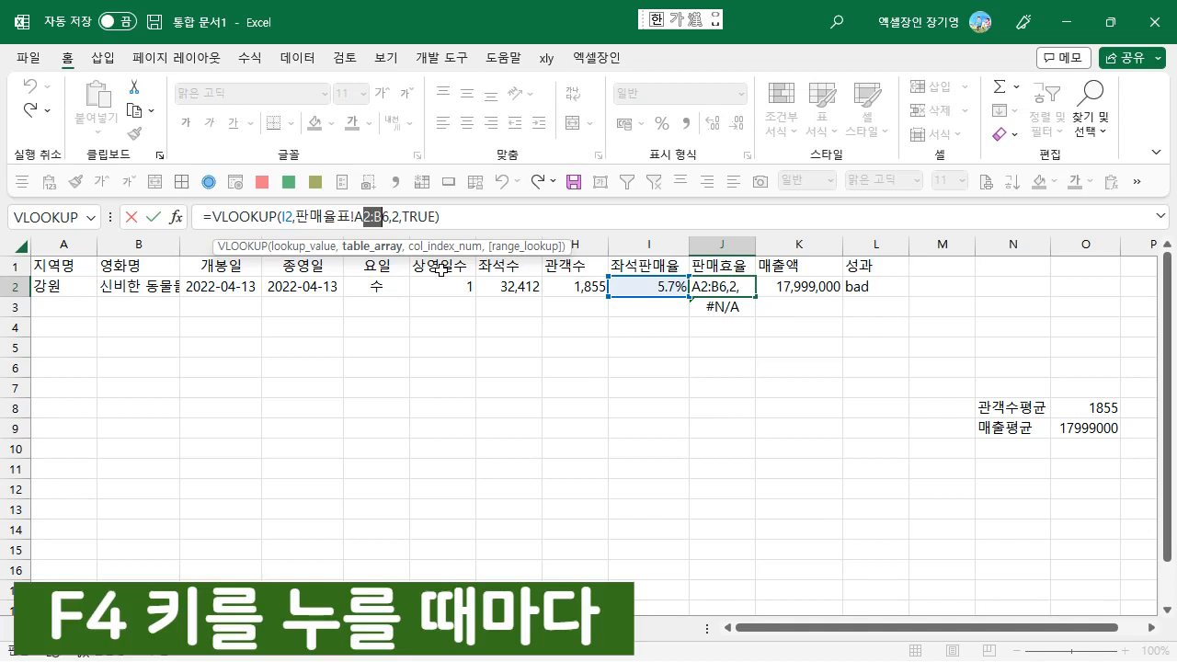
key("F4")
key("F4")
key("F4")
key("F4")
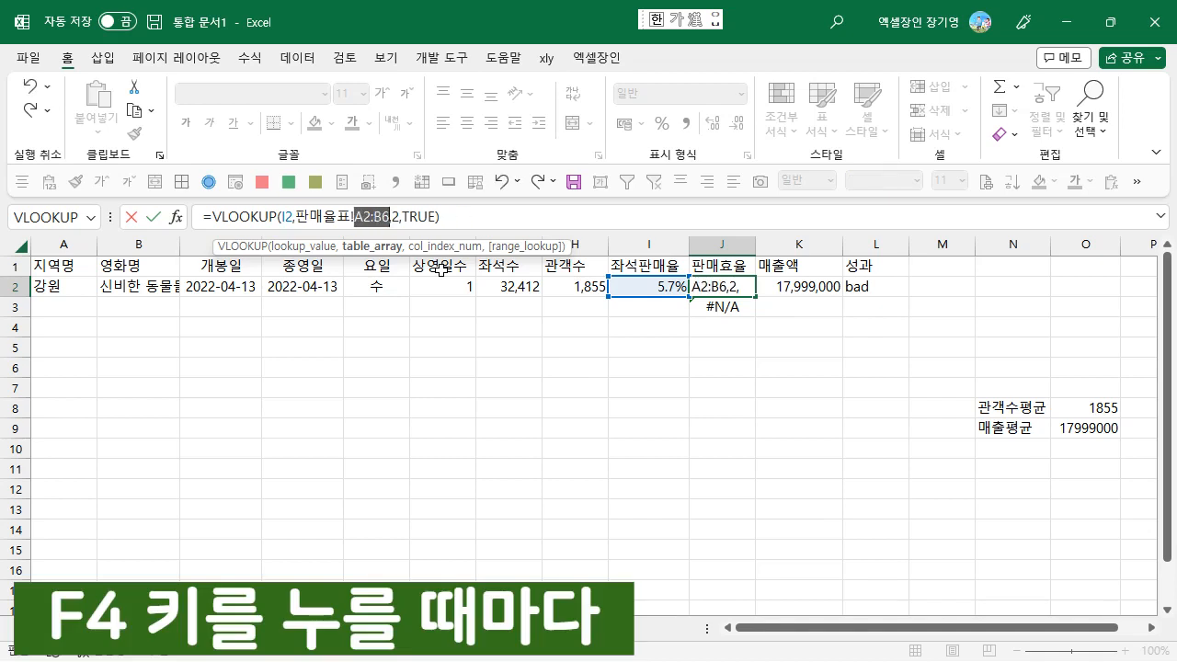
key("F4")
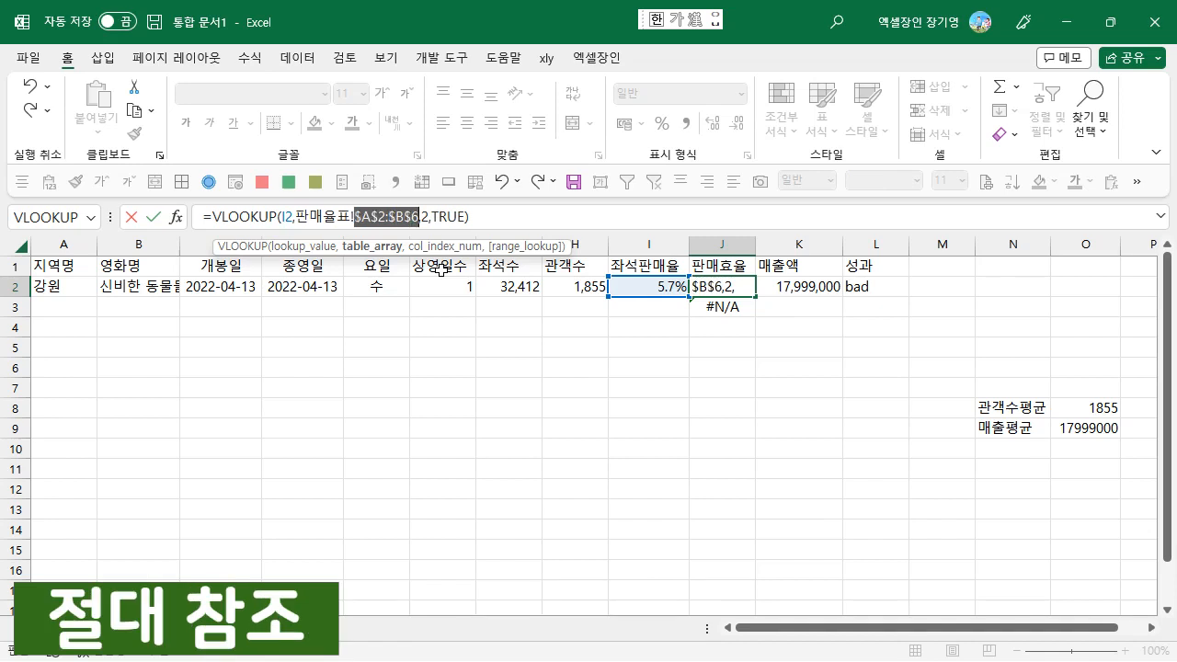
key("F4")
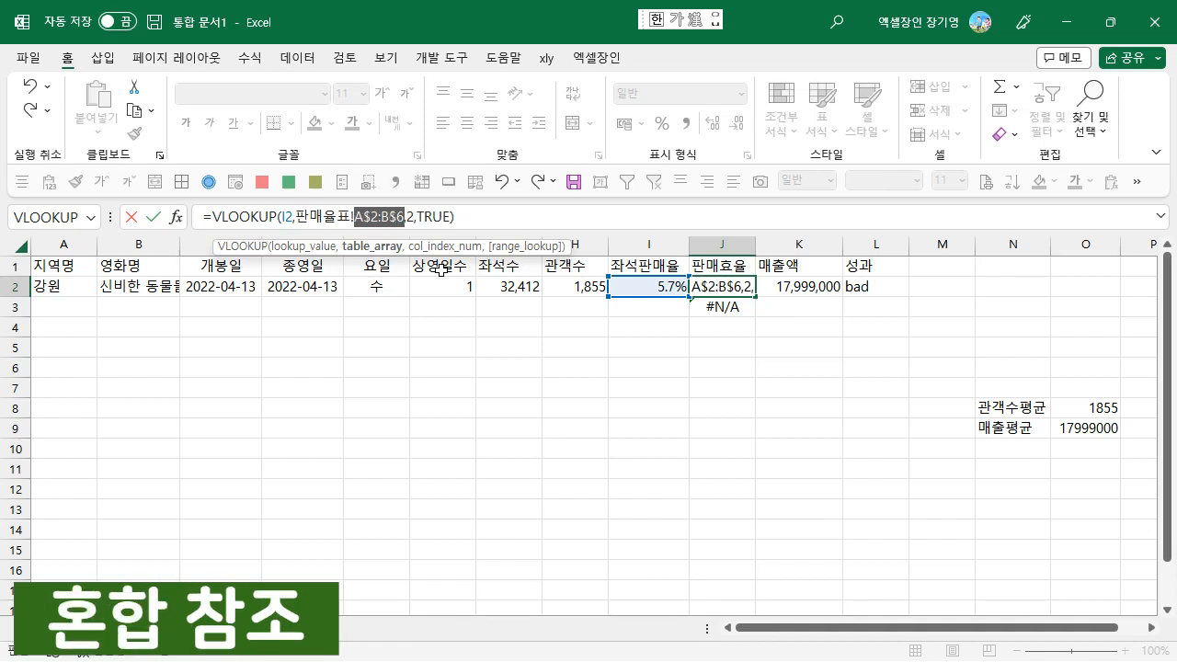
key("F4")
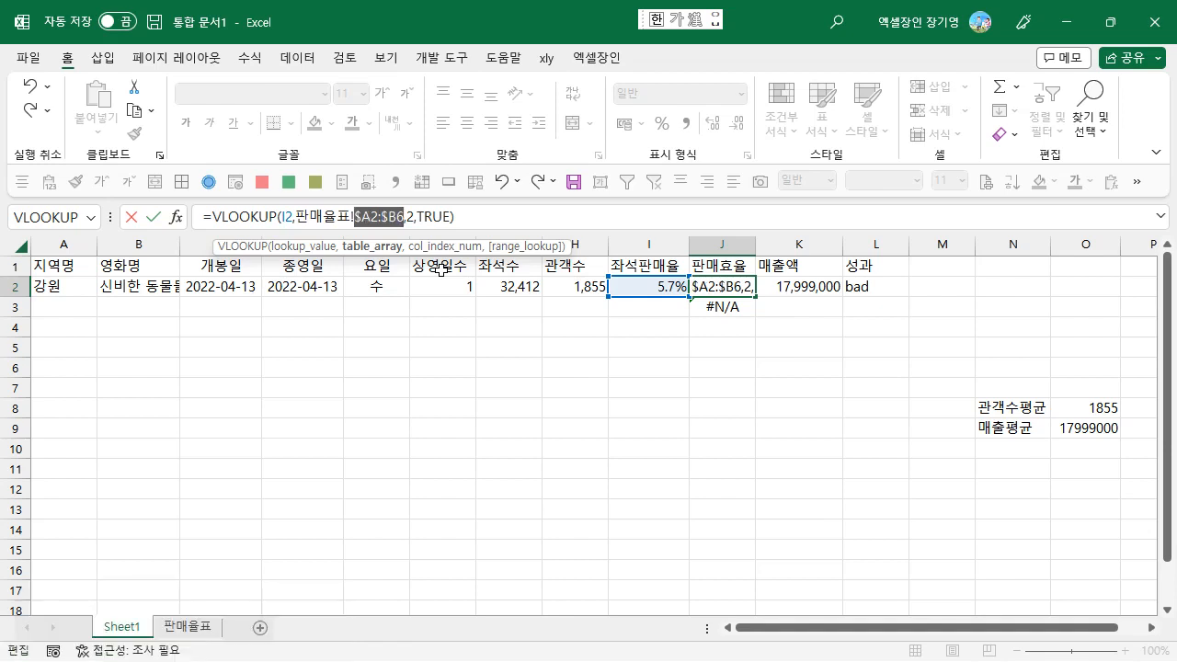
key("F4")
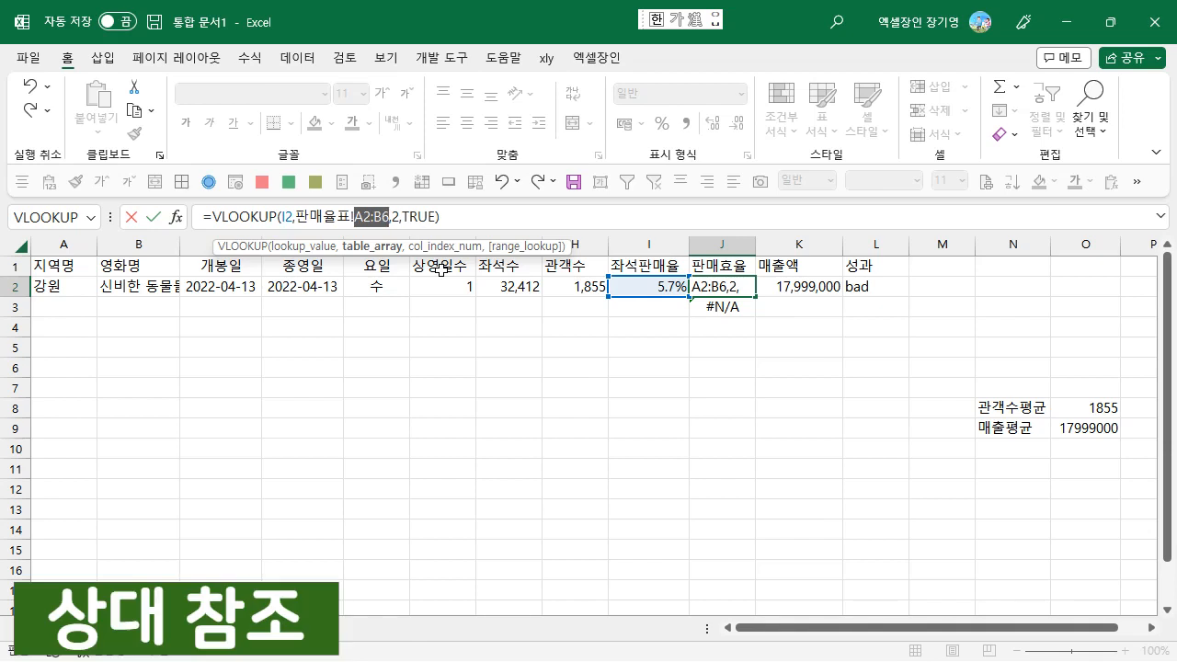
key("F4")
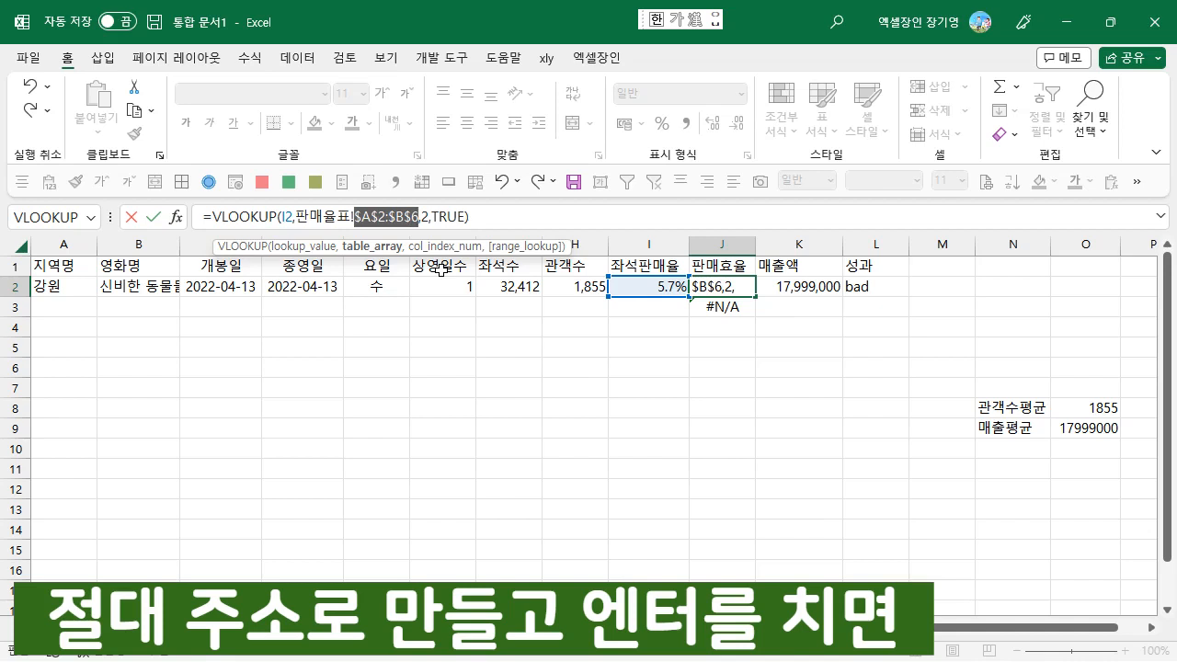
key("Return")
key("Up")
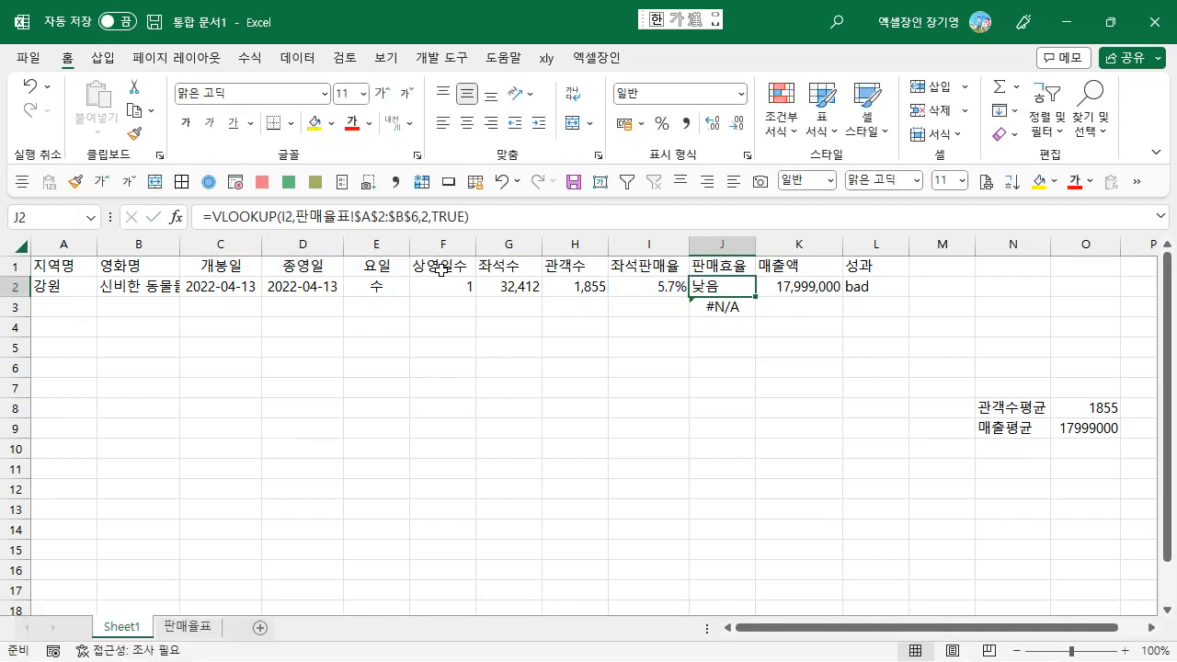
- Copy the J2 formula with the absolute range down to J3, check the copied formula, and undo the fills
key("shift+Down")
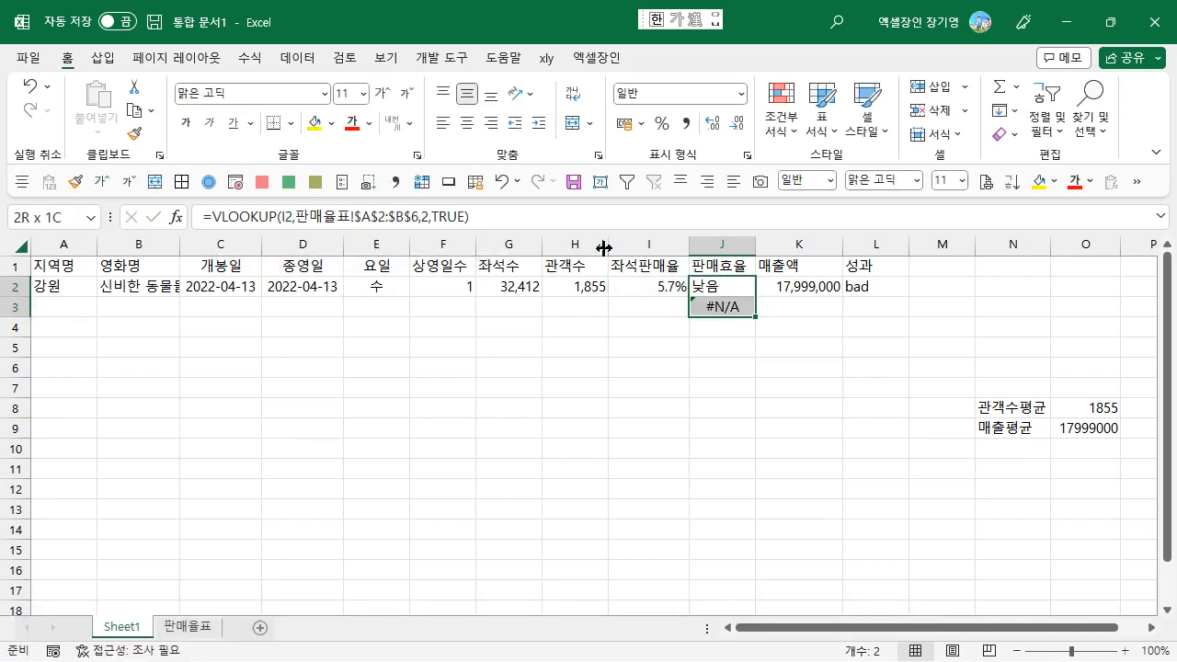
left_click(713, 290)
left_click_drag(755, 297, 756, 316)
left_click(733, 307)
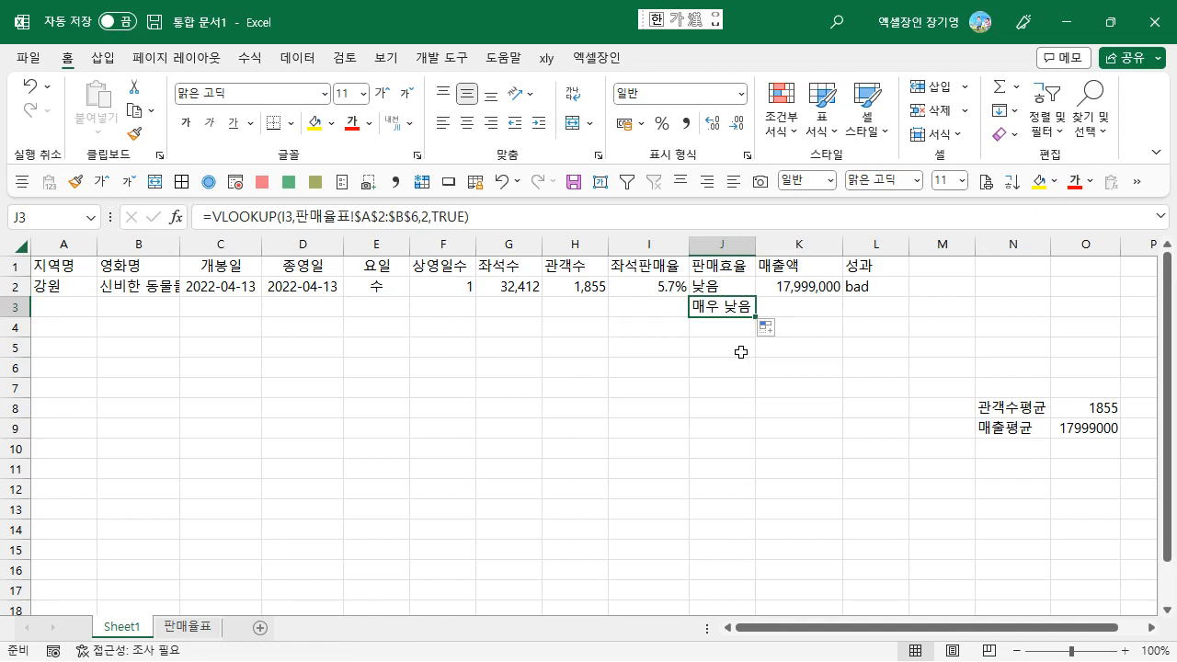
key("ctrl+z")
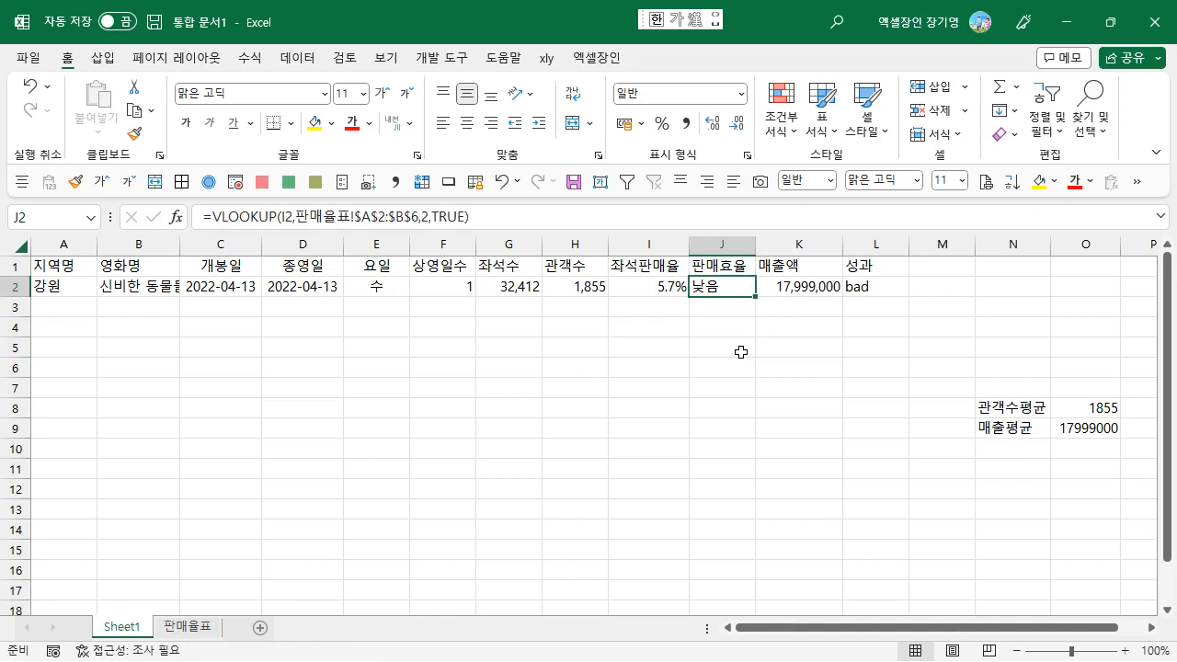
- Fill the J2 formula down into J3 with the Fill Down command, and clear J3 again
key("shift+Down")
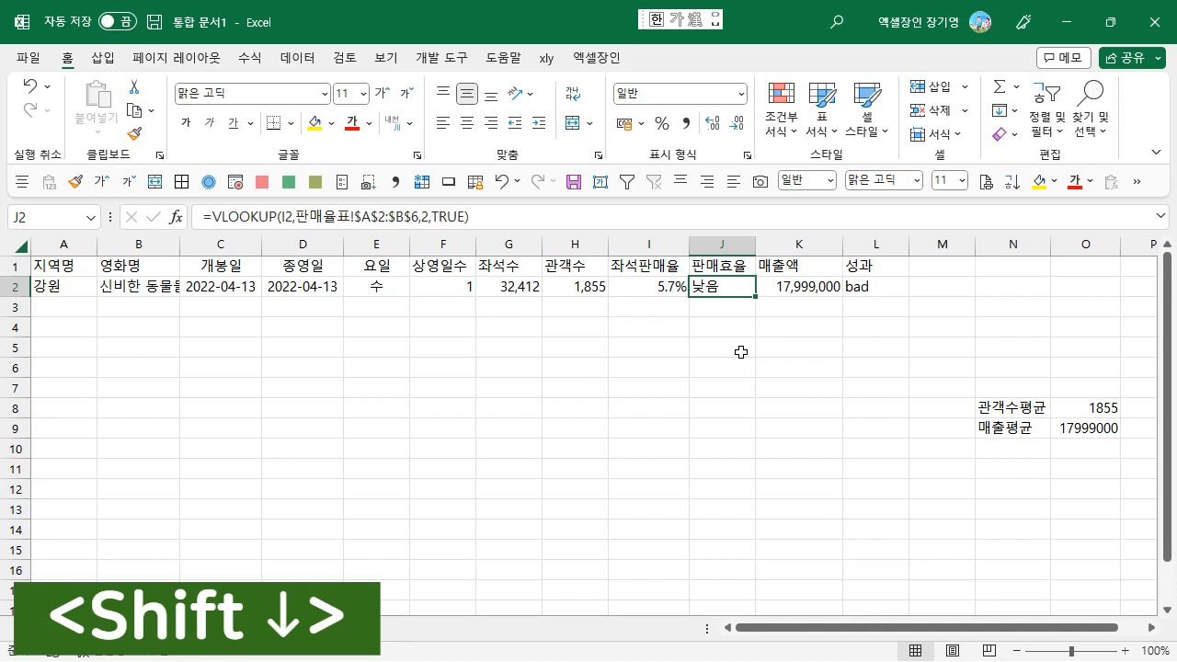
key("ctrl+d")
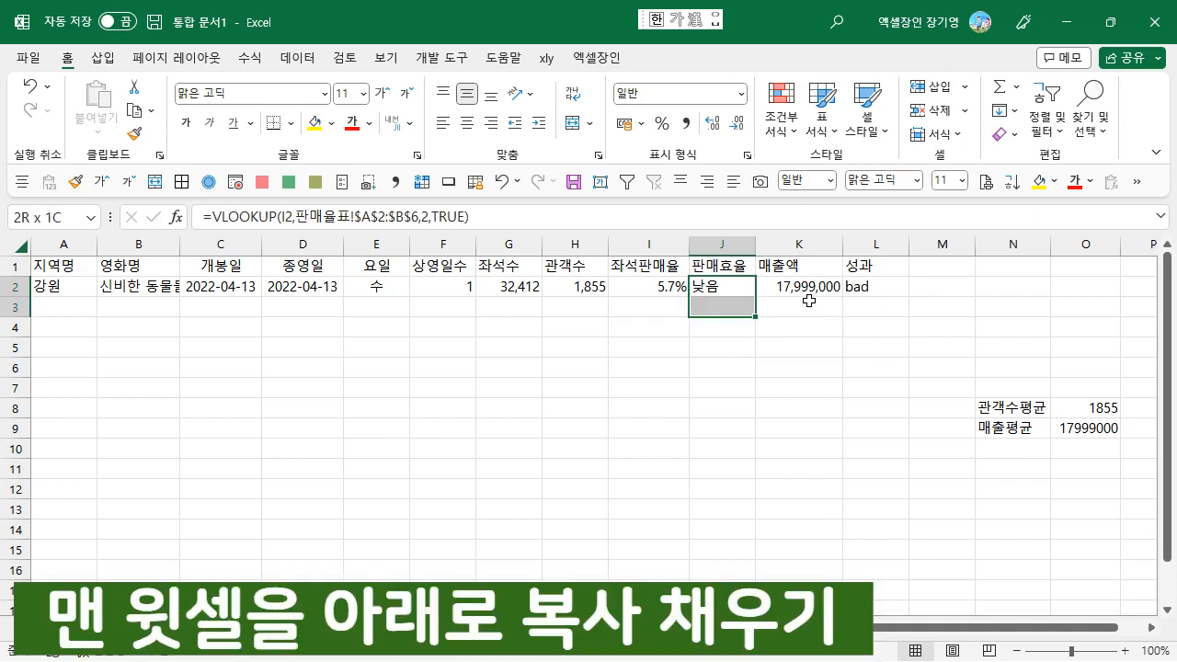
left_click(1015, 110)
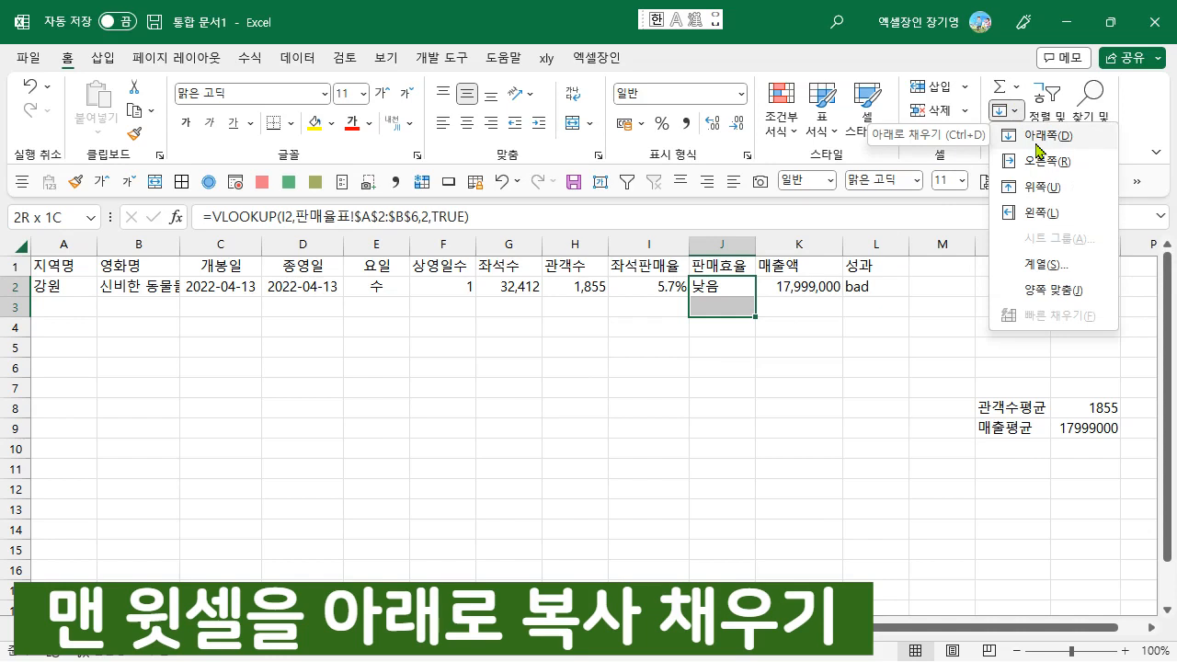
left_click(1037, 145)
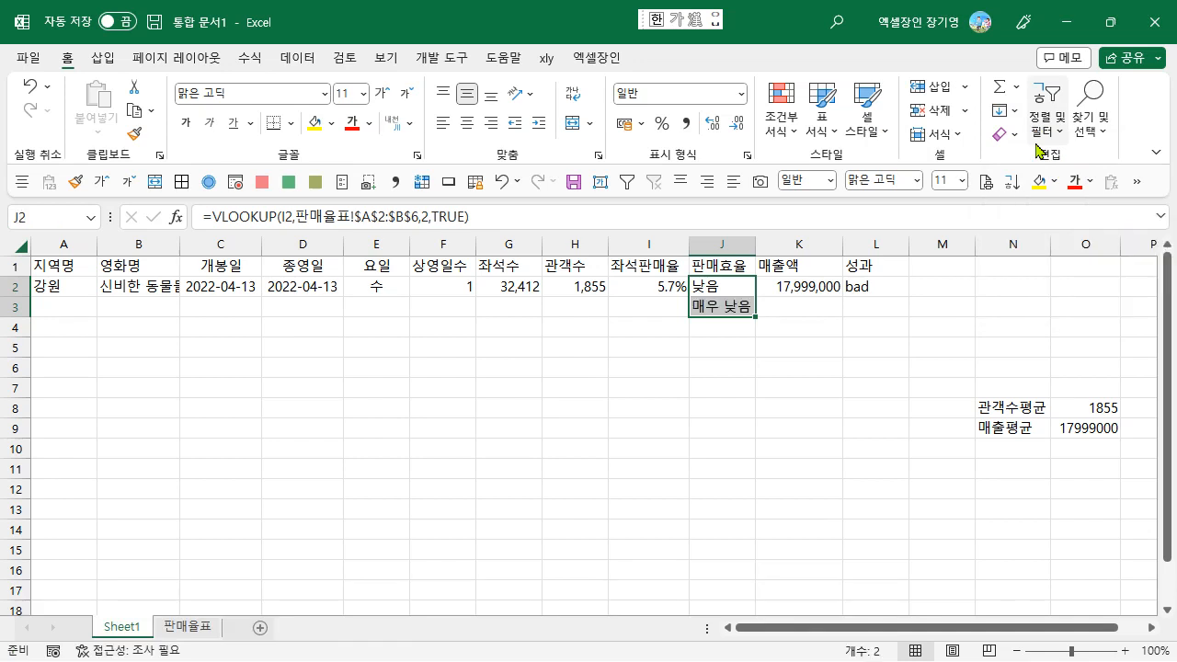
key("Down")
key("Delete")
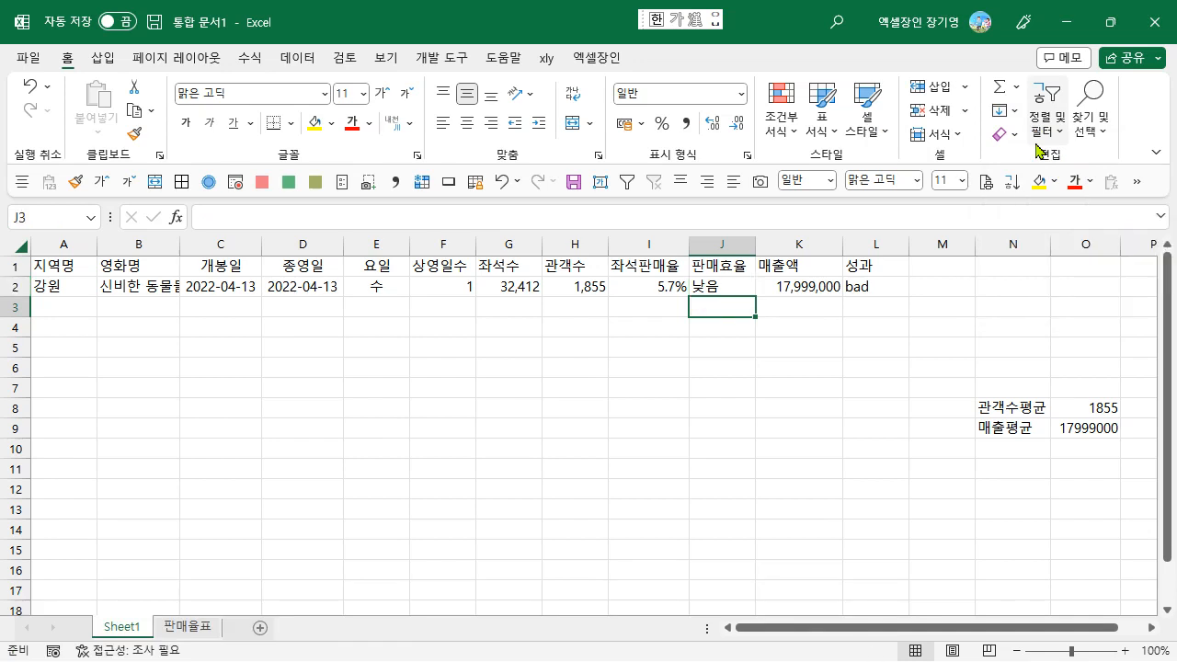
- Undo the clearing of J3 and clear the cell again
key("ctrl+z")
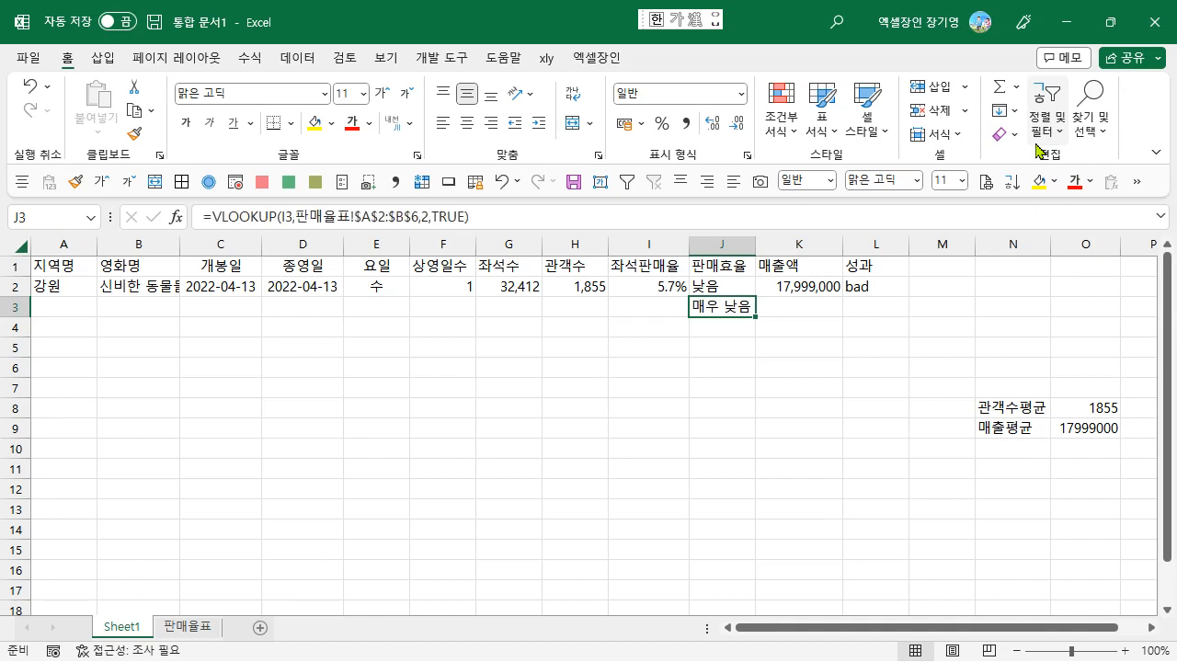
key("Delete")
key("Up")
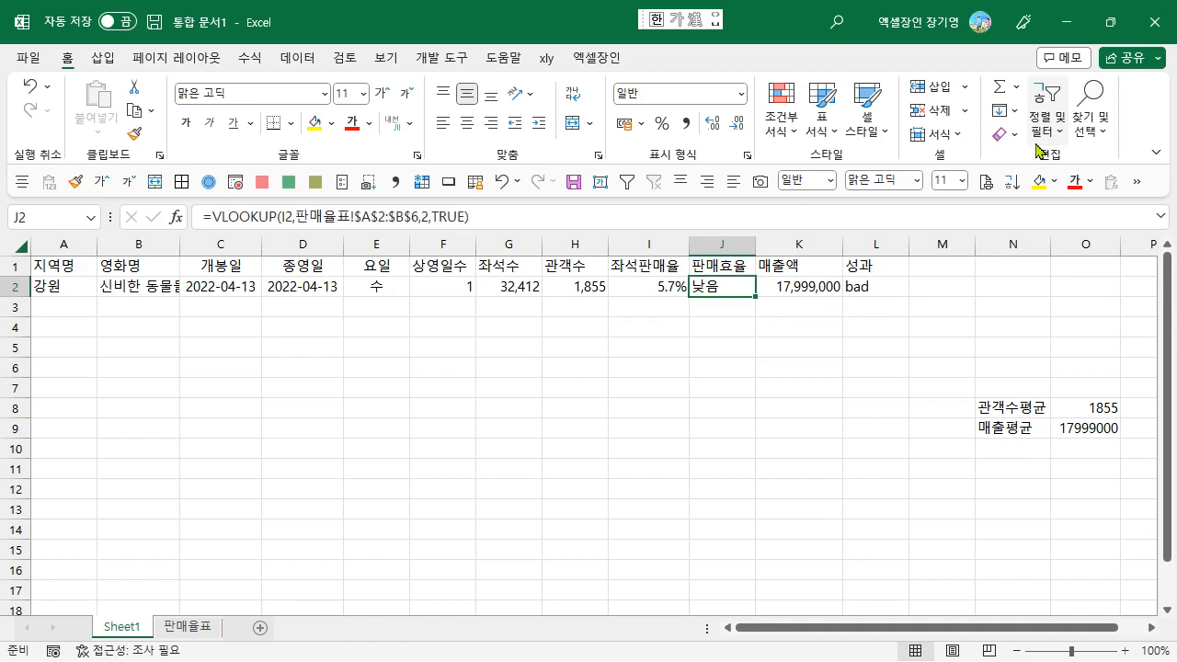
- Try filling the IF/AND formula from L2 down into L3 and check the average references in the copy
key("Right")
key("Right")
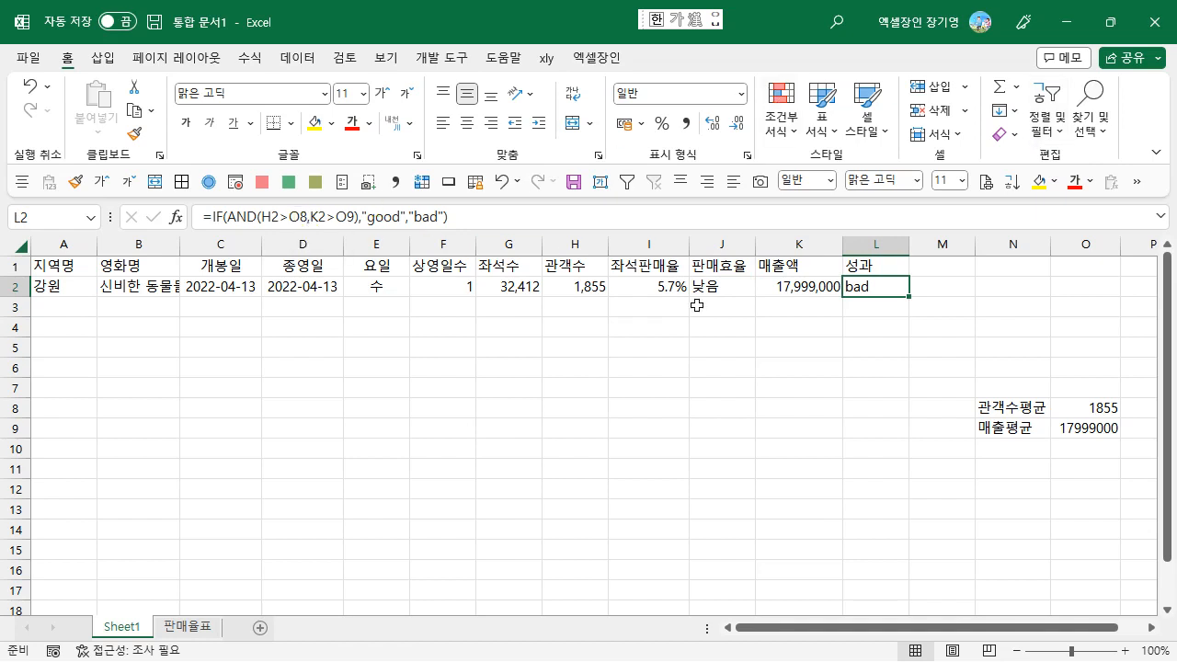
left_click(907, 303)
key("ctrl+d")
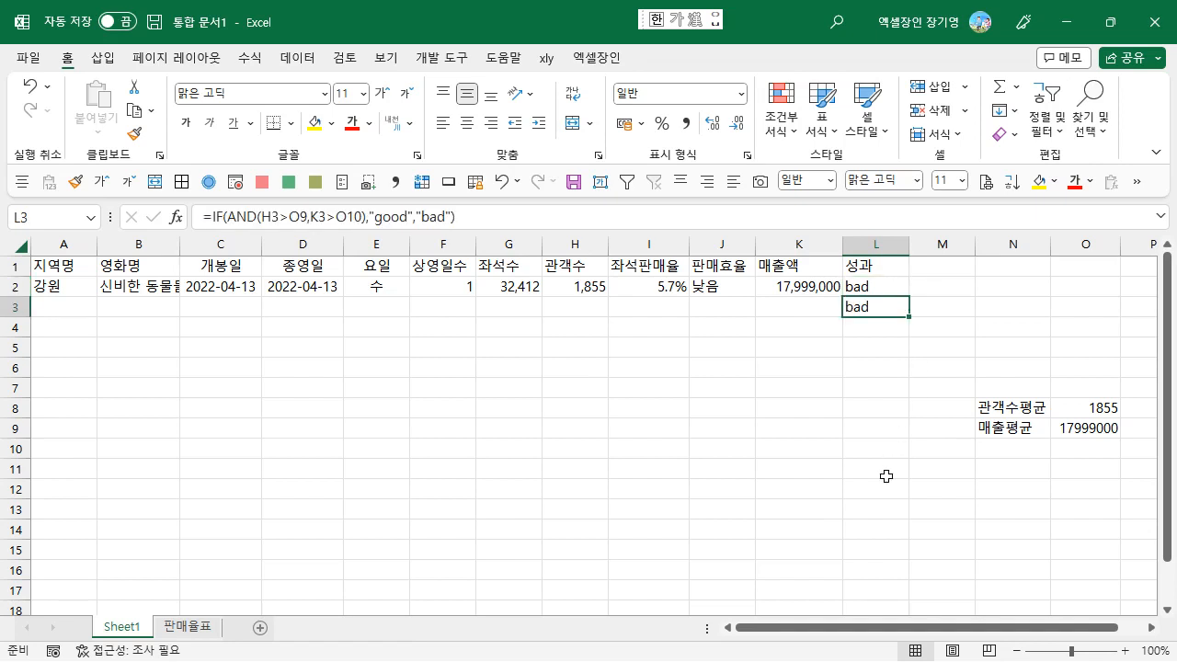
key("F2")
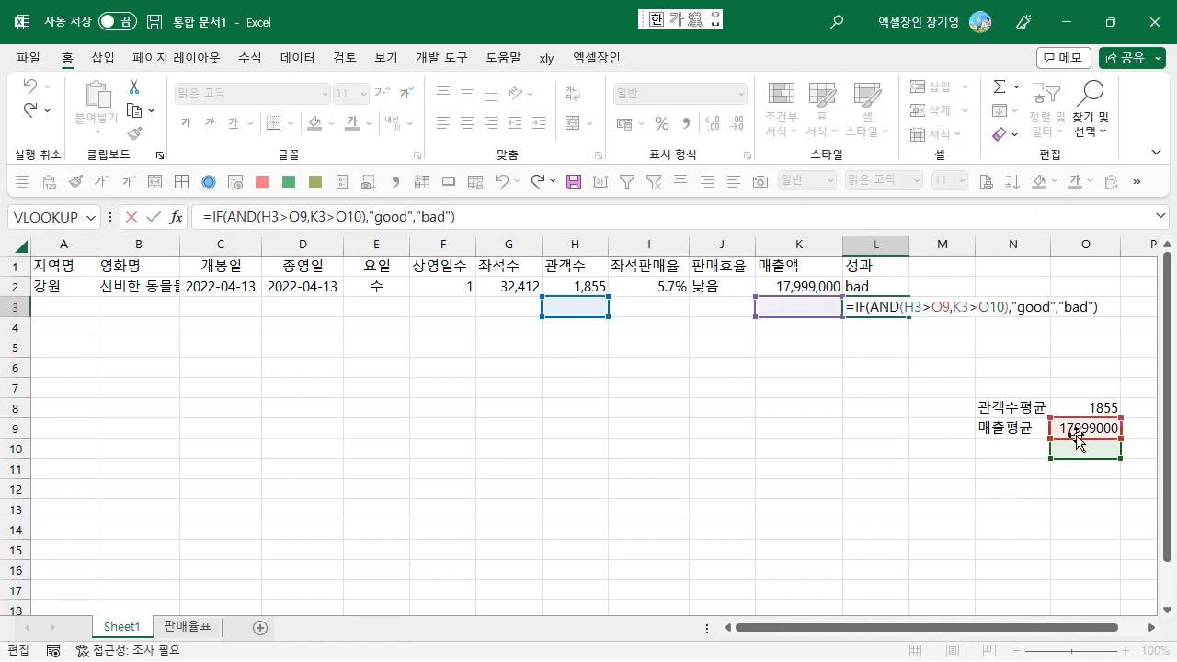
key("Escape")
key("Up")
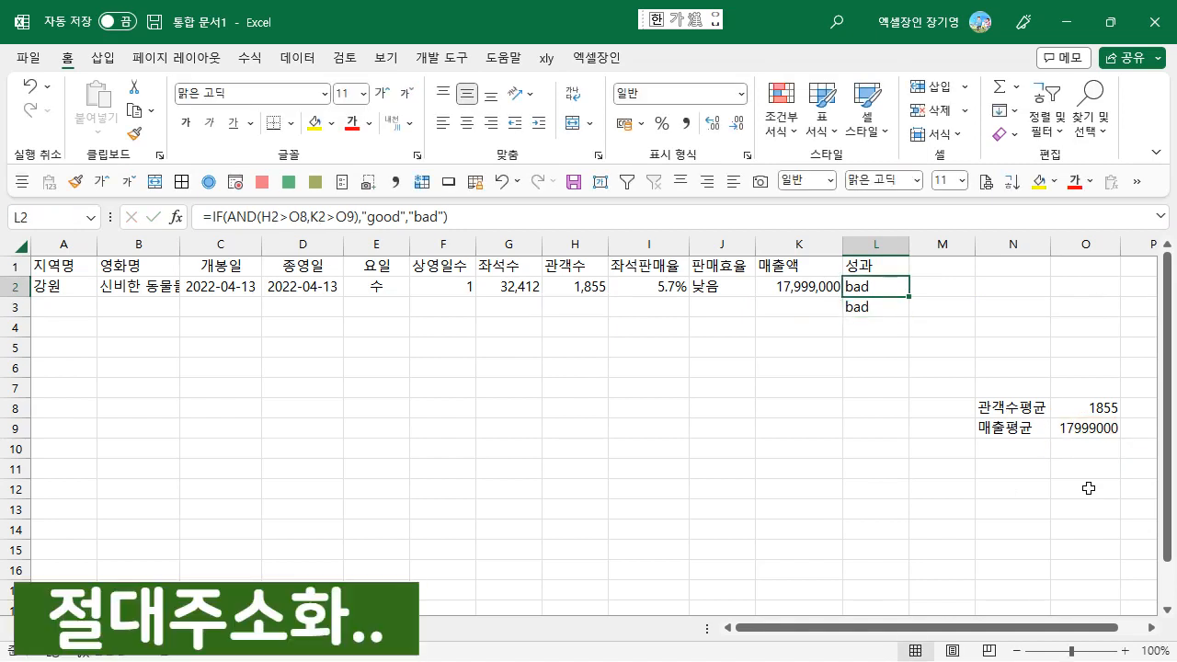
- Make the two average references in L2's IF/AND formula absolute as $O$8 and $O$9
left_click(292, 217)
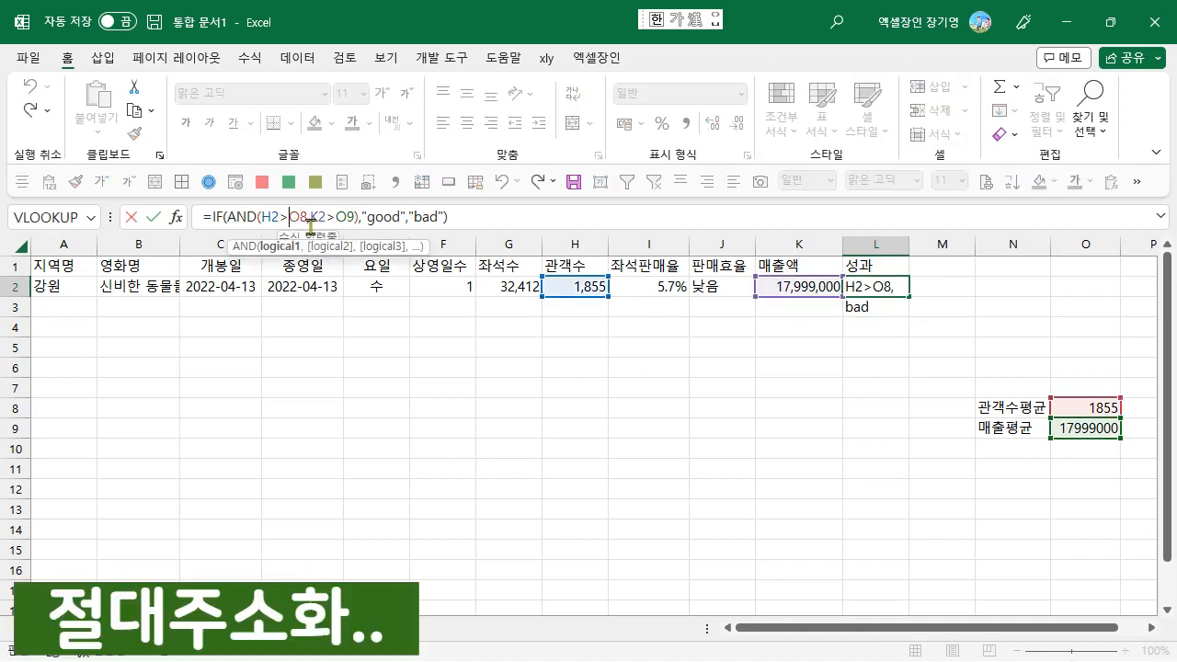
key("Right")
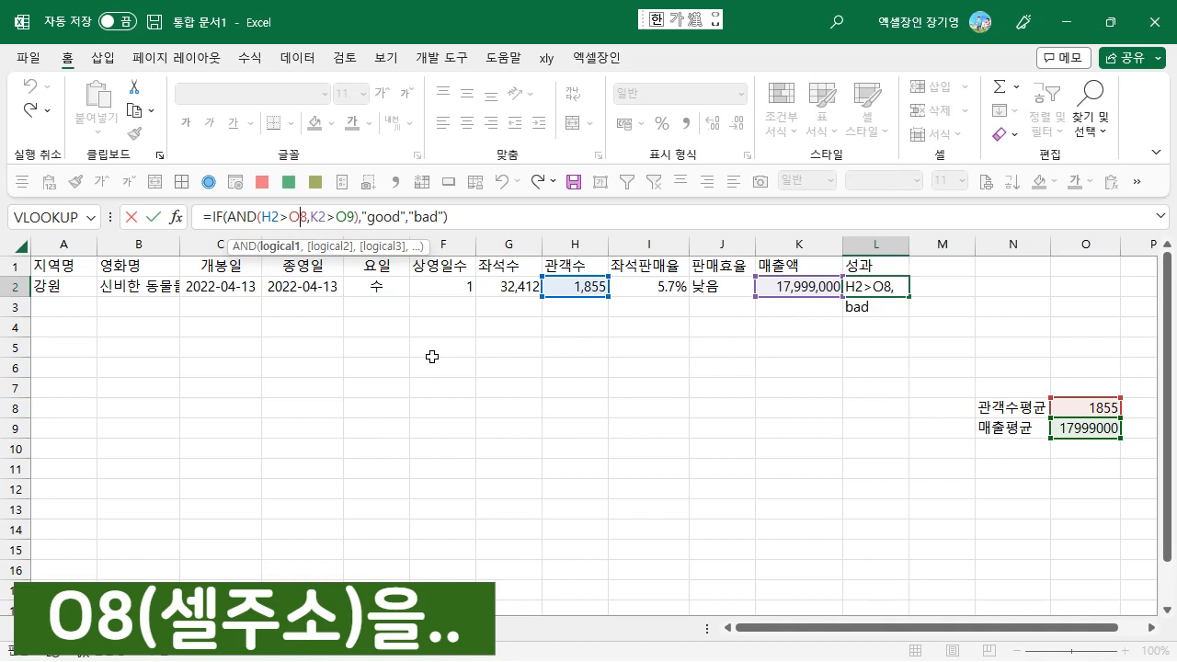
key("F4")
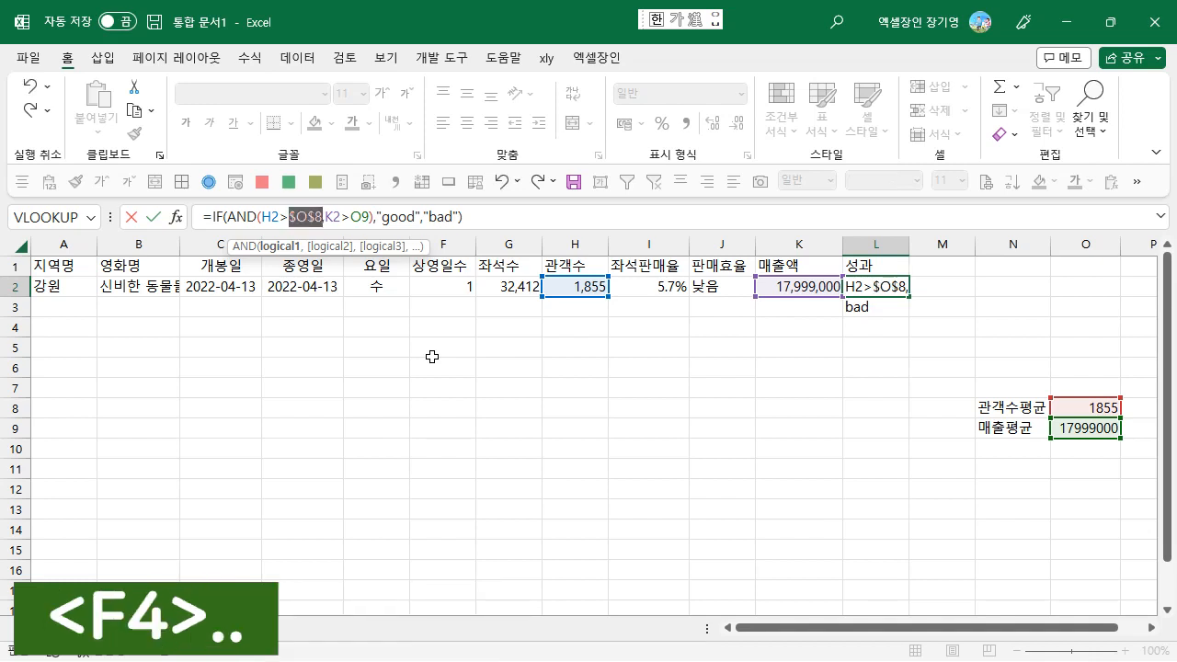
key("Right")
key("Right")
key("Right")
key("Right")
key("Right")
key("F4")
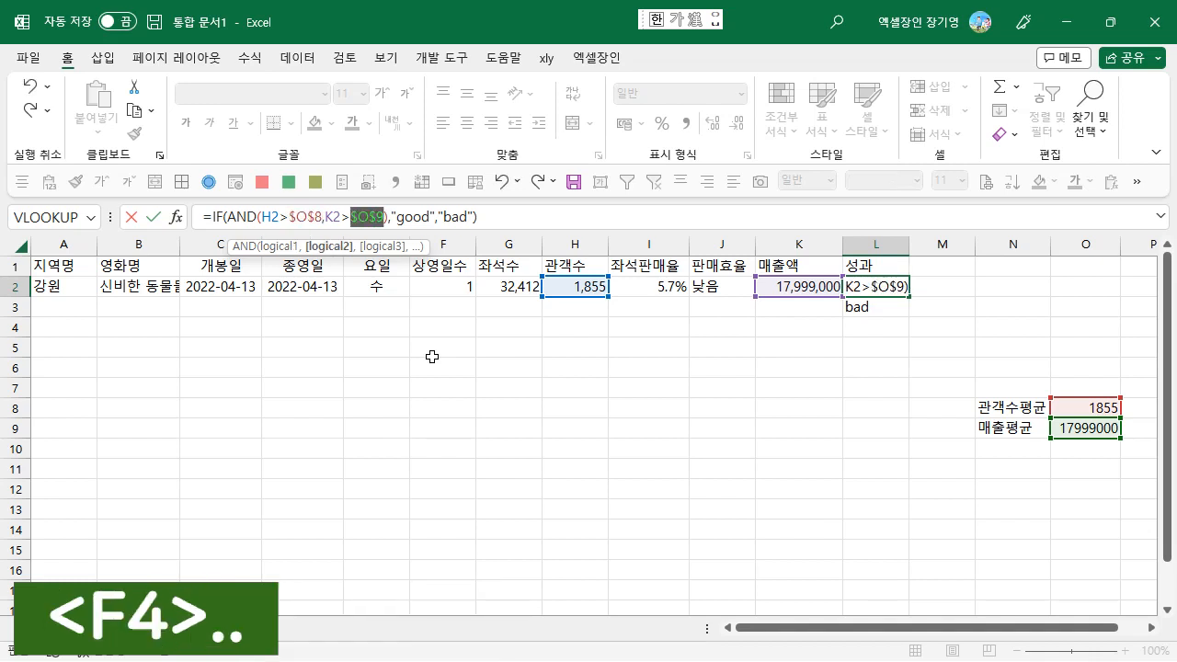
key("Return")
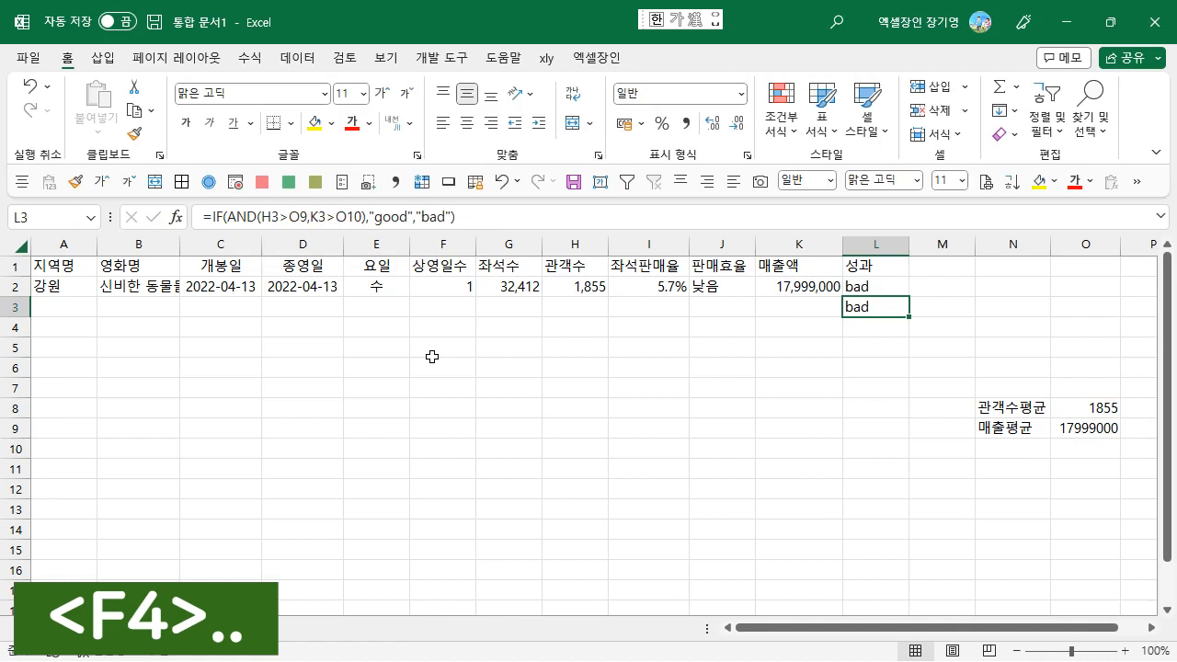
- Fill L2's formula with the absolute references down into L3 and check the copied formula
key("ctrl+d")
key("F2")
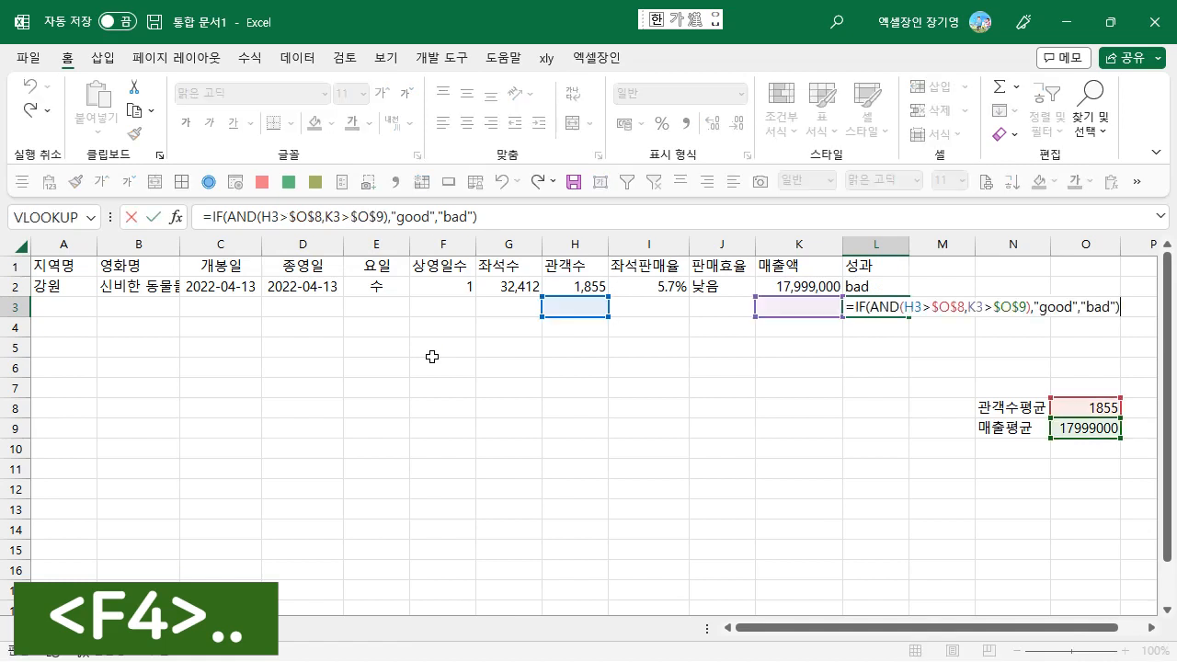
key("Escape")
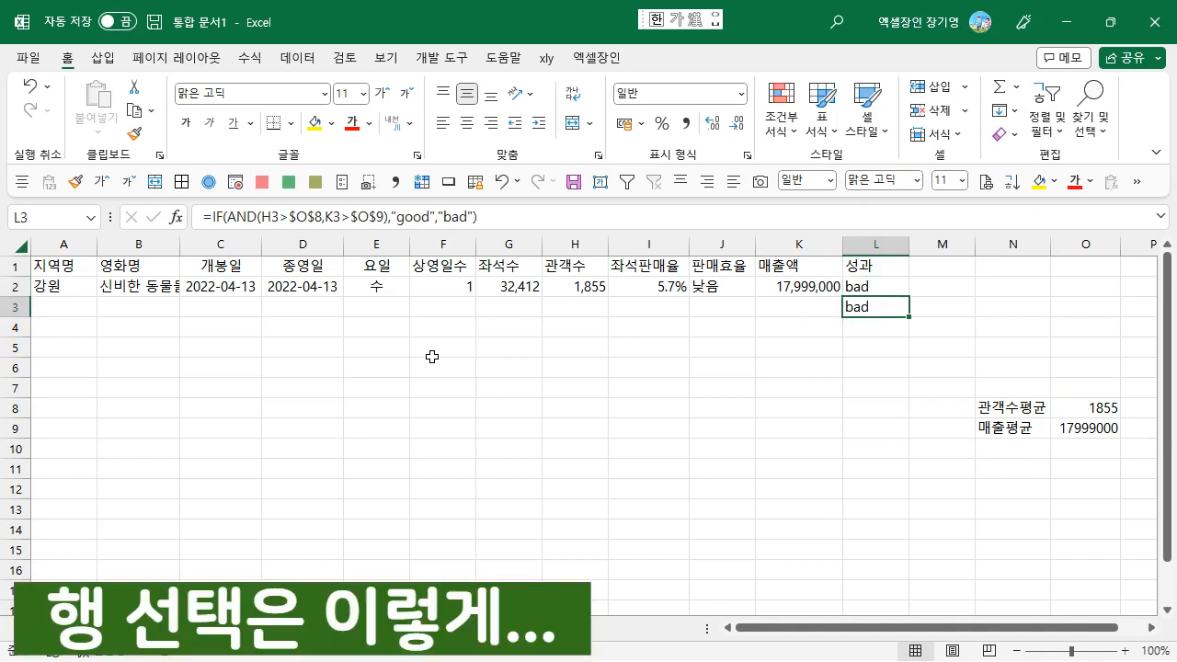
- Fill the whole of row 2 down into row 3, undo that fill, and clear L3
left_click(19, 307)
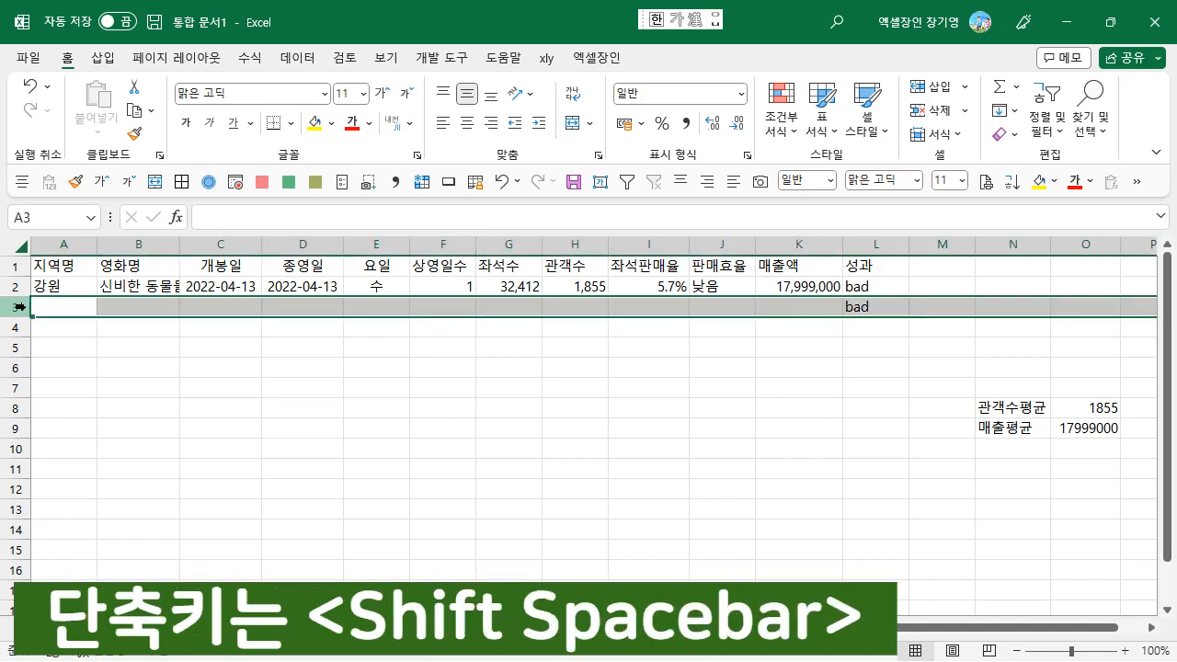
left_click(140, 308)
key("shift+space")
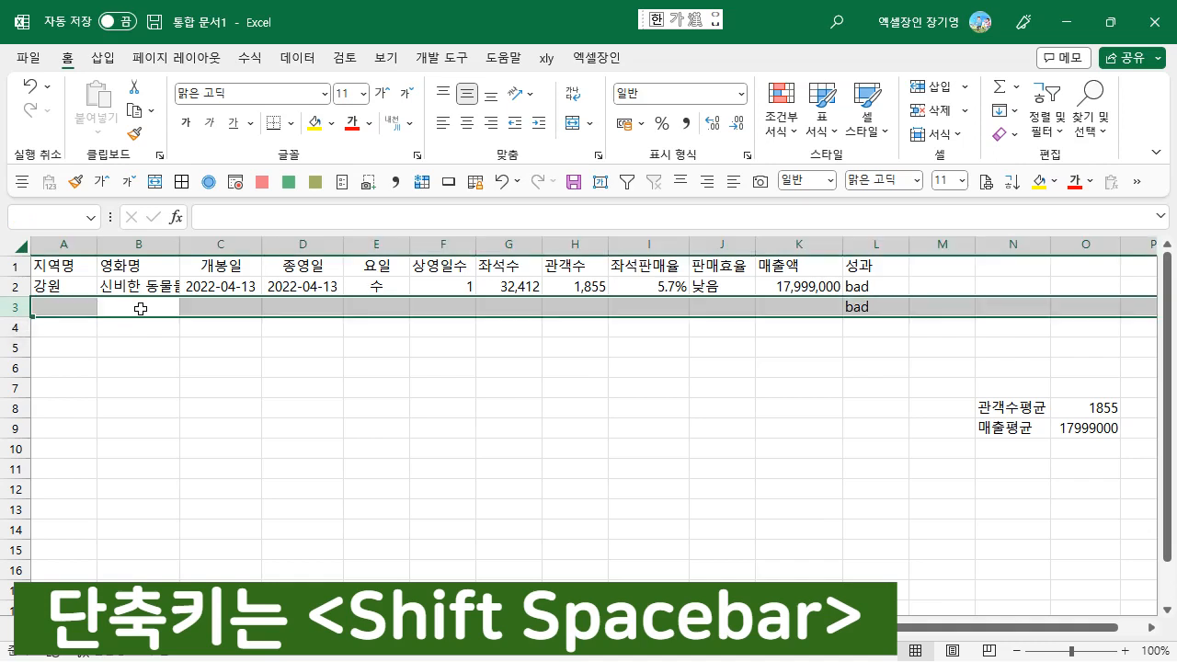
key("ctrl+d")
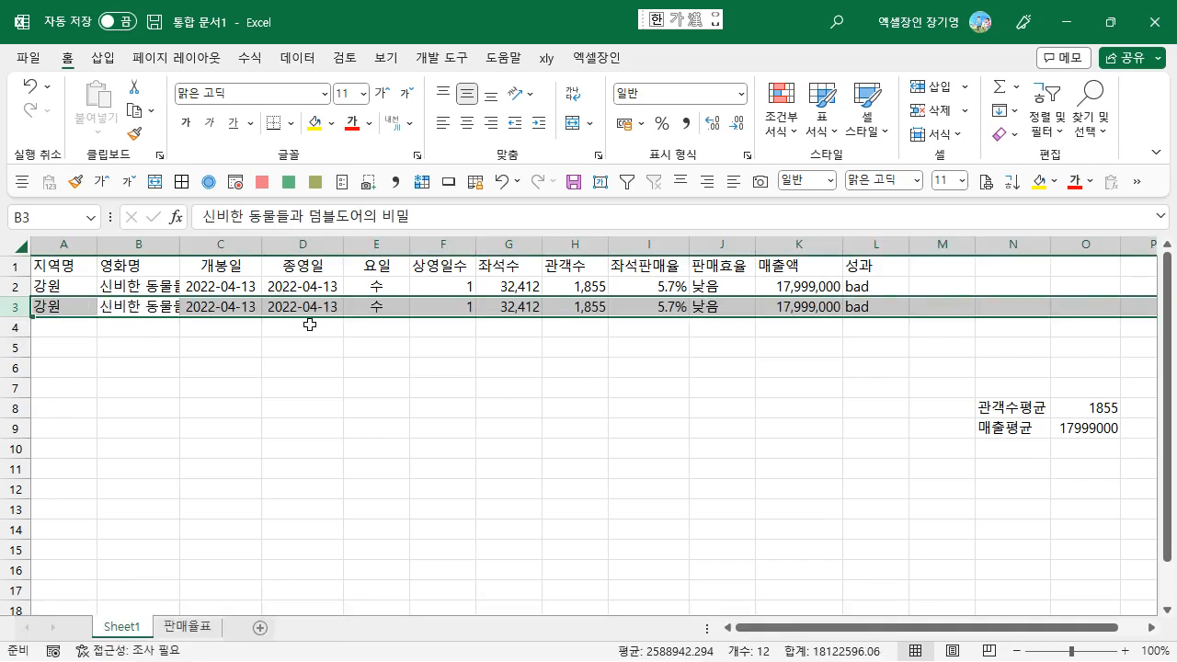
key("ctrl+z")
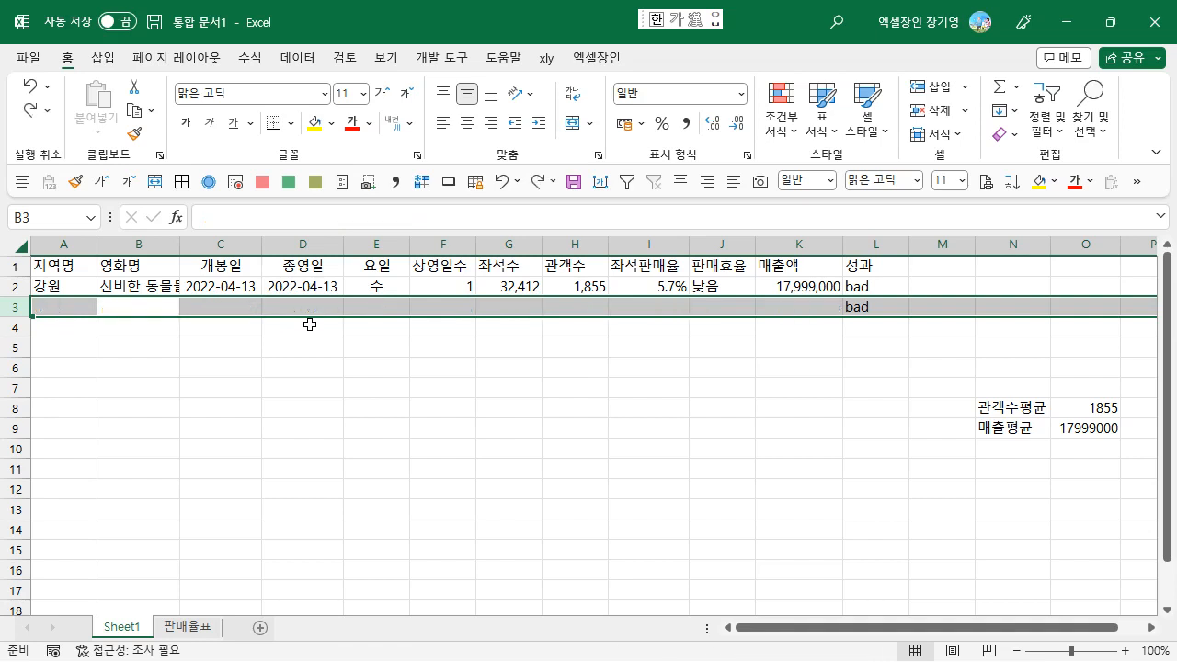
left_click(874, 306)
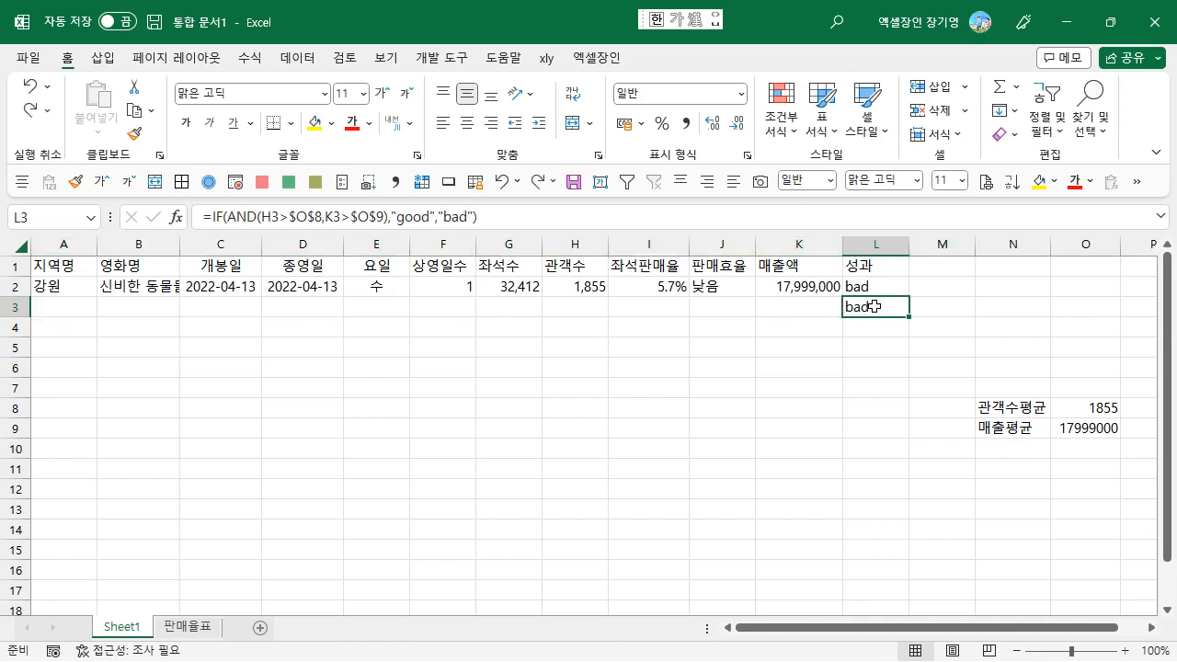
key("Delete")
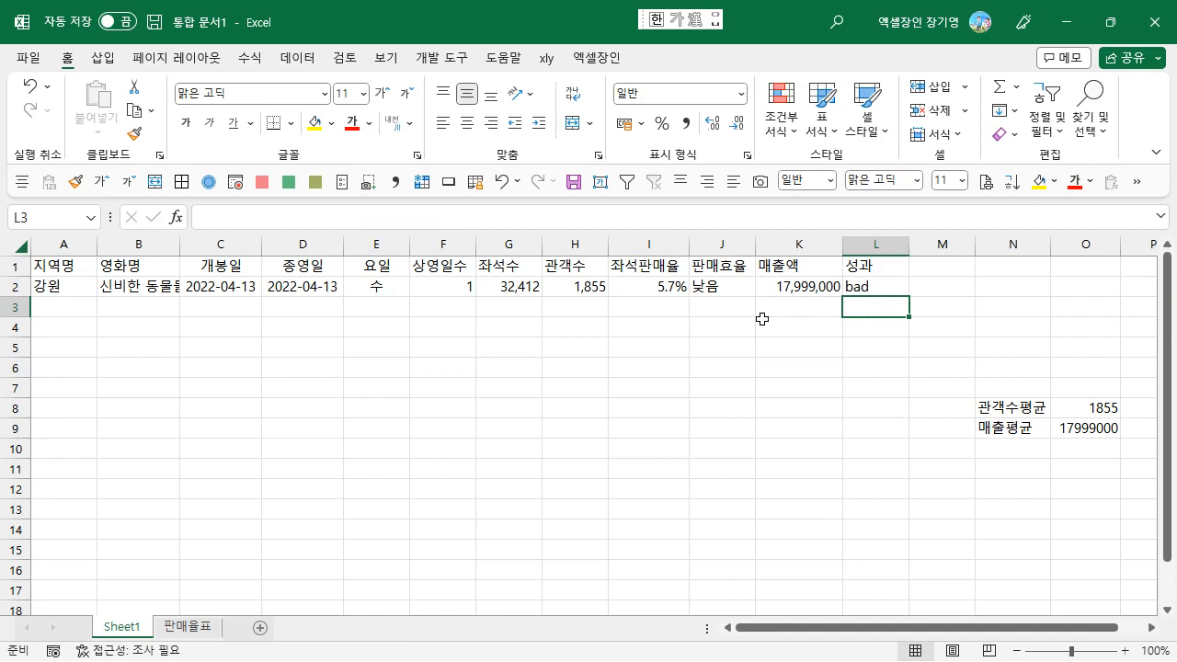
- Move the 관객수평균 and 매출평균 block from N8:O9 up to N1:O2
left_click(1000, 414)
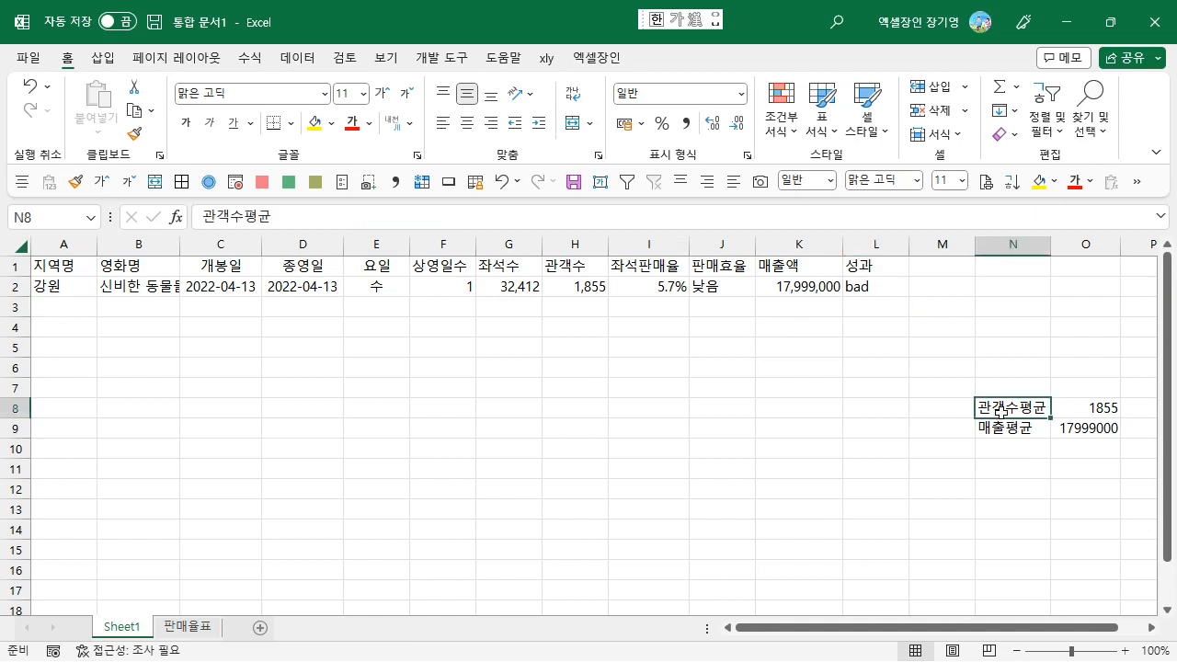
key("shift+Right")
key("shift+Down")
key("ctrl+c")
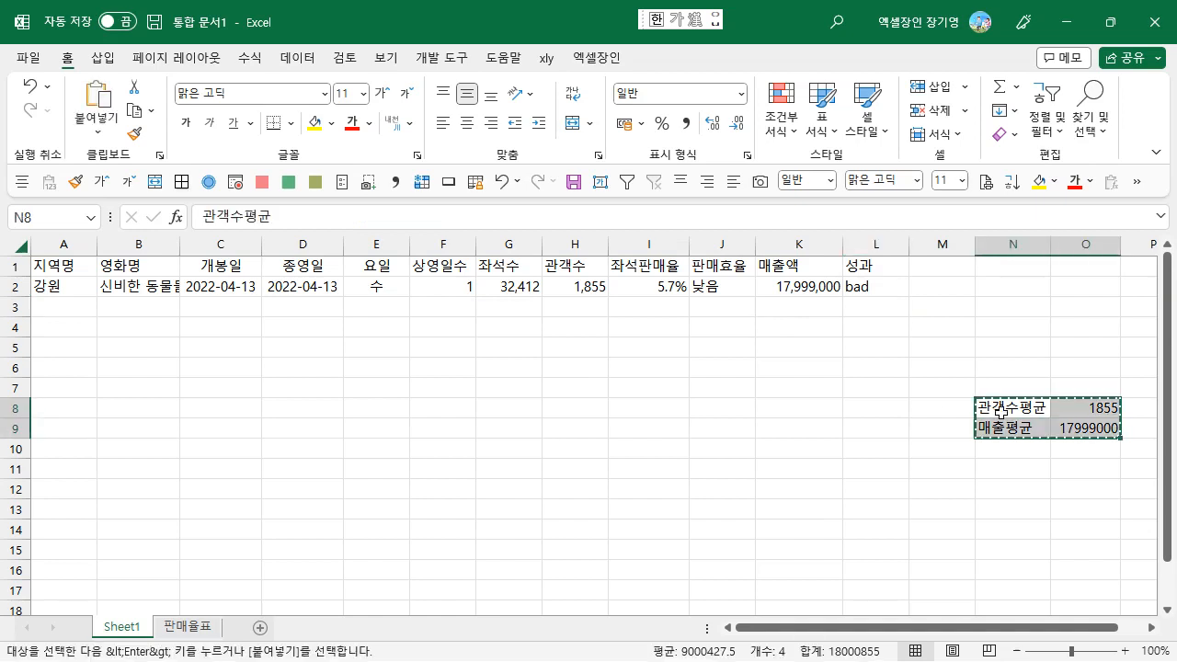
key("ctrl+Up")
key("ctrl+v")
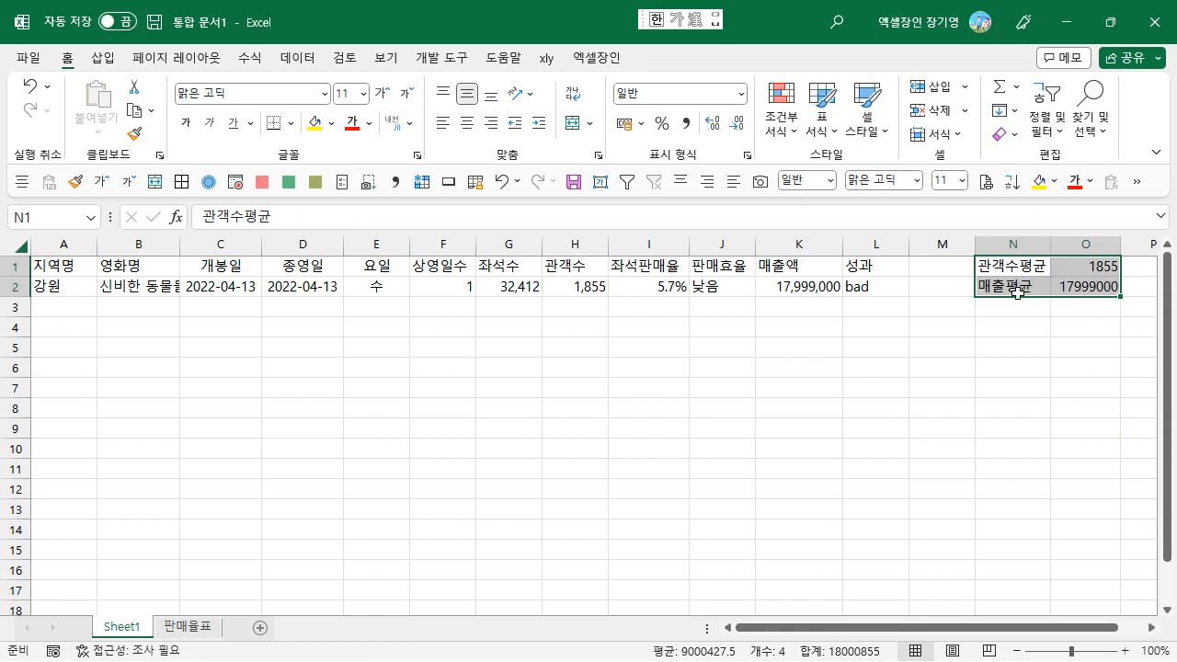
- Check the 매출평균 formula in O2 and the absolute references in L2's IF/AND formula
left_click(1072, 288)
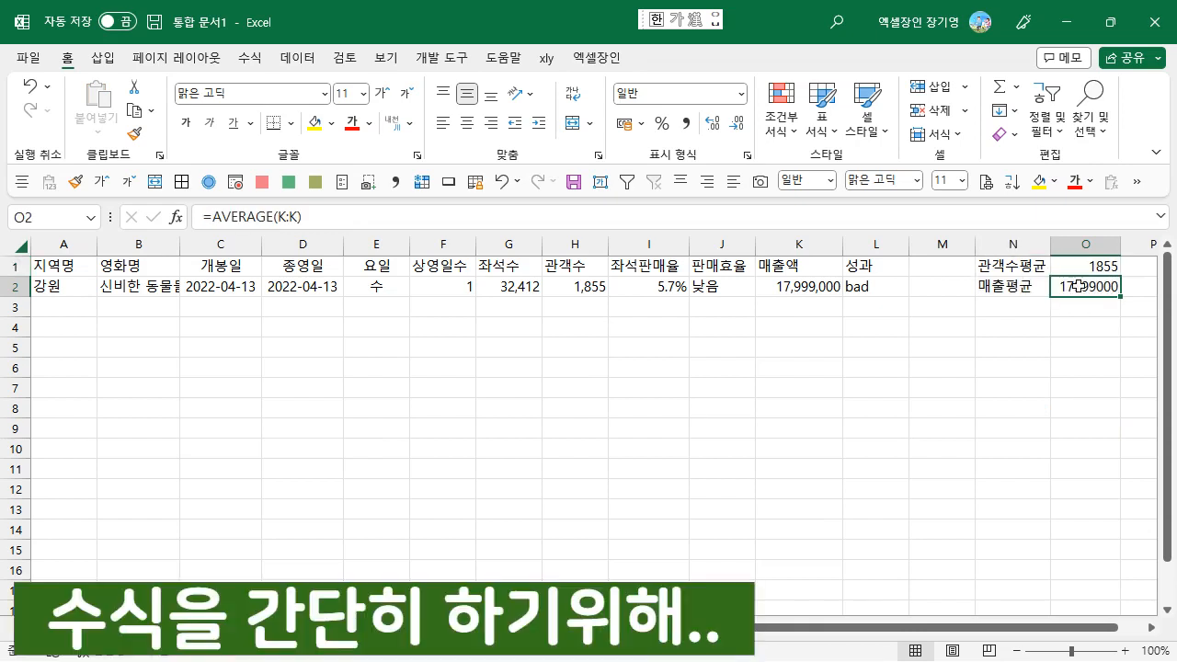
left_click(857, 286)
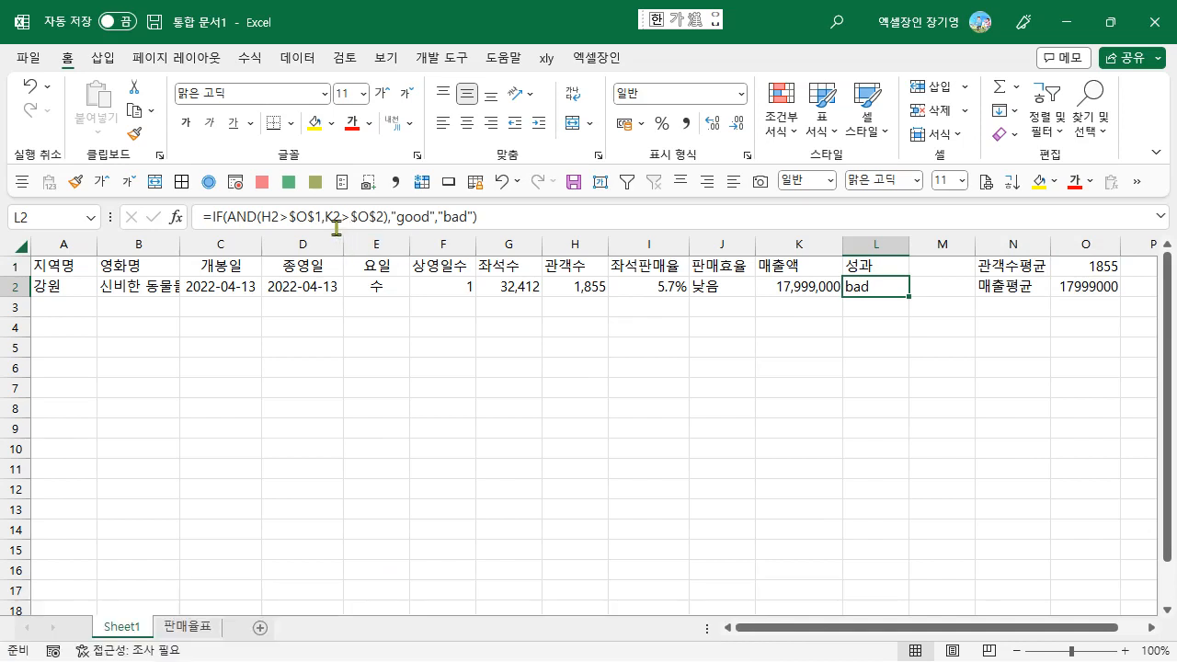
left_click(303, 217)
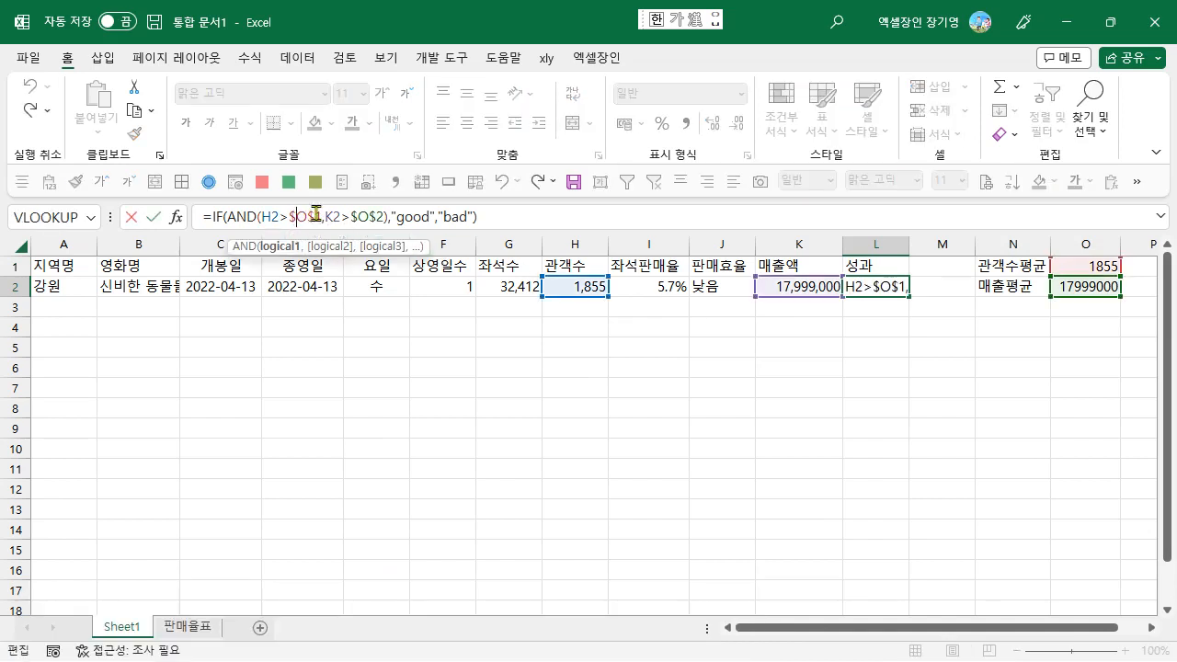
key("Escape")
- Copy the expression AVERAGE(H:H) out of the 관객수평균 formula in O1
left_click(1097, 266)
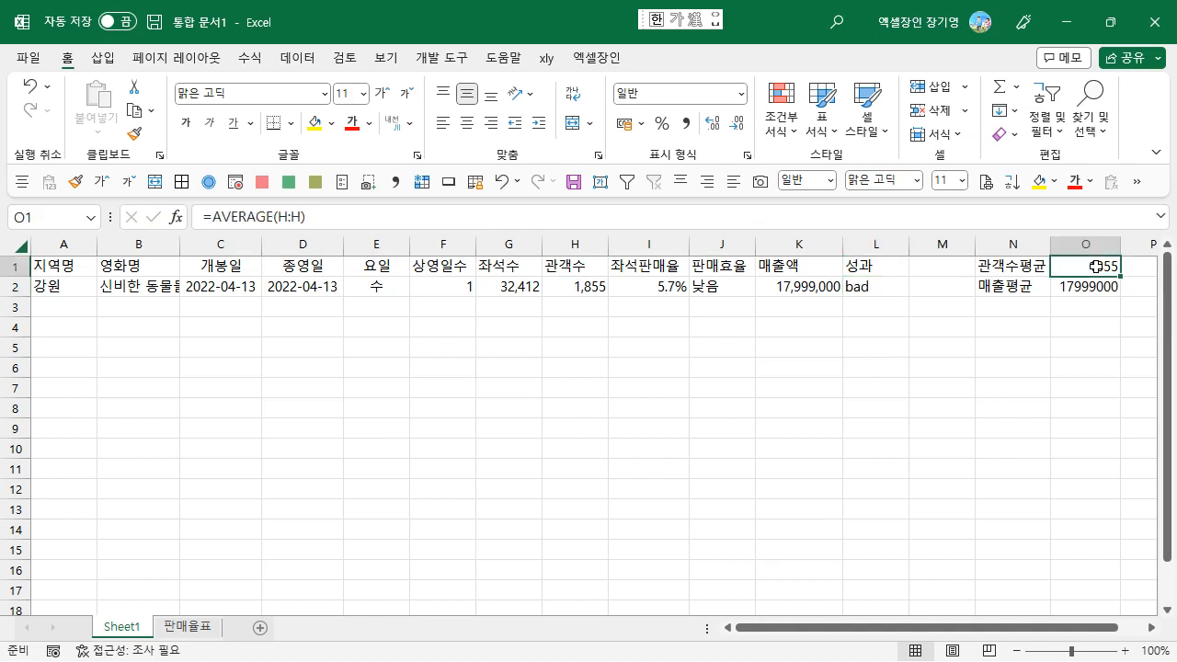
left_click_drag(211, 217, 327, 214)
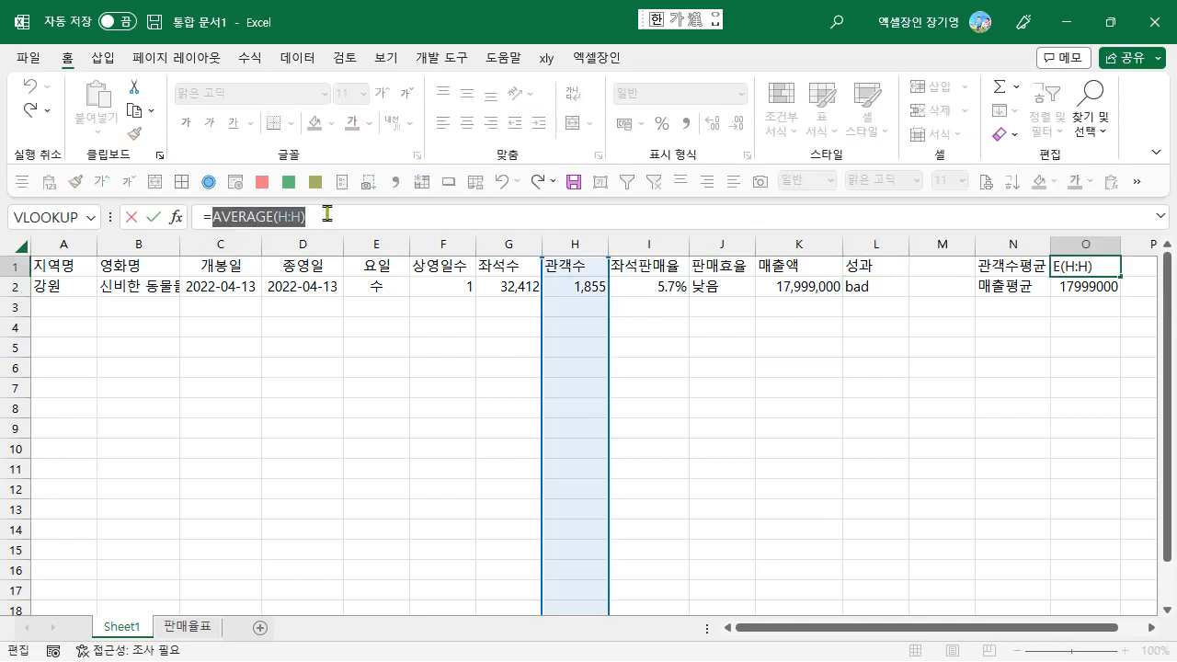
key("ctrl+c")
key("Escape")
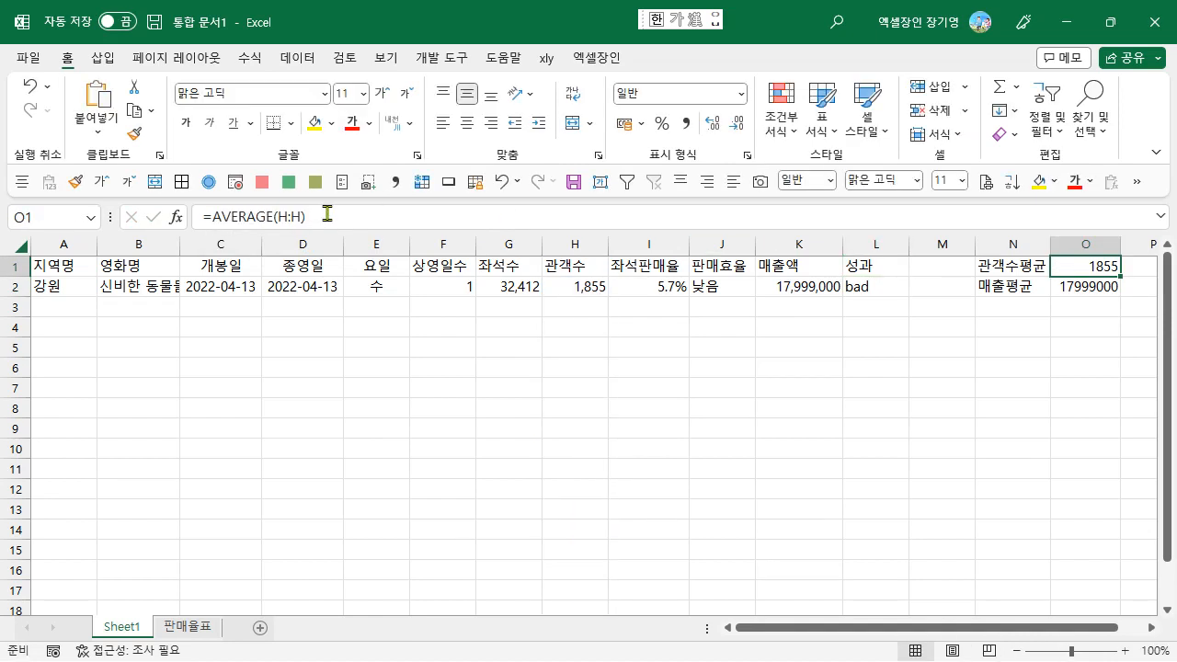
- Try replacing $O$1 in L2's IF/AND formula with the copied AVERAGE(H:H), and discard the edit
key("Left")
key("Left")
key("Left")
key("Left")
key("Down")
key("Right")
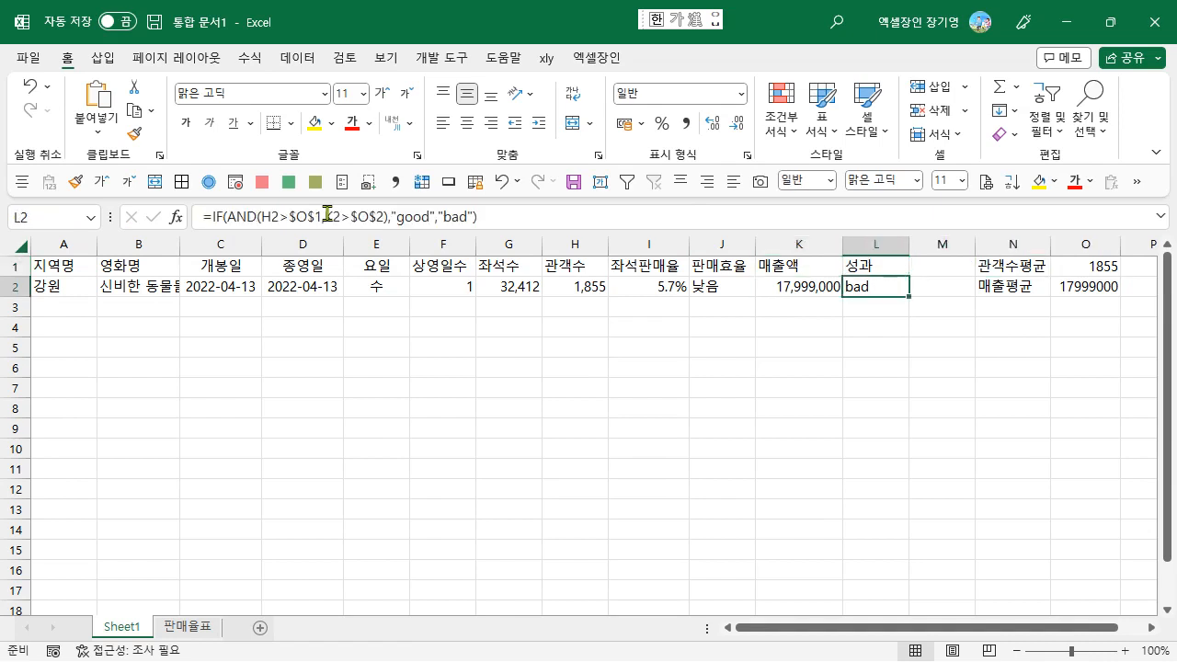
left_click(324, 216)
key("shift+Left")
key("shift+Left")
key("shift+Left")
key("shift+Left")
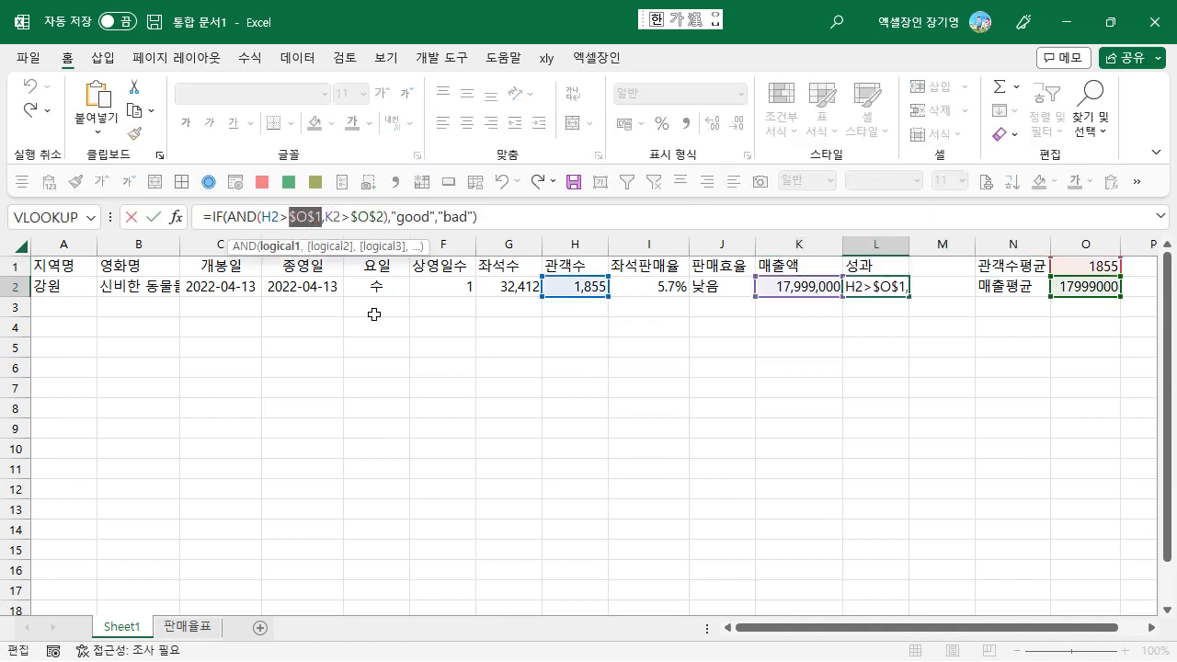
key("ctrl+v")
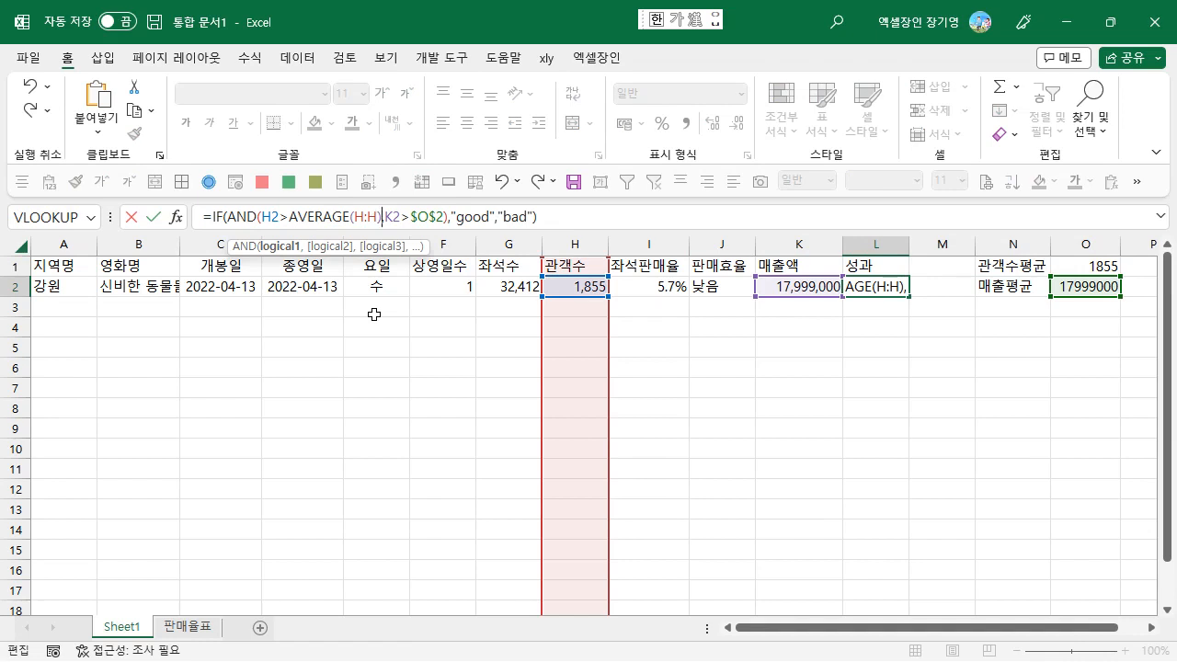
key("Escape")
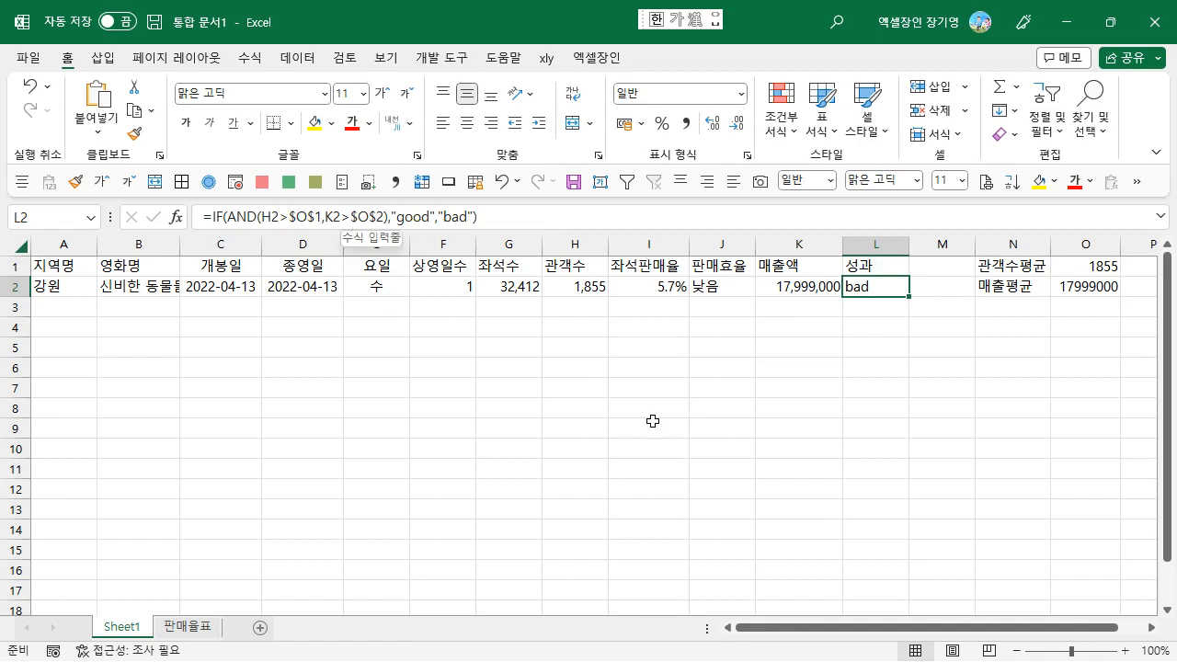
- Examine the averages block N1:O2, the blank separator column M, and the VLOOKUP formula in J2
key("Right")
key("Right")
key("Up")
key("shift+Right")
key("shift+Down")
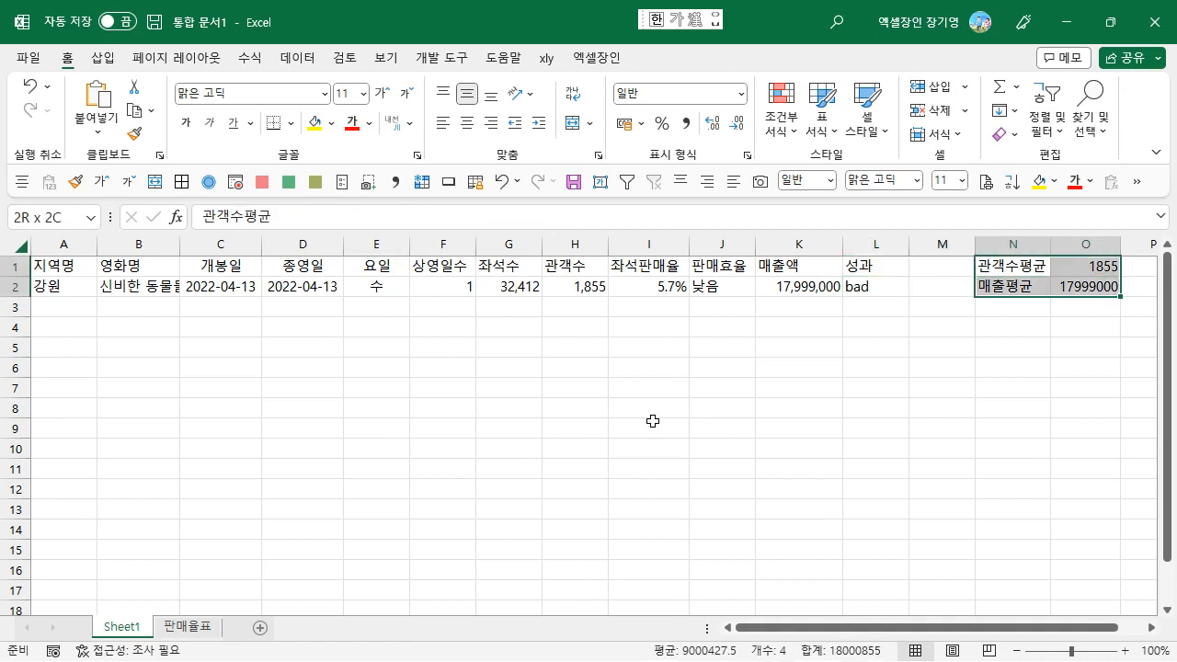
left_click(942, 245)
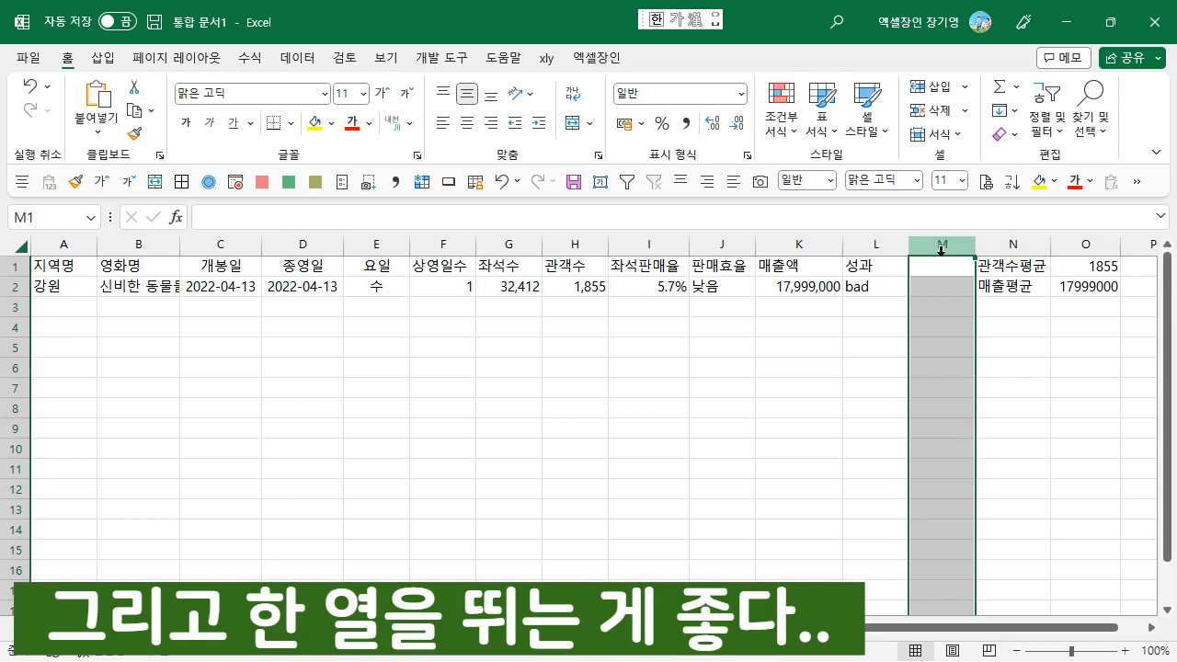
left_click(714, 287)
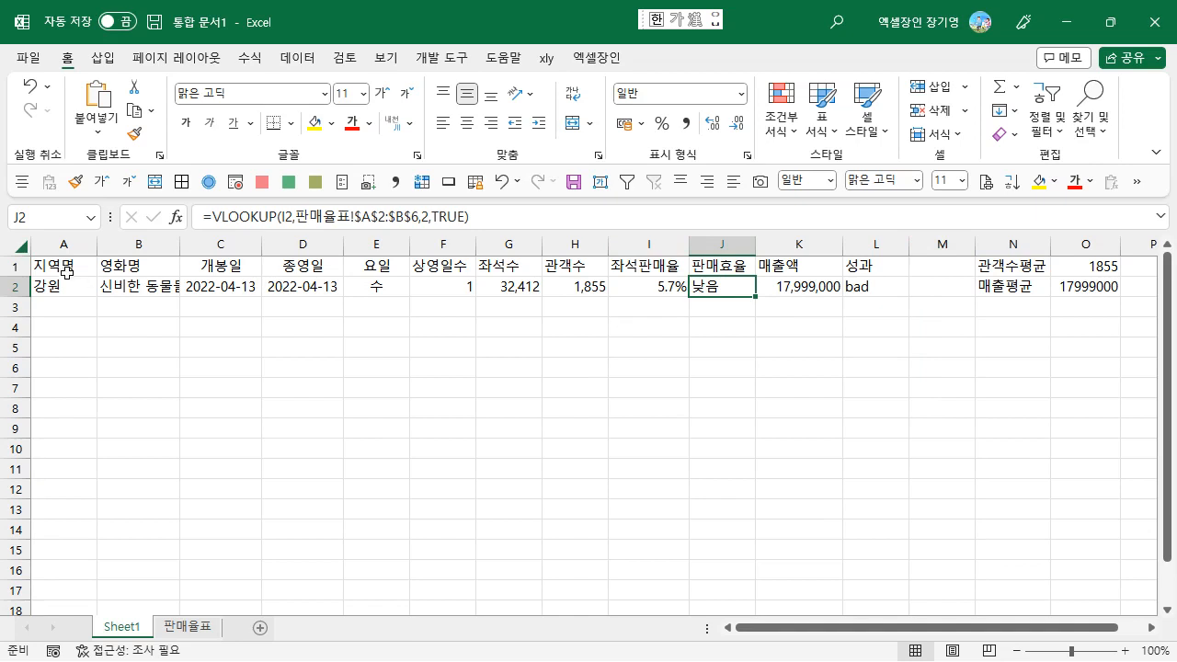
- Inspect the table range A1:L2 and the arguments of the VLOOKUP formula in J2
left_click_drag(64, 267, 848, 279)
double_click(731, 283)
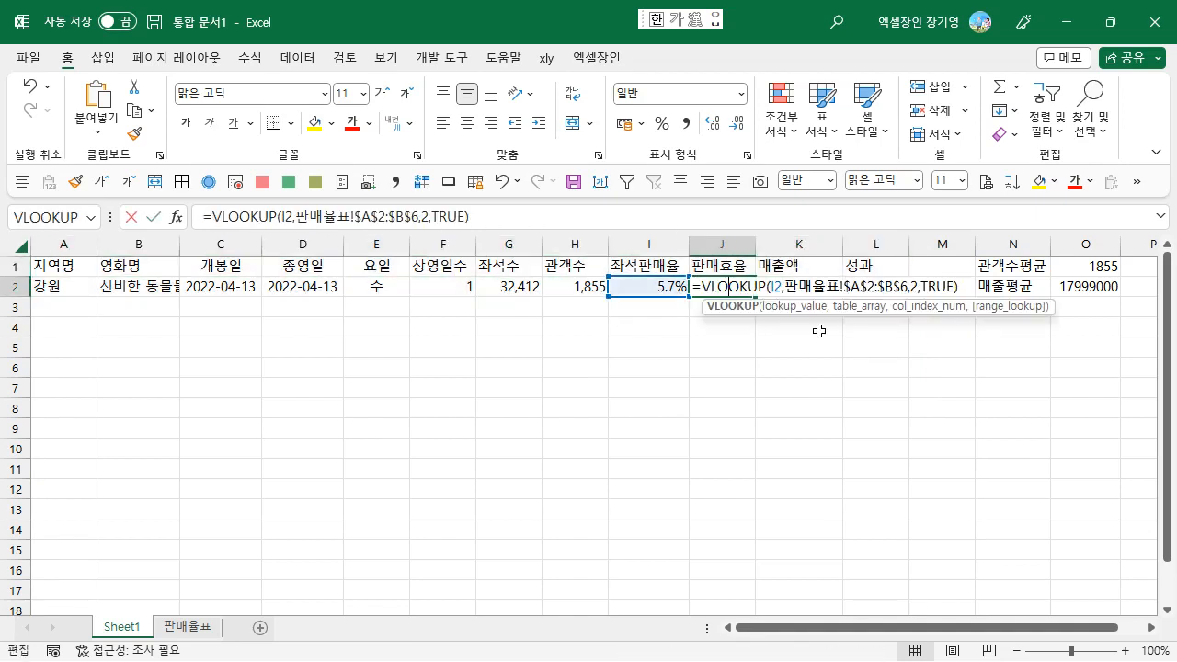
key("Escape")
- Try selecting the contiguous data range around several row 2 cells, starting from G2, E2 and D2
key("Left")
key("Left")
key("Left")
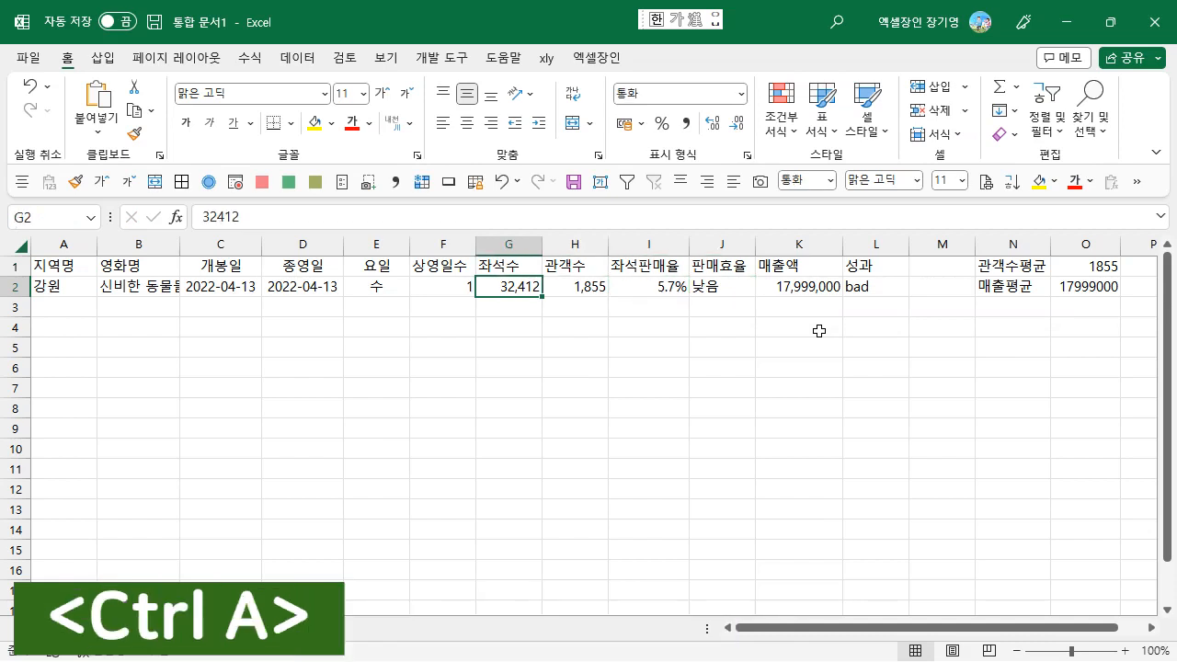
key("ctrl+a")
key("Left")
key("Left")
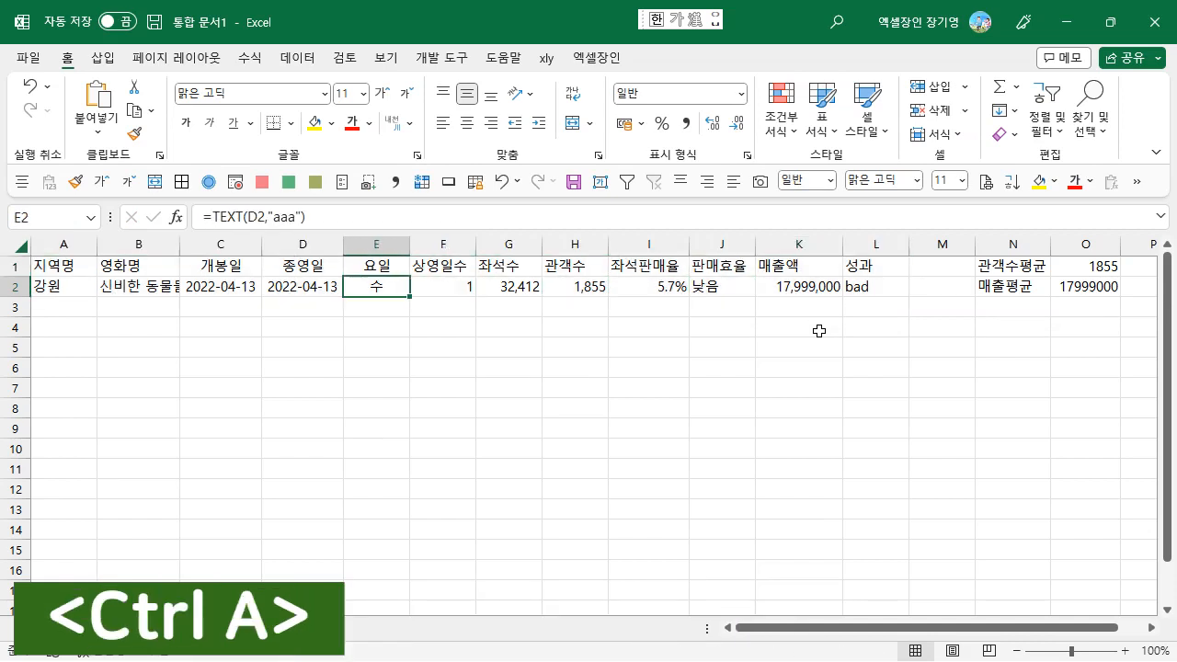
key("Left")
key("ctrl+a")
key("Right")
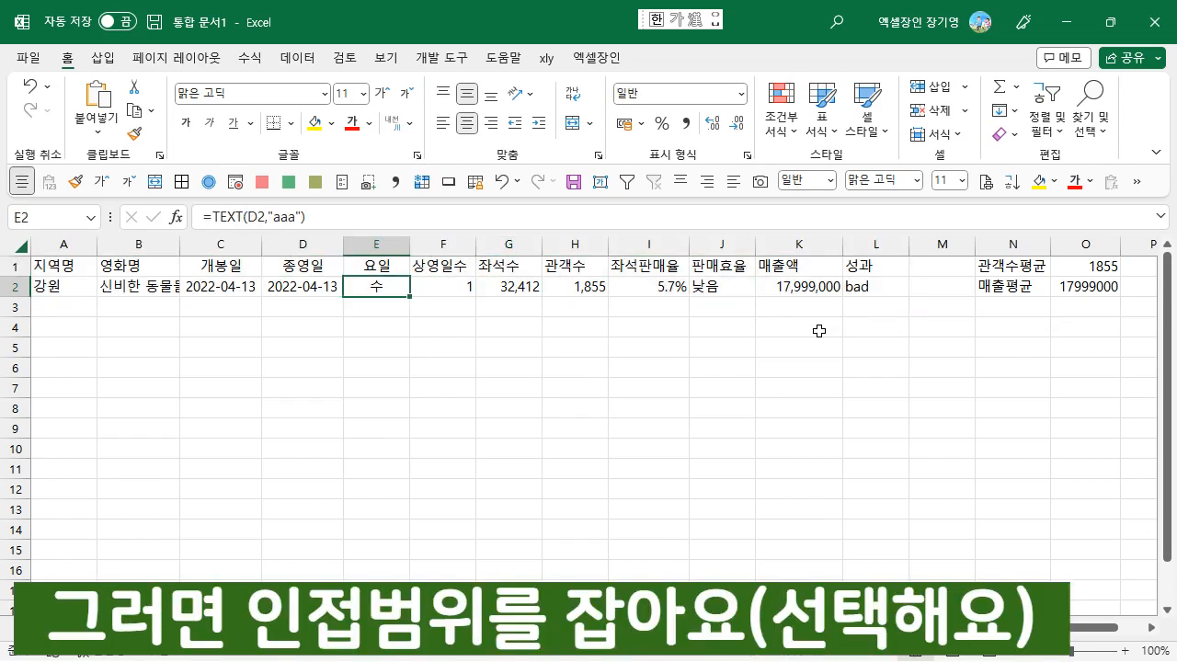
key("ctrl+a")
left_click(745, 289)
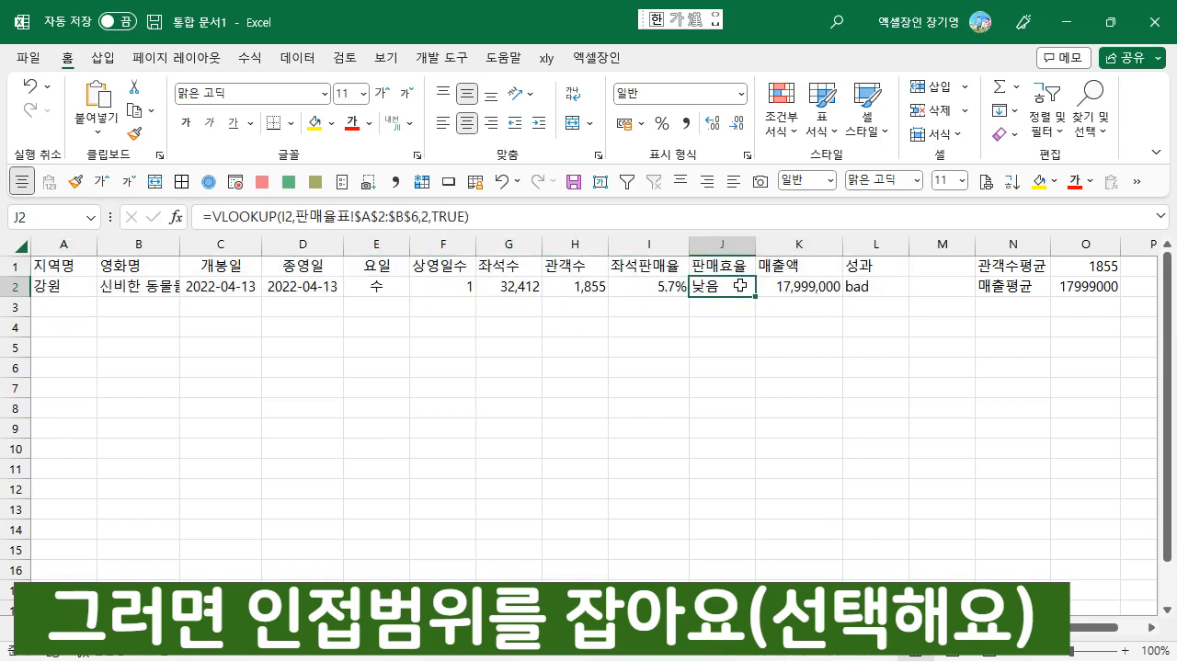
- Select the current region around J2 with Go To Special, using the 현재 셀이 있는 영역 option
left_click(1093, 121)
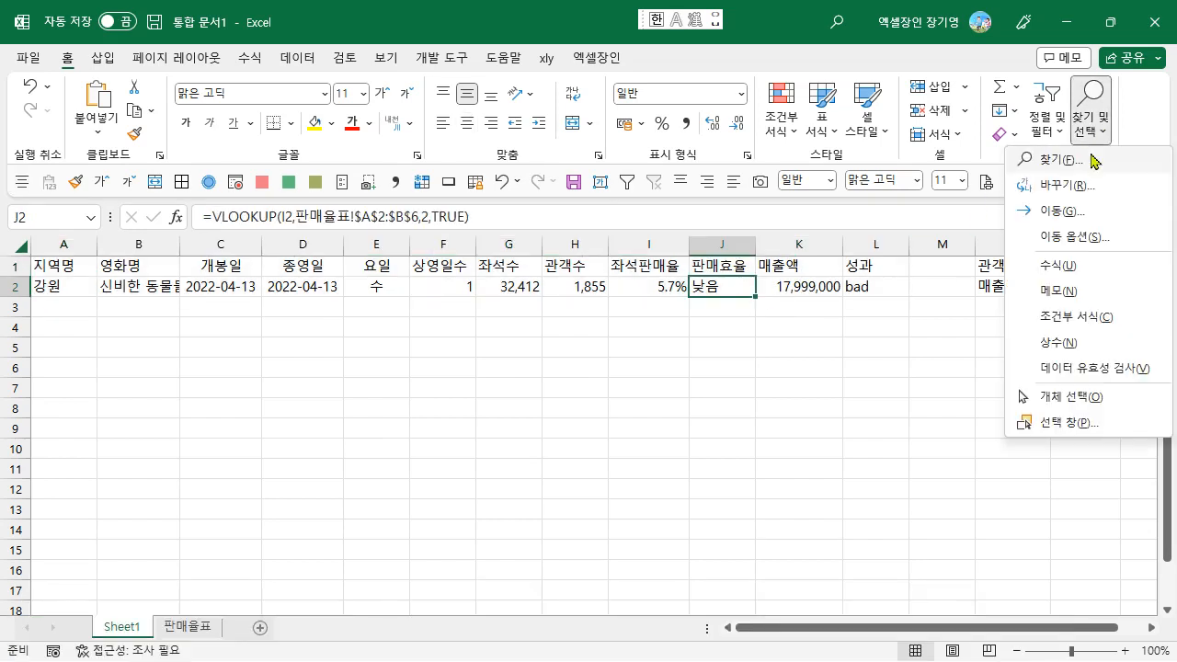
left_click(1099, 236)
left_click(280, 388)
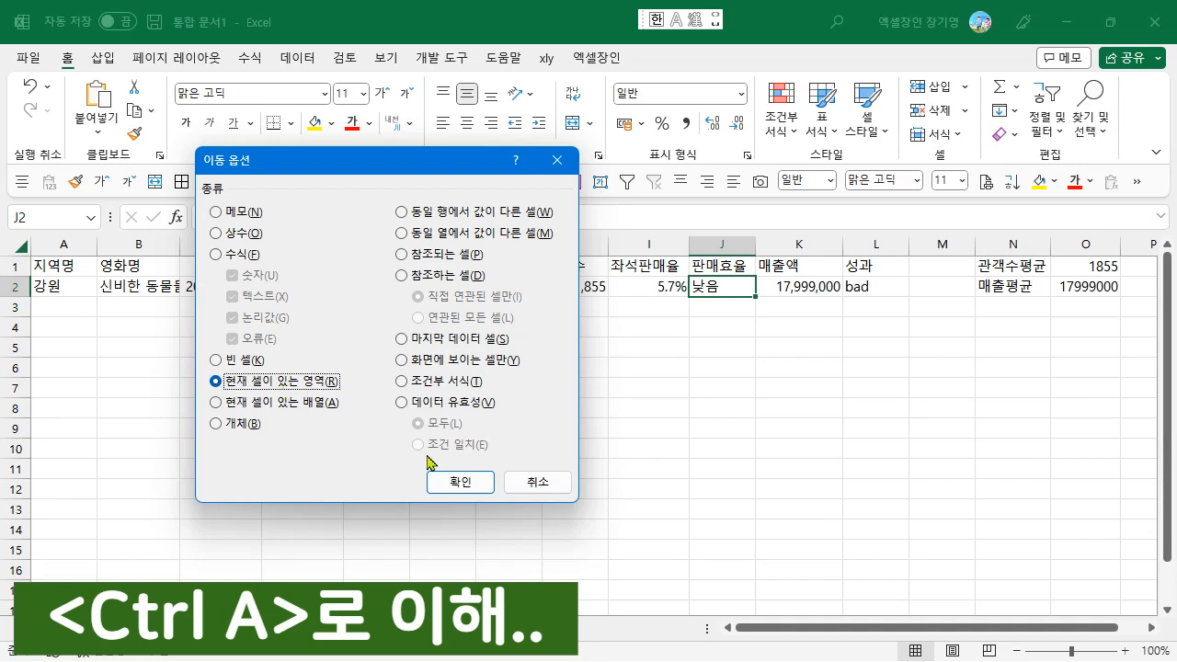
left_click(453, 482)
- Centre the header text in A1:L1 horizontally, checking how the Center command is reached through quick-access shortcuts
key("ctrl+shift+Right")
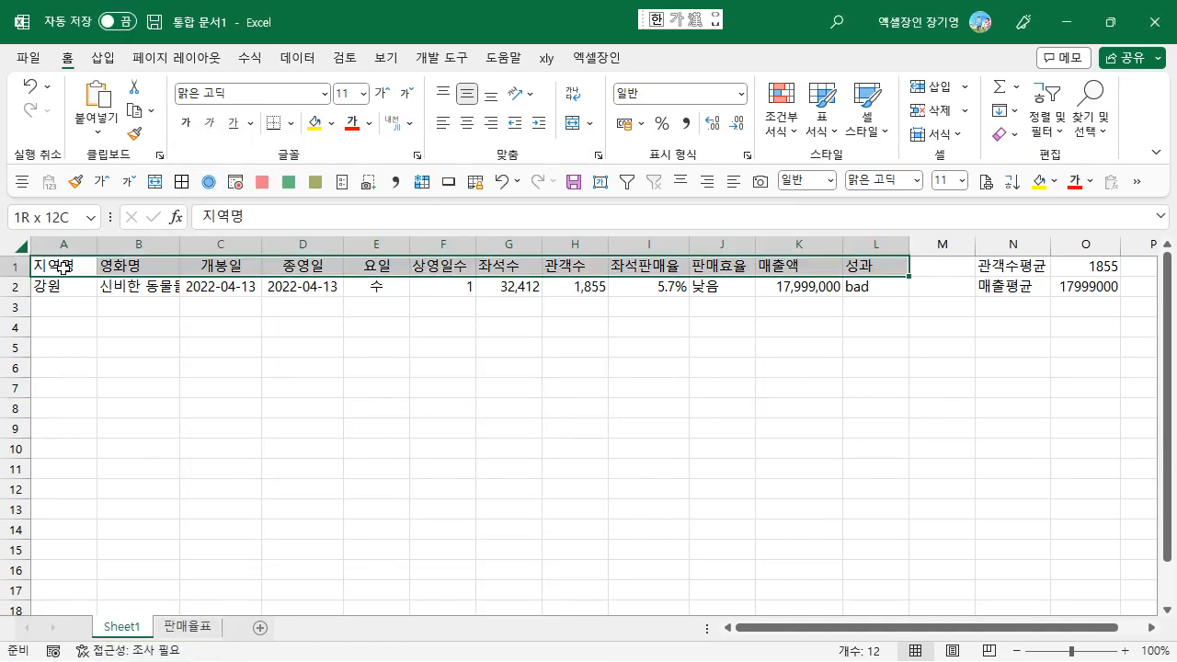
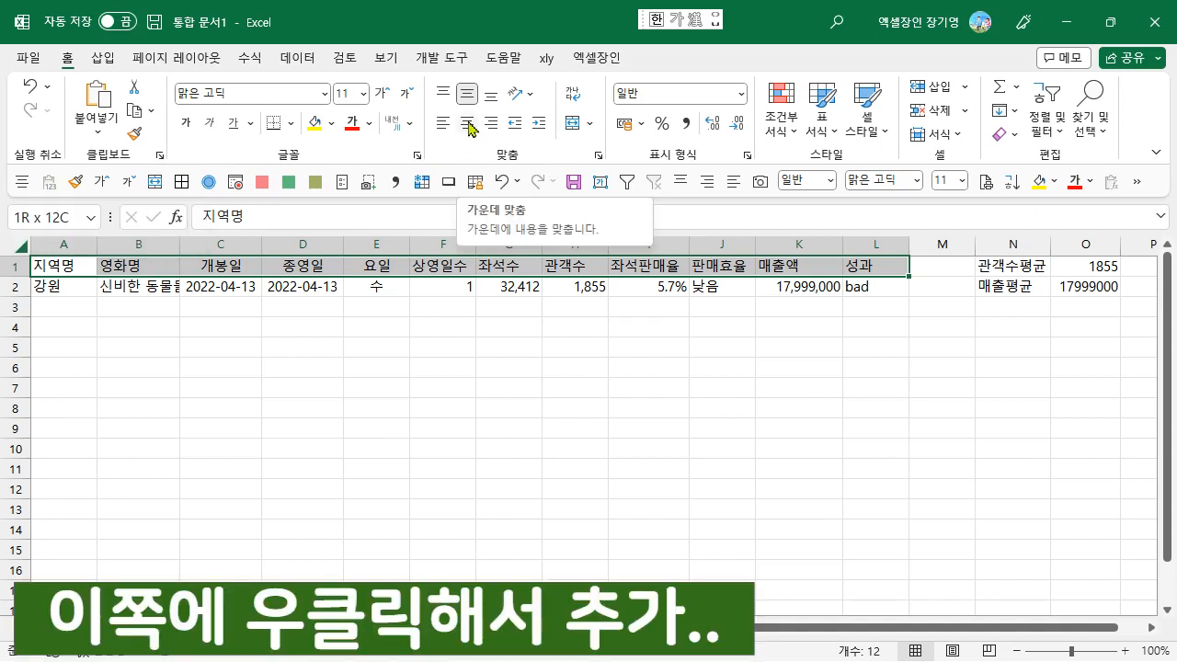
right_click(469, 128)
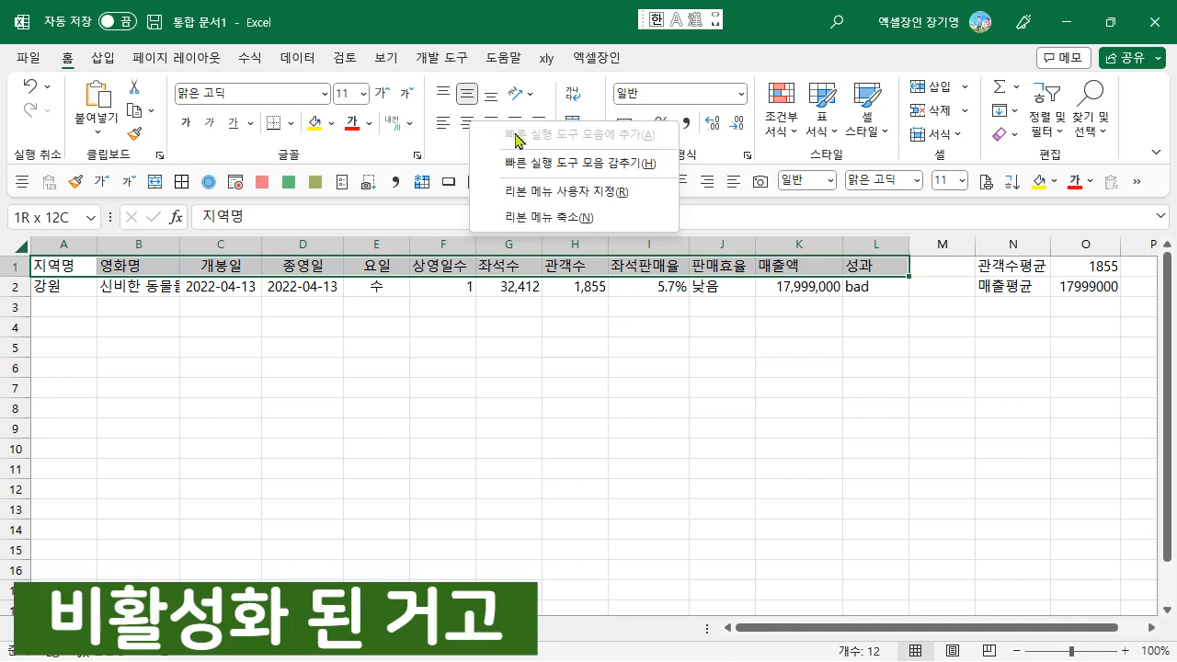
left_click(521, 24)
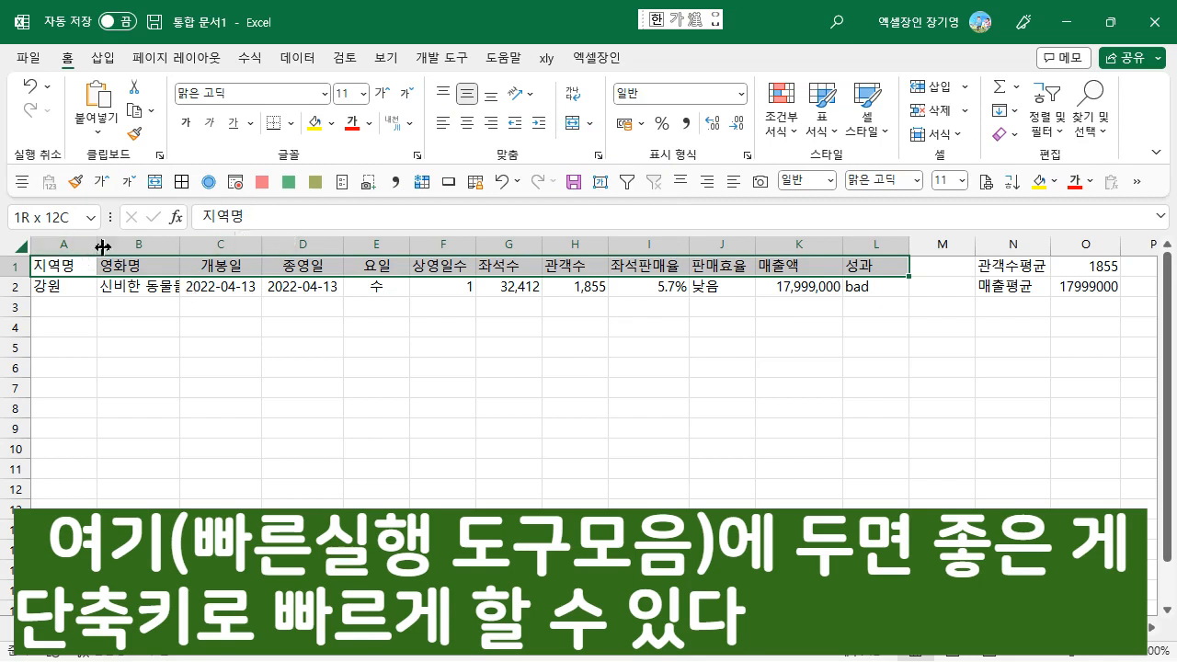
key("alt")
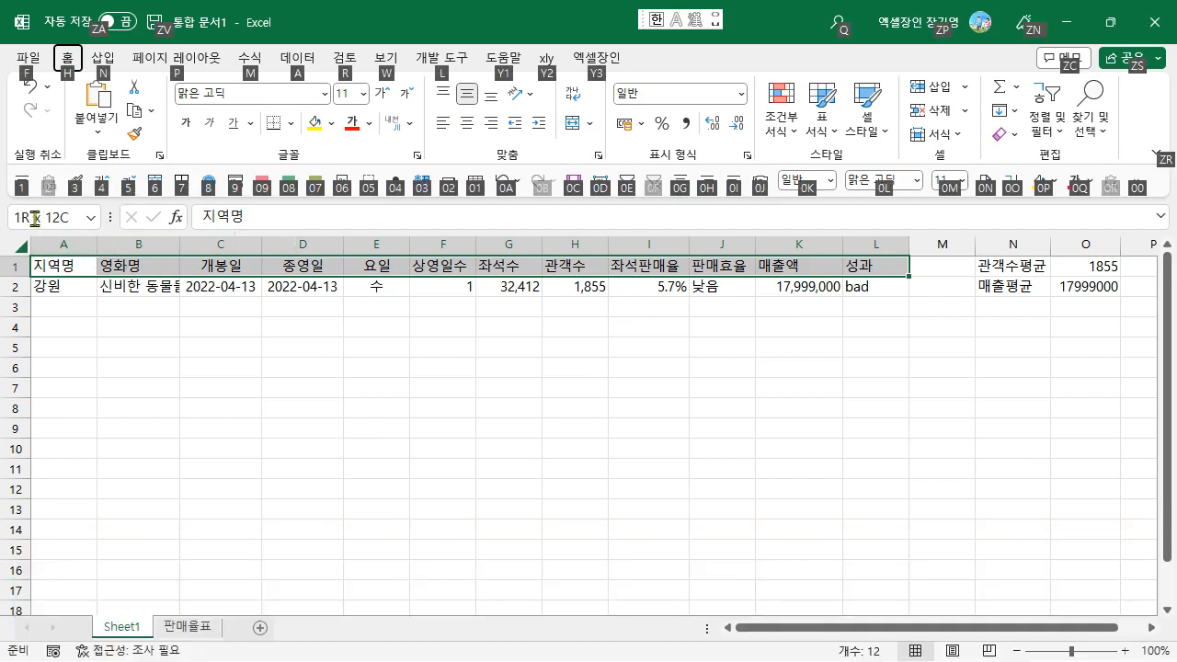
key("alt")
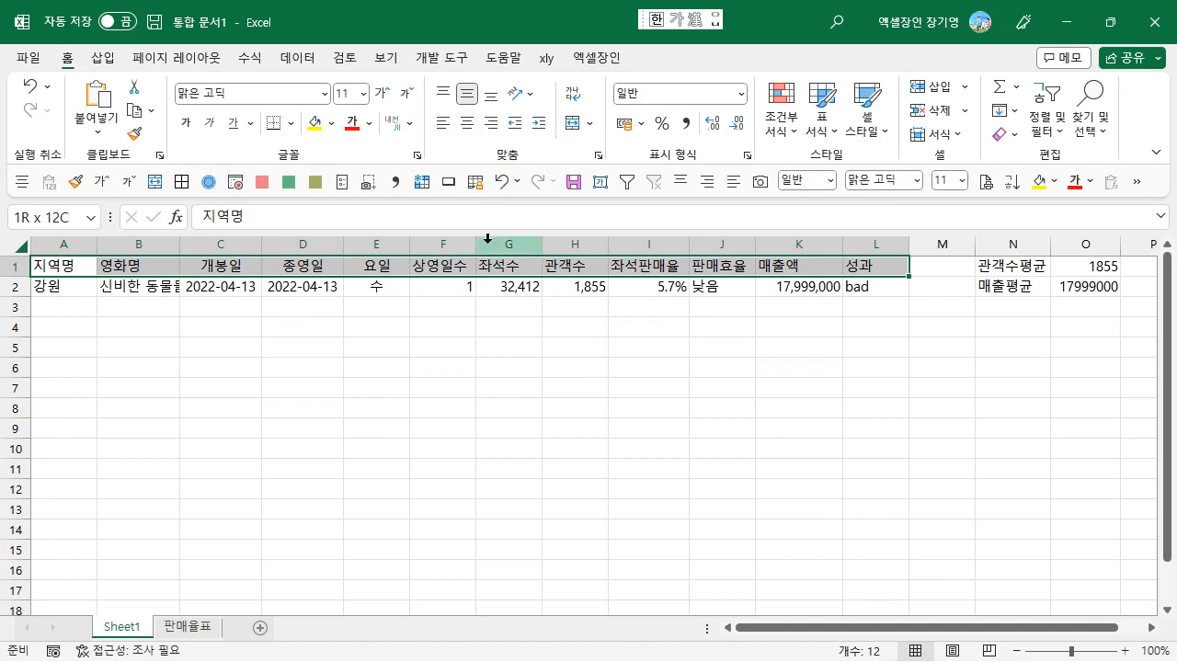
key("alt+1")
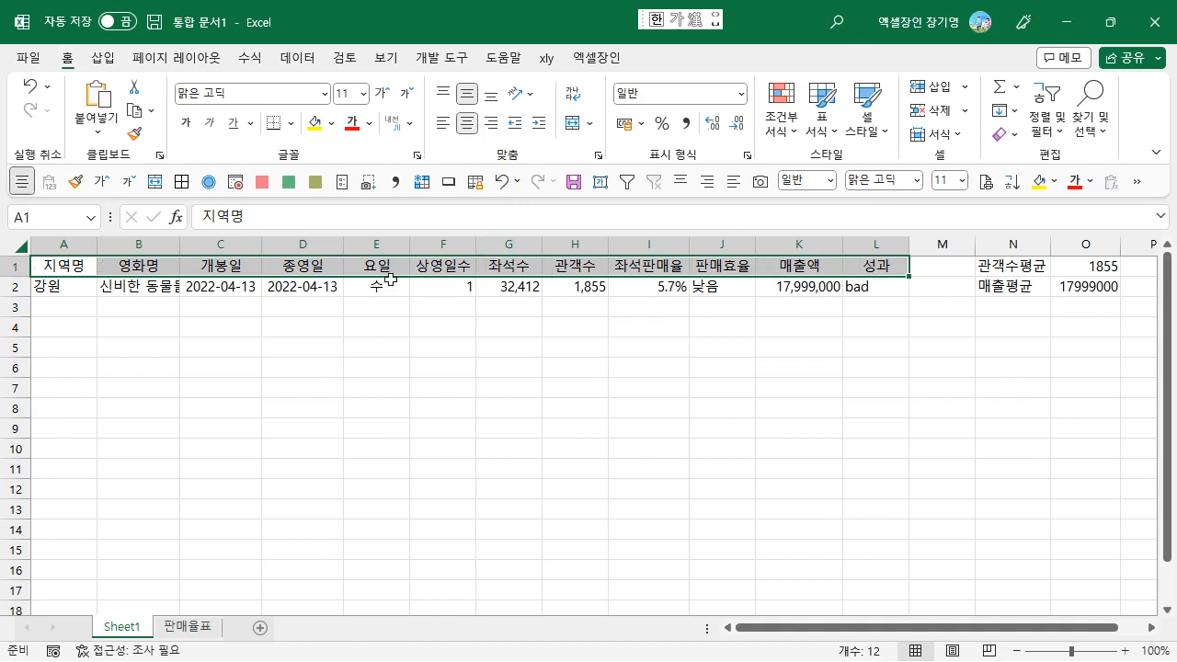
key("alt+1")
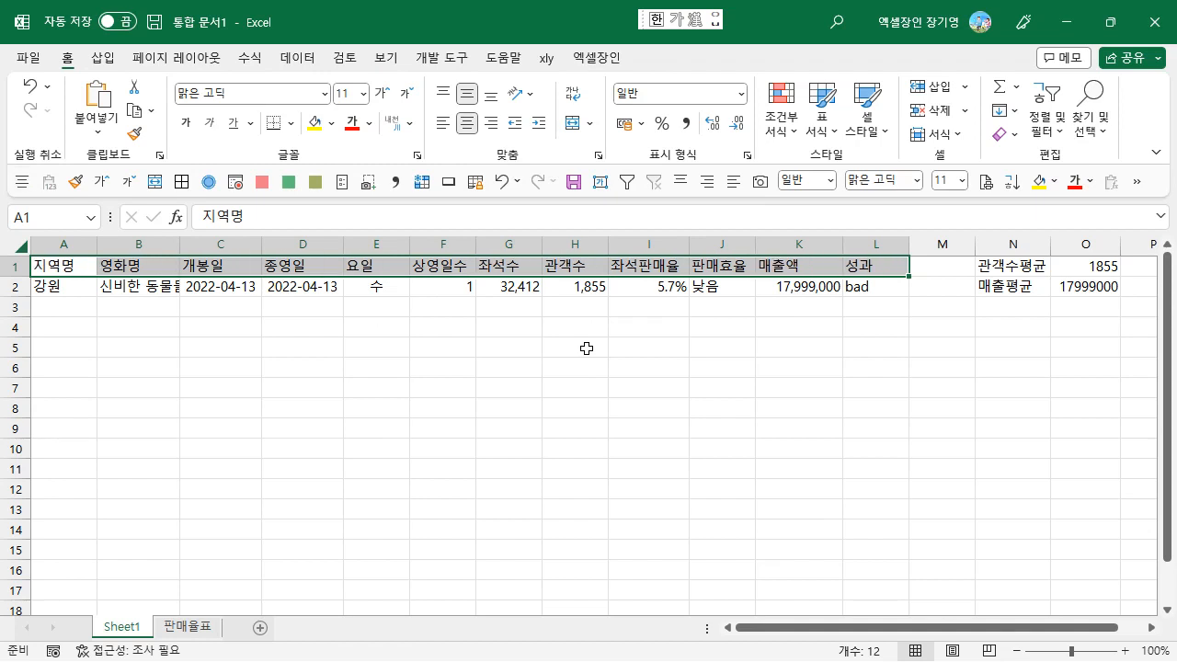
key("alt+1")
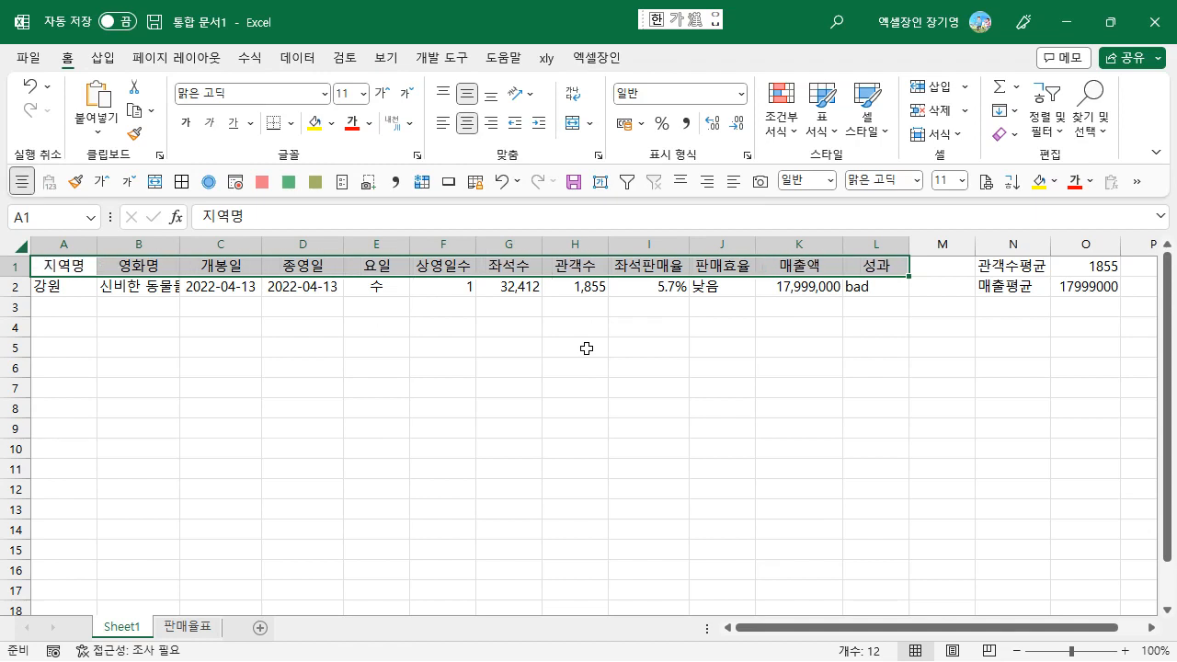
key("alt+1")
key("alt+1")
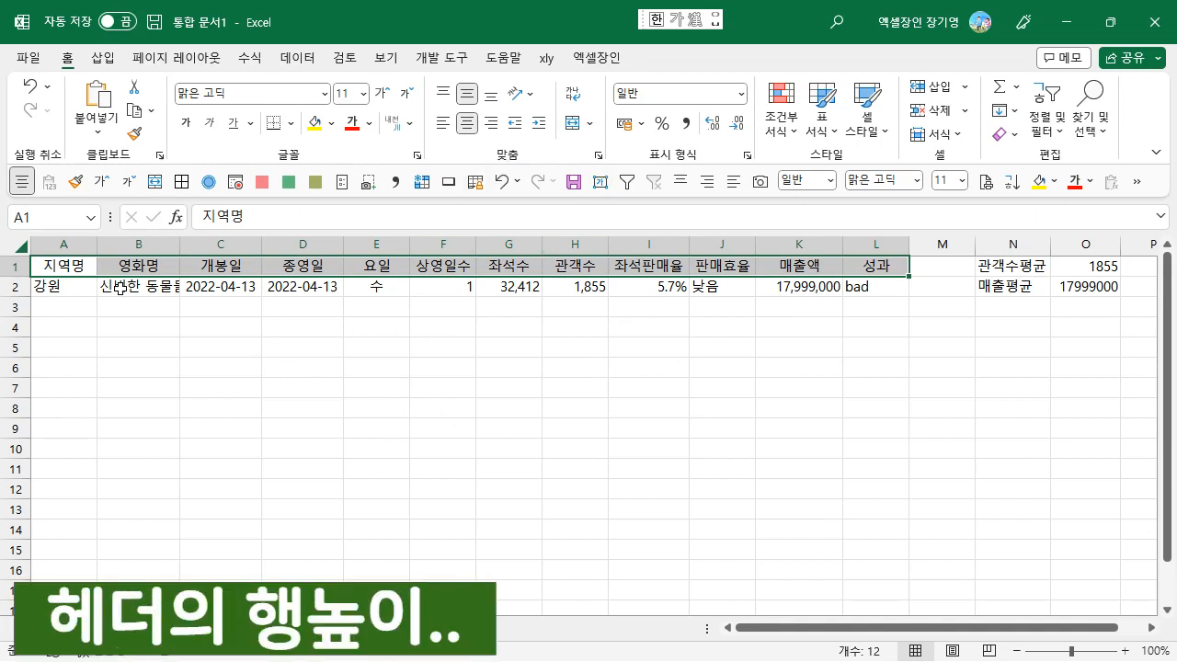
- Set the height of header row 1 to 33
right_click(18, 269)
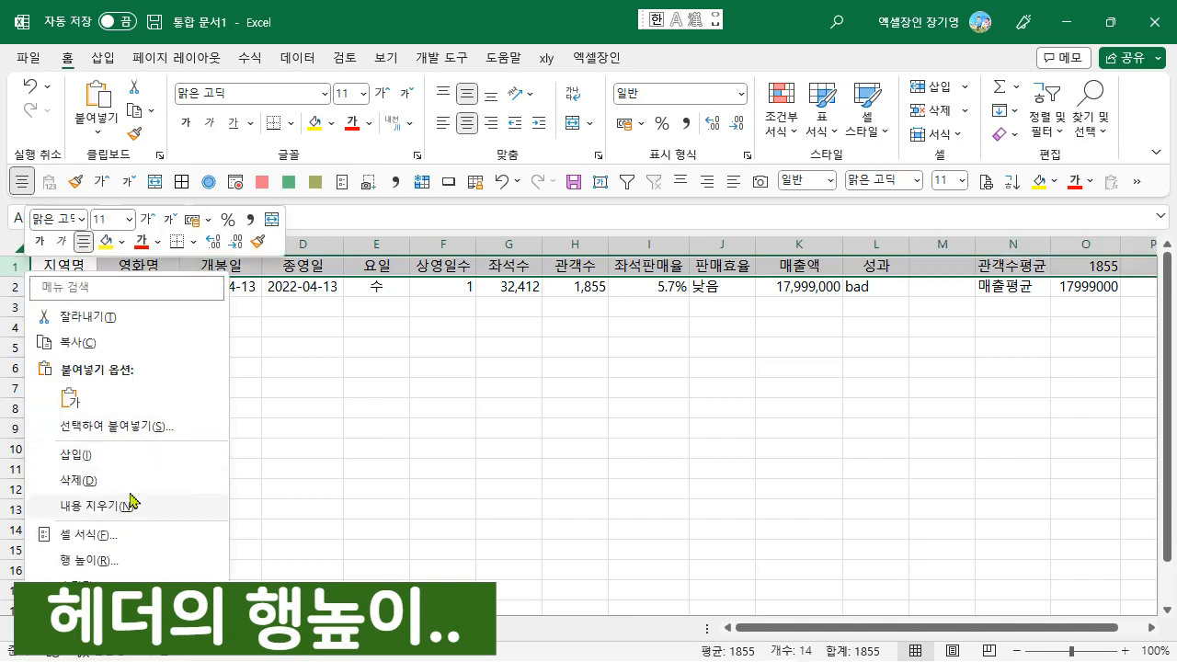
left_click(152, 559)
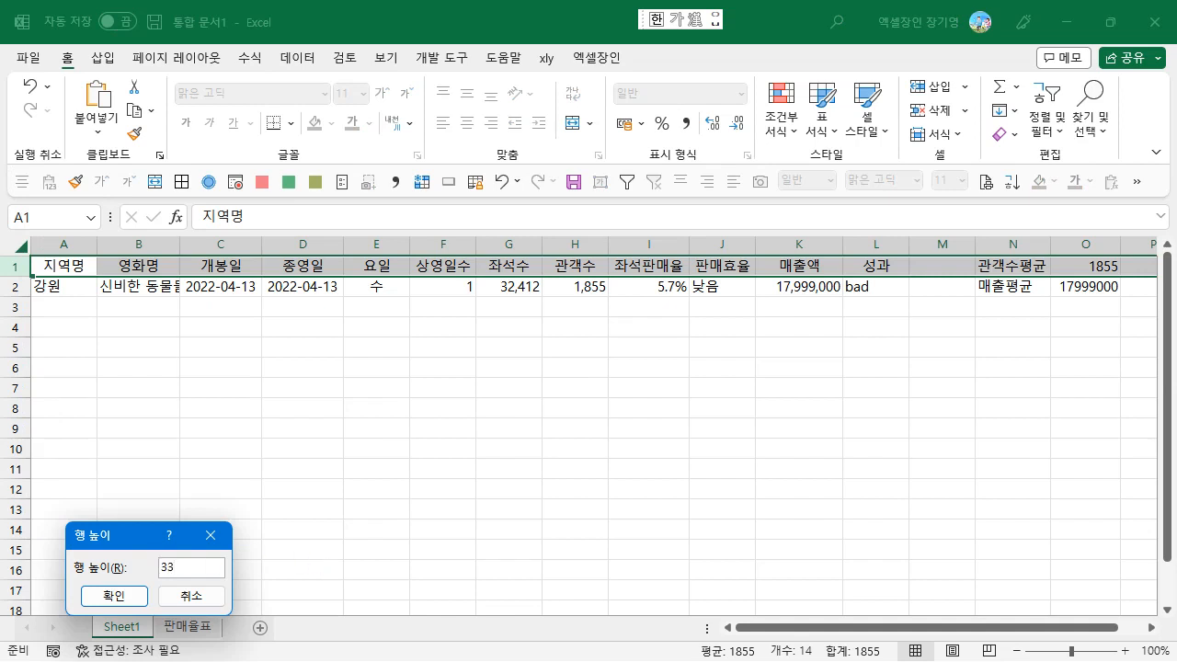
key("Return")
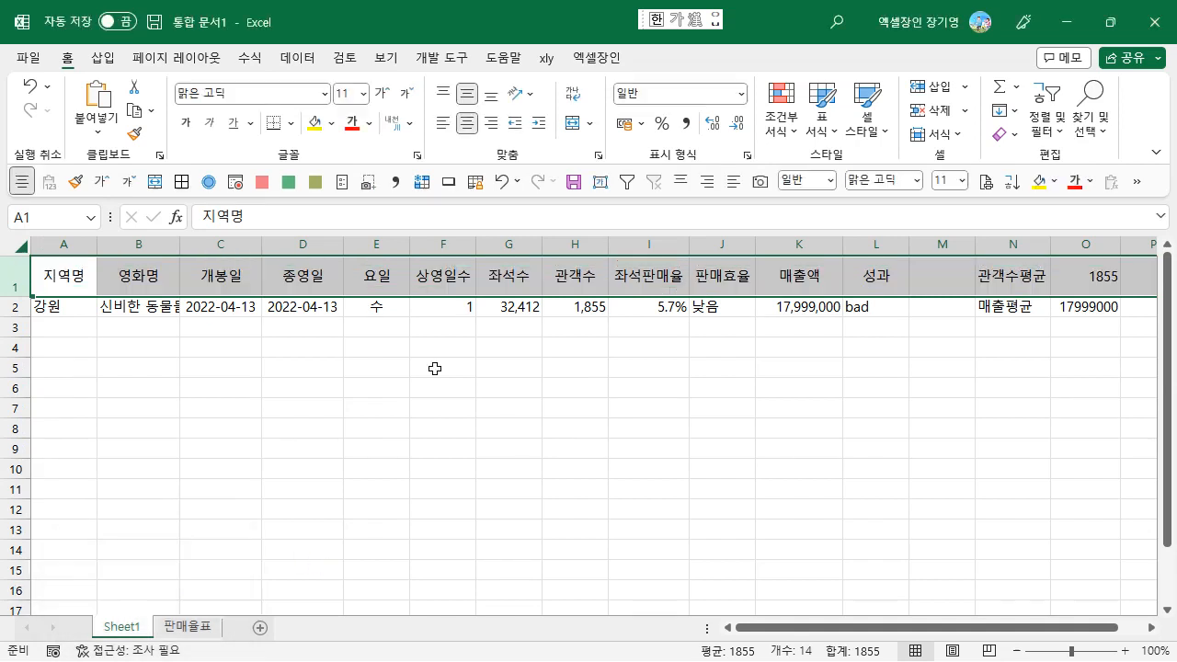
- Set column F's width to 5 and wrap the 상영일수 header text in F1
left_click(443, 312)
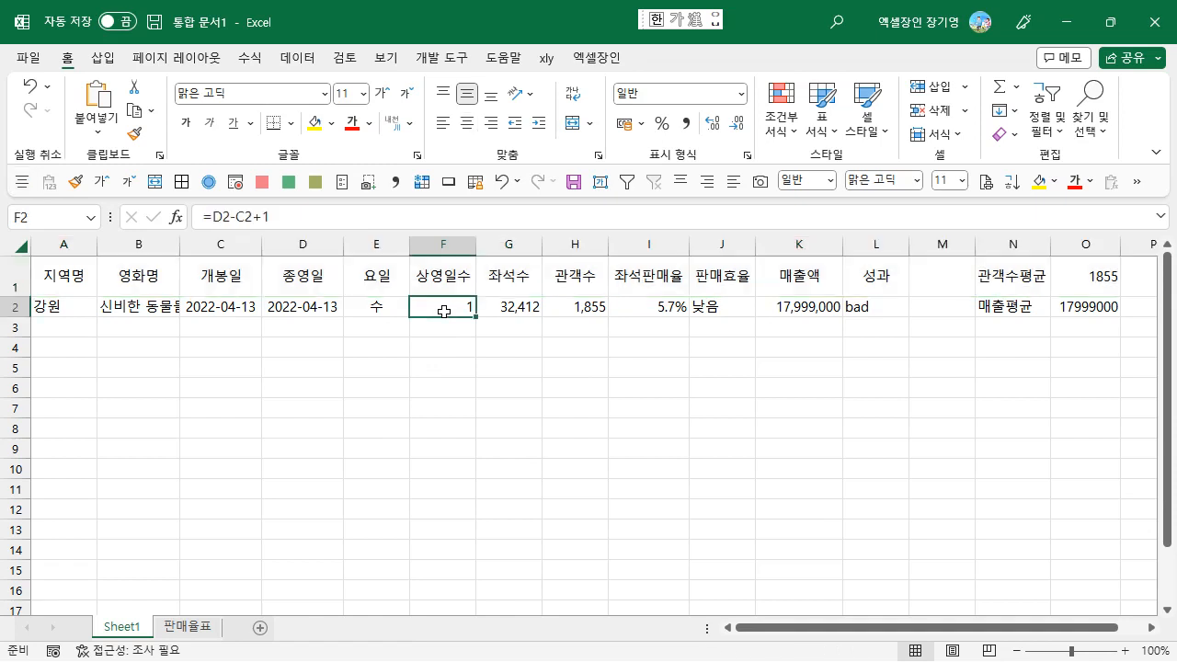
right_click(457, 245)
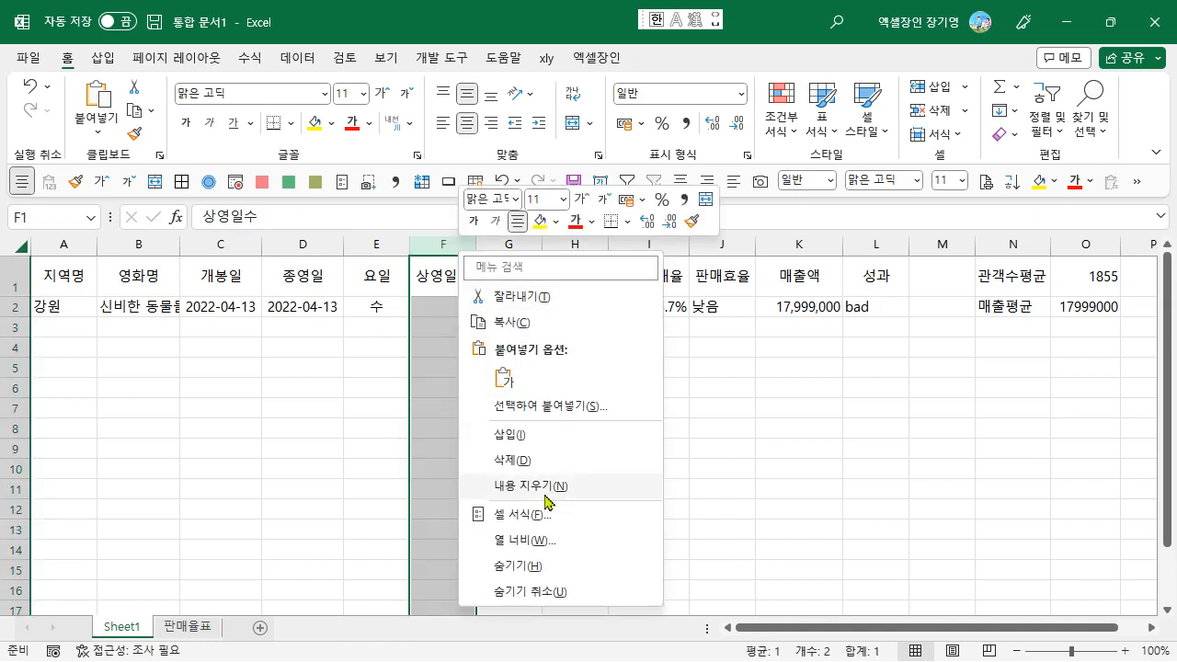
left_click(561, 541)
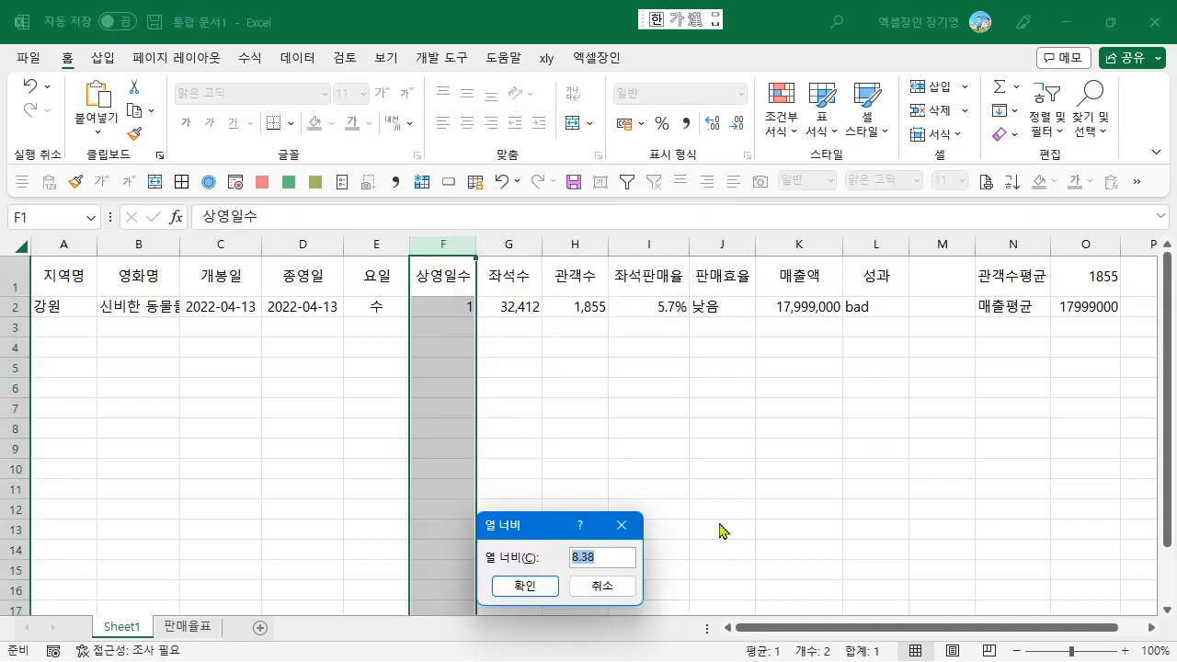
type("5")
left_click(525, 586)
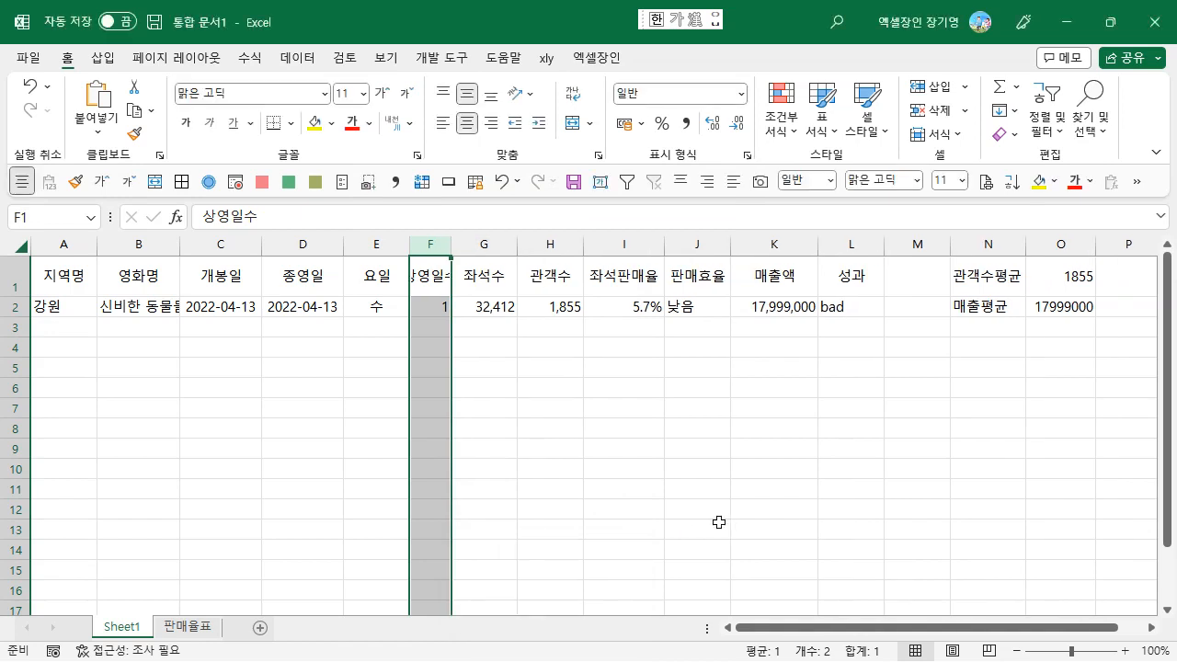
left_click(430, 278)
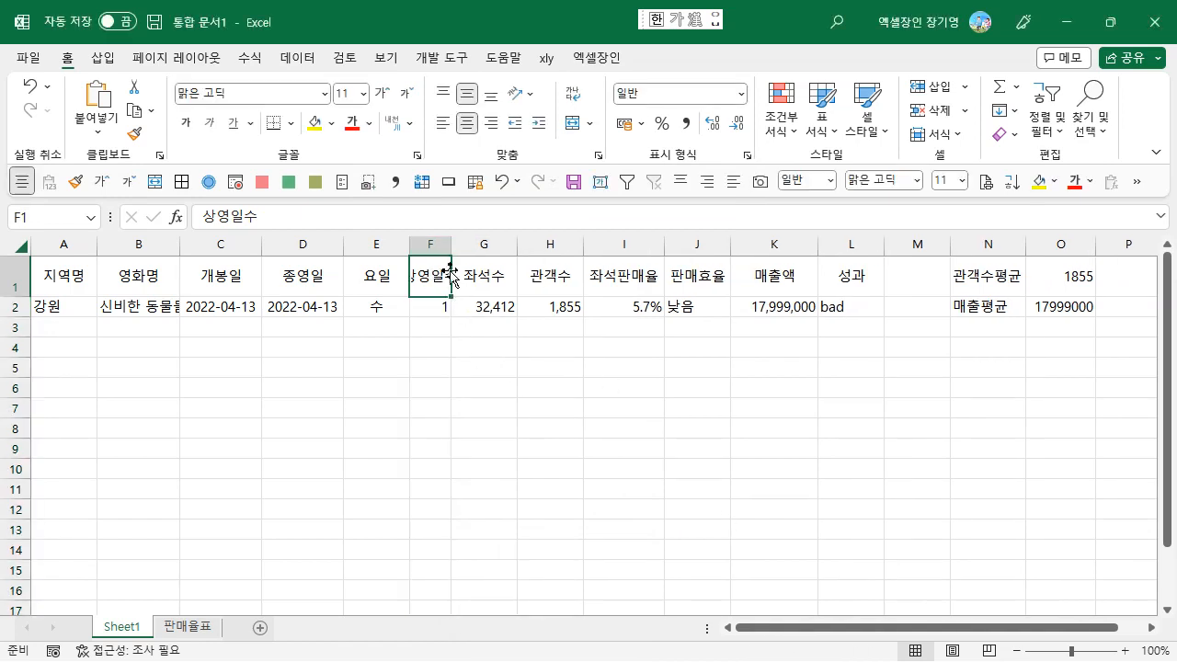
left_click(572, 98)
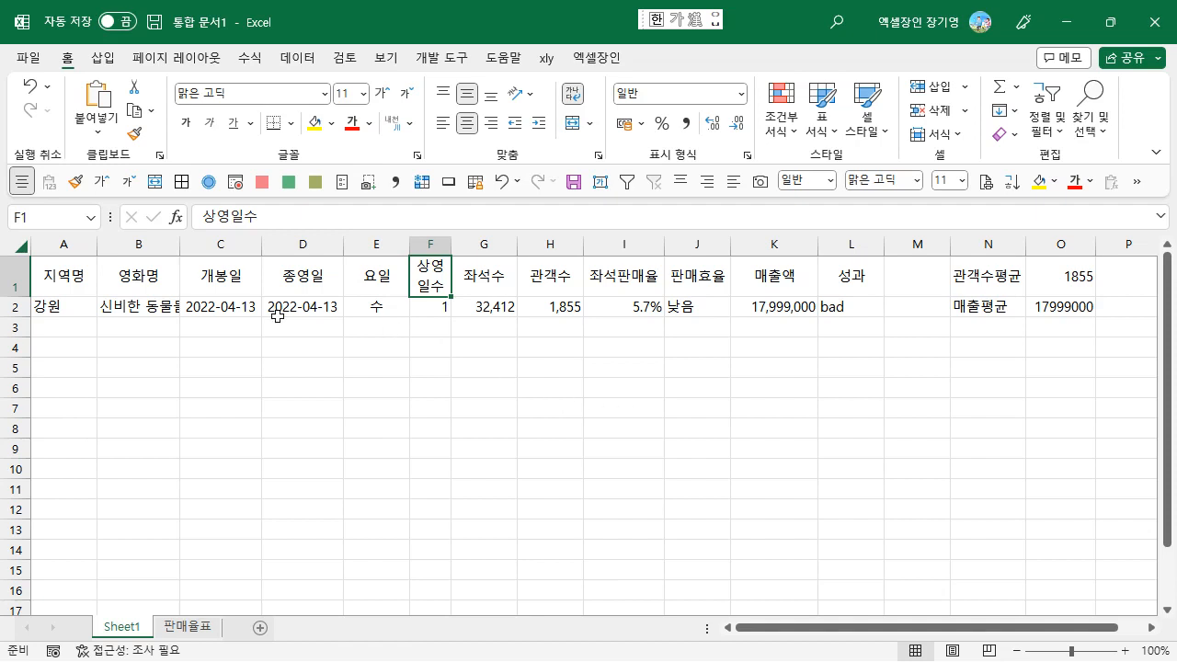
- Top-align the header cells A1:L1 and turn on filters for them
left_click(61, 276)
key("ctrl+shift+Right")
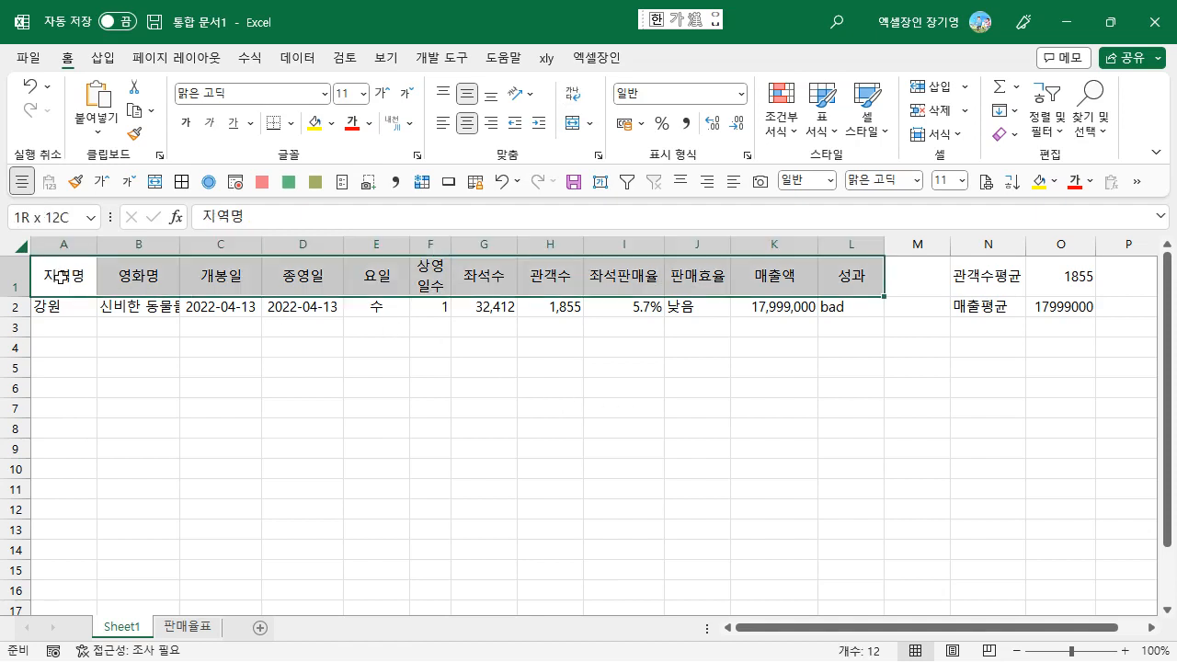
left_click(447, 96)
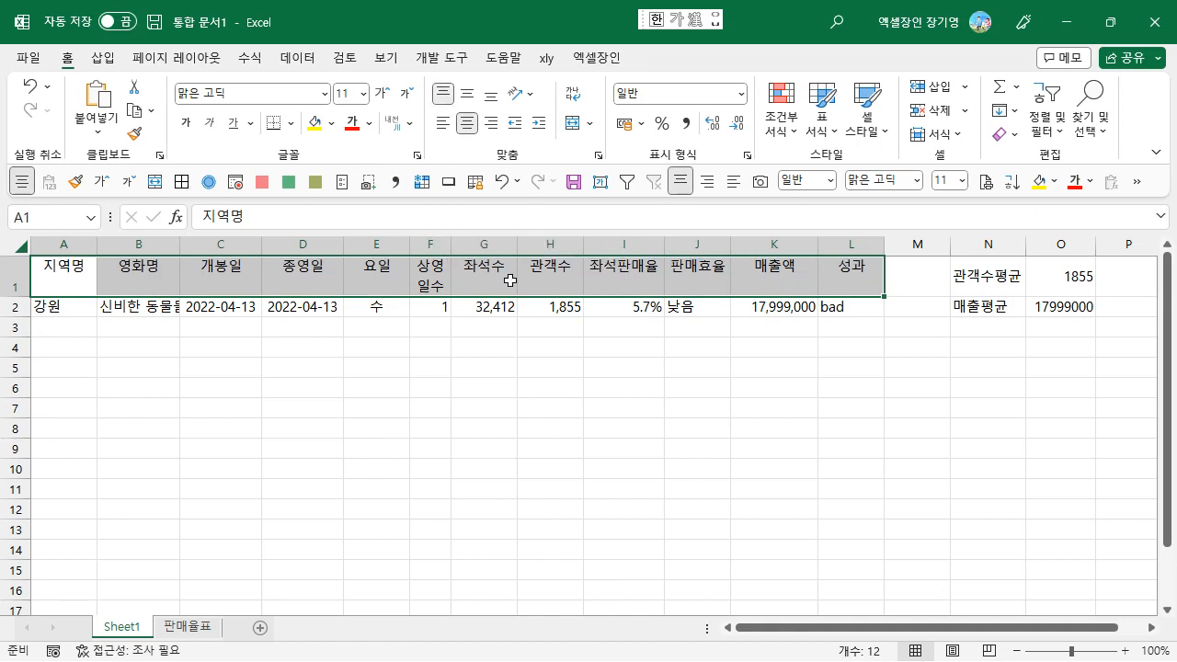
left_click(303, 59)
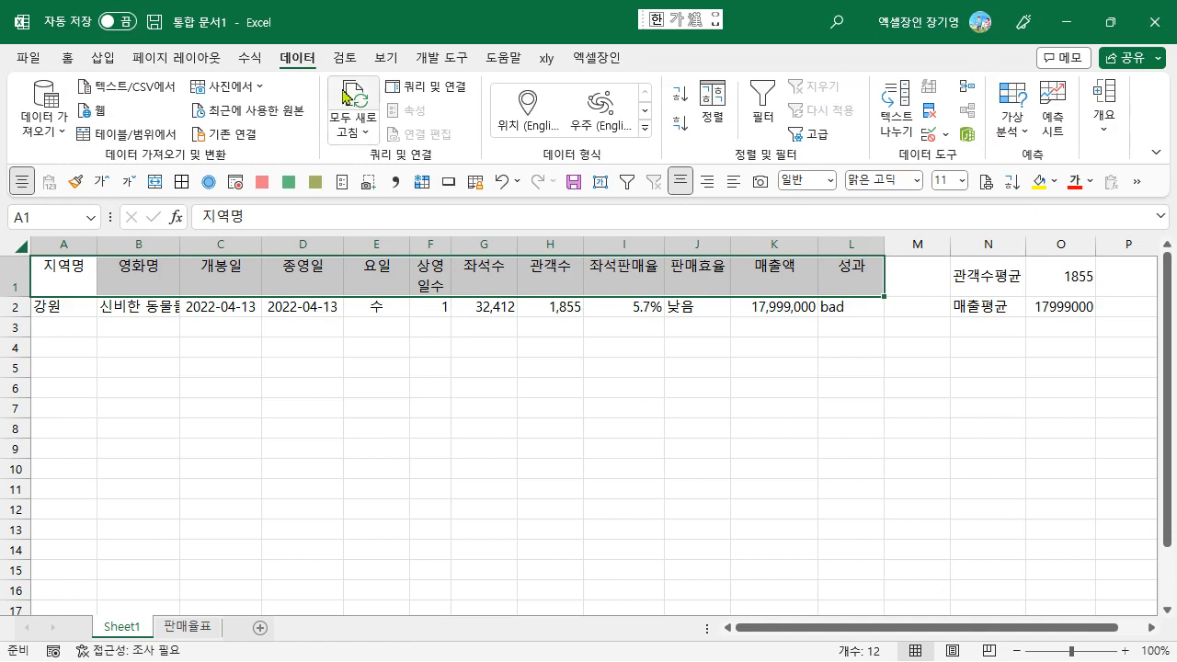
left_click(763, 120)
left_click(546, 383)
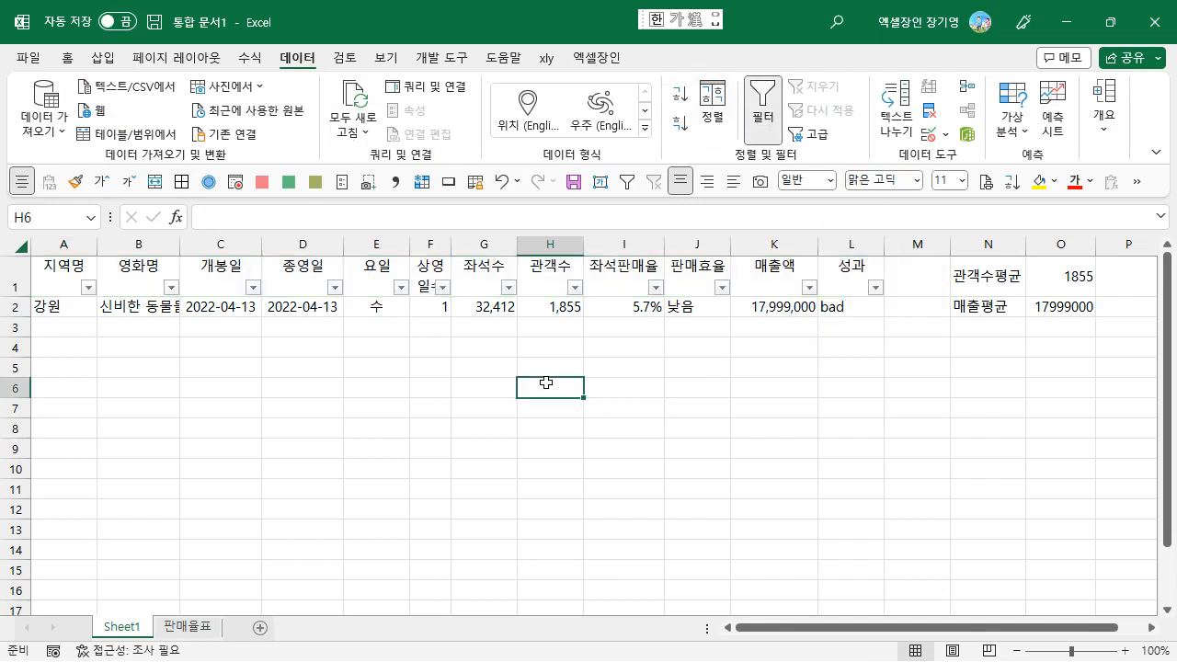
- Set the height of header row 1 to 44
left_click(425, 282)
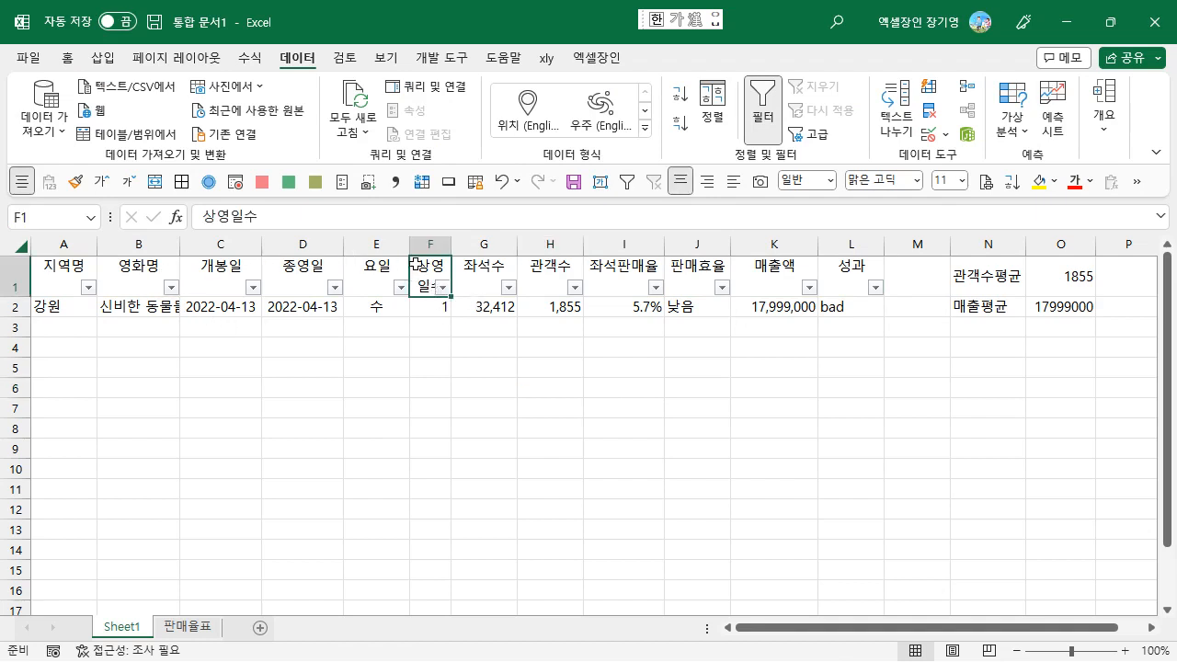
right_click(20, 284)
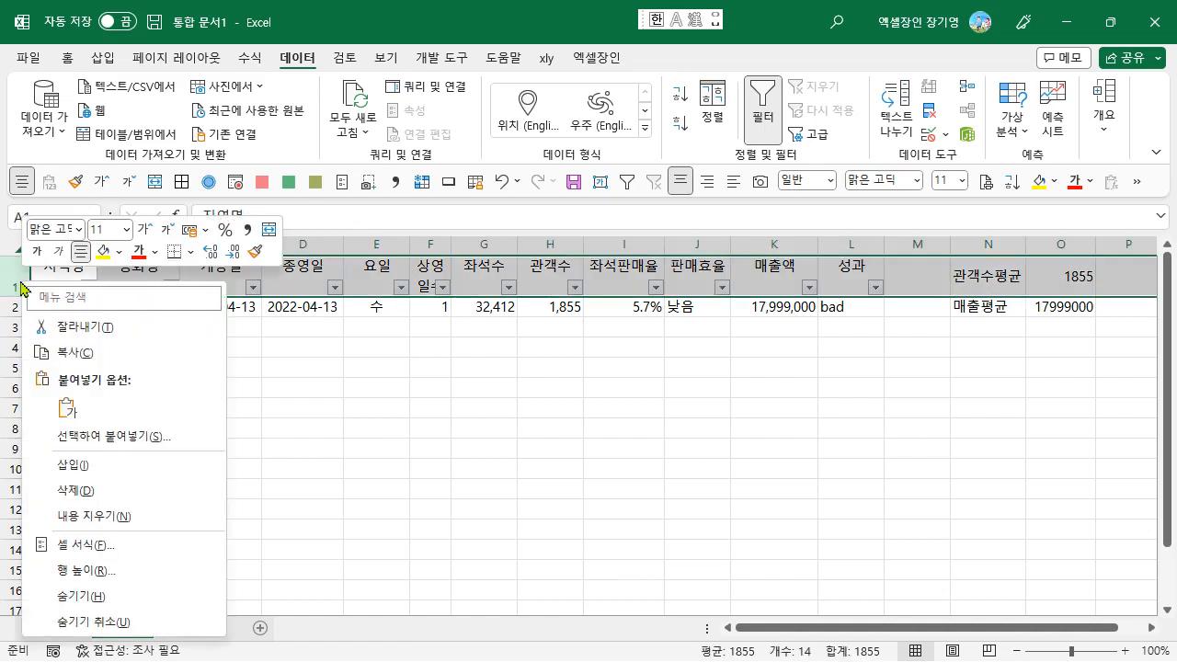
left_click(97, 570)
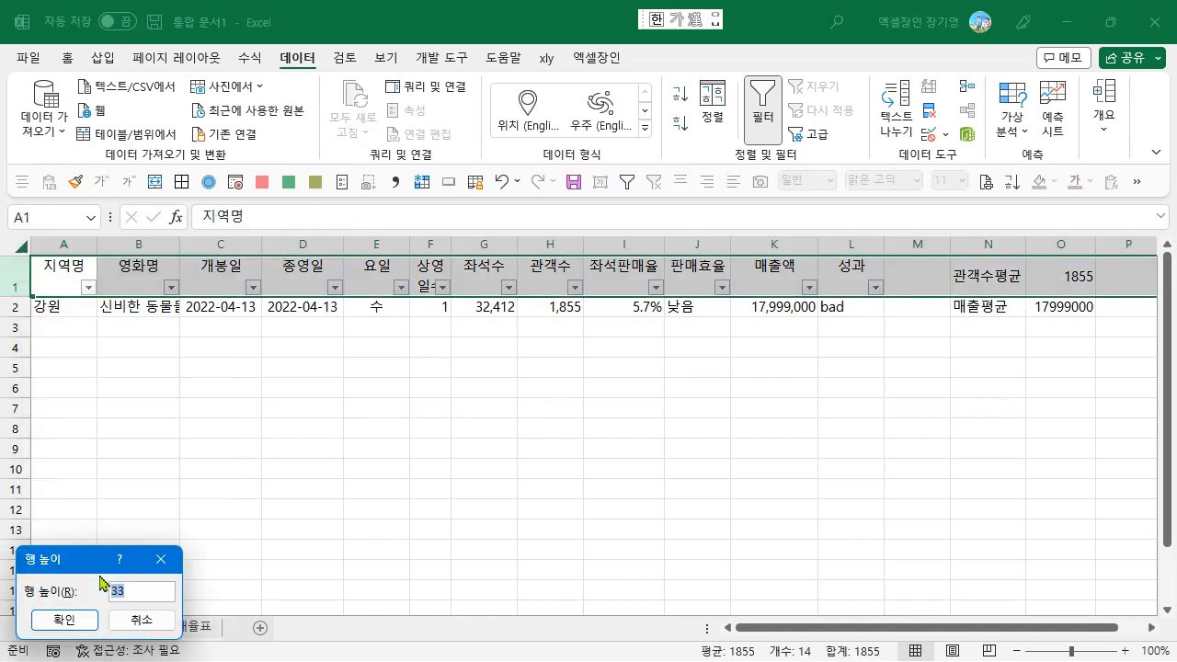
type("44")
key("Return")
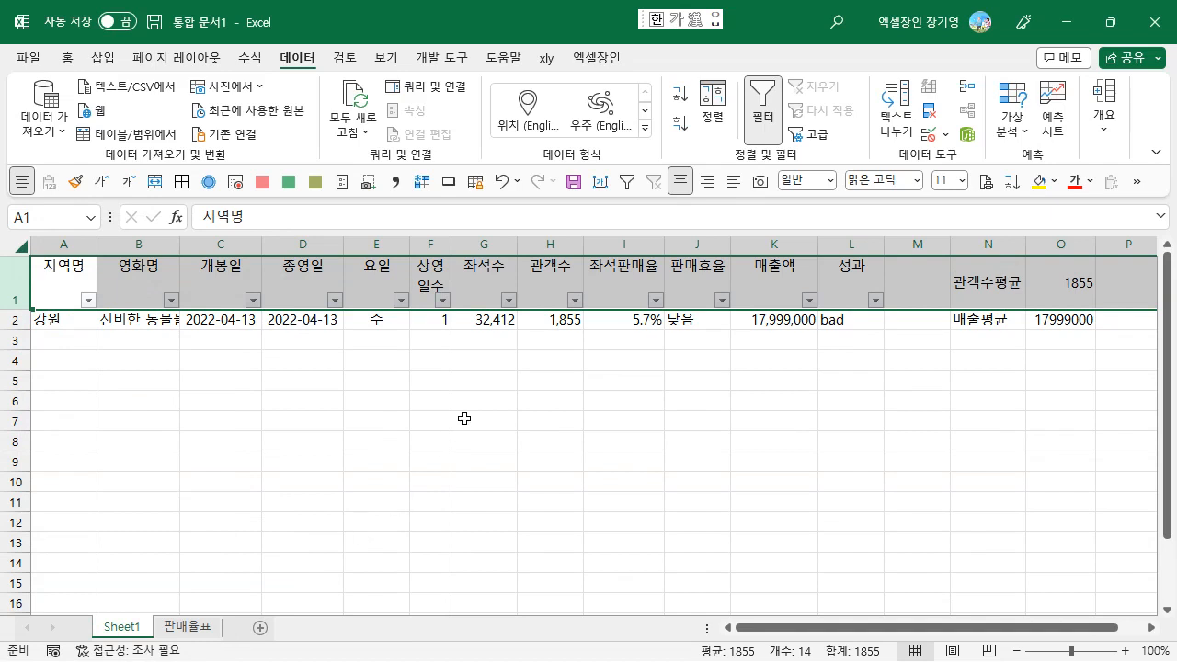
left_click(489, 373)
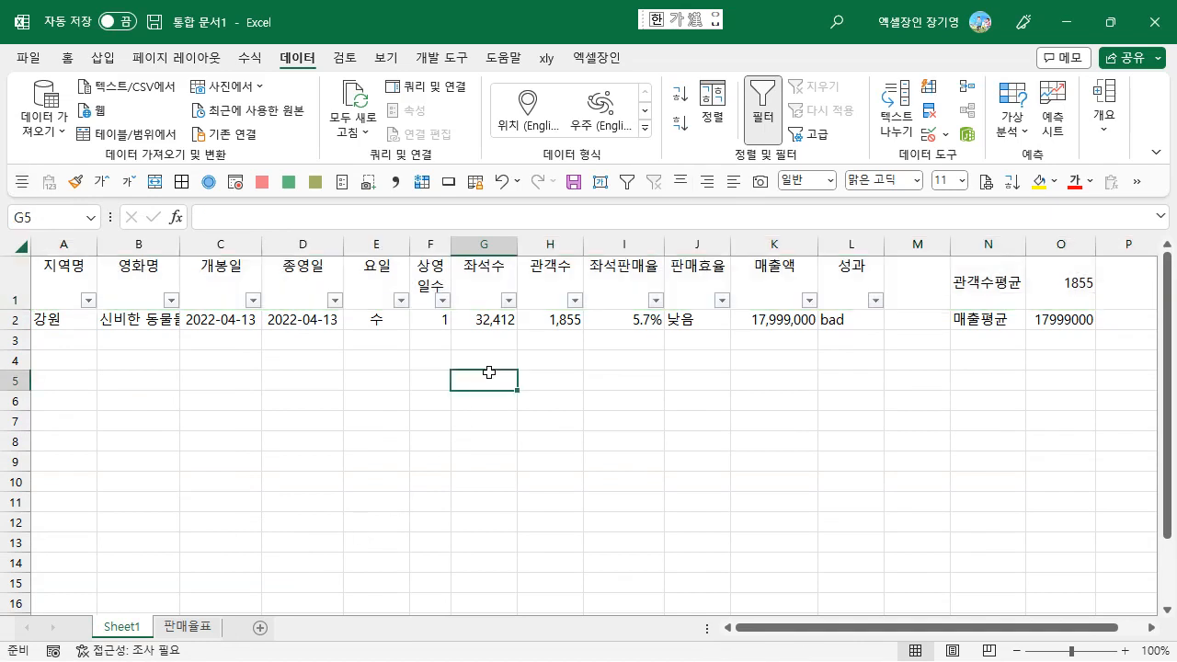
- Look at the values offered by the 좌석수 header's filter and leave the filter unchanged
left_click(513, 281)
left_click(510, 300)
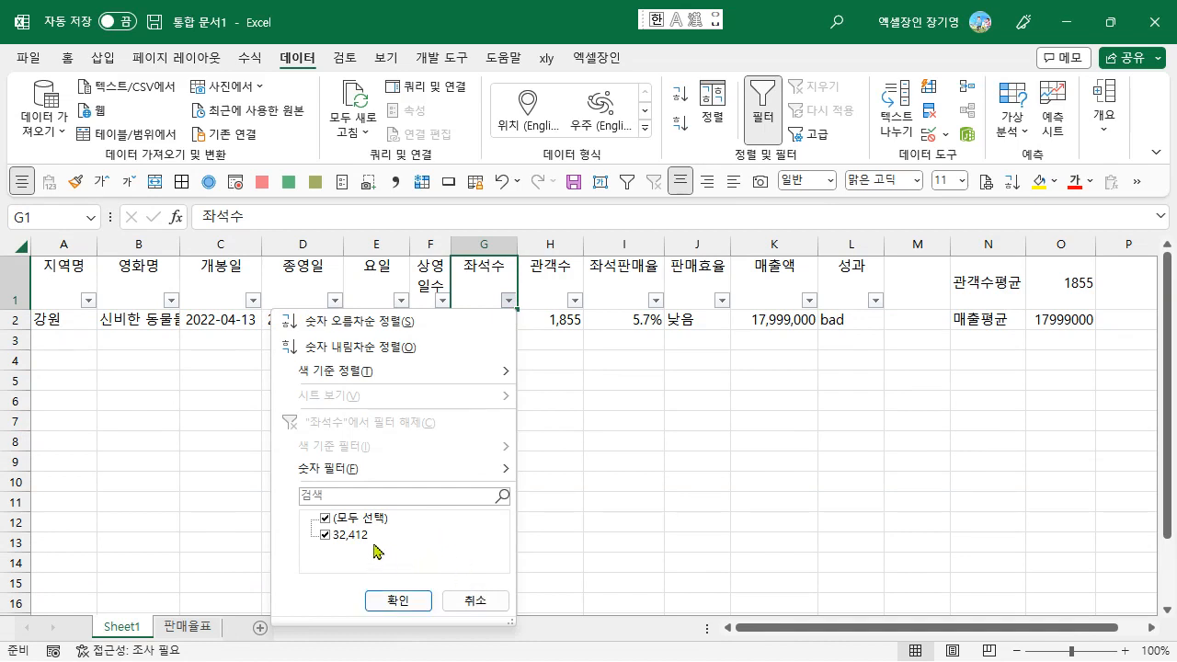
left_click(464, 595)
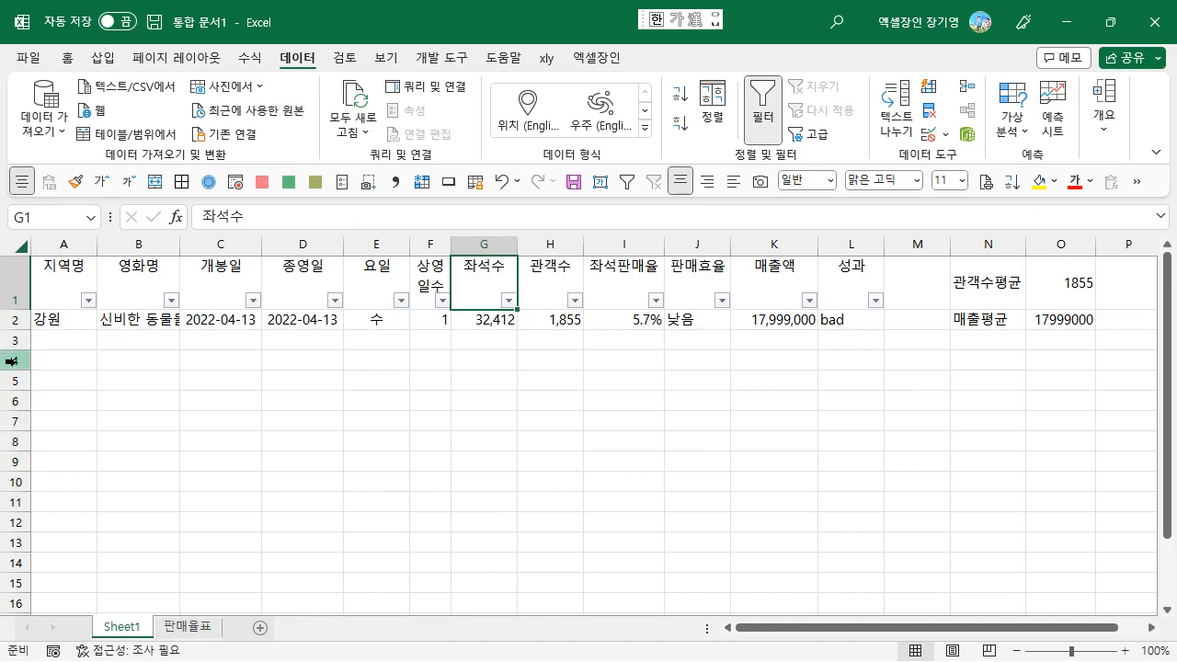
left_click(510, 304)
key("Escape")
- Enter the test value 11111 in G3 under the 좌석수 data
key("Down")
key("Down")
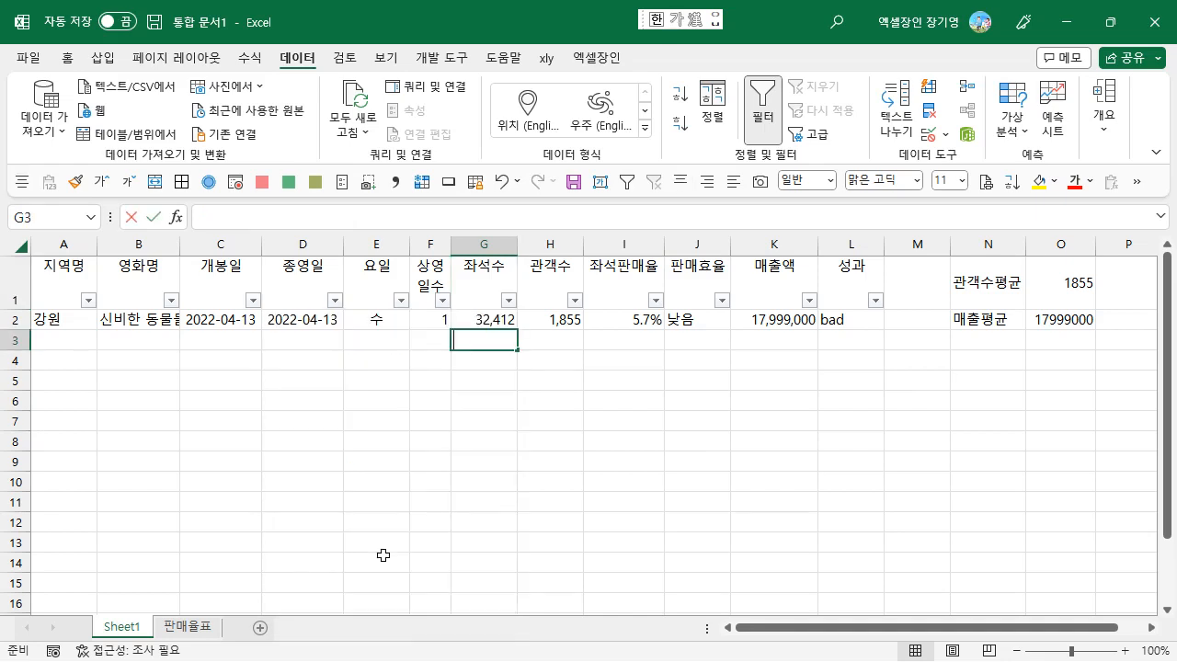
type("11111")
- Filter the 좌석수 column to exclude the value 11111
key("Up")
key("Up")
key("alt+Down")
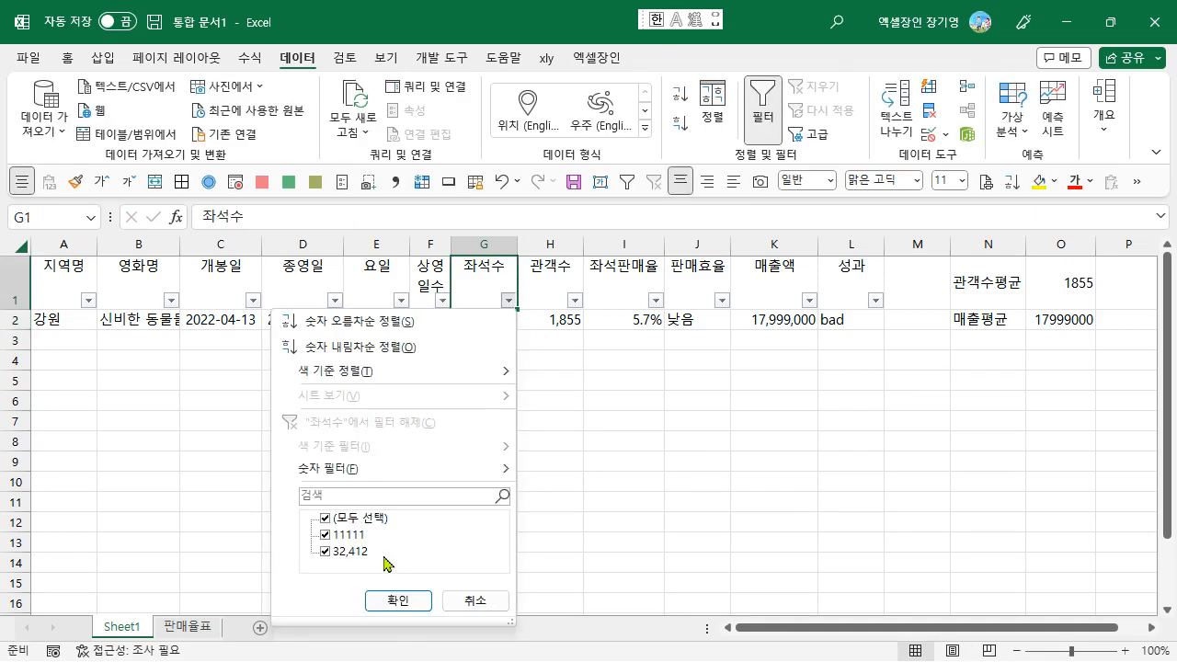
left_click(341, 540)
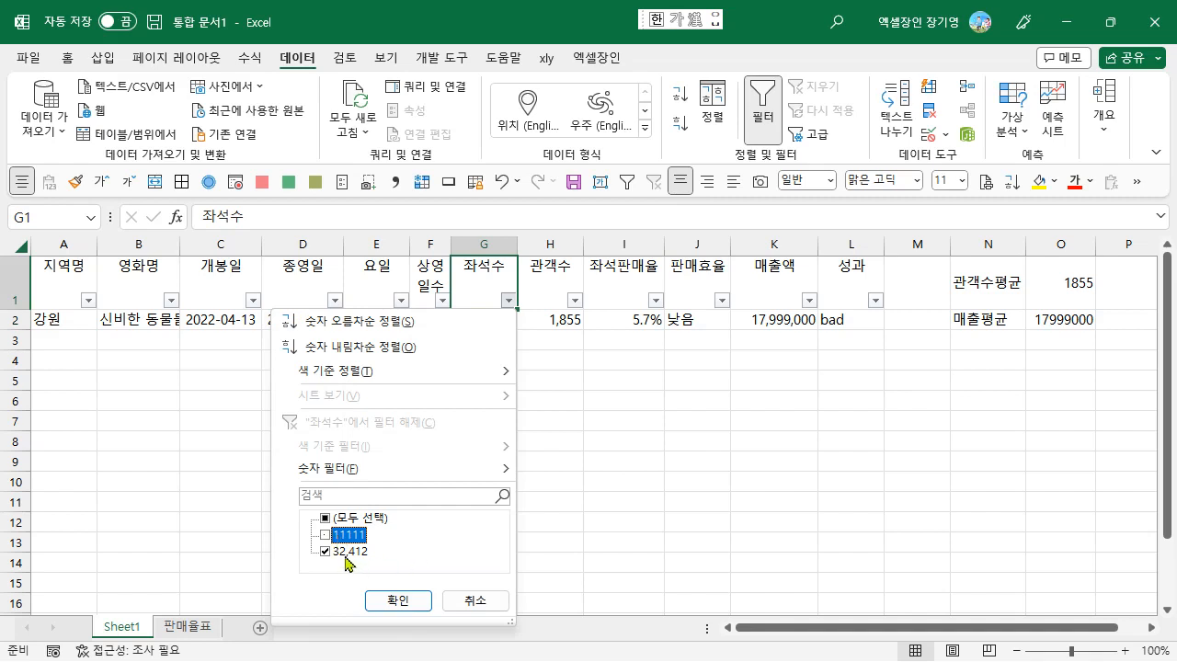
key("Return")
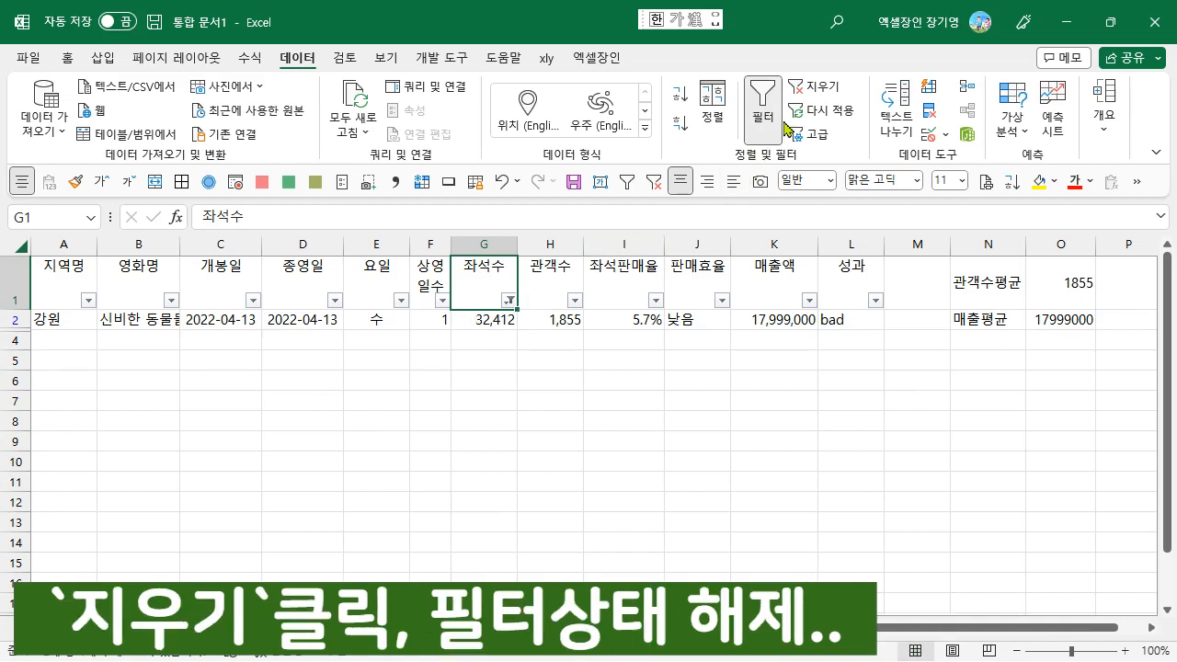
- Clear the 좌석수 column's filter and delete the test value 11111 from G3
left_click(825, 93)
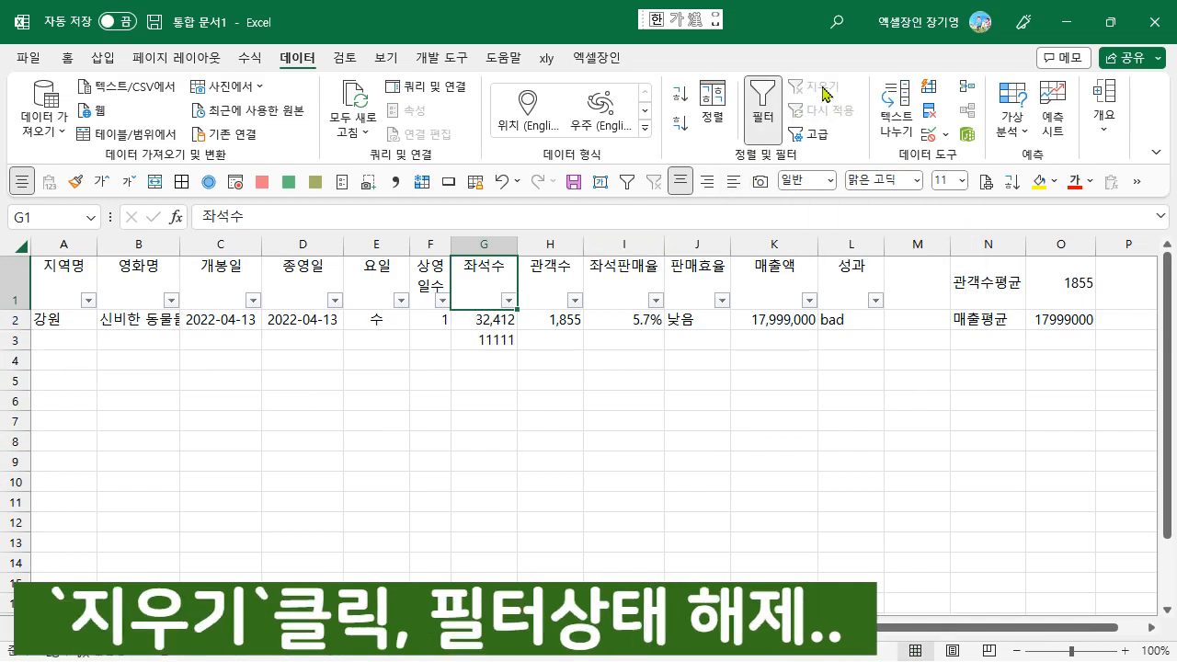
left_click(497, 341)
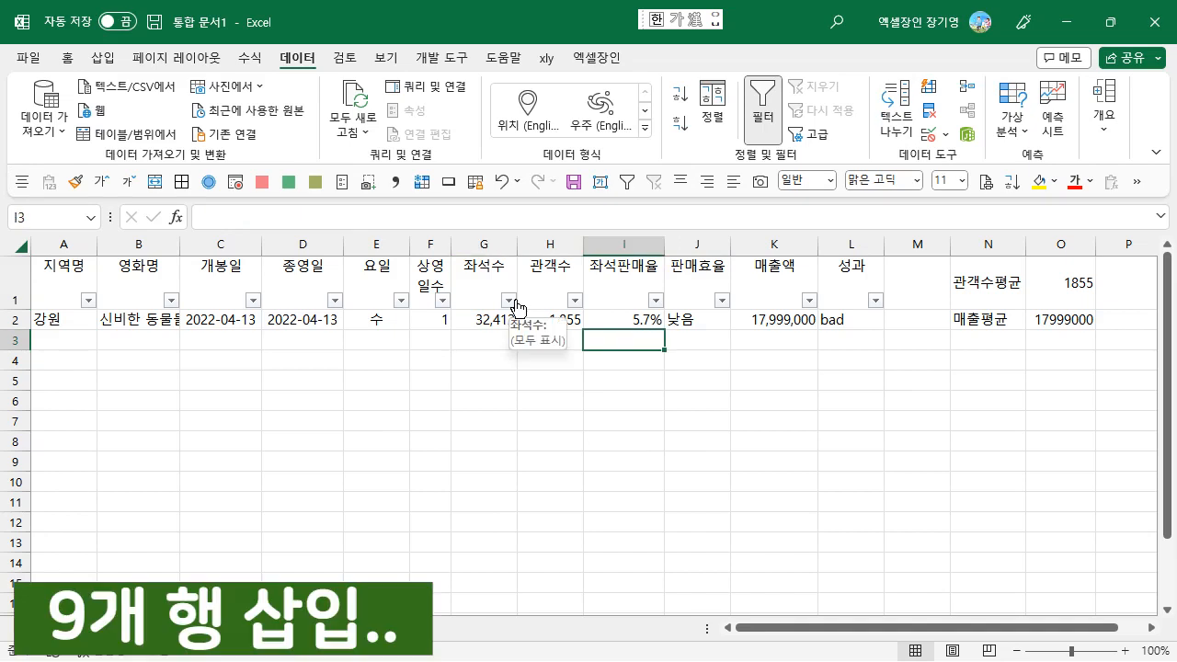
- Insert nine blank rows above the header row
left_click(22, 289)
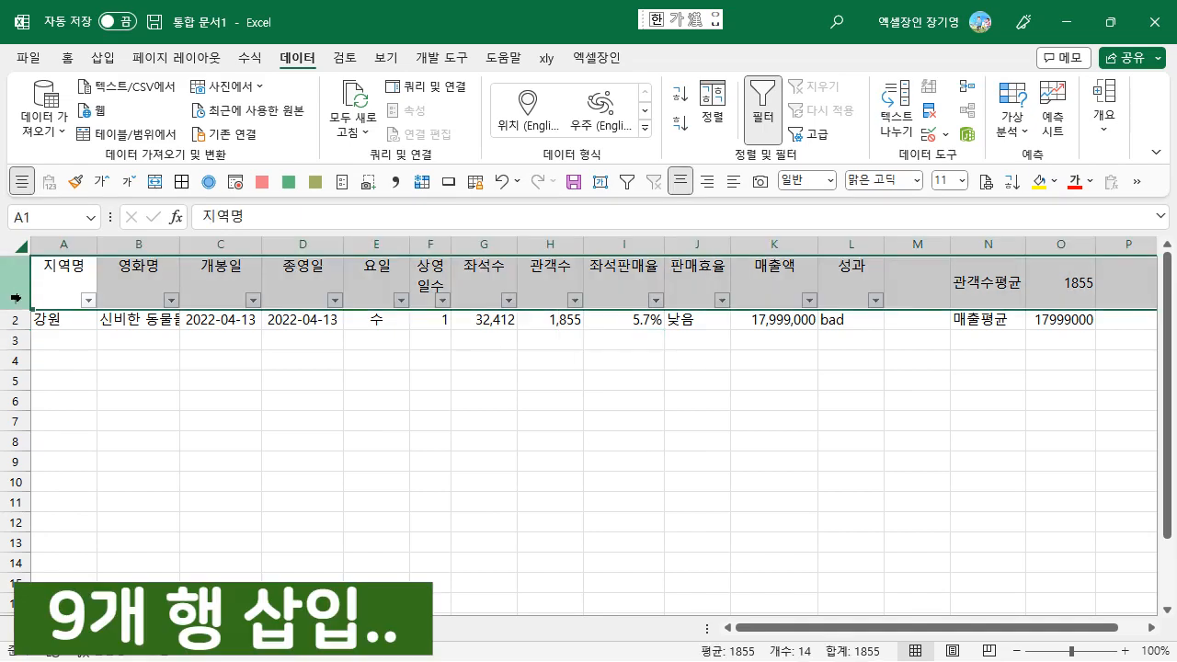
left_click_drag(17, 297, 32, 460)
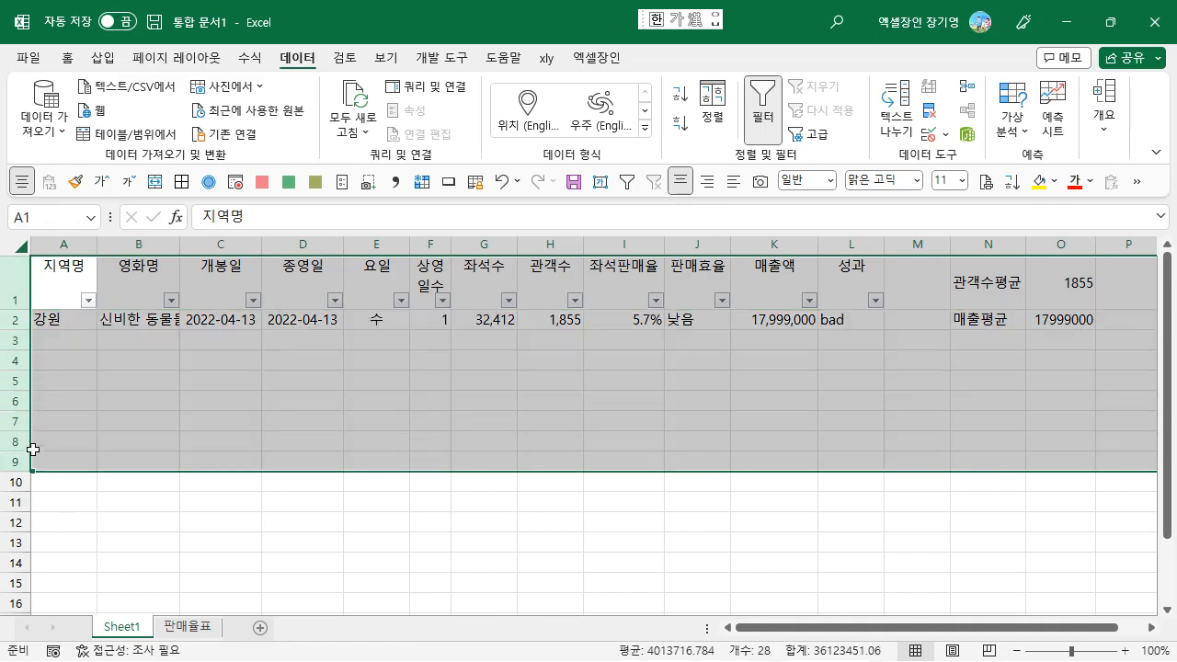
right_click(16, 402)
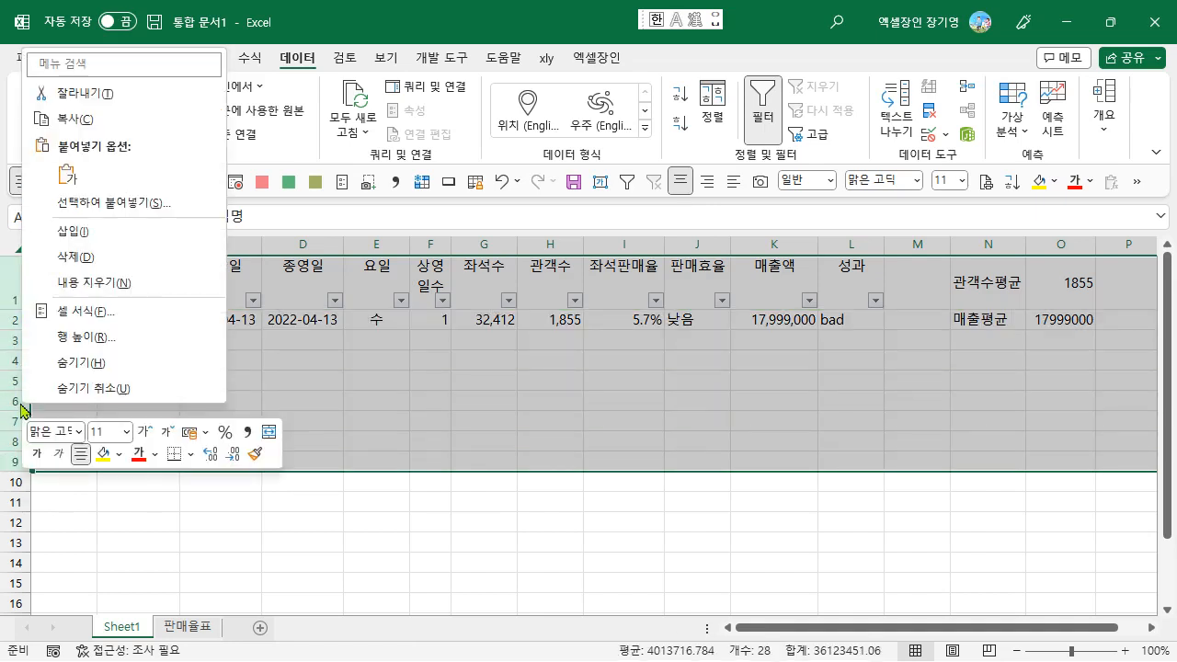
left_click(116, 231)
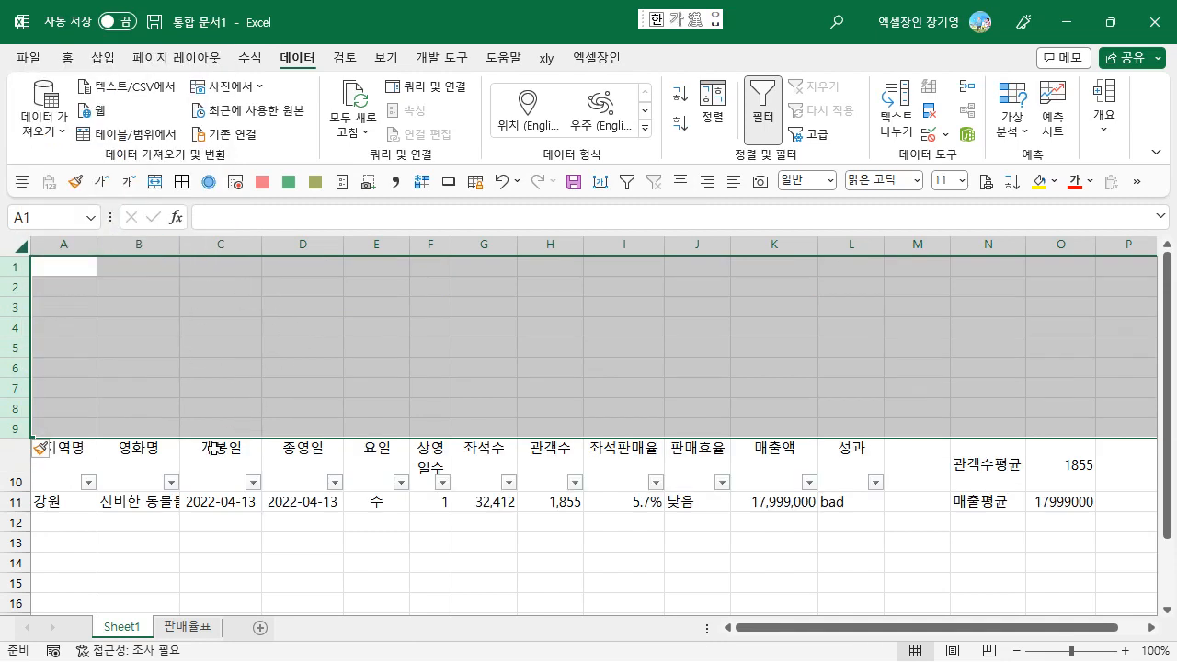
- Hide the blank rows 3 to 9 above the table header
left_click(135, 460)
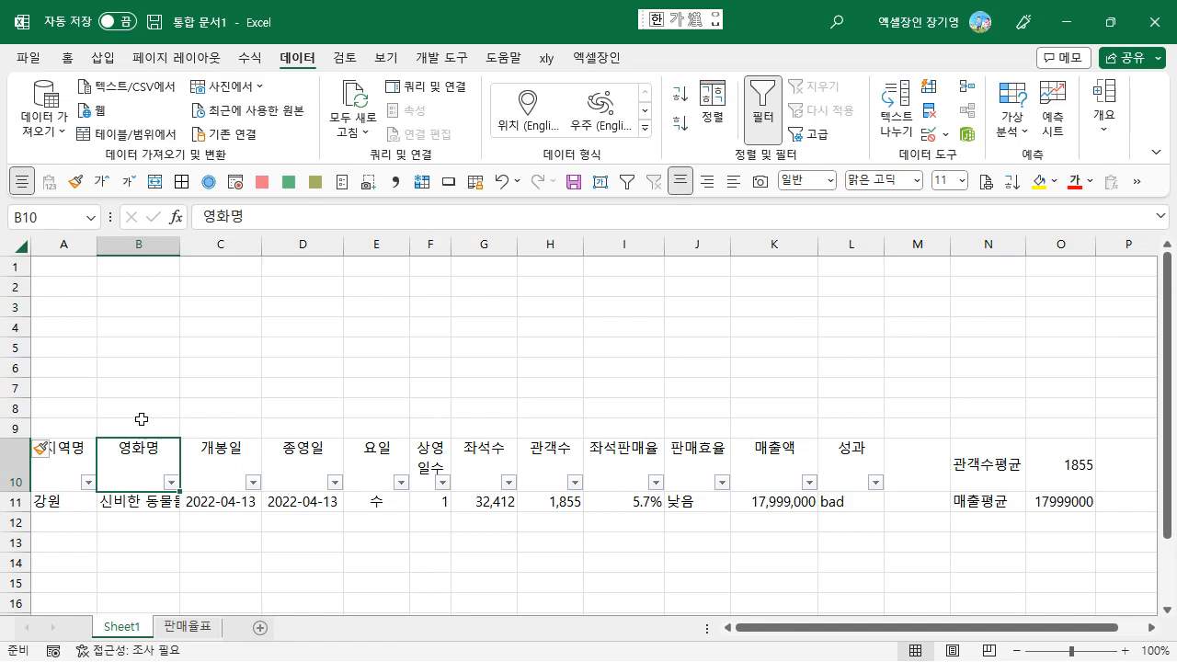
left_click_drag(138, 429, 134, 283)
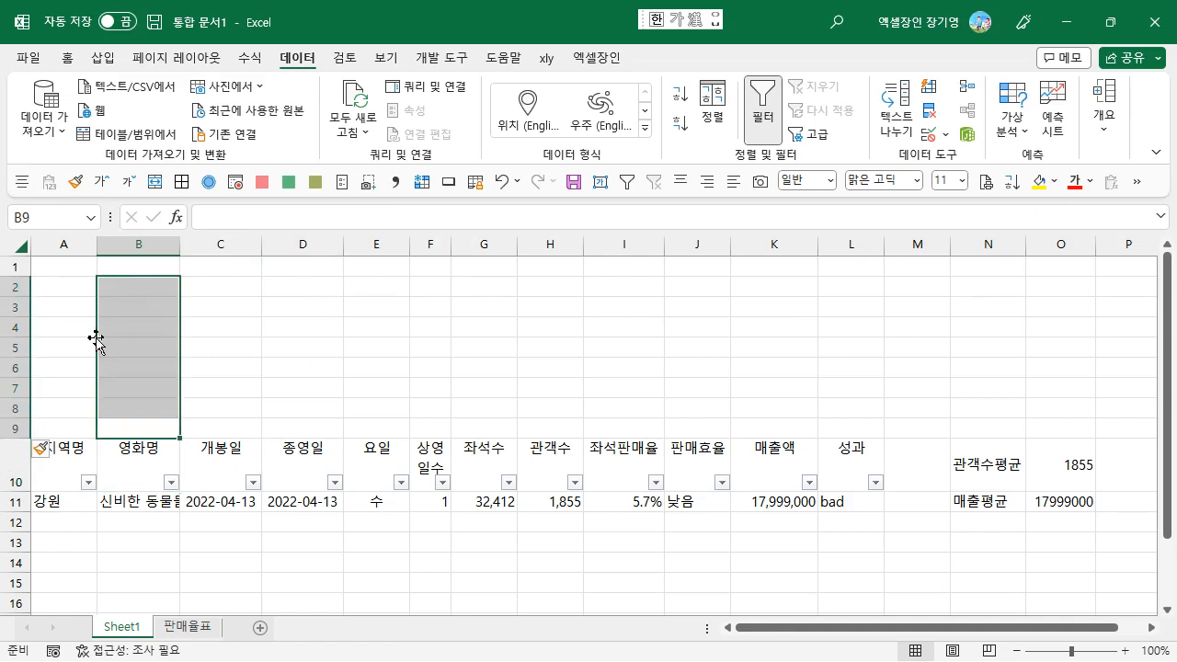
left_click_drag(18, 288, 21, 427)
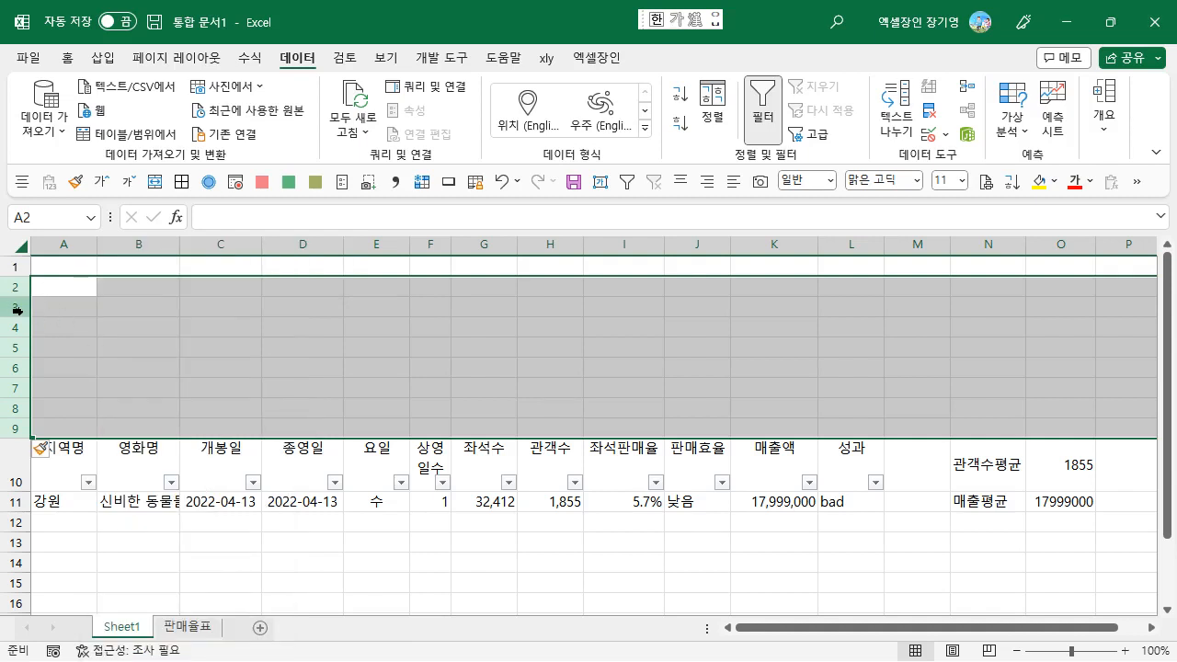
left_click_drag(19, 308, 20, 430)
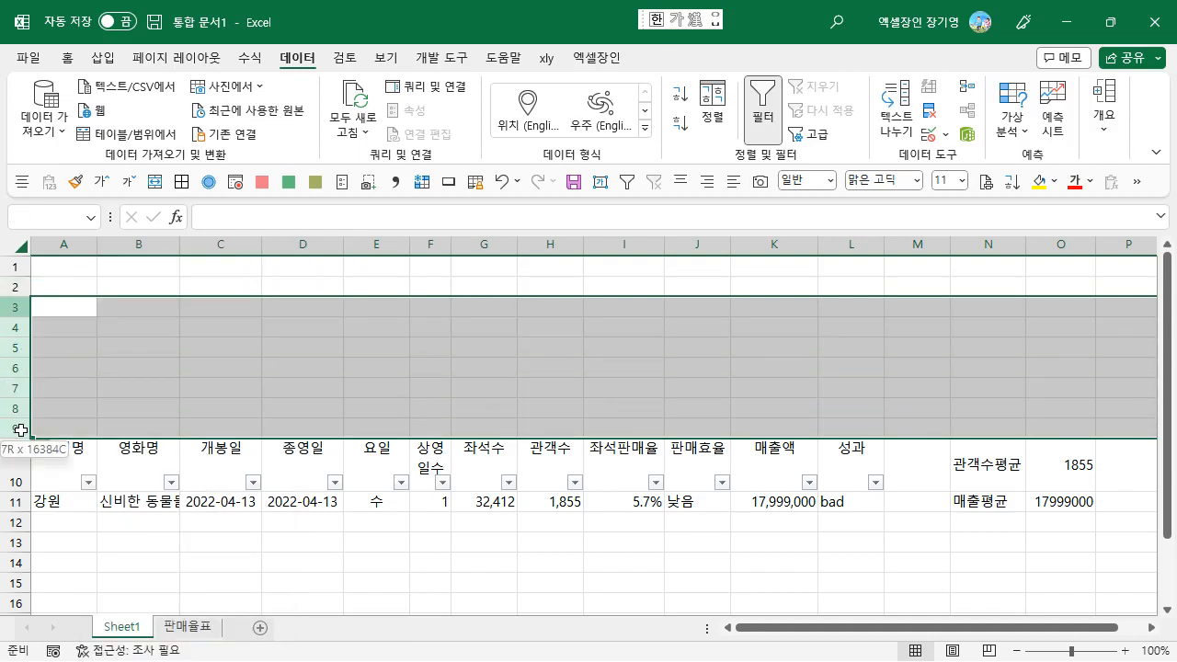
right_click(25, 372)
left_click(69, 328)
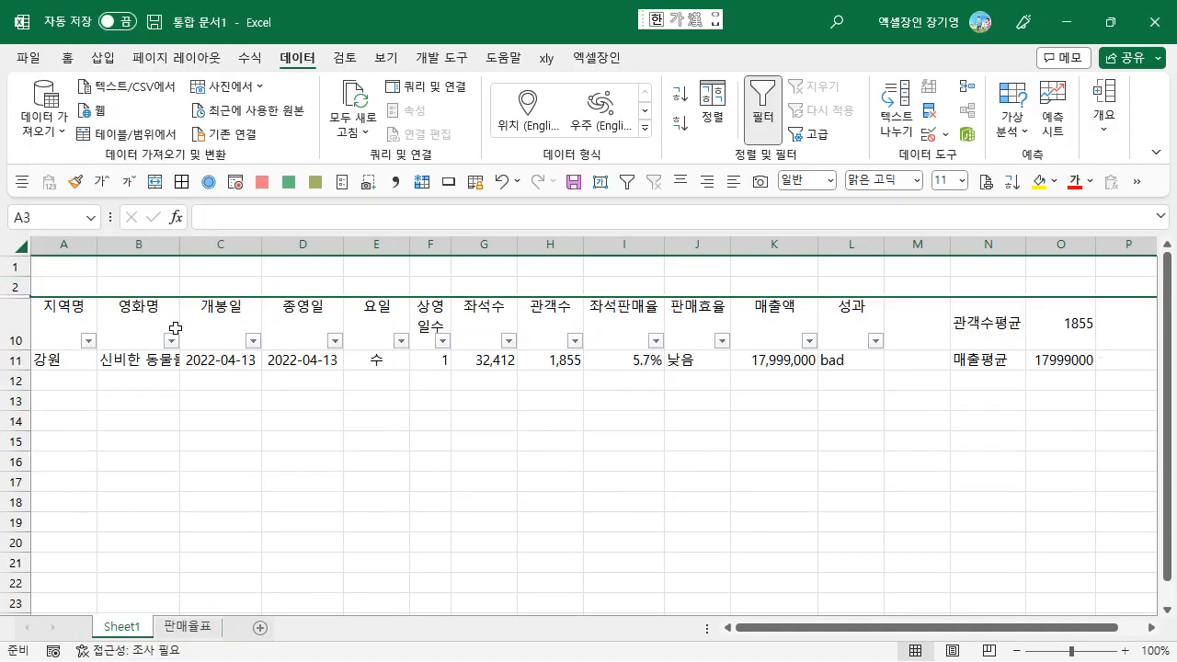
- Try filling the 성과 formula from L11 down to L19, and undo the fill
left_click(313, 432)
left_click(453, 421)
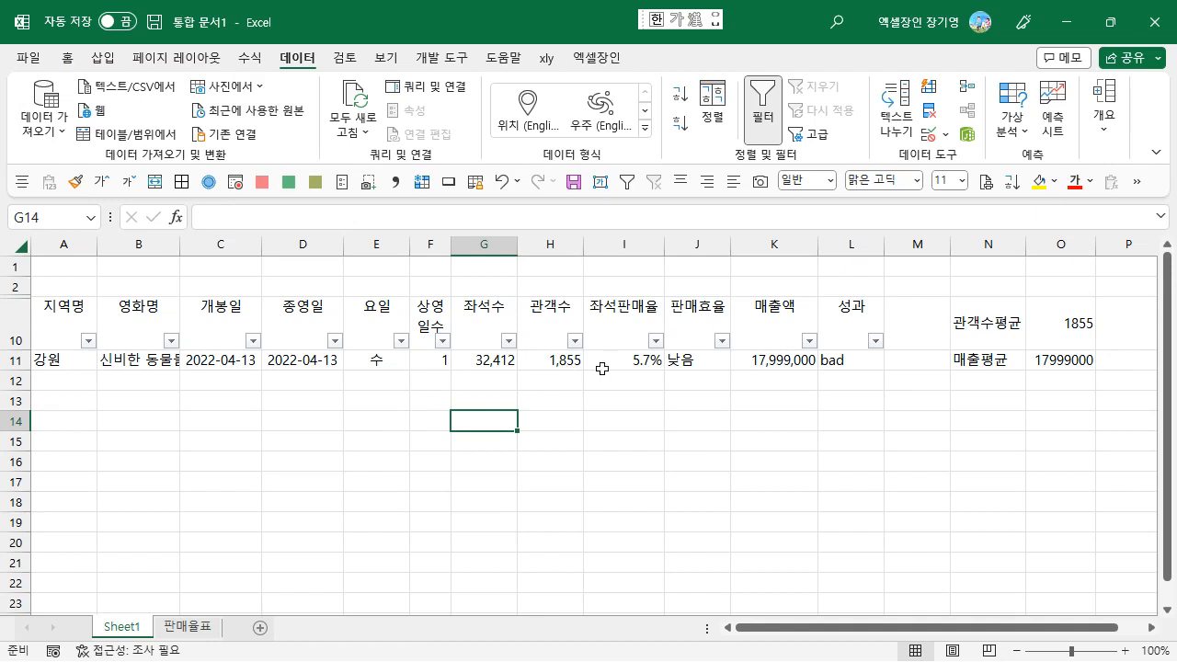
left_click(839, 366)
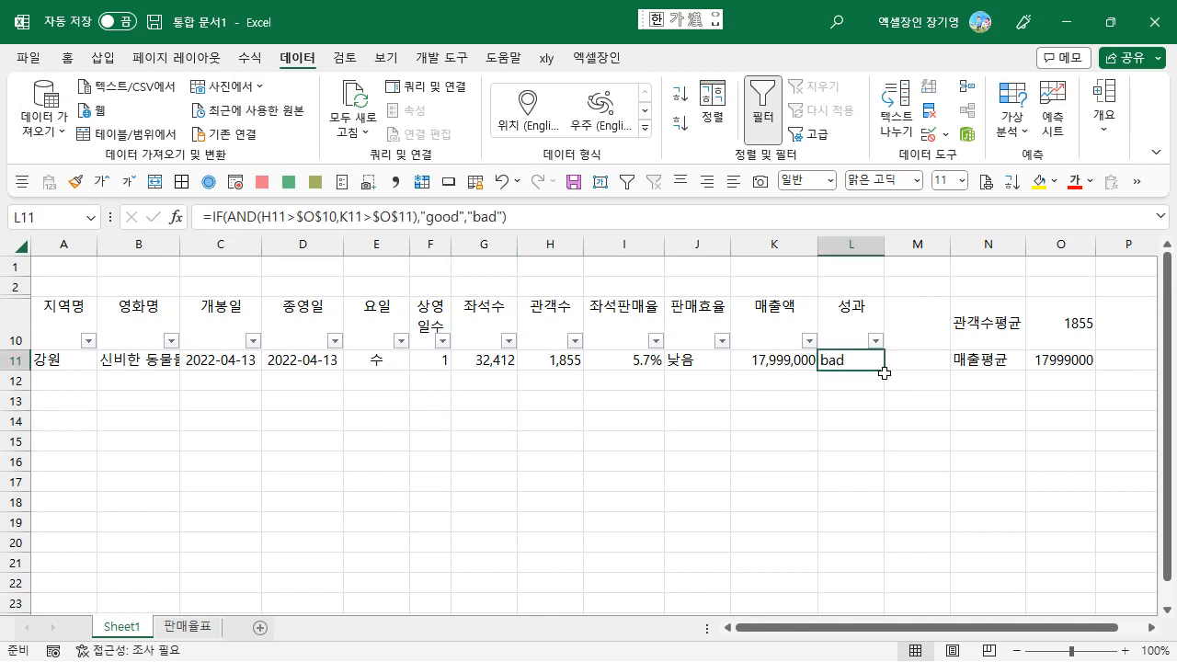
left_click_drag(885, 370, 893, 526)
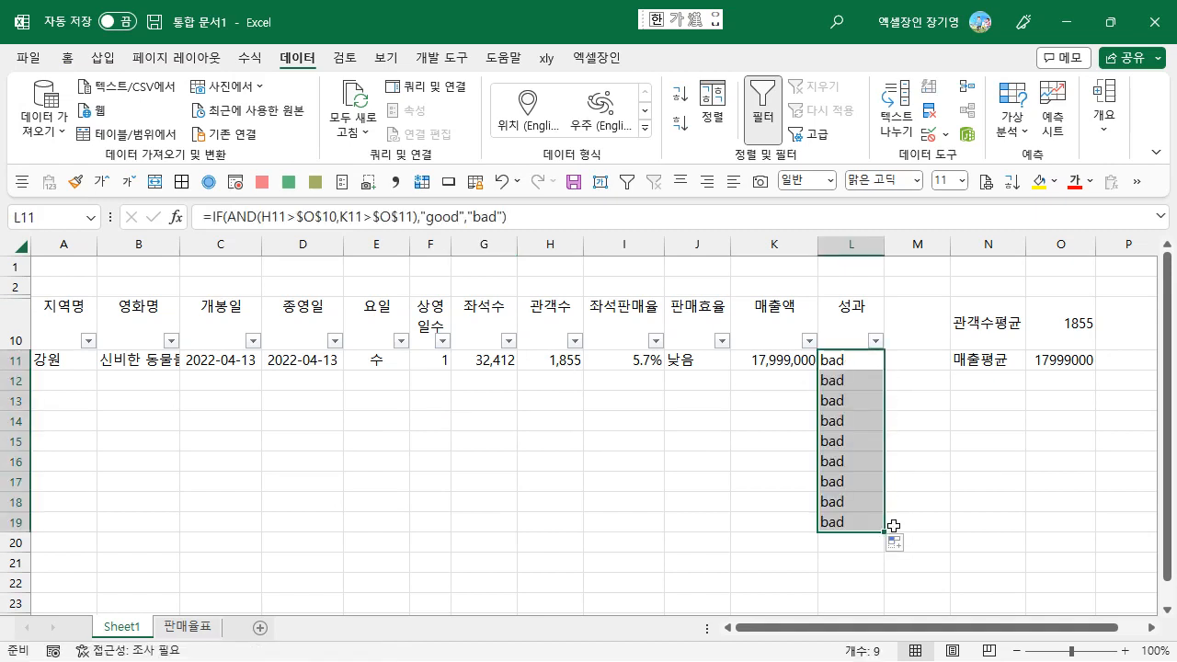
key("ctrl+z")
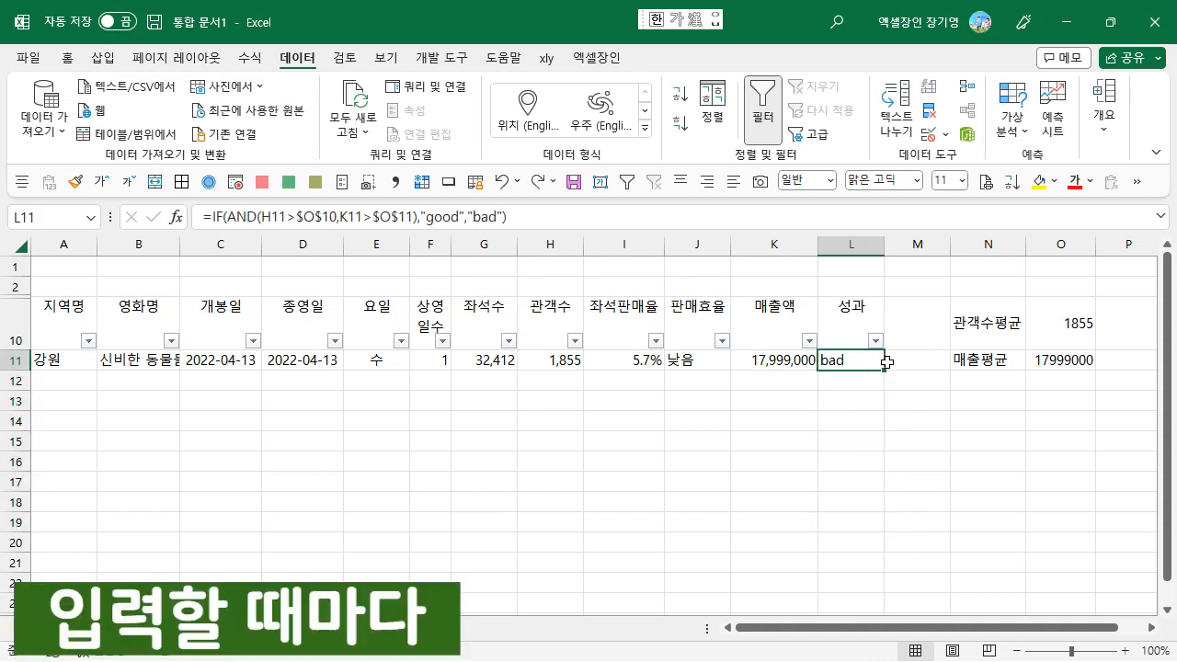
key("Down")
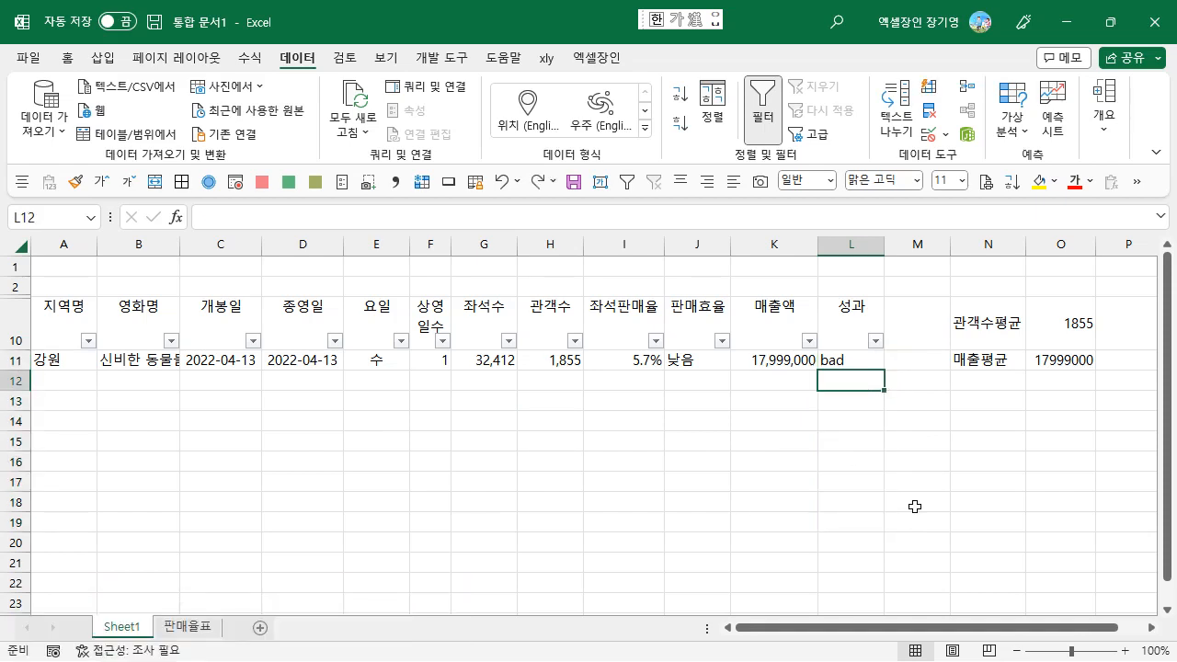
- Go to the last worksheet row in column L, below the 성과 data
left_click(869, 361)
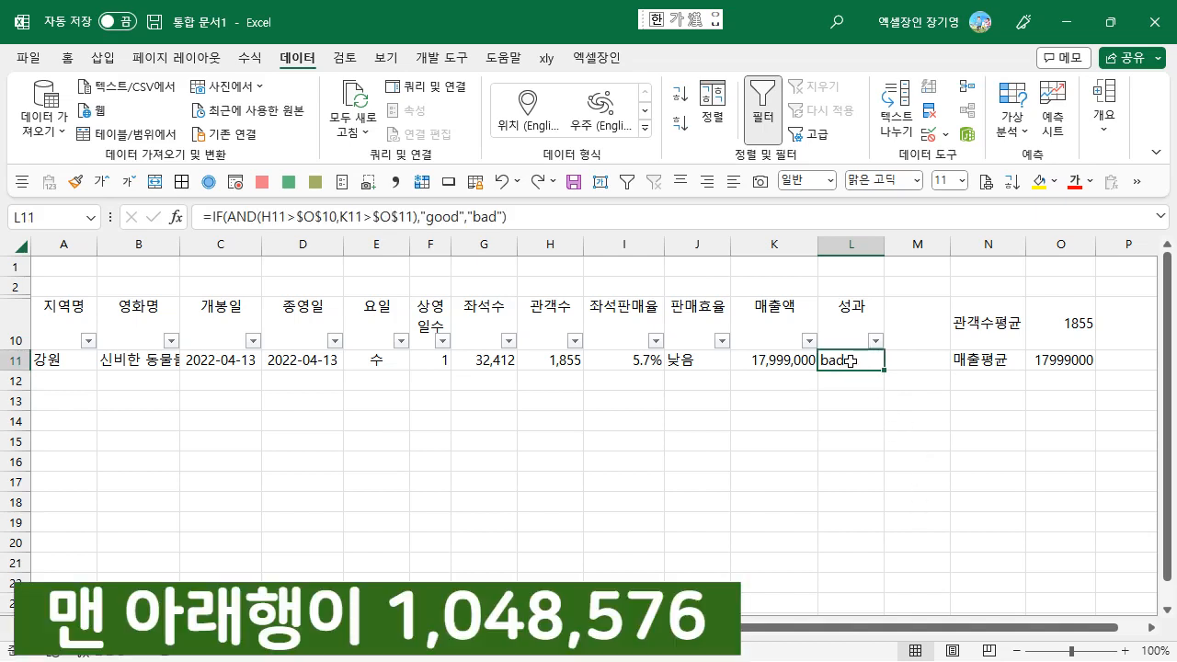
left_click_drag(860, 363, 844, 533)
key("Down")
key("Down")
key("Down")
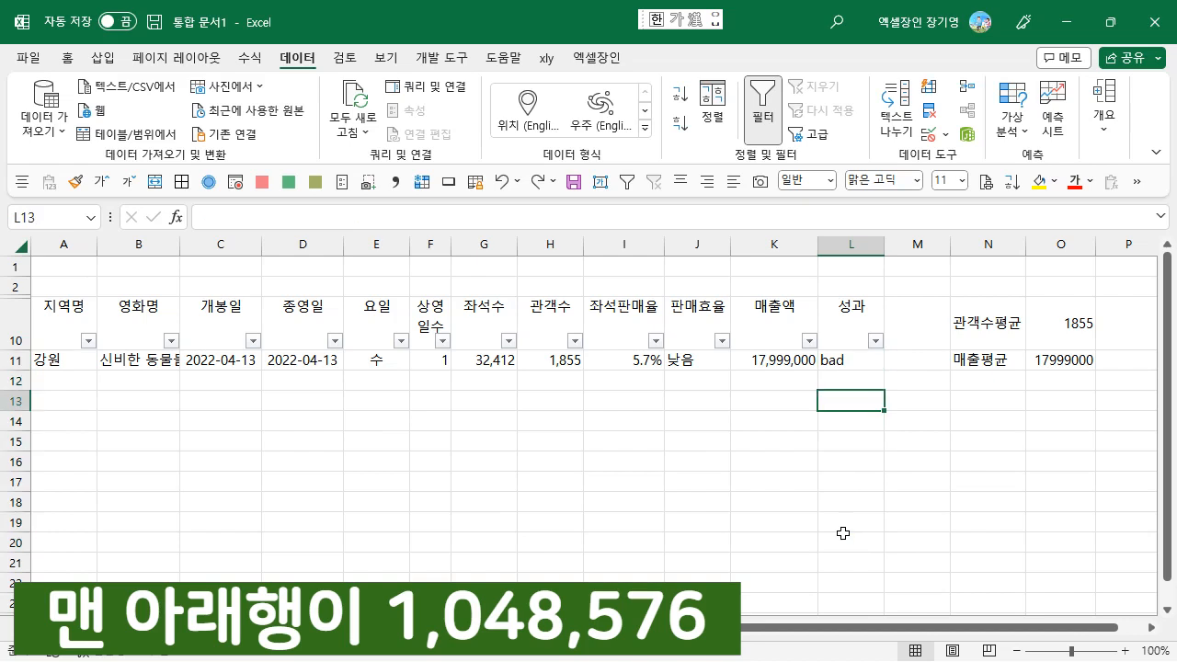
key("ctrl+Down")
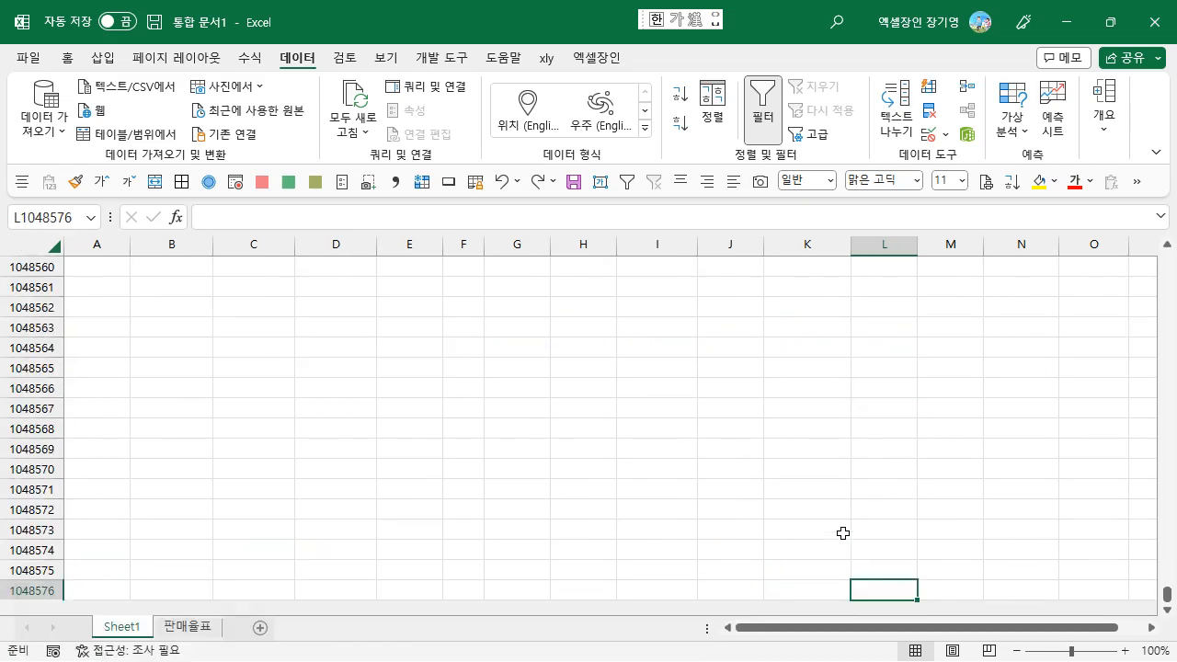
- Return to the data row 11 and go across it from 지역명 to the 성과 formula in L11
key("ctrl+Left")
key("ctrl+Up")
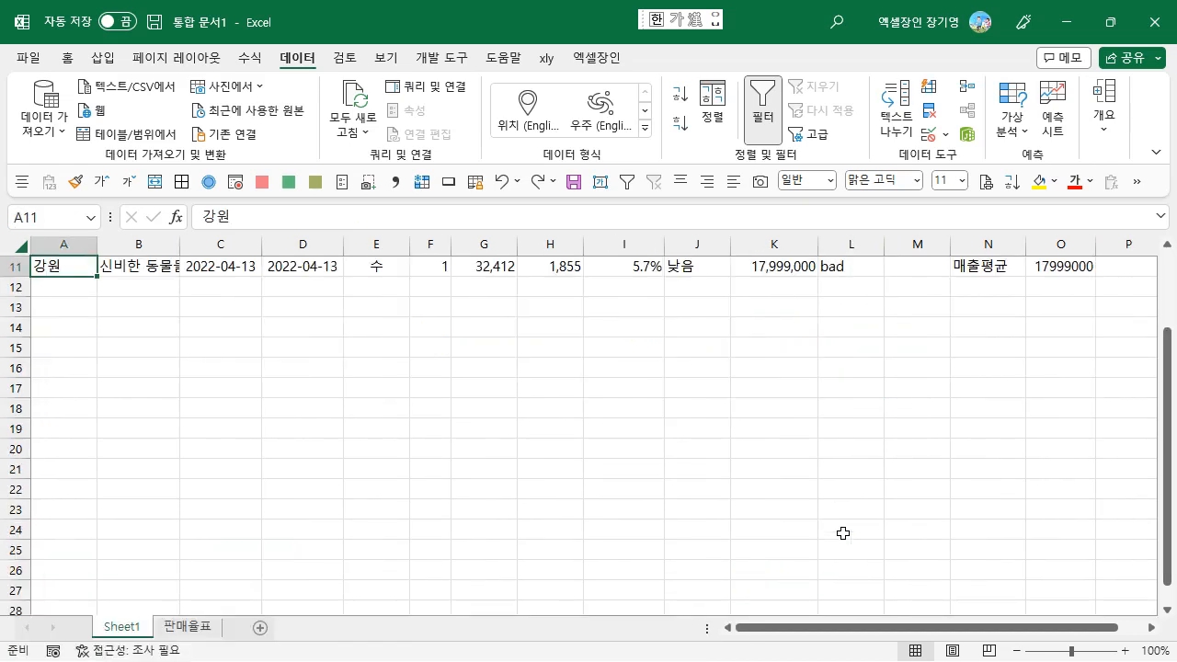
key("Right")
key("Right")
key("Right")
key("Right")
key("Right")
key("Right")
key("Right")
key("Right")
key("Right")
key("Right")
key("Right")
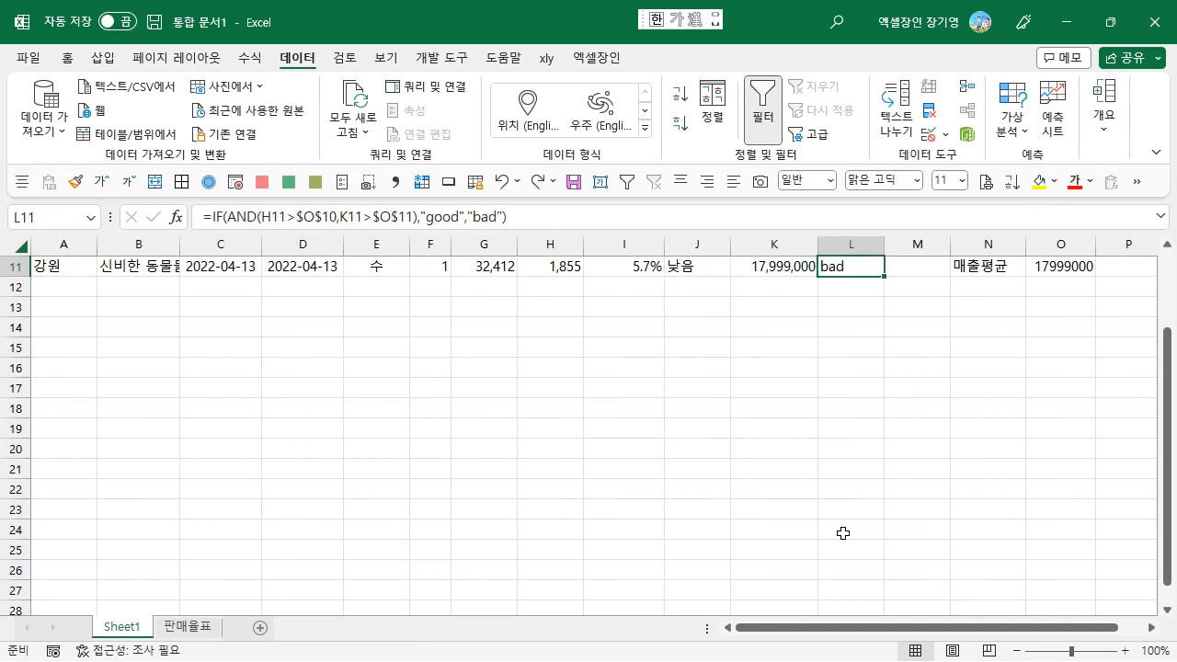
- Extend the selection from L11 to the sheet's last row, then return to the 성과 header in L10
key("ctrl+shift+Down")
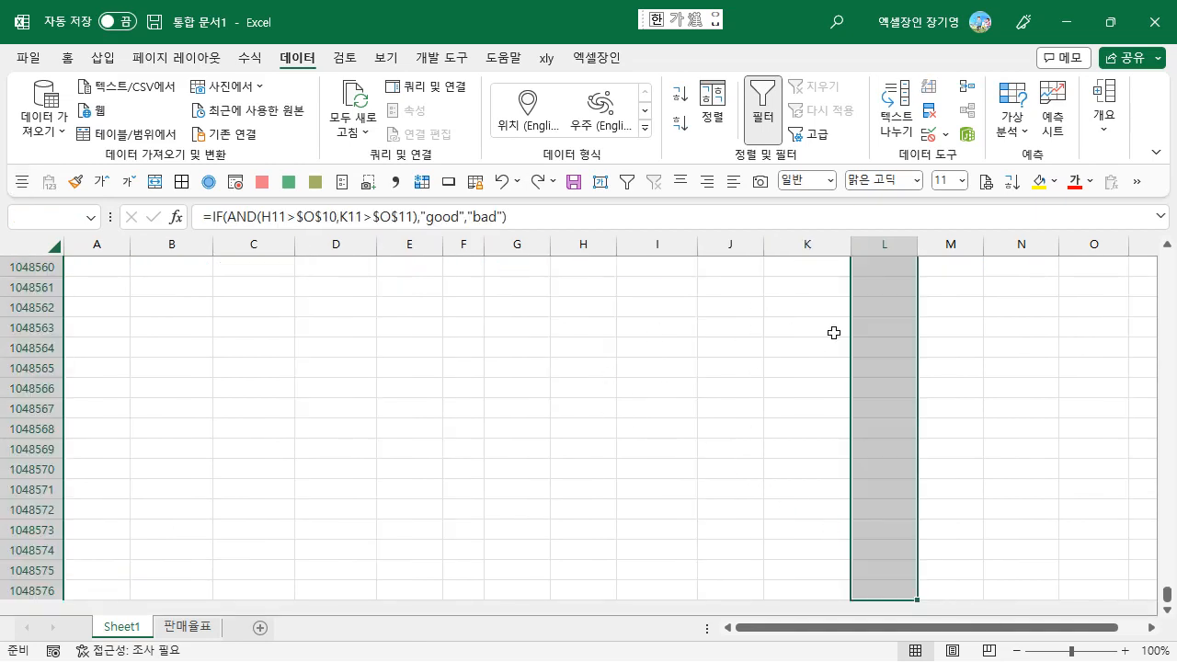
key("ctrl+shift+Up")
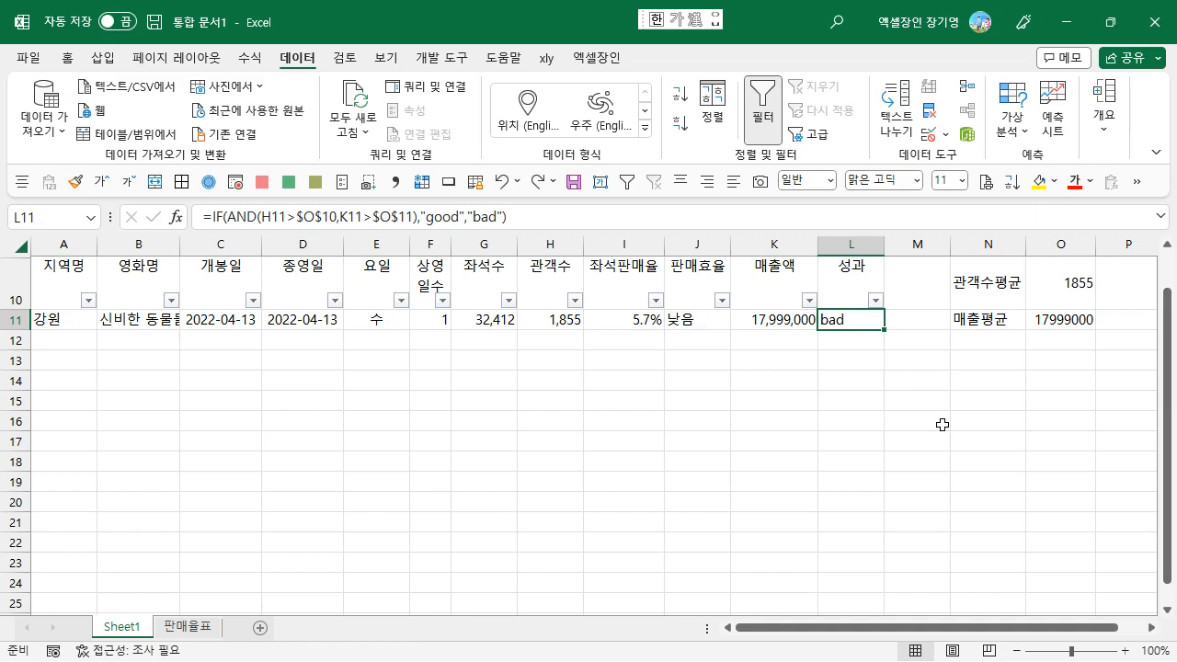
key("ctrl+Down")
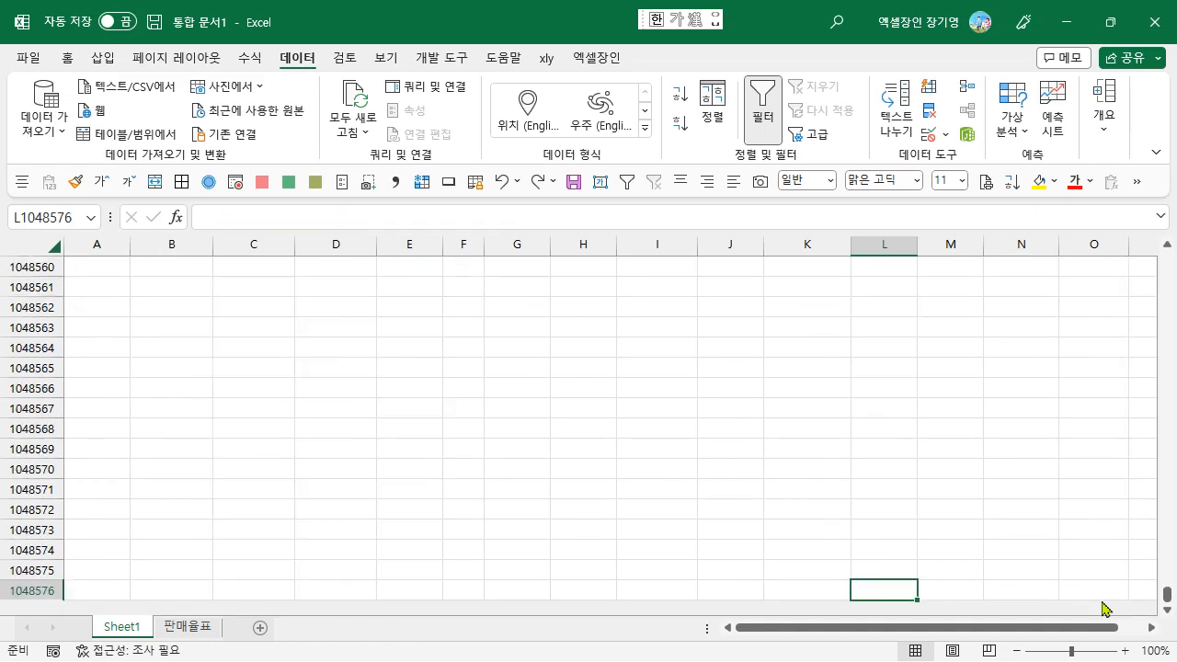
left_click(892, 568)
key("ctrl+Up")
key("Up")
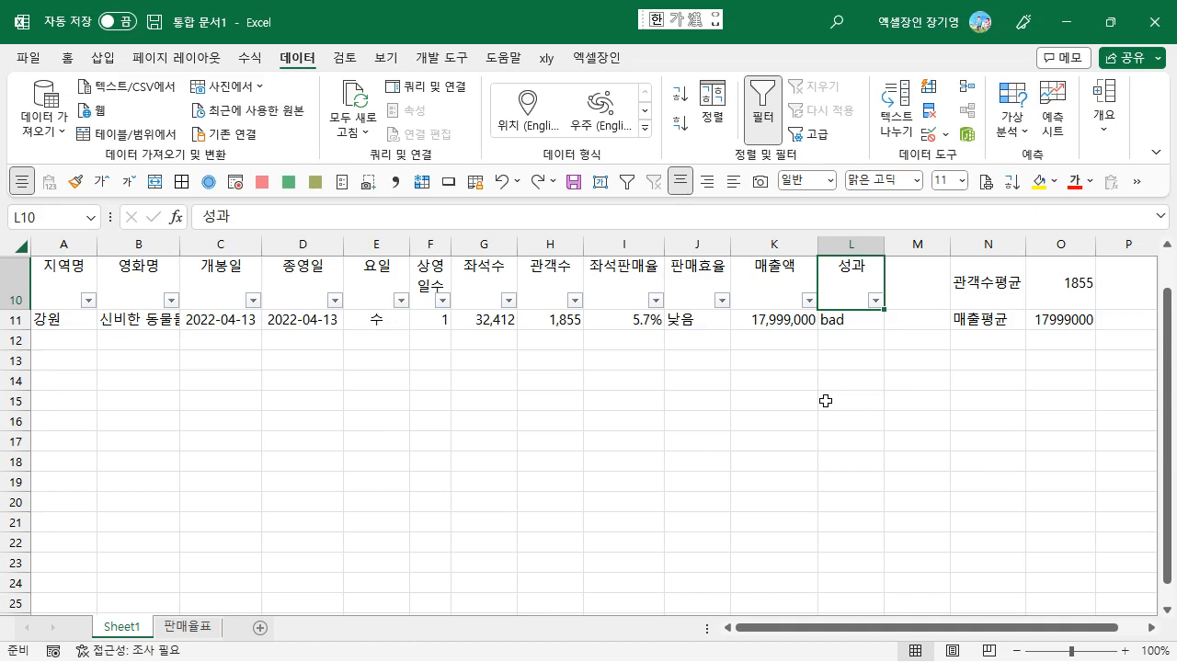
- Jump back and forth between the 성과 data and the last row of column L
key("ctrl+Down")
key("ctrl+Down")
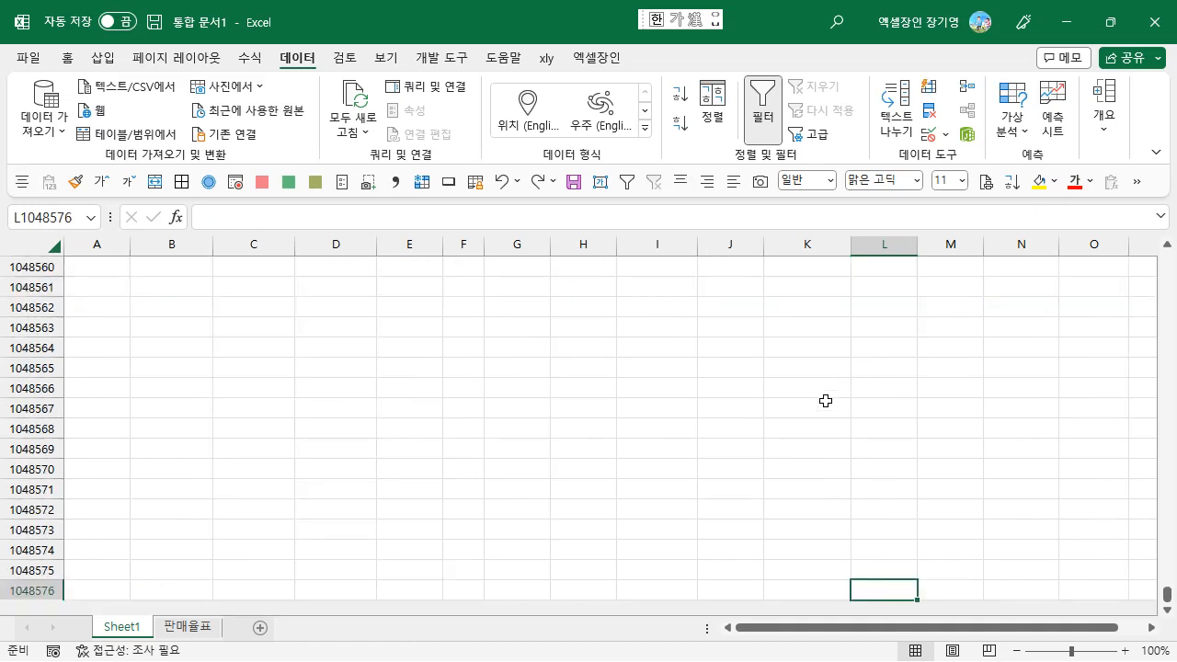
key("ctrl+Up")
key("ctrl+Up")
key("ctrl+Down")
key("ctrl+Down")
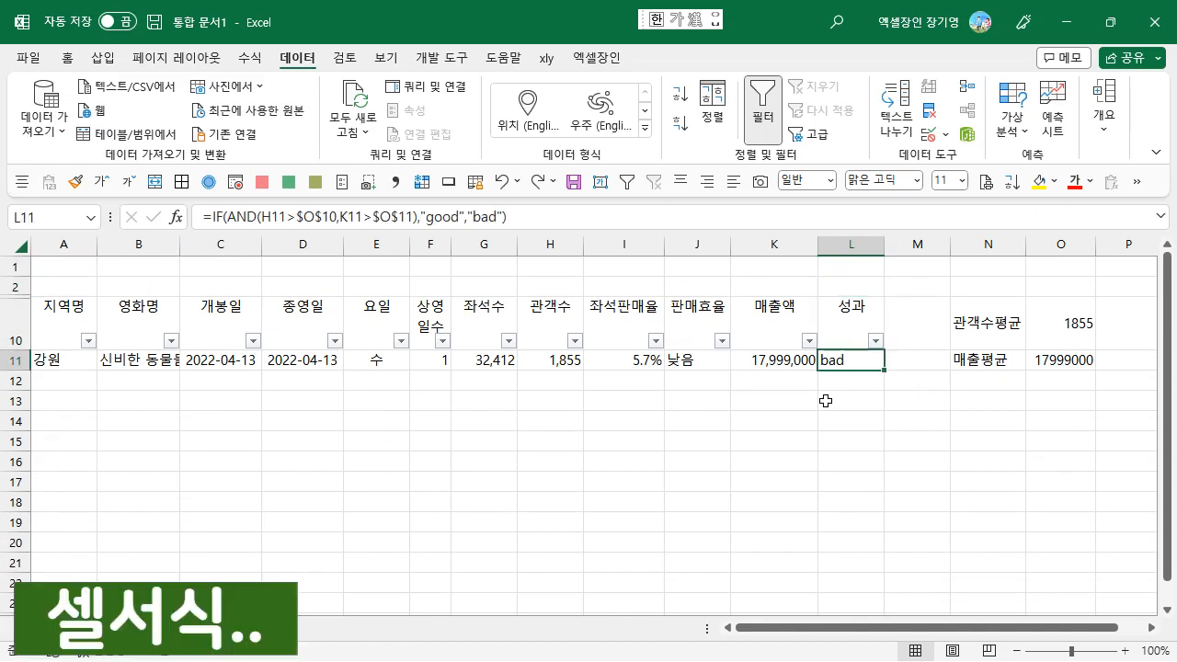
- Select the entire 성과 column, then select only the empty cell L13
left_click(861, 240)
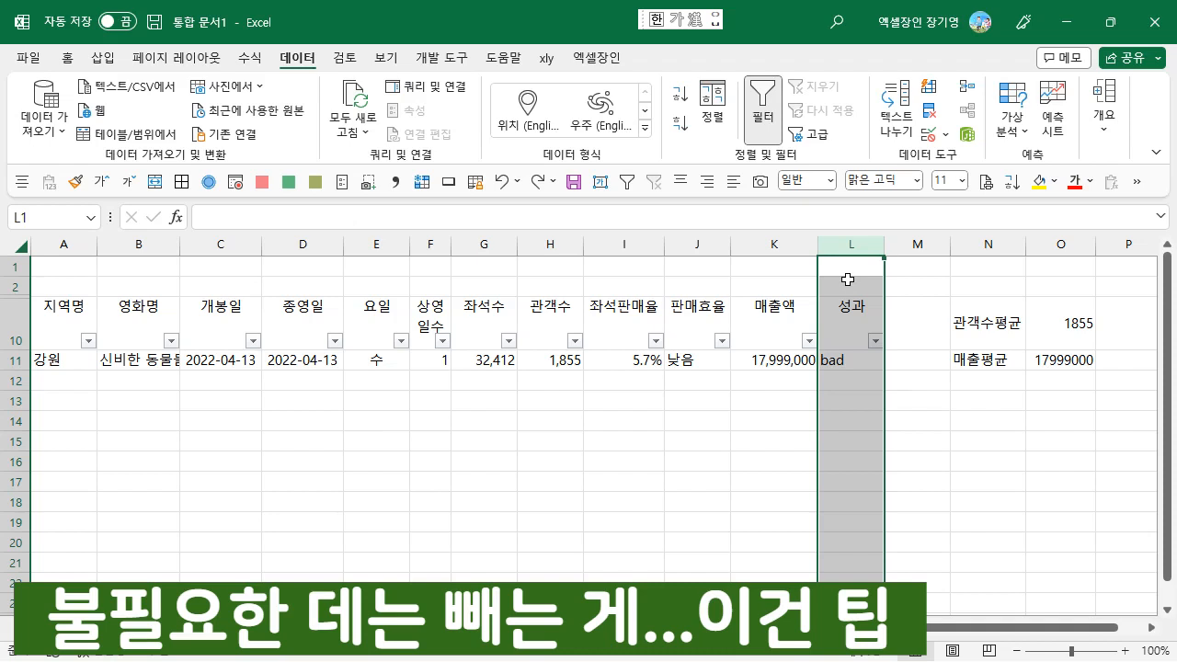
left_click(839, 397)
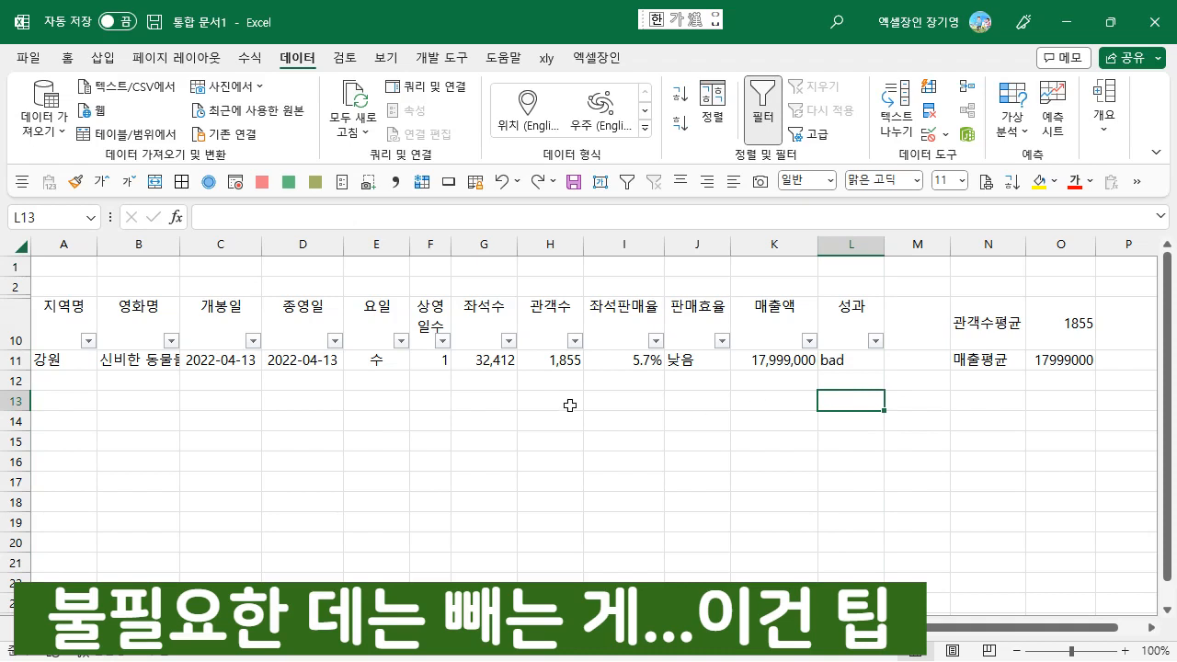
- Enter 11111 in G12 below the seat count, then clear that cell
left_click(482, 380)
type("11111")
key("Return")
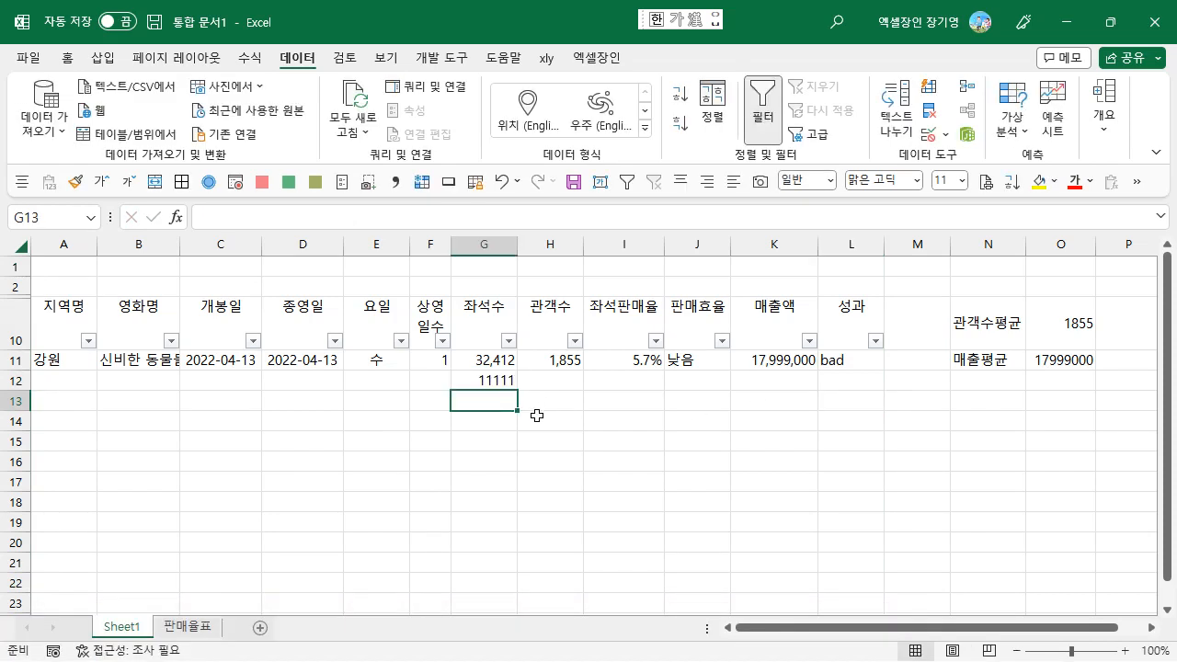
key("Up")
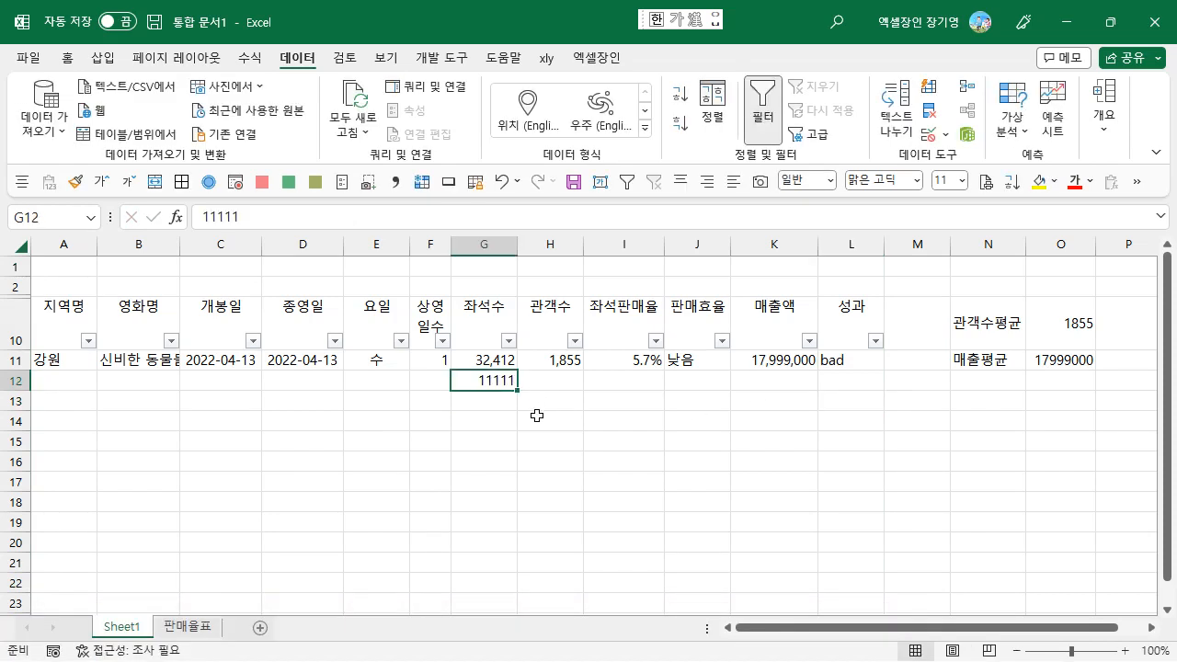
key("Delete")
- Select the whole columns G and H, then select only G11:H11 down to the sheet's last row
left_click_drag(489, 245, 550, 246)
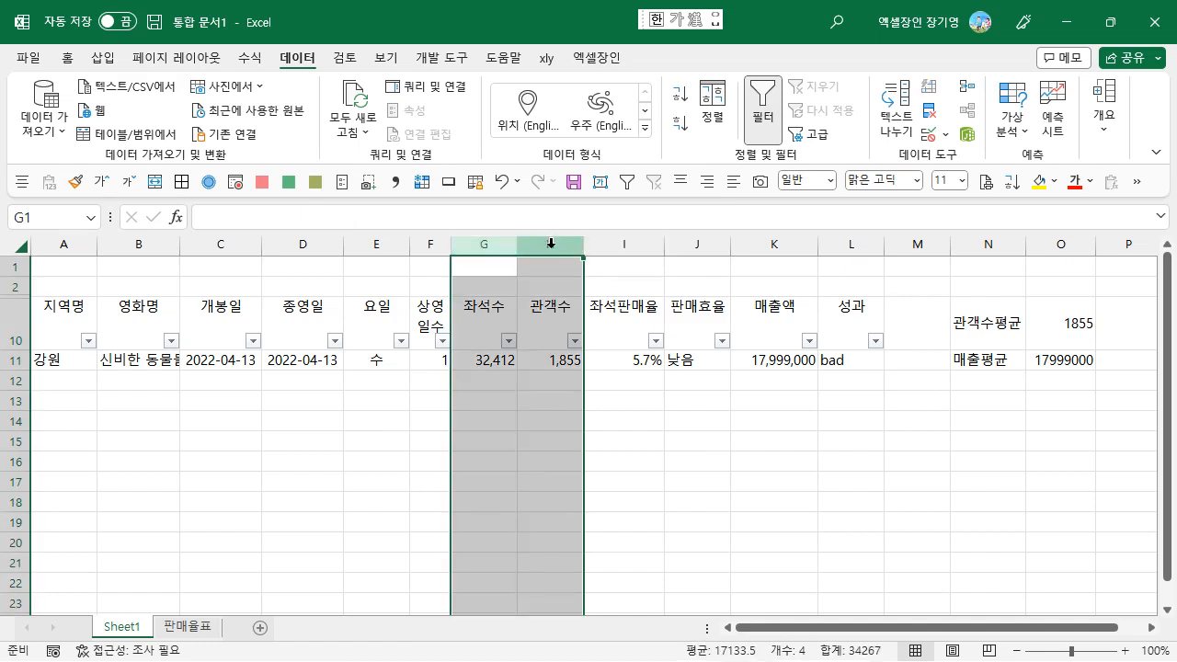
left_click(490, 356)
key("shift+Right")
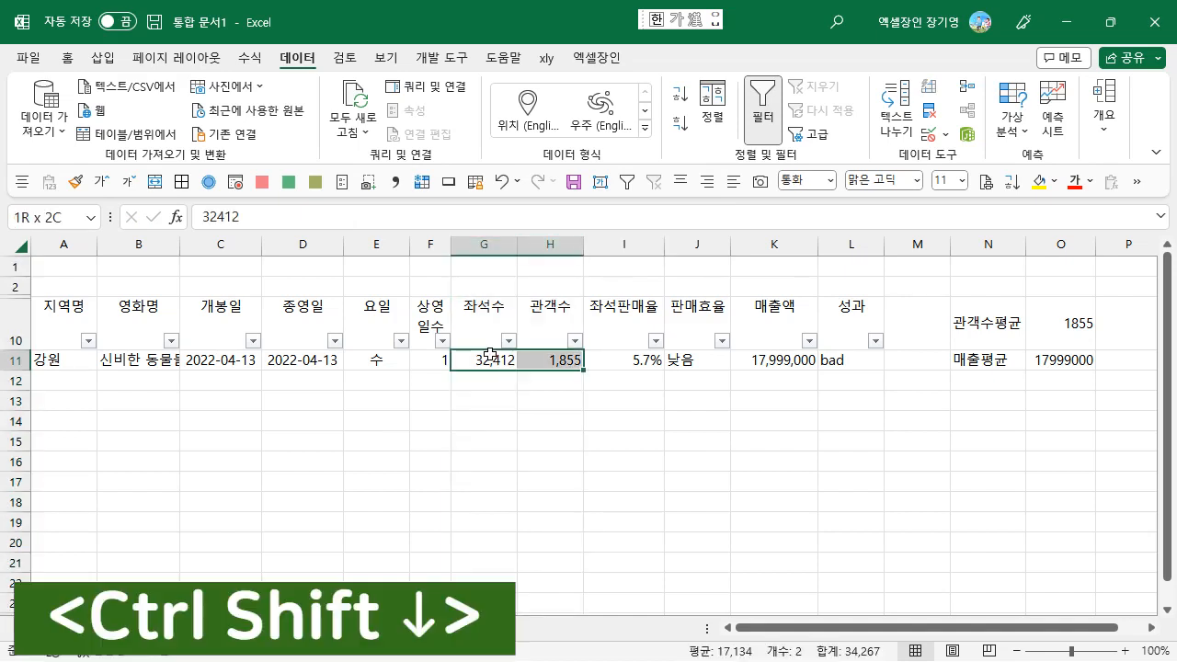
key("ctrl+shift+Down")
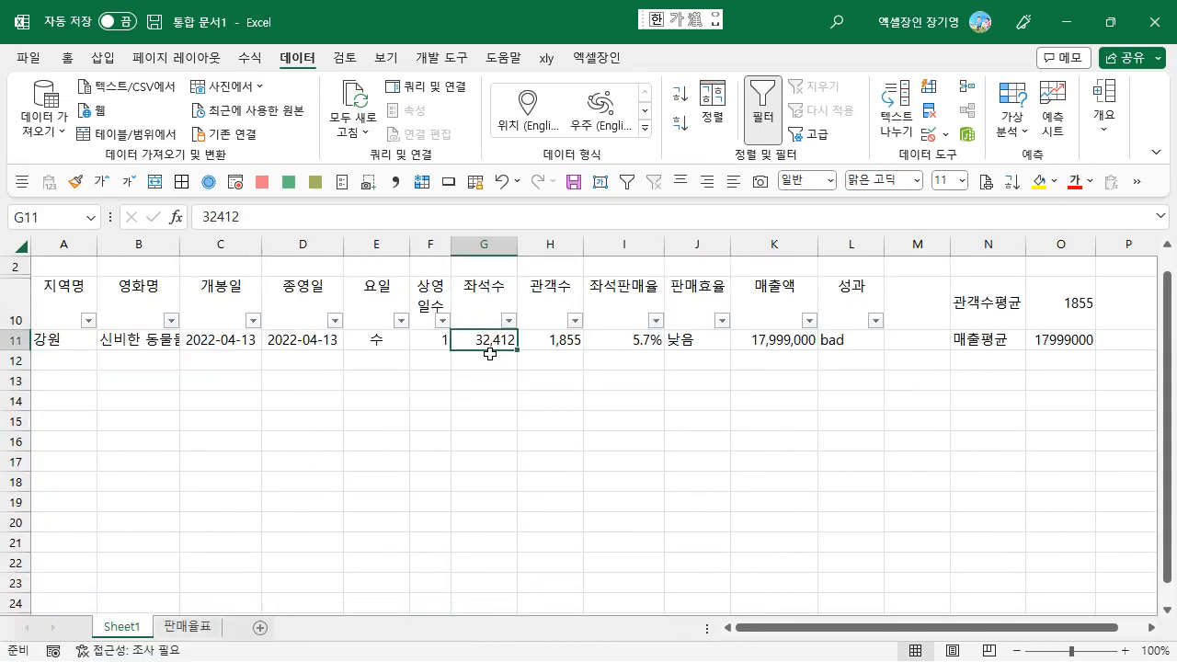
- Extend the selection from G11 row by row to G16, then on to the sheet's last row
key("shift+Down")
key("shift+Down")
key("shift+Down")
key("shift+Down")
key("shift+Down")
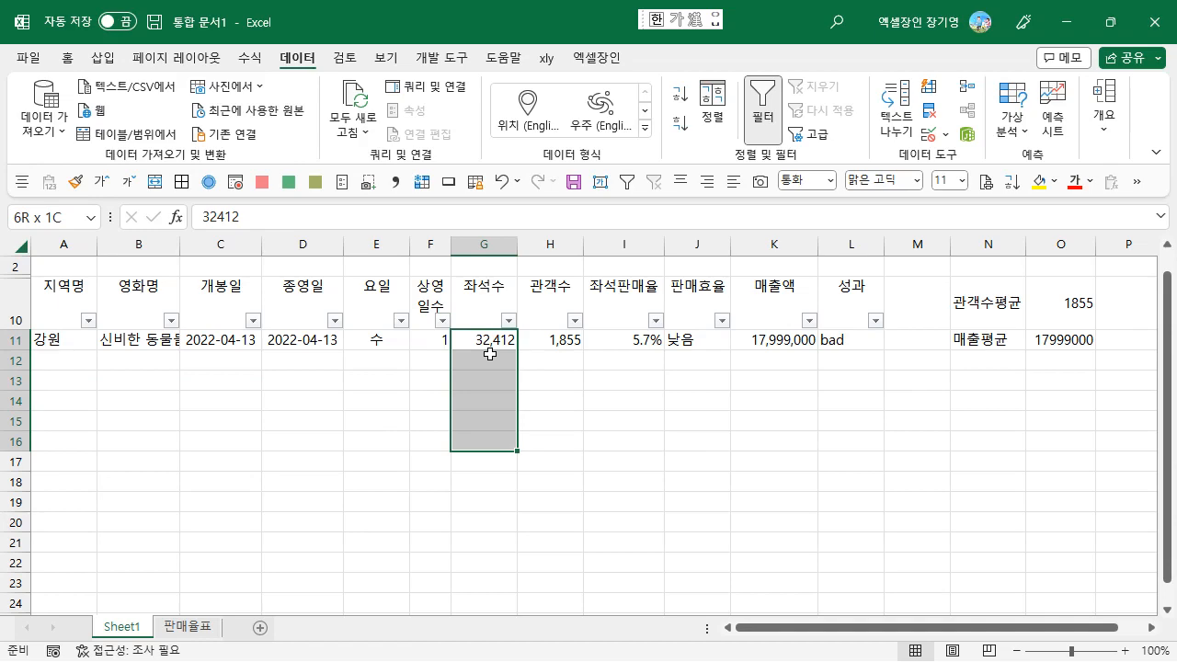
key("ctrl+shift+Down")
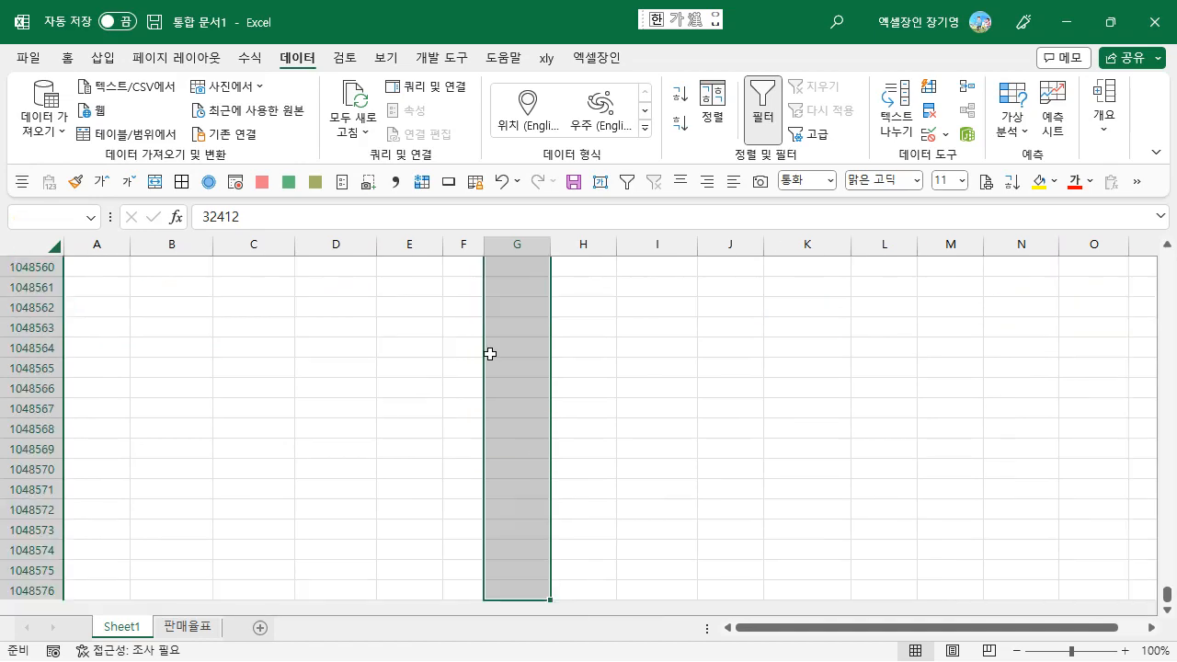
- Enter 1 in G21, select the block from G11 down to G21, and clear the G21 entry
key("Up")
key("Up")
key("Up")
key("Down")
key("Down")
key("Down")
key("Down")
key("Down")
key("Down")
key("Down")
key("Down")
key("Down")
key("Down")
key("Down")
key("Down")
key("Down")
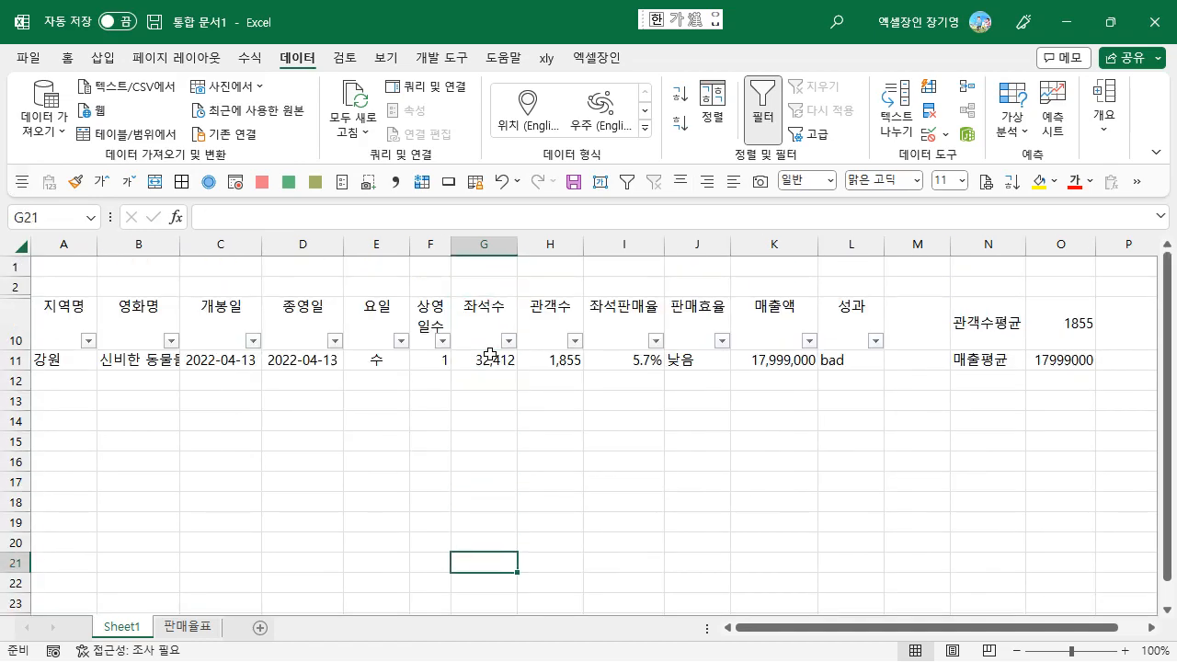
type("1")
key("Up")
key("ctrl+Up")
key("ctrl+shift+Down")
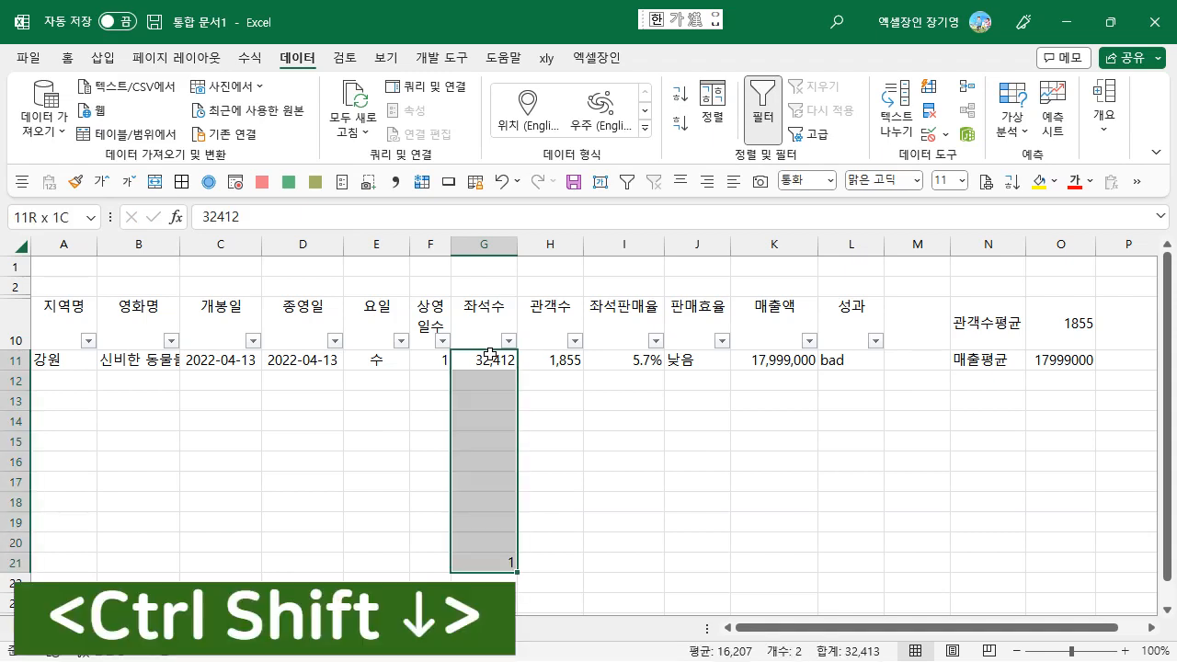
key("ctrl+Down")
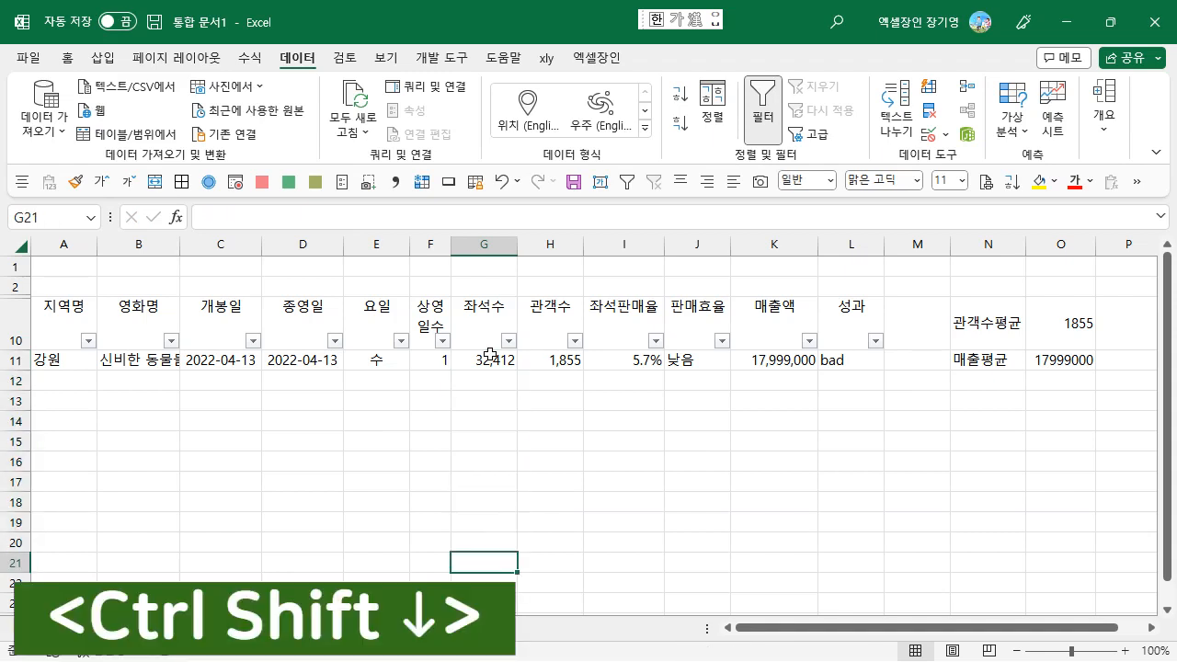
- Go back up to the 좌석수 data and select G11:H11 down to the sheet's last row
key("Up")
key("Up")
key("Up")
key("Up")
key("Up")
key("Up")
key("Up")
key("Up")
key("Up")
key("Up")
key("Up")
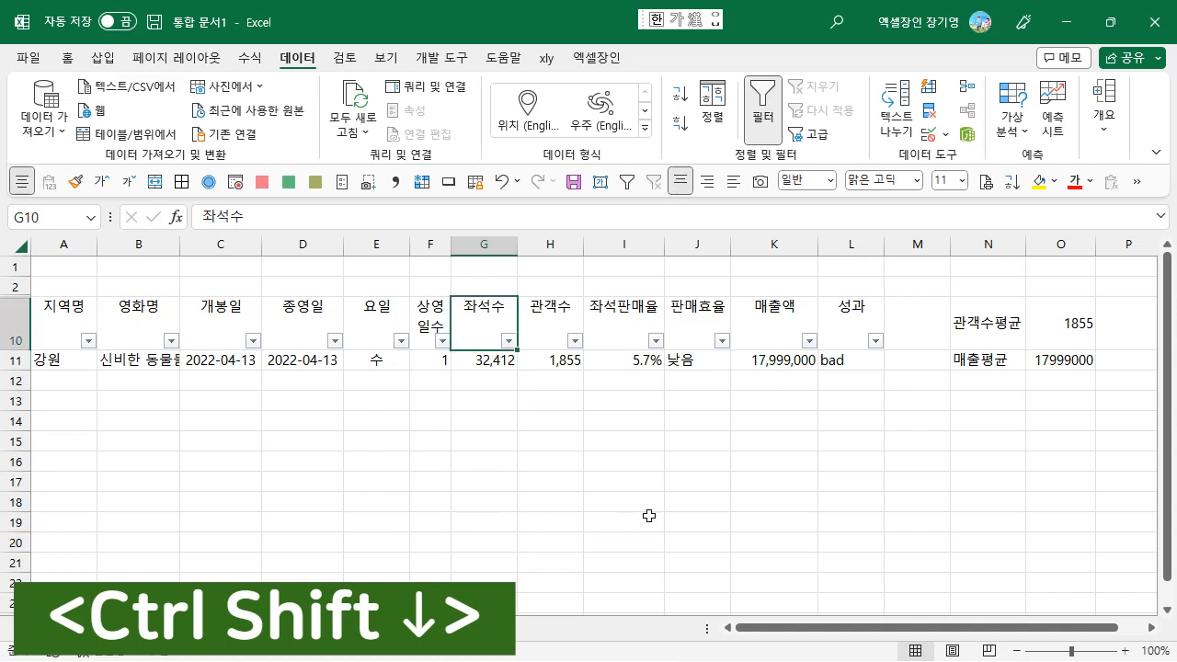
key("Down")
key("shift+Right")
key("ctrl+shift+Down")
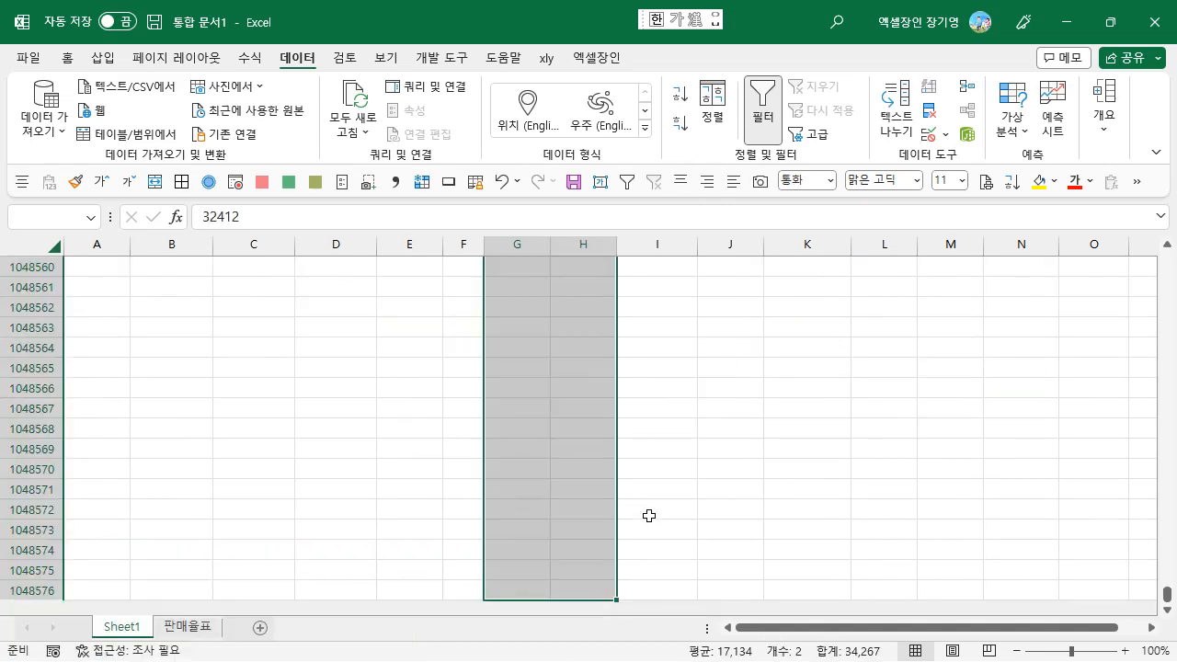
- Return to G11 and reselect the 좌석수 and 관객수 cells from row 11 down to the last row
key("ctrl+Up")
key("ctrl+Up")
key("Down")
key("Down")
key("Down")
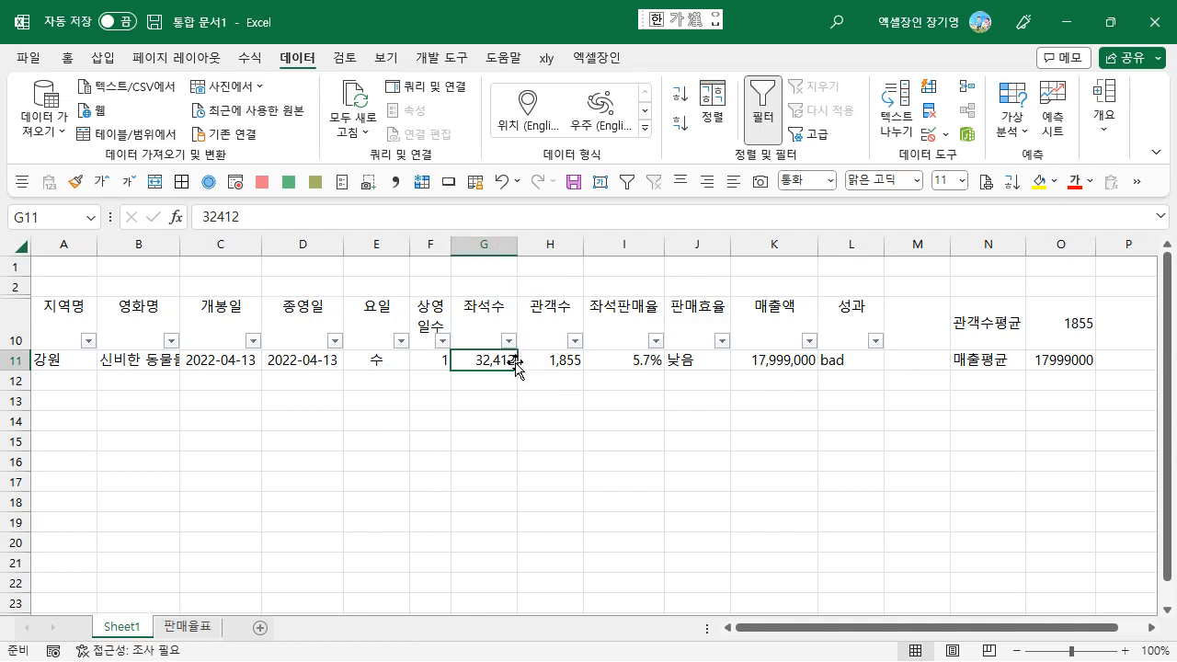
left_click_drag(497, 359, 555, 359)
key("ctrl+shift+Down")
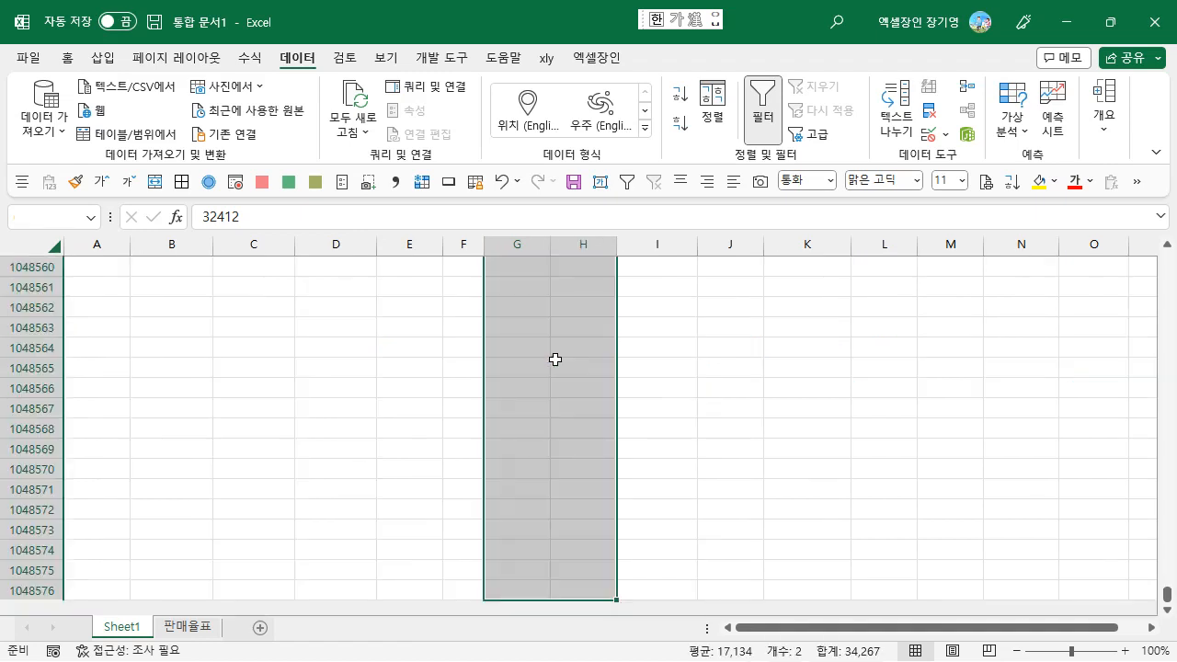
- Return to G11 and select the entire 좌석수 and 관객수 columns
key("Up")
key("Up")
key("Up")
key("Down")
key("Down")
key("Down")
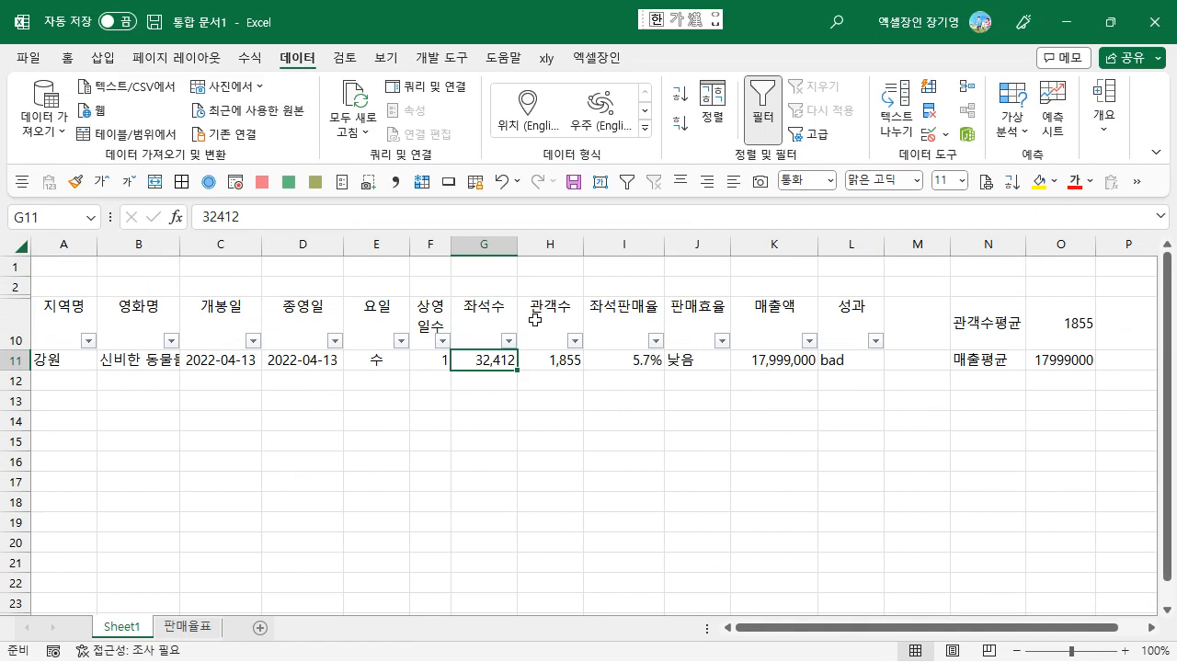
left_click(488, 245)
left_click_drag(488, 244, 542, 243)
left_click(548, 242)
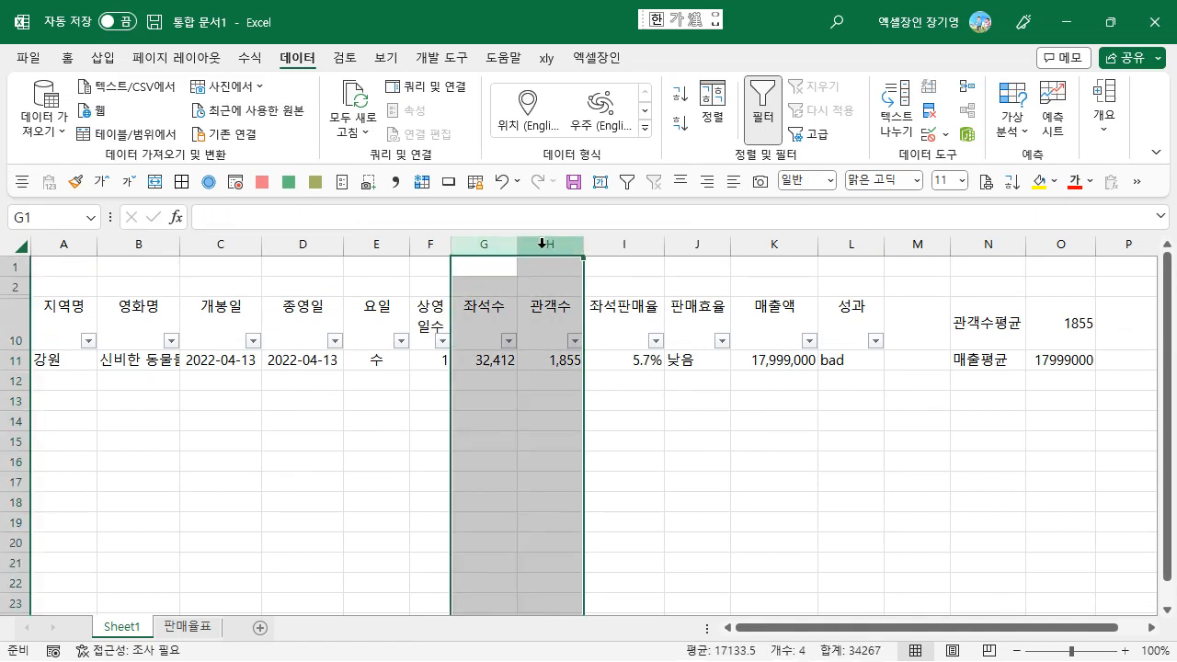
- Find the Format Cells command for columns G and H, view its number format dialog, and close it without changes
right_click(504, 364)
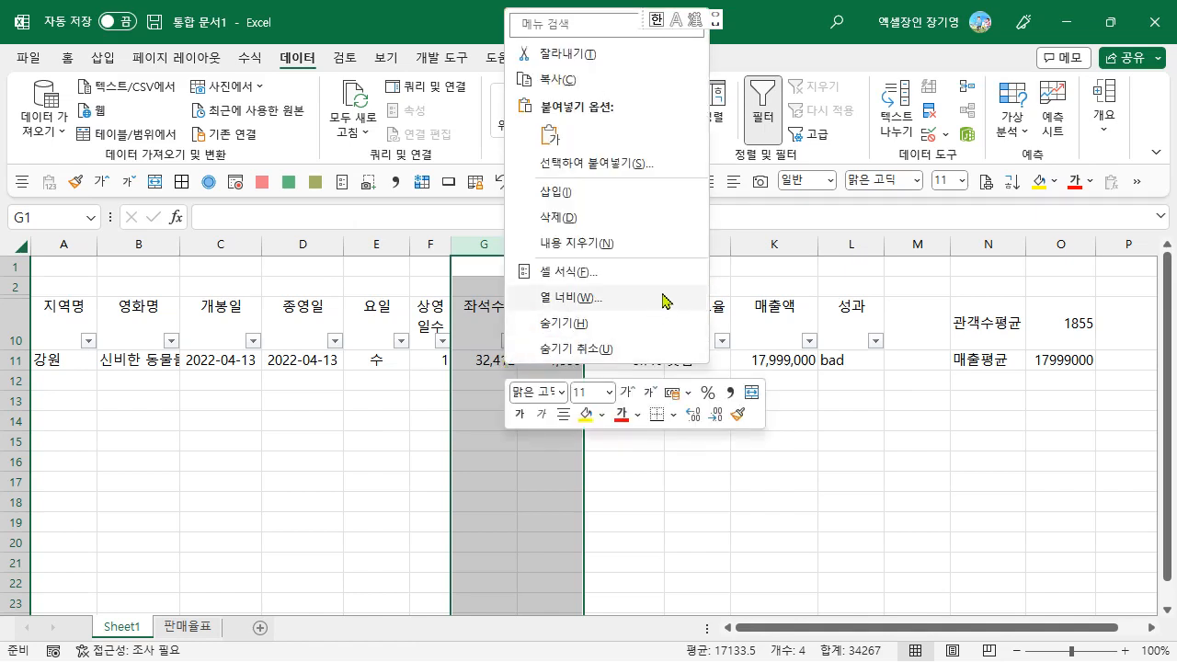
key("Escape")
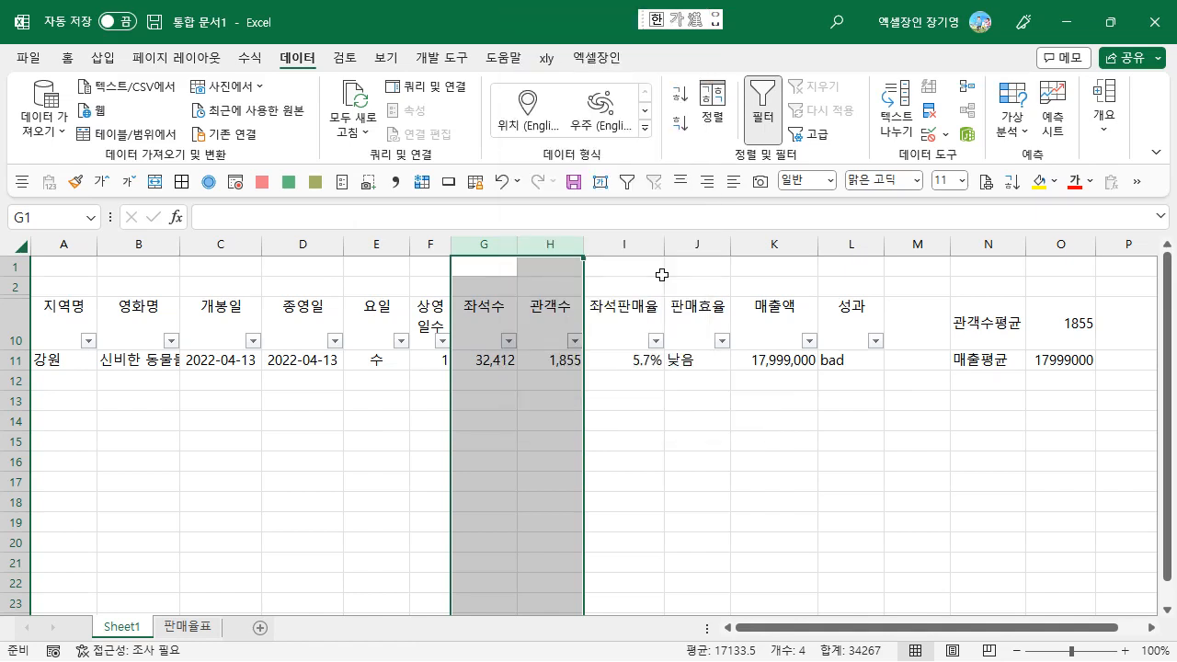
scroll(735, 160, "up", 4)
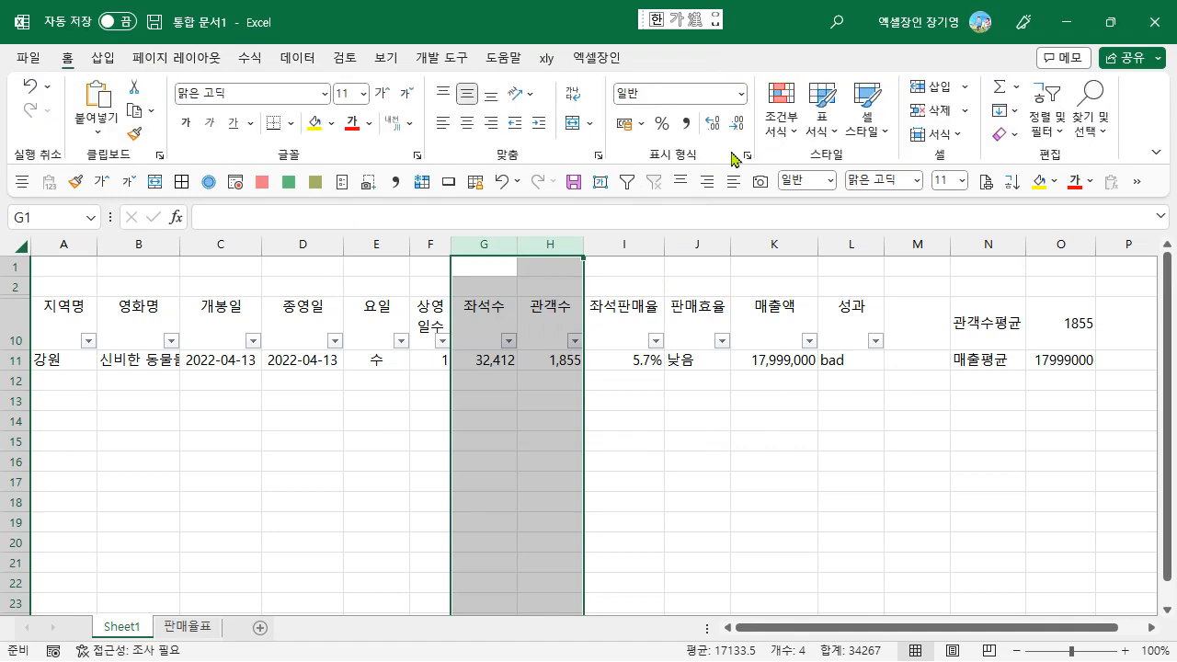
left_click(939, 136)
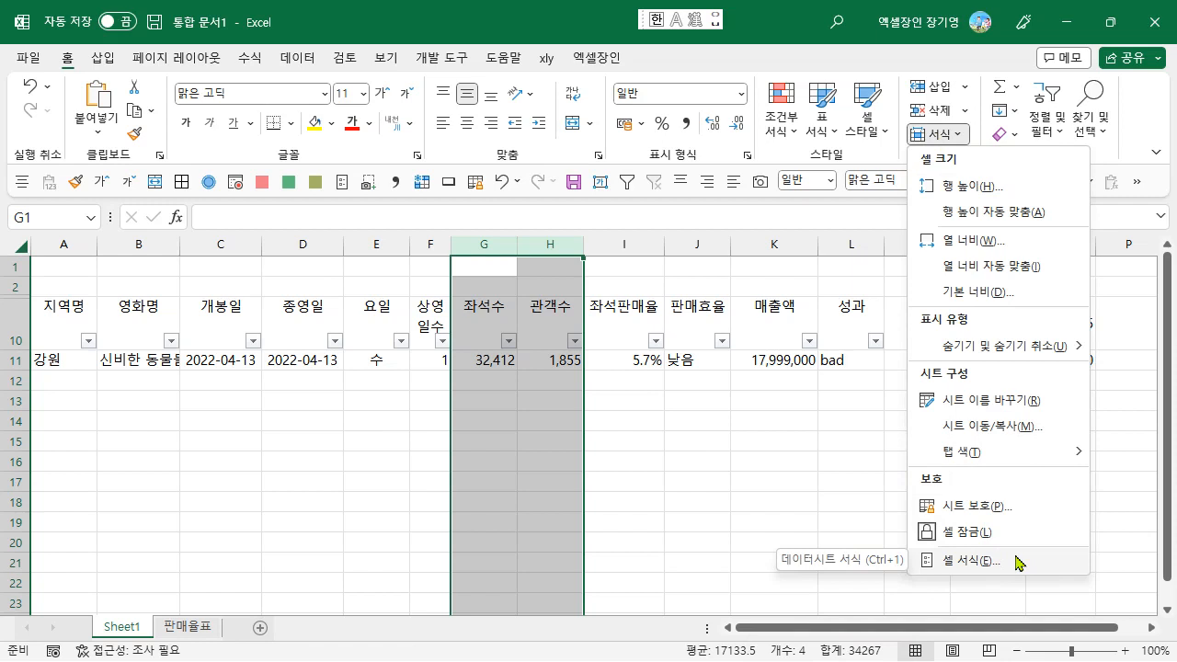
left_click(540, 338)
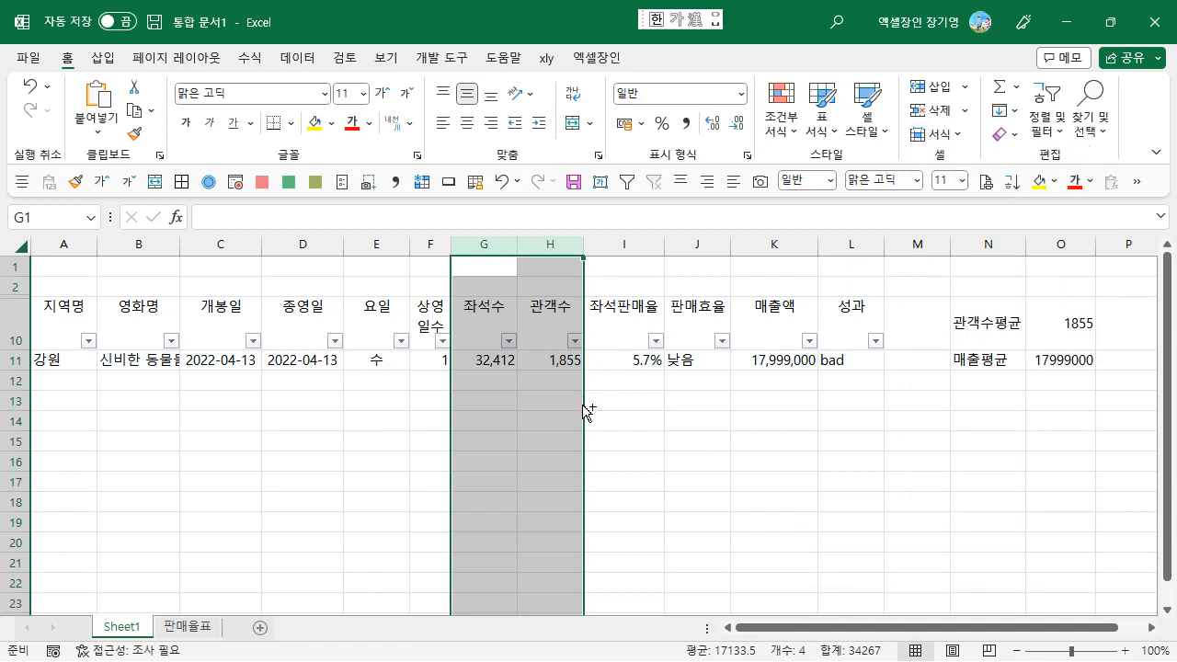
key("ctrl+1")
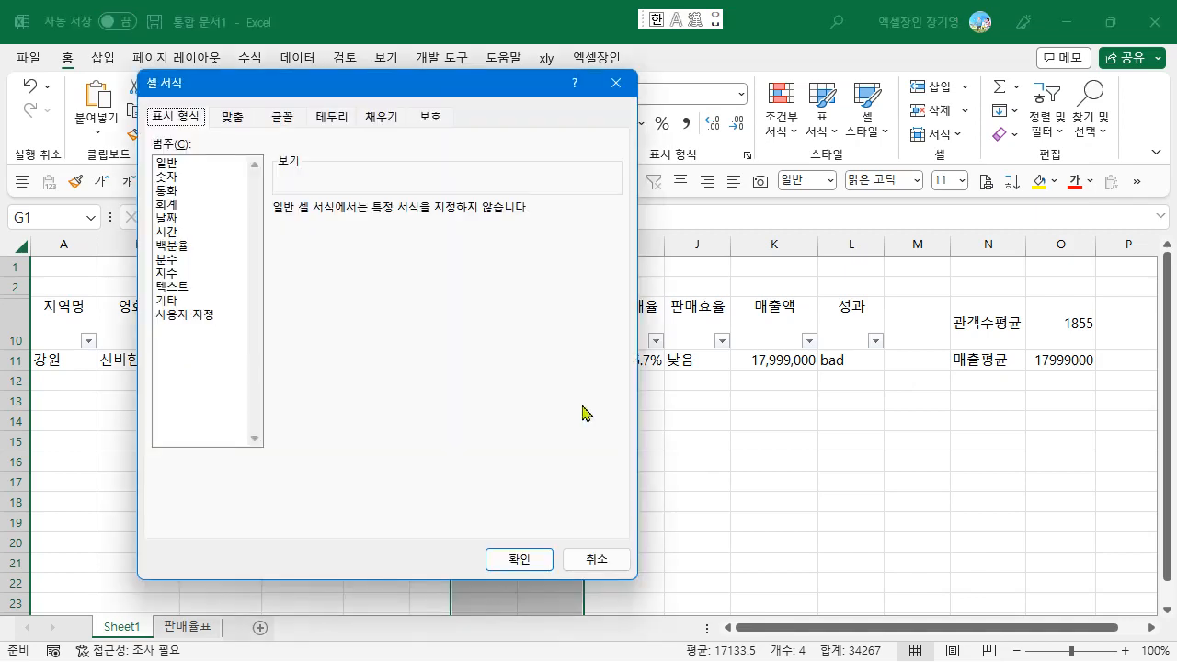
key("Escape")
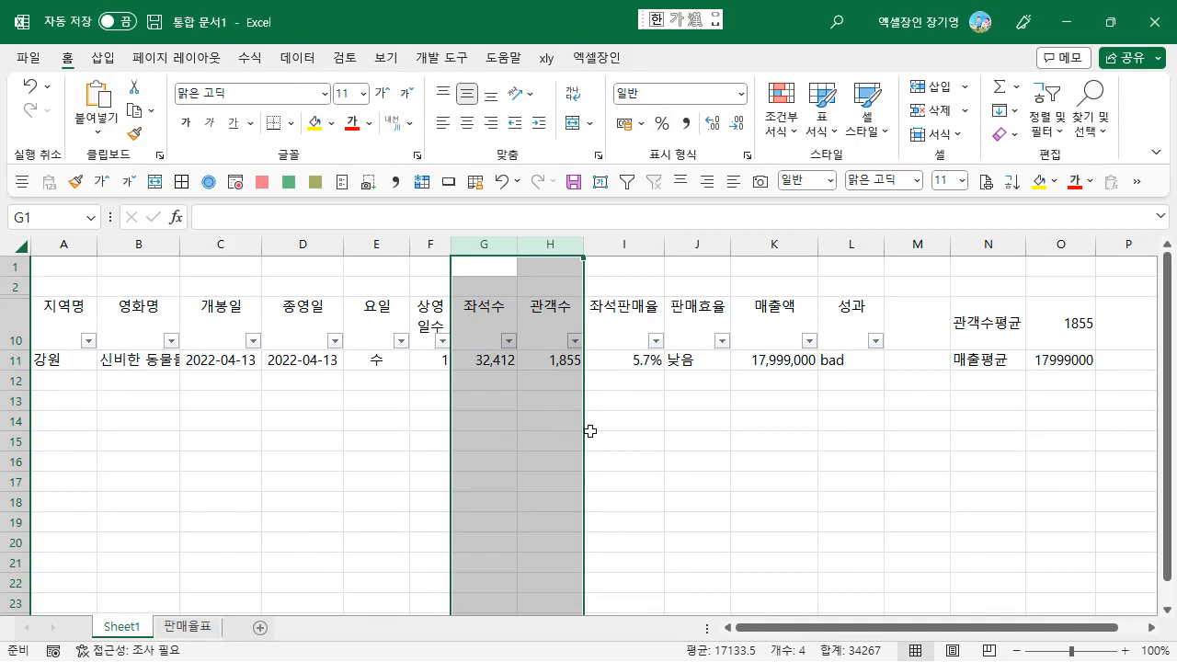
- Display formulas instead of results throughout the sheet, go to A11, and view the formula auditing options
key("ctrl+grave")
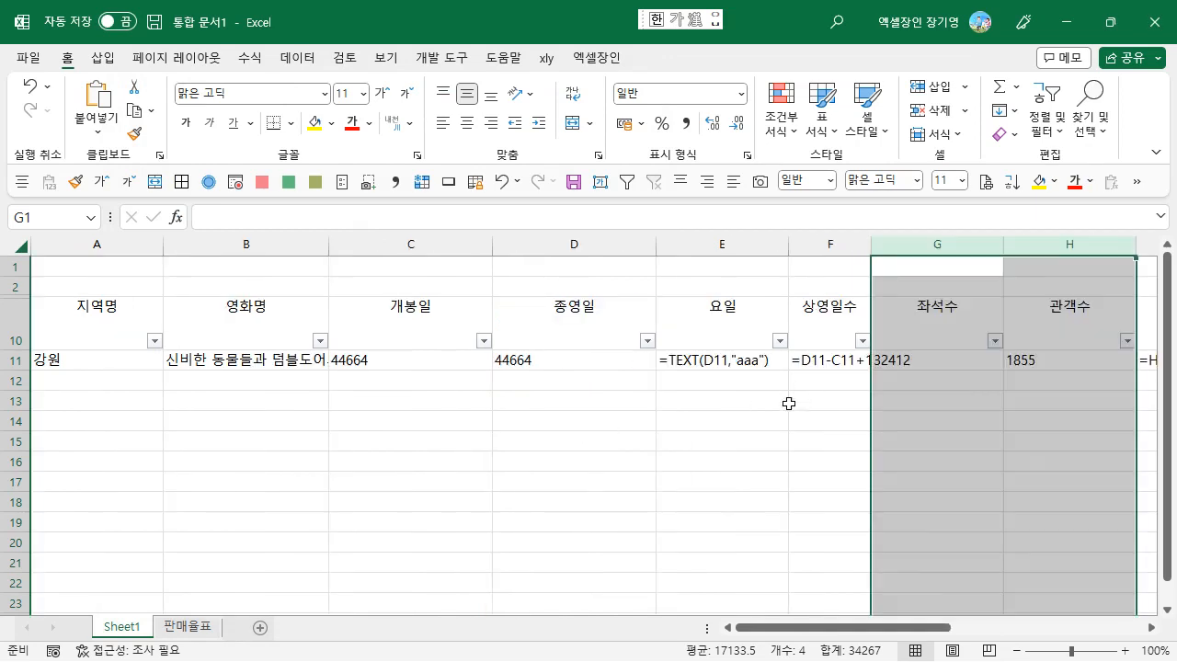
left_click(830, 381)
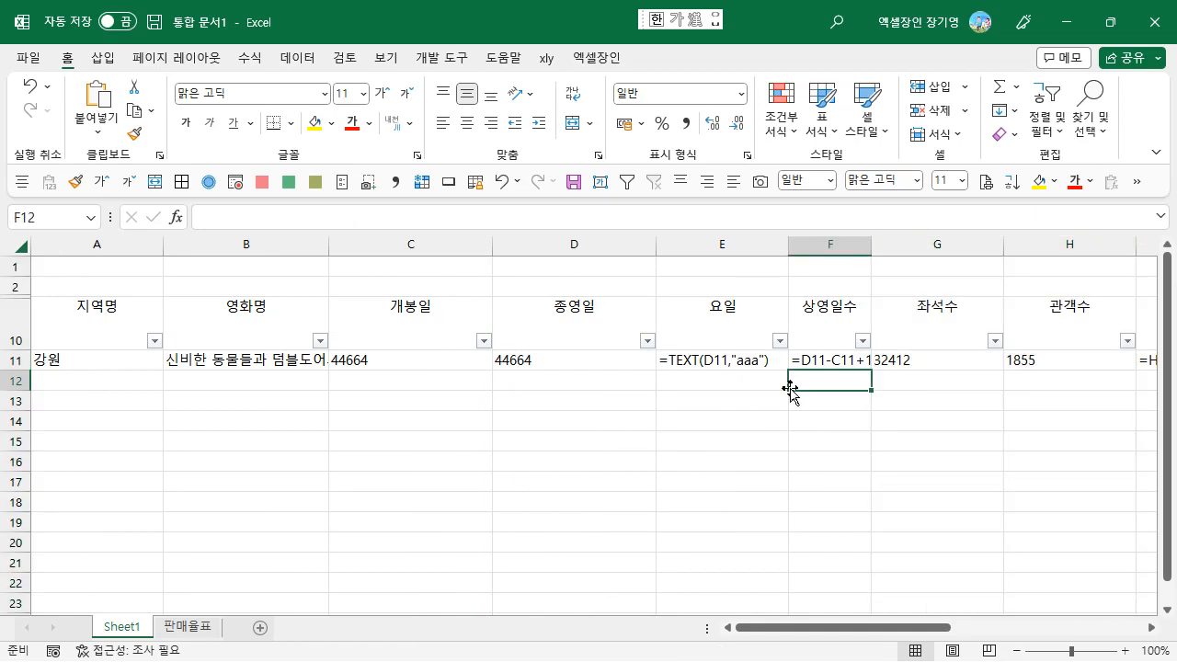
key("ctrl+Home")
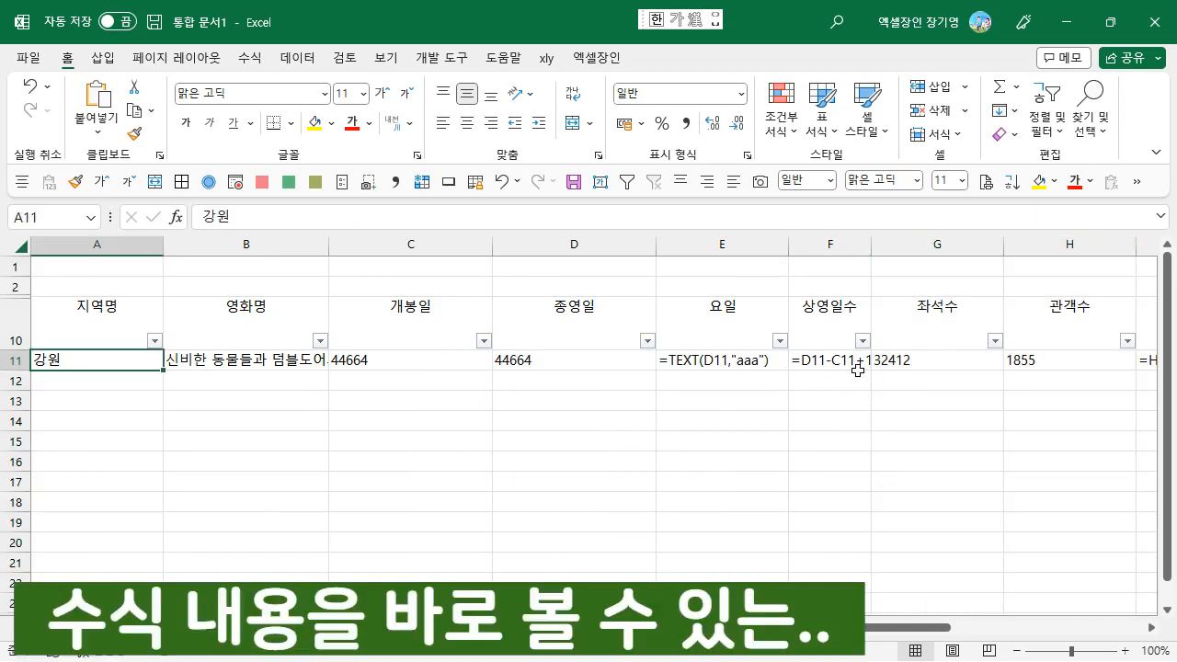
left_click(261, 59)
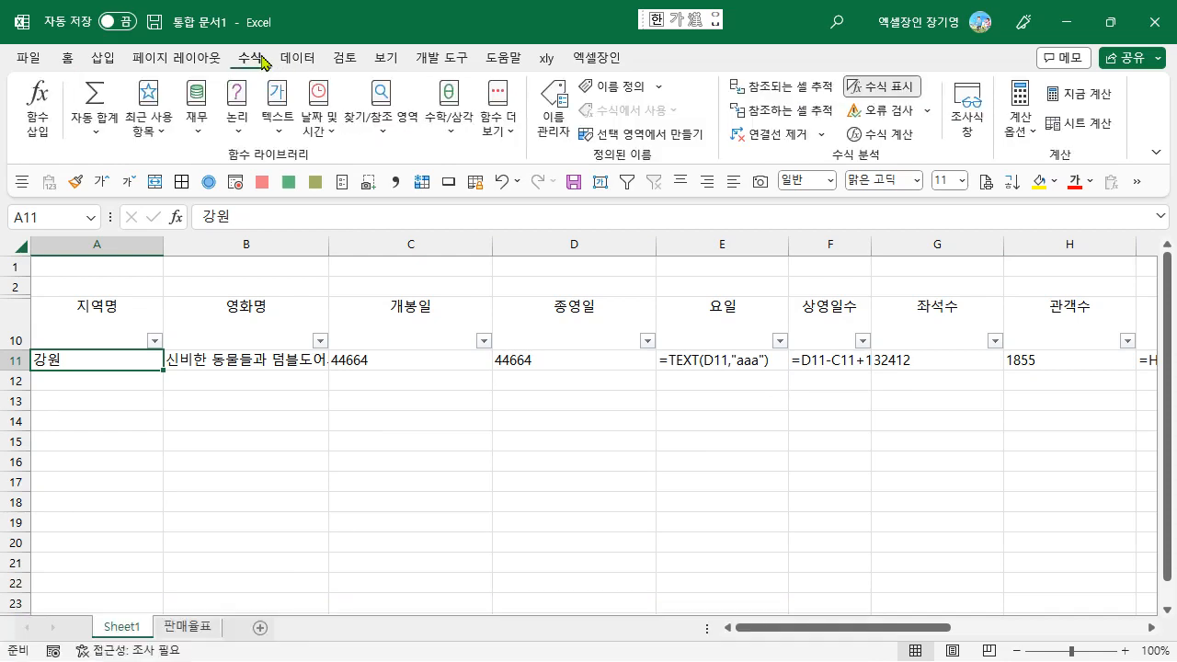
- Turn off the formula display, move from A11 to G11, and select the entire 좌석수 column
left_click(900, 97)
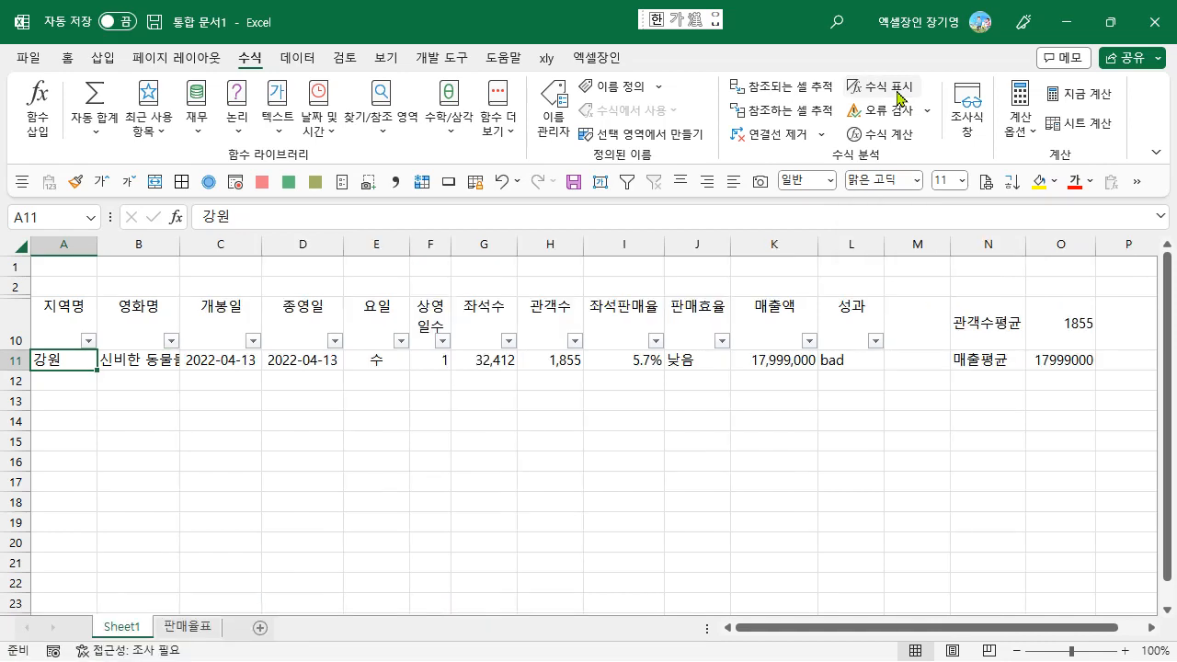
key("Right")
key("Right")
key("Right")
key("Right")
key("Right")
key("Right")
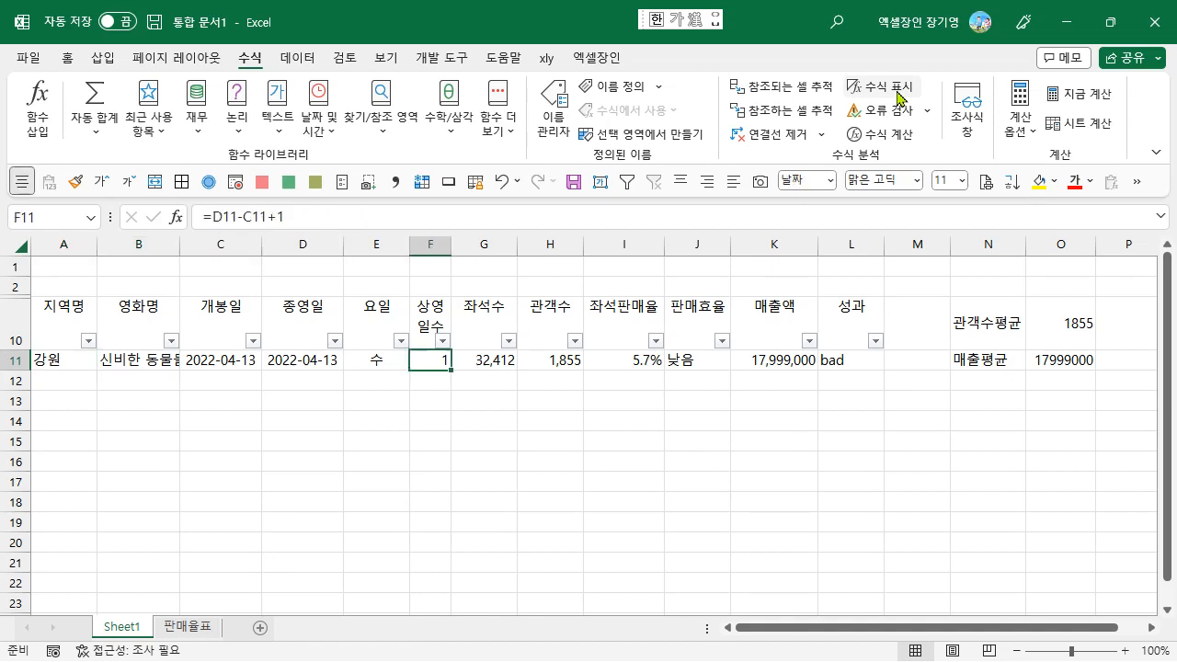
key("ctrl+space")
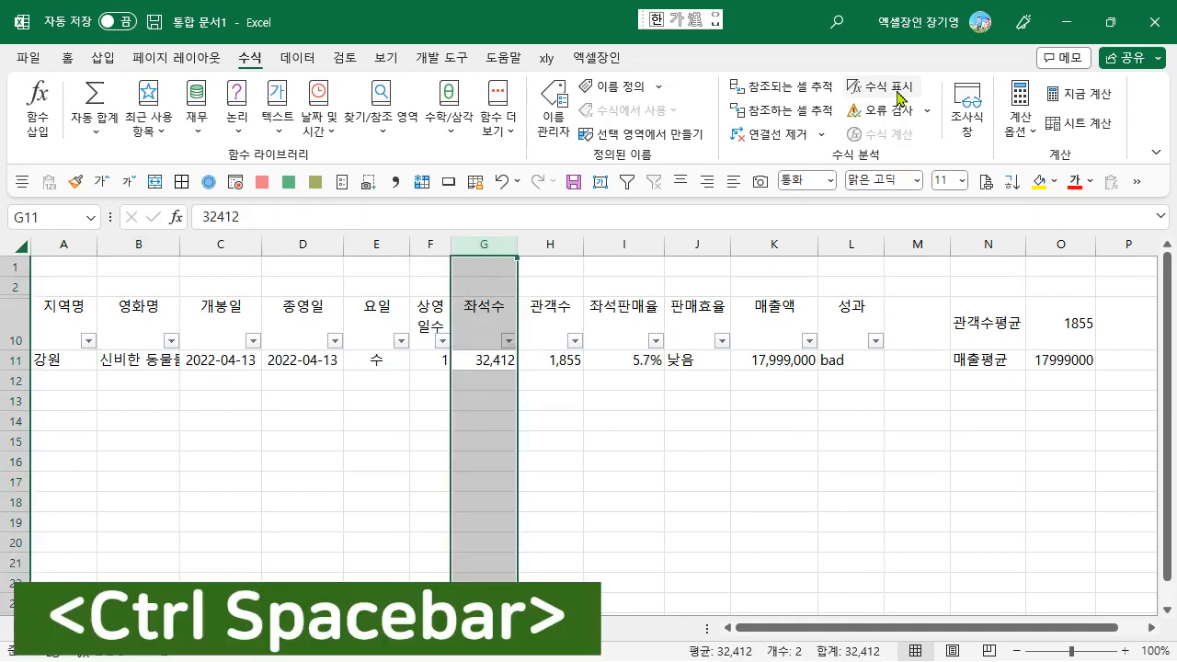
- Select the entire 좌석수 and 관객수 columns from G11 and apply the custom number format #,##0
key("Down")
key("Up")
key("ctrl+space")
key("shift+Right")
key("ctrl+1")
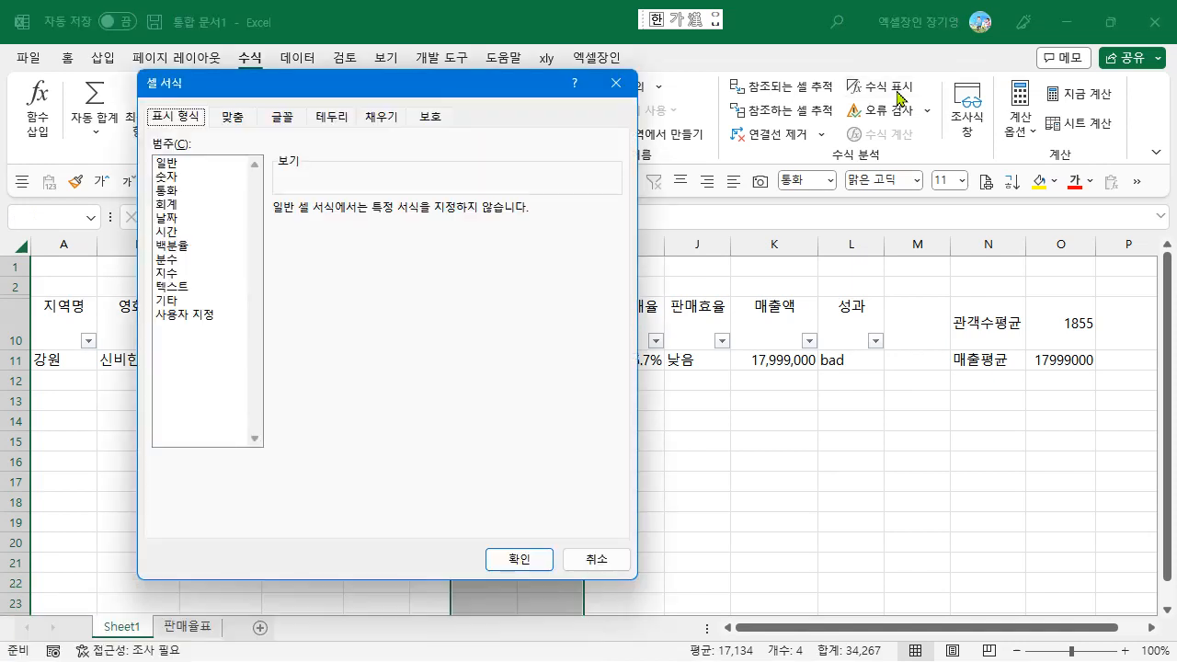
left_click(231, 314)
left_click(302, 290)
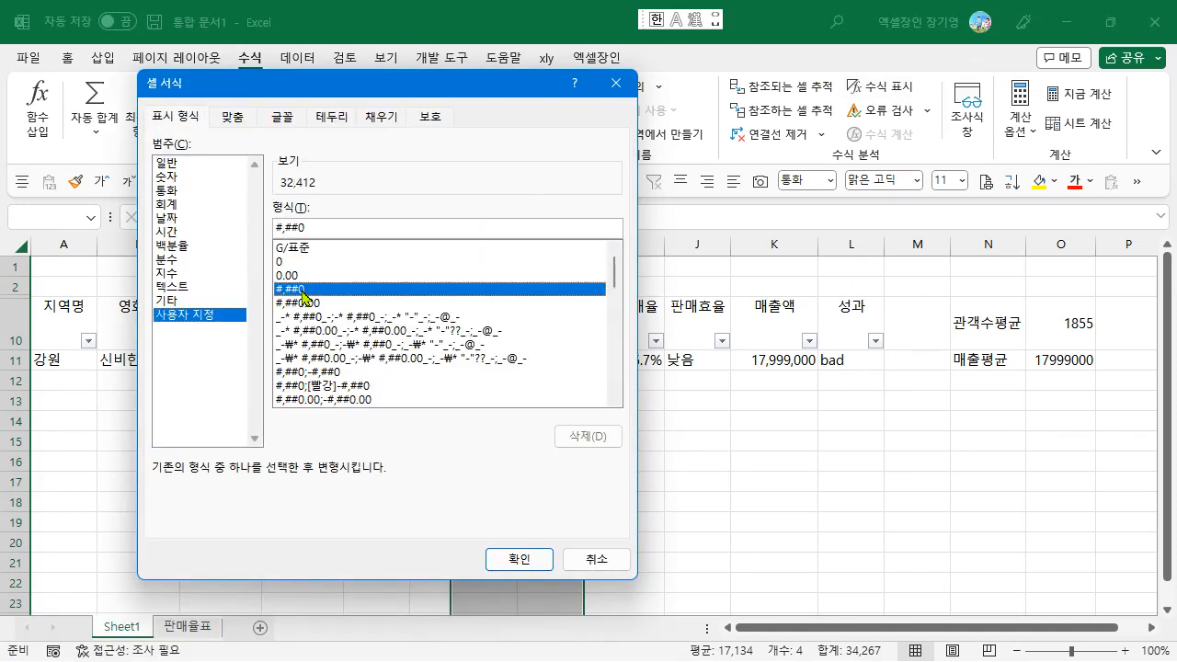
key("Return")
- Test the number format by entering 11111 in G13, and clear the cell again
left_click(483, 400)
type("111111")
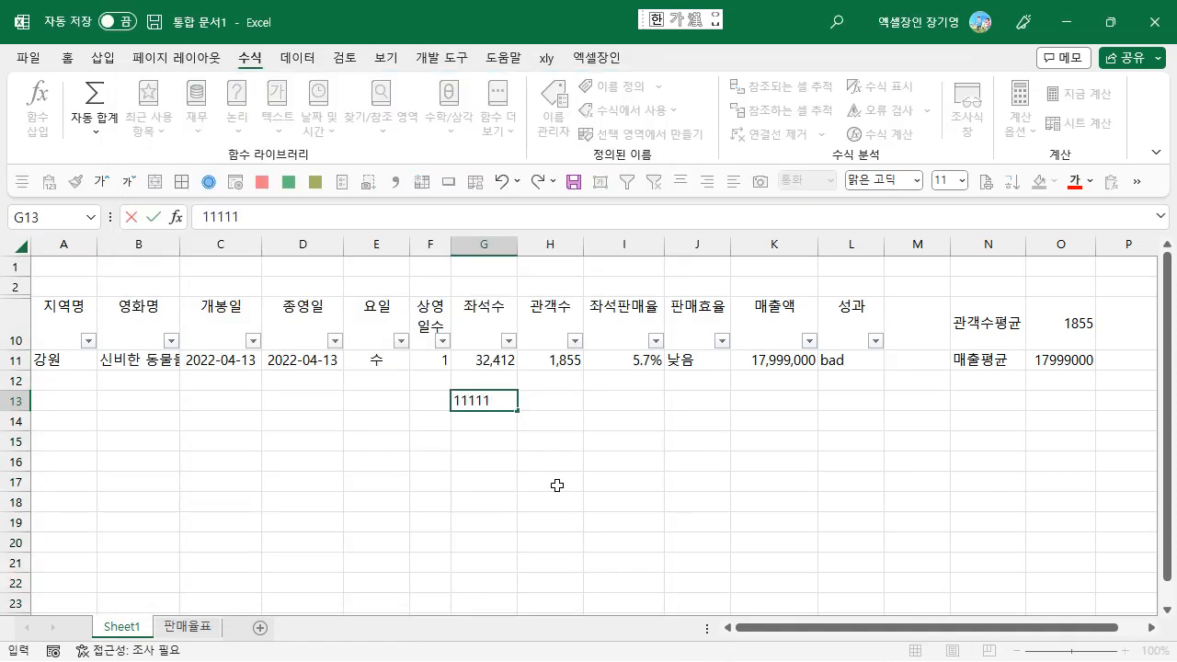
key("Return")
key("Up")
key("Delete")
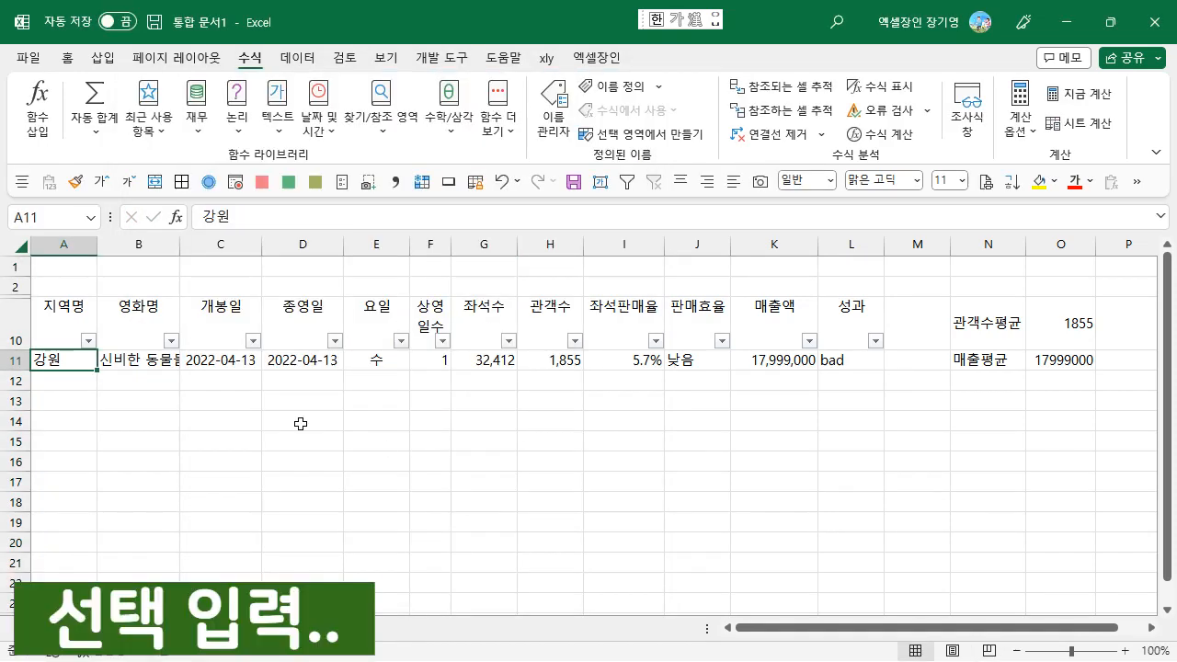
- Go through the 영화명 cells B11 to B13 where the movie titles are entered
left_click(150, 359)
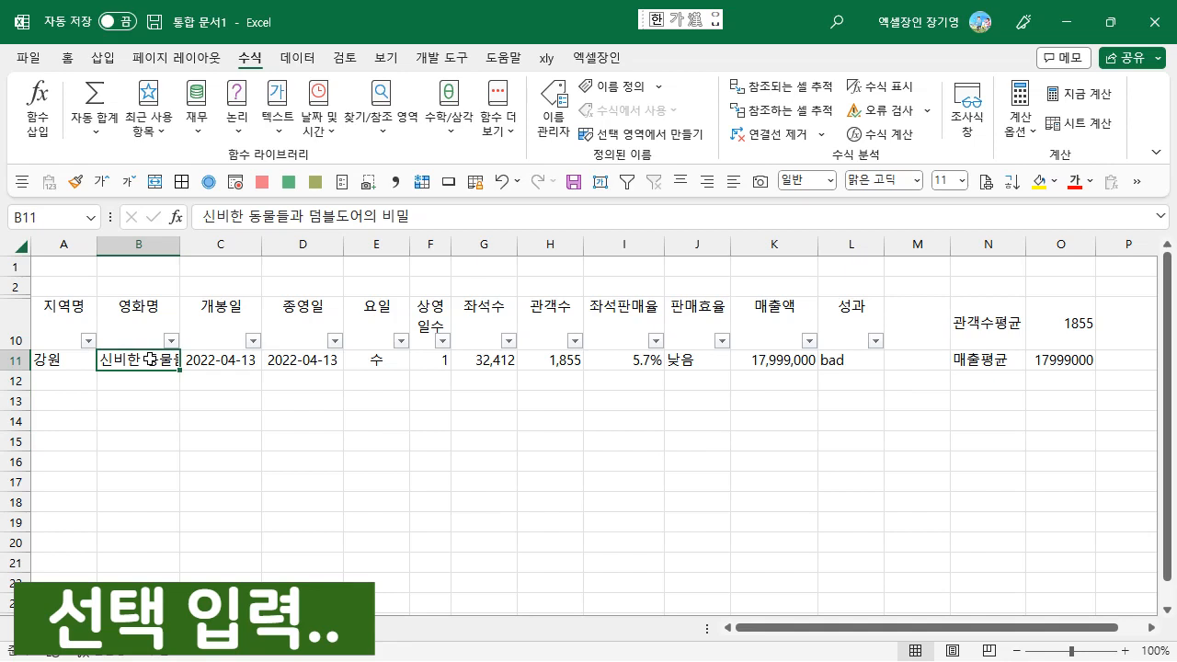
key("shift+Down")
key("shift+Down")
key("Down")
key("Down")
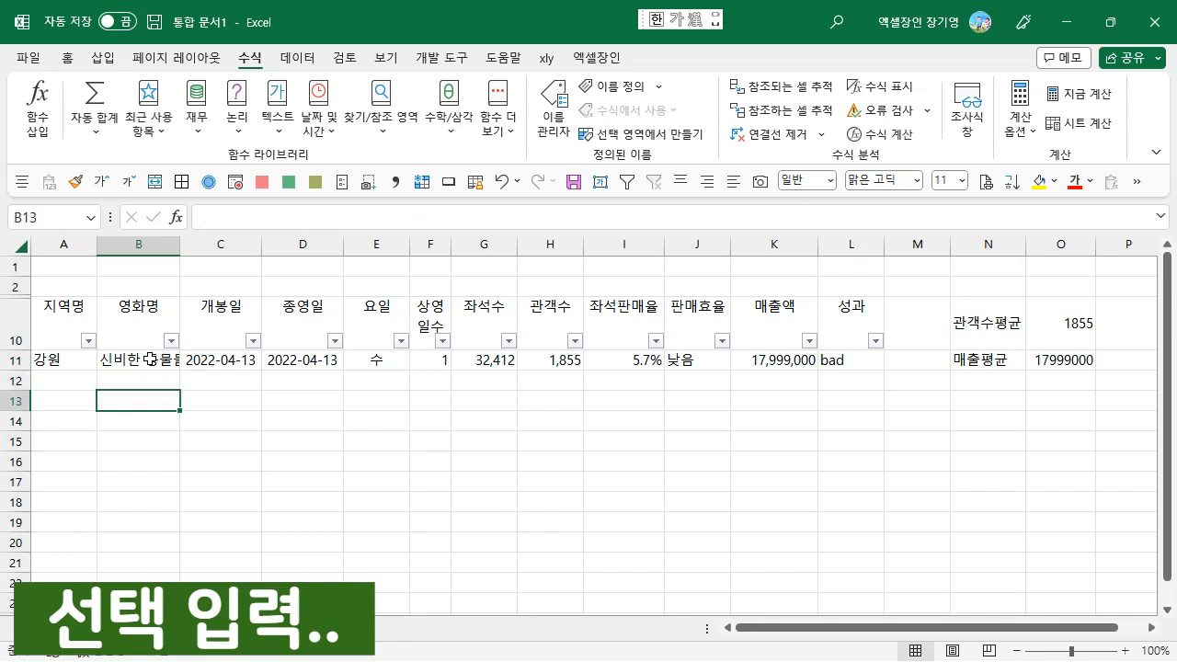
key("Up")
key("Up")
key("Down")
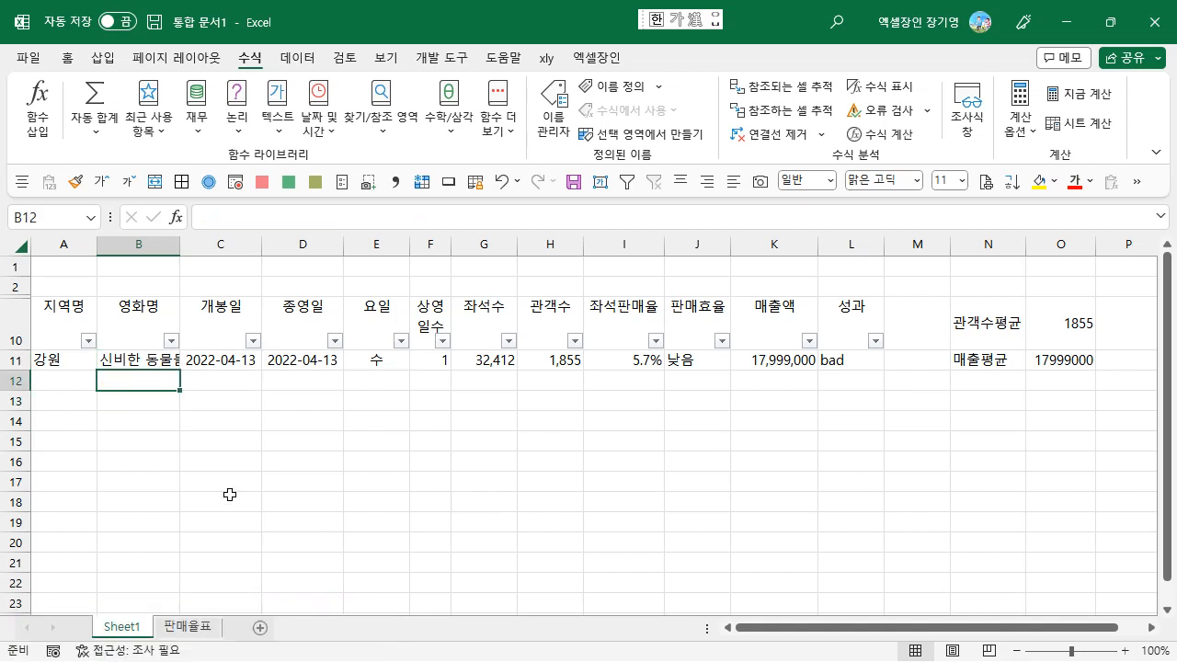
- Add a new sheet after 판매율표 and name it 영화
left_click(201, 630)
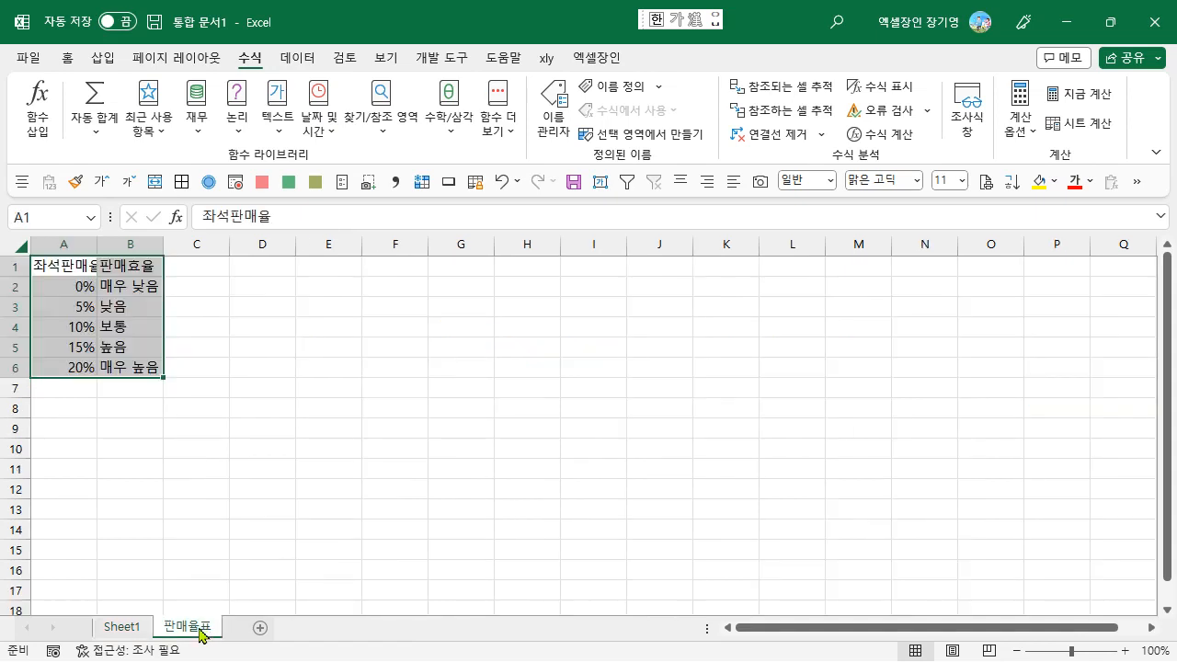
left_click(262, 628)
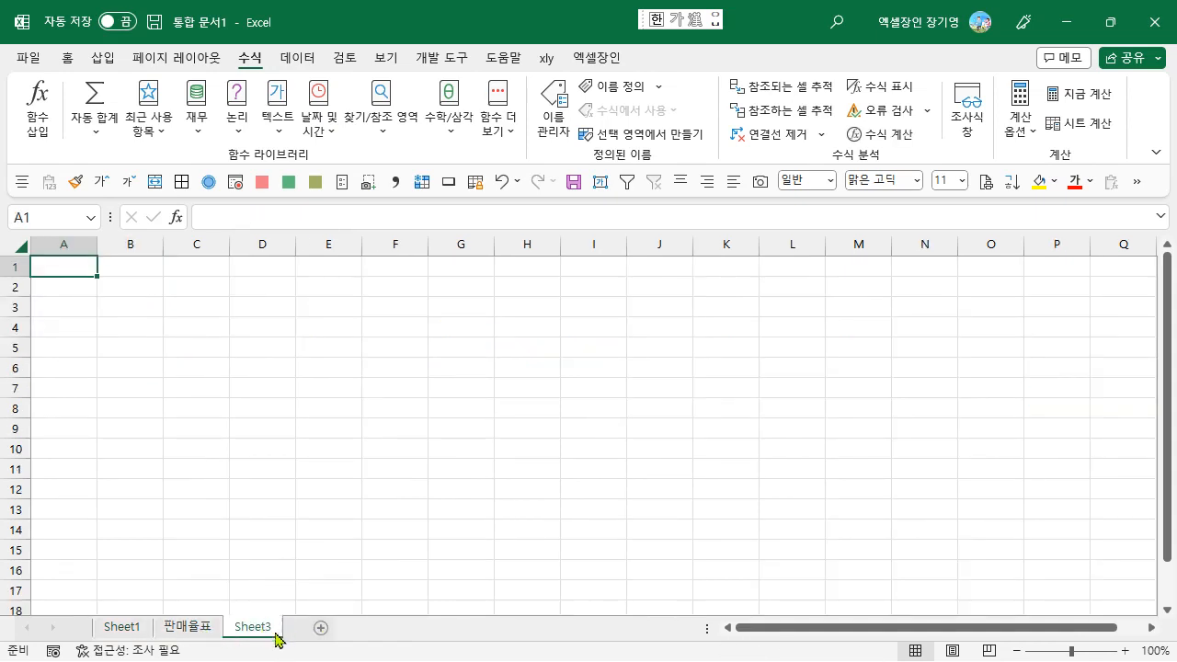
double_click(254, 627)
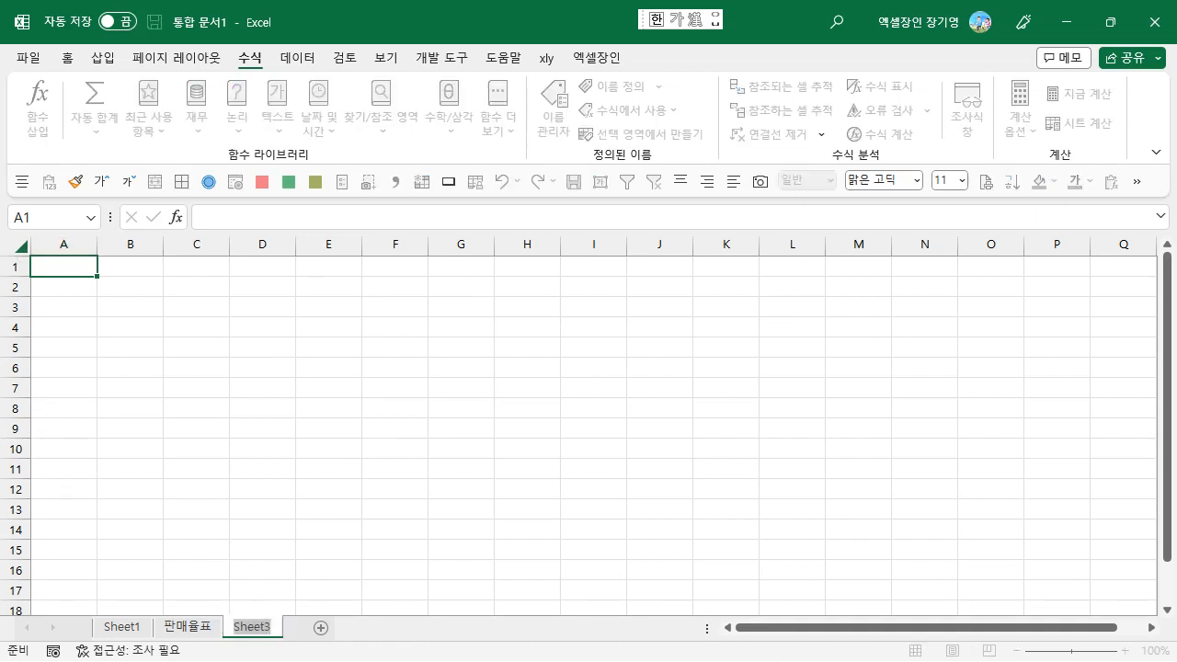
type("ㅇ영화")
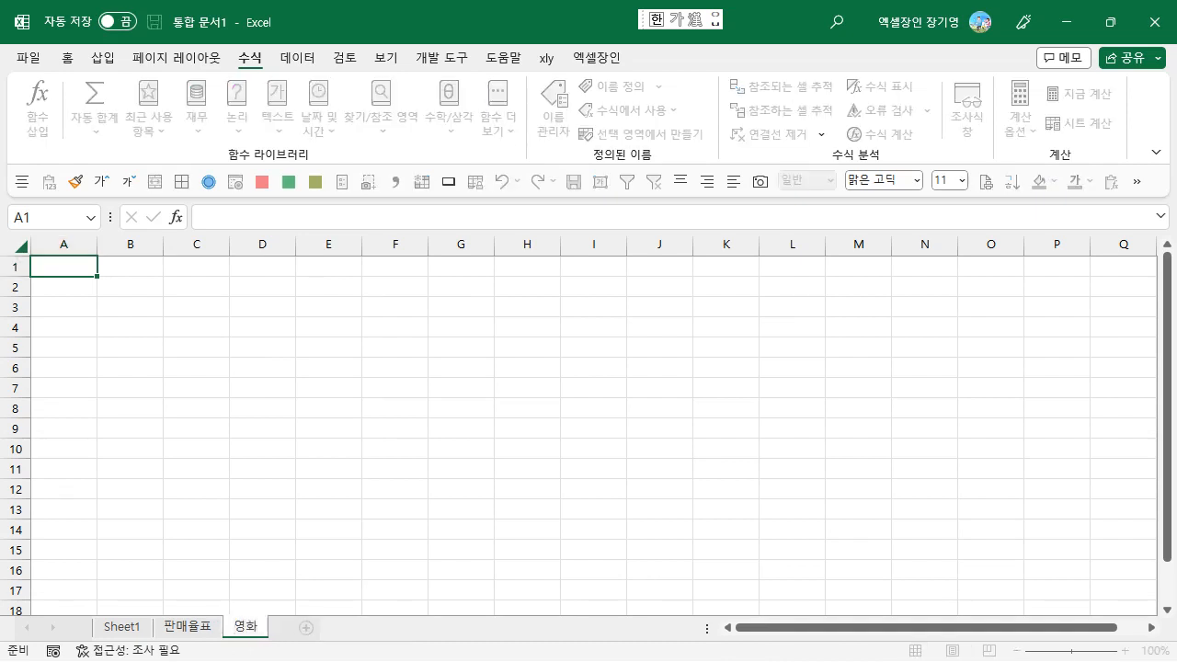
key("Return")
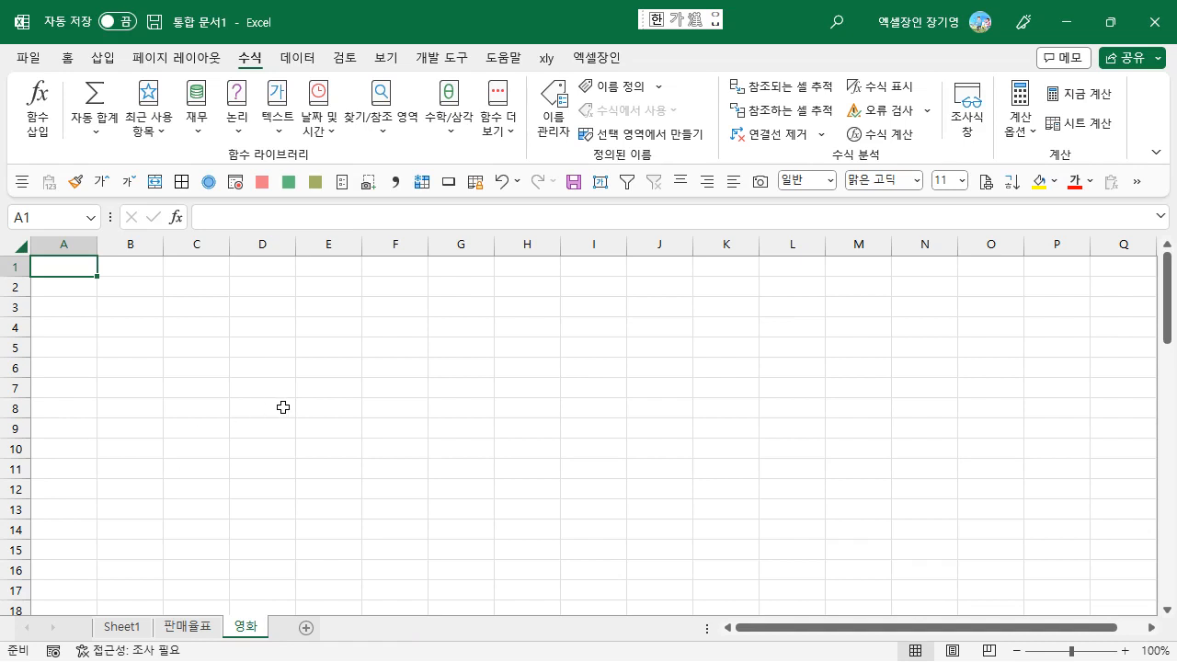
- Enter the heading 영화명 in A1 of the 영화 sheet and go over the empty cells below it
type("영화명")
key("Return")
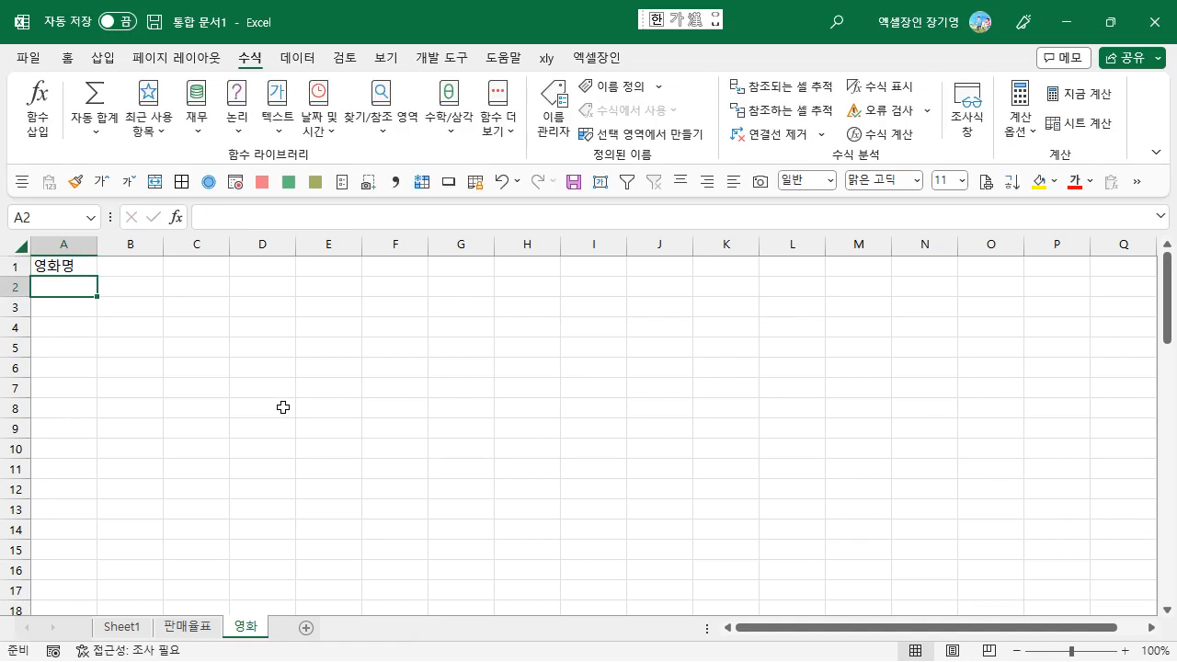
key("shift+Down")
key("shift+Down")
key("shift+Down")
key("shift+Down")
key("shift+Down")
key("Up")
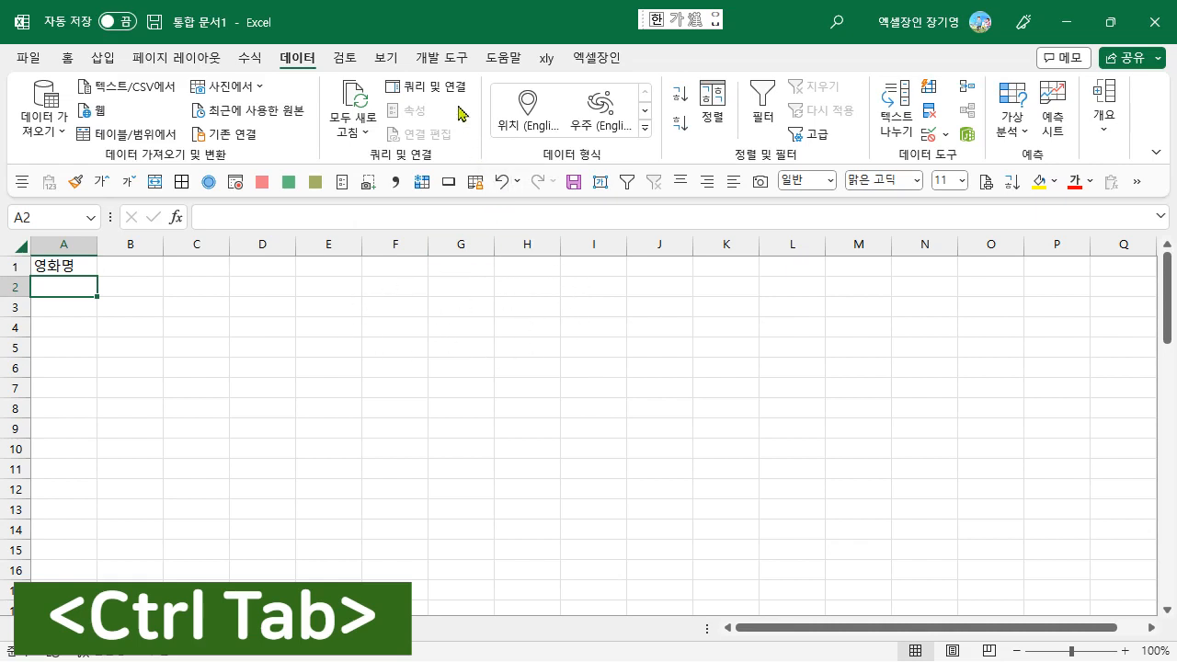
- Switch to the 극장영화1 workbook and copy the 영화명 list from E1 down to its last entry
left_click(394, 62)
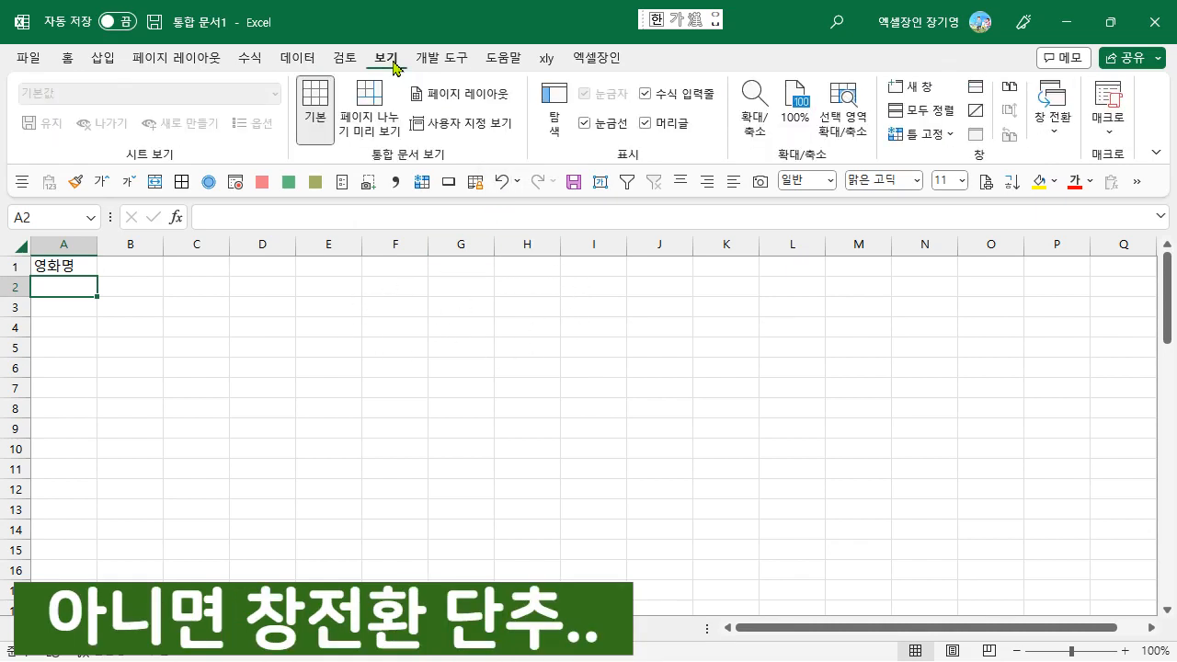
left_click(1052, 125)
left_click(1071, 186)
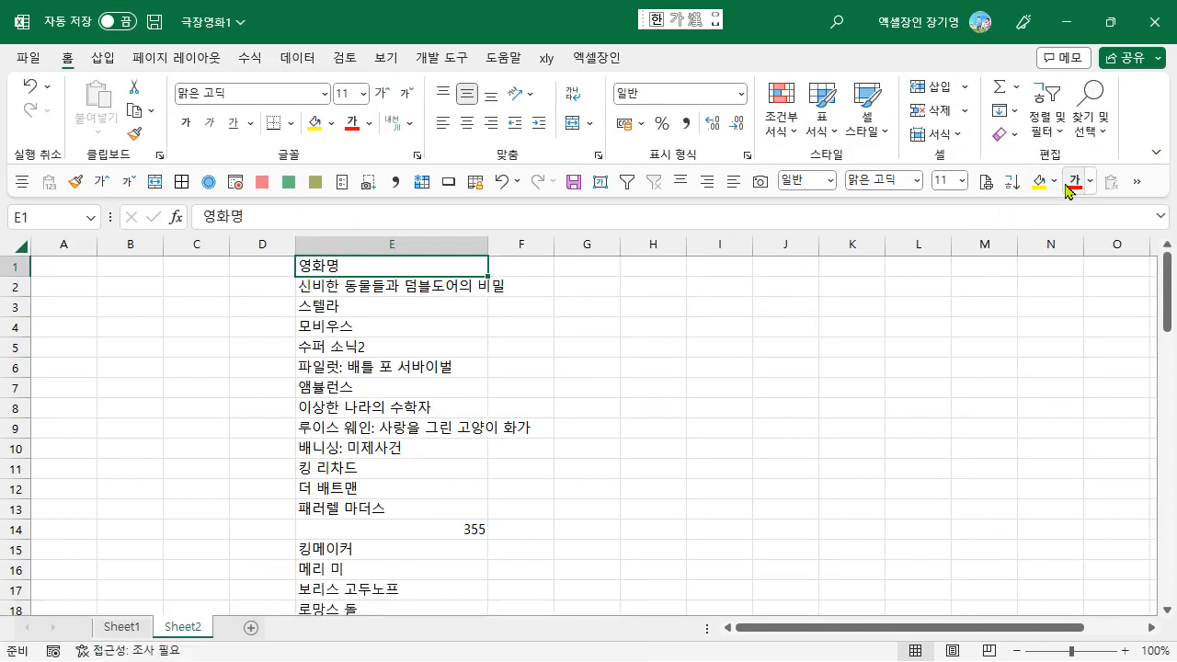
key("ctrl+shift+Down")
key("ctrl+c")
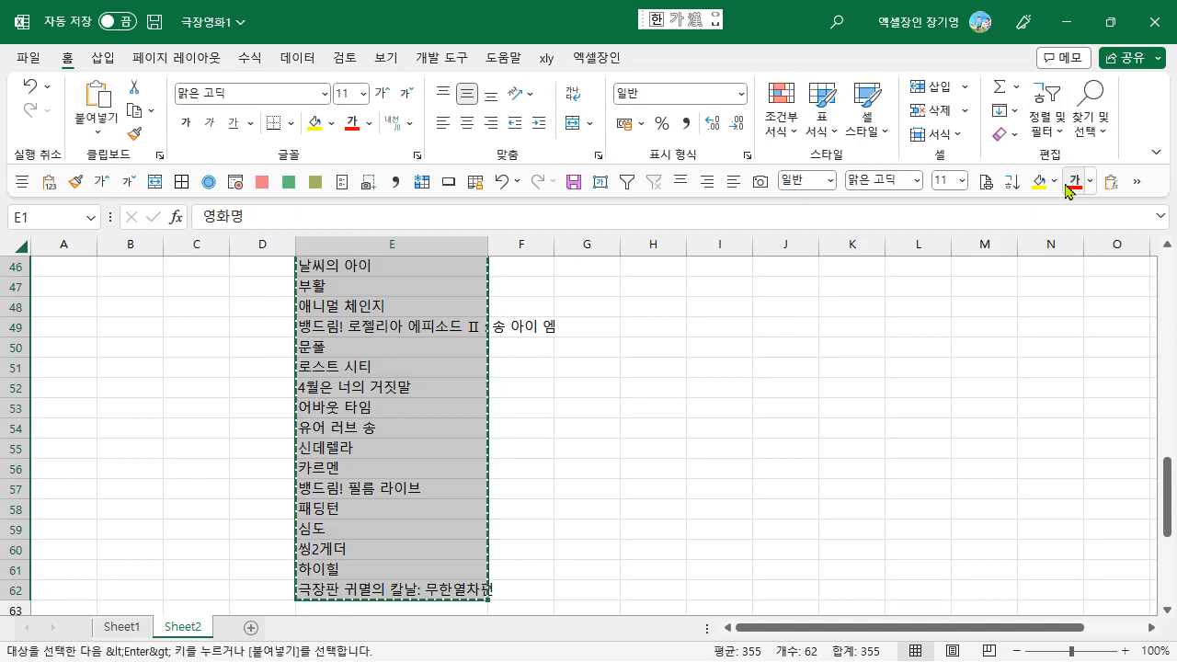
- Return to the 영화 sheet, paste the copied movie list as values starting at A1, and reselect A1
key("ctrl+Tab")
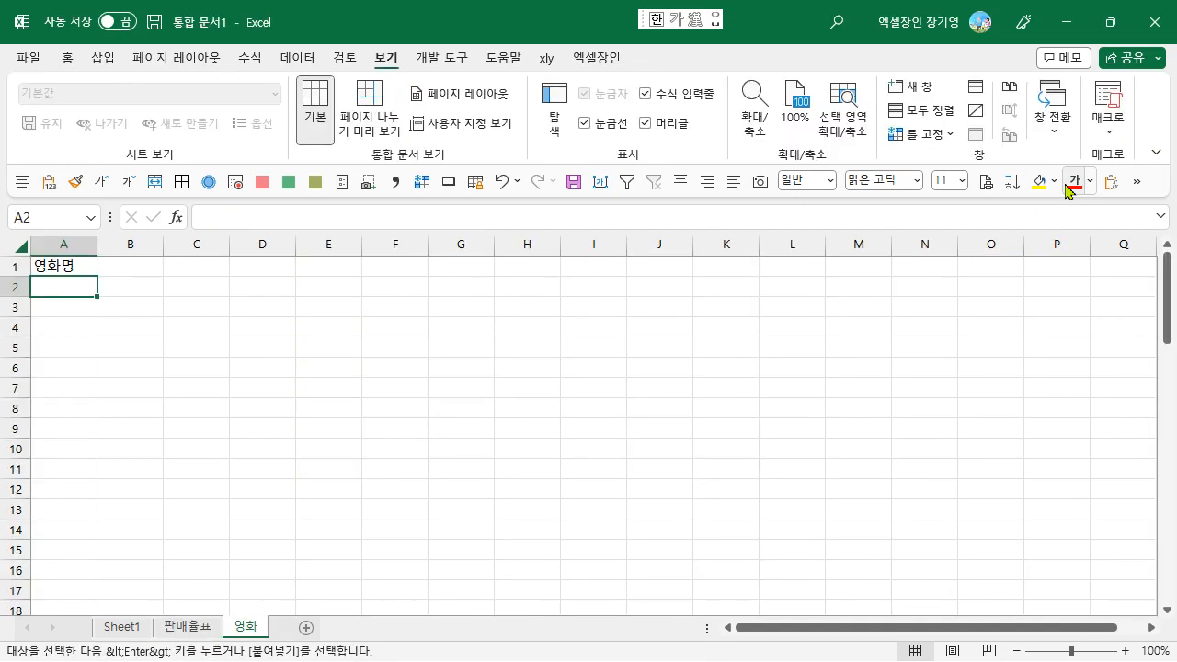
key("Up")
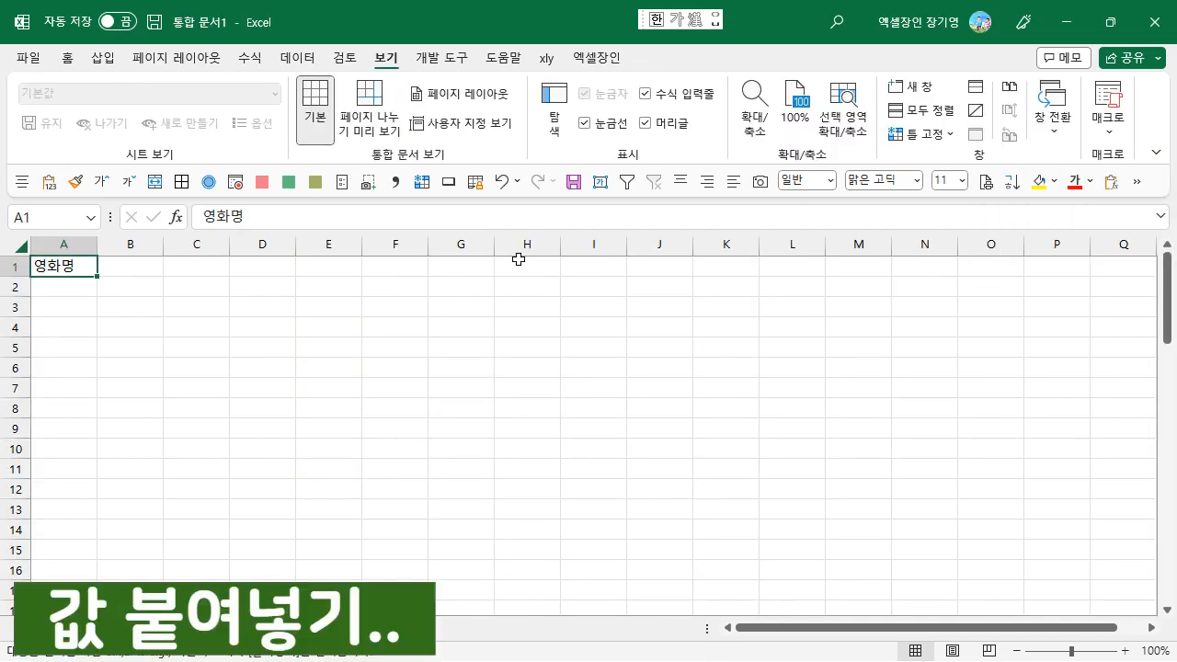
right_click(73, 267)
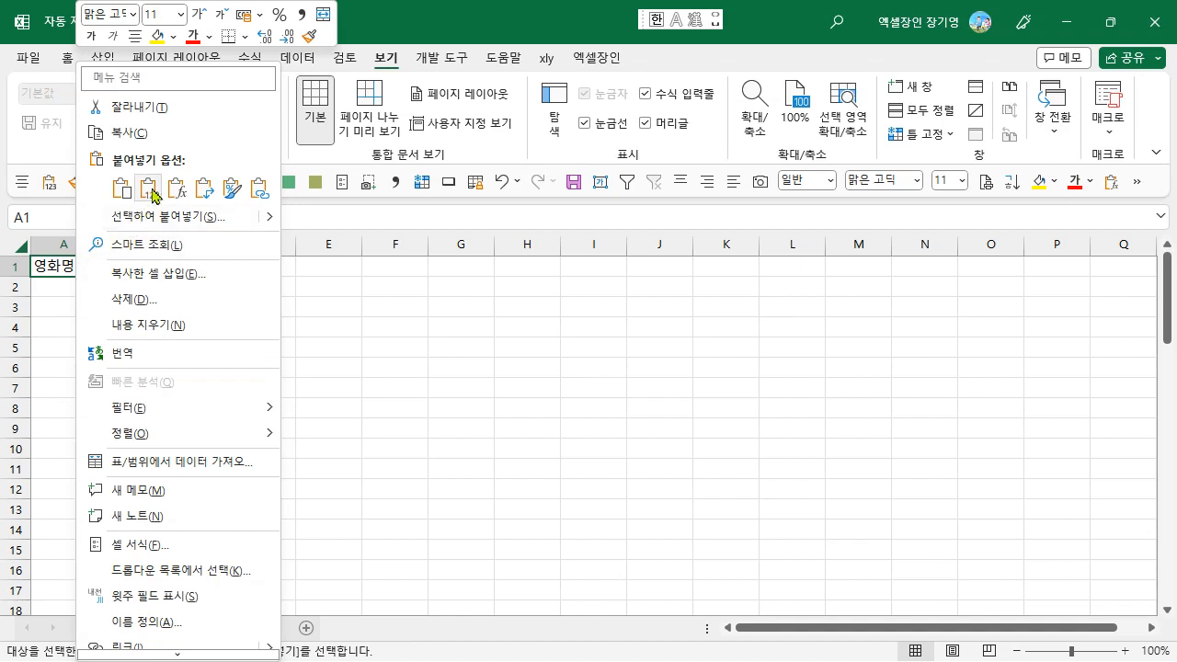
left_click(154, 193)
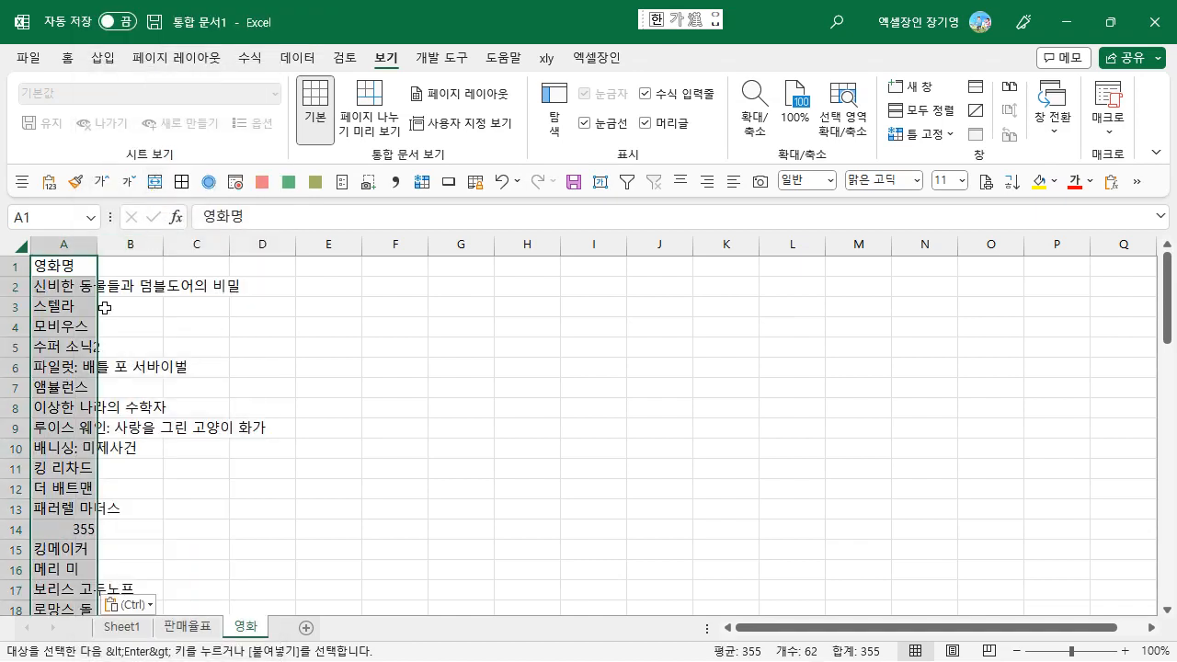
key("Down")
key("Up")
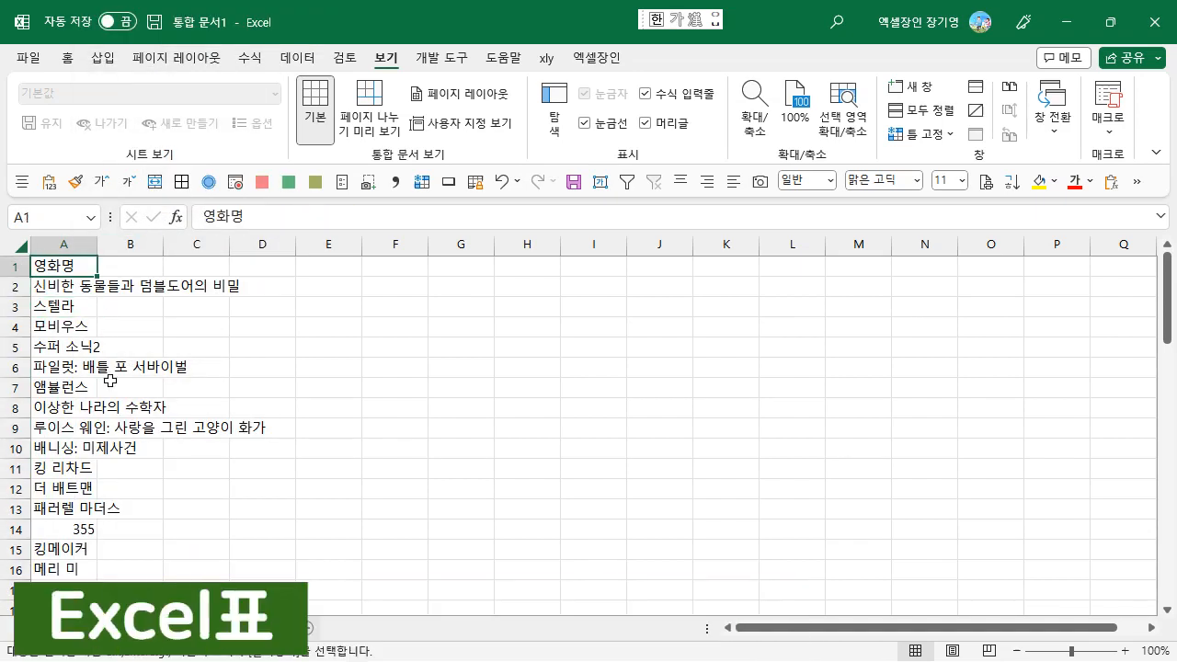
- Convert the movie list A1:A62 into an Excel table whose first row is the header
left_click(101, 65)
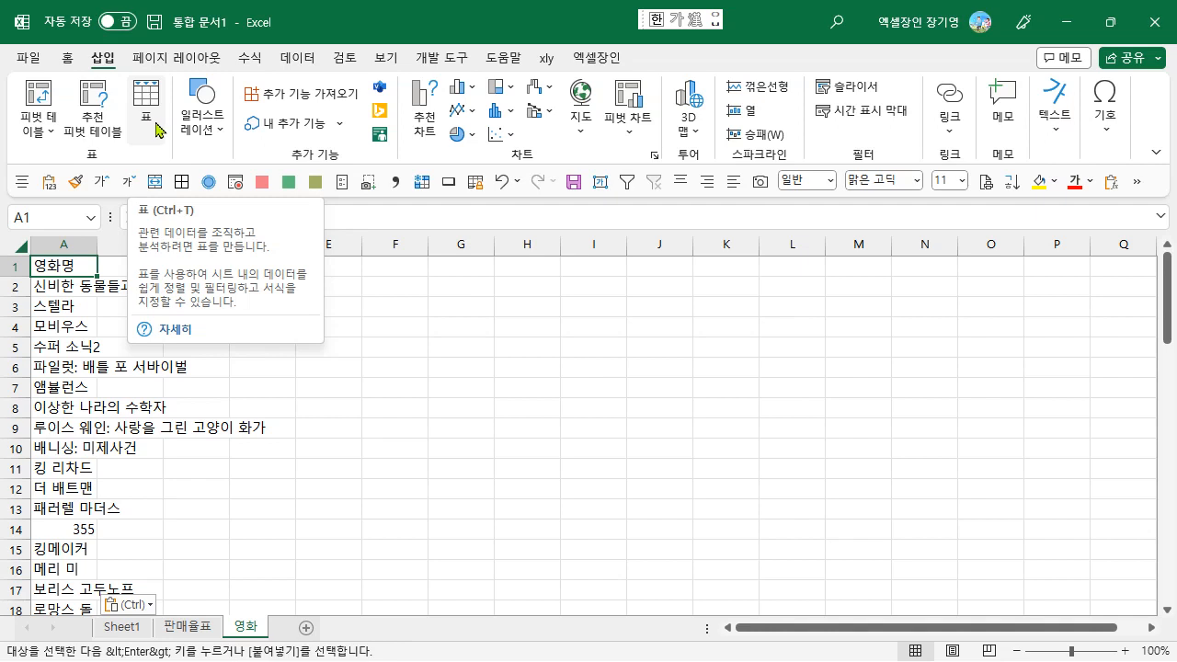
left_click(158, 129)
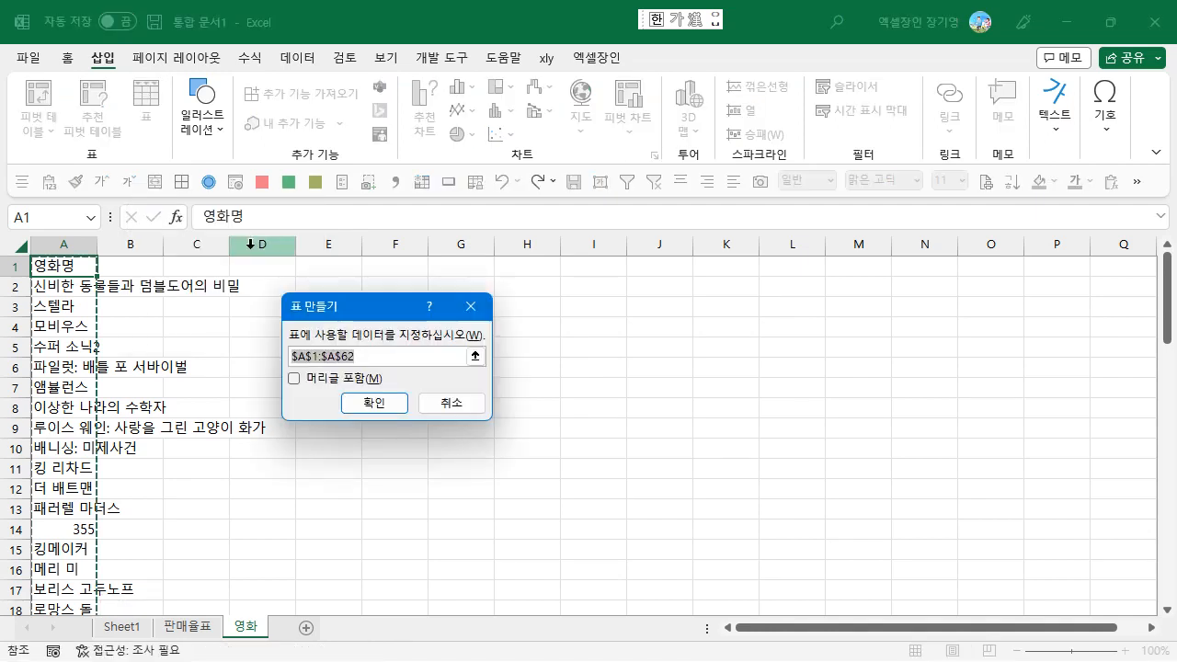
left_click(294, 380)
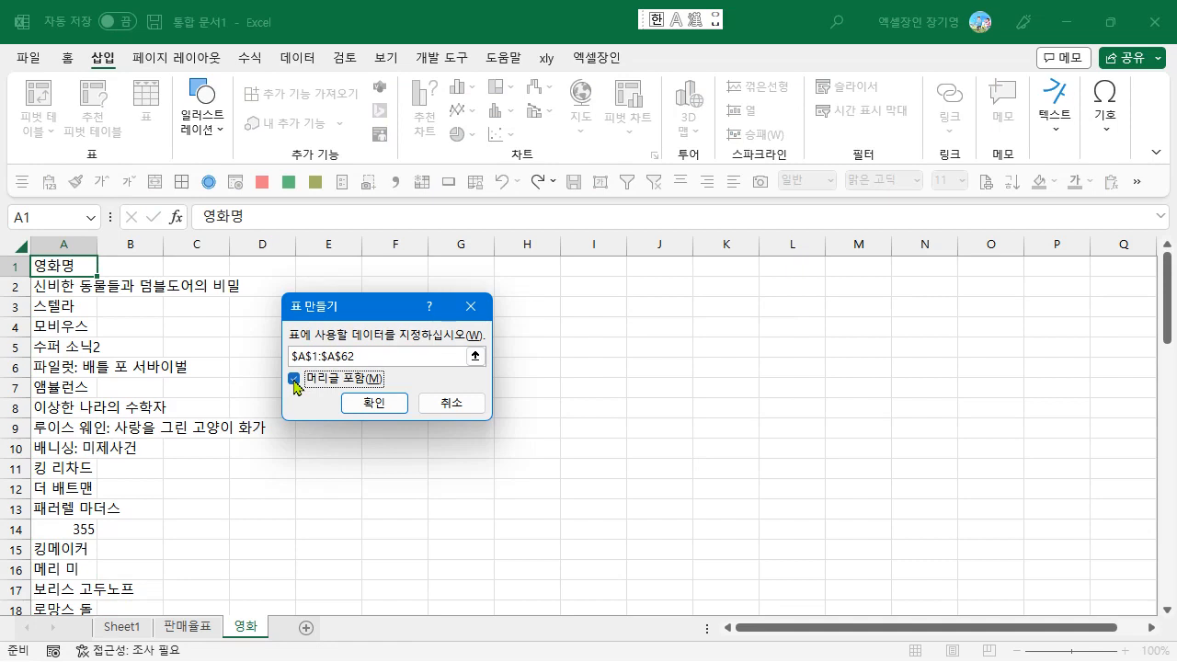
left_click(366, 412)
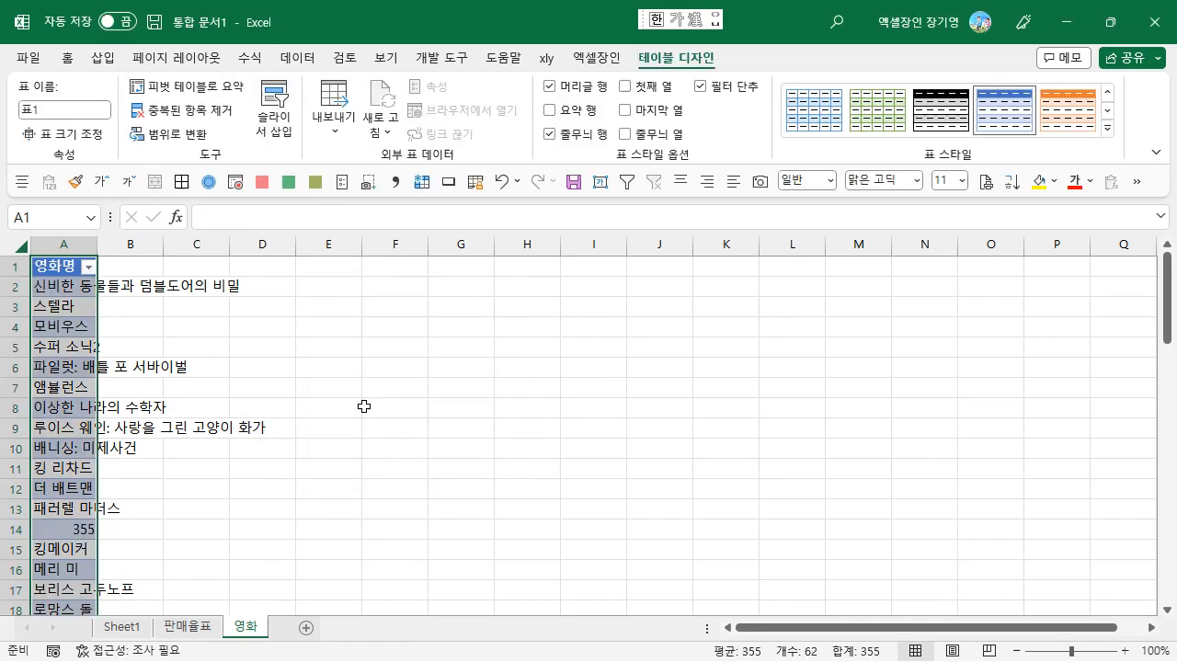
- Autofit column A to the movie titles and select the 영화명 header cell
double_click(98, 245)
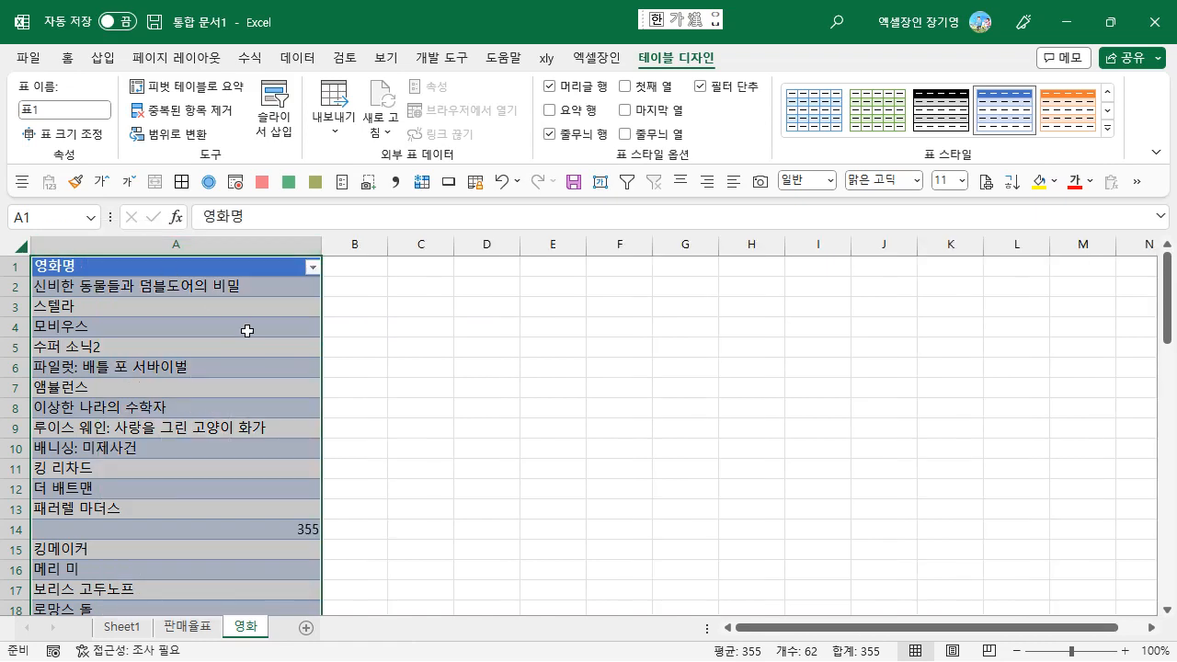
left_click(264, 368)
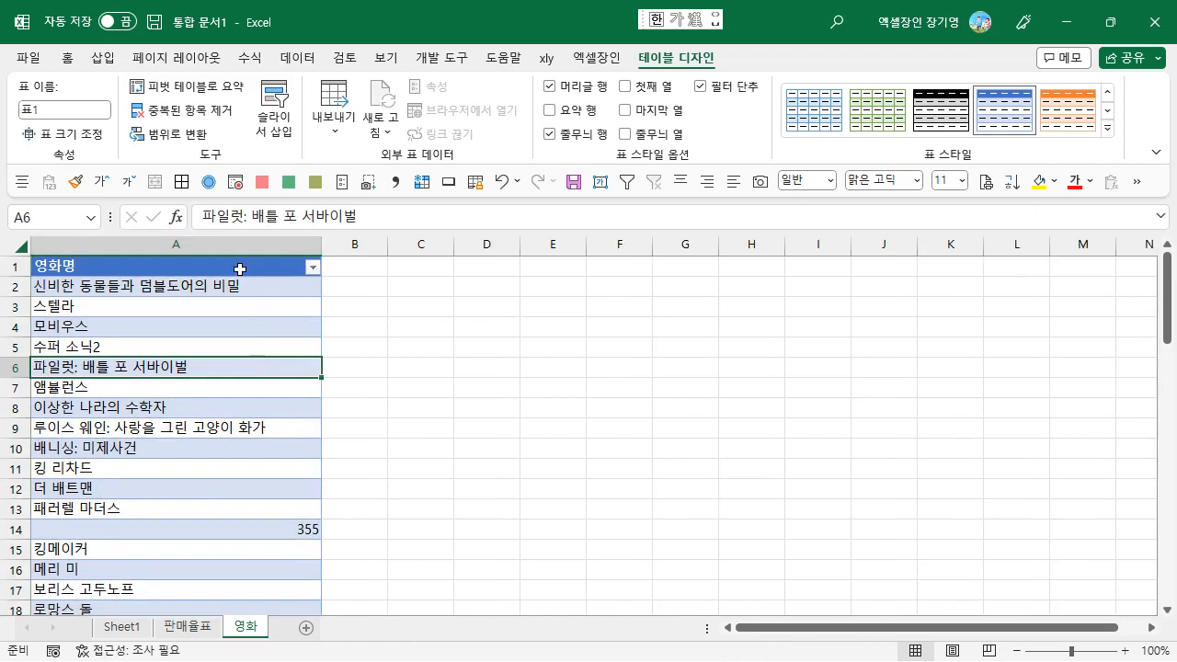
left_click(239, 269)
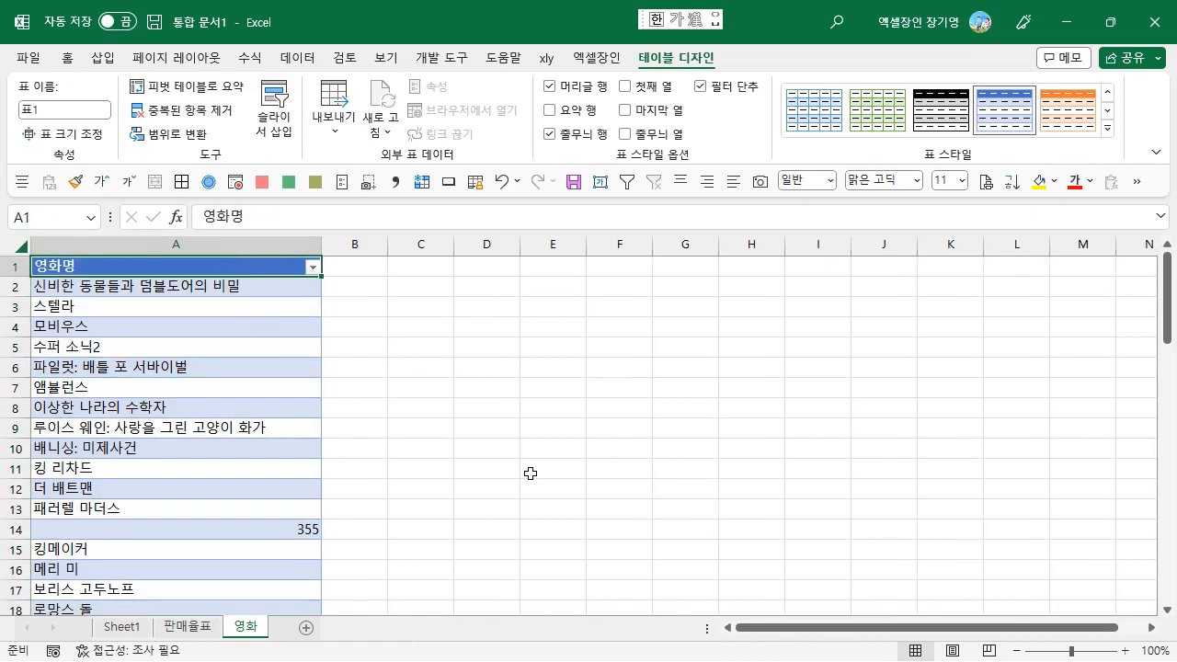
- On Sheet1, restrict cell B11 to a data validation list with the source =영화!$A$2:$A$62
key("ctrl+Page_Up")
key("ctrl+Page_Up")
left_click(297, 57)
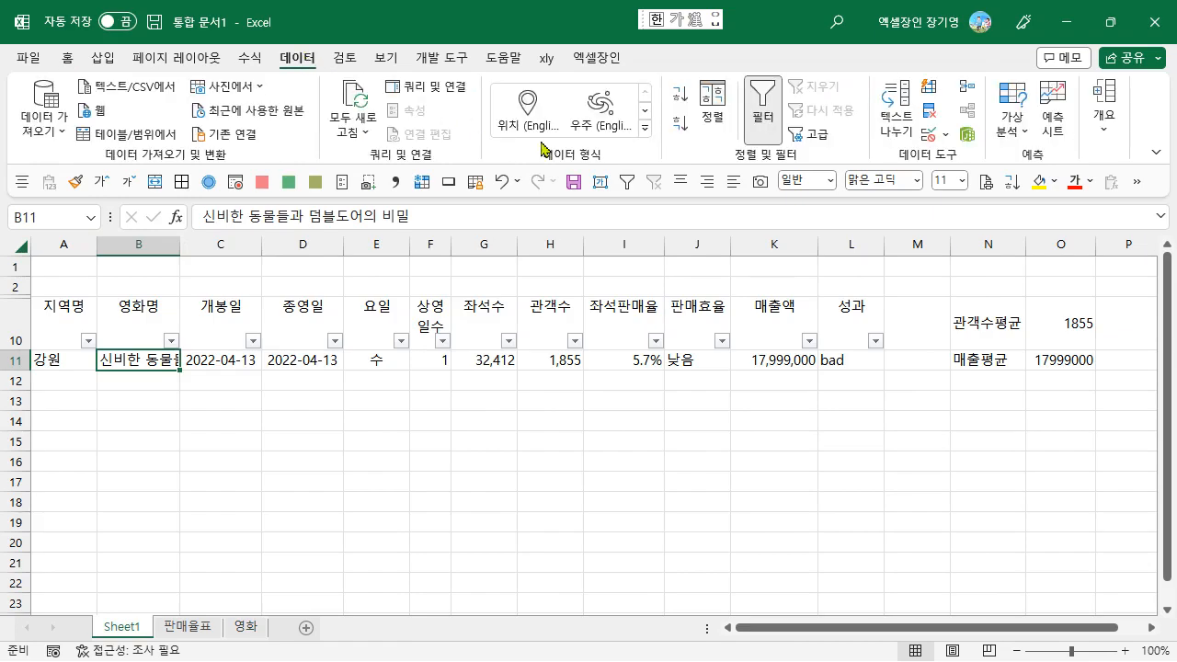
left_click(930, 140)
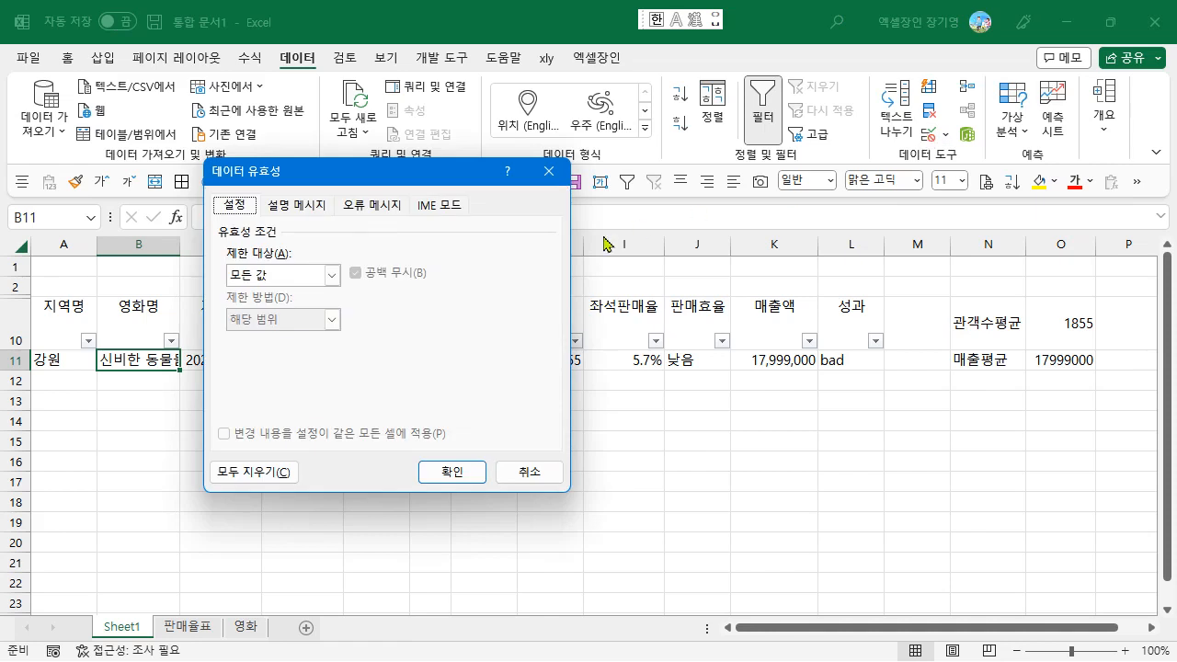
left_click(318, 275)
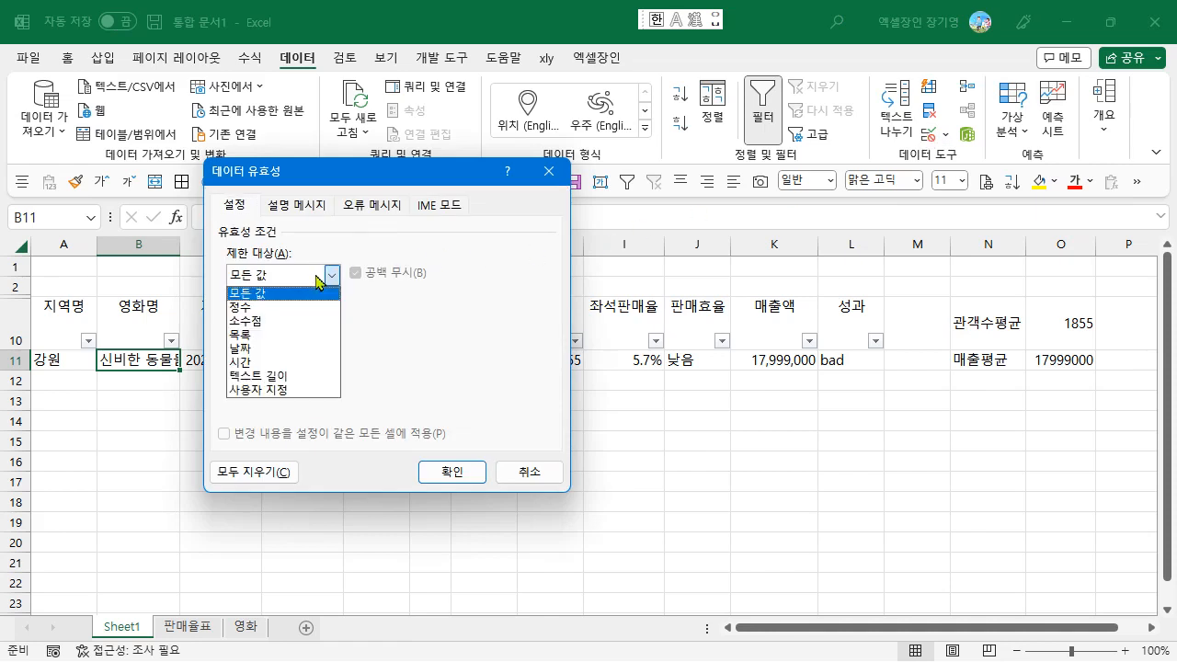
left_click(304, 335)
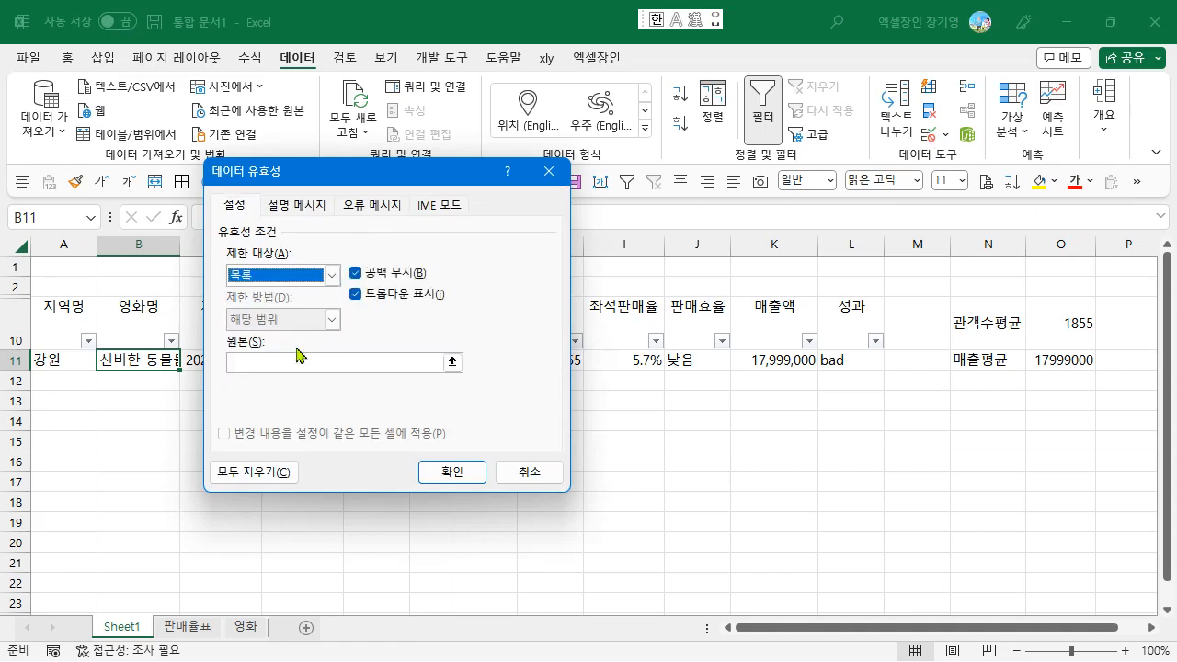
left_click(294, 365)
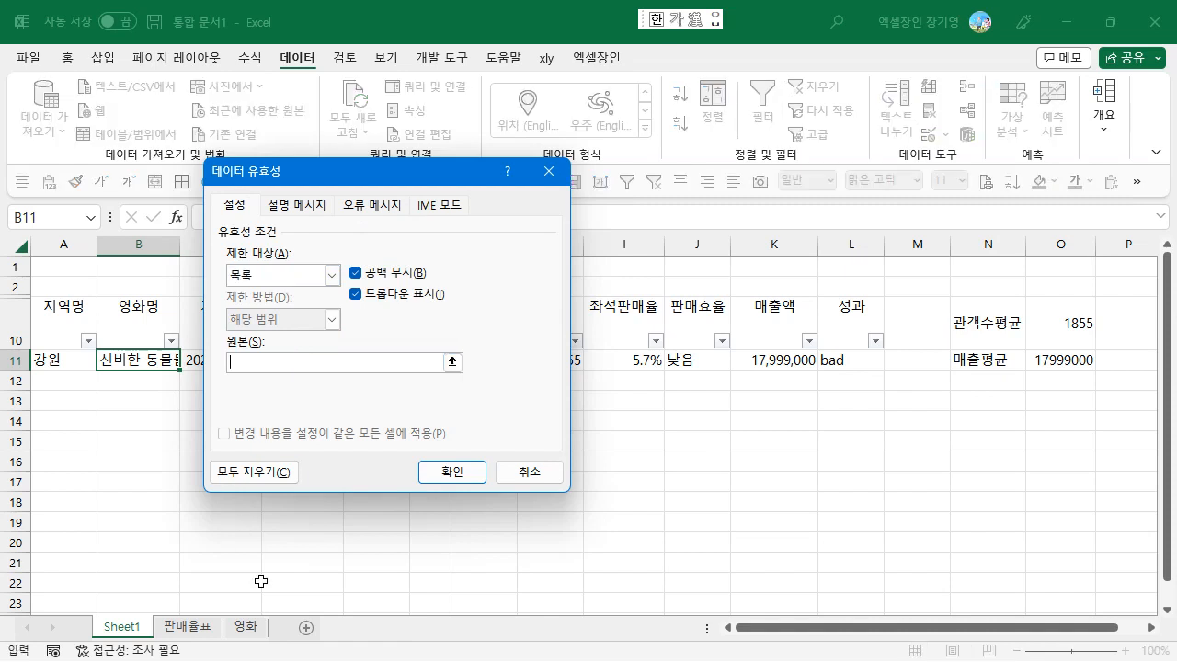
left_click(246, 626)
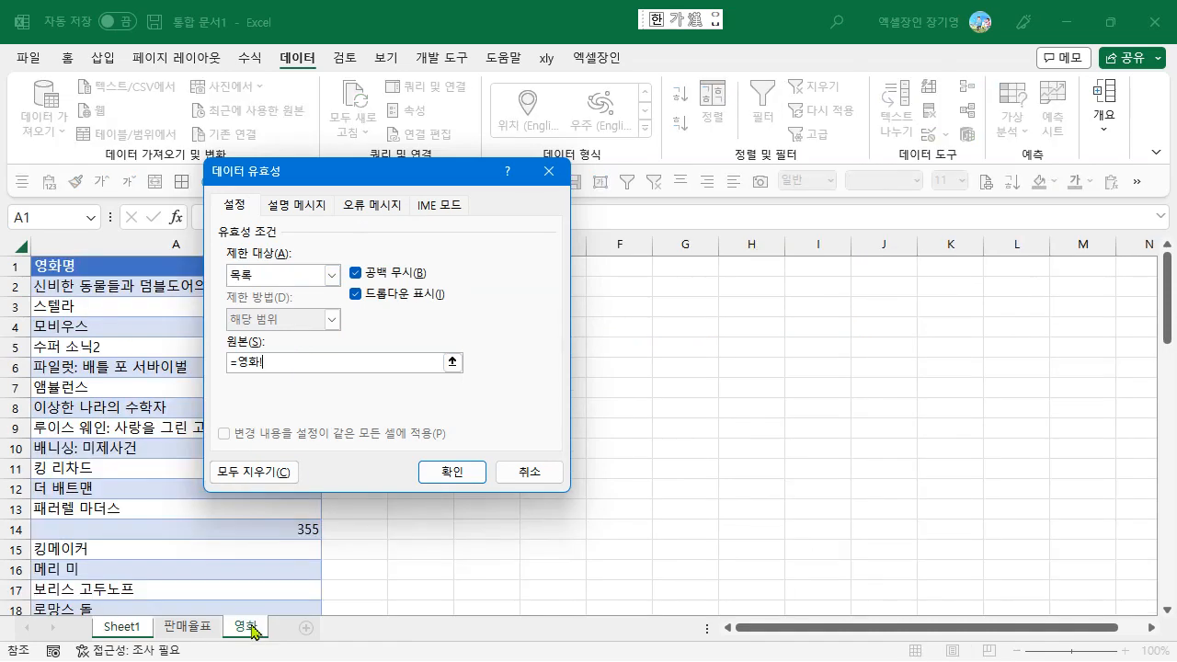
left_click(116, 255)
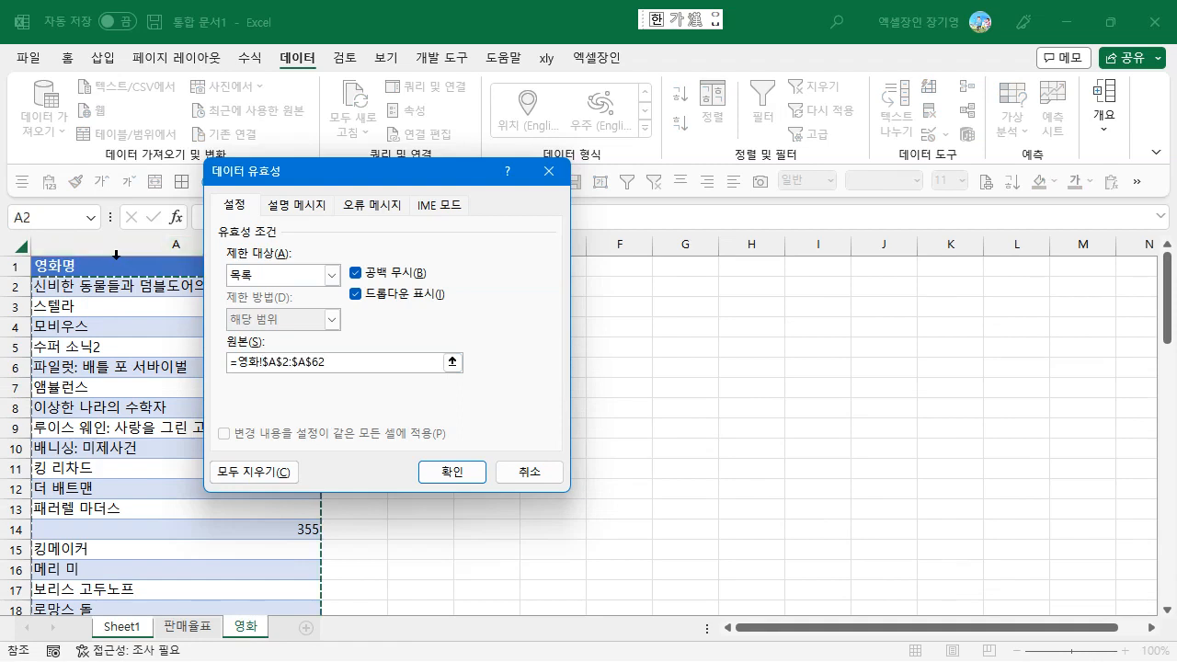
left_click(460, 471)
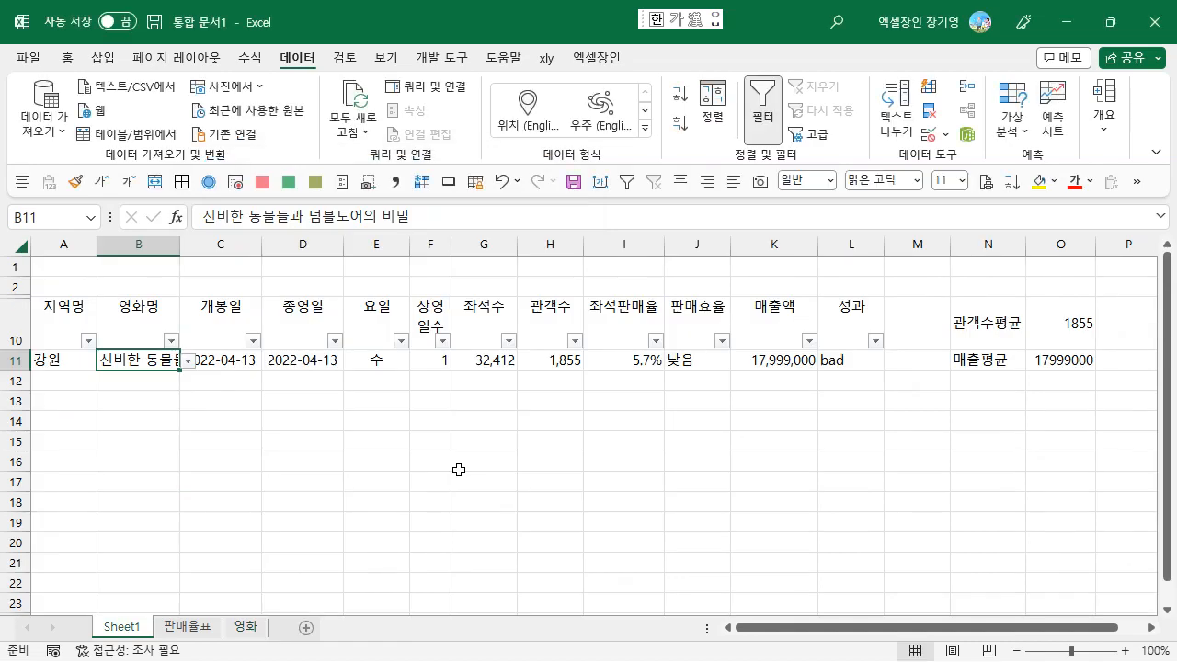
- Pick 뱅드림! 필름 라이브 from the dropdown list in B11, undo the choice and reopen the list
left_click(189, 361)
scroll(183, 430, "down", 10)
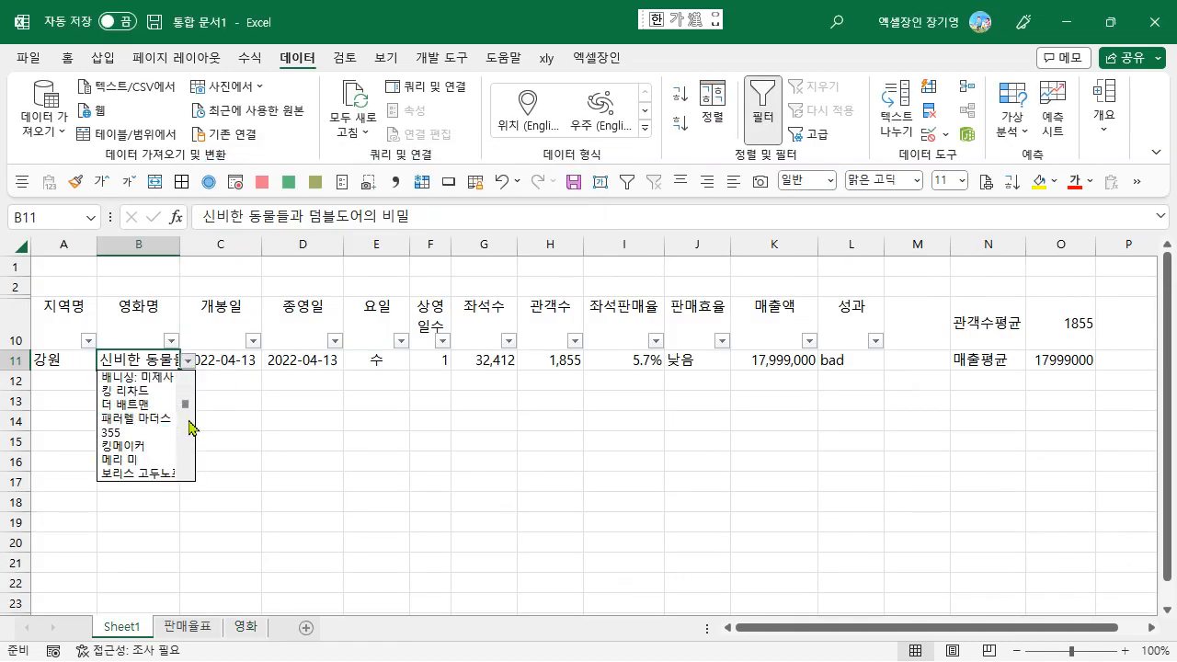
left_click(147, 432)
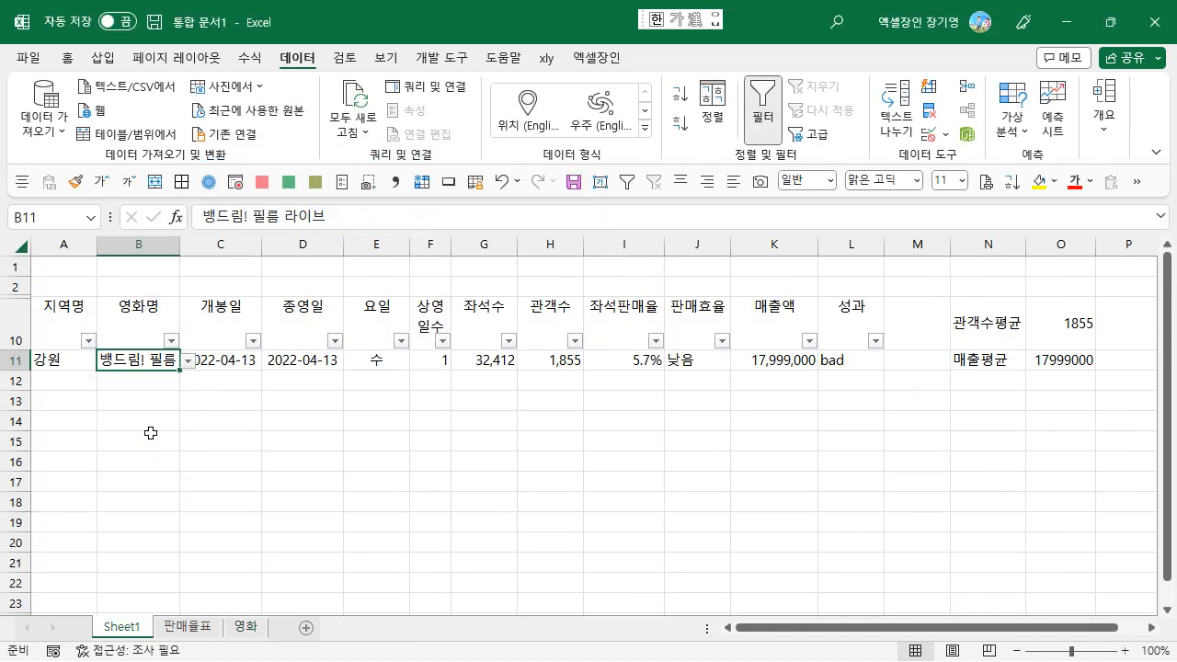
key("ctrl+z")
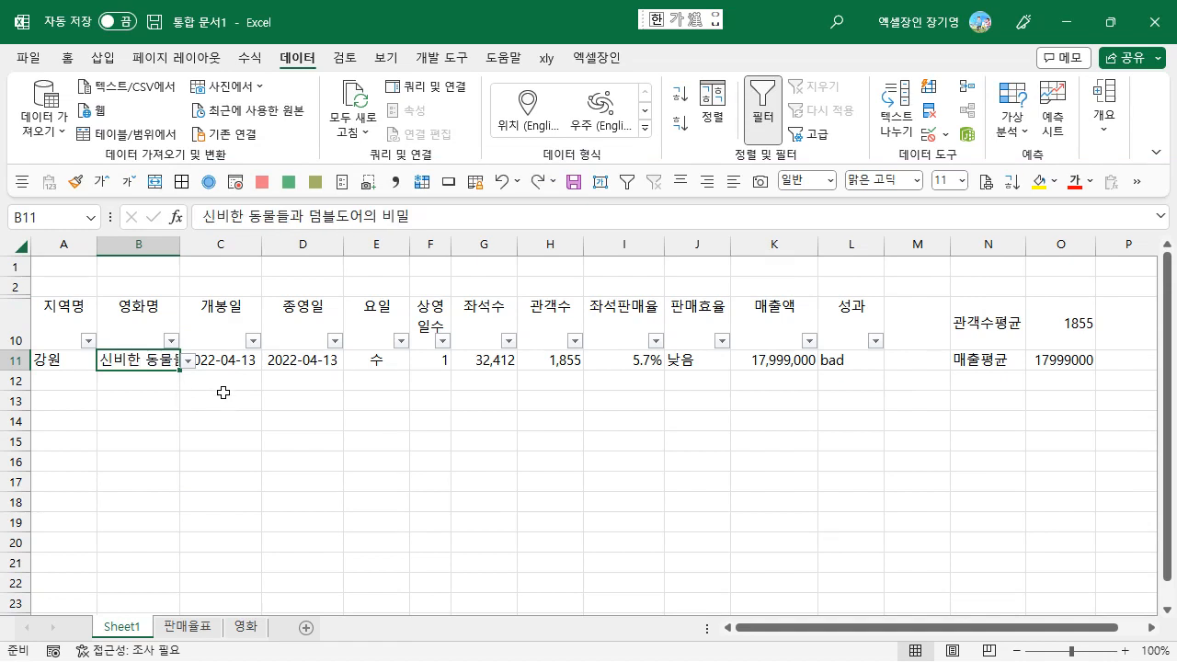
left_click(186, 404)
left_click(154, 364)
- On the 영화 sheet, add the test entry aaaaaaaa in A63 directly below the last movie title
left_click(245, 626)
left_click(197, 569)
double_click(195, 578)
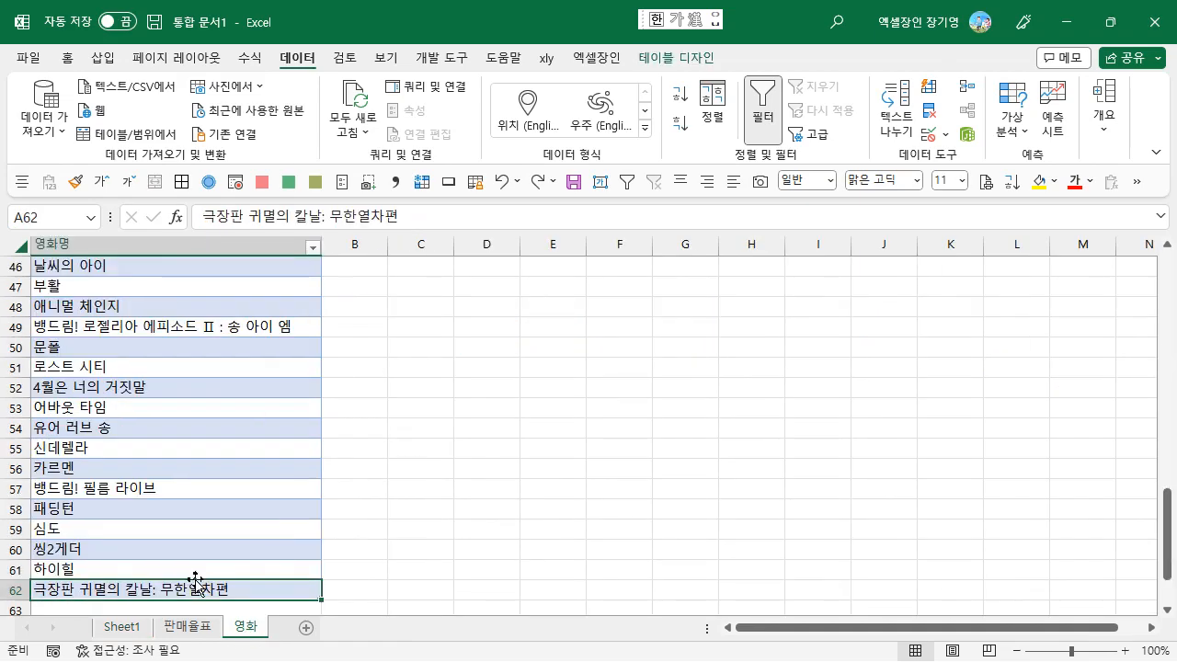
key("Down")
type("aaaaaaaa")
key("Return")
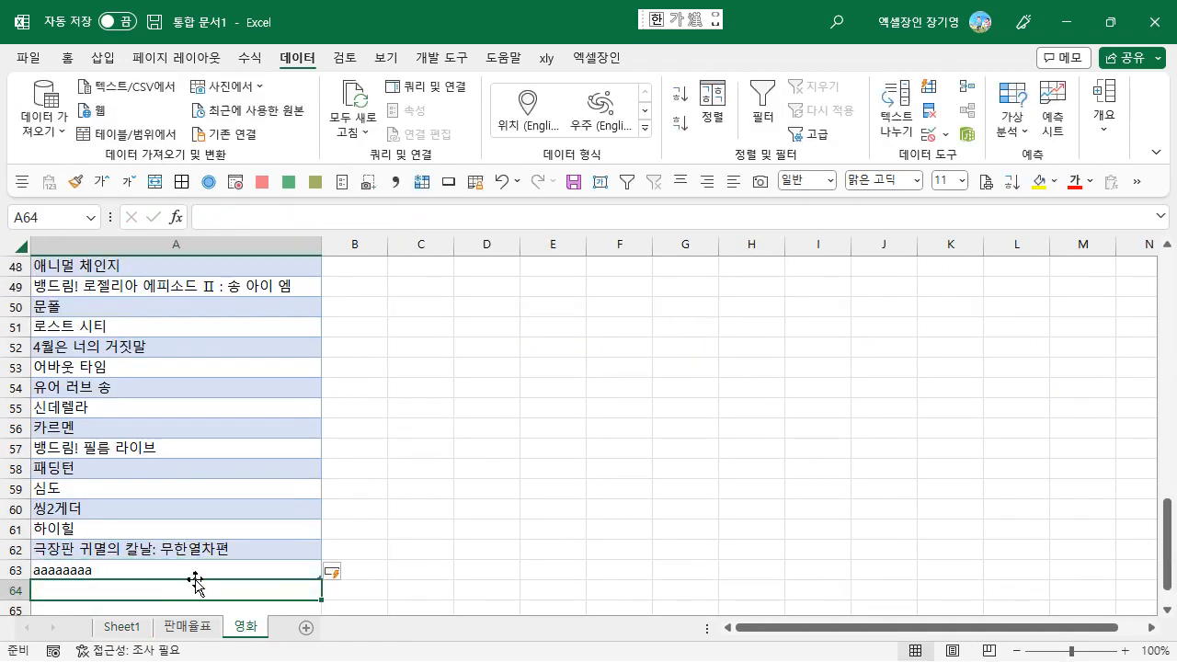
- Return to Sheet1 and check the end of B11's dropdown list for the added test entry
left_click(137, 628)
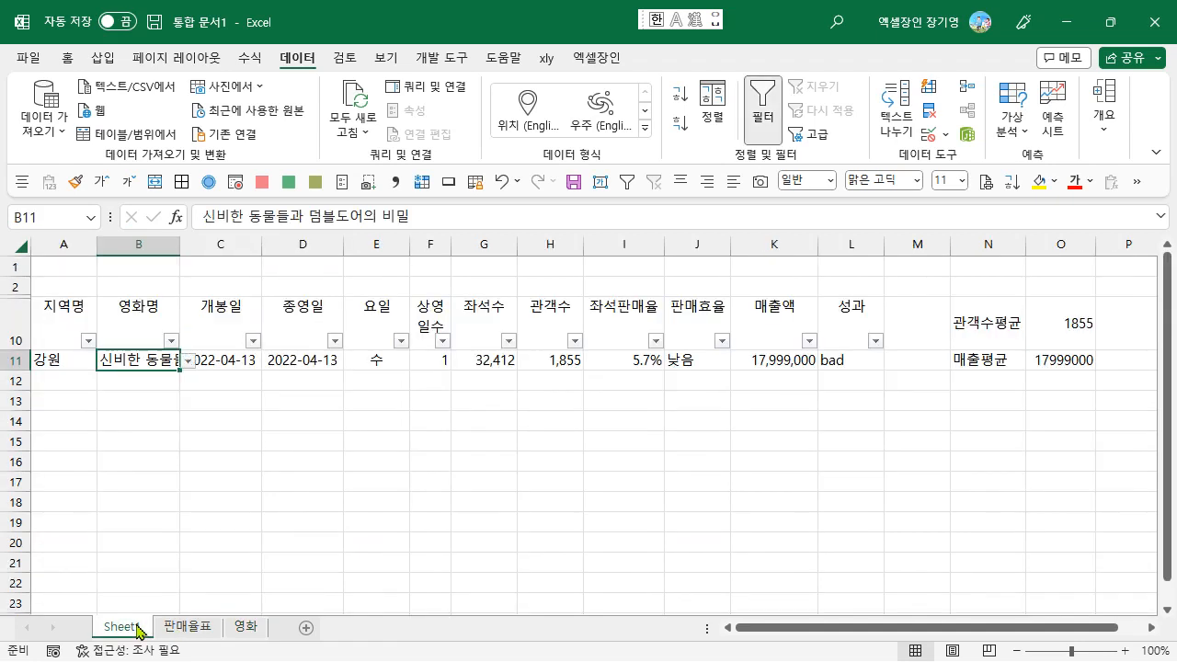
left_click(188, 362)
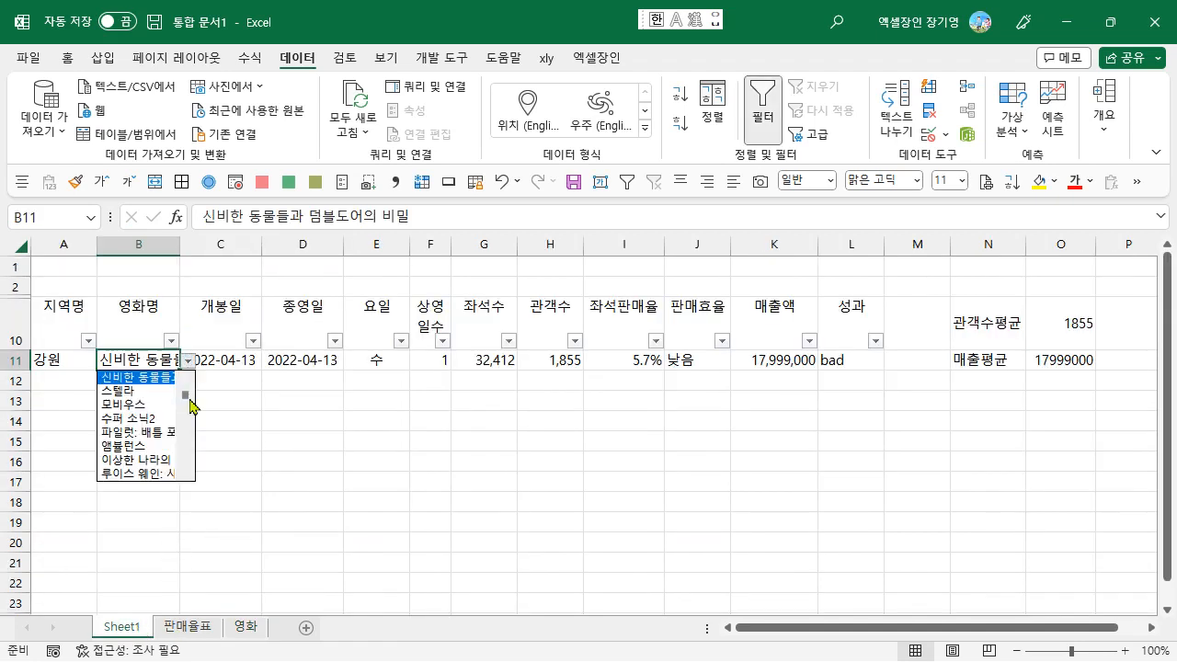
left_click(186, 439)
left_click_drag(185, 437, 185, 487)
left_click(185, 486)
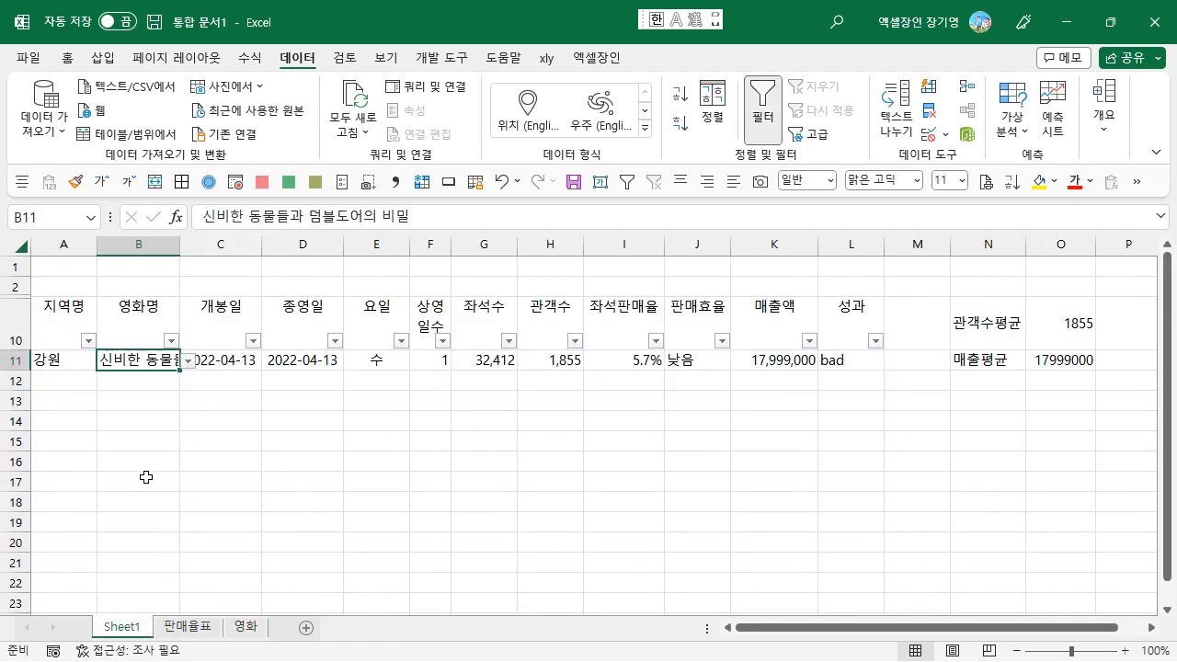
- On the 영화 sheet, start a formula in C2 that references the table's whole 영화명 column, and cancel it
left_click(245, 629)
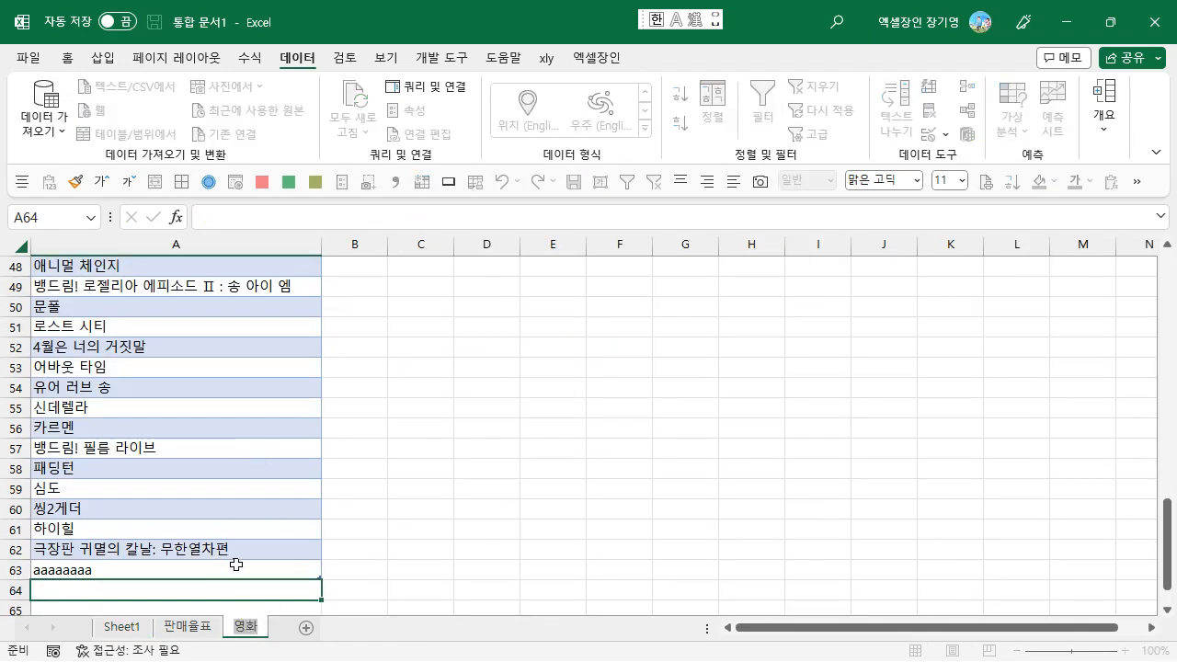
left_click(252, 407)
key("ctrl+Home")
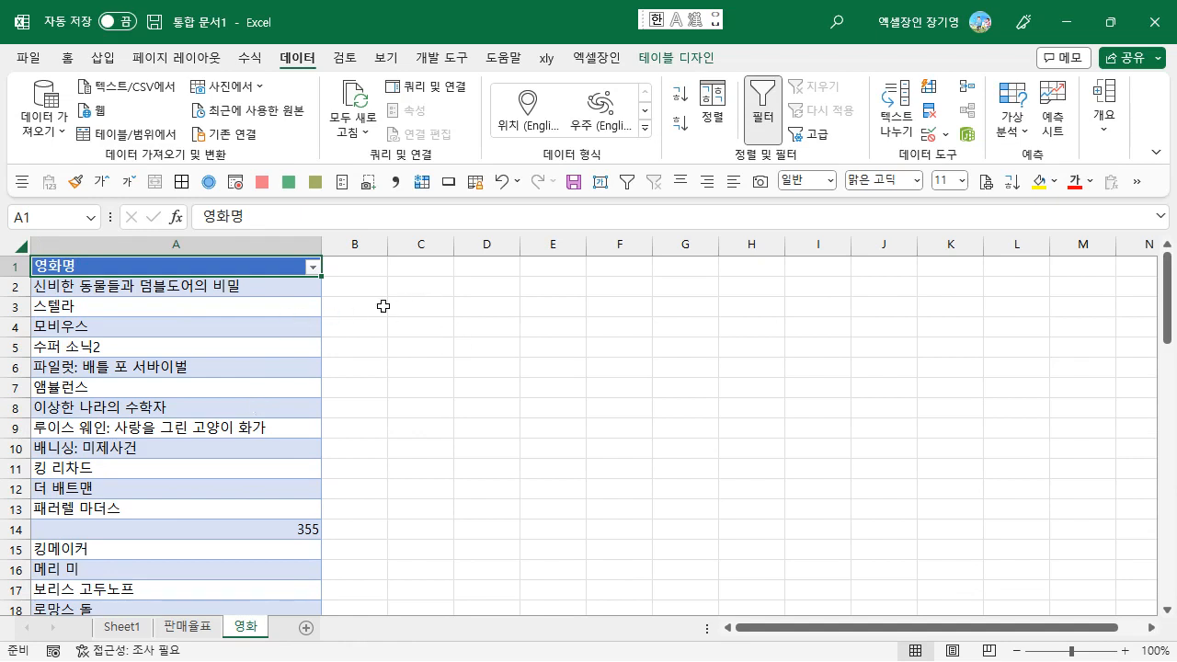
left_click(421, 287)
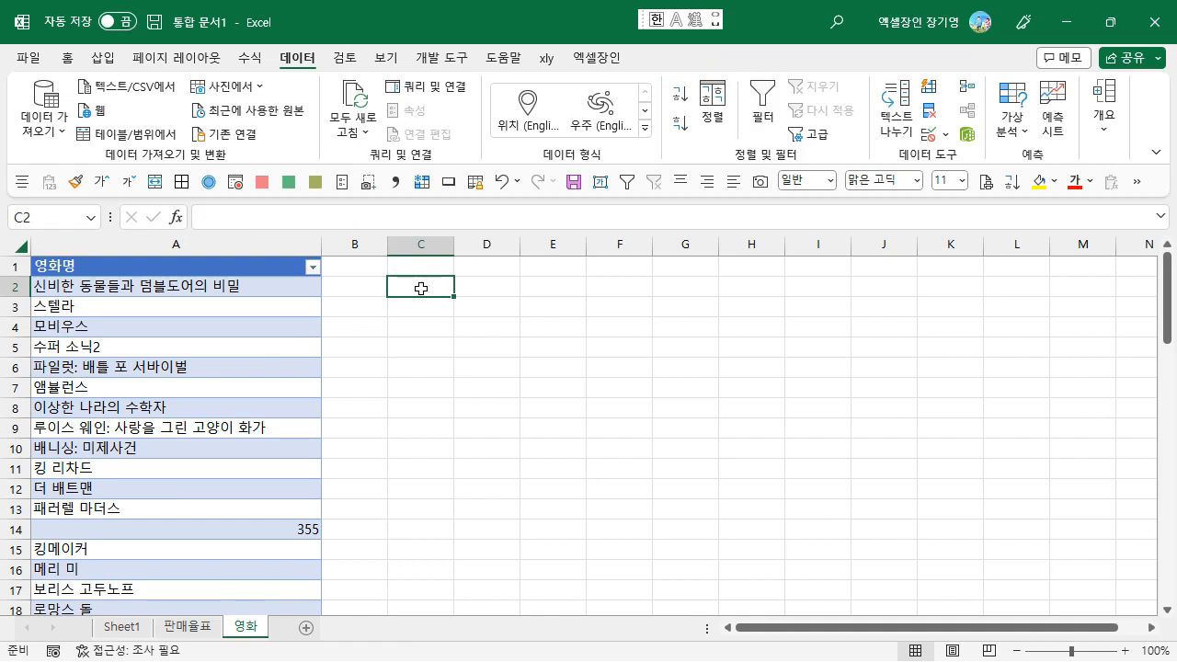
type("=")
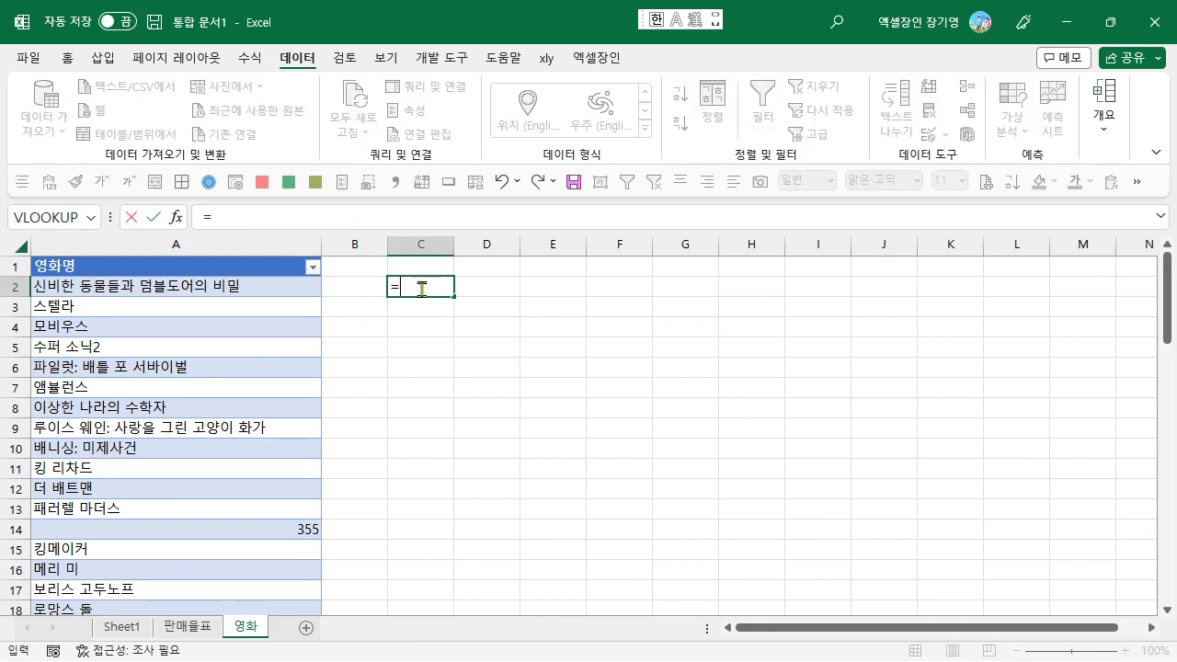
left_click(194, 259)
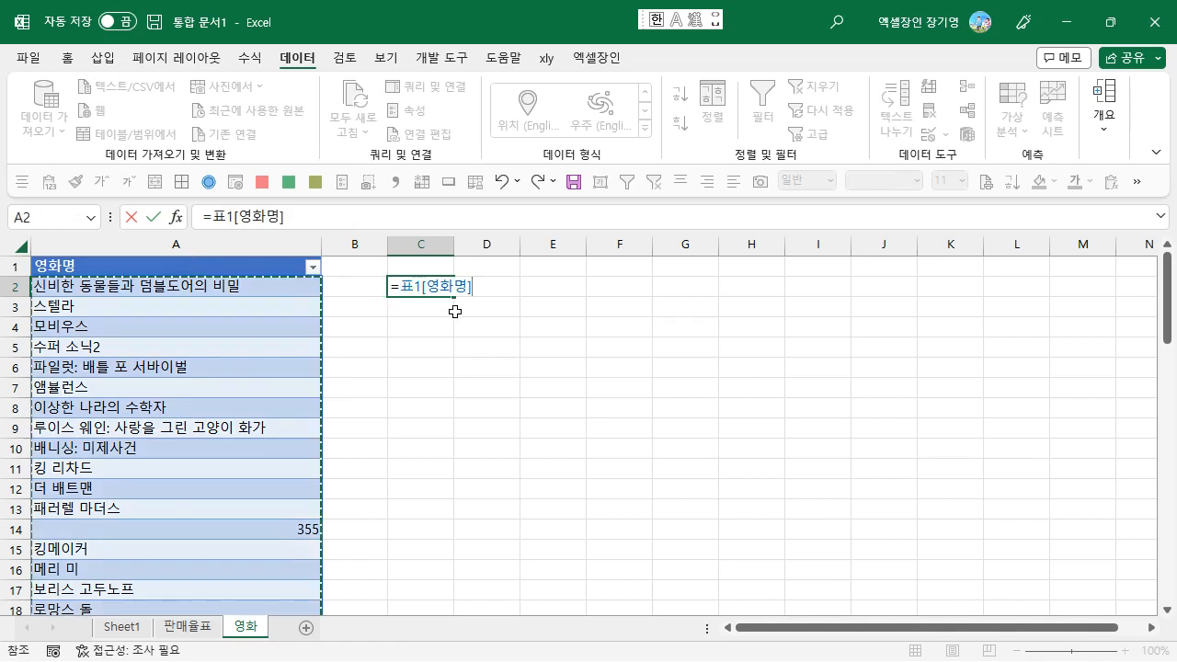
key("Escape")
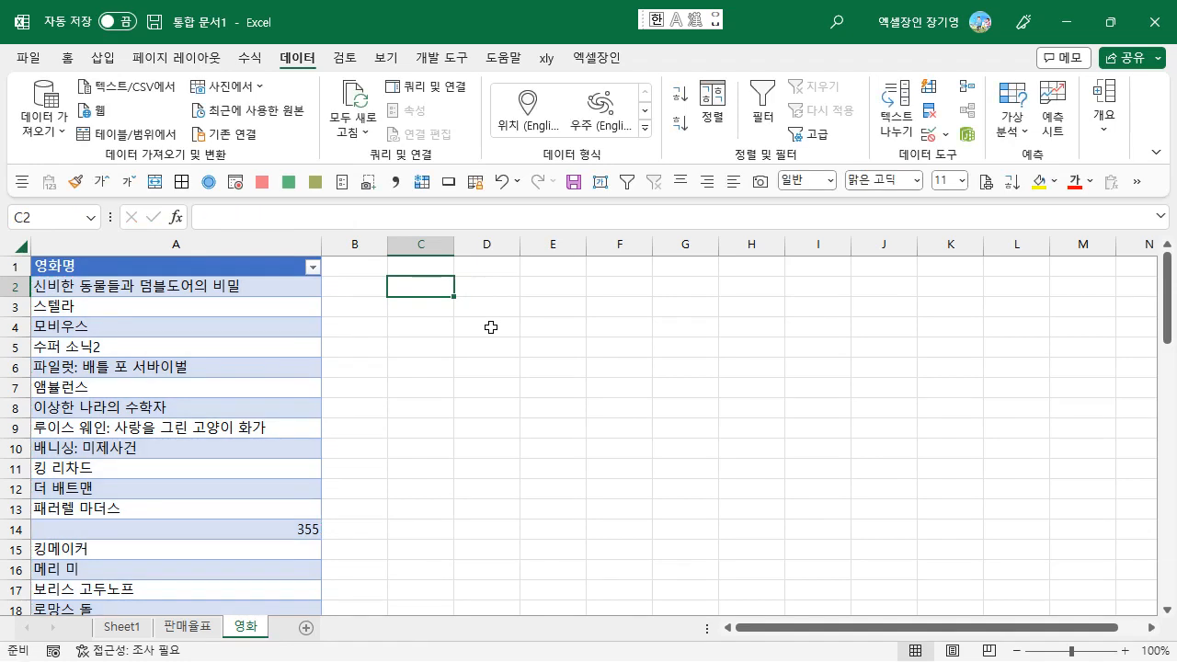
- Rename the movie title table as 표.영화
left_click(250, 342)
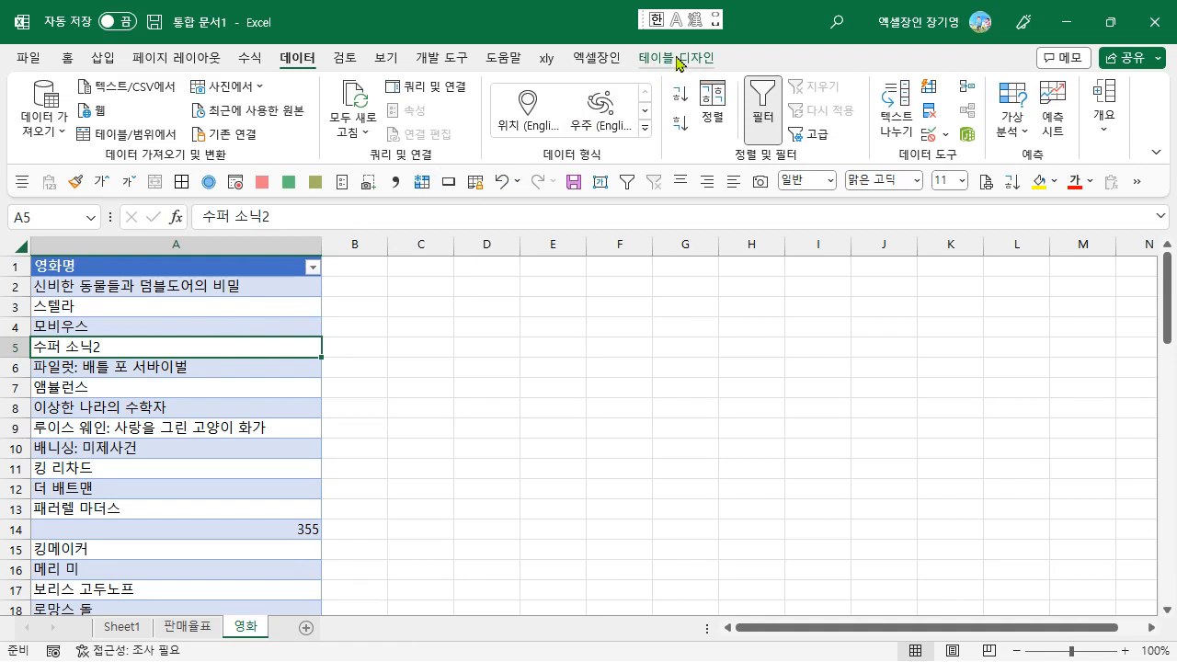
left_click(573, 404)
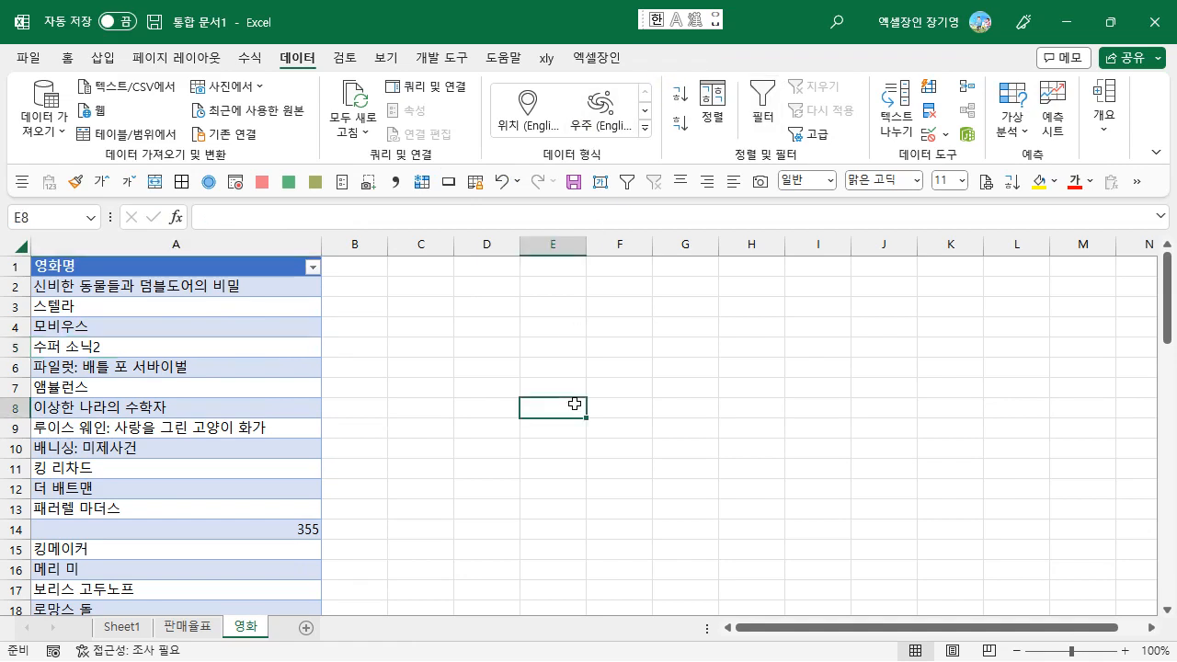
left_click(205, 386)
left_click(685, 57)
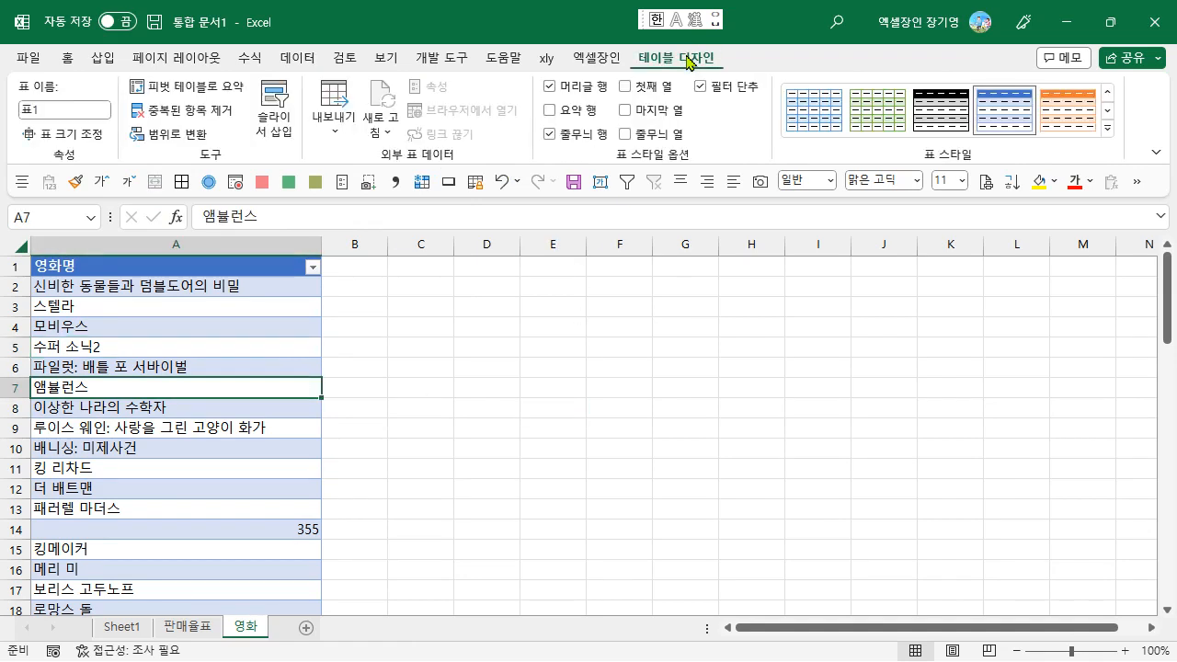
left_click(62, 110)
left_click(62, 110)
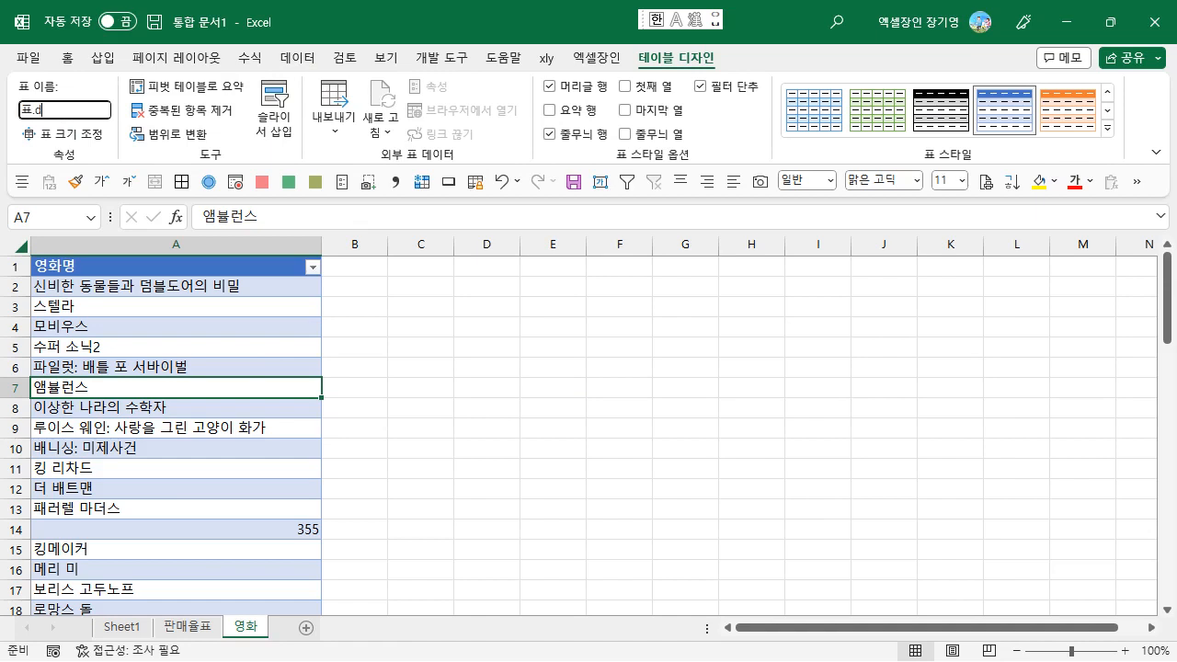
type("_")
key("Hangul")
type("영화")
key("Return")
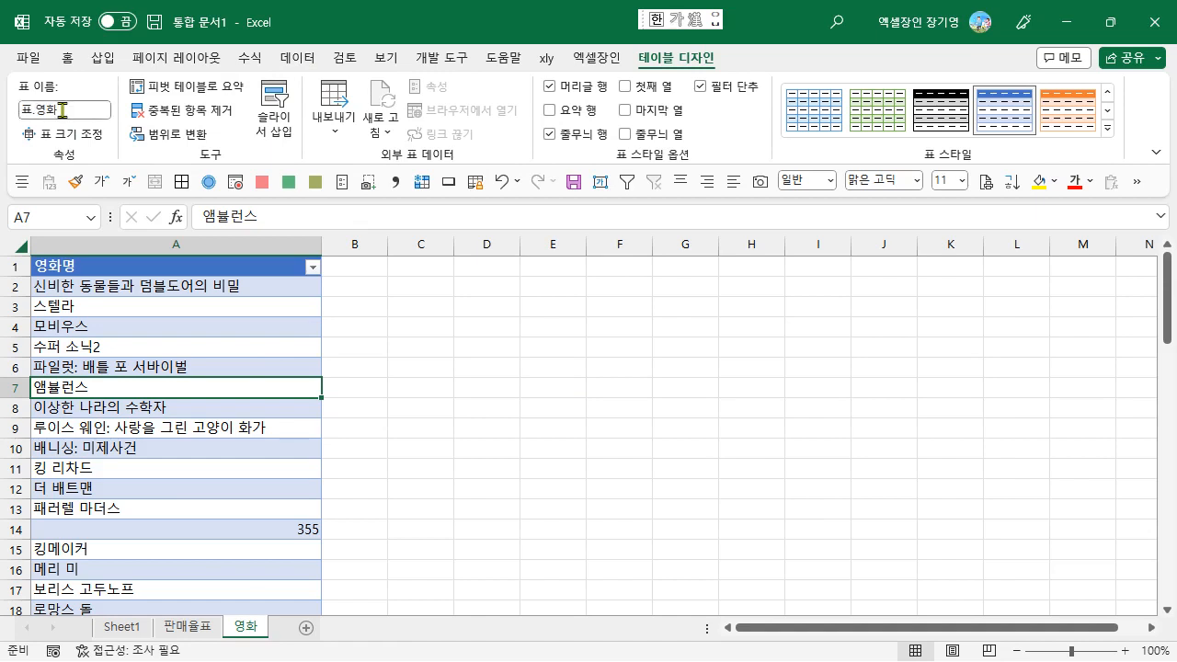
- Build the reference =표.영화[영화명] in C1, copy its text and leave the cell without entering the formula
left_click(408, 274)
type("=")
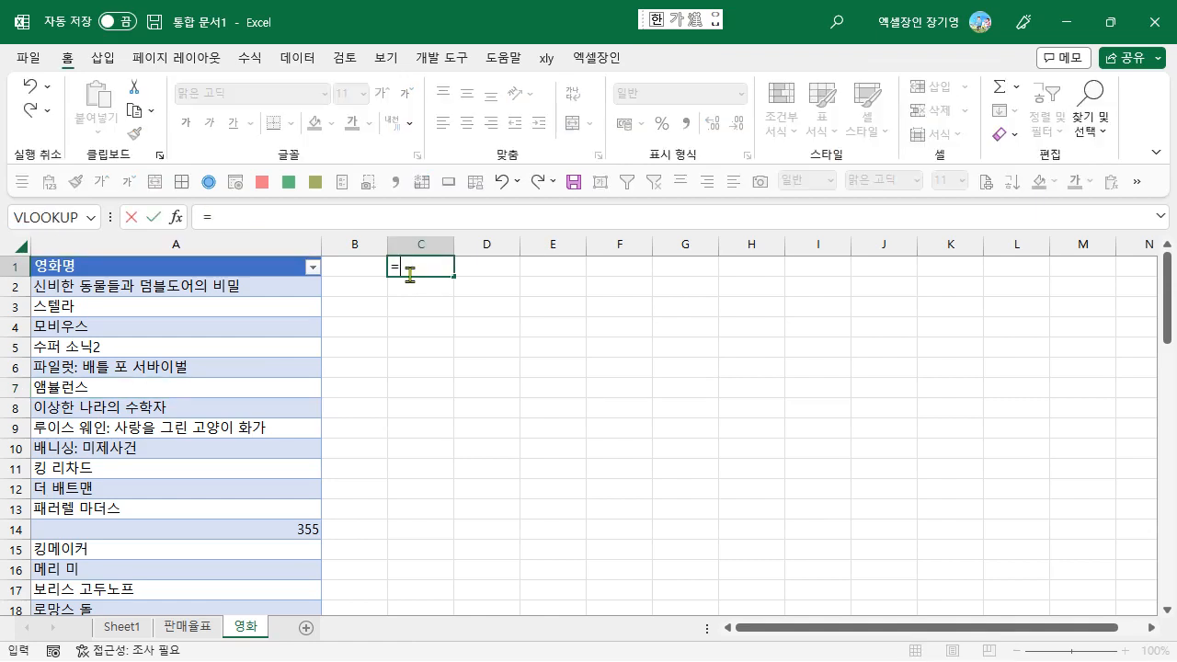
left_click(270, 248)
left_click(275, 257)
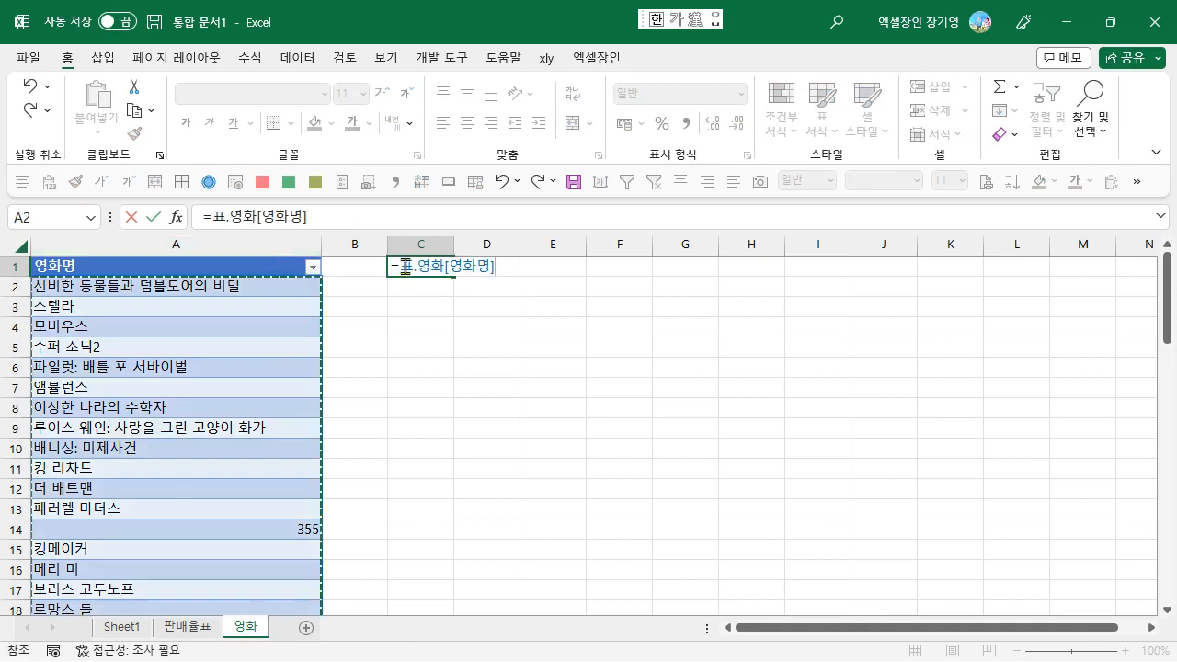
left_click_drag(401, 266, 376, 257)
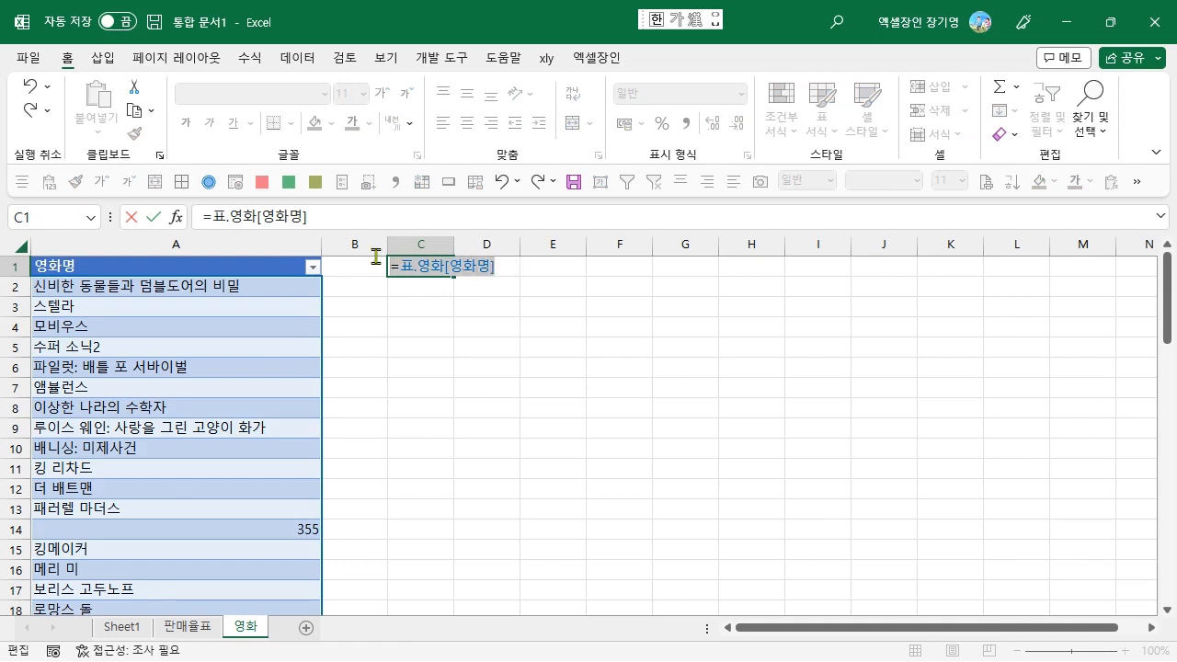
key("ctrl+c")
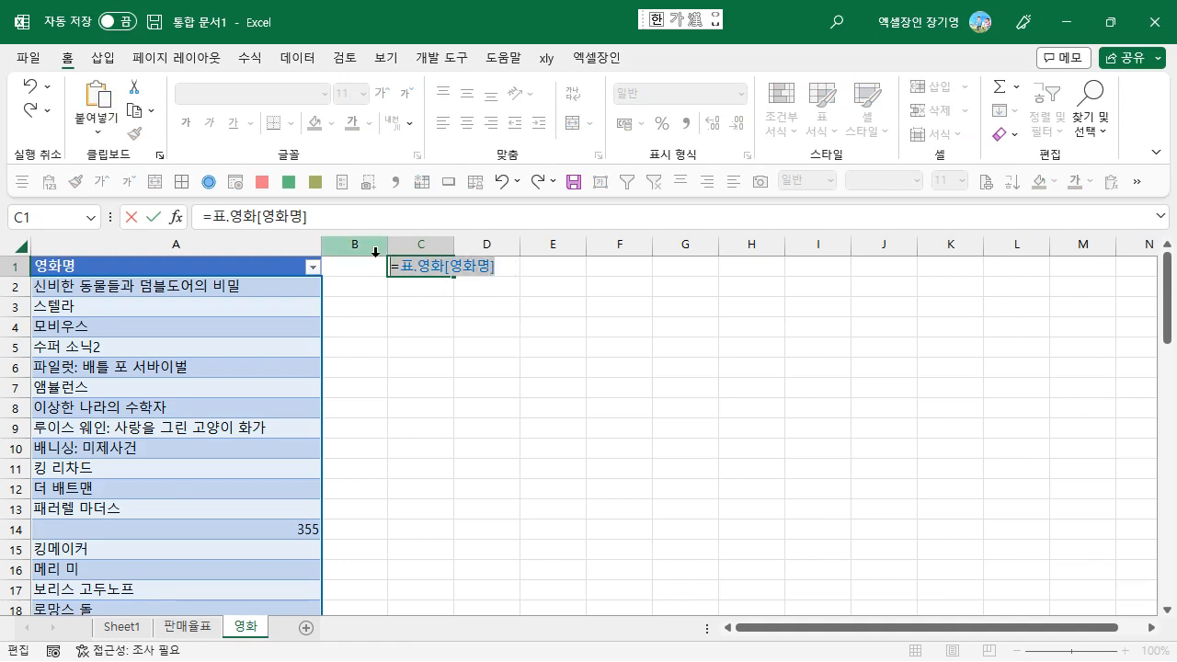
key("Escape")
left_click(427, 327)
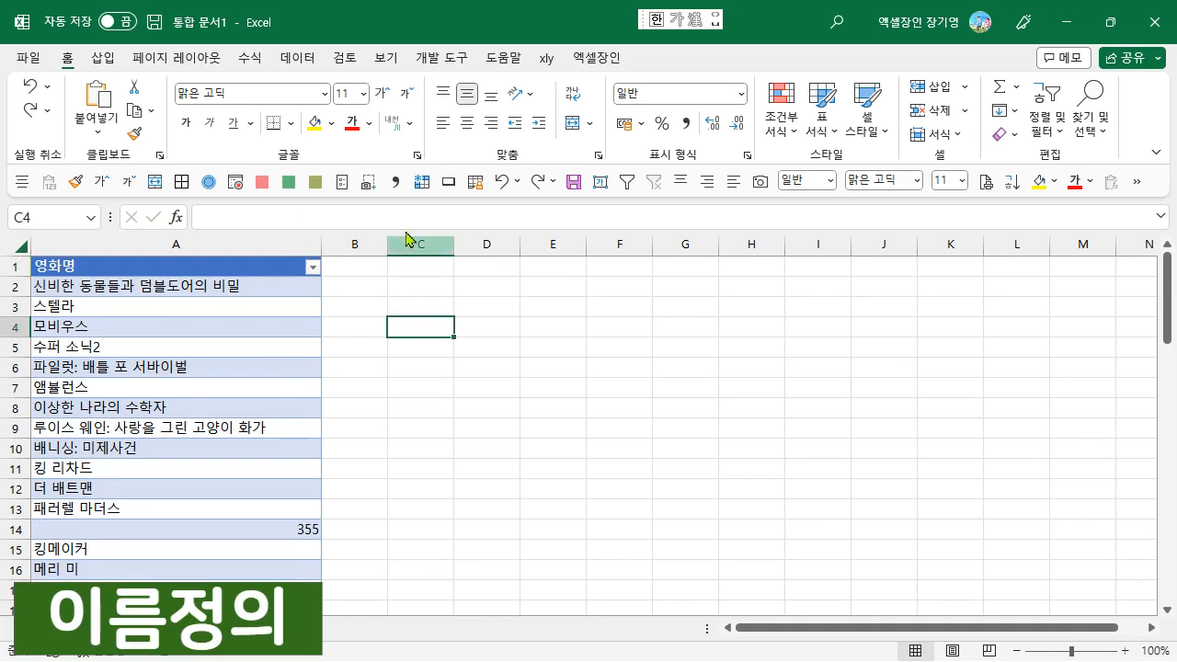
- Define a workbook-scoped name na영화명 that refers to =표.영화[영화명]
left_click(250, 57)
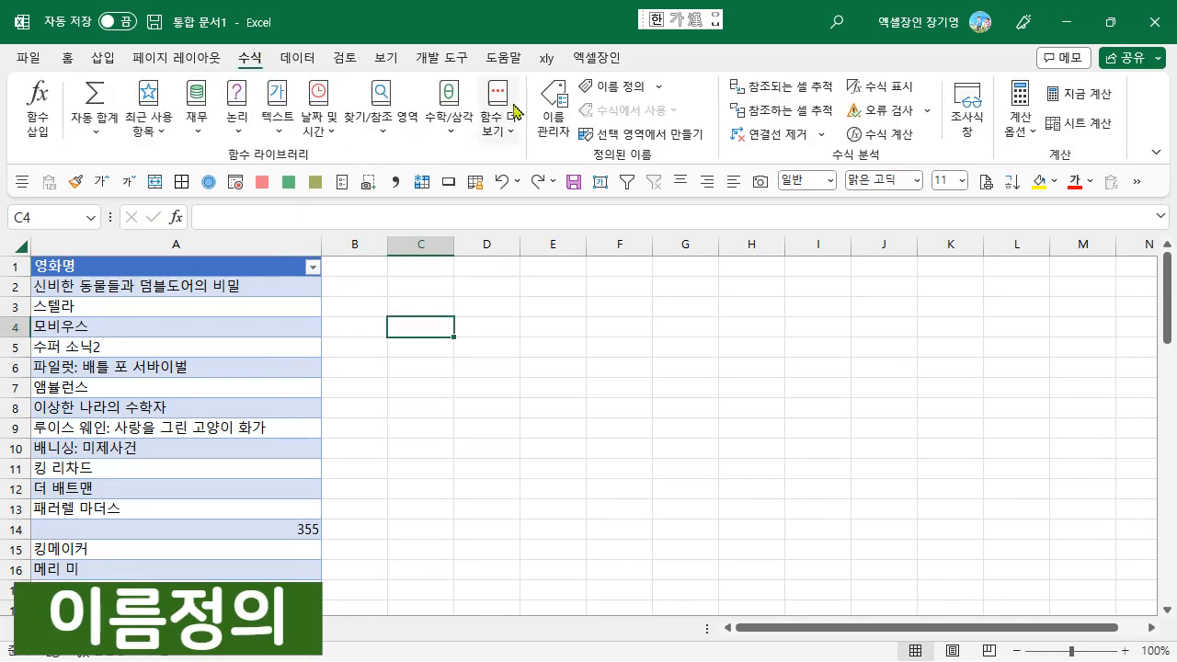
left_click(605, 90)
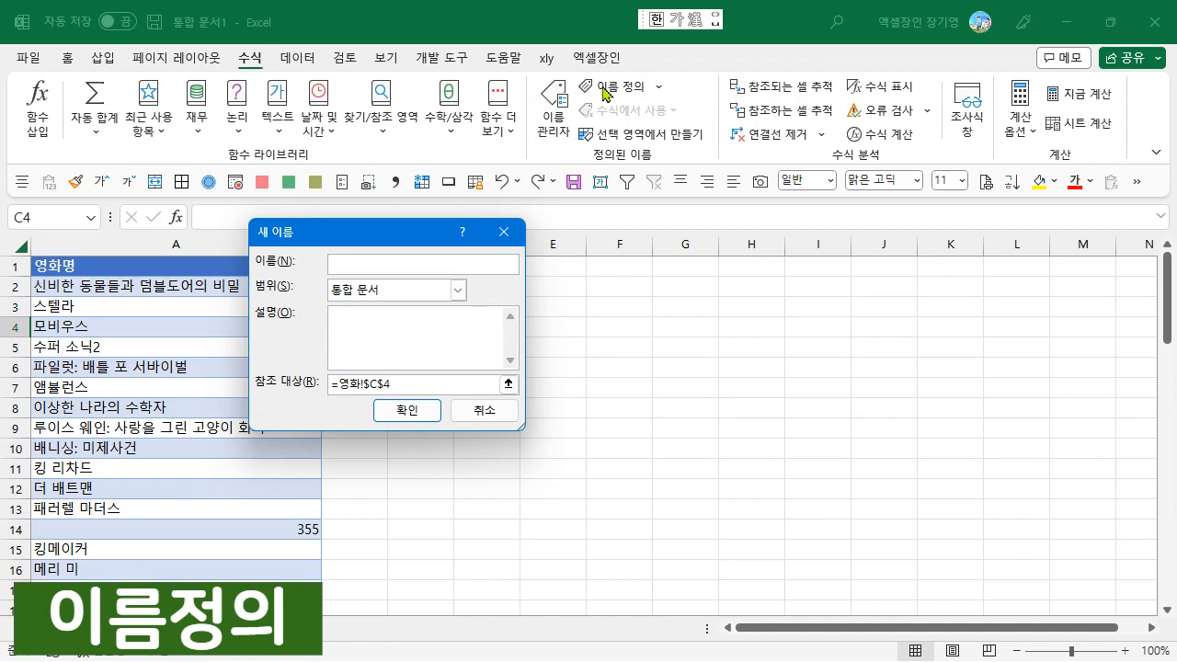
type("ㅇ")
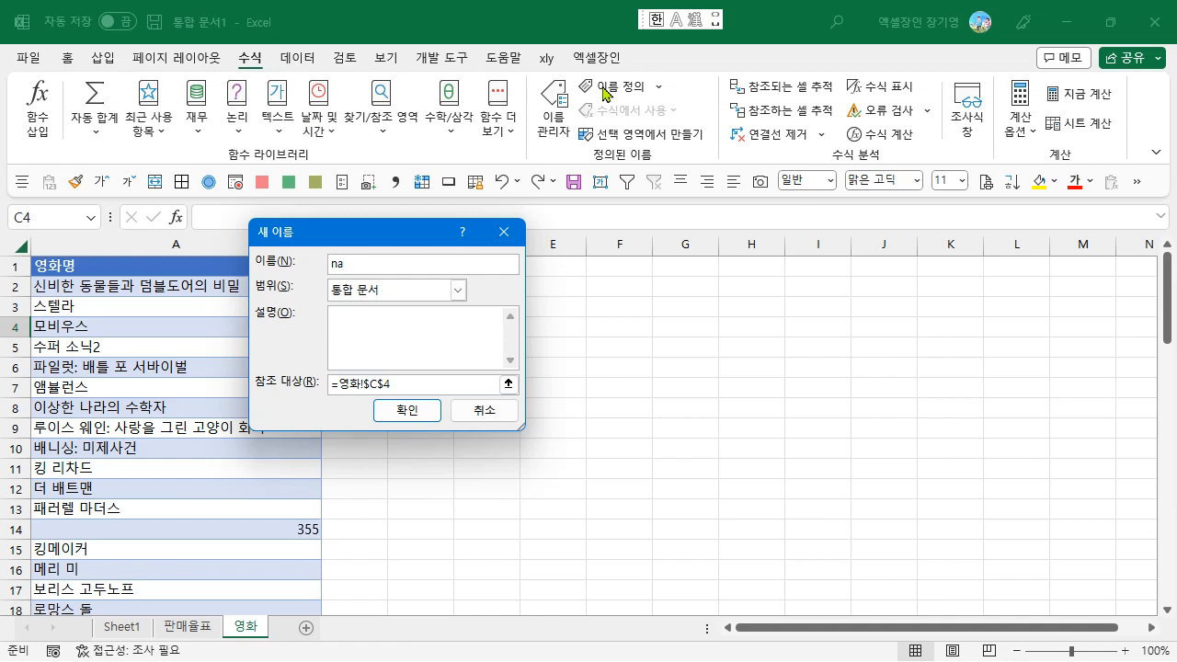
type("ㅇㅎㅗㅏㅁㅕㅇ")
key("Tab")
key("Tab")
key("Tab")
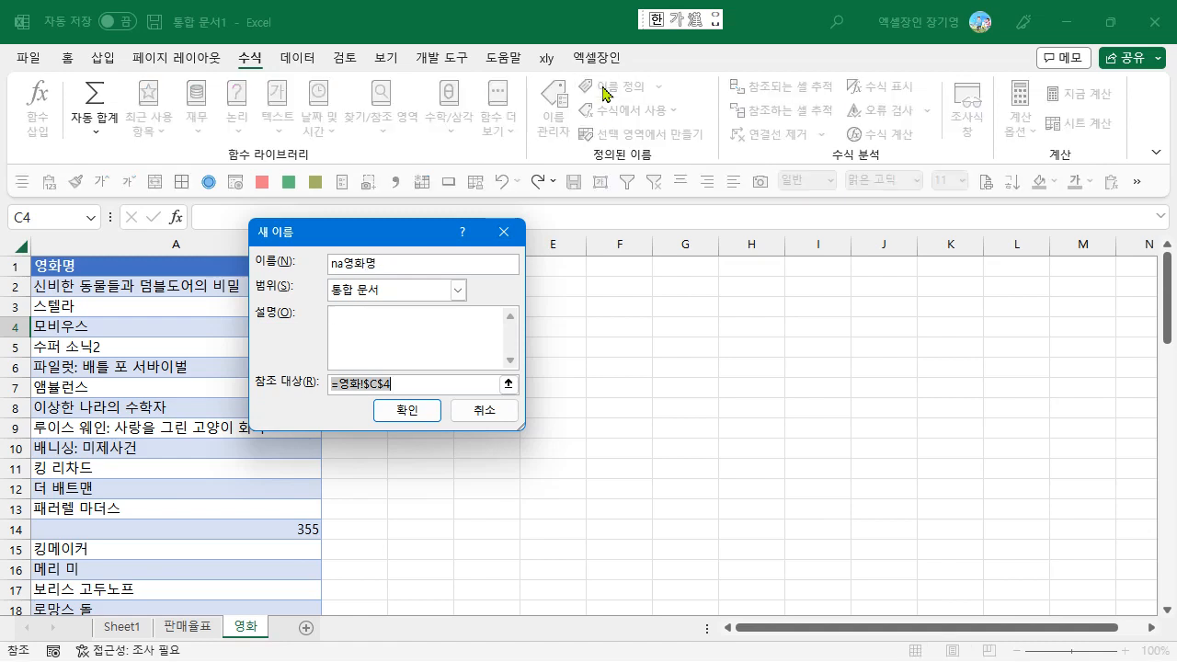
key("ctrl+v")
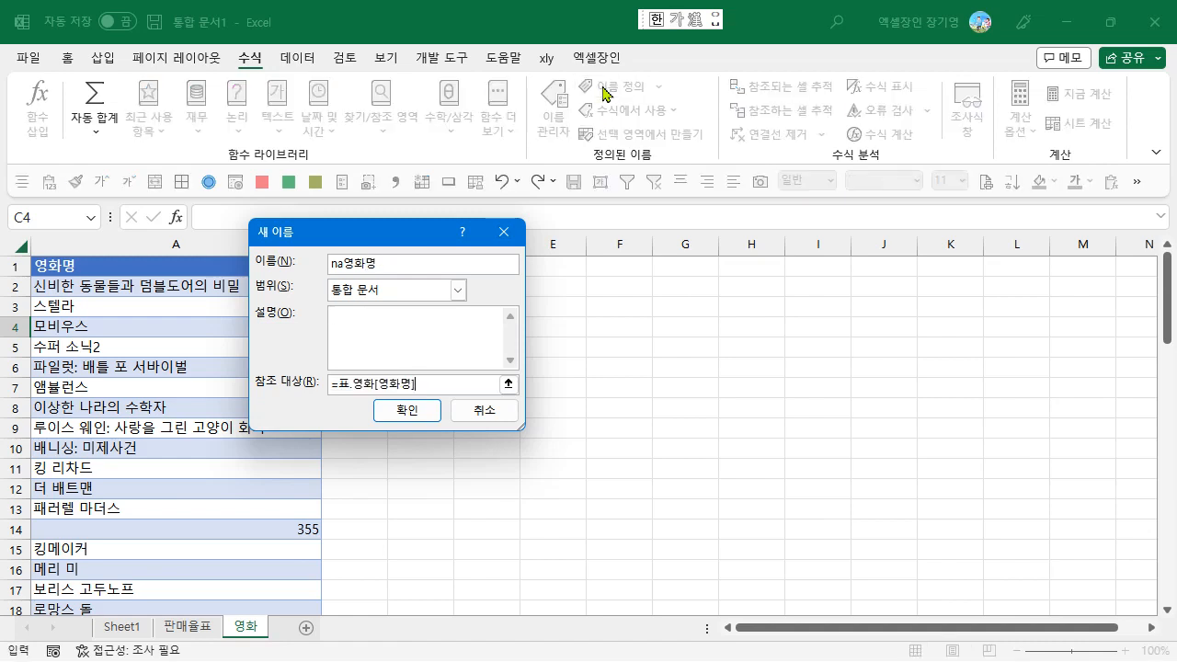
left_click(412, 412)
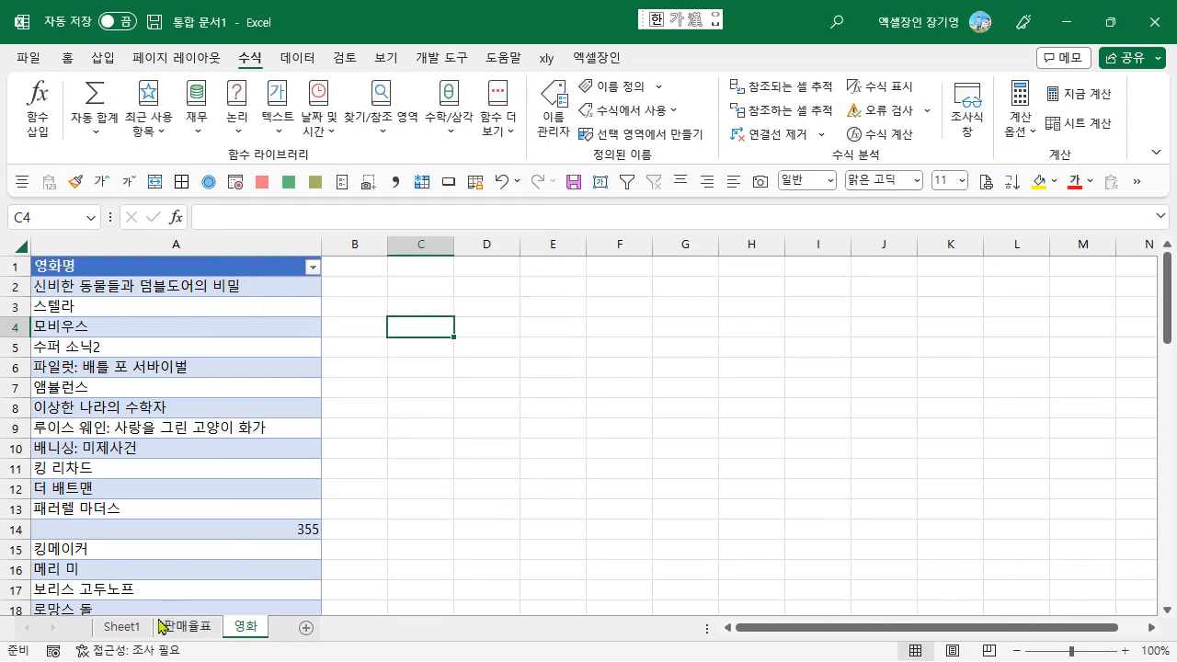
- On Sheet1, replace the source of B11's list validation with the defined name =na영화명
left_click(127, 628)
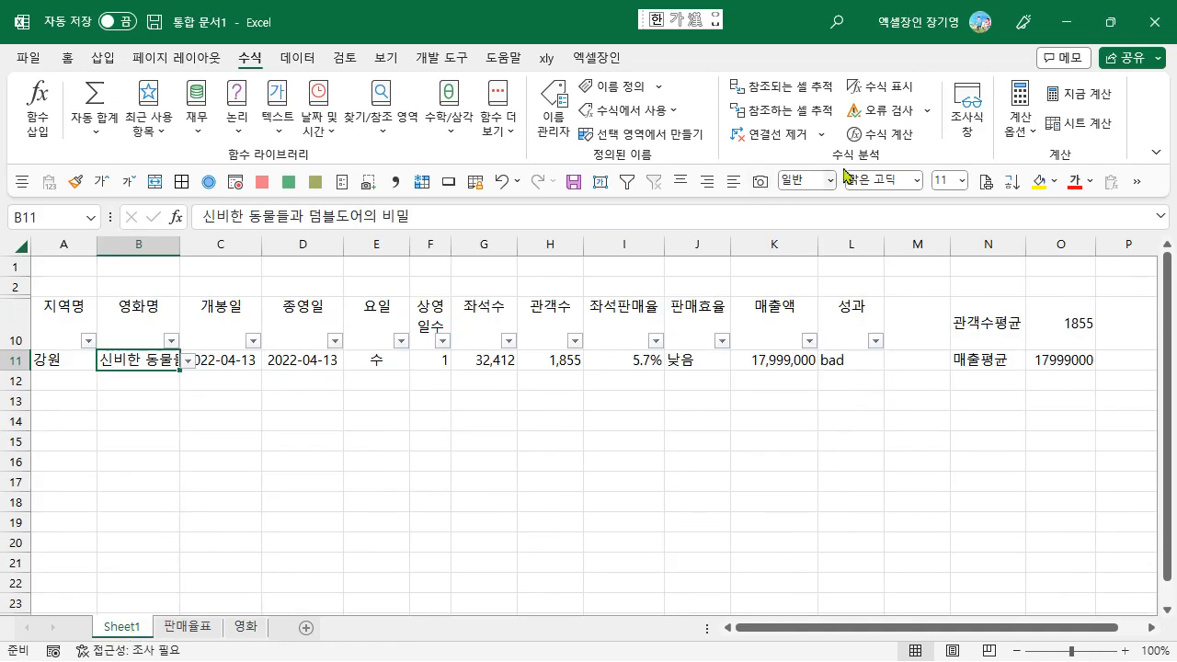
left_click(291, 57)
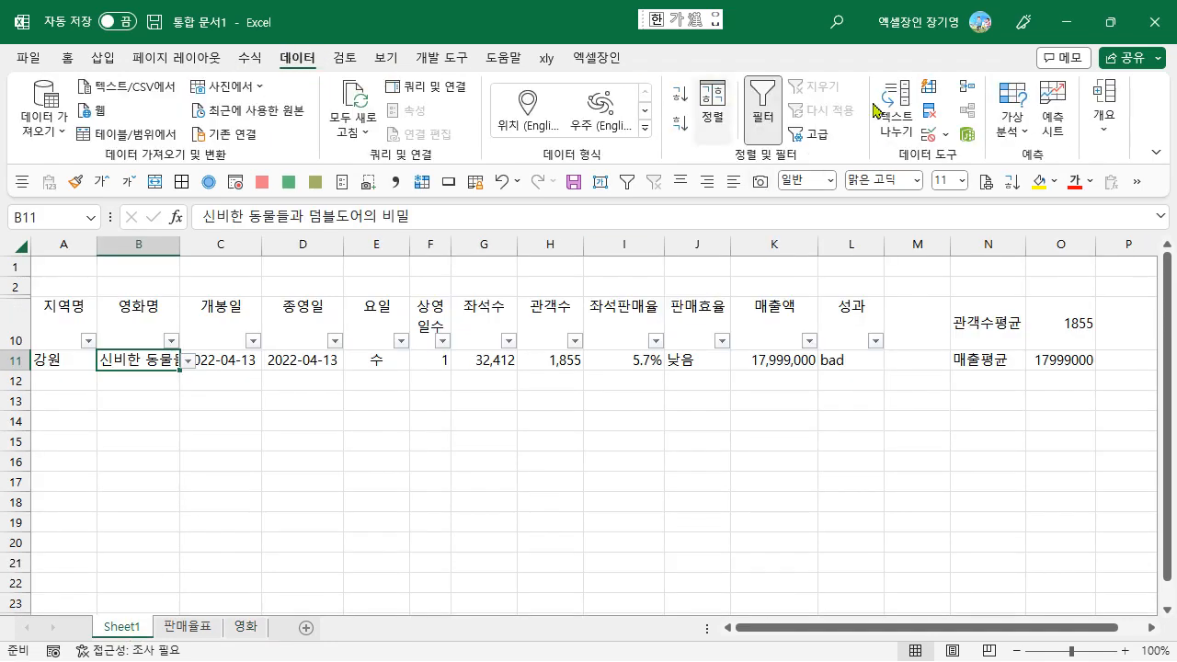
left_click(926, 138)
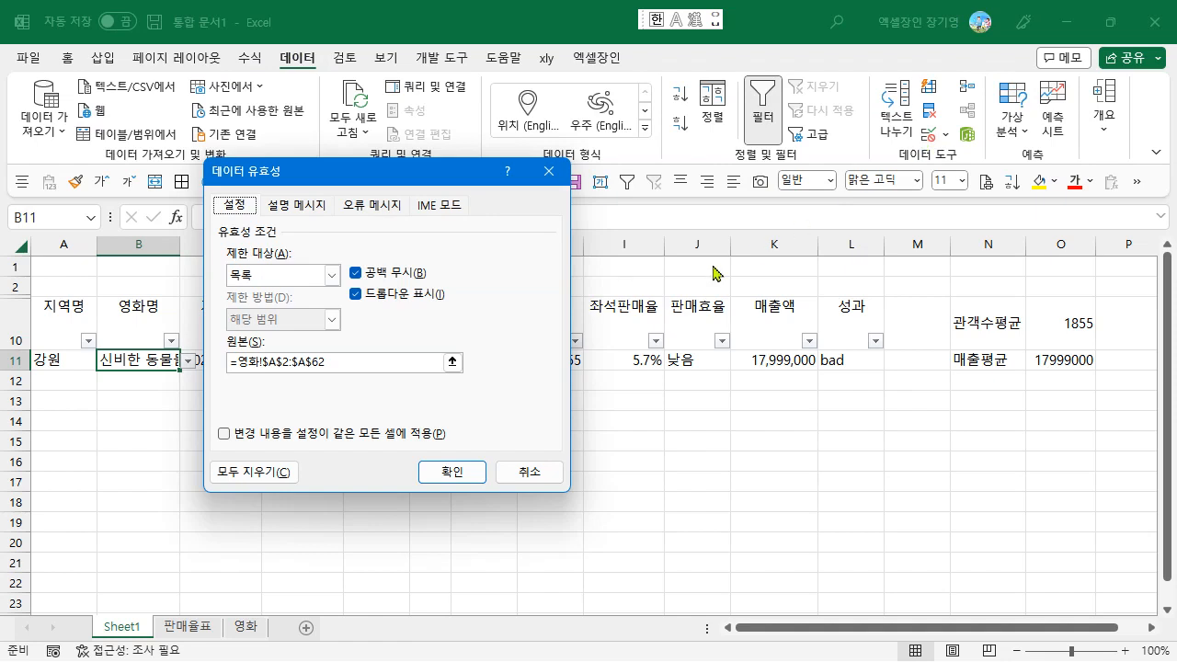
left_click_drag(344, 362, 218, 375)
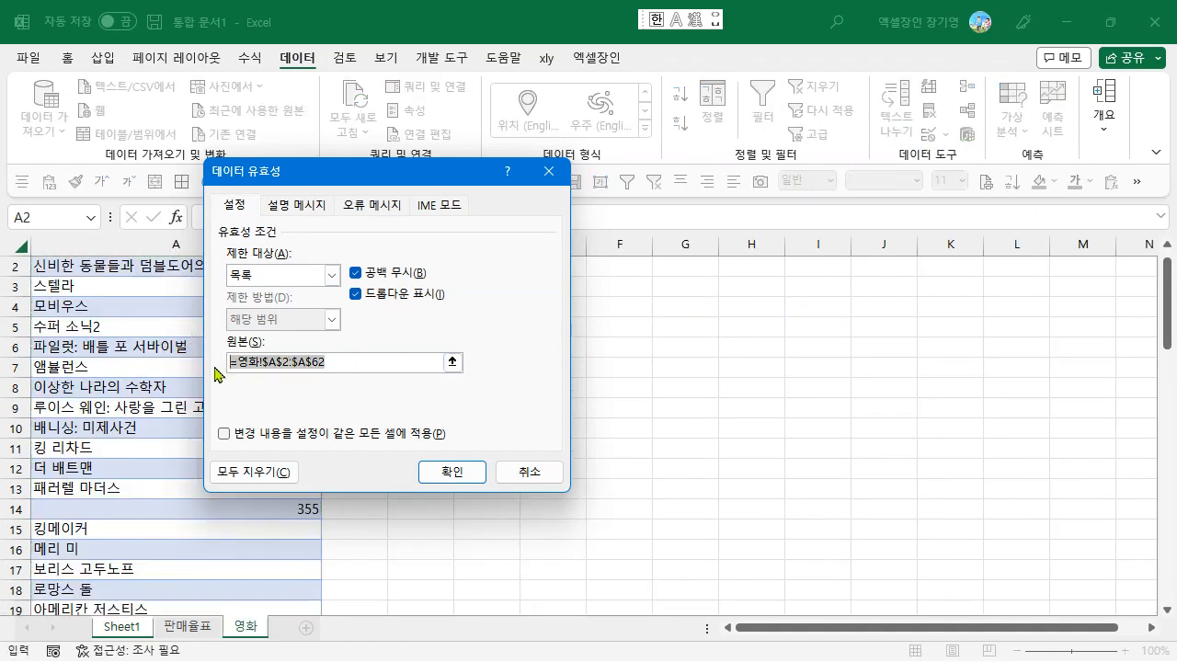
key("BackSpace")
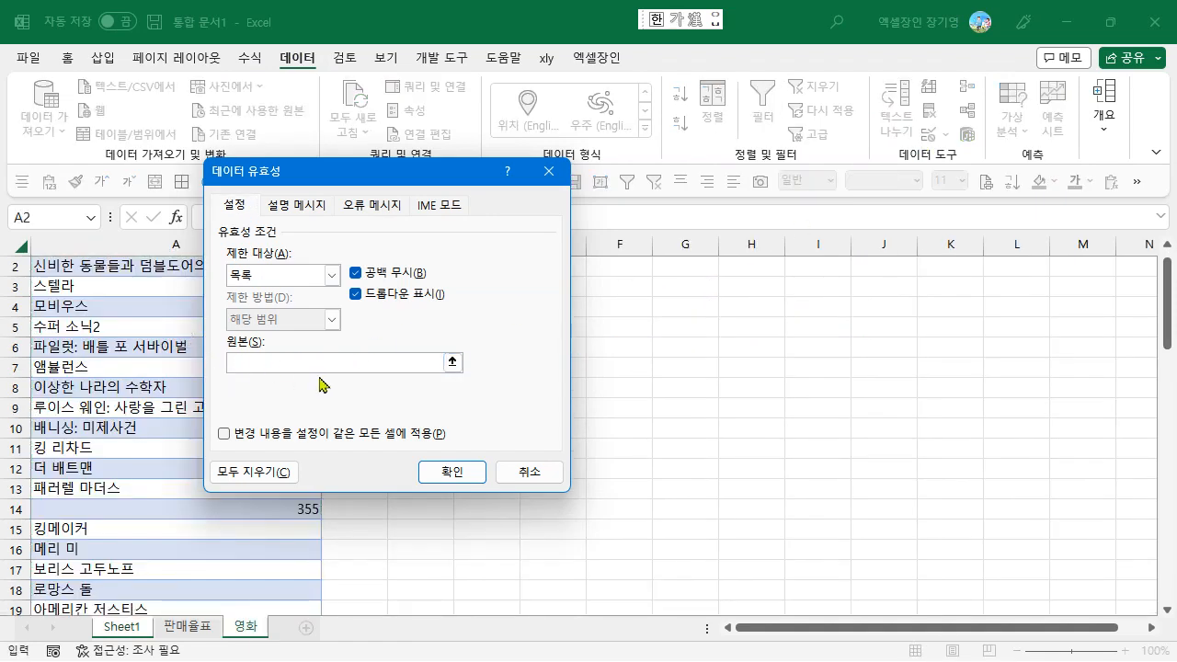
key("F3")
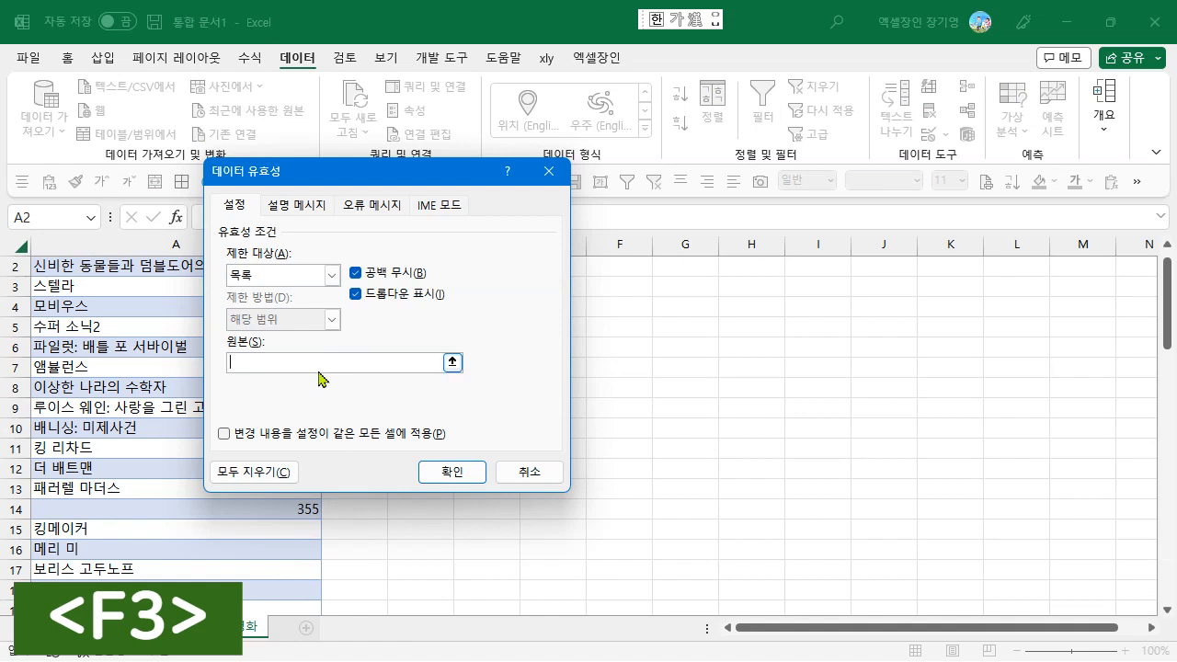
key("F3")
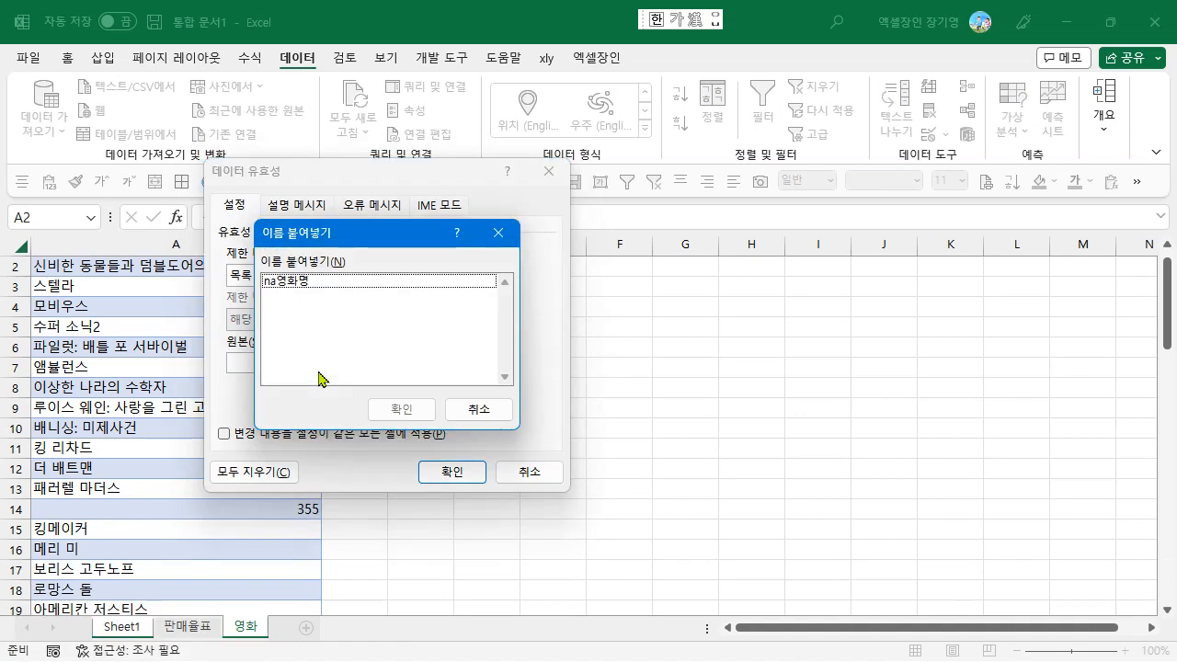
double_click(324, 280)
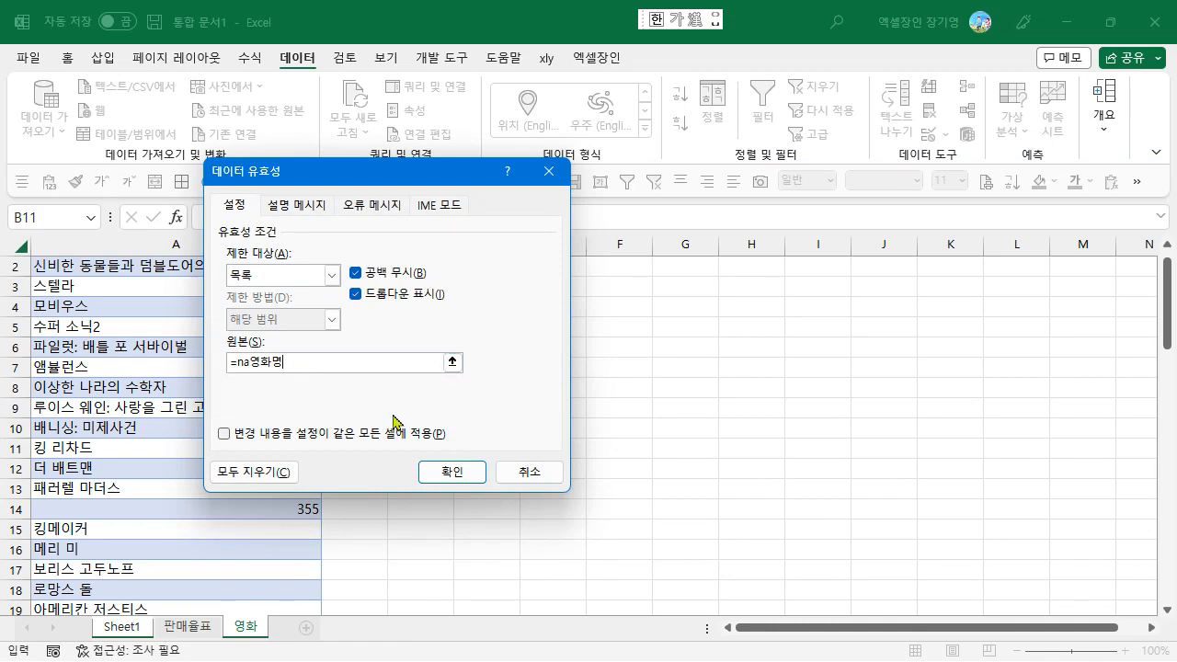
left_click(452, 471)
- Check the end of B11's dropdown list for the aaaaaaaa test entry, leaving the cell's value as it is
left_click(142, 362)
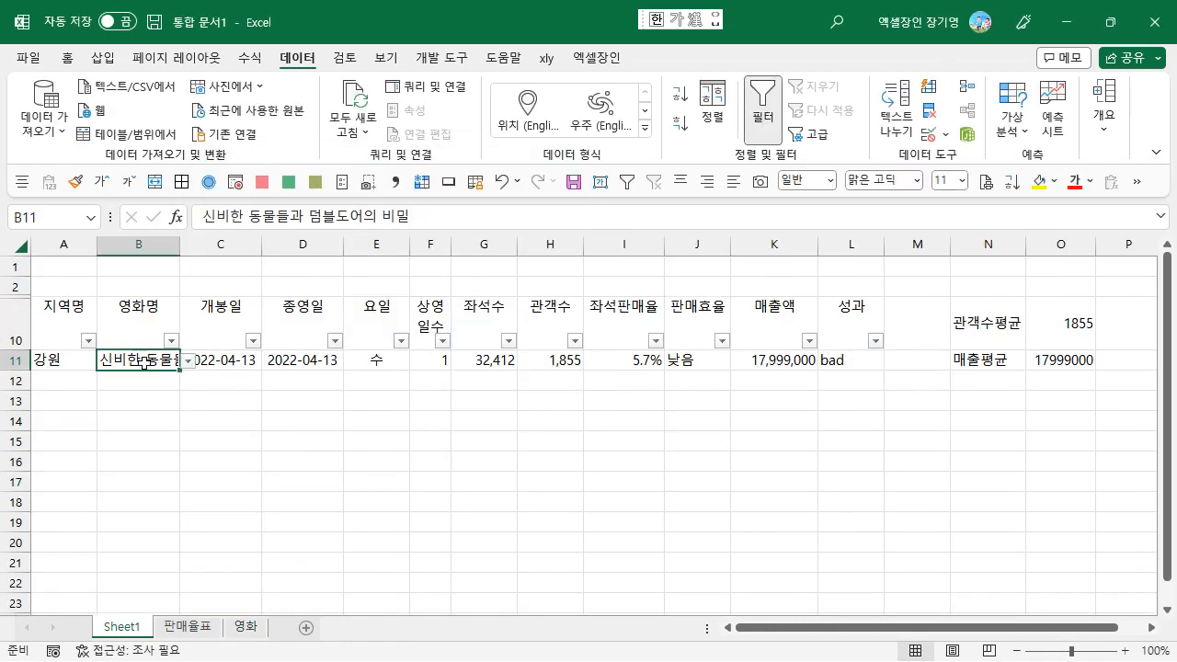
left_click(161, 430)
key("Up")
key("Up")
key("Up")
key("Up")
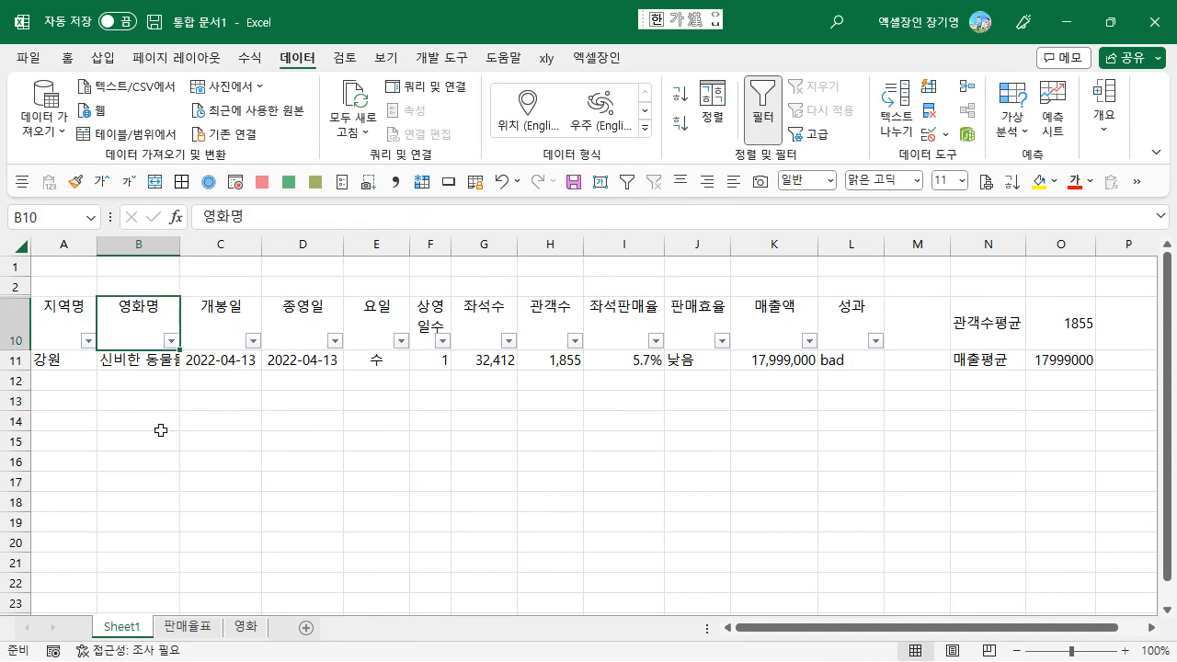
key("Down")
key("alt+Down")
key("Down")
key("Down")
key("Down")
key("Down")
key("Down")
key("Down")
key("Down")
key("Down")
key("Down")
key("Down")
key("Down")
key("Down")
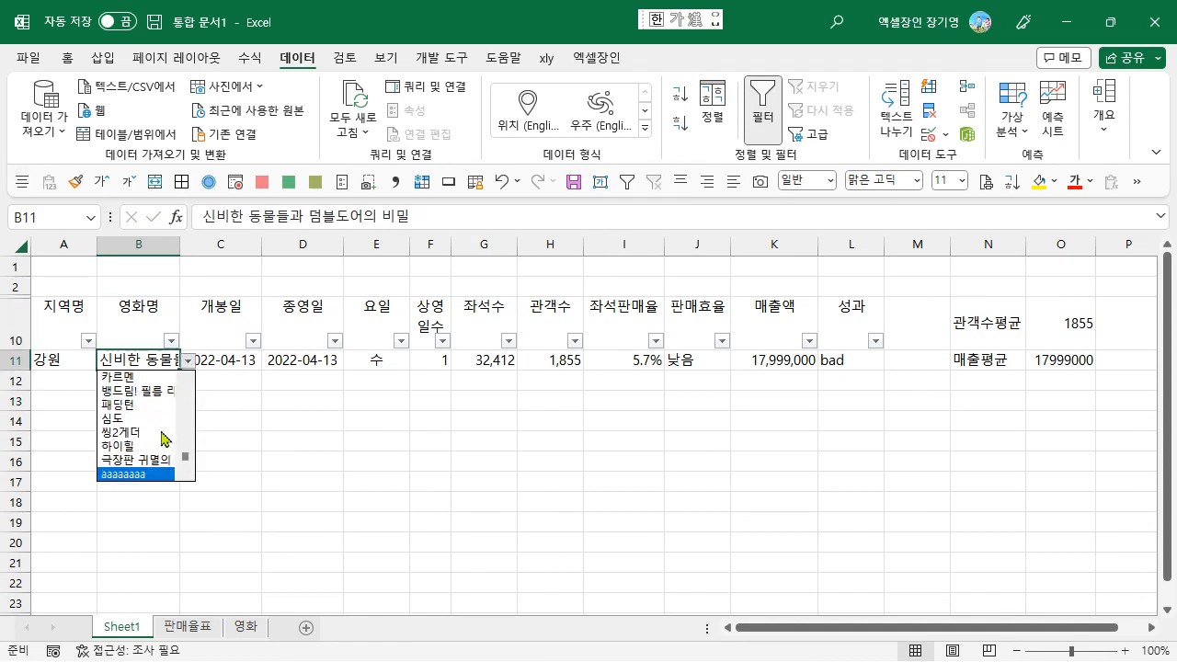
key("Escape")
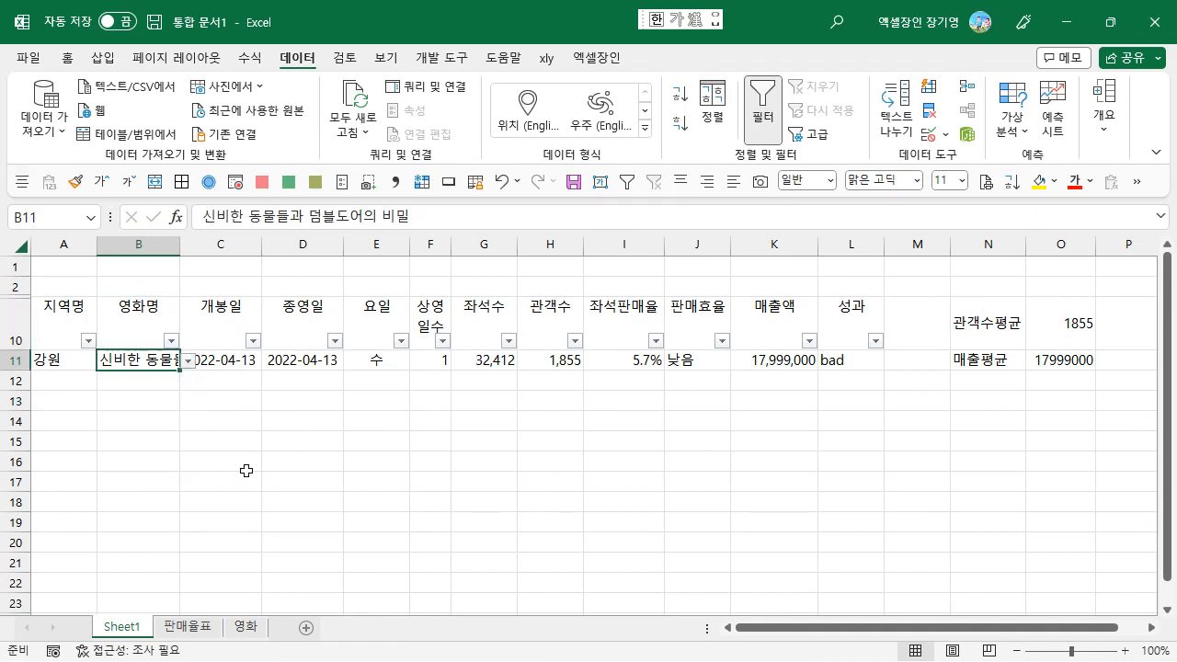
- On the 영화 sheet, delete the table row of the aaaaaaaa test entry in A63
left_click(245, 629)
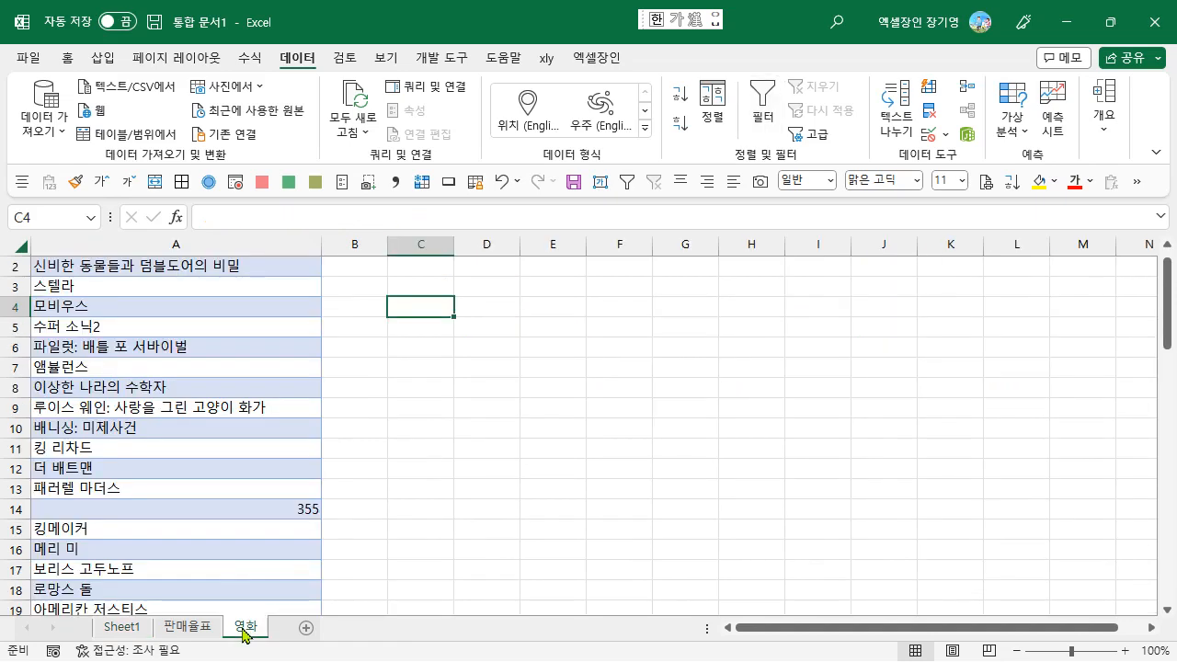
left_click(230, 561)
key("ctrl+Down")
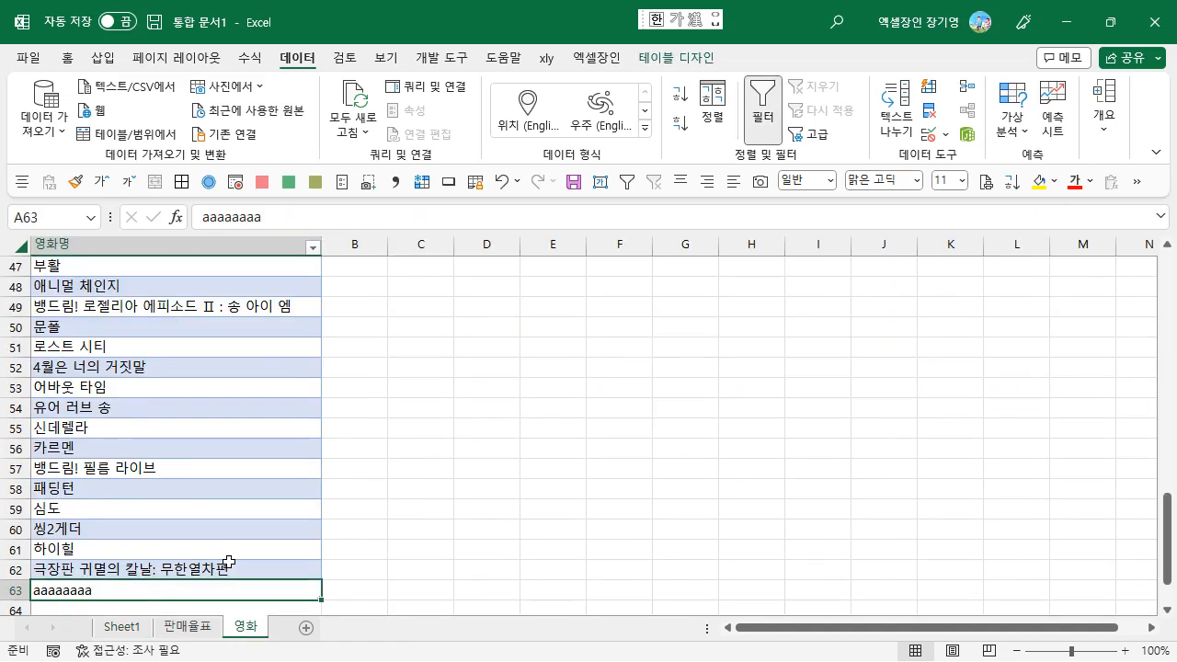
right_click(59, 595)
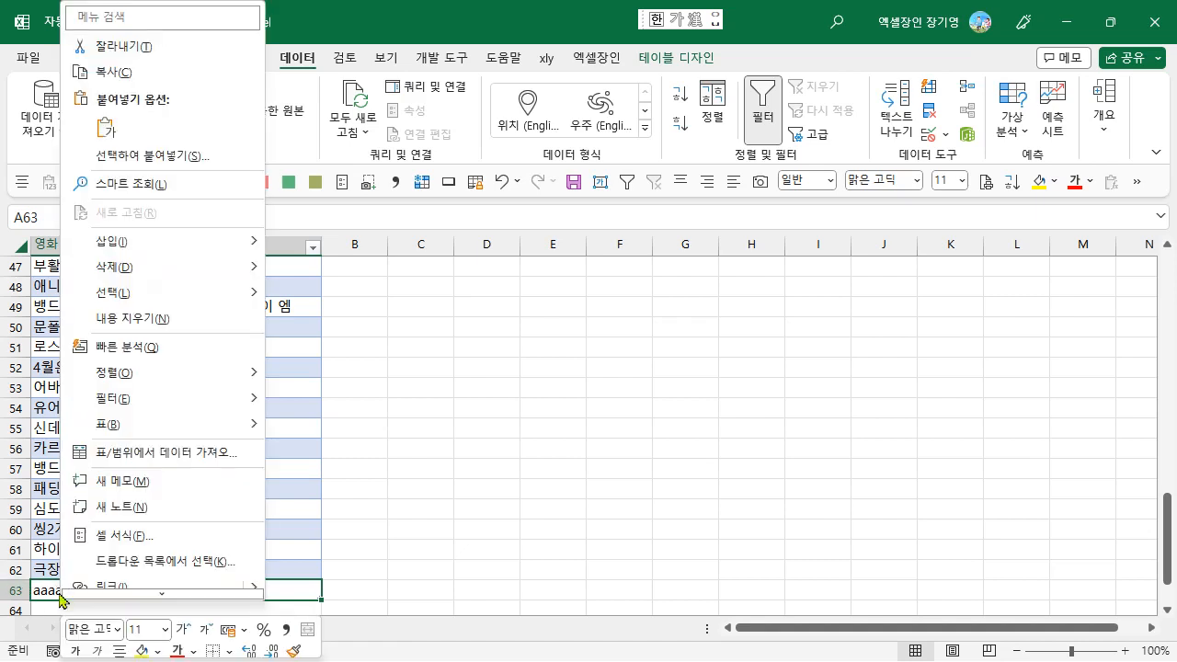
mouse_move(197, 269)
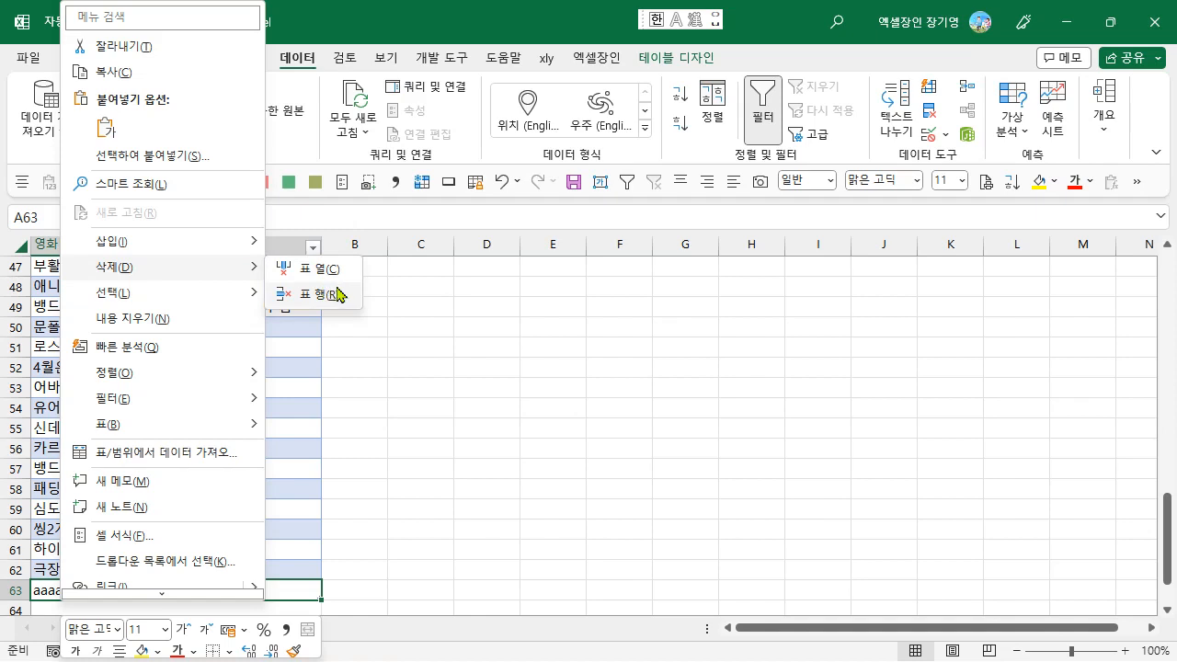
left_click(333, 295)
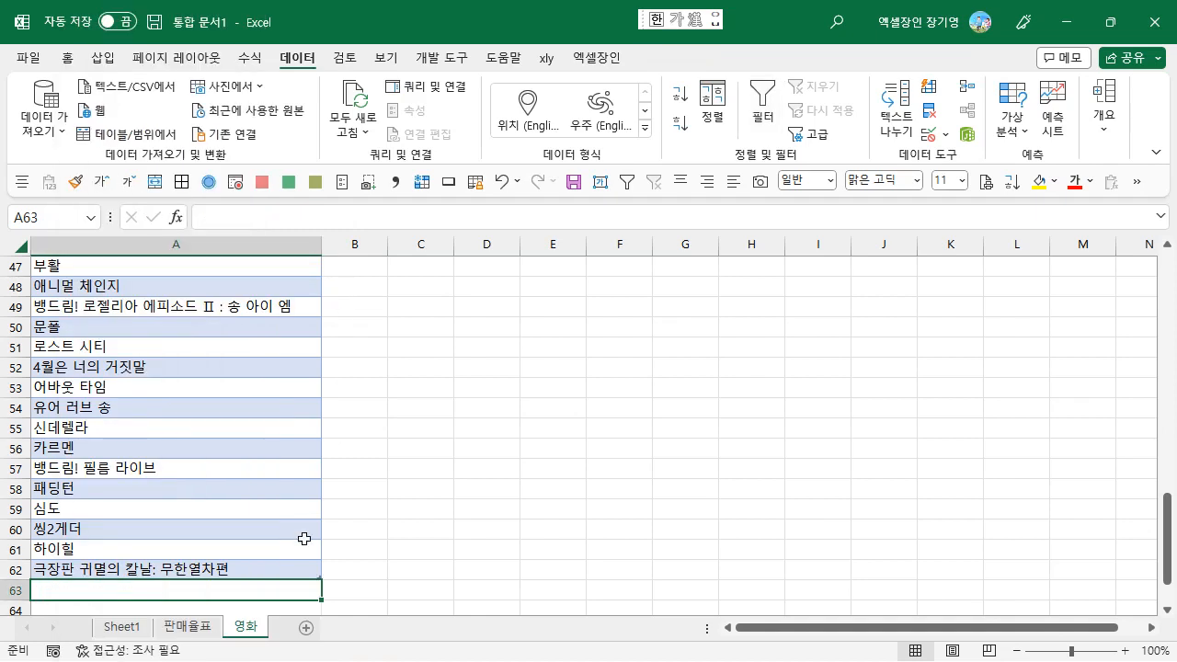
left_click(241, 550)
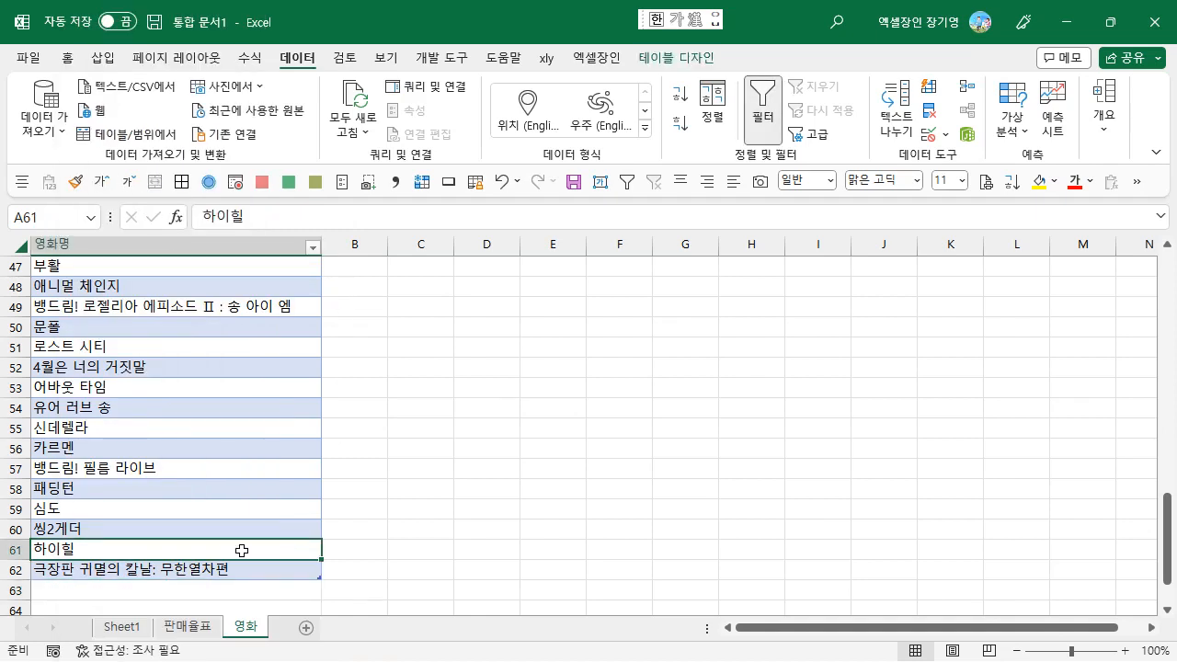
- Return to Sheet1 and look through B11's dropdown list to check whether the deleted test entry is gone
left_click(136, 631)
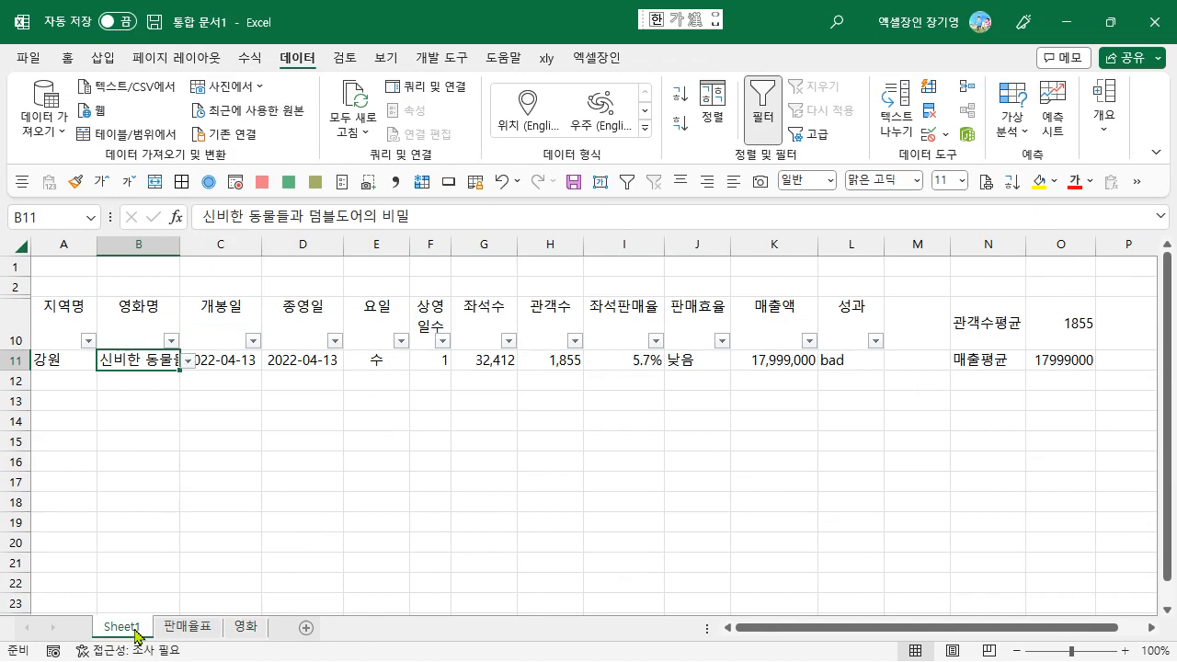
left_click(187, 361)
left_click_drag(186, 401, 187, 496)
key("Escape")
left_click(148, 380)
left_click(153, 363)
key("ctrl+1")
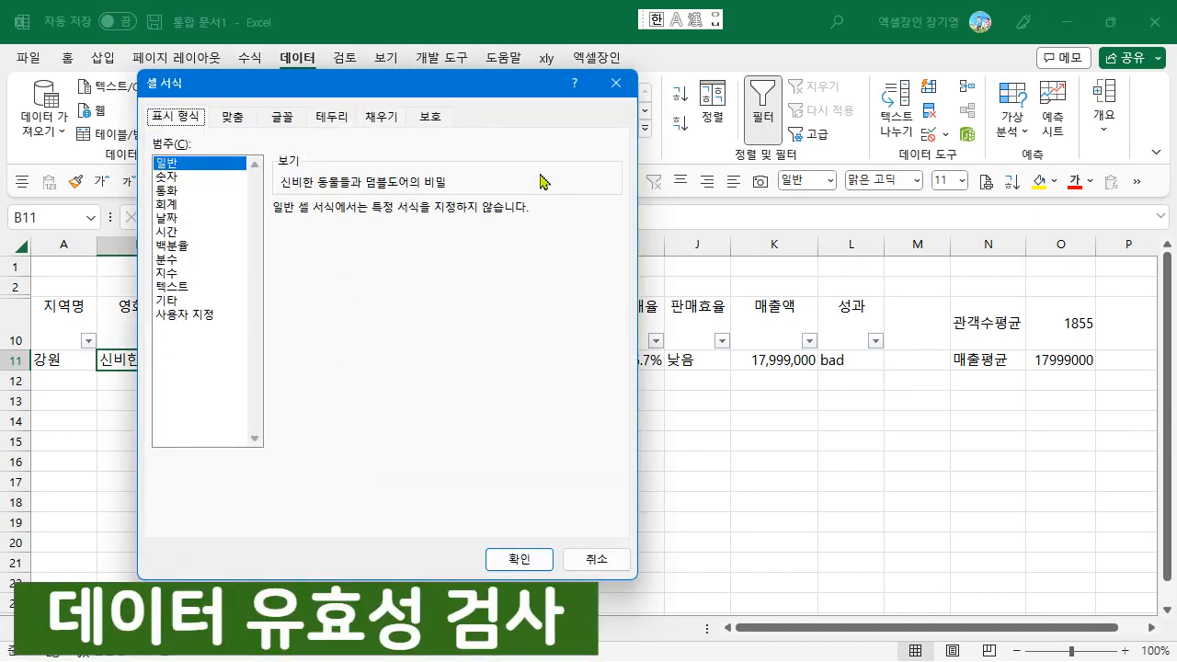
key("Escape")
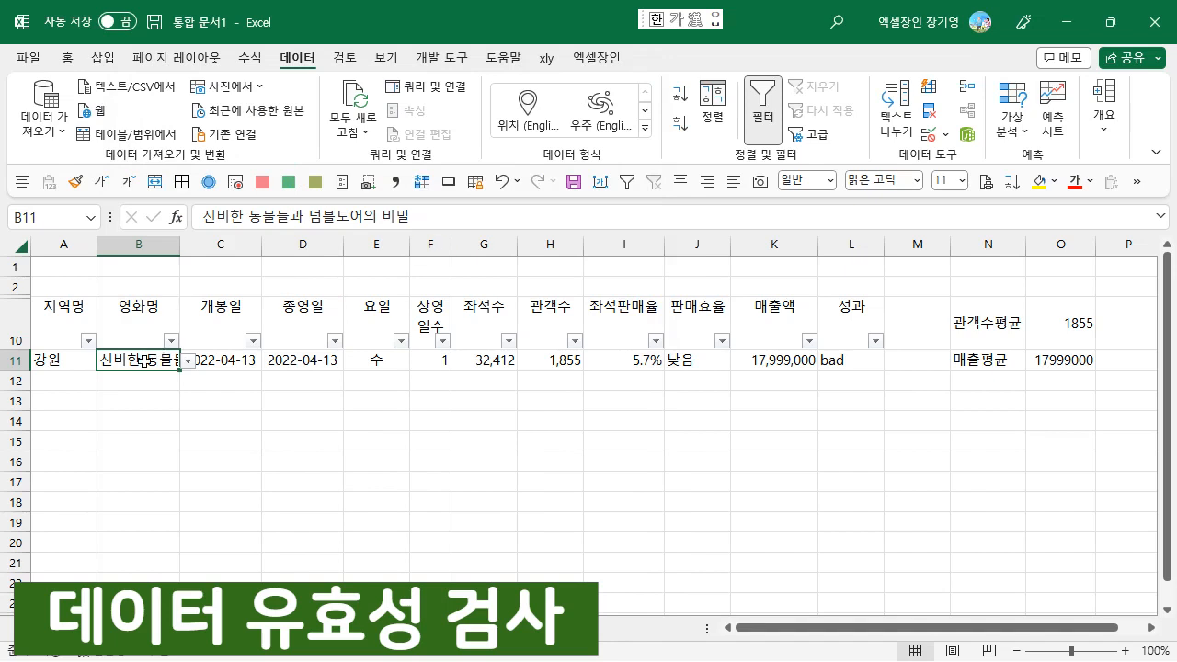
key("Down")
key("Down")
key("Down")
key("Down")
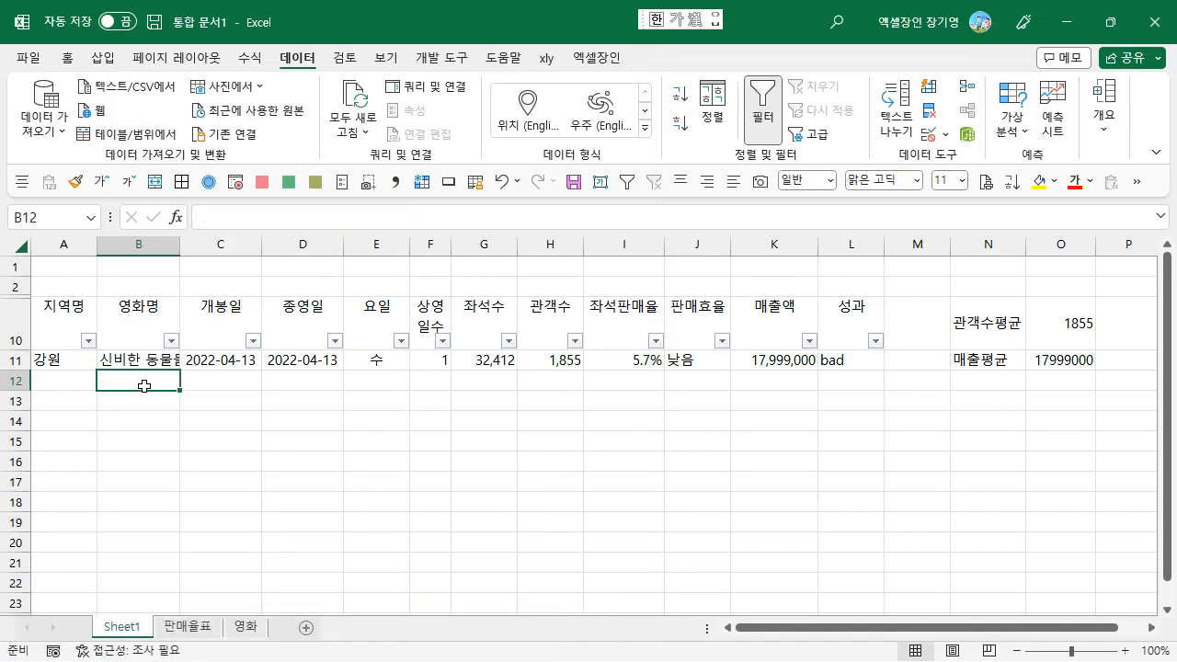
key("Up")
key("Up")
key("Up")
key("Up")
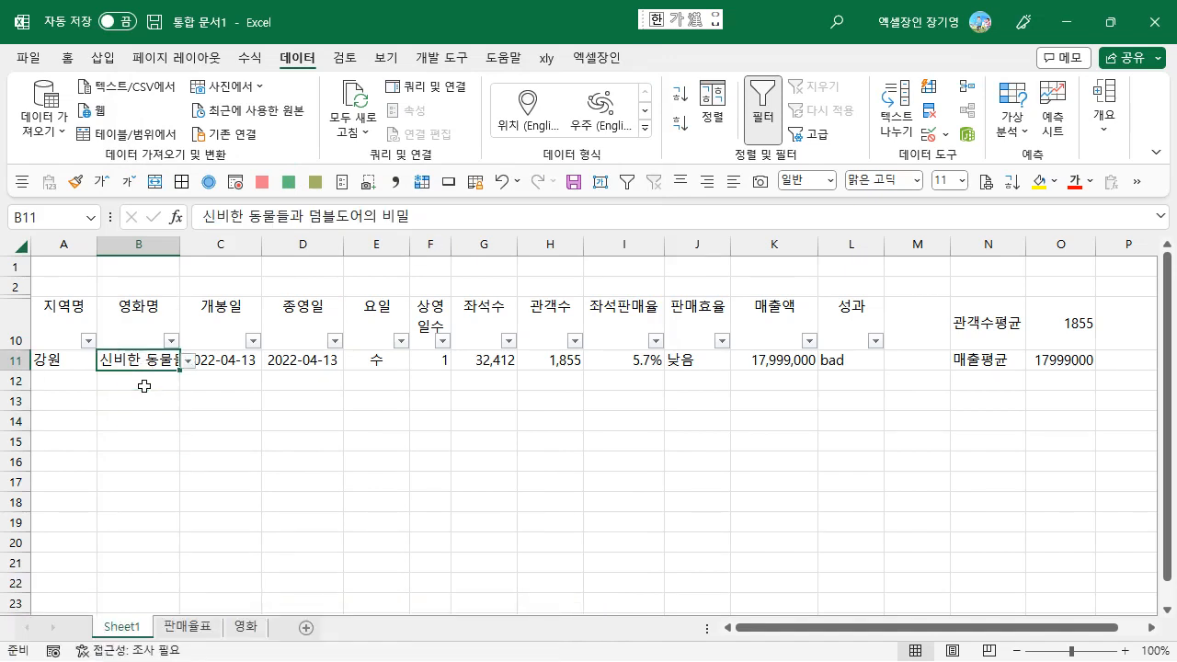
left_click(485, 462)
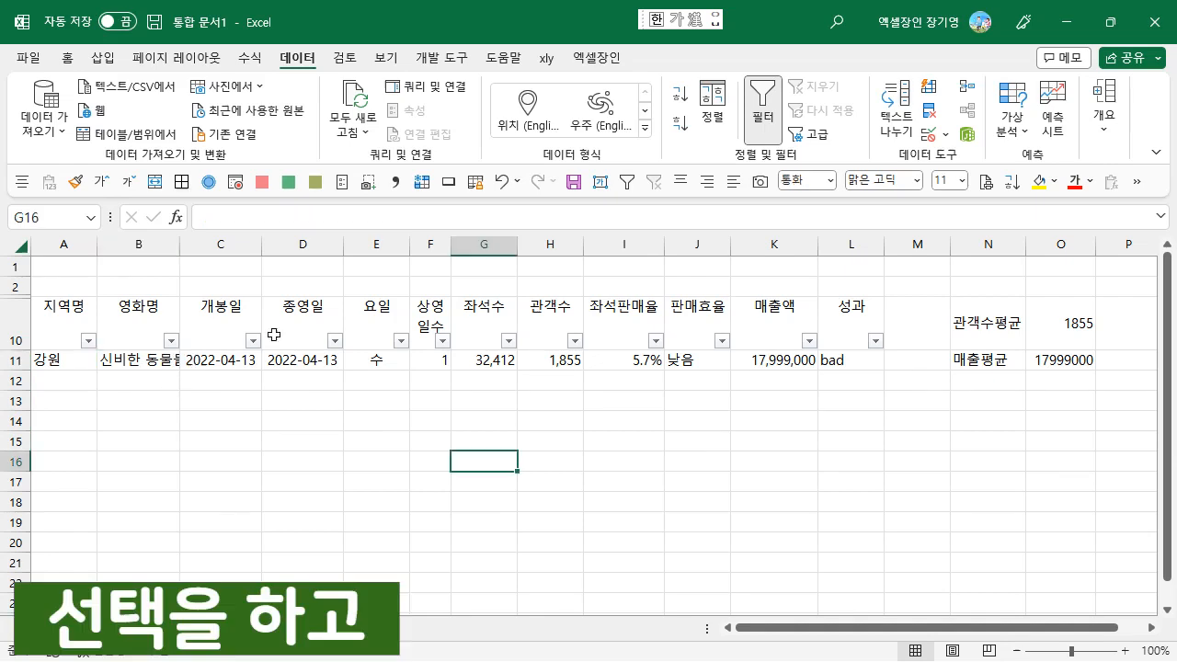
- Extend the =na영화명 list validation to all of column B, including the cells that have no validation
left_click(138, 245)
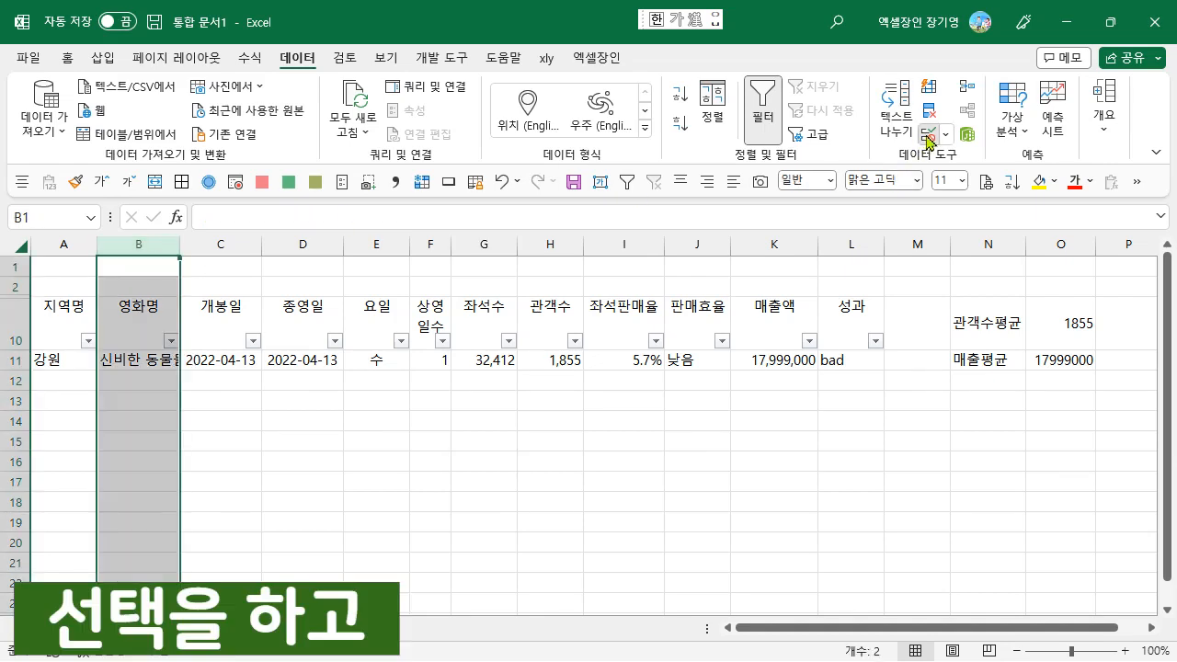
left_click(932, 136)
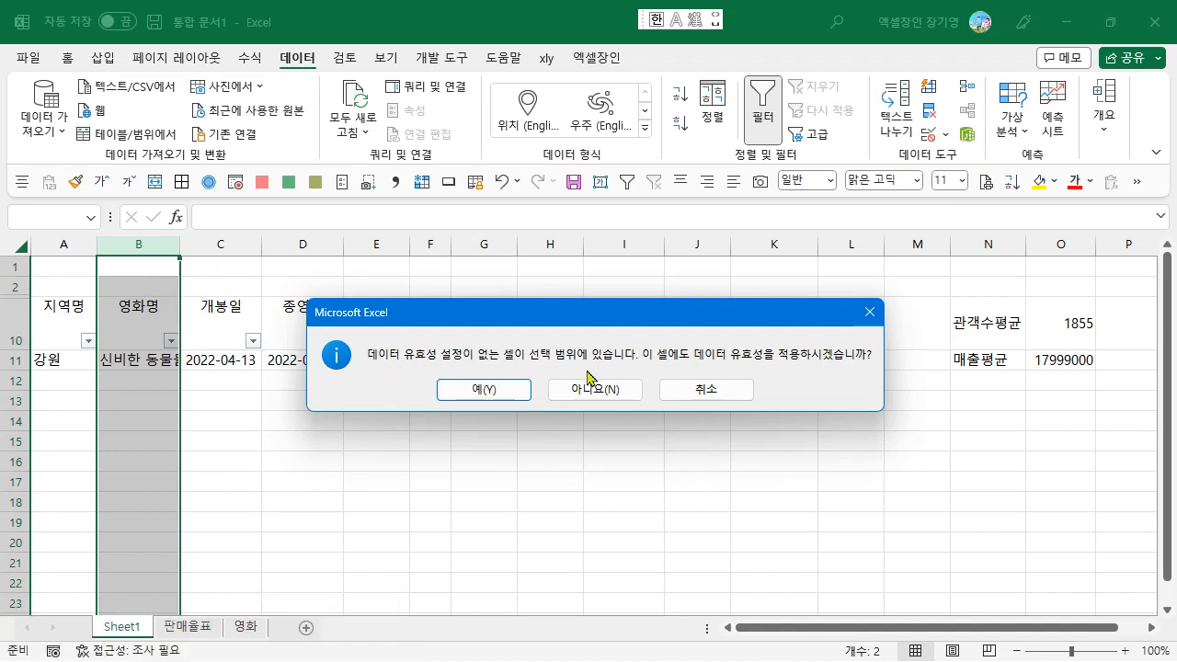
left_click(497, 391)
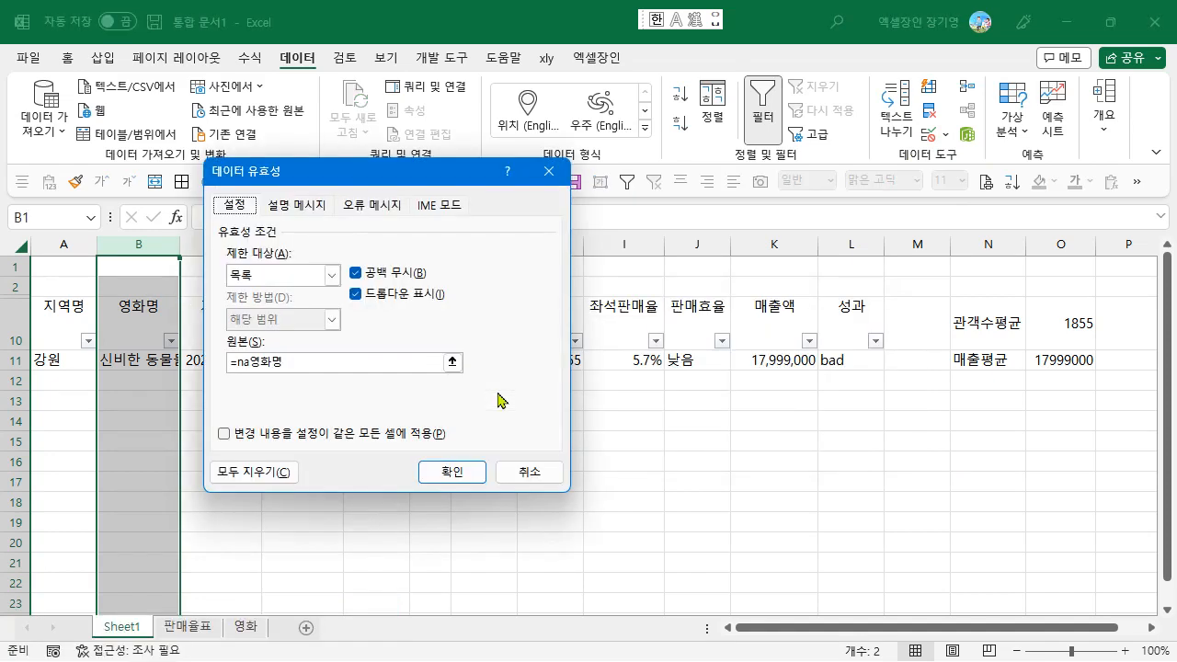
left_click(440, 473)
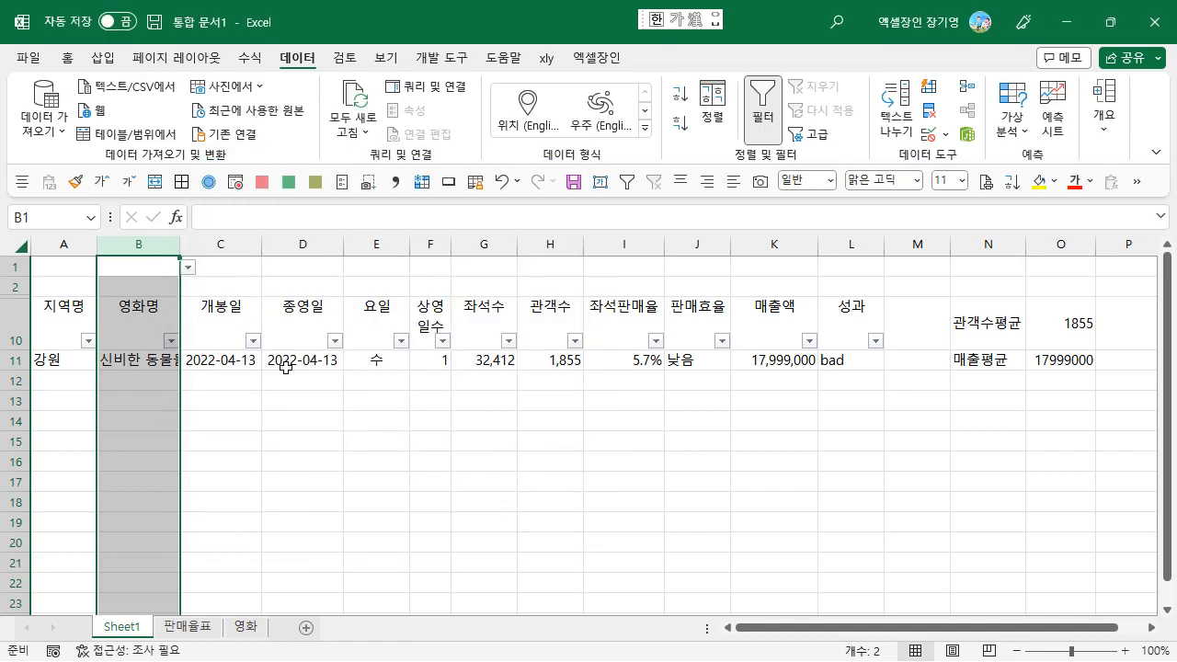
- Clear the data validation from the cells above the data in column B, from B1 through the 영화명 header in B10
left_click_drag(168, 269, 170, 332)
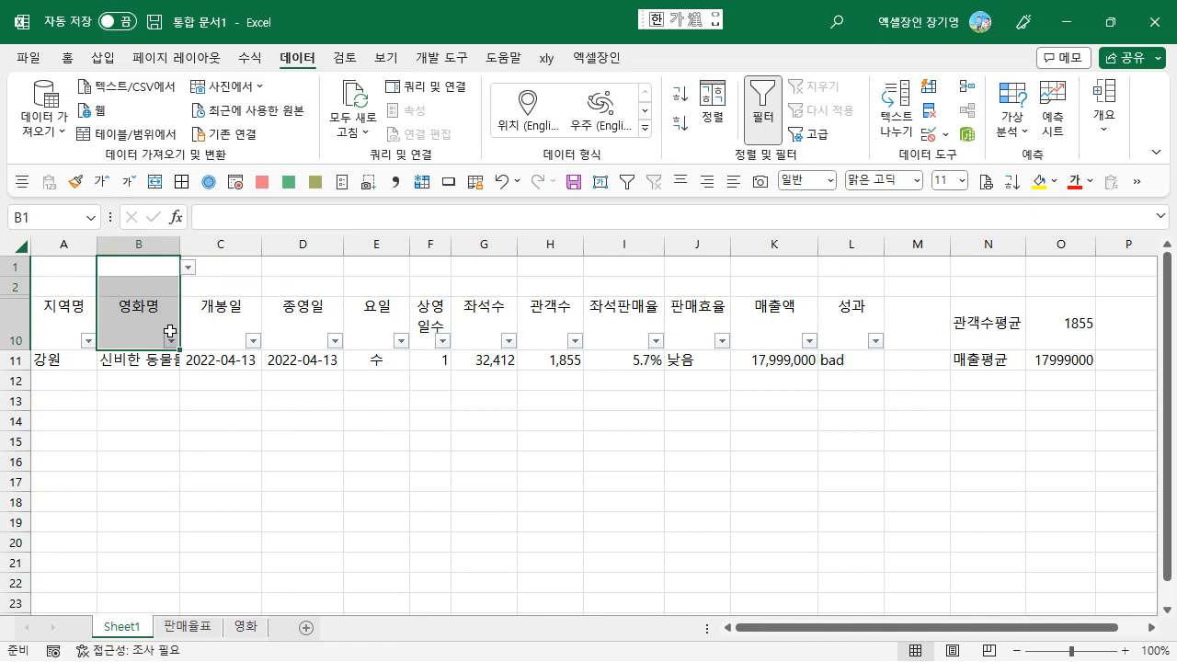
left_click(928, 135)
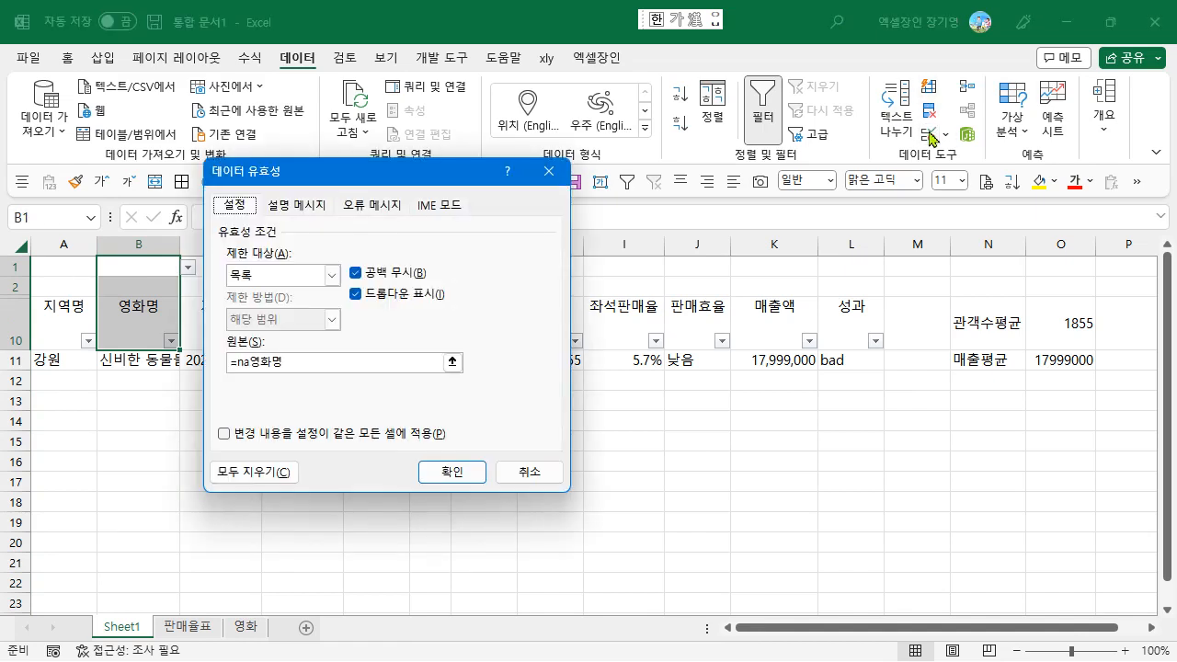
left_click(274, 472)
left_click(453, 472)
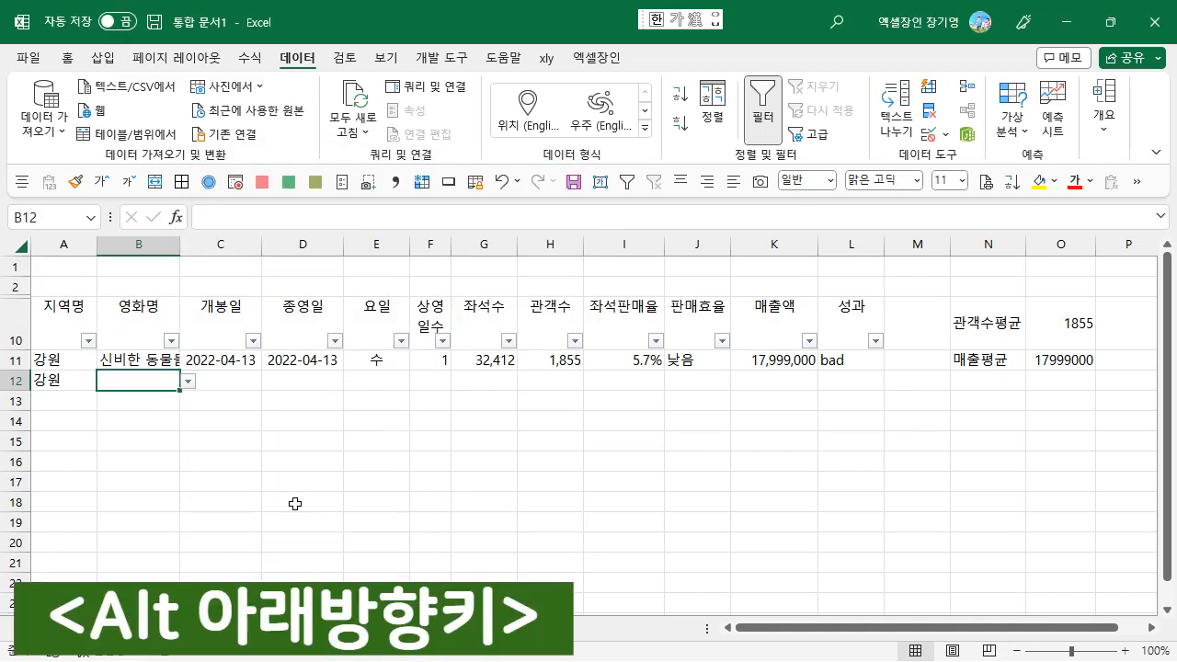
- Choose 로망스 돌 from the dropdown list of the 영화명 cell B12
key("alt+Down")
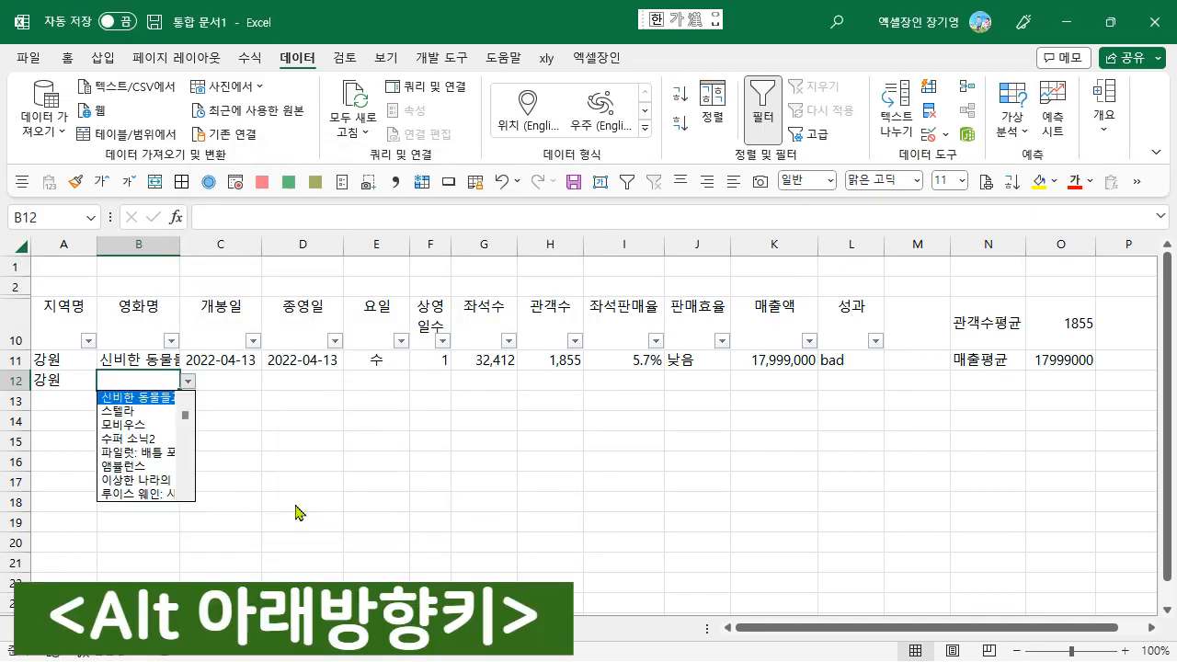
key("Down")
key("Down")
key("Down")
key("Down")
key("Down")
key("Down")
key("Down")
key("Down")
key("Down")
key("Down")
key("Down")
key("Down")
key("Down")
key("Down")
key("Down")
key("Down")
key("Up")
key("Up")
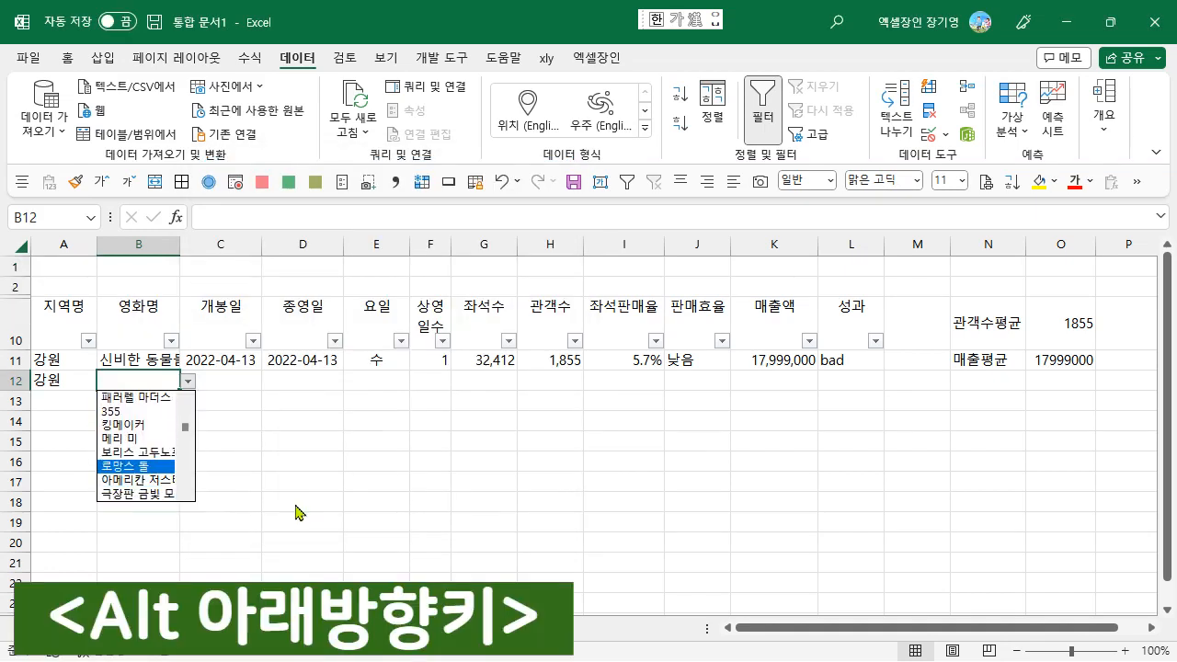
key("Return")
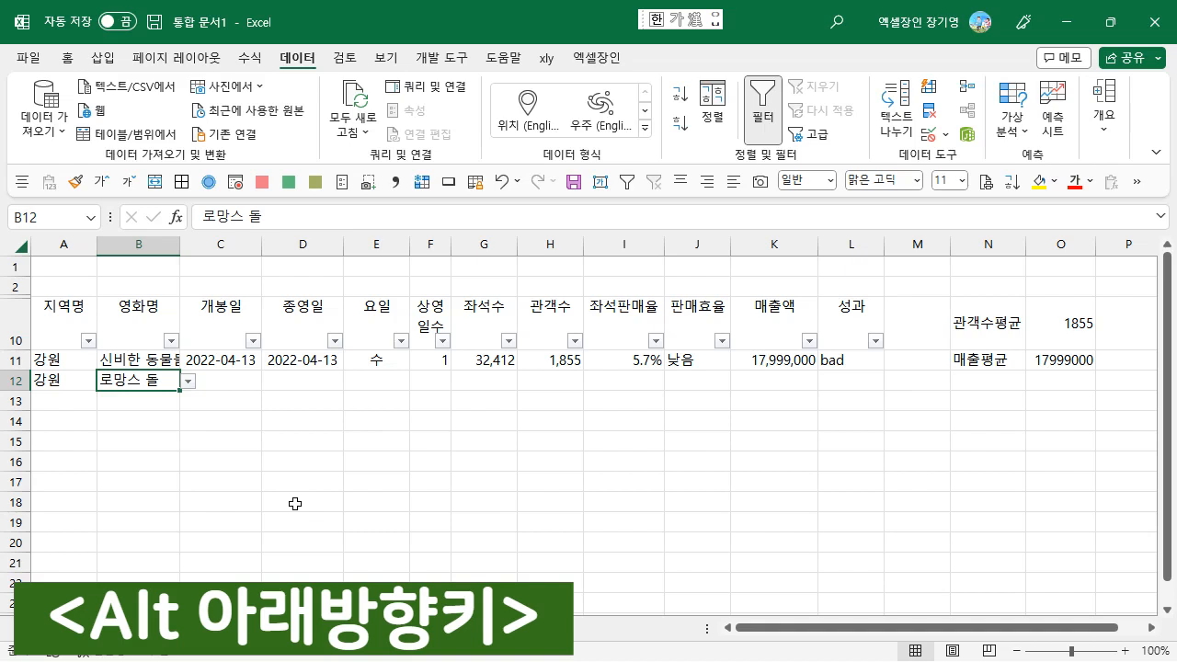
- Enter 3-3 as the 개봉일 in C12 and compare its date format with the cell above
key("Tab")
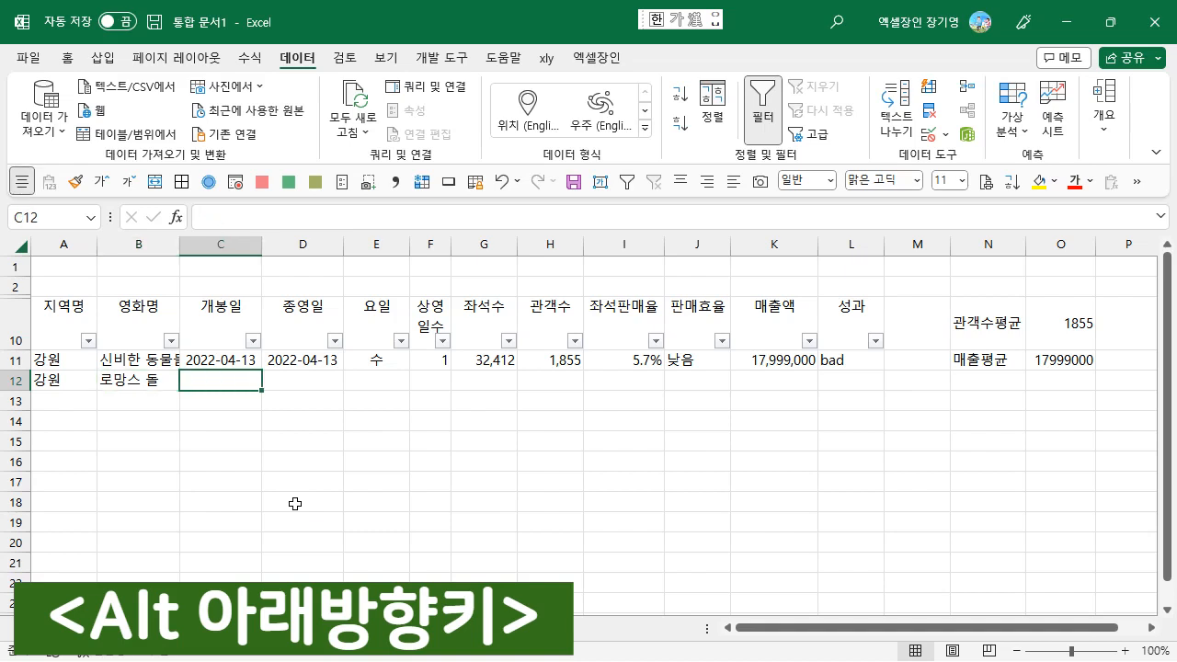
type("3-3")
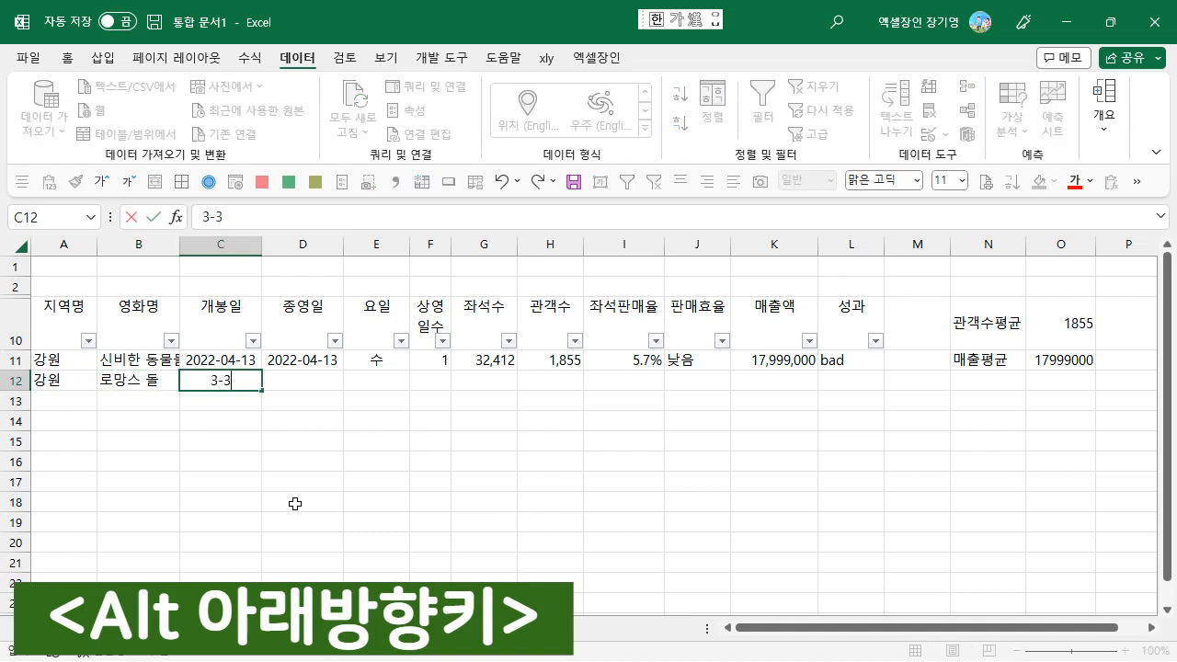
key("Tab")
key("shift+Tab")
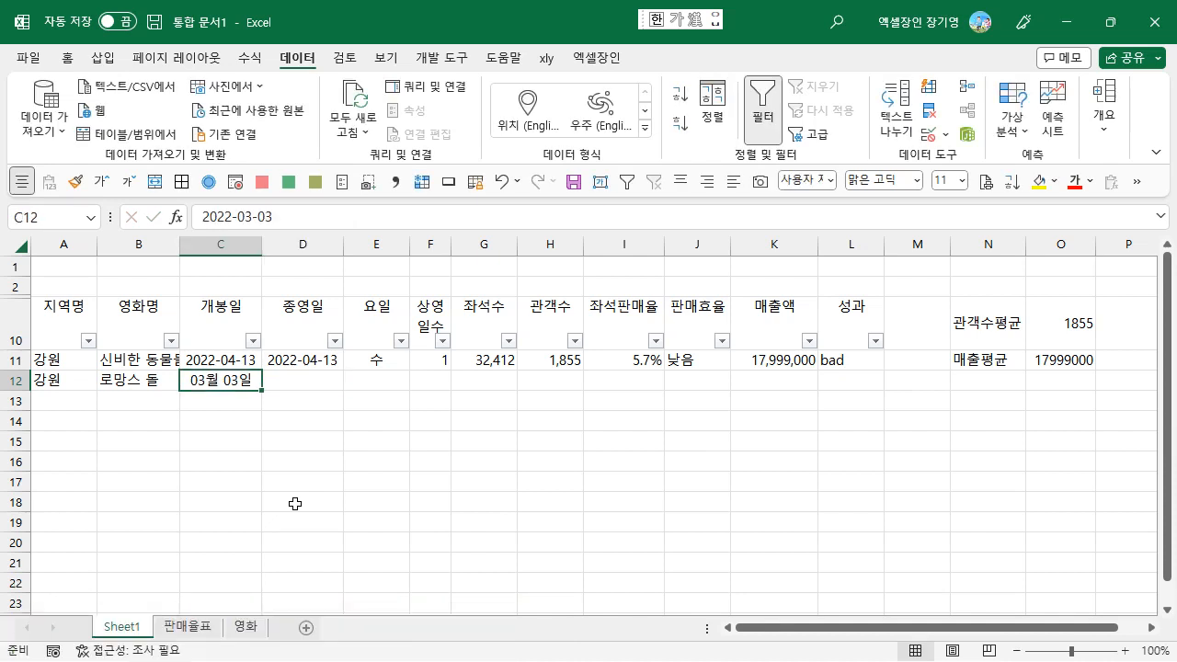
key("Up")
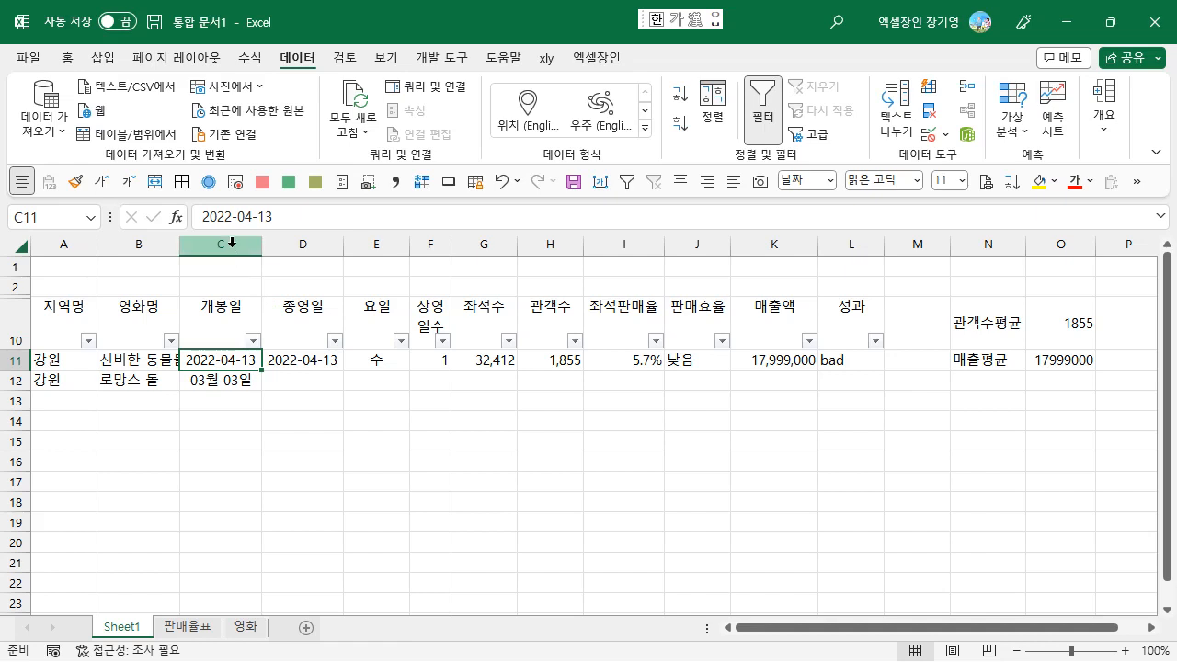
- Format the whole 개봉일 and 종영일 columns C and D with the 날짜 number format
left_click(253, 244)
left_click_drag(252, 245, 301, 244)
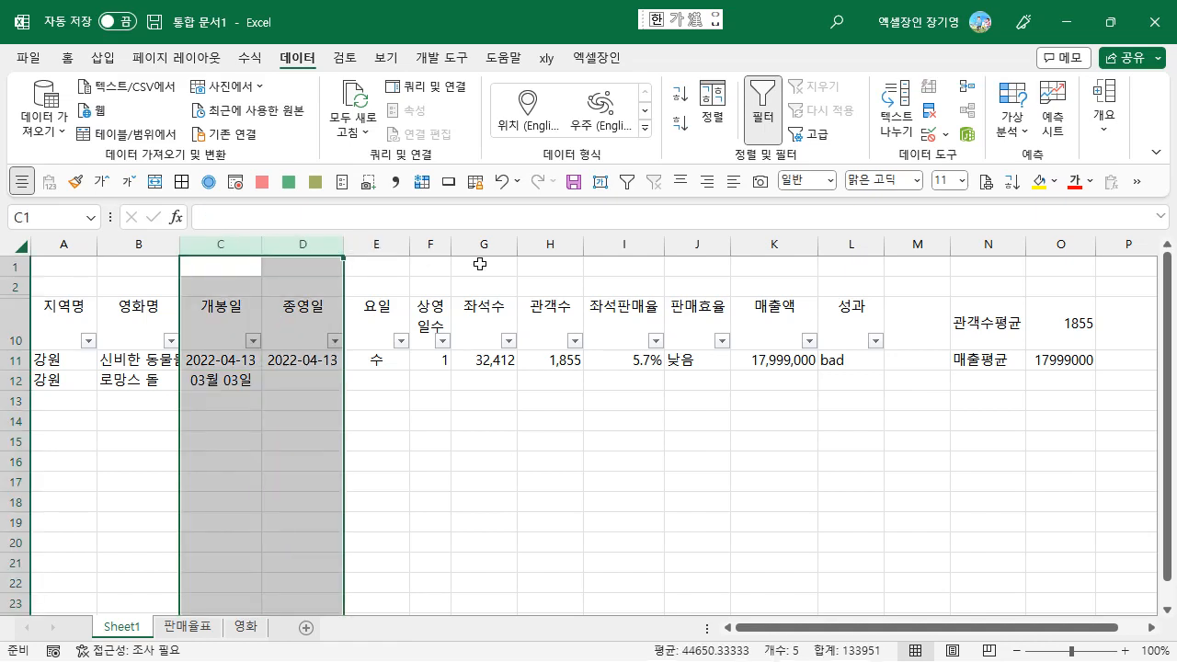
key("ctrl+1")
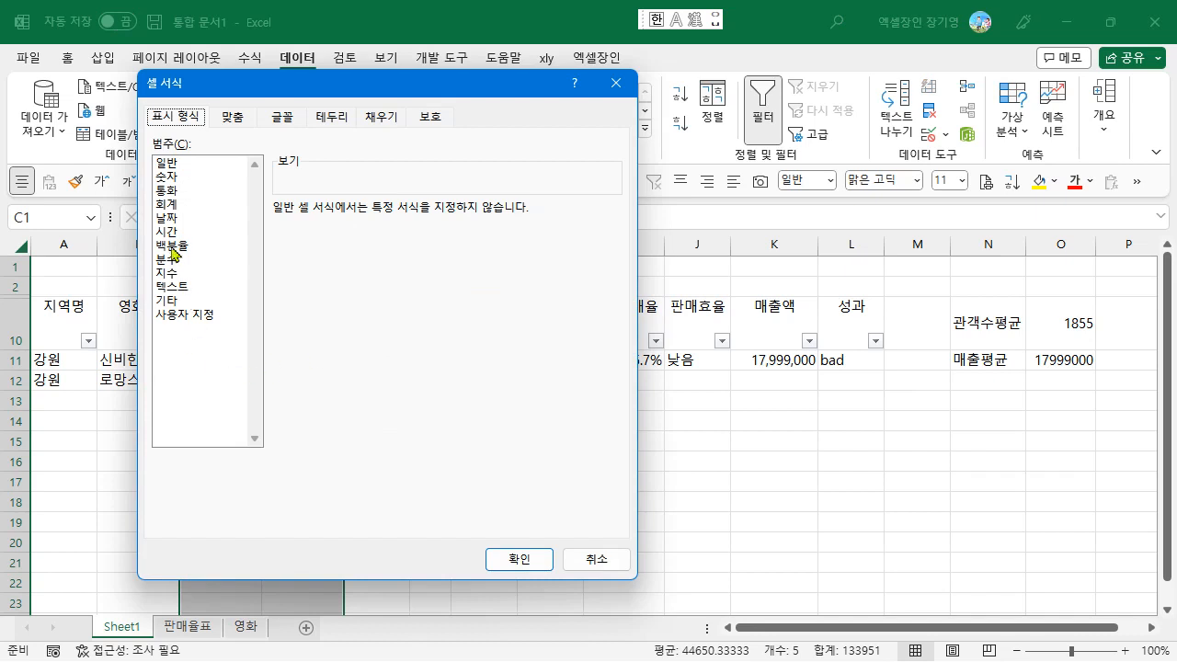
left_click(171, 218)
left_click(499, 558)
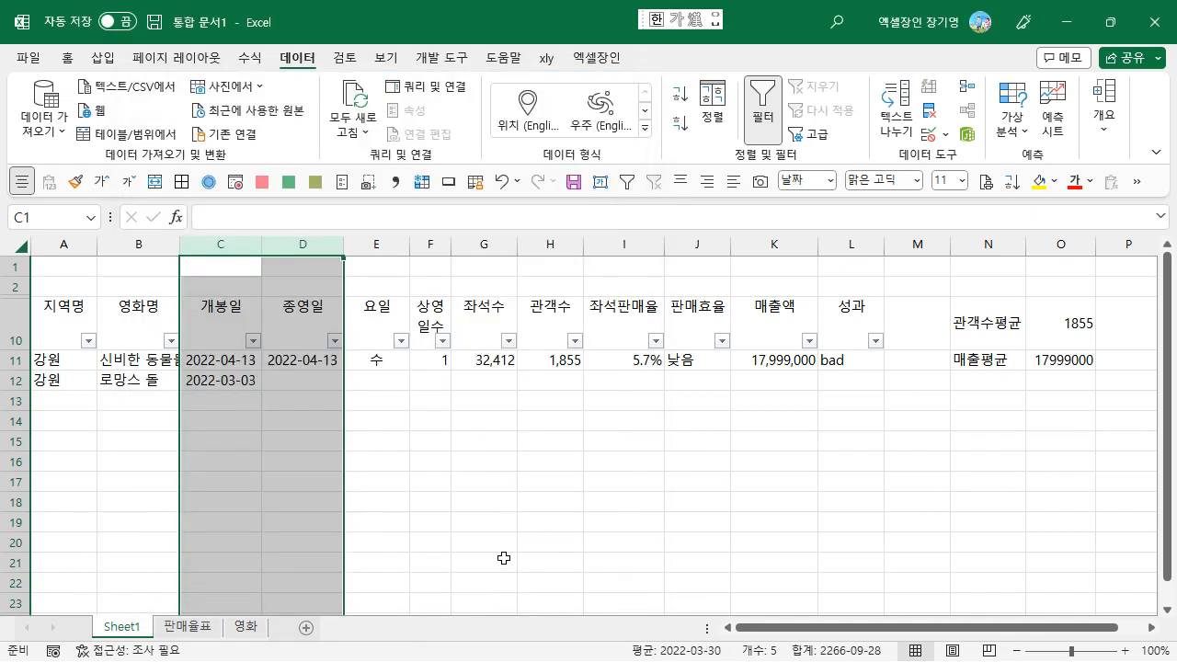
- Enter 5-5 as the 종영일 in D12
left_click(311, 380)
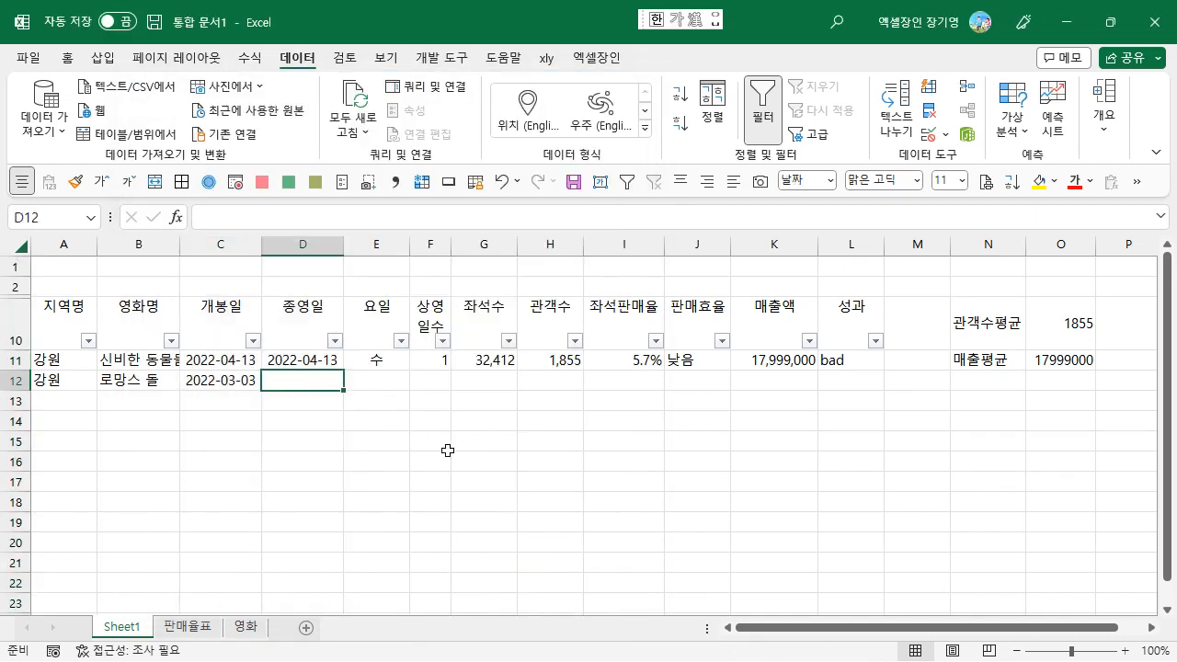
type("5-5")
key("Tab")
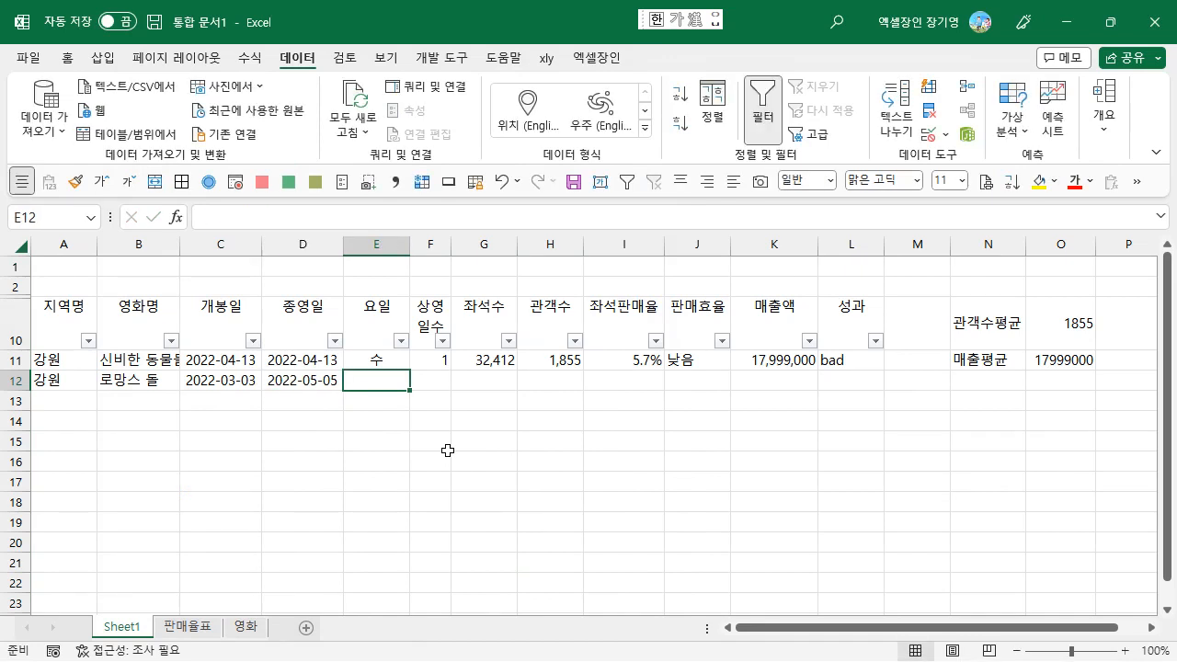
- Fill the 요일 and 상영일수 formulas from row 11 down into E12 and F12
key("ctrl+d")
key("Tab")
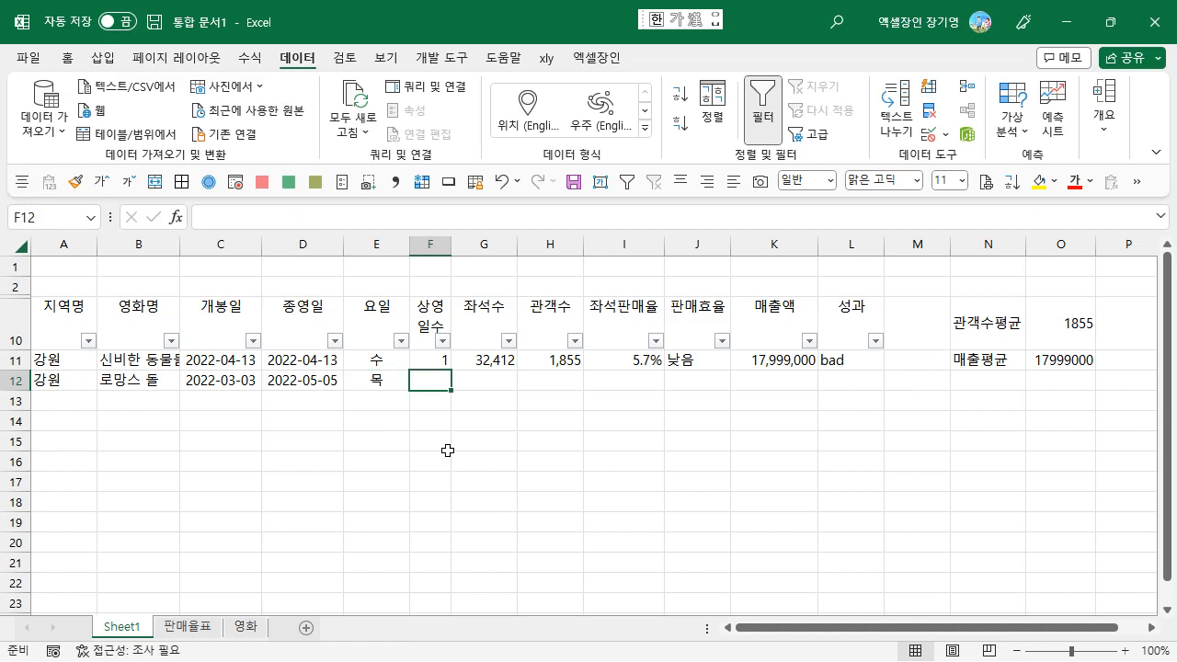
key("ctrl+d")
key("Tab")
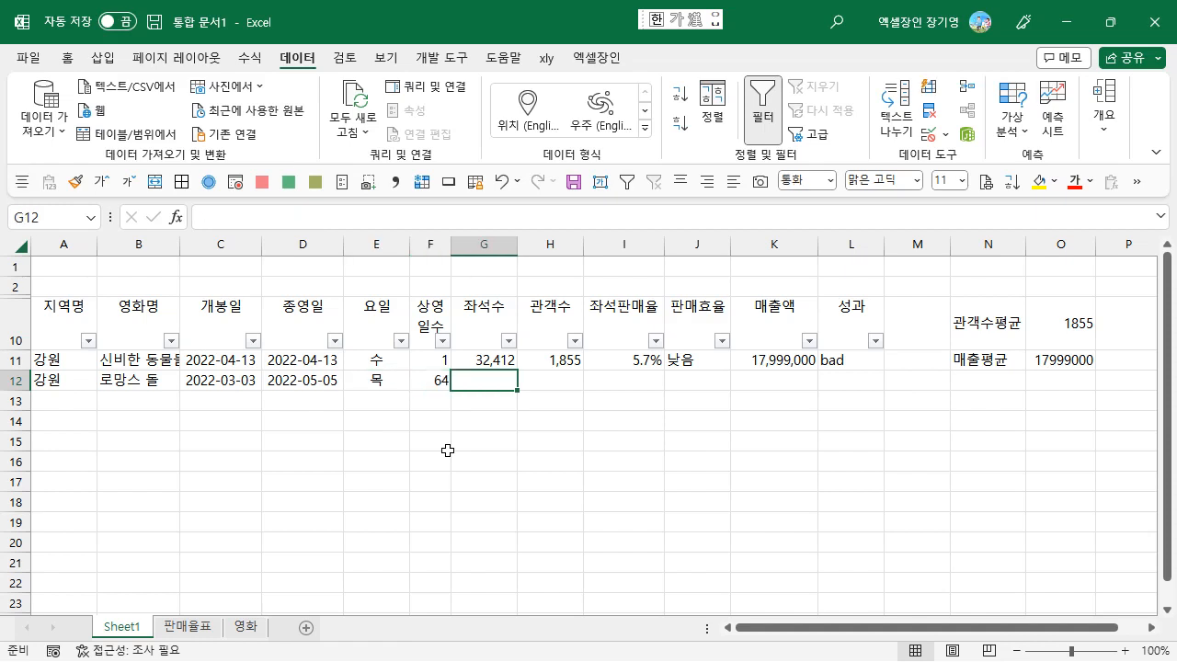
- Fill the 좌석판매율 formula from I11 down into I12
key("Tab")
key("Tab")
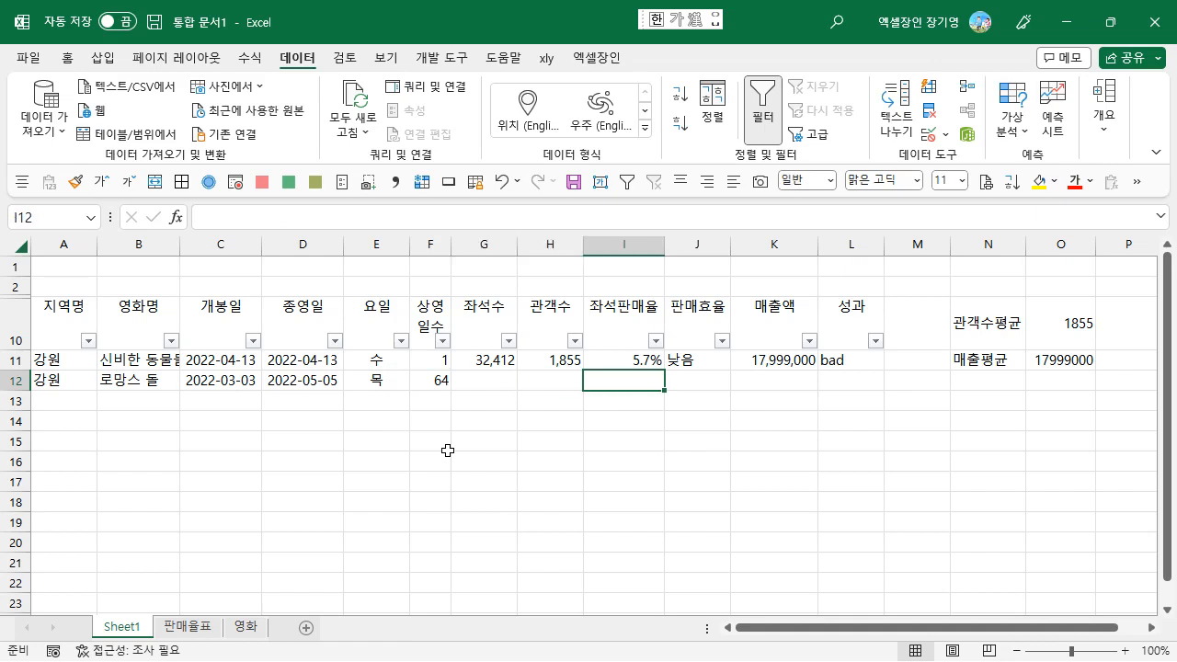
key("Up")
key("Down")
key("ctrl+d")
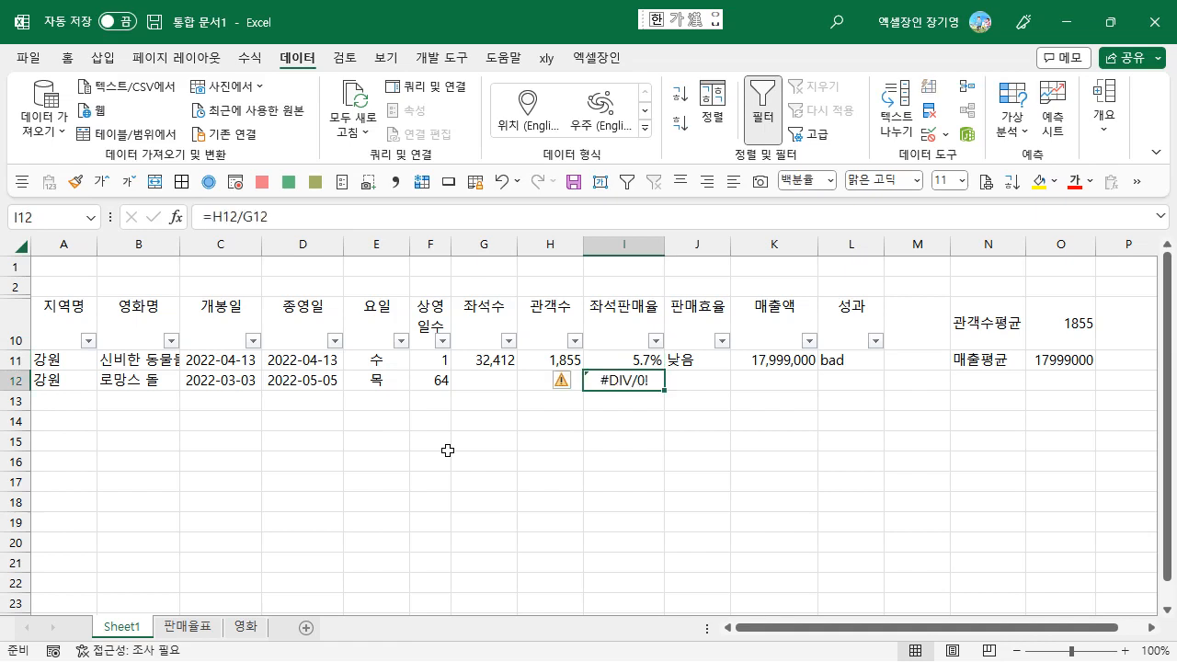
- Enter 1111 as the 좌석수 in G12 and 22222 as the 관객수 in H12
key("Left")
key("Left")
type("1111")
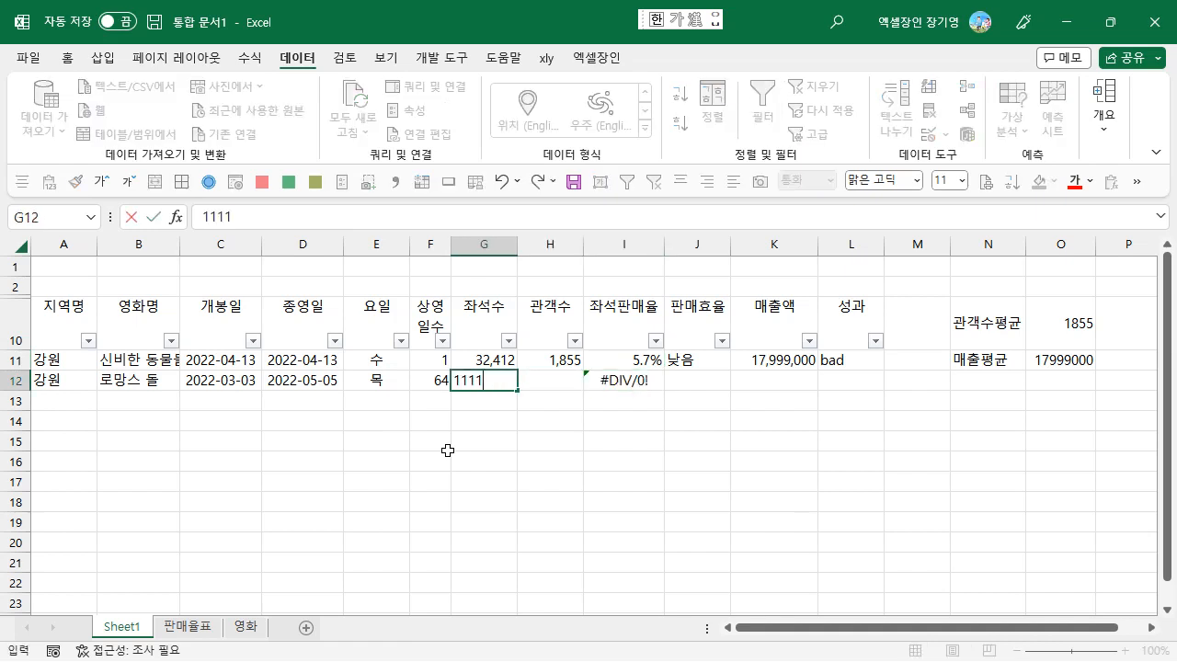
key("Tab")
type("22222")
key("Tab")
key("Tab")
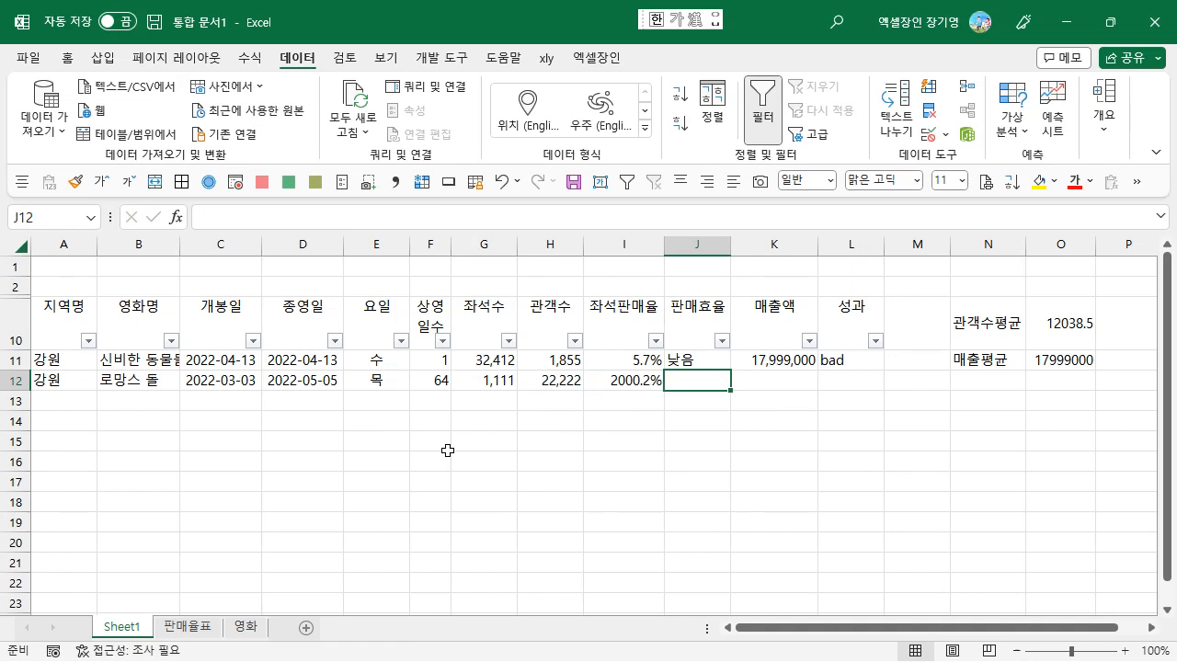
- Change the 관객수 in H12 to 22
key("Left")
key("Left")
type("22")
key("Tab")
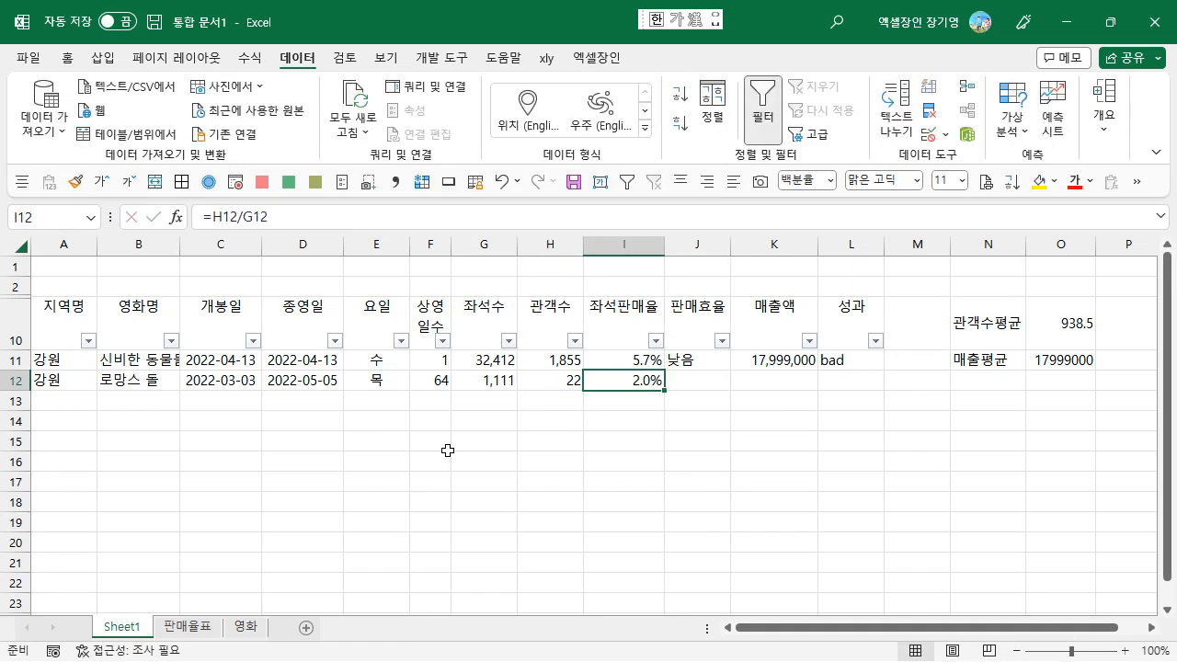
- Fill the 판매효율 formula from J11 down into J12
key("Tab")
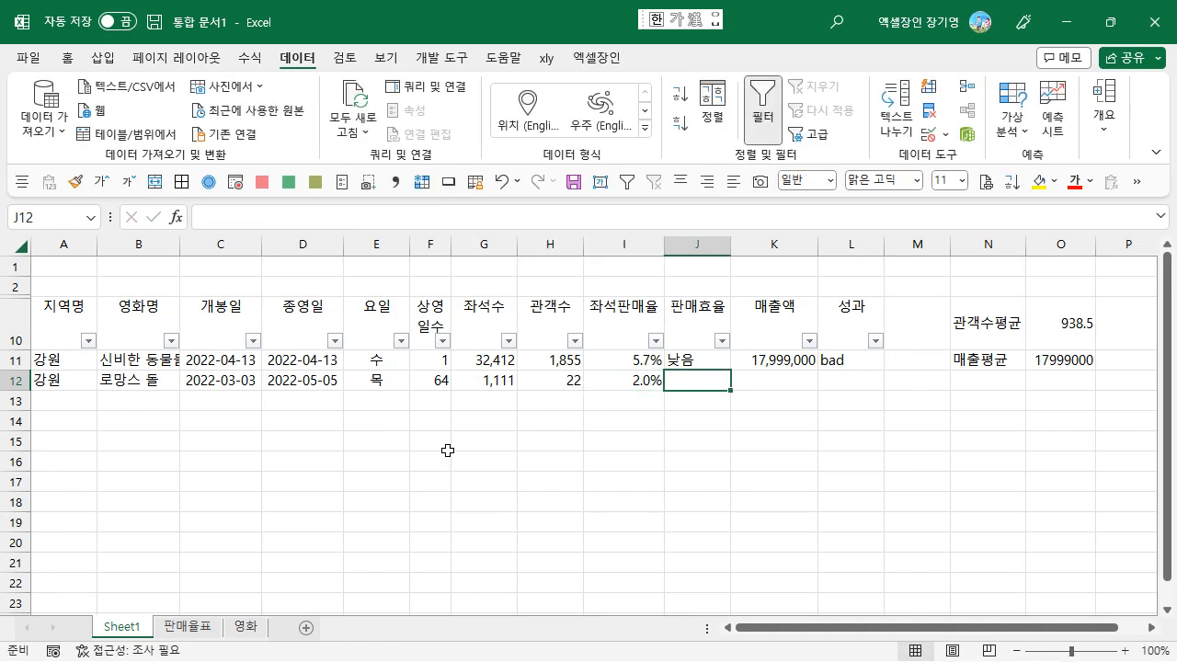
key("ctrl+d")
key("Tab")
- Enter 11111111 as the 매출액 in K12 and fill the 성과 formula down into L12
key("Up")
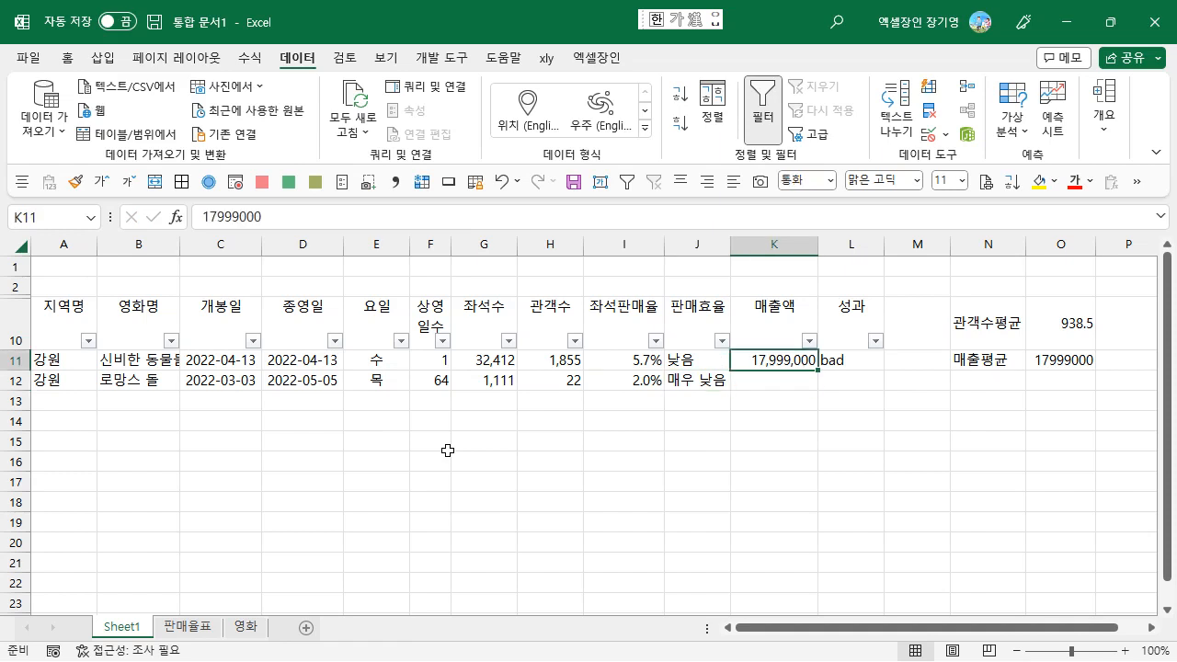
key("Down")
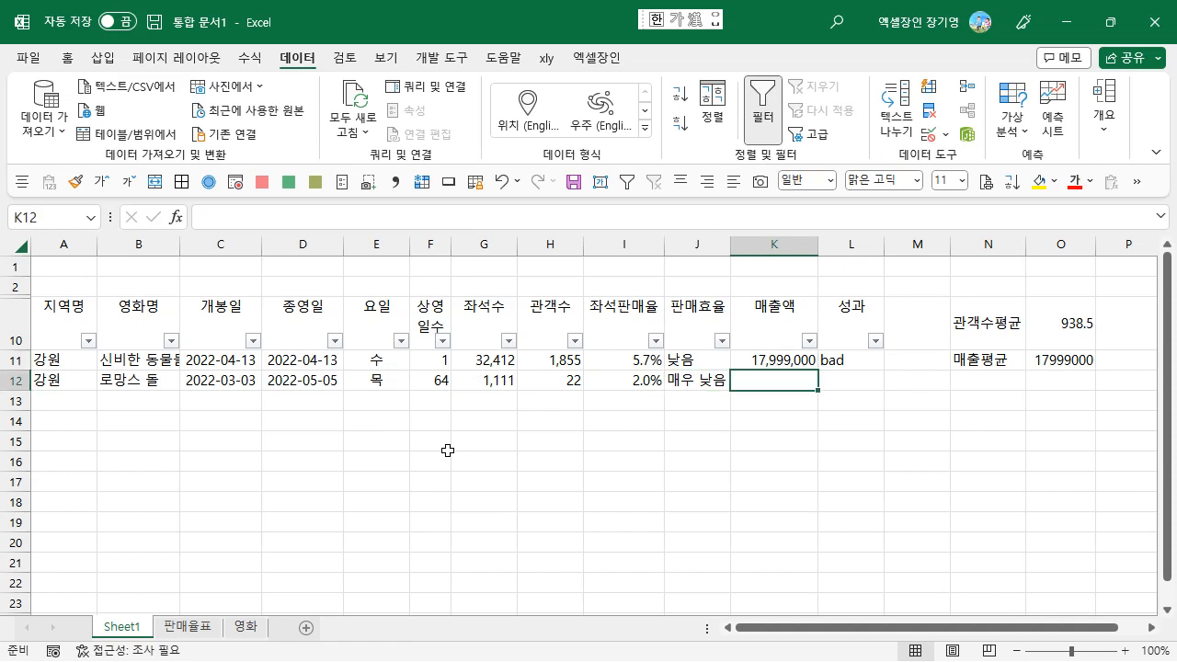
type("11111111")
key("Tab")
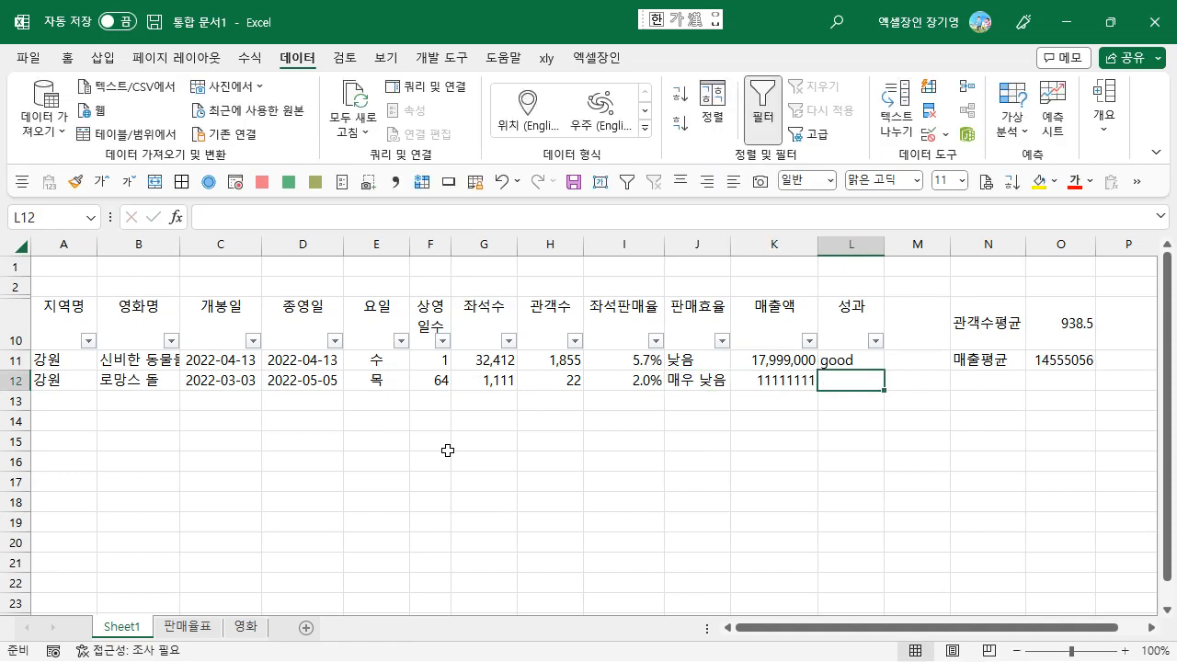
key("ctrl+d")
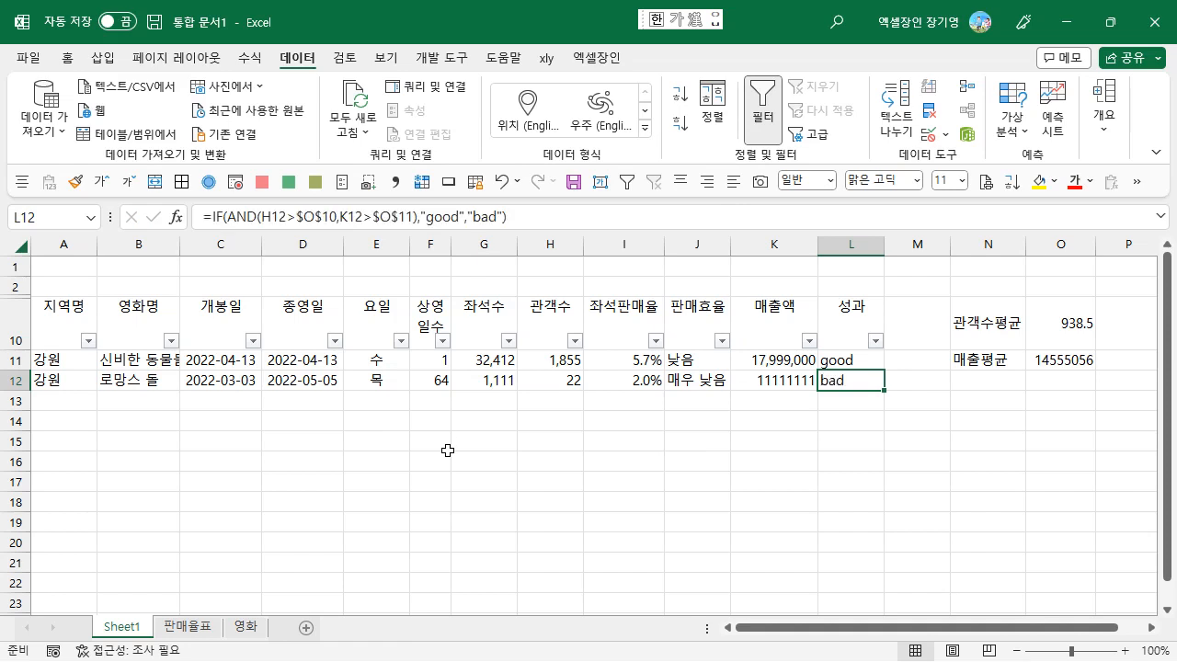
- Review the 성과 formulas in L11 and L12 and the 관객수평균 formula in O10
key("Down")
key("Up")
key("Up")
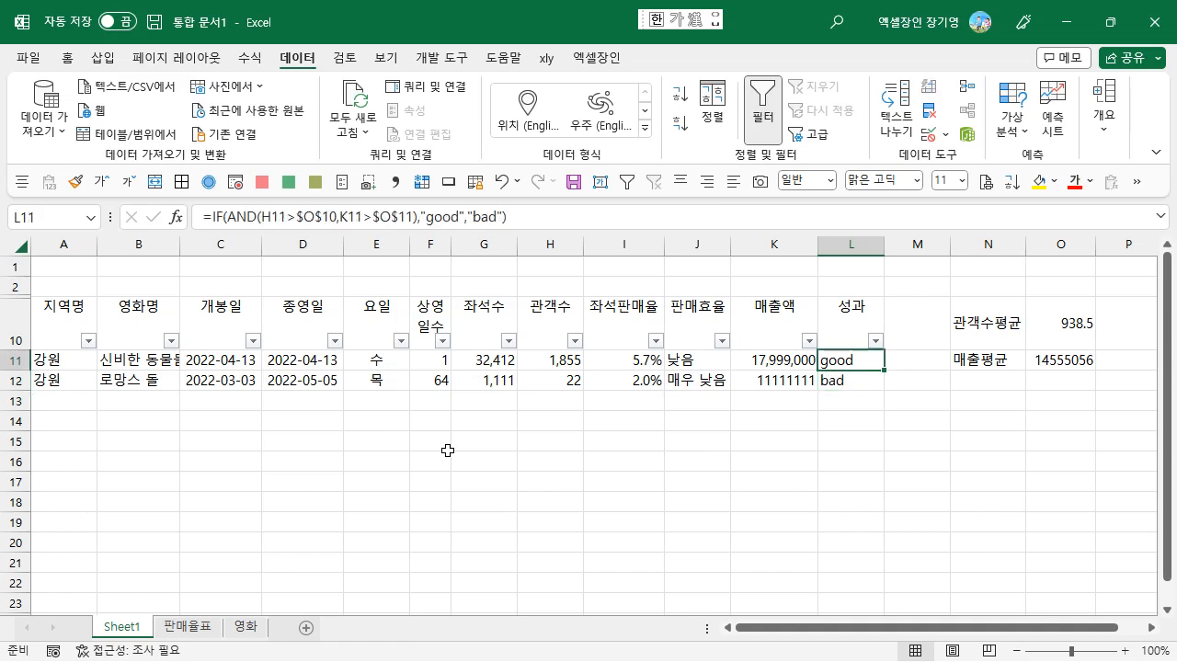
key("Down")
key("Up")
key("Right")
key("Right")
key("Right")
key("Up")
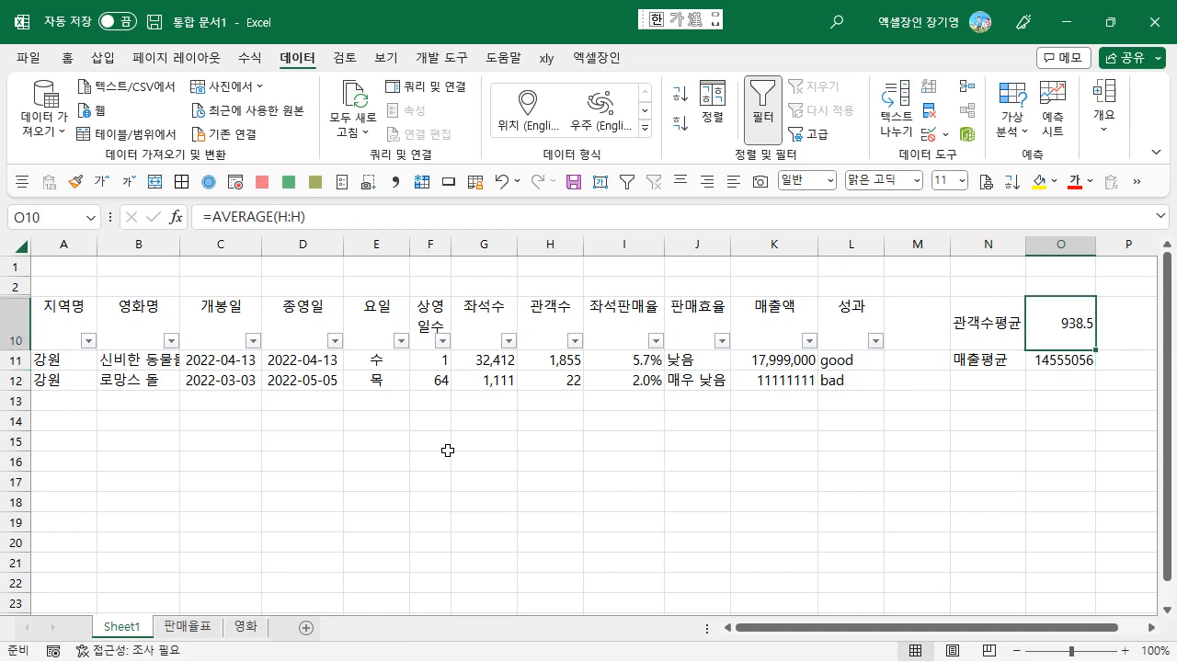
key("Down")
key("Down")
key("Left")
key("Left")
key("Left")
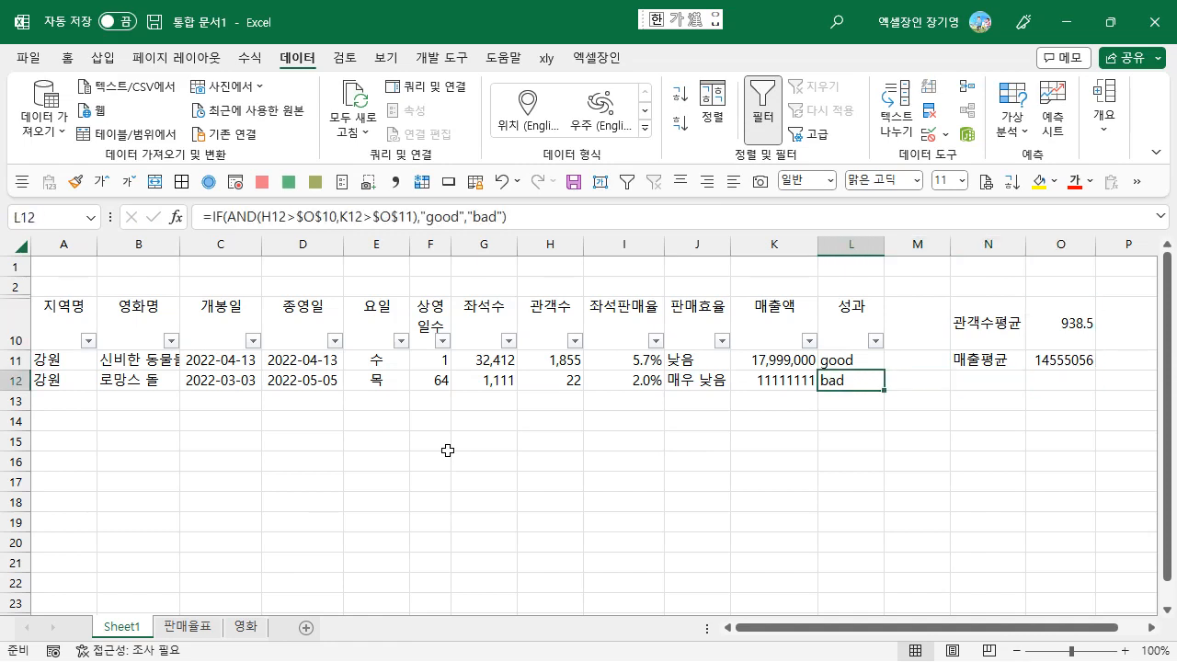
- Apply the 통화 number format with 0 decimals and no symbol from K11 to the entire 매출액 column K
key("Left")
key("Up")
key("Down")
key("Up")
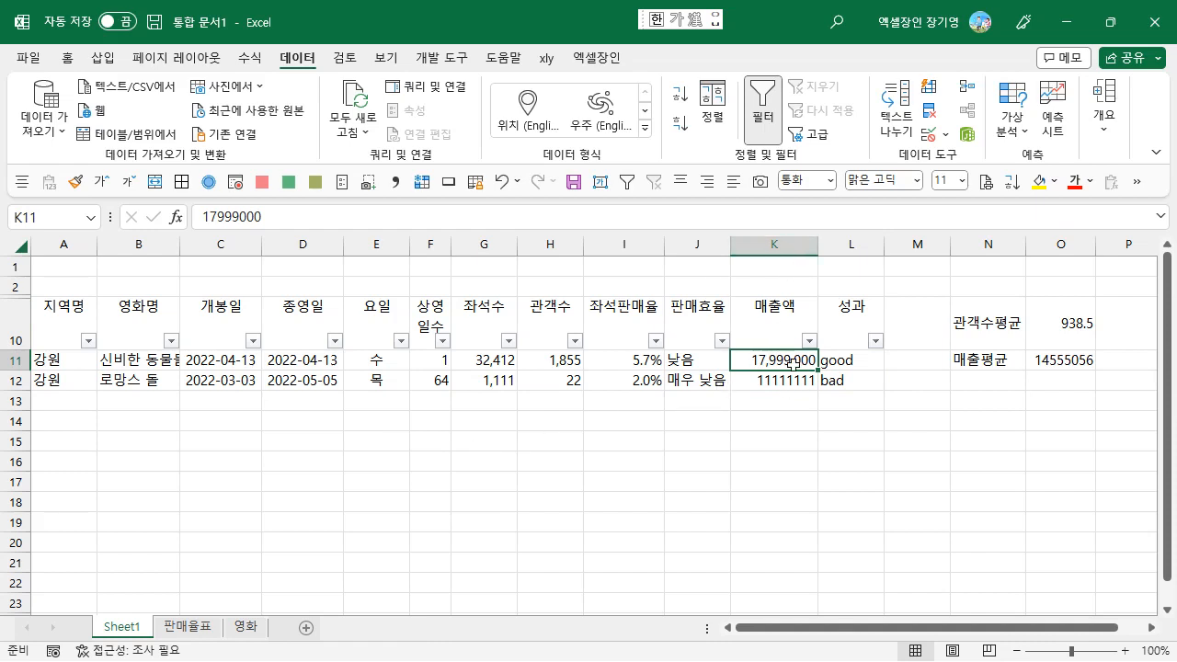
key("ctrl+1")
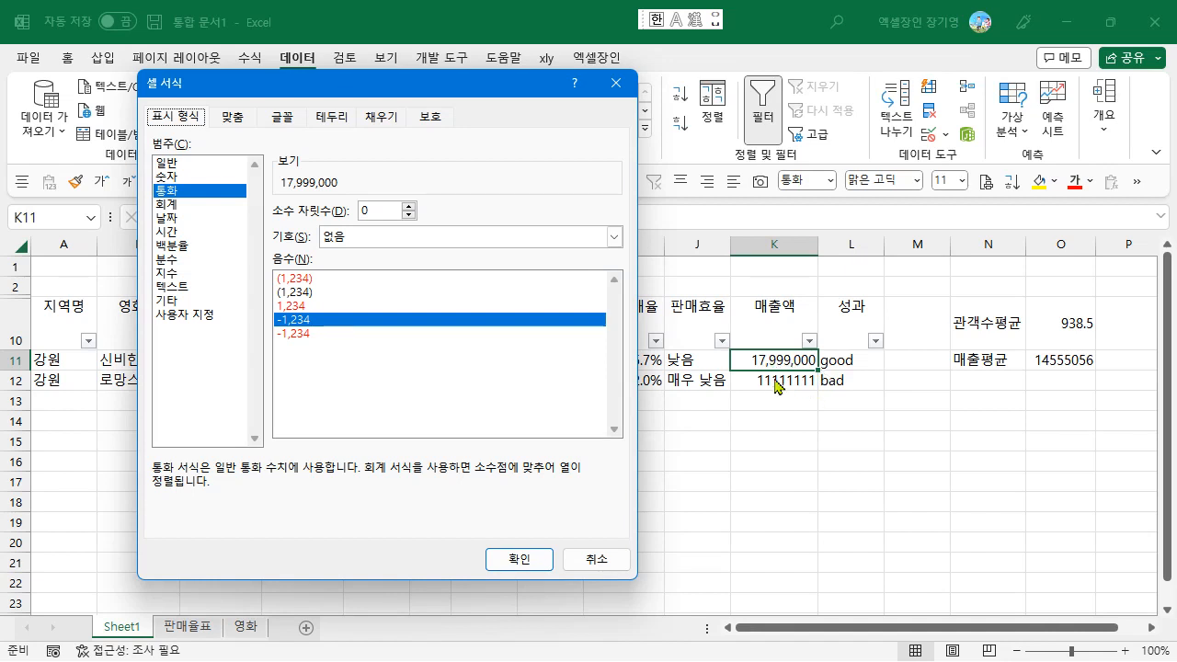
left_click(203, 193)
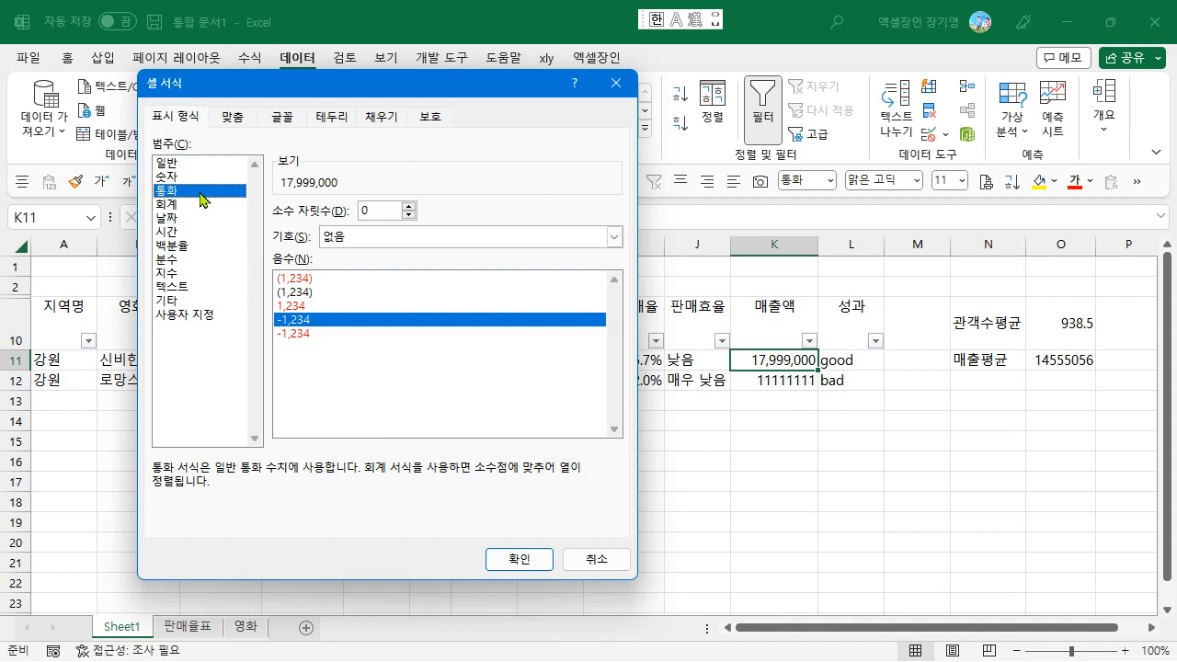
left_click(520, 560)
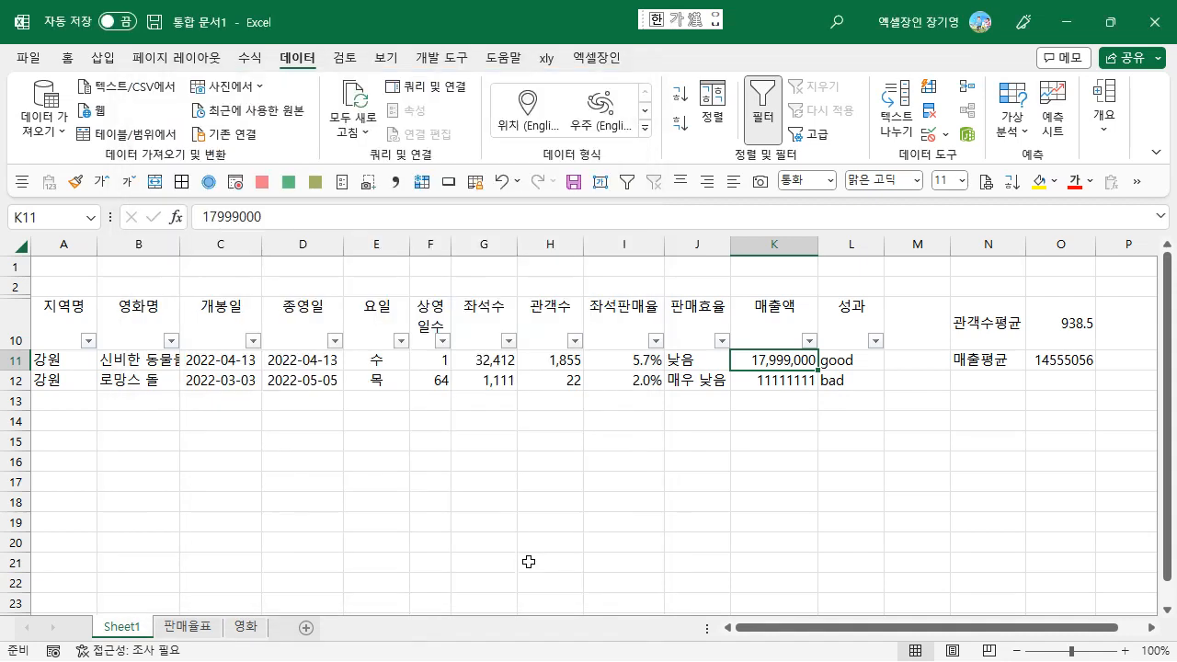
left_click(791, 242)
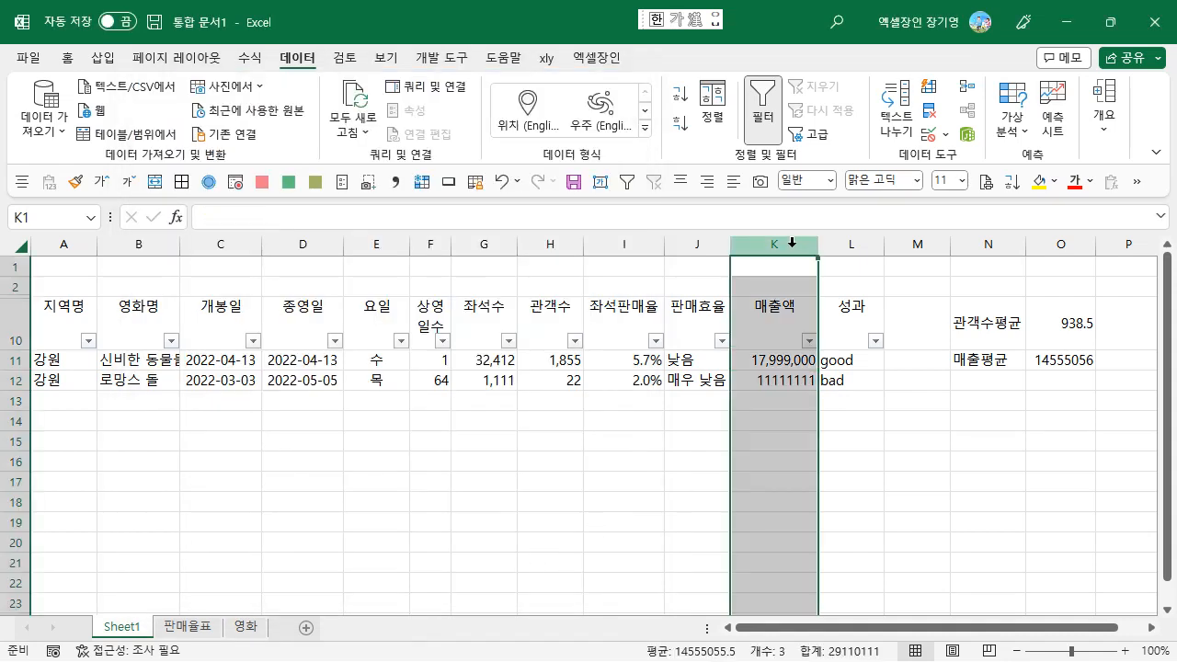
key("F4")
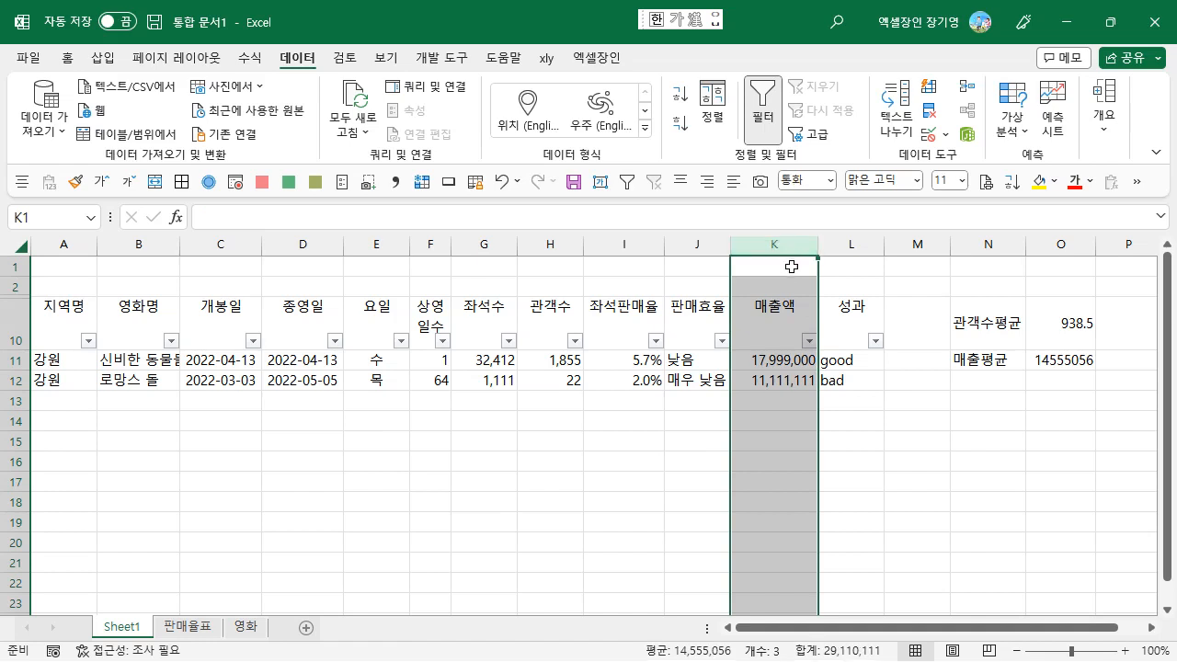
- Reset the empty cells K1:K2 above the 매출액 header to the 표준 cell style
left_click_drag(793, 269, 793, 310)
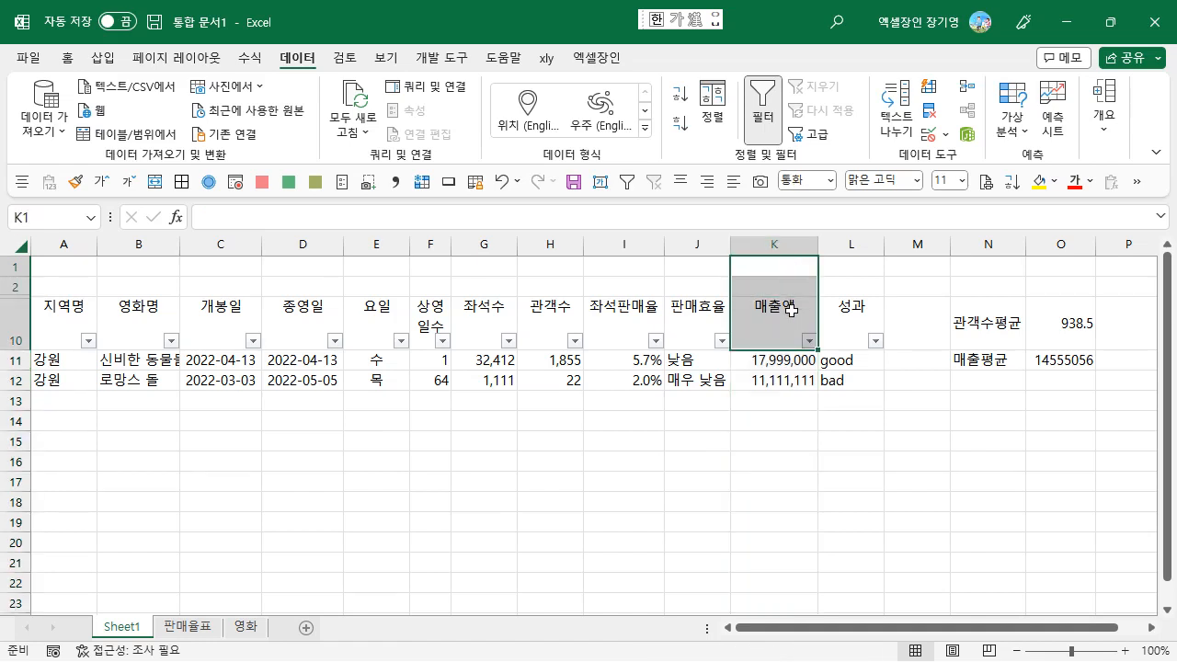
left_click(795, 266)
left_click_drag(796, 266, 791, 281)
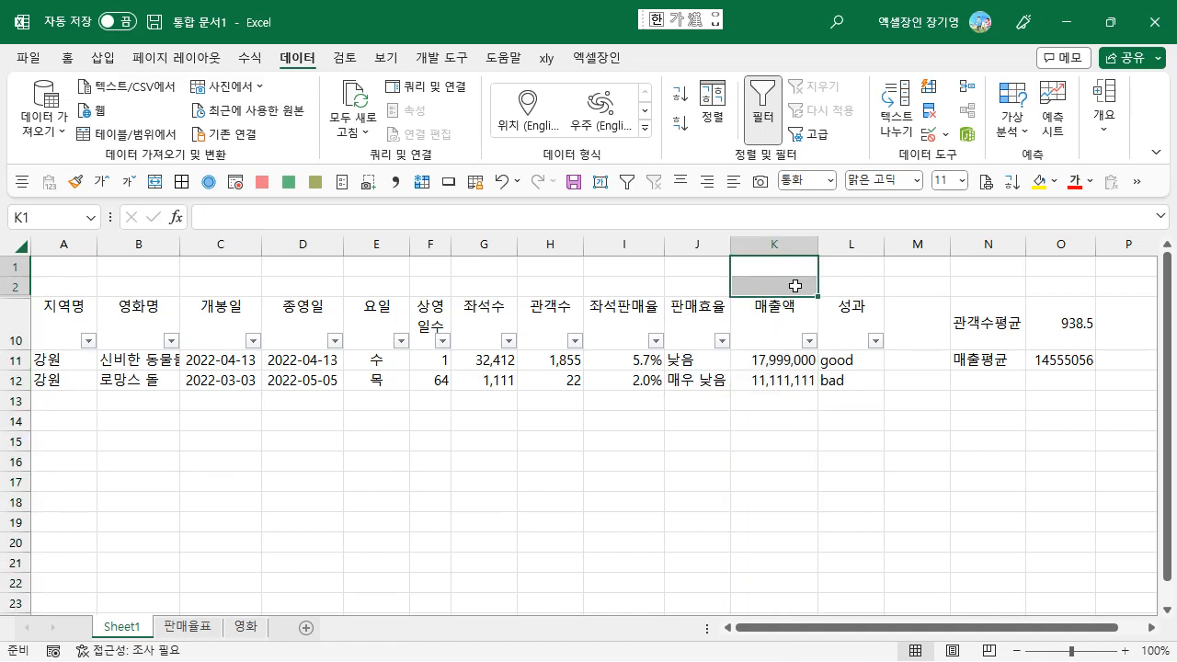
scroll(766, 150, "up", 4)
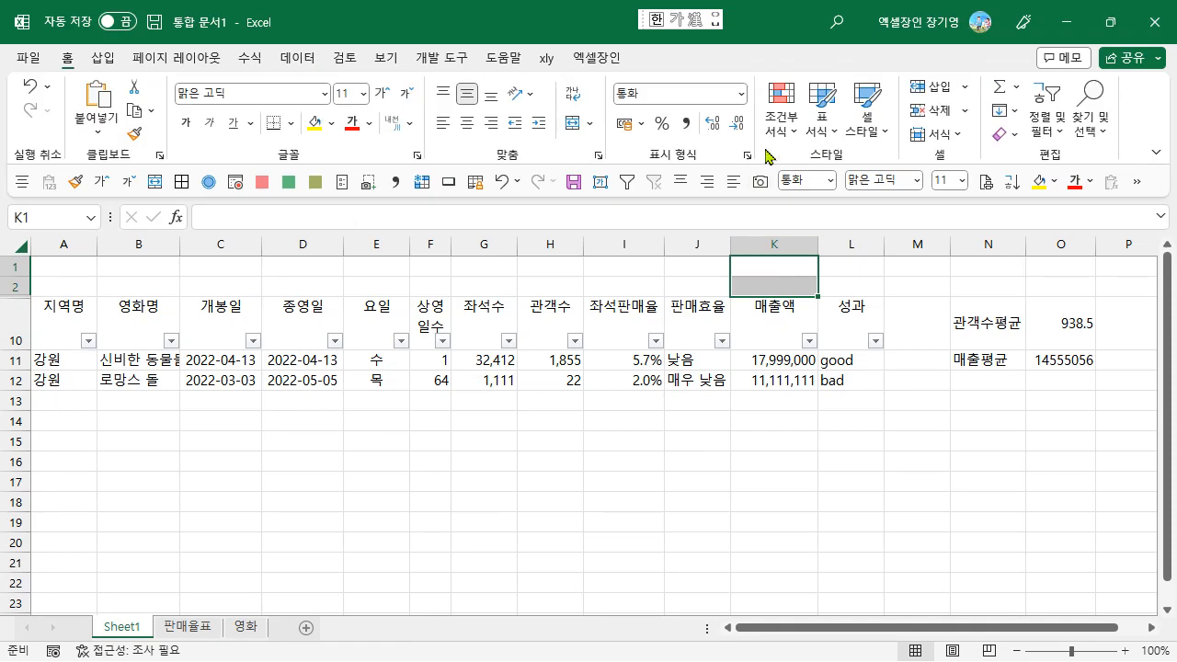
left_click(864, 131)
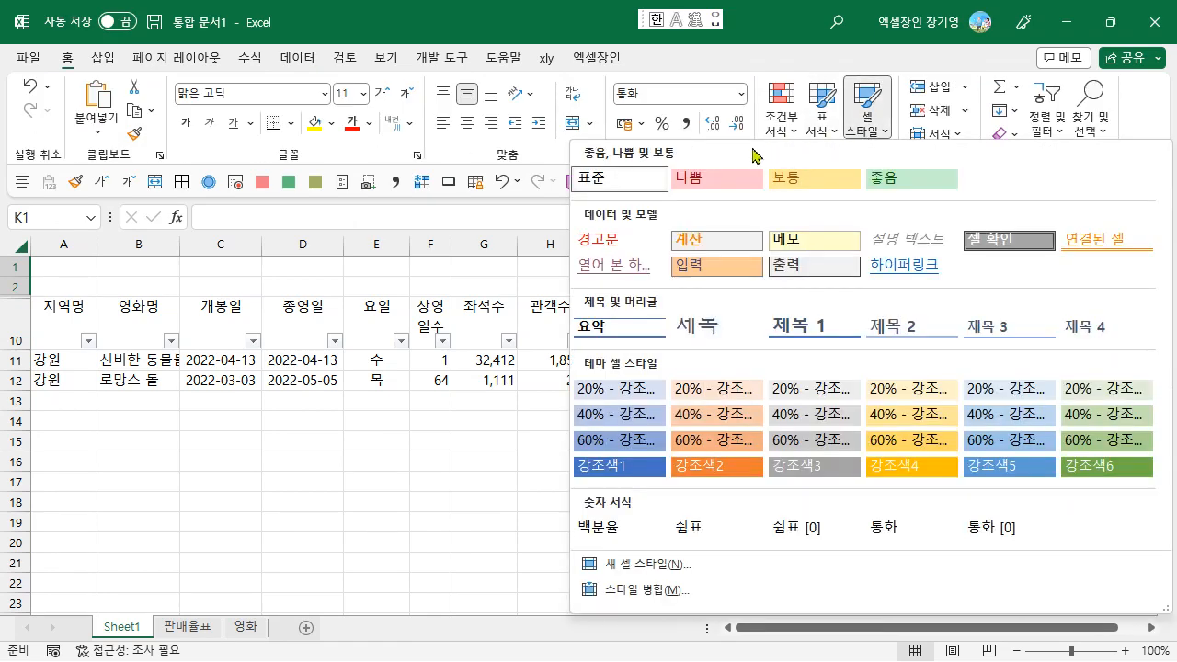
left_click(639, 188)
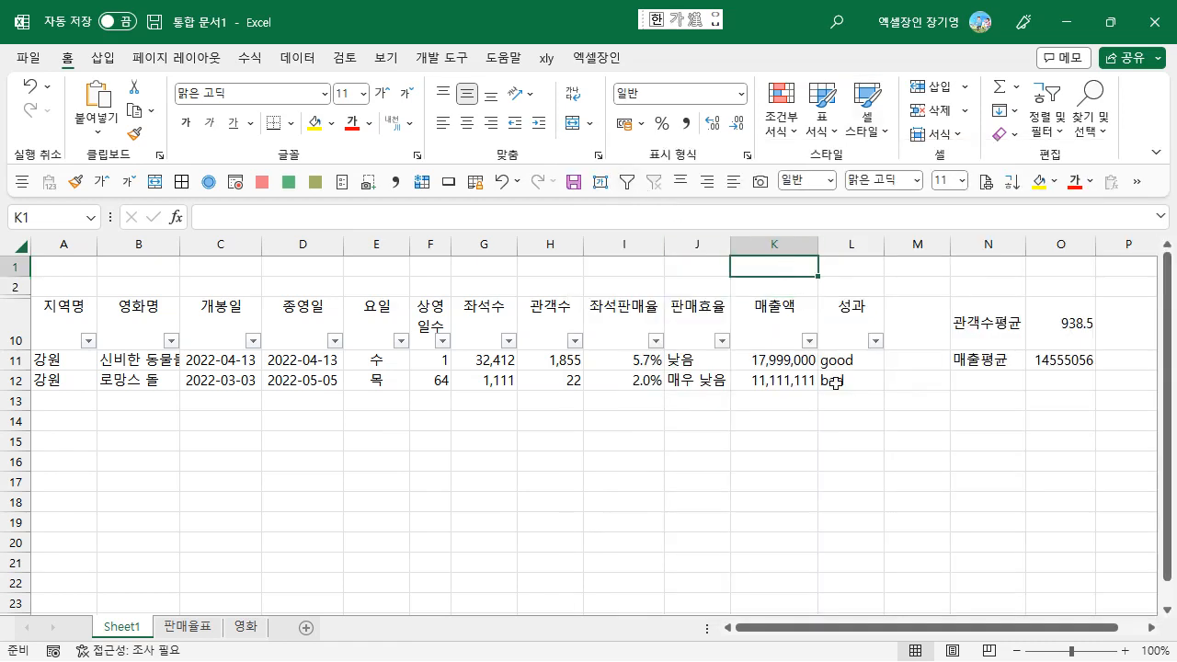
- Check the number formats of the cells above the data and set the 매출액 header K10 to 일반
key("Down")
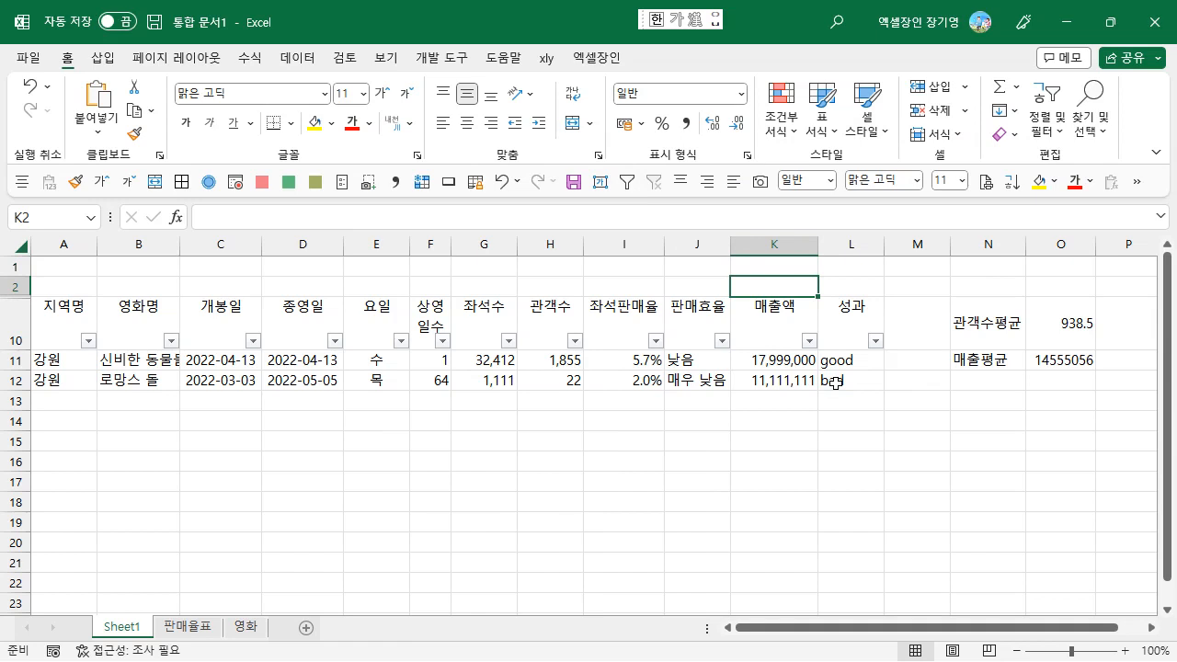
key("Down")
key("Up")
key("Up")
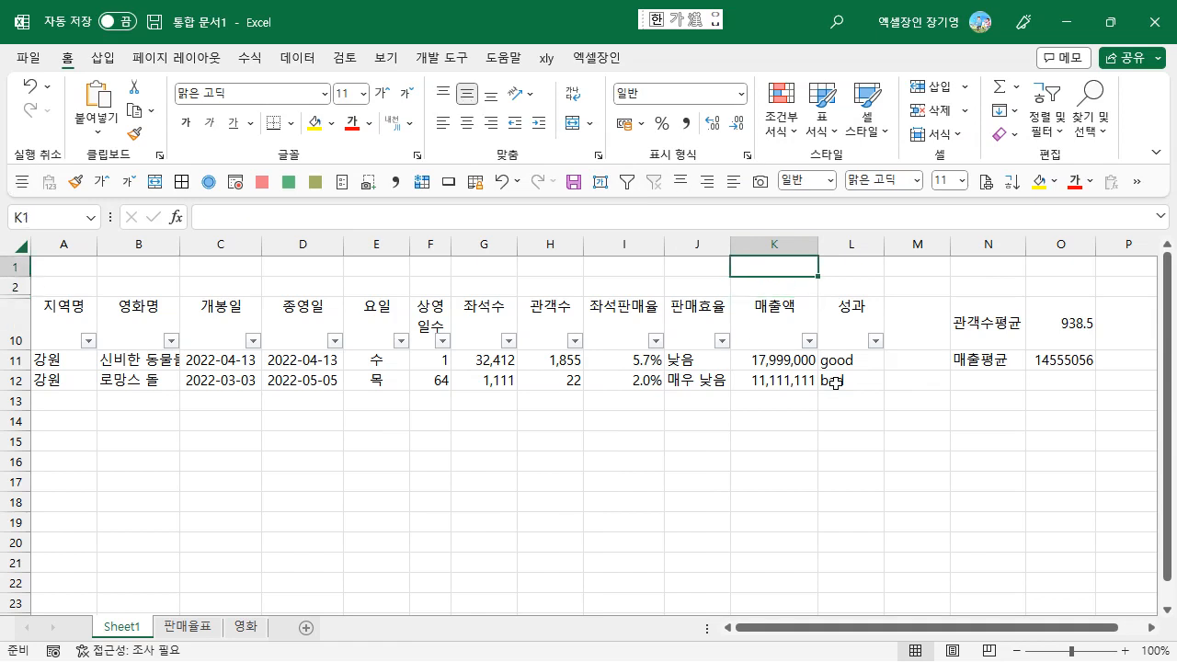
key("Down")
key("Down")
key("Right")
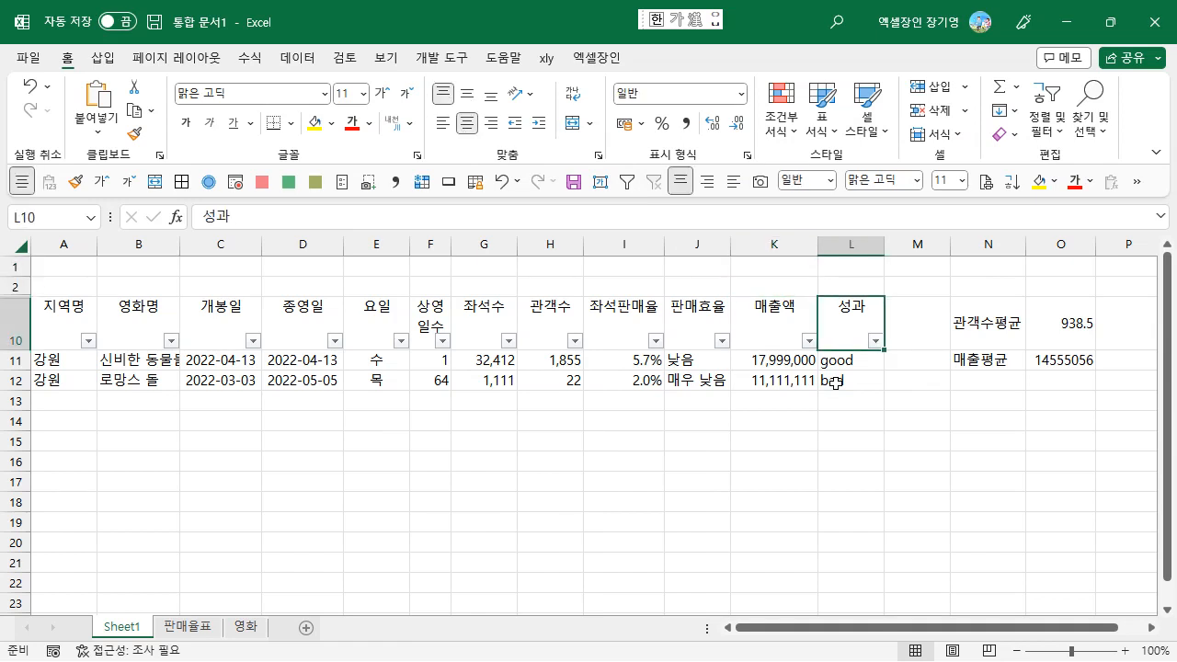
key("Left")
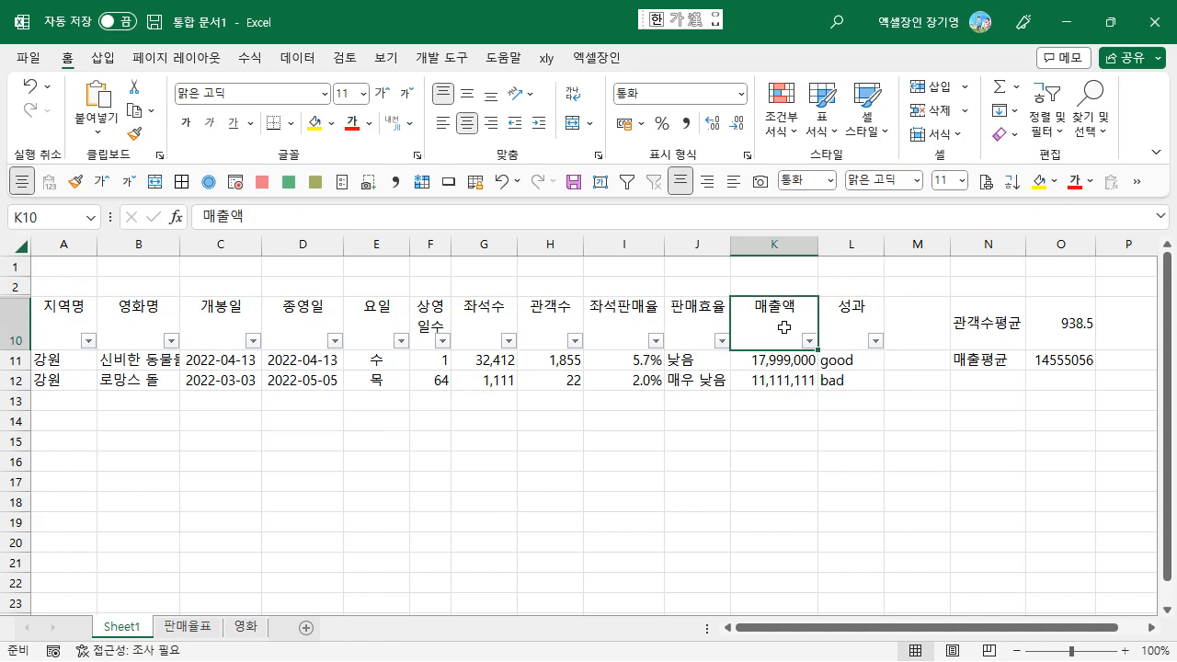
left_click(742, 97)
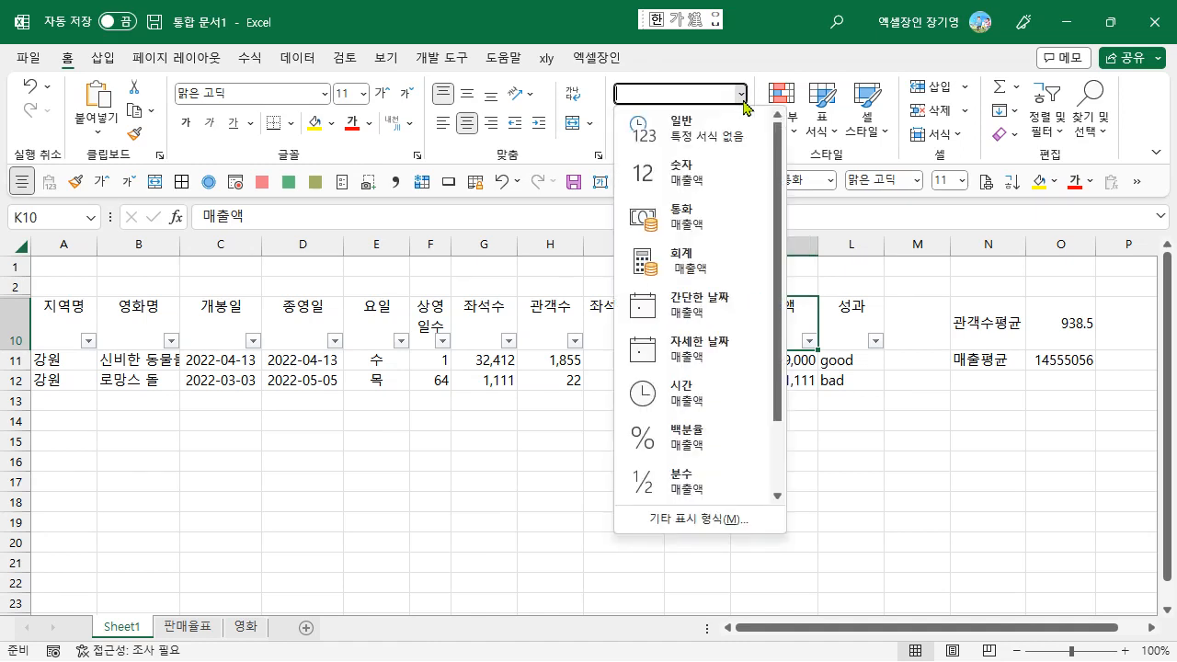
left_click(658, 133)
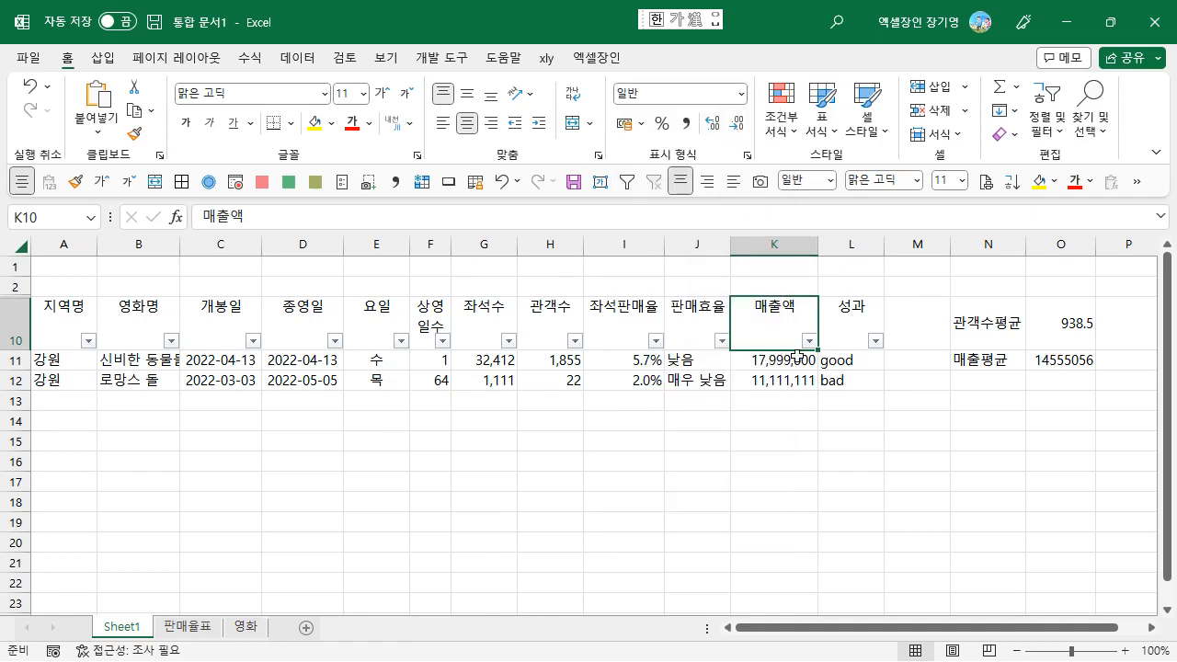
- Hide the gridlines on Sheet1
left_click(353, 333)
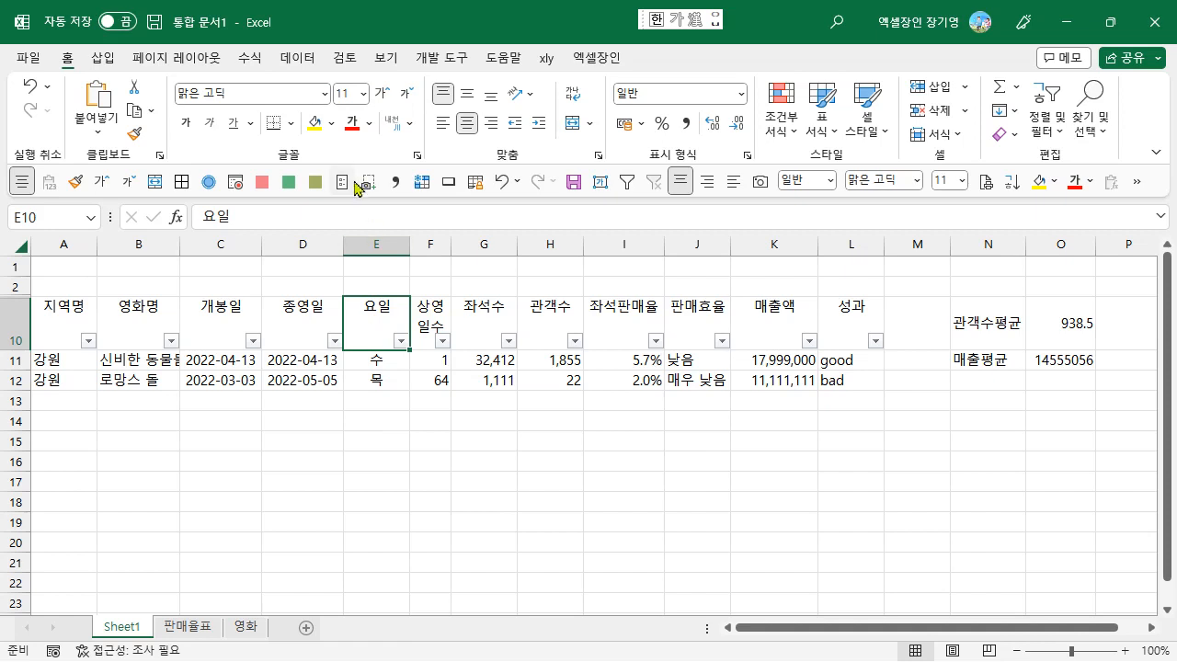
left_click(384, 57)
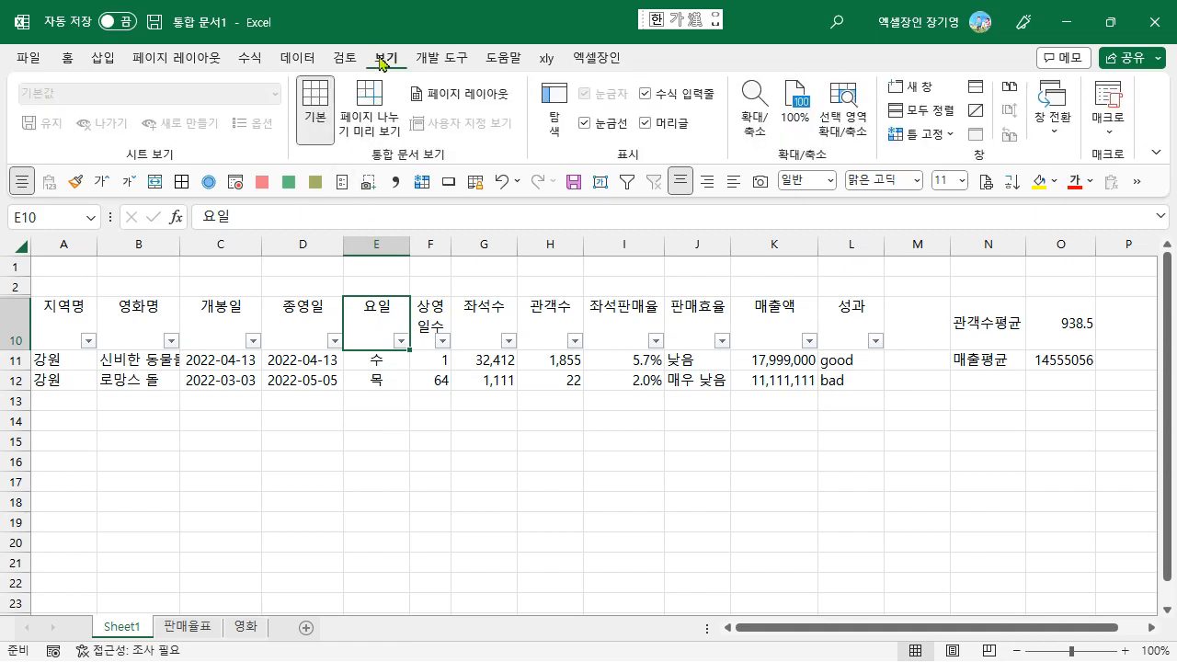
left_click(585, 123)
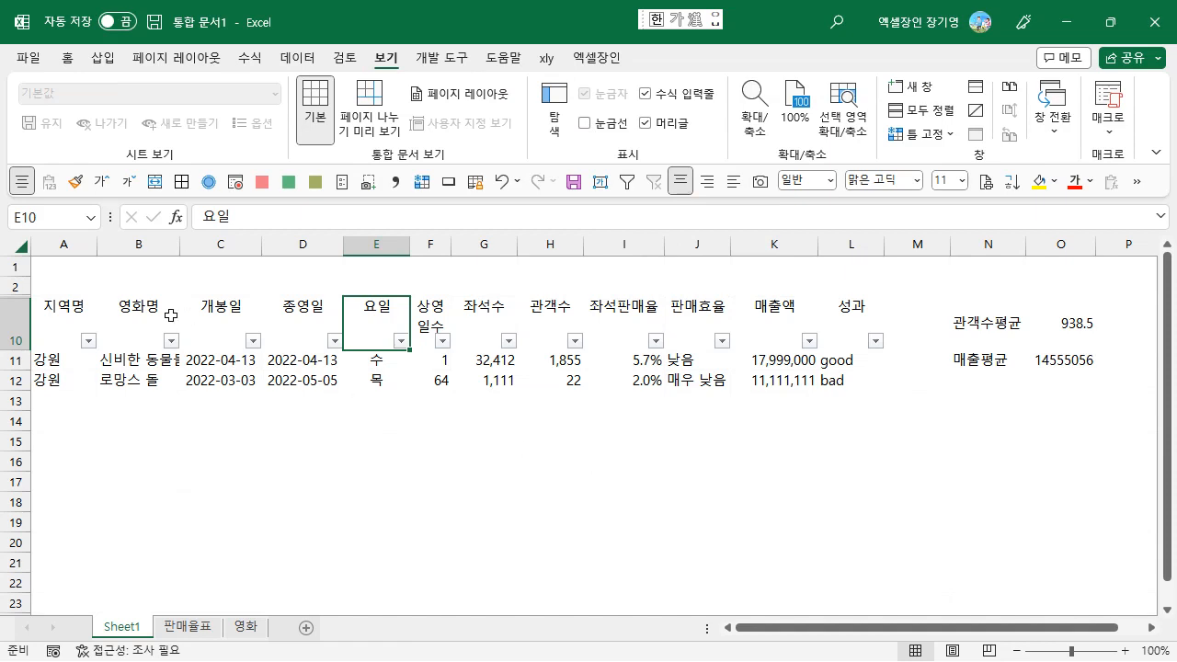
- Add thin grey outline and inside borders to all of columns A through L
left_click_drag(59, 244, 854, 277)
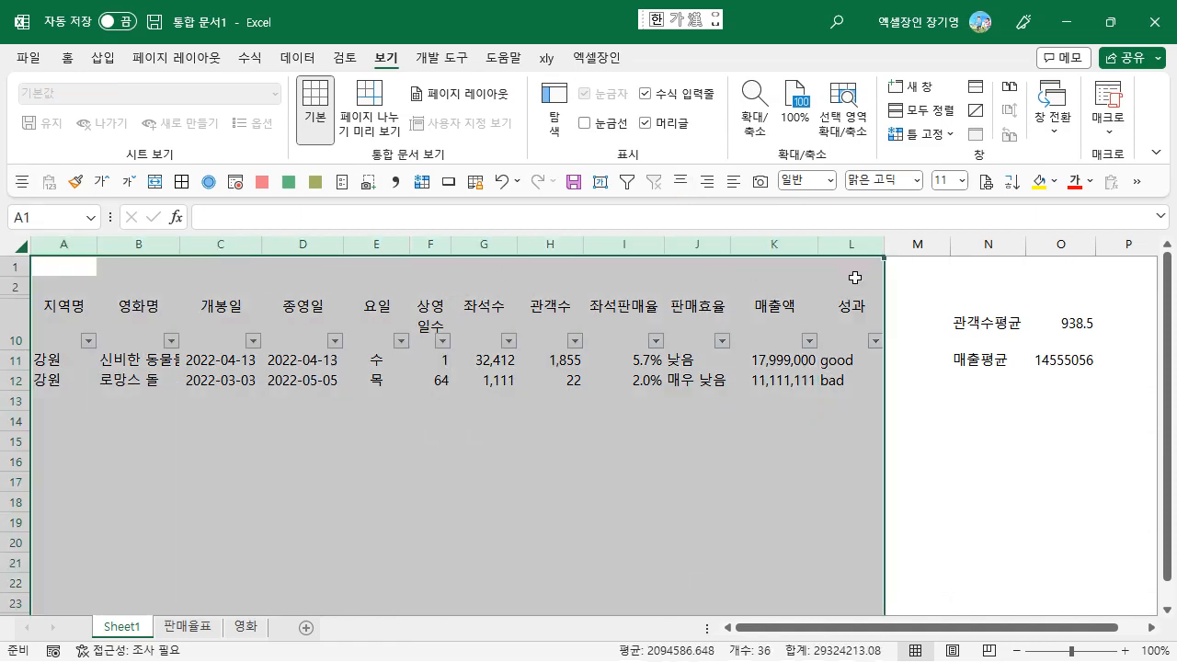
key("ctrl+1")
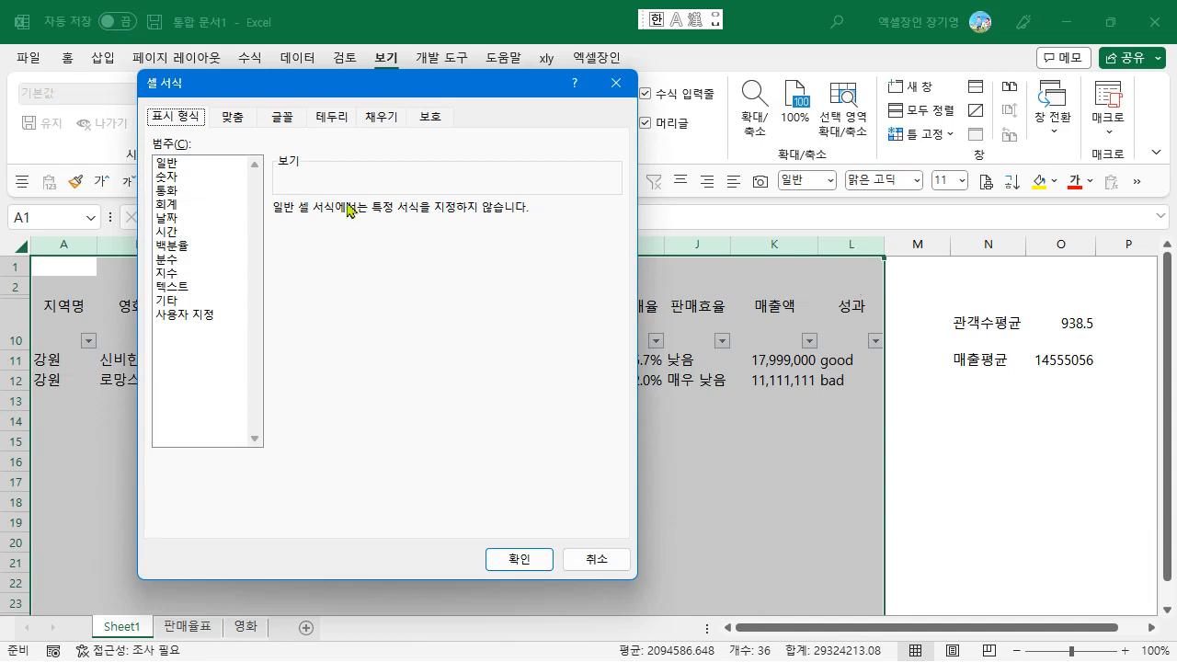
left_click(333, 116)
left_click(249, 339)
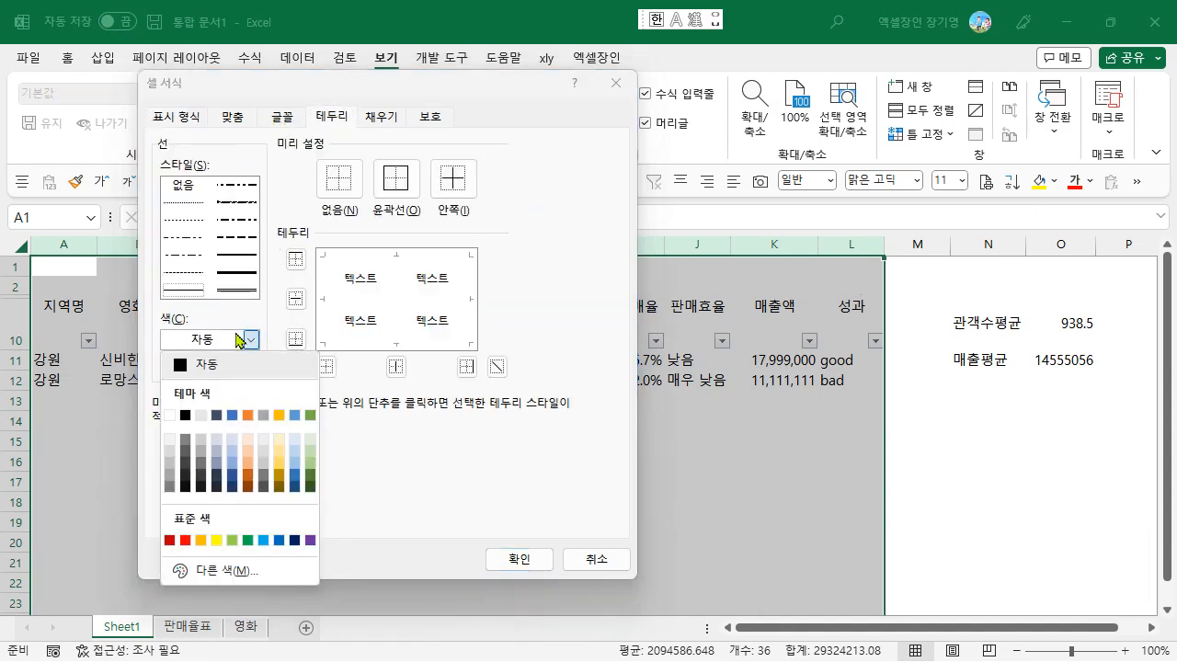
left_click(171, 476)
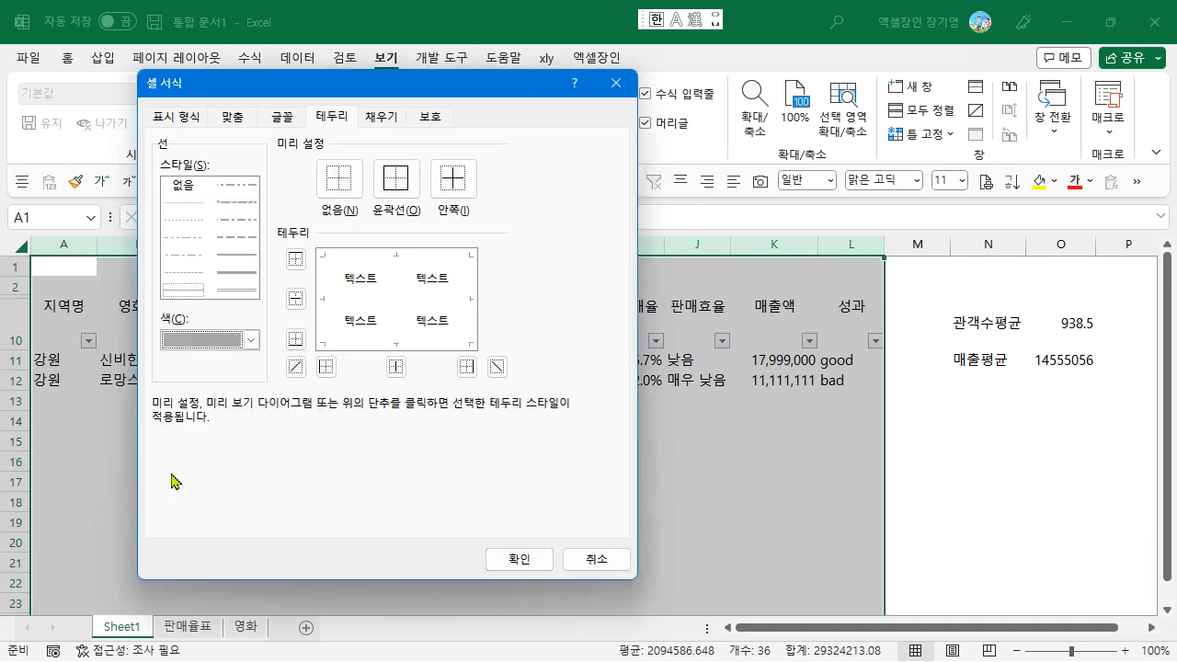
left_click(396, 179)
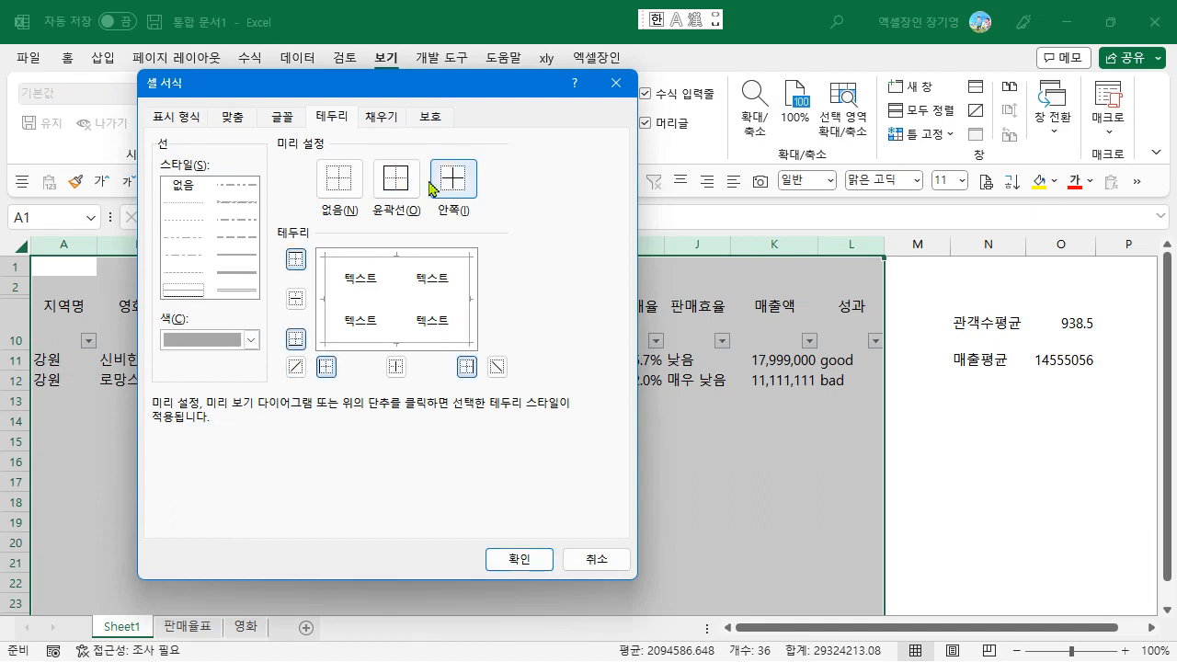
left_click(432, 188)
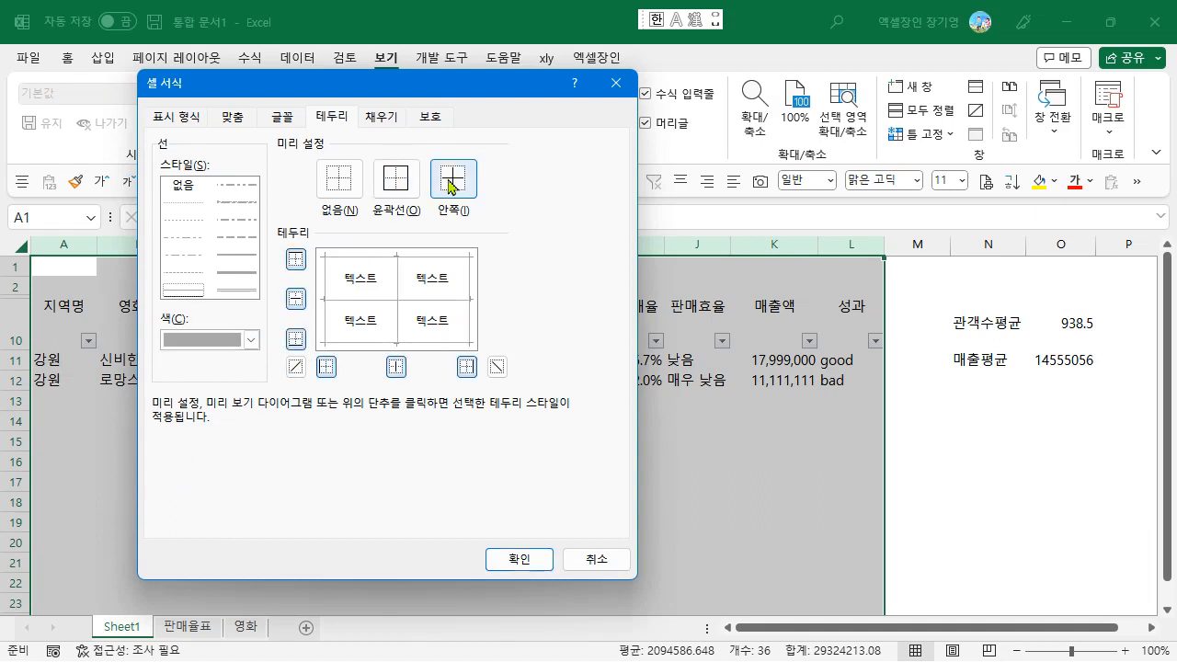
left_click(523, 558)
left_click(596, 427)
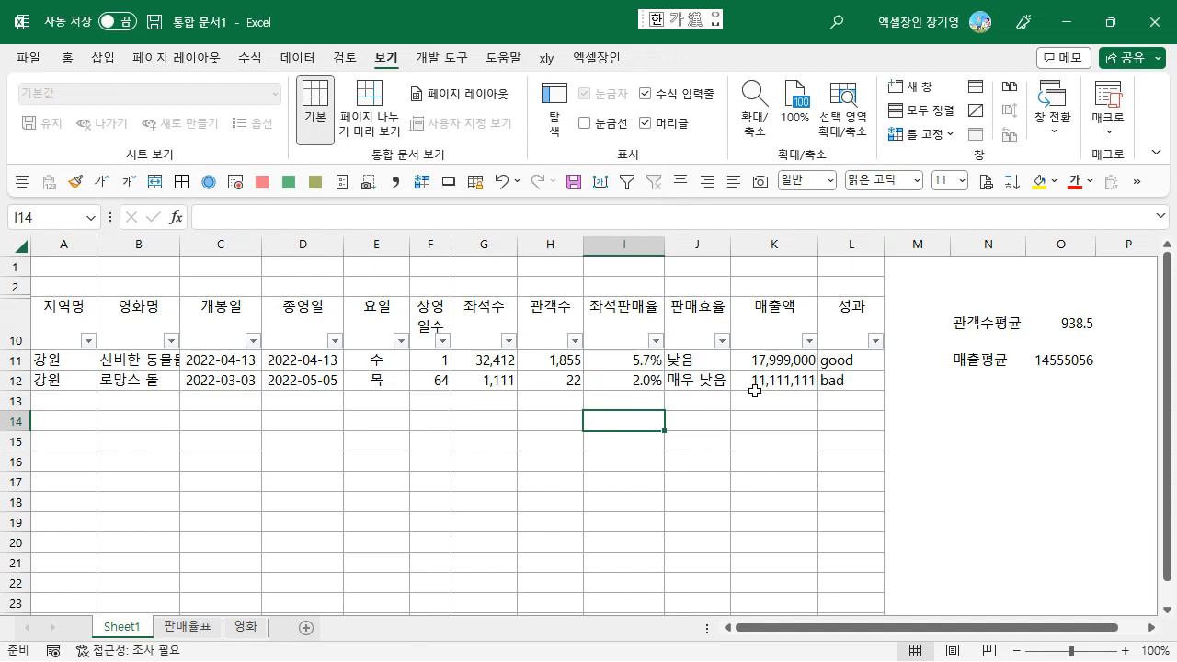
- Remove all borders from rows 1 and 2 across the full width of the sheet
left_click(20, 266)
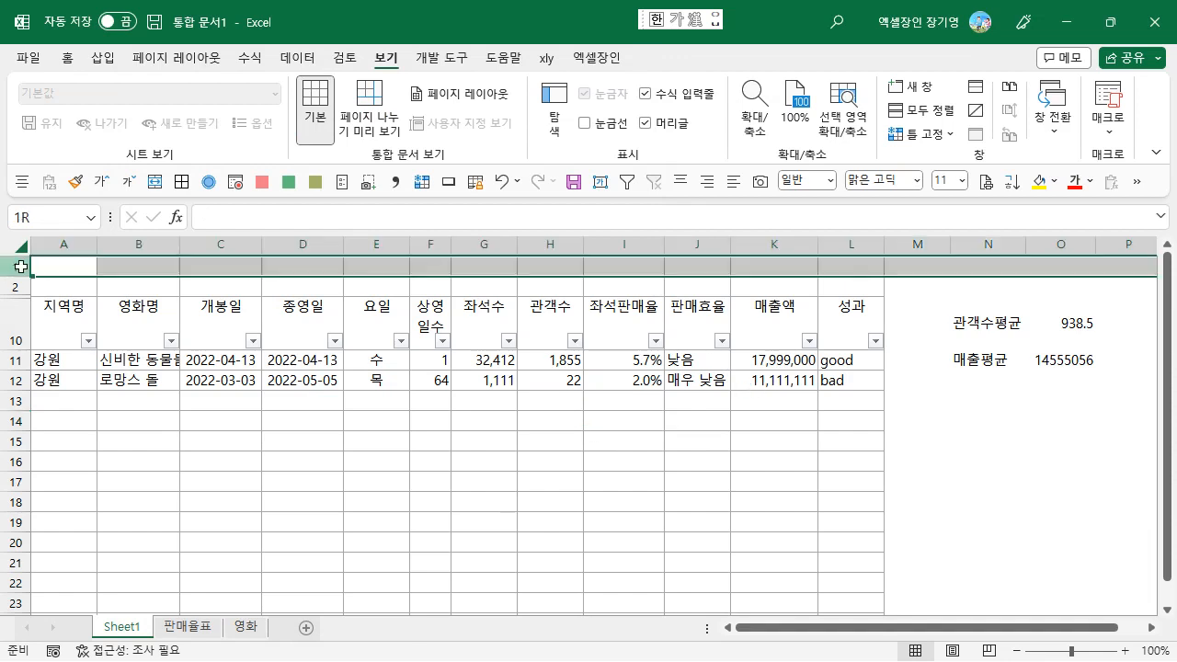
left_click_drag(21, 266, 21, 286)
key("ctrl+shift+Right")
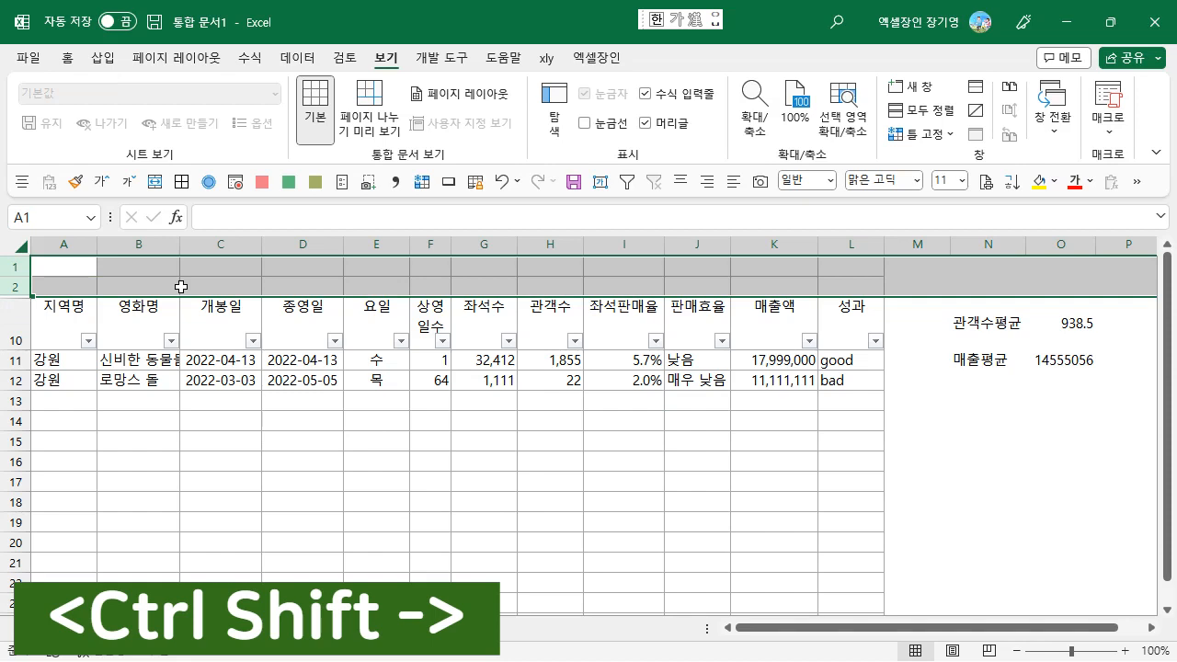
right_click(335, 280)
left_click(506, 251)
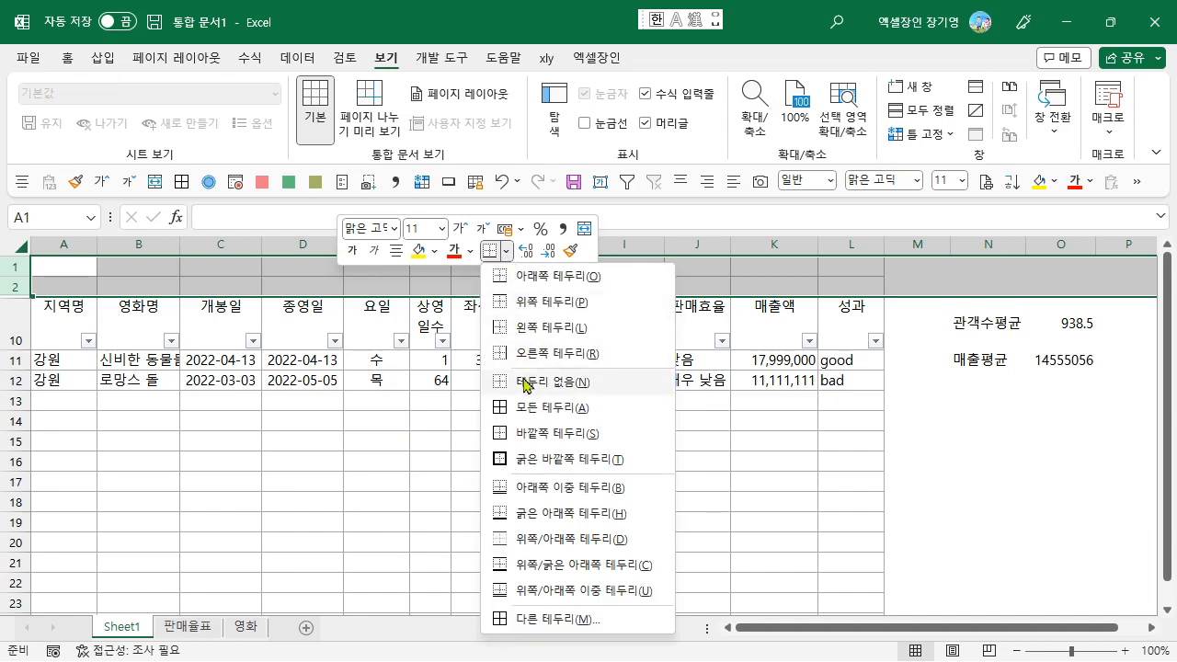
left_click(527, 382)
left_click(427, 462)
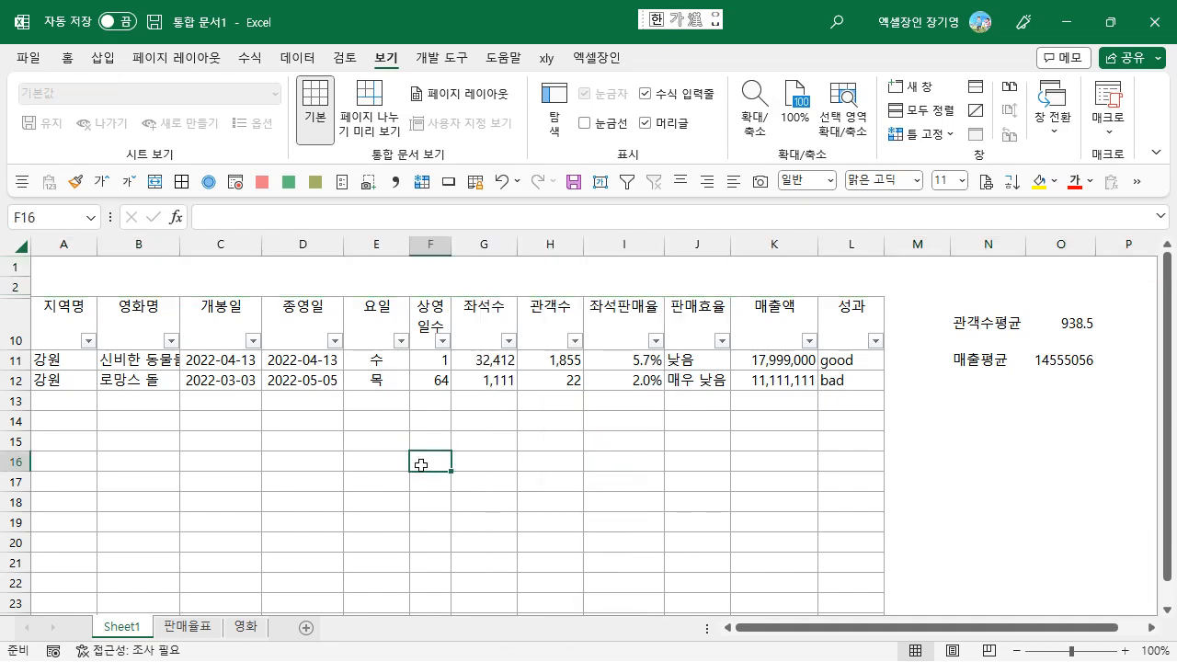
- Hide every column from N through the last column XFD on Sheet1 and return to cell A1
left_click(1011, 422)
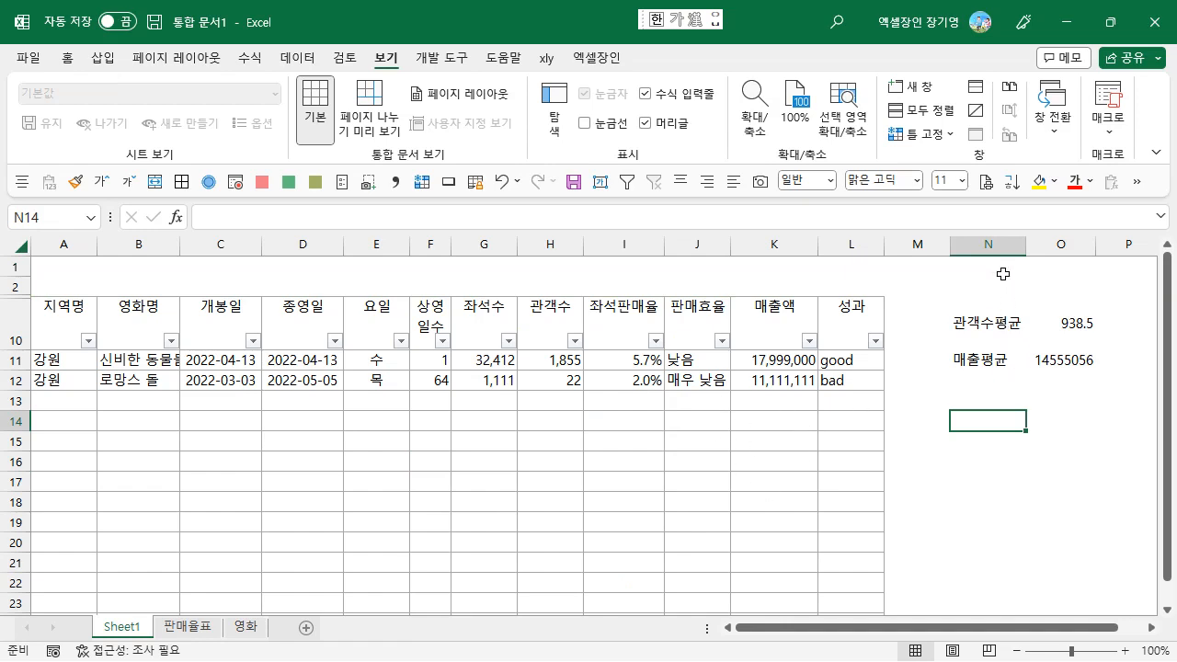
left_click(1000, 245)
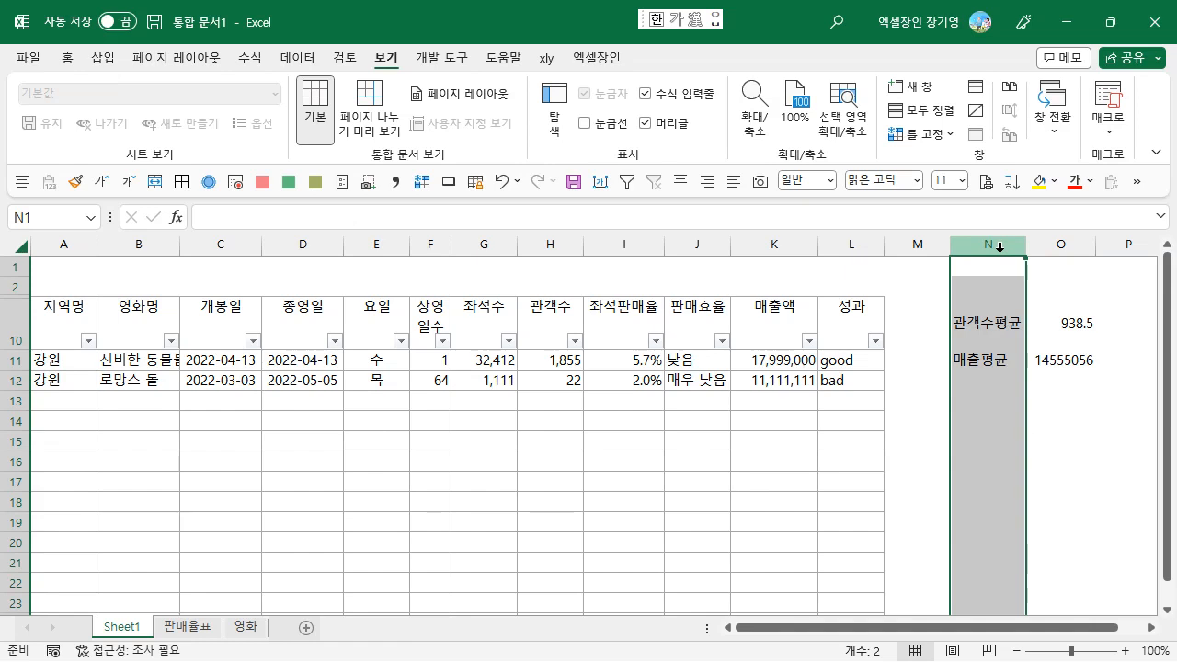
key("ctrl+shift+Right")
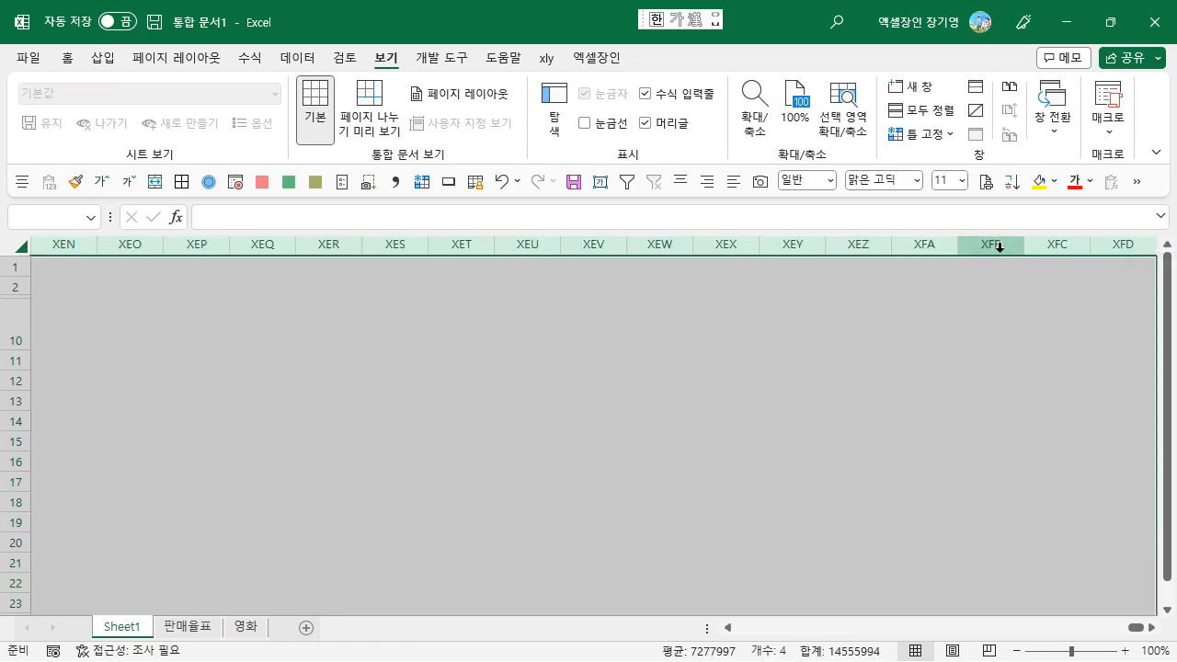
right_click(1000, 246)
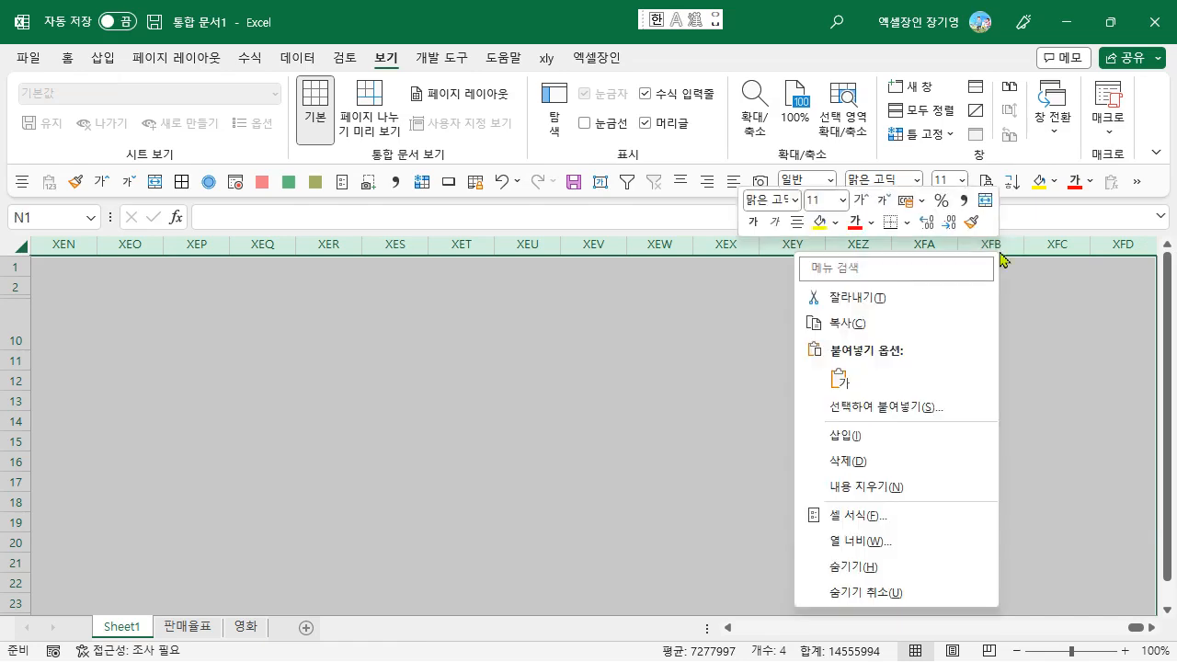
left_click(957, 570)
key("ctrl+Home")
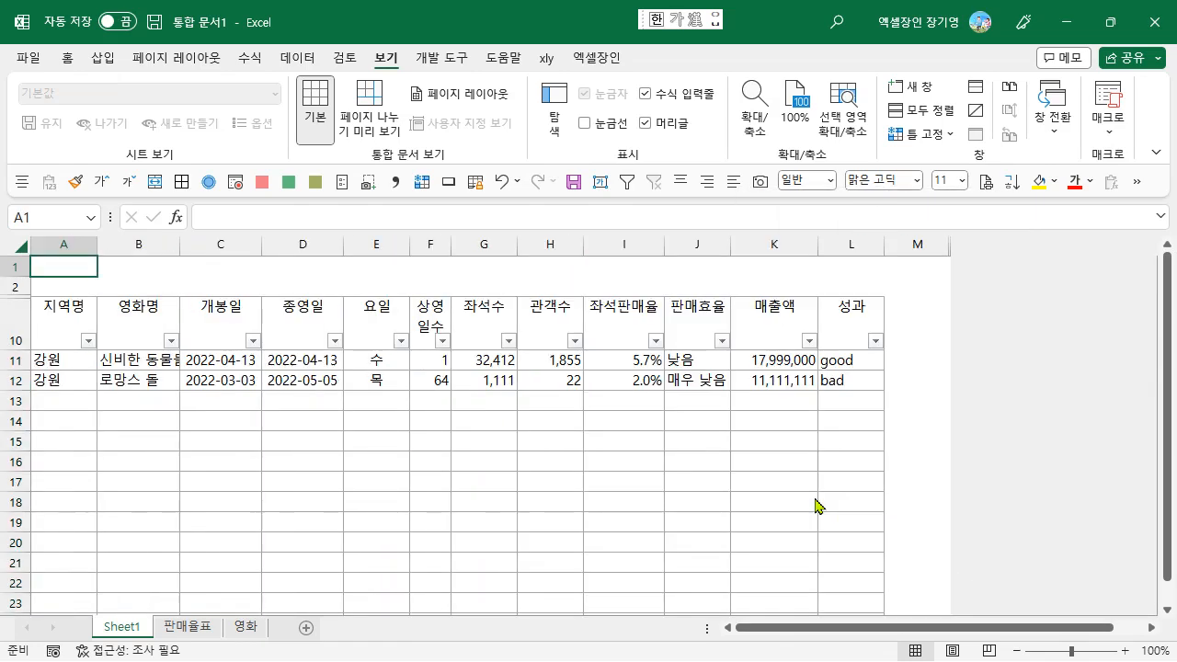
- Examine the layout of the bordered table across header row 10 and down the empty rows of column A
key("Down")
key("Down")
key("Right")
key("Right")
key("Right")
key("Right")
key("Right")
key("Right")
key("Right")
key("Right")
key("Right")
key("Right")
key("Right")
key("Right")
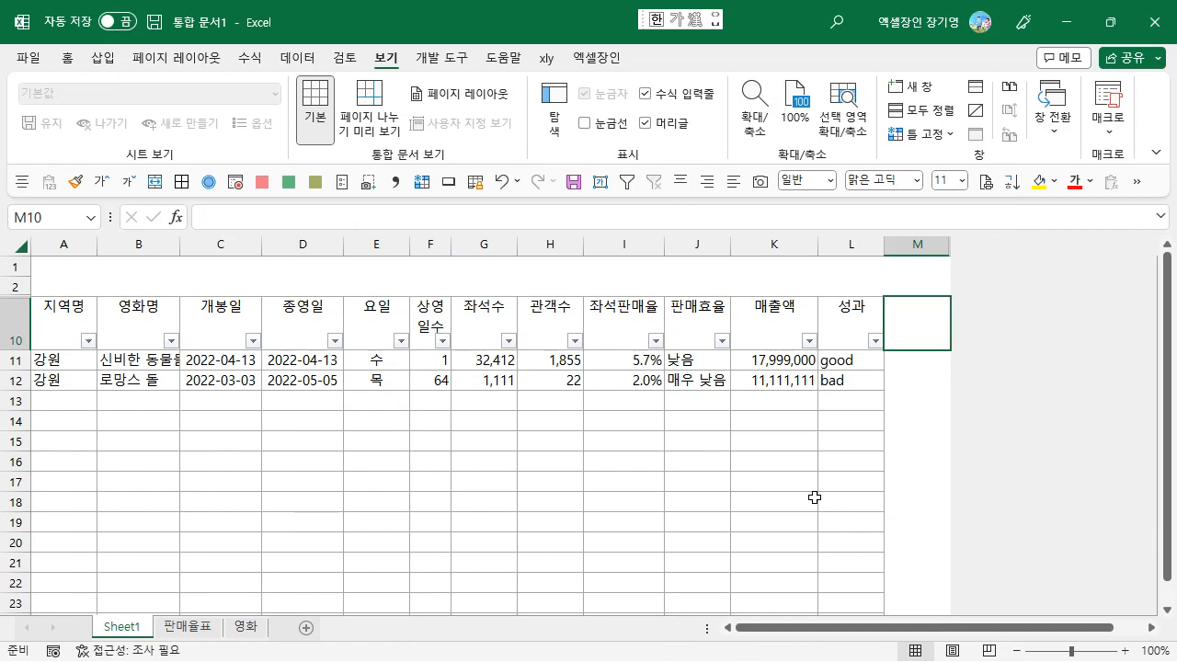
key("Left")
key("Left")
key("Left")
key("Left")
key("Left")
key("Left")
key("Left")
key("Left")
key("Left")
key("Left")
key("Left")
key("Left")
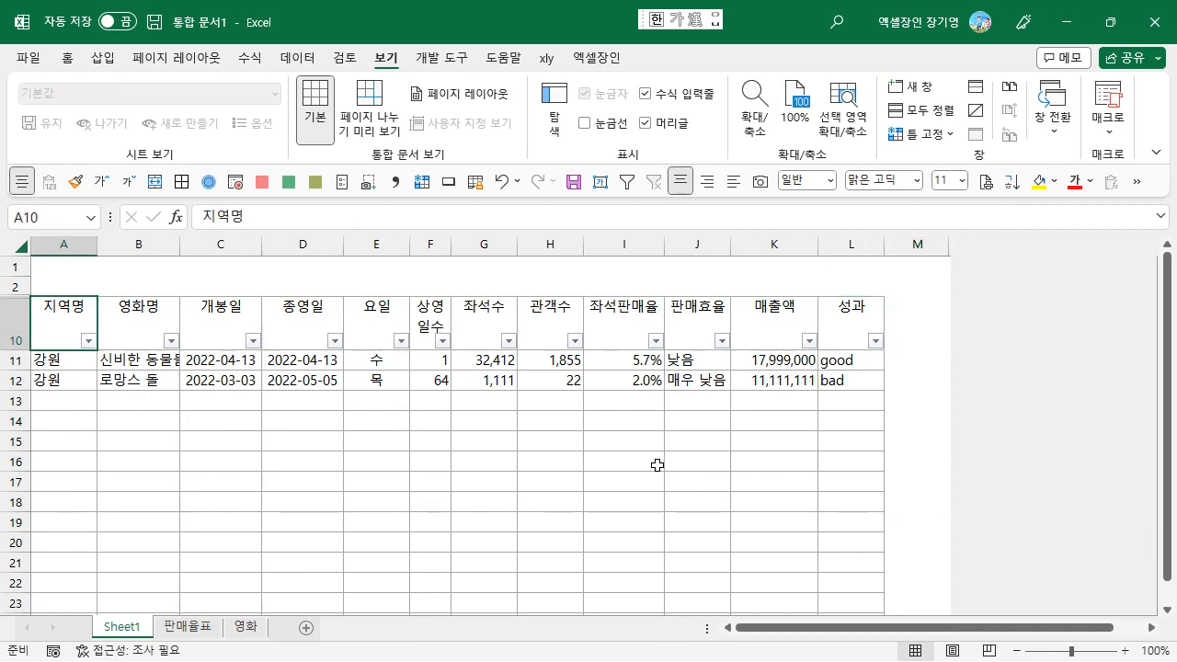
key("Down")
key("Down")
key("Down")
key("Down")
key("Down")
key("Down")
key("Down")
key("Down")
key("Down")
key("Down")
key("Down")
key("Down")
key("Down")
key("Down")
key("Down")
key("Down")
key("Down")
key("Down")
key("Down")
key("Down")
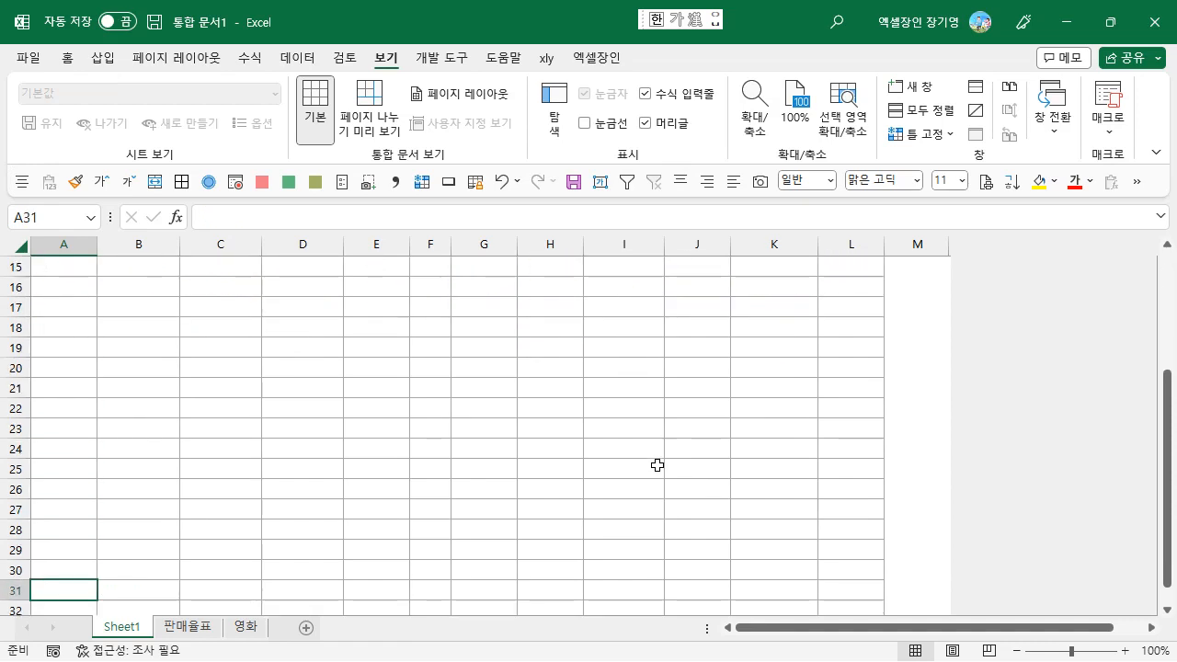
key("Up")
key("Up")
key("Up")
key("Up")
key("Up")
key("Up")
key("Up")
key("Up")
key("Up")
key("Up")
key("Up")
- Freeze panes at cell A11 so header row 10 and the rows above it stay fixed
key("Down")
key("Down")
key("Down")
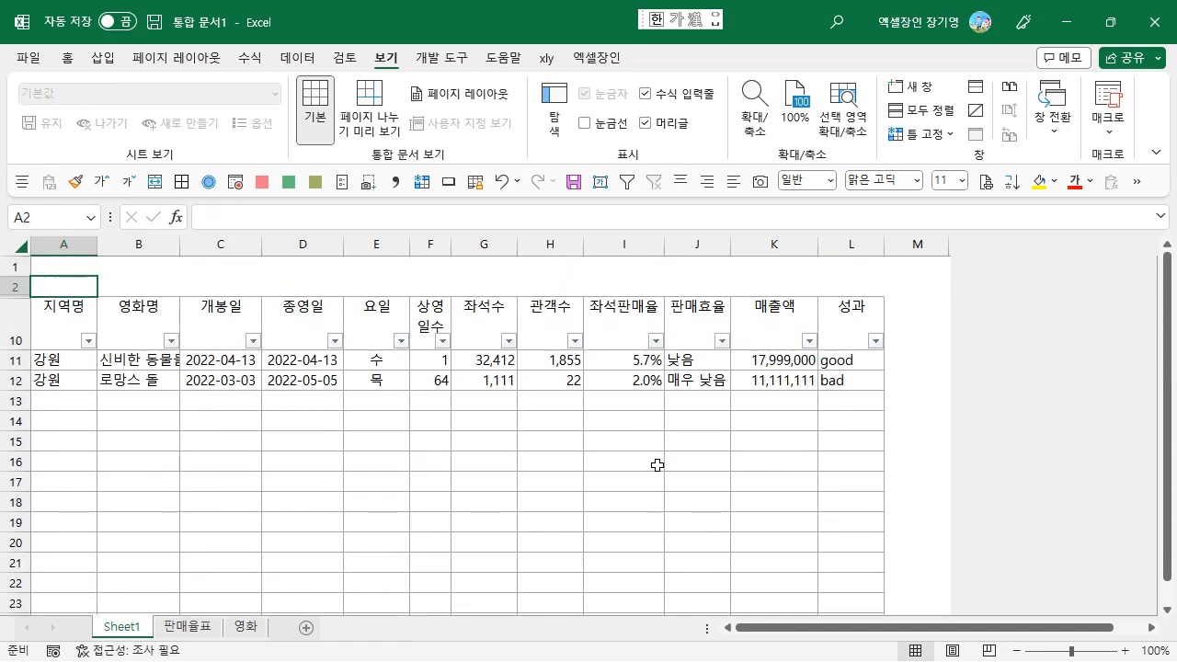
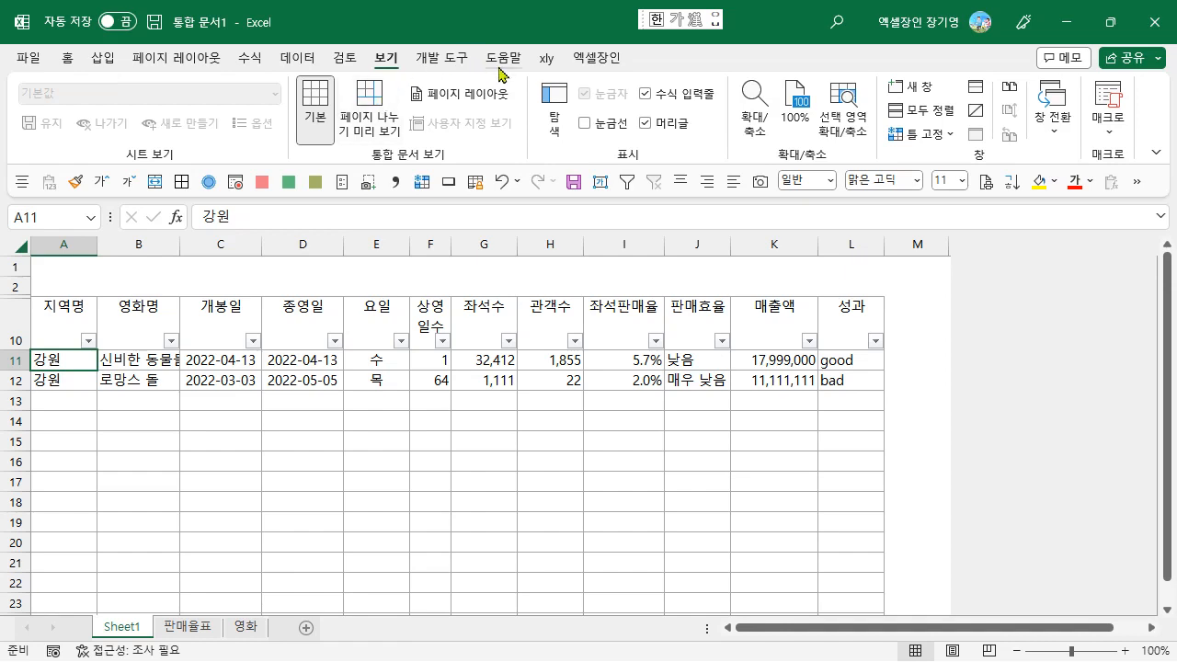
left_click(924, 134)
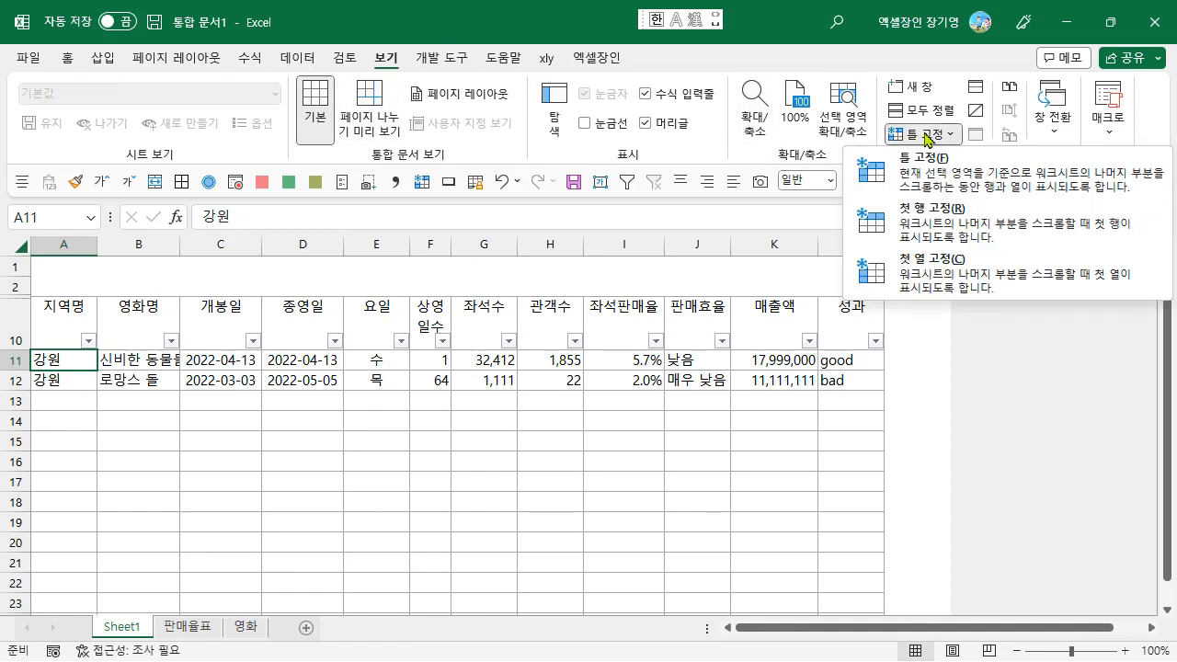
left_click(930, 179)
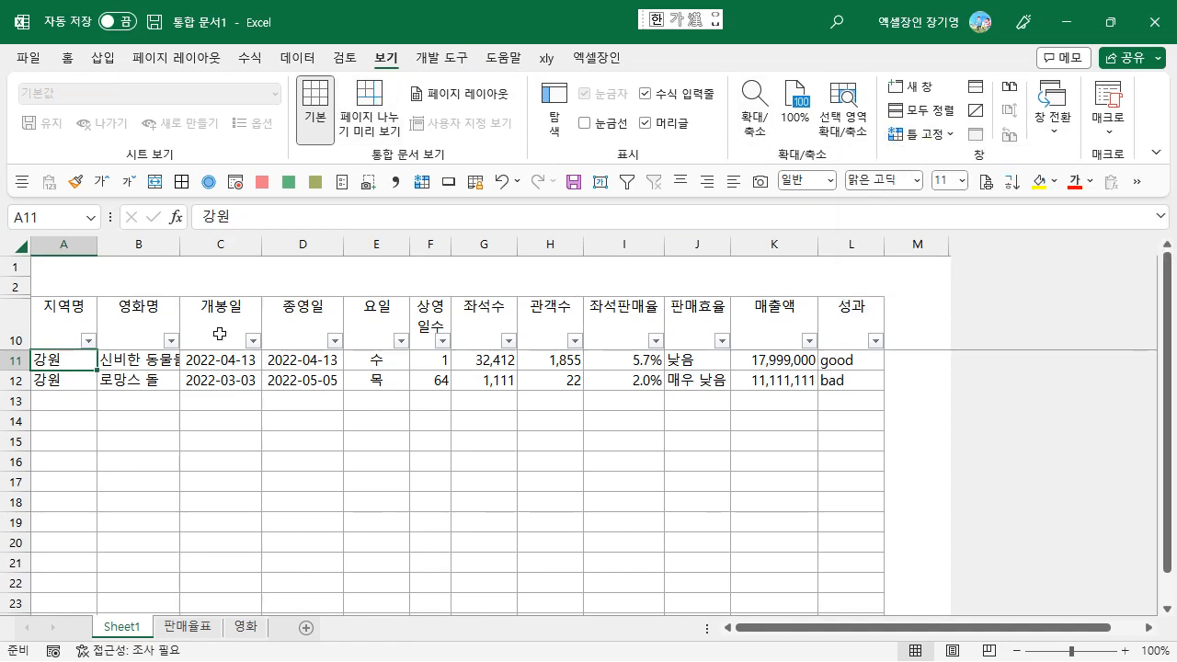
- Check the frozen header row while going far down the table and back, and view the available freeze pane options
left_click(237, 487)
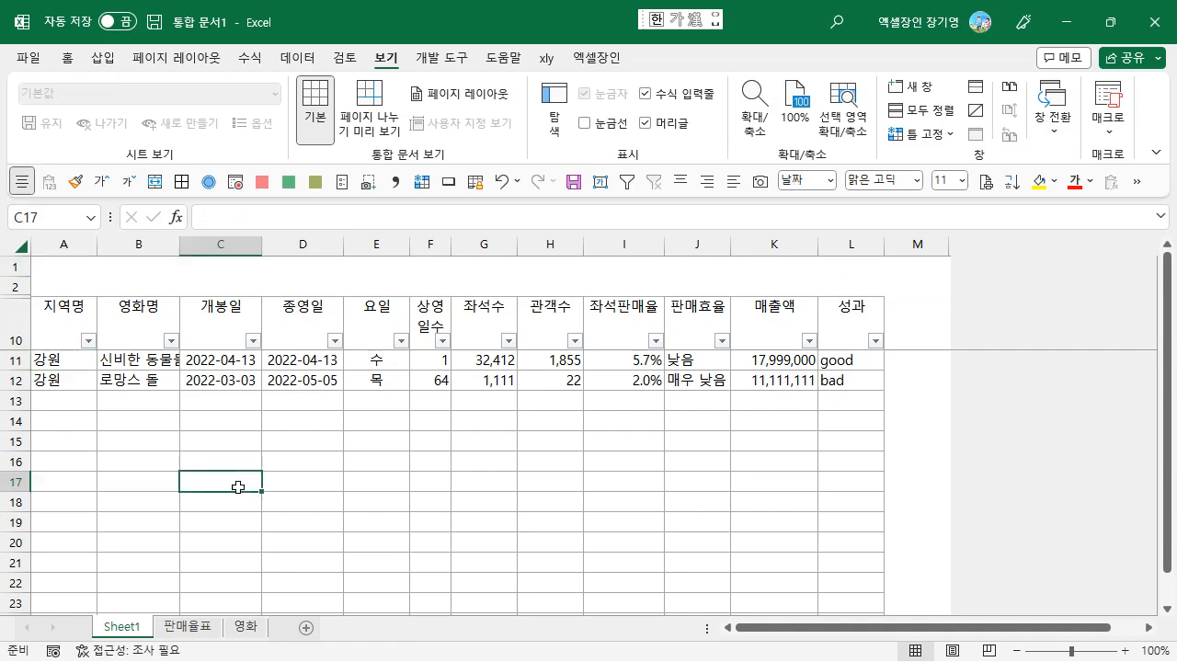
key("Down")
key("Down")
key("Down")
key("Down")
key("Down")
key("Down")
key("Down")
key("Down")
key("Down")
key("Down")
key("Down")
key("Down")
key("Down")
key("Down")
key("Down")
key("Down")
key("Down")
key("Down")
key("Down")
key("Down")
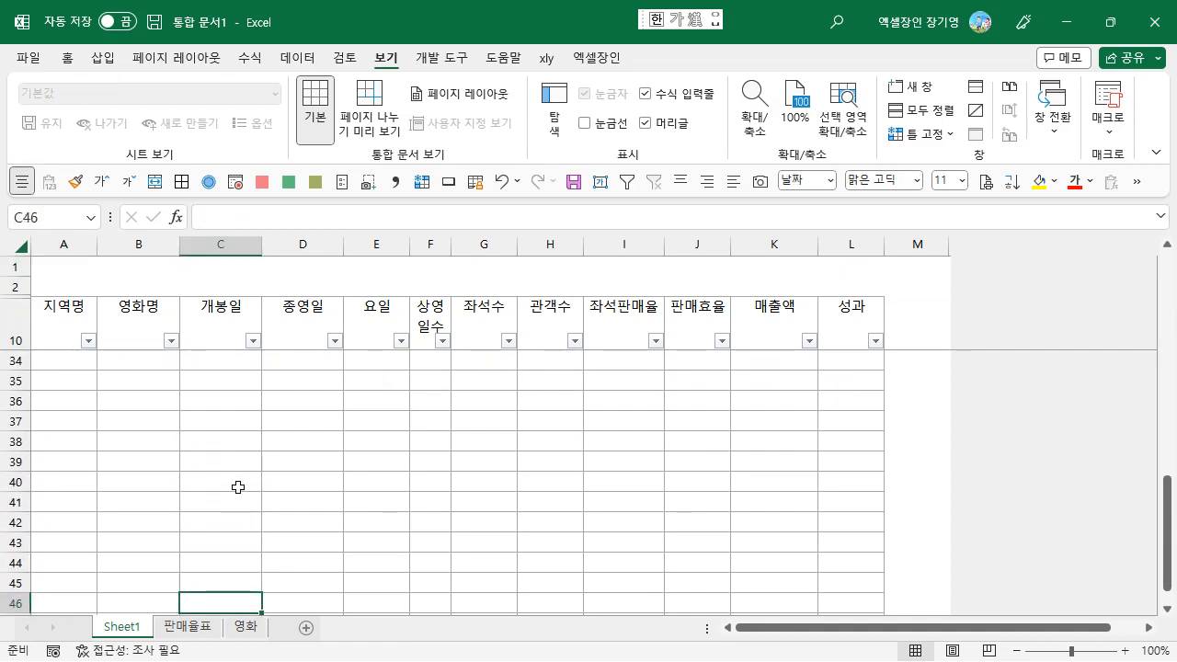
key("ctrl+Home")
key("Up")
key("Down")
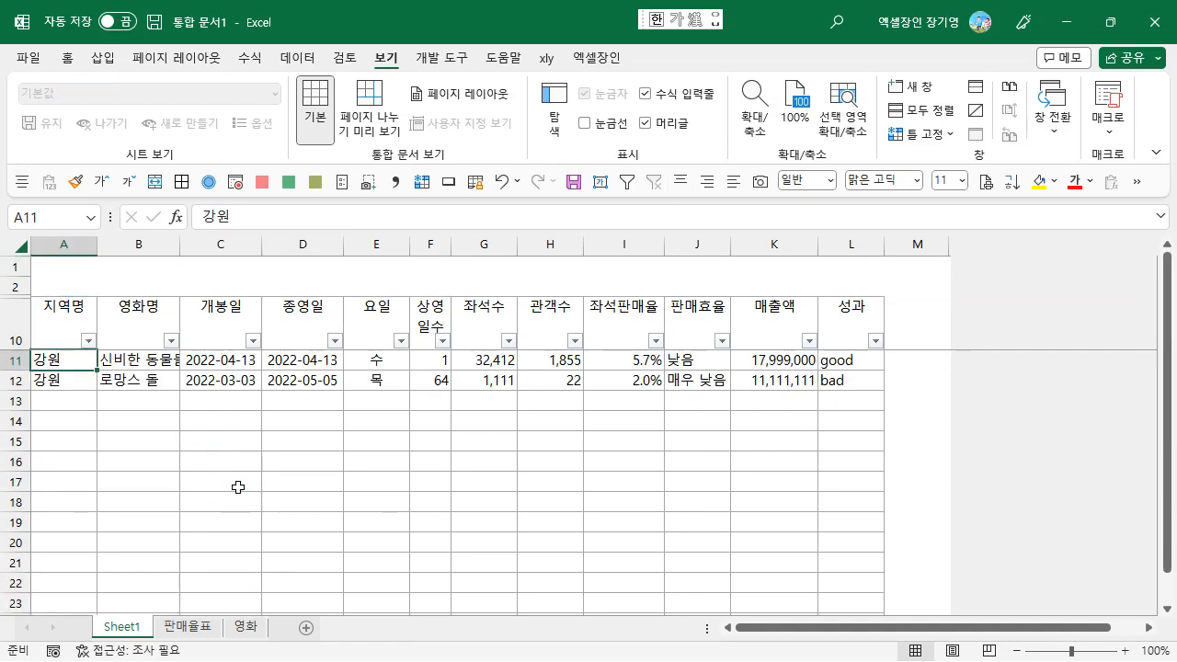
left_click(927, 135)
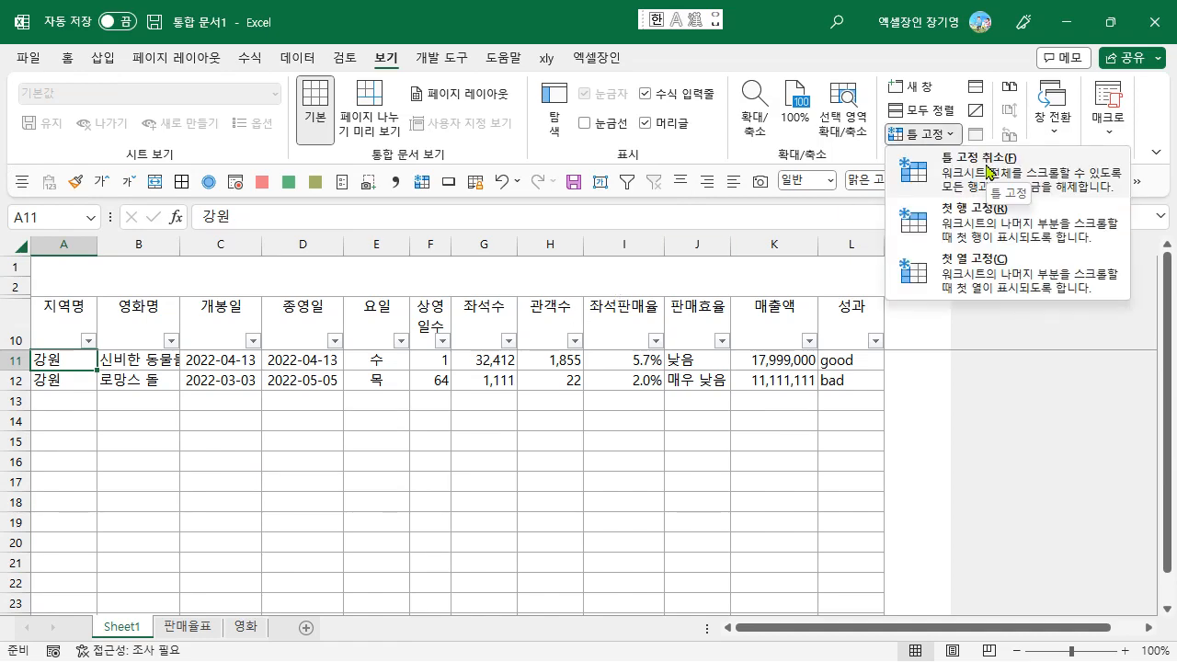
left_click(377, 382)
- Switch to the 극장영화1 workbook and copy the 지역, 영화명, 개봉일 and 종영일 data in A11:D1322 of Sheet1
key("alt+Tab")
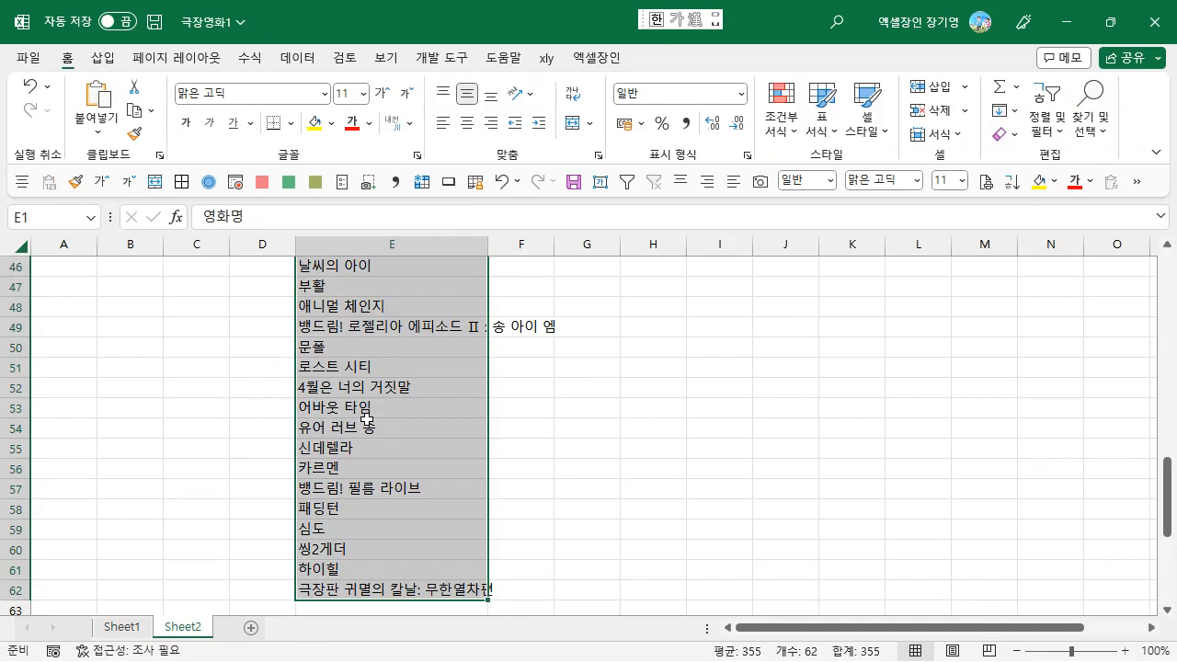
left_click(121, 629)
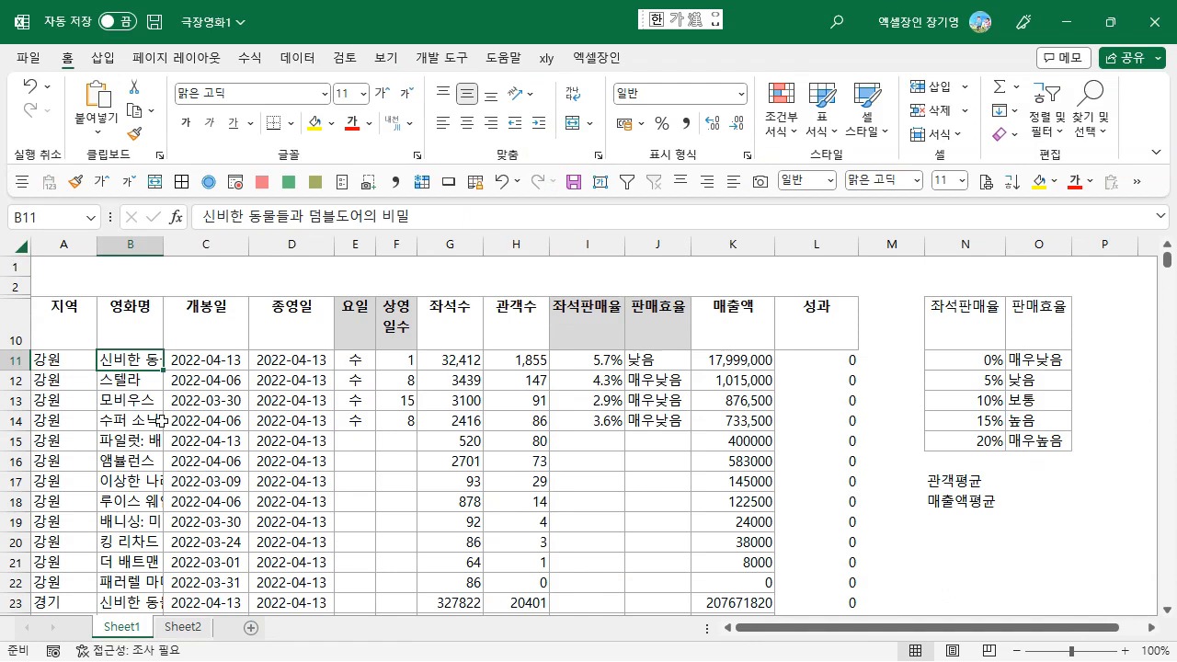
left_click(54, 359)
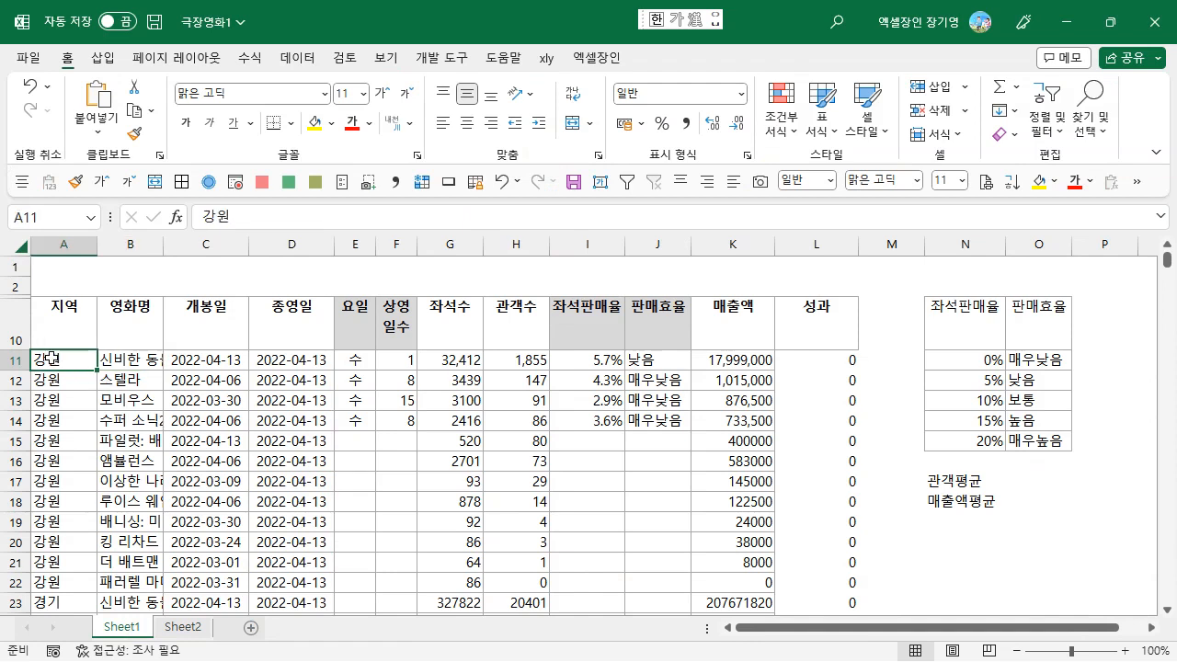
key("Right")
key("Right")
key("Right")
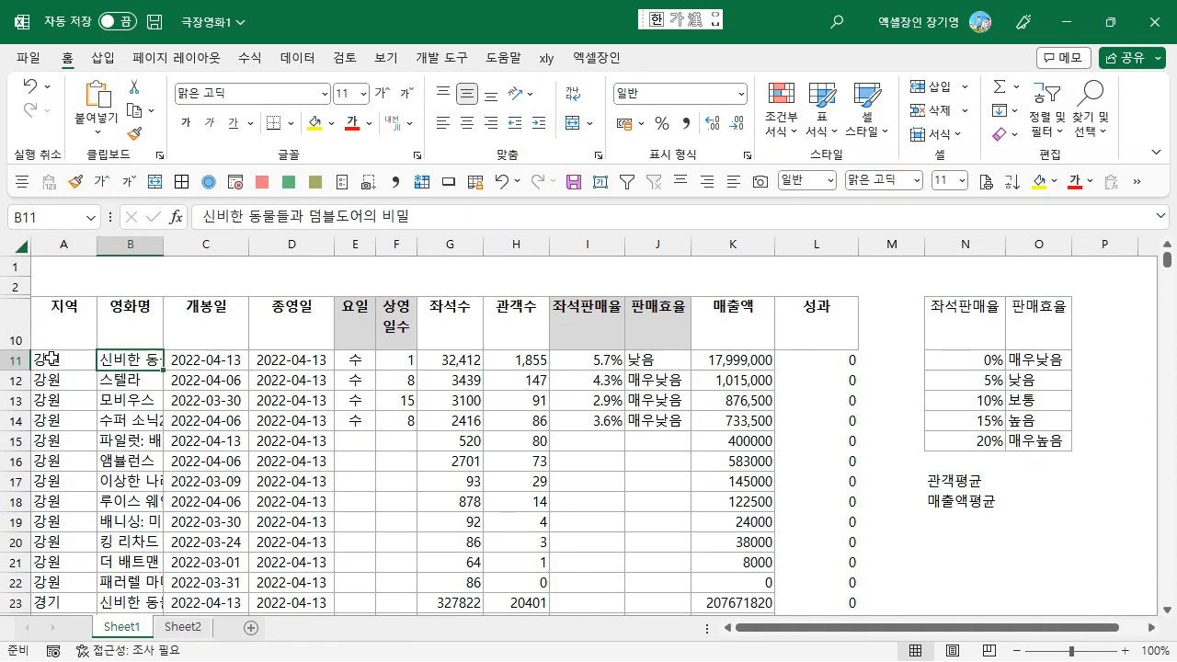
key("shift+Left")
key("shift+Left")
key("shift+Left")
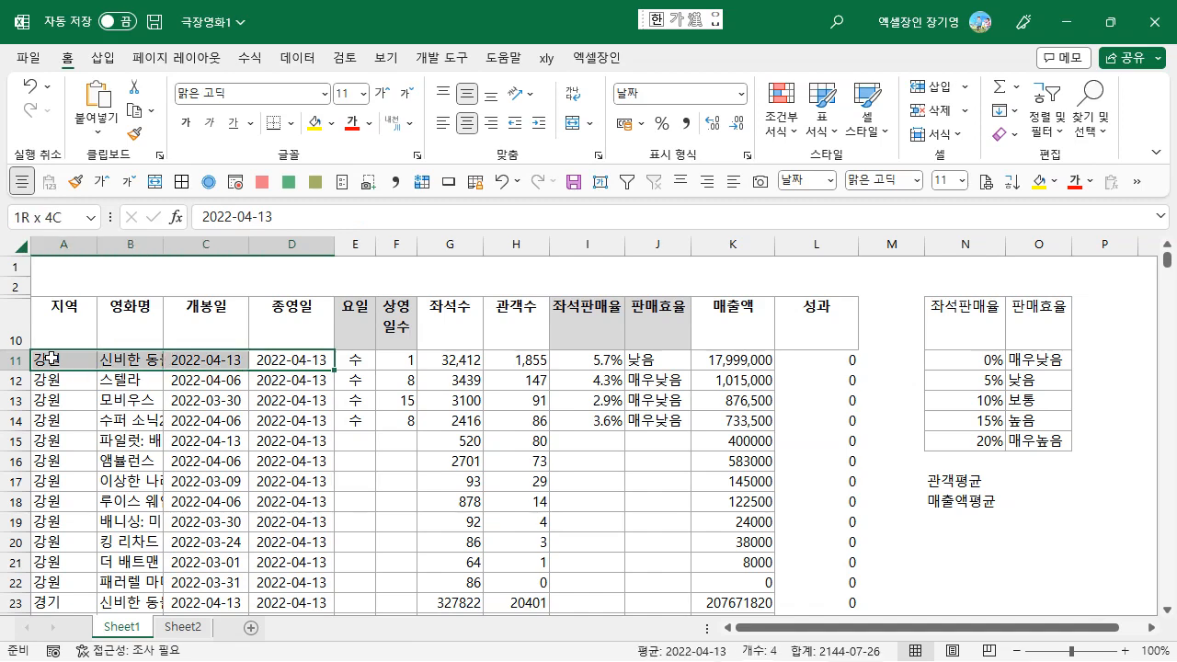
key("ctrl+shift+Down")
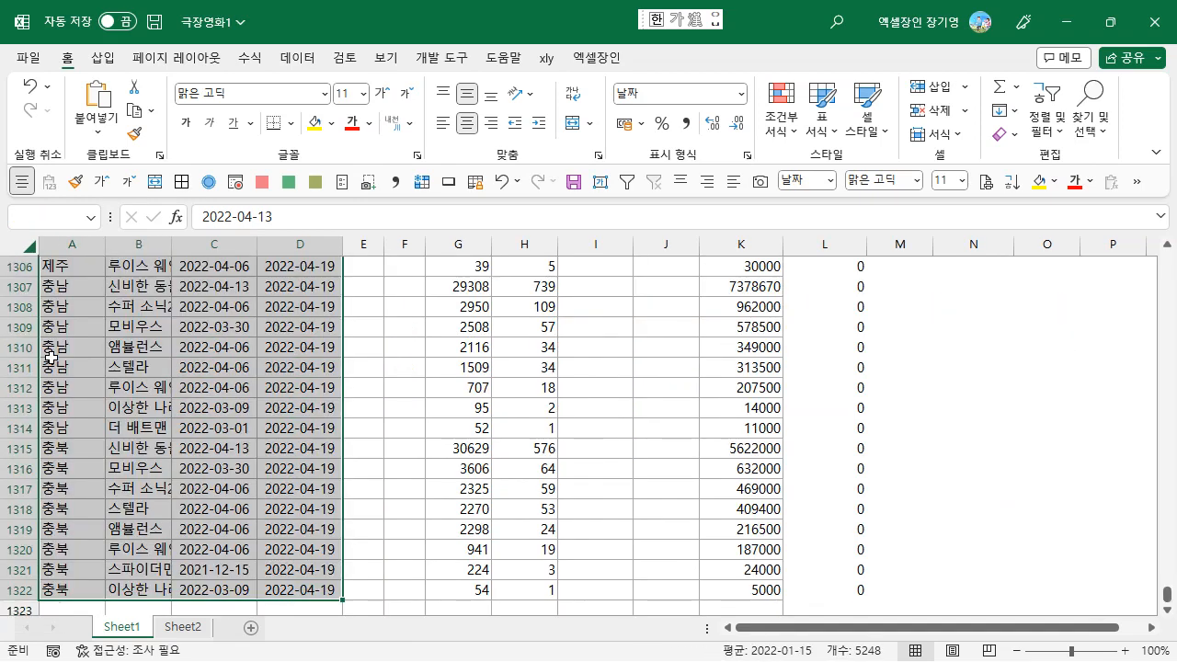
key("ctrl+c")
- Return to the 통합 문서1 workbook and select cell A11 on Sheet1 as the paste destination
key("ctrl+Tab")
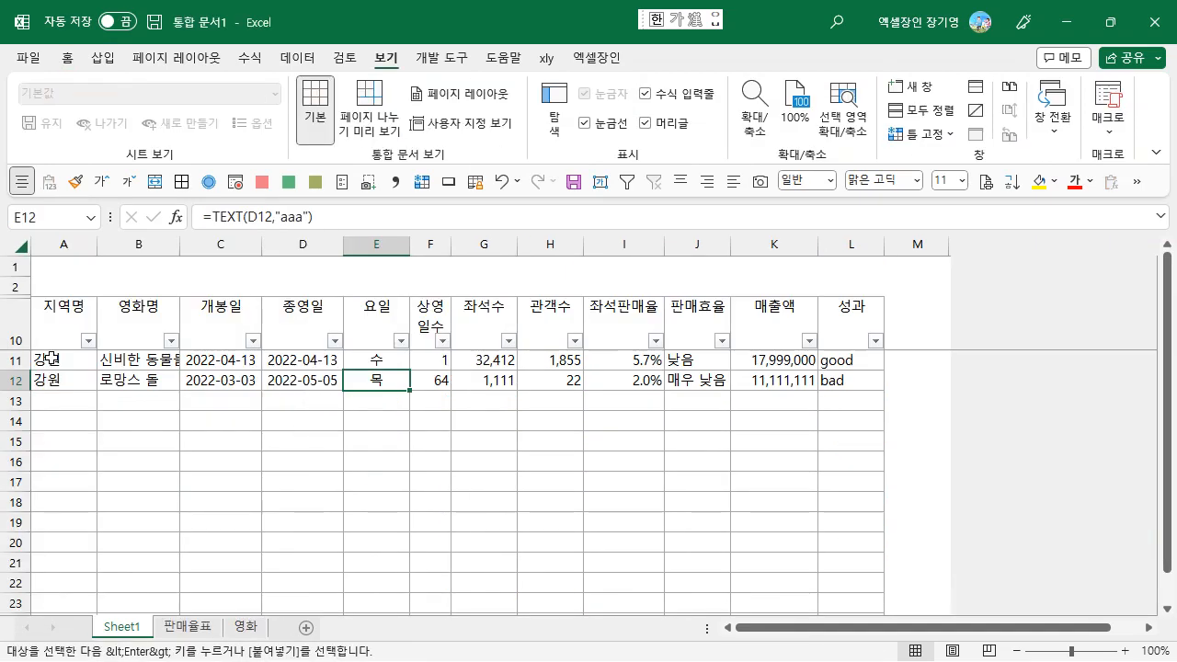
left_click(57, 360)
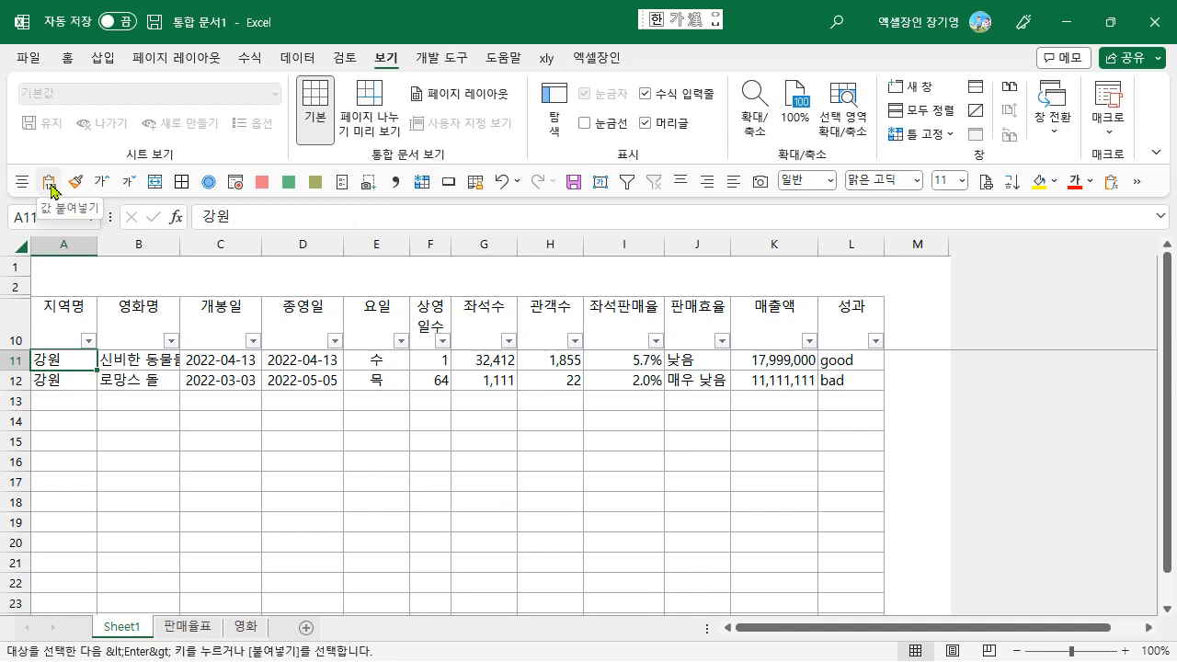
key("alt+2")
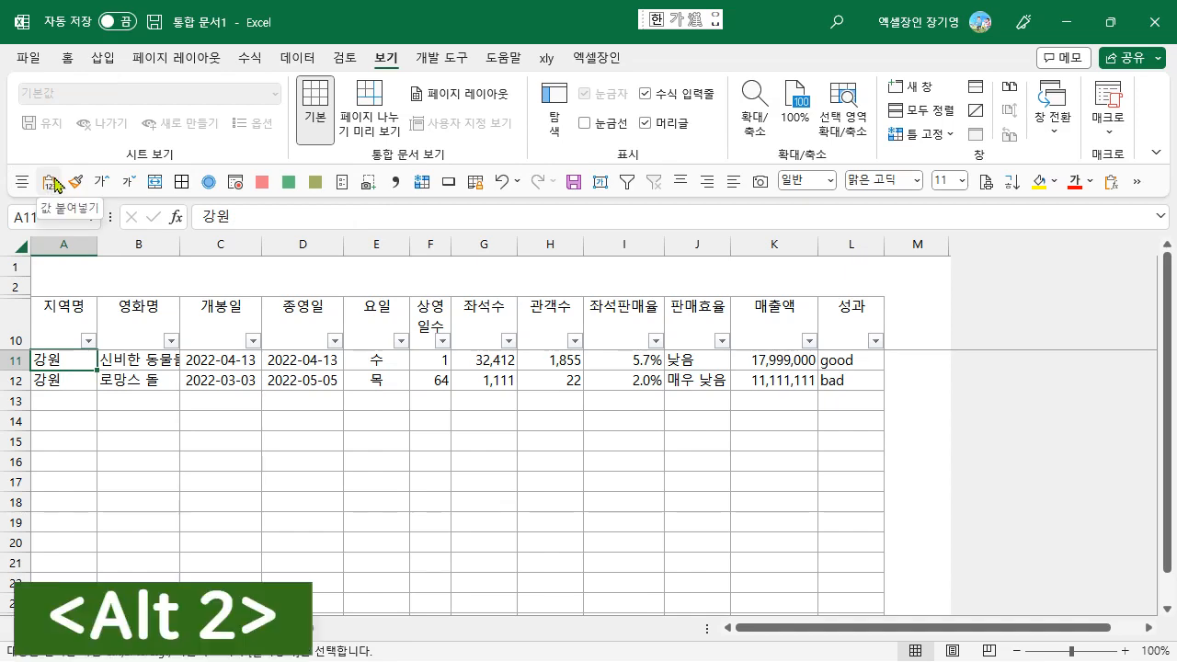
- Find the 값 [값 붙여넣기] command among the 리본 메뉴에 없는 명령 in the Quick Access Toolbar customization, then cancel
right_click(104, 187)
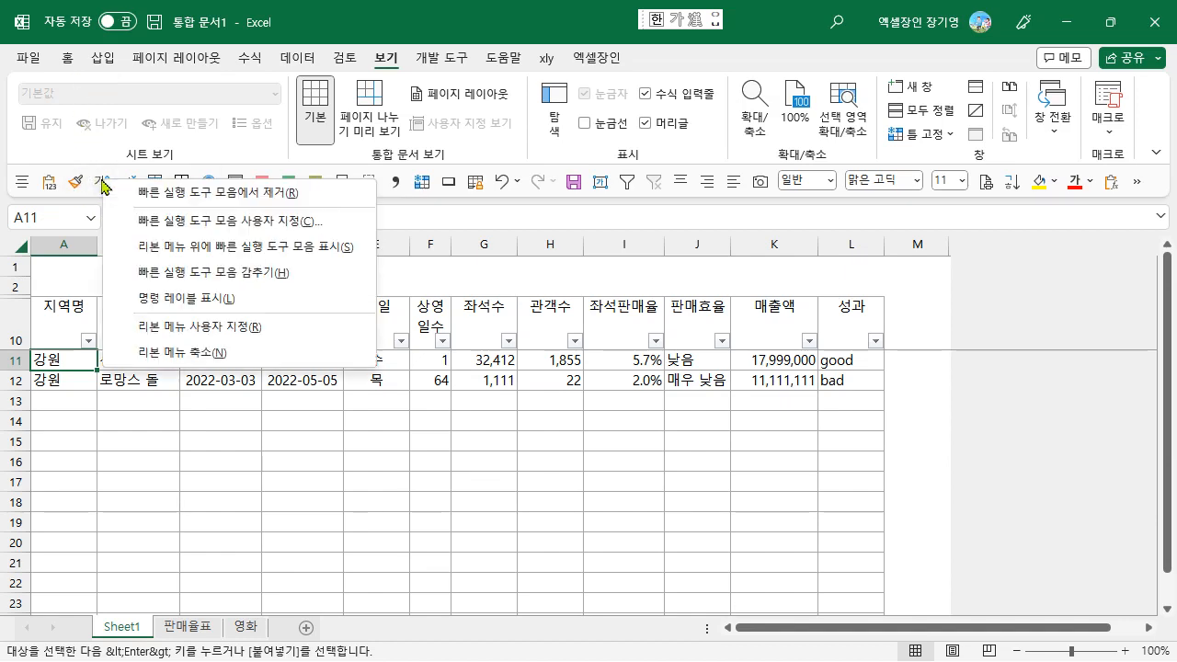
left_click(146, 221)
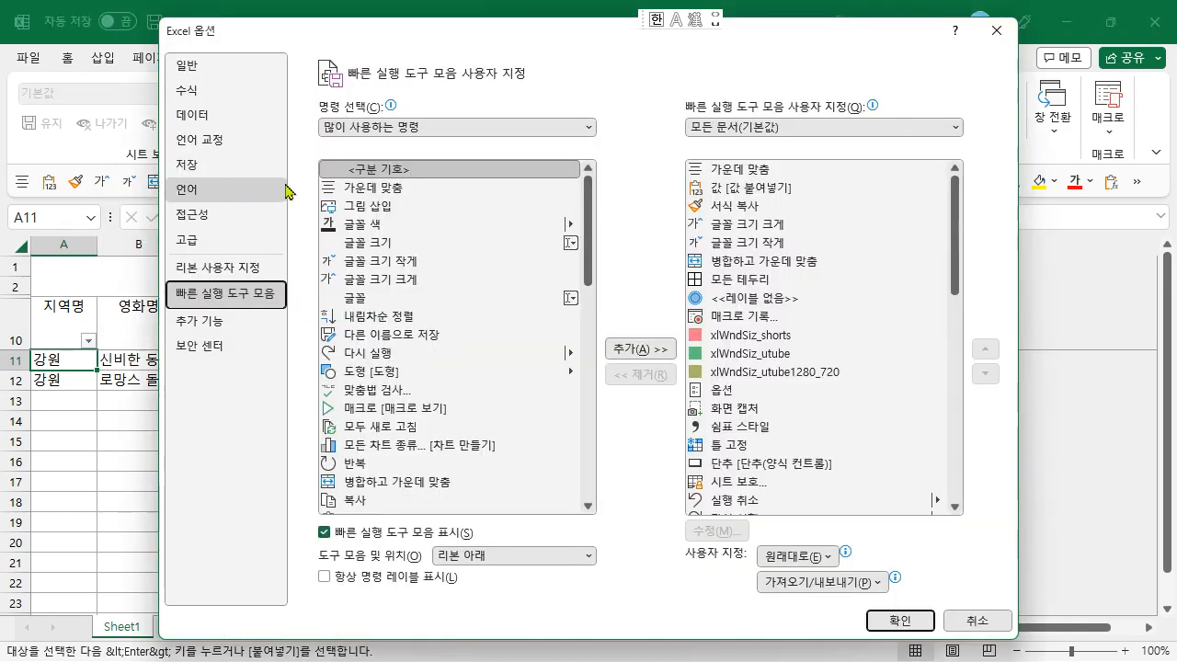
left_click(457, 126)
left_click(451, 169)
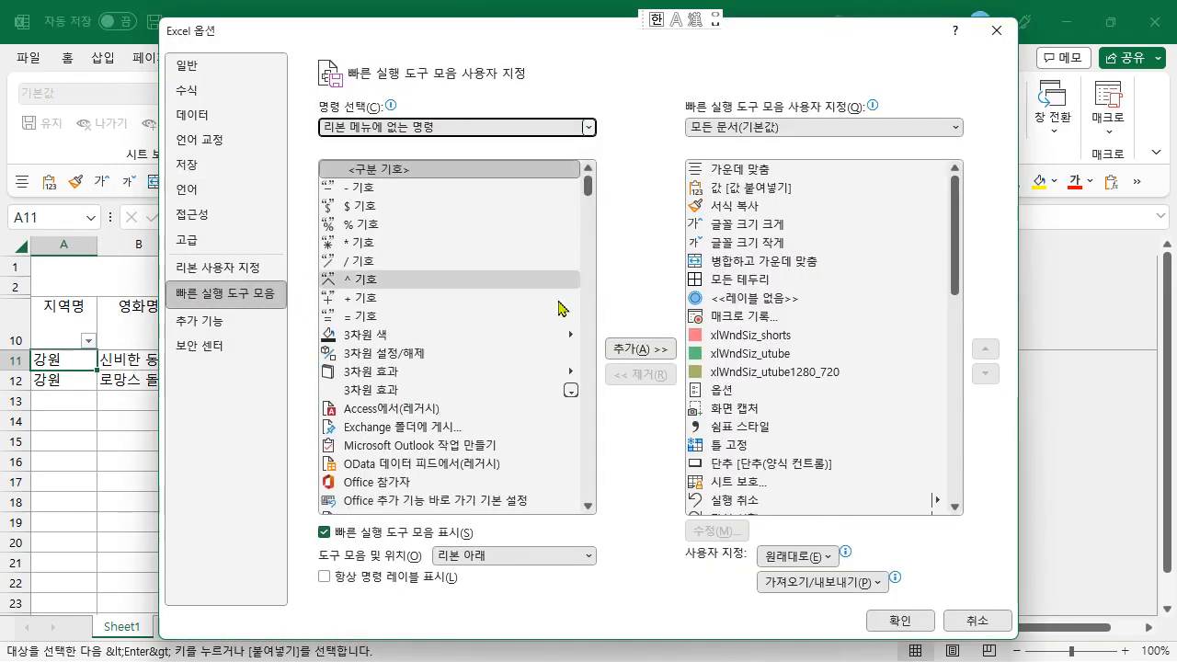
left_click(589, 368)
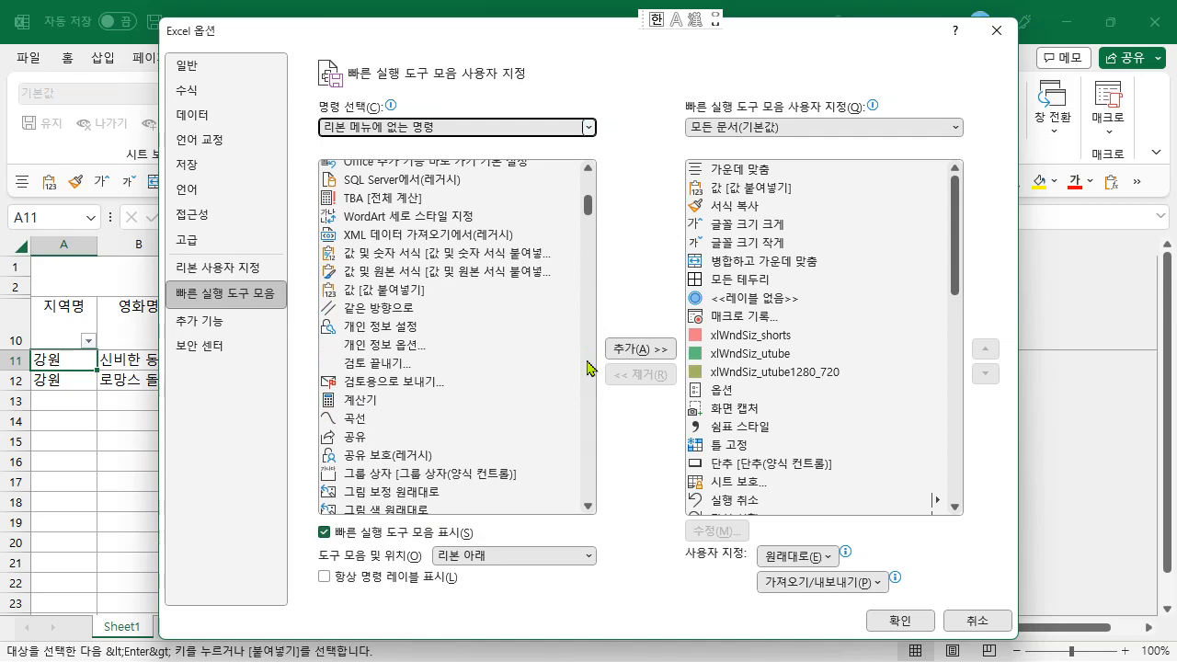
left_click(434, 290)
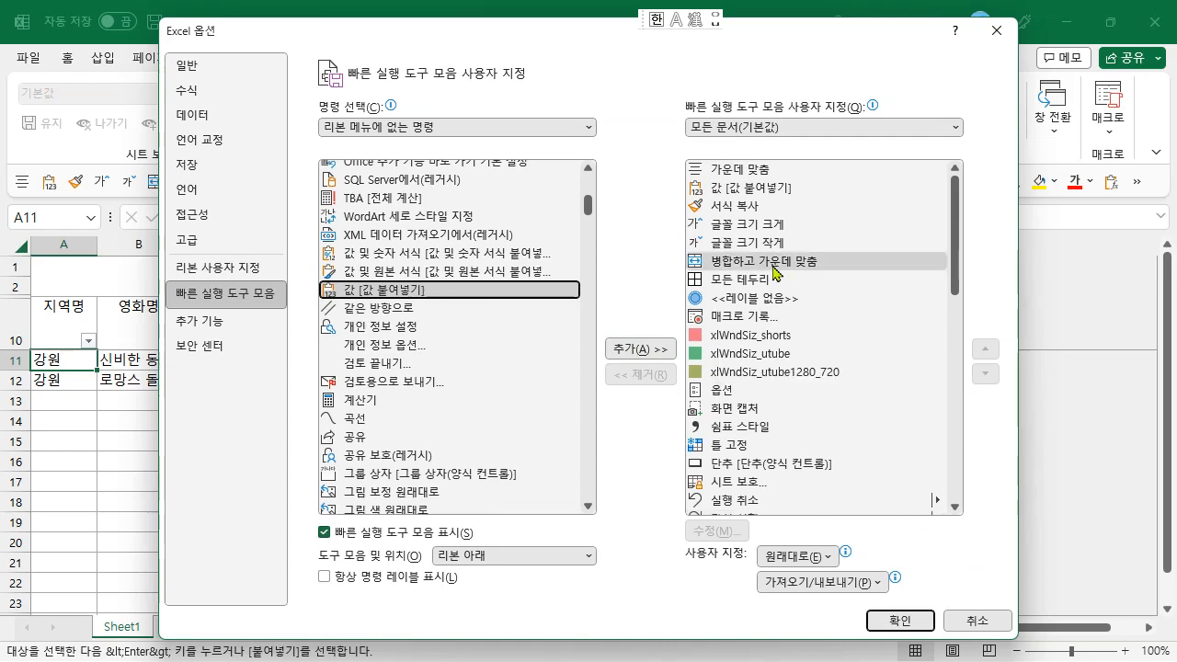
left_click(975, 622)
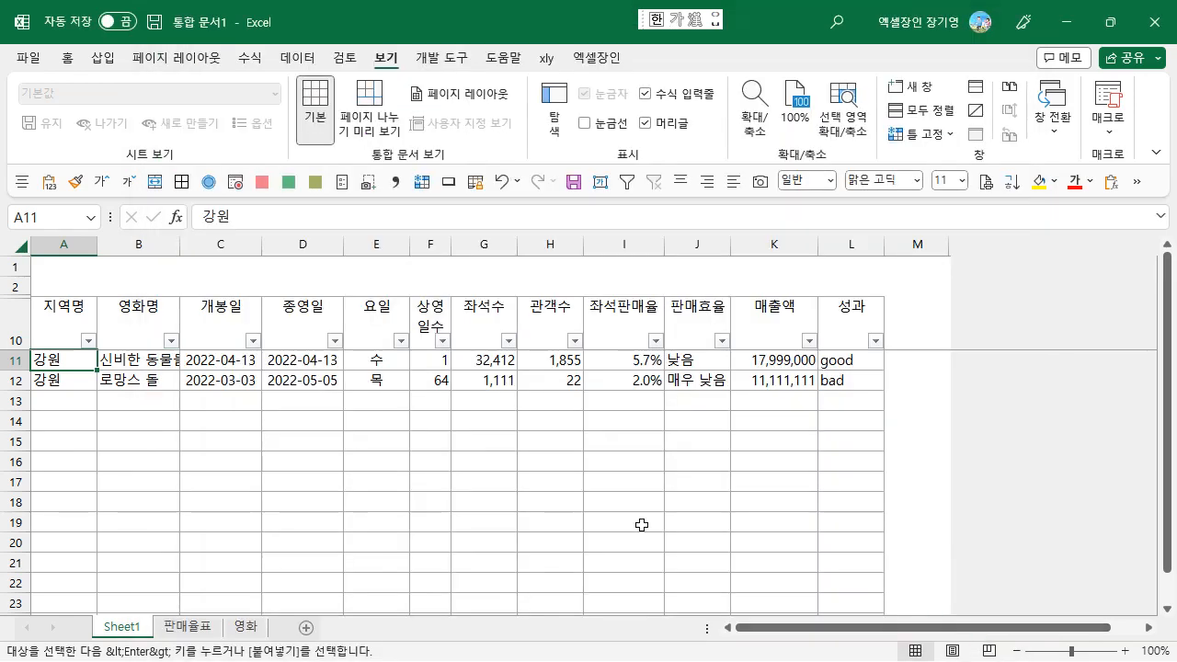
- Paste the copied region, title and date data at A11 on Sheet1 of 통합 문서1
key("ctrl+Tab")
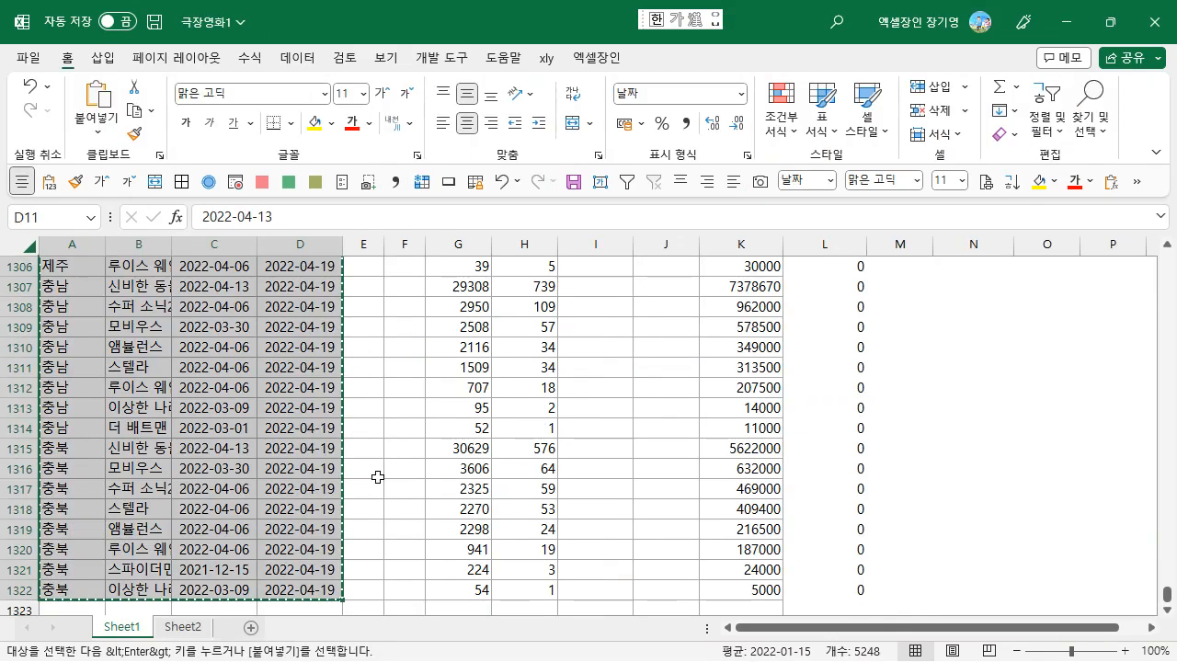
key("ctrl+Tab")
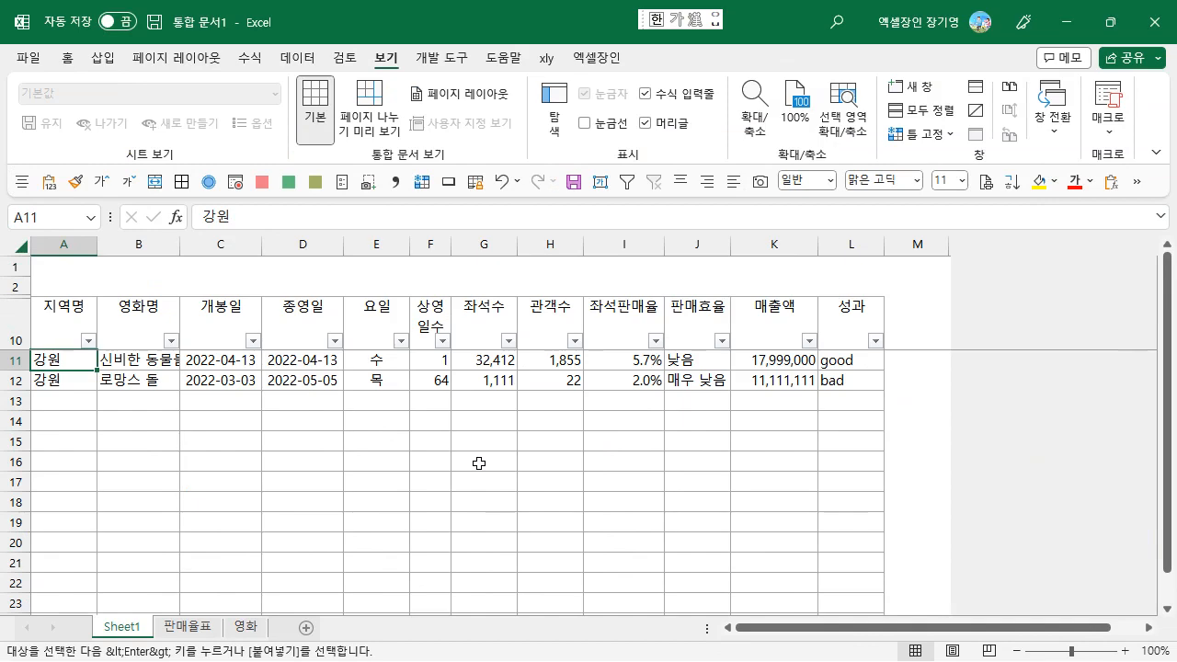
key("ctrl+v")
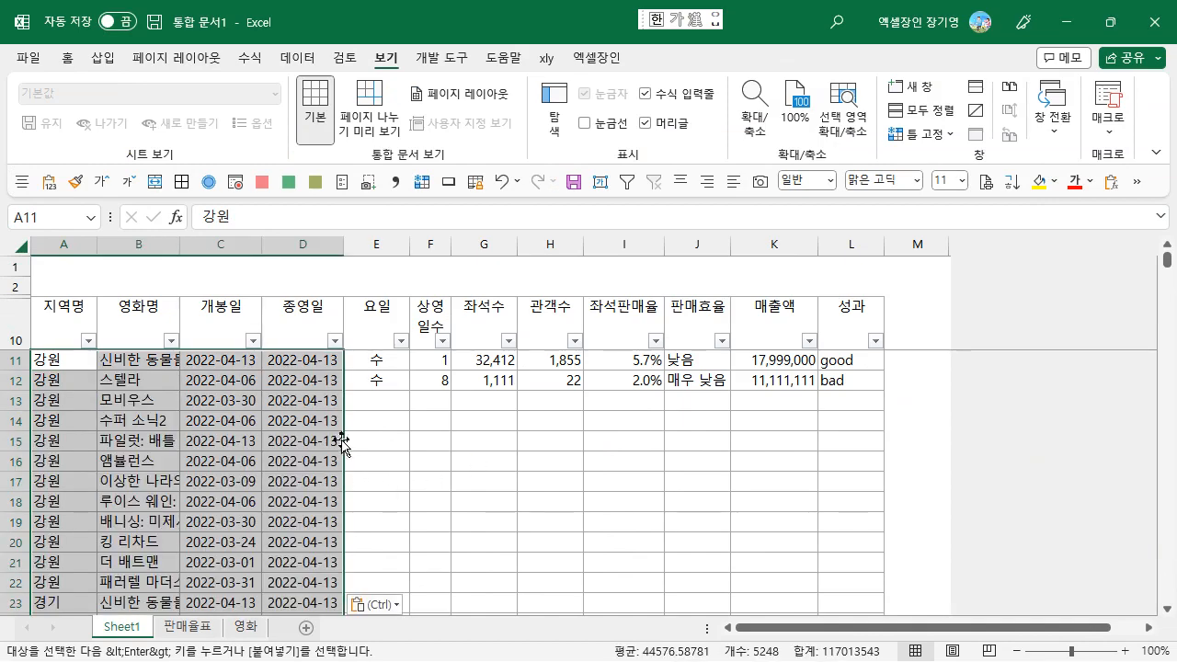
- Switch to the 극장영화1 workbook and copy the 좌석수 and 관객수 data in G11:H1322 of Sheet1
key("ctrl+Tab")
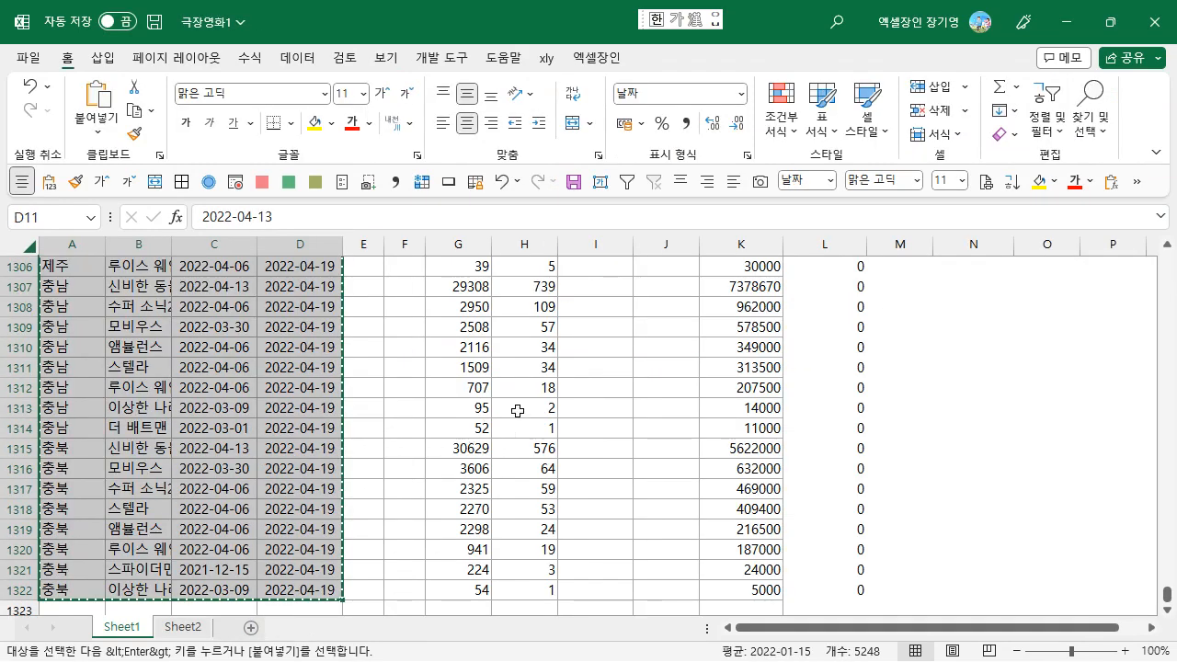
key("ctrl+BackSpace")
key("Right")
key("Right")
key("Right")
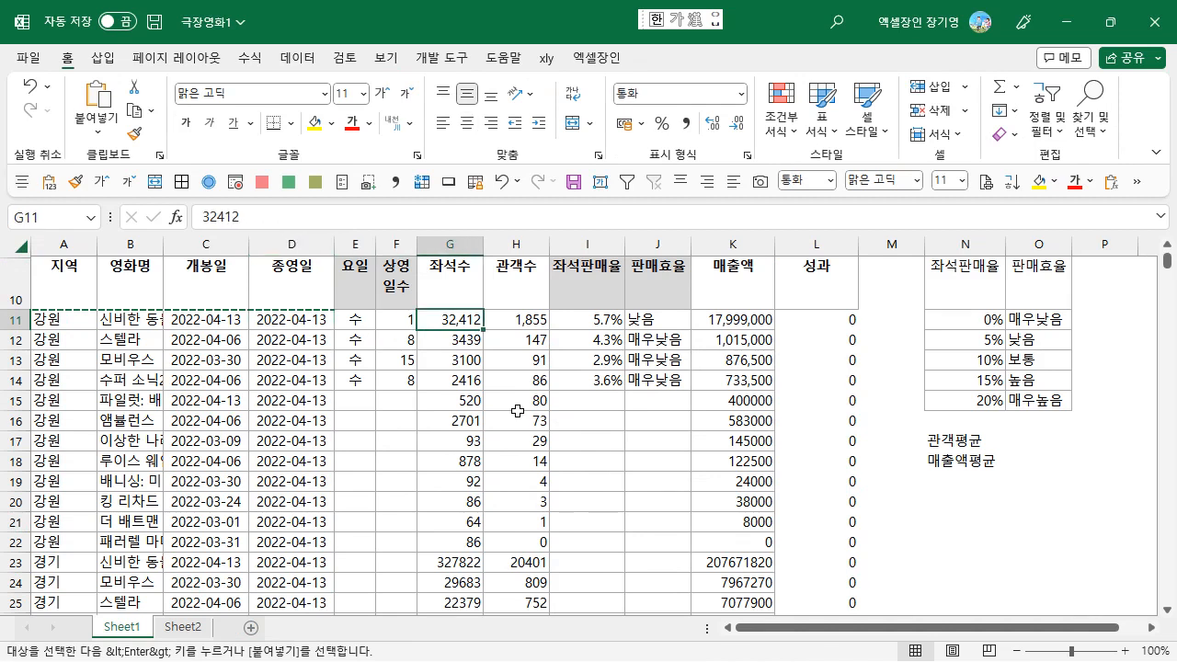
key("shift+Right")
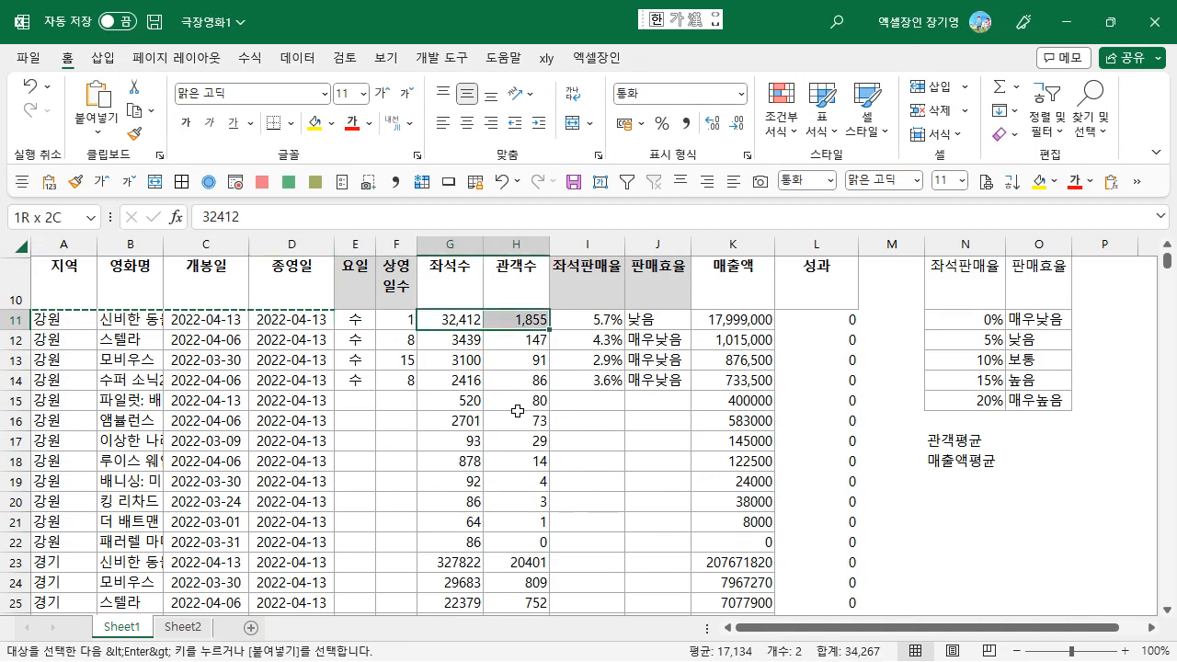
key("Left")
key("Right")
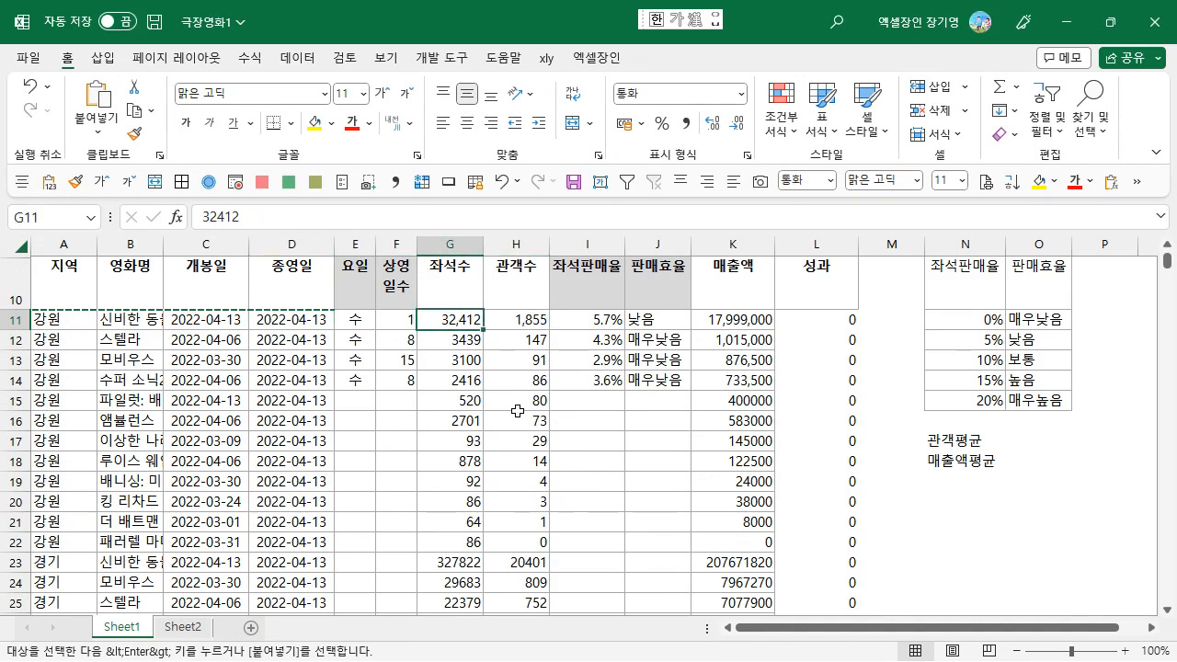
key("shift+Right")
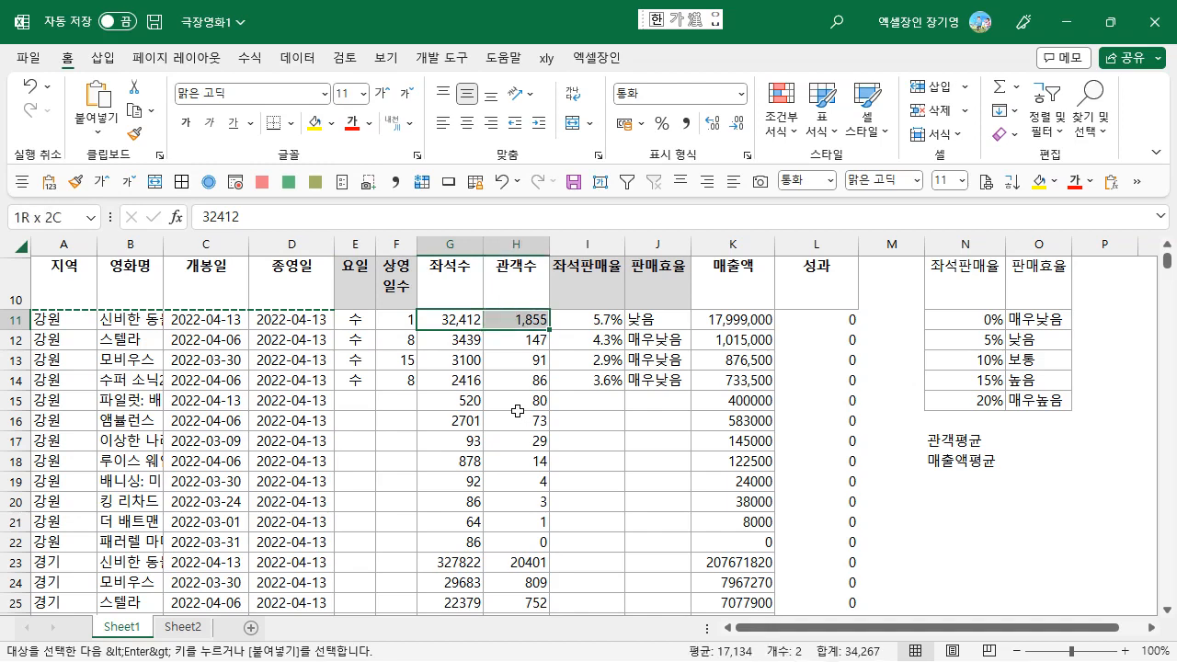
key("ctrl+shift+Down")
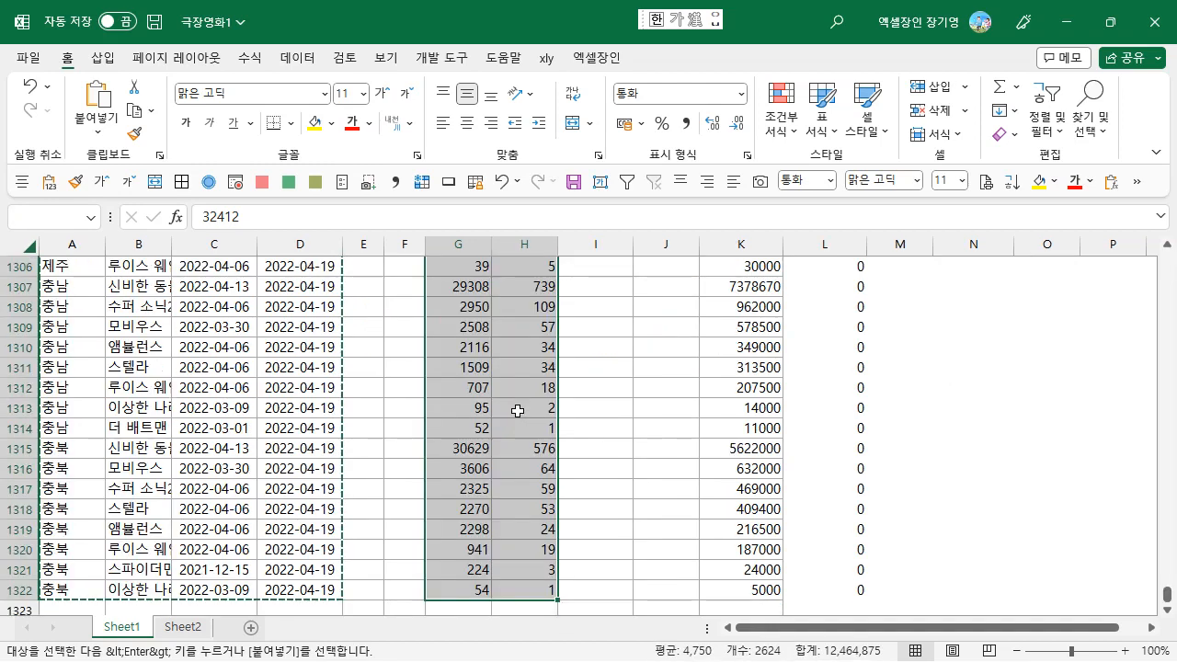
key("ctrl+c")
- Return to the 통합 문서1 workbook and paste the copied 좌석수 and 관객수 data at G11 on Sheet1
key("ctrl+Tab")
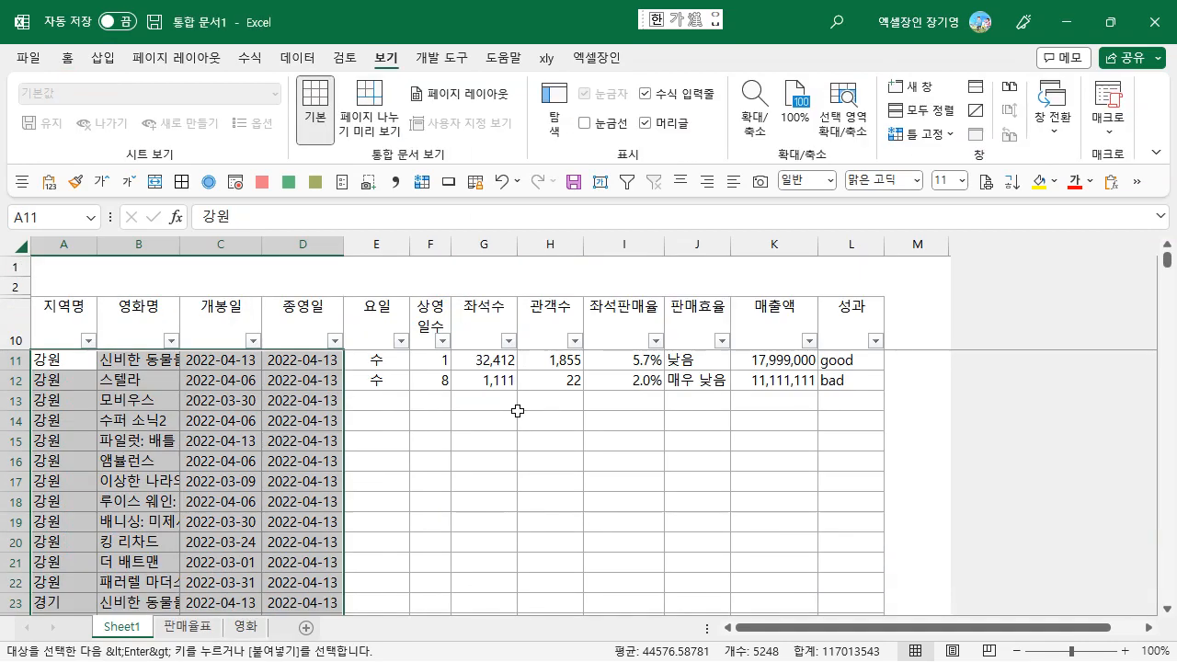
key("Right")
key("Right")
key("Right")
key("Right")
key("Right")
key("Right")
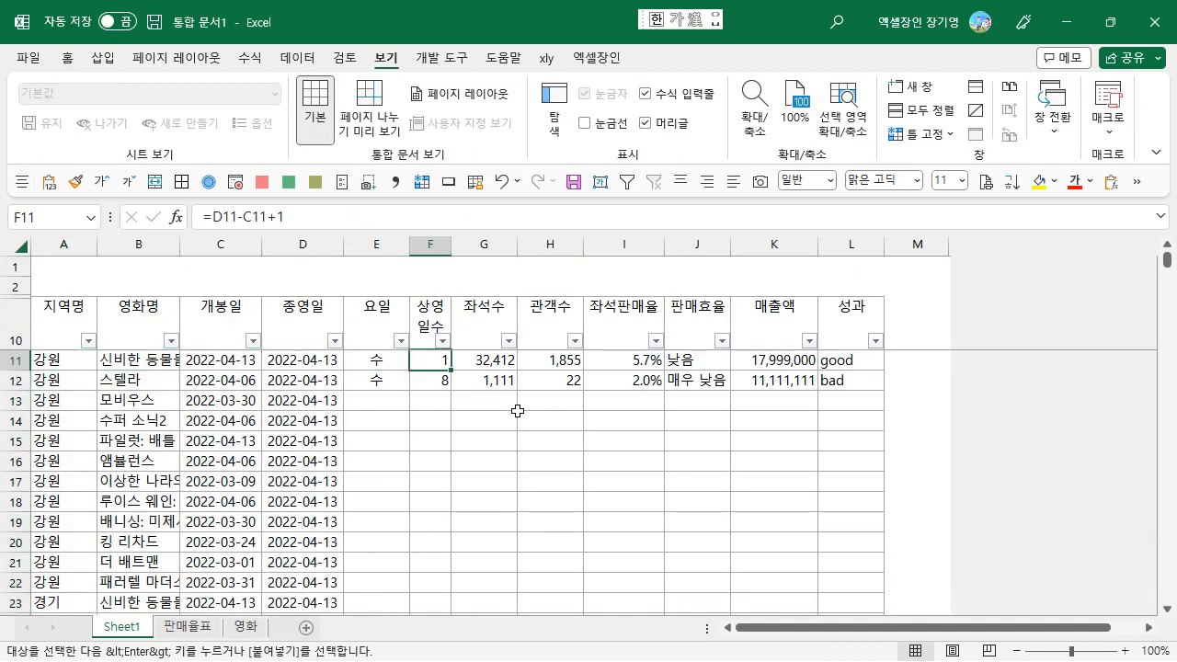
key("ctrl+v")
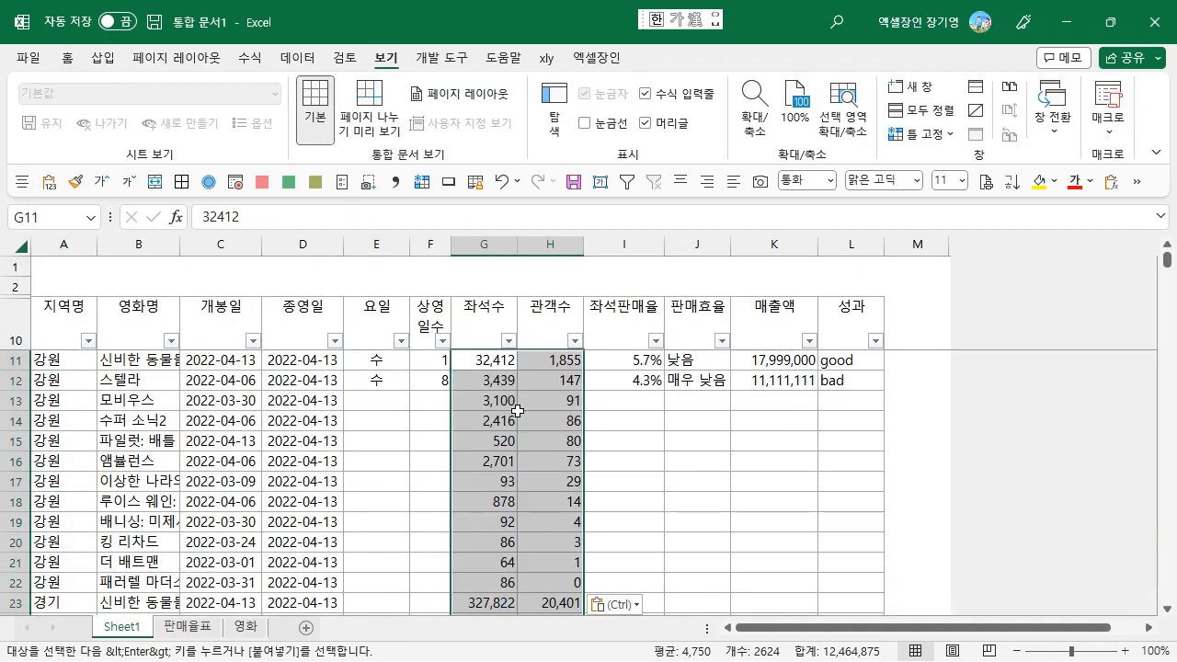
key("alt")
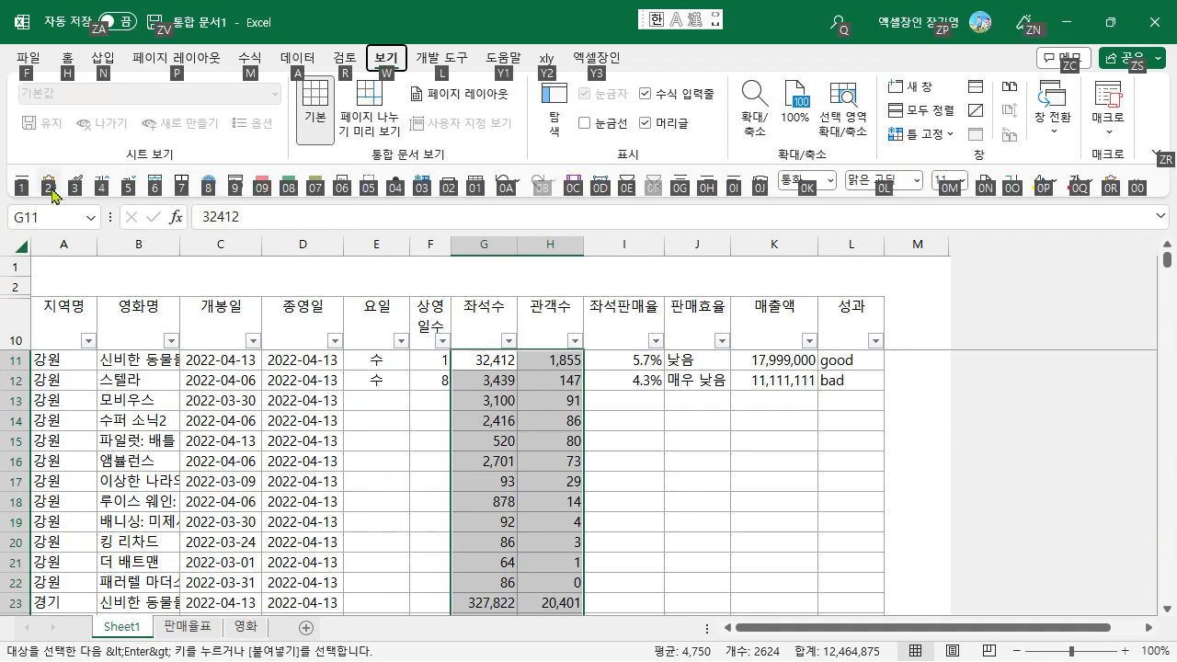
key("Escape")
- Switch to the 극장영화1 workbook and copy the 매출액 data in K11:K1322 of Sheet1
key("alt+Tab")
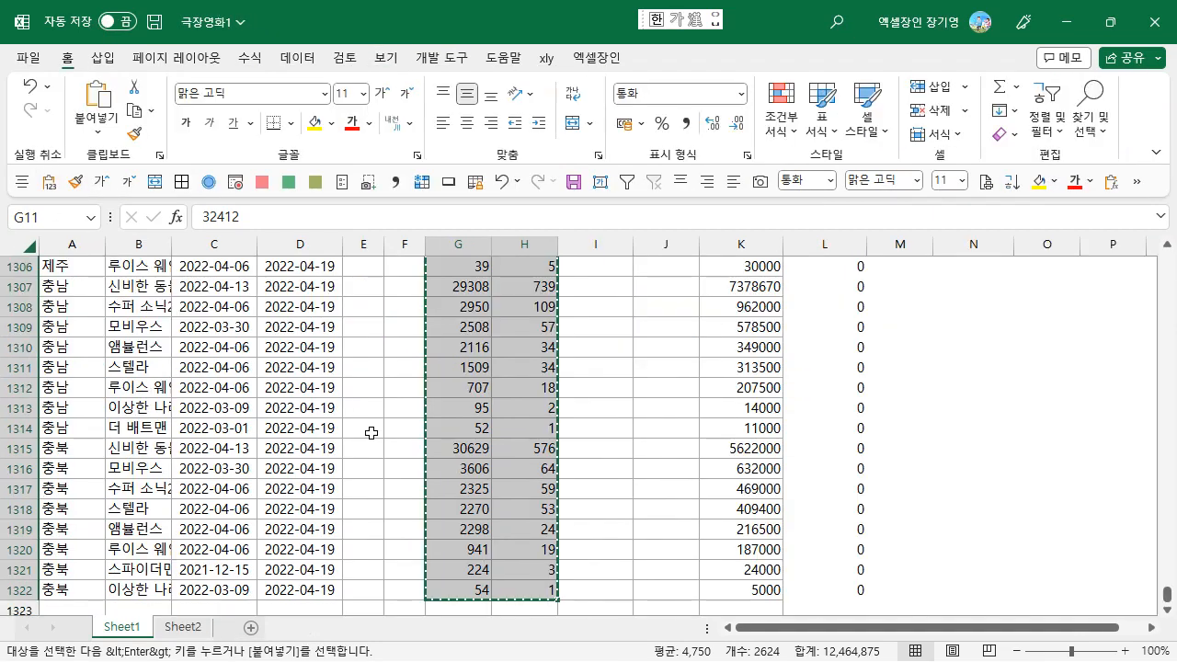
key("Right")
key("Right")
key("Right")
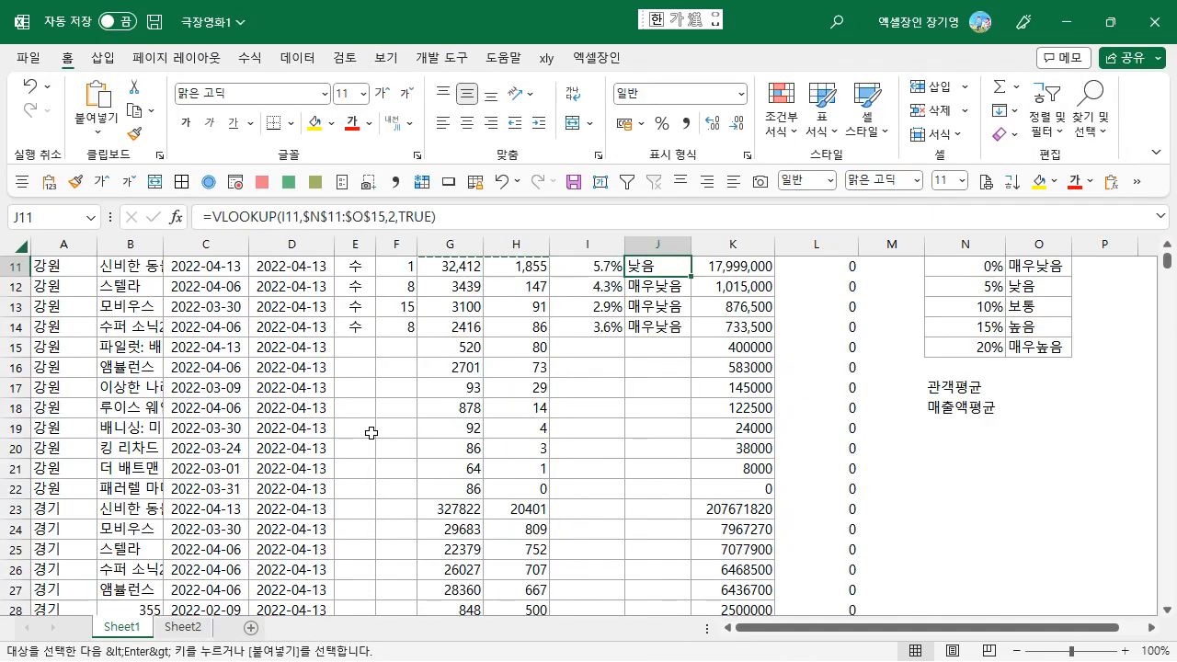
key("Right")
scroll(371, 433, "up", 1)
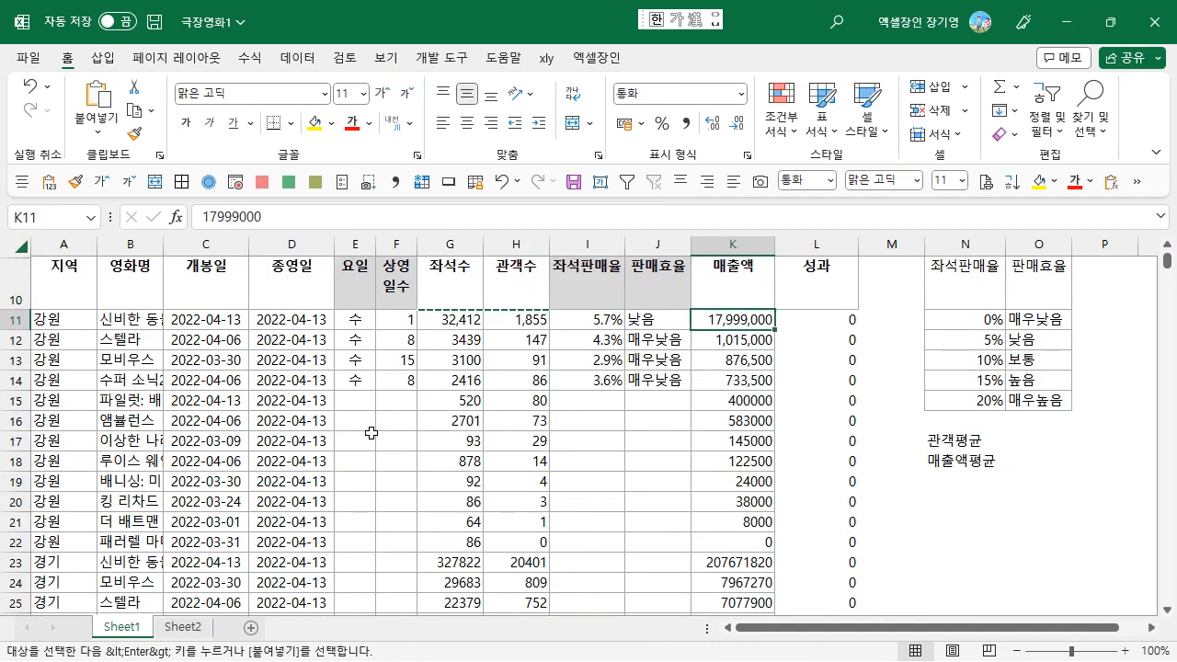
key("ctrl+shift+Down")
key("ctrl+c")
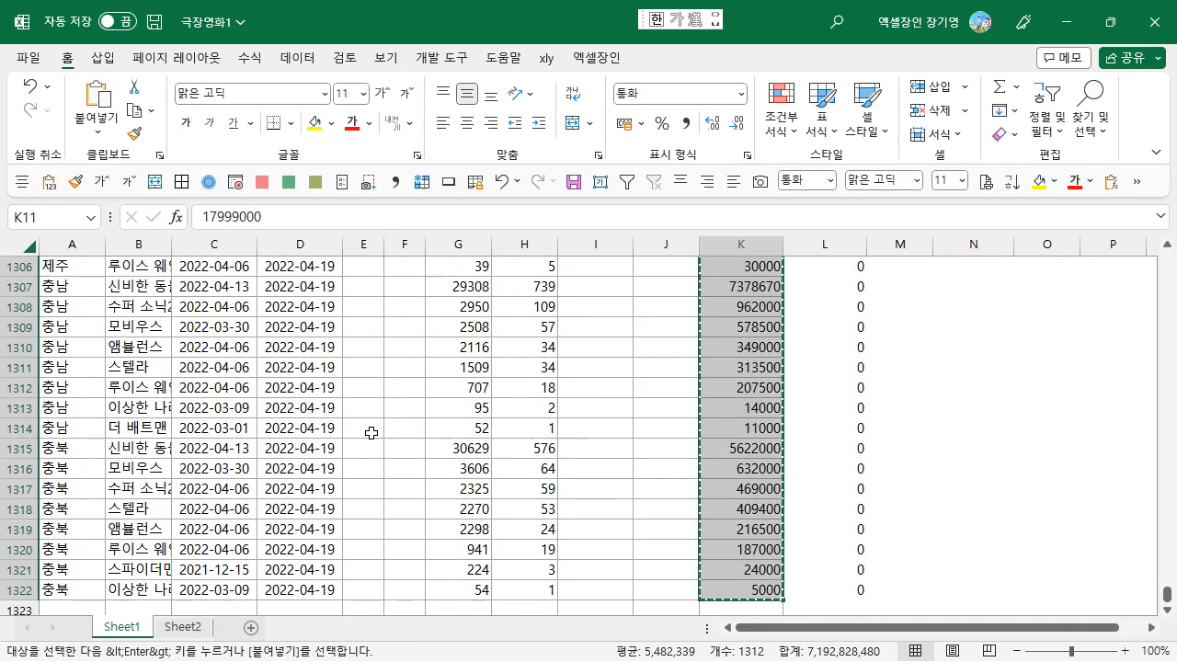
- Return to the 통합 문서1 workbook and paste the copied 매출액 data at K11 on Sheet1
key("ctrl+Tab")
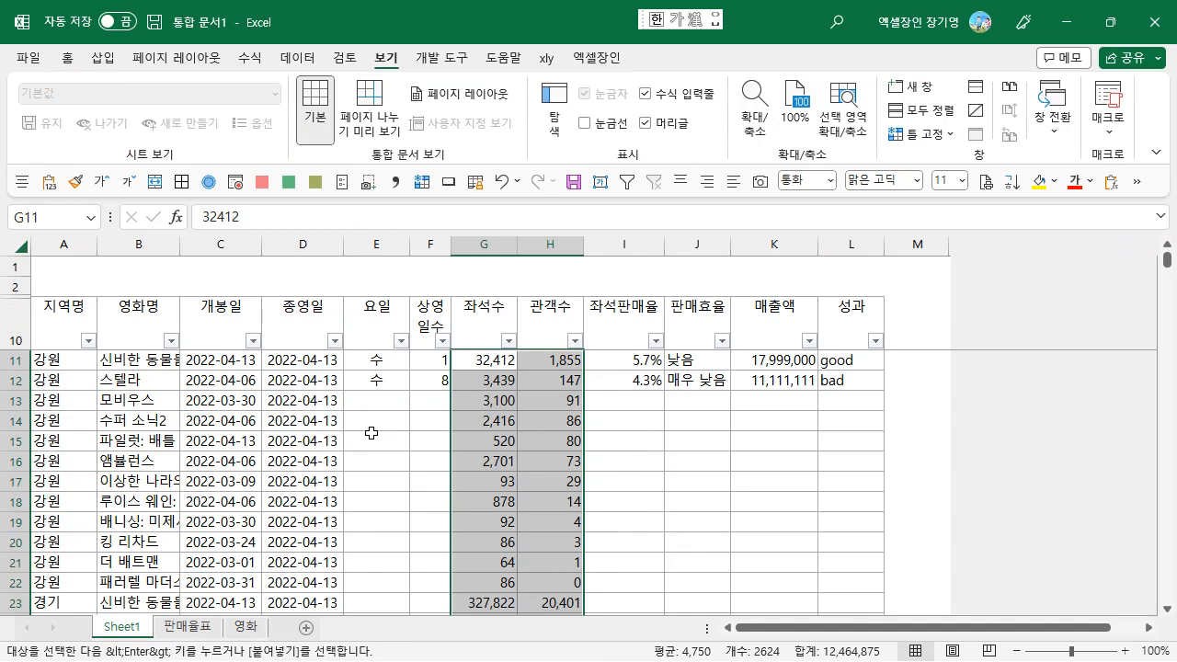
key("Right")
key("Right")
key("Right")
key("Right")
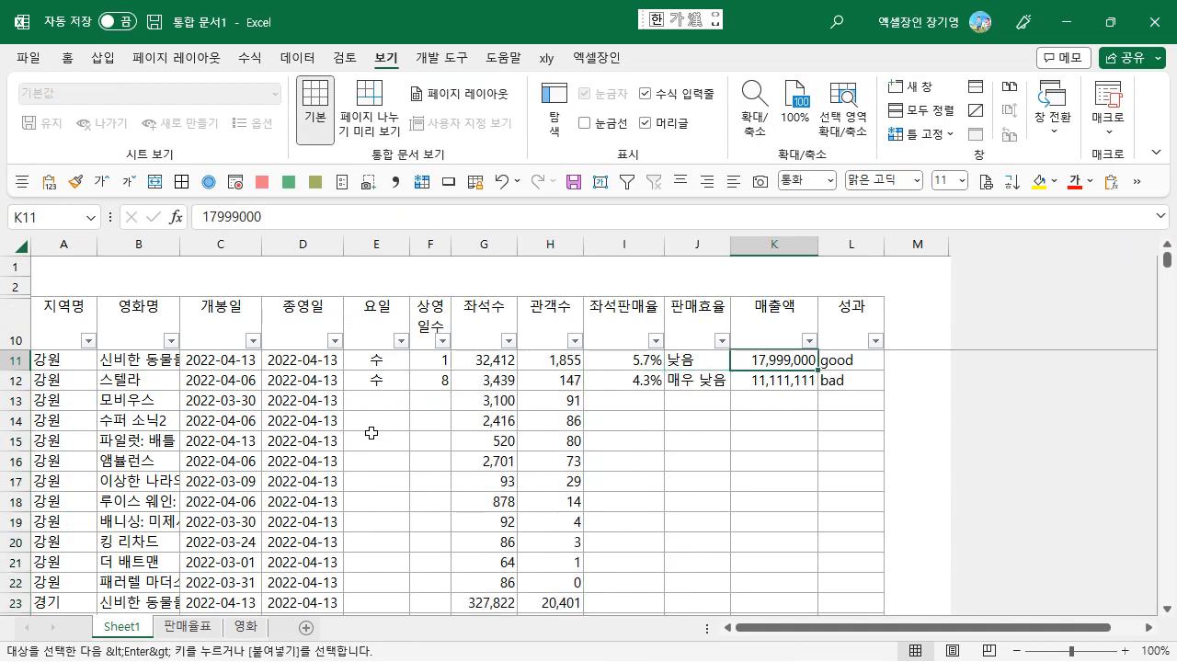
key("ctrl+v")
- Fill the 요일 and 상영일수 formulas in E12:F12 down through the last data row, 1322
key("Left")
key("Left")
key("Left")
key("Left")
key("Left")
key("Left")
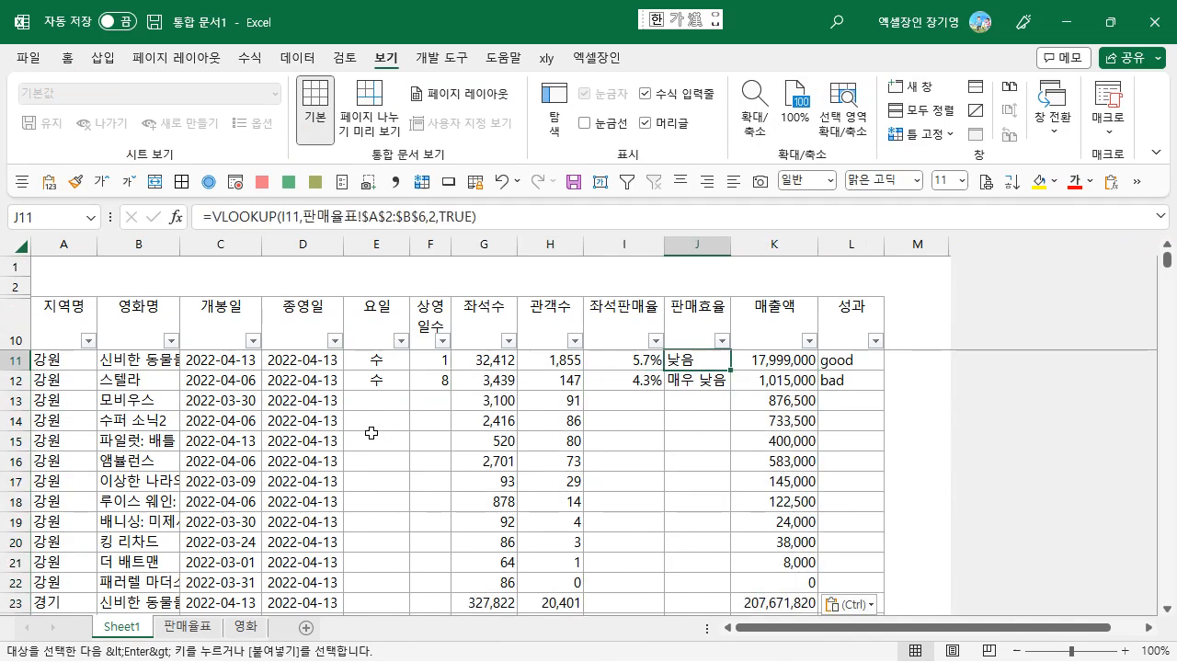
key("Down")
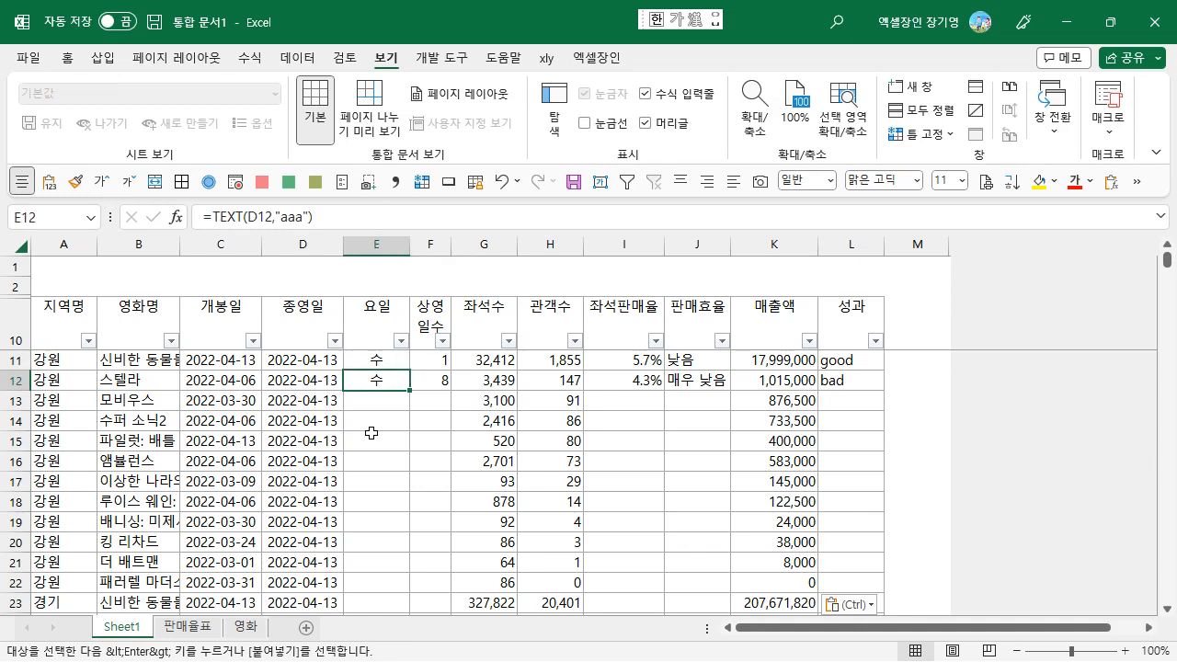
key("shift+Right")
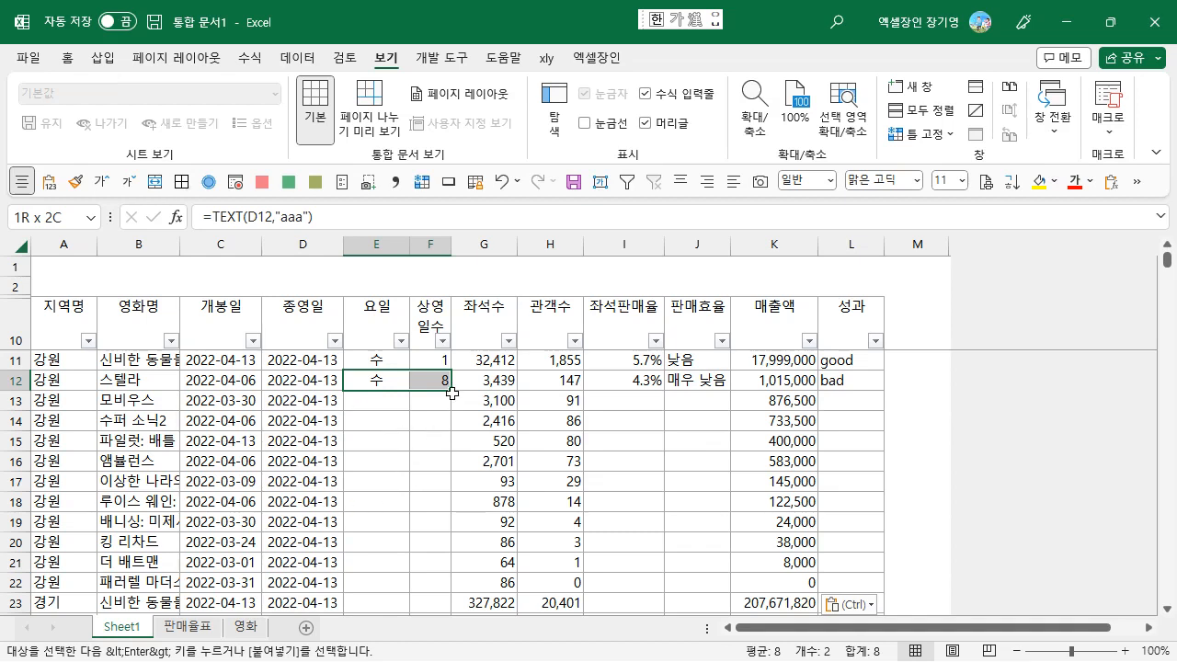
left_click_drag(454, 393, 452, 514)
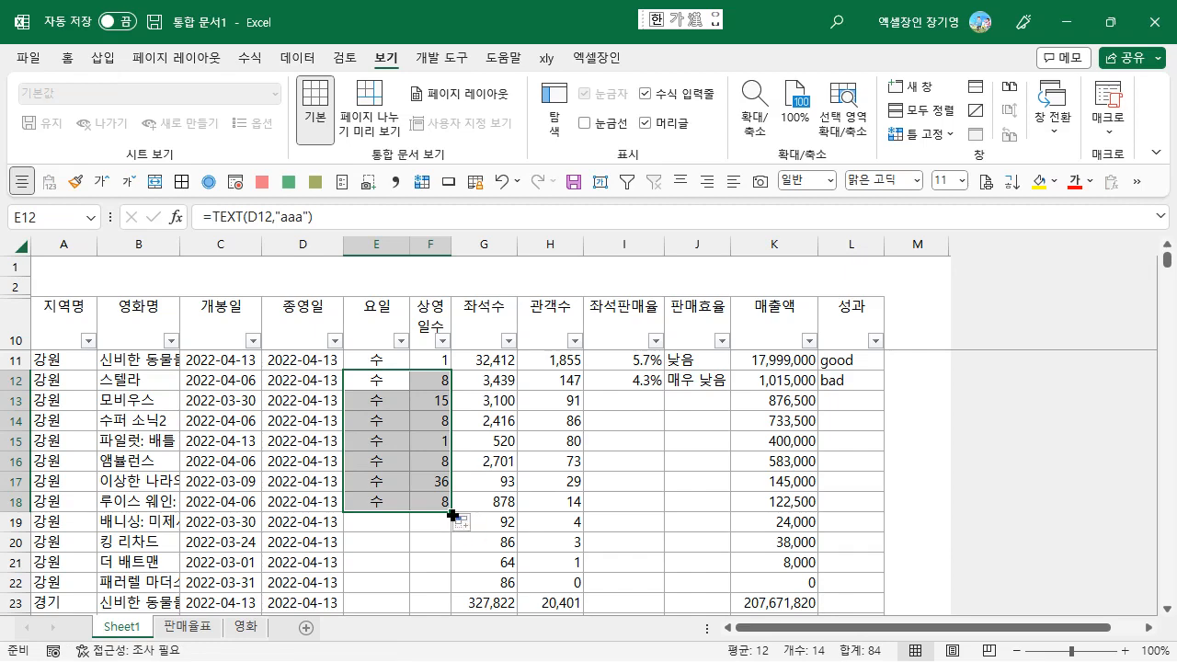
double_click(452, 515)
- Examine the 요일 column down to the end of the data and return to the first rows
left_click(393, 546)
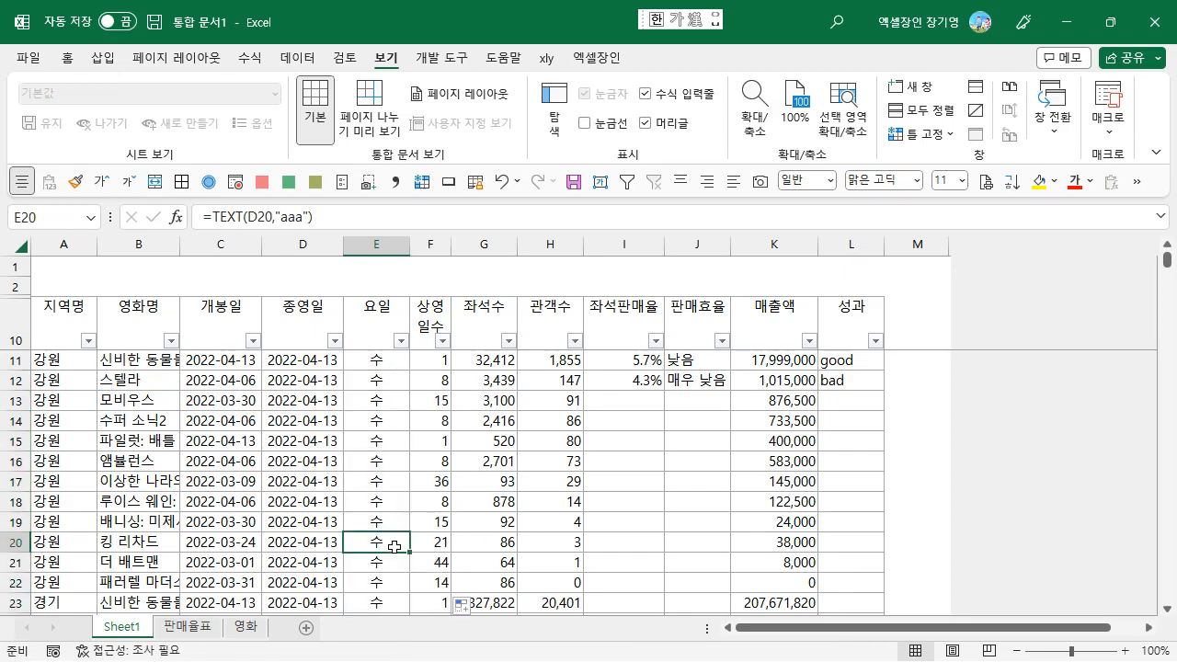
key("ctrl+Down")
key("Down")
key("Down")
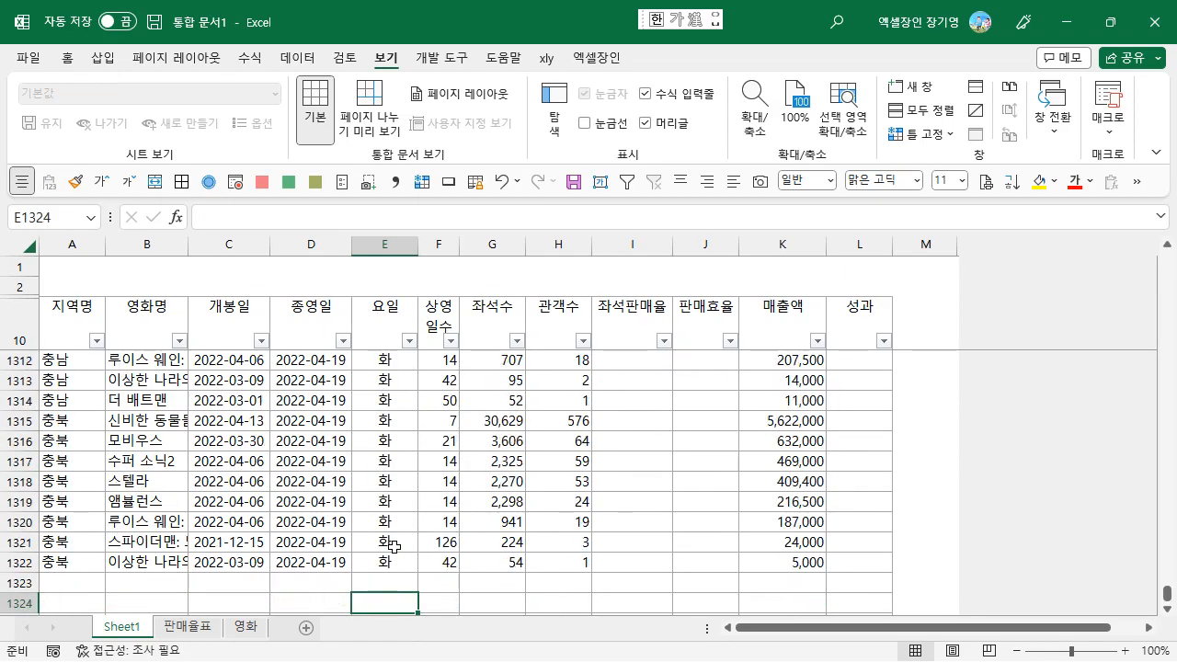
key("Up")
key("Up")
key("Up")
key("ctrl+Up")
key("Down")
key("Down")
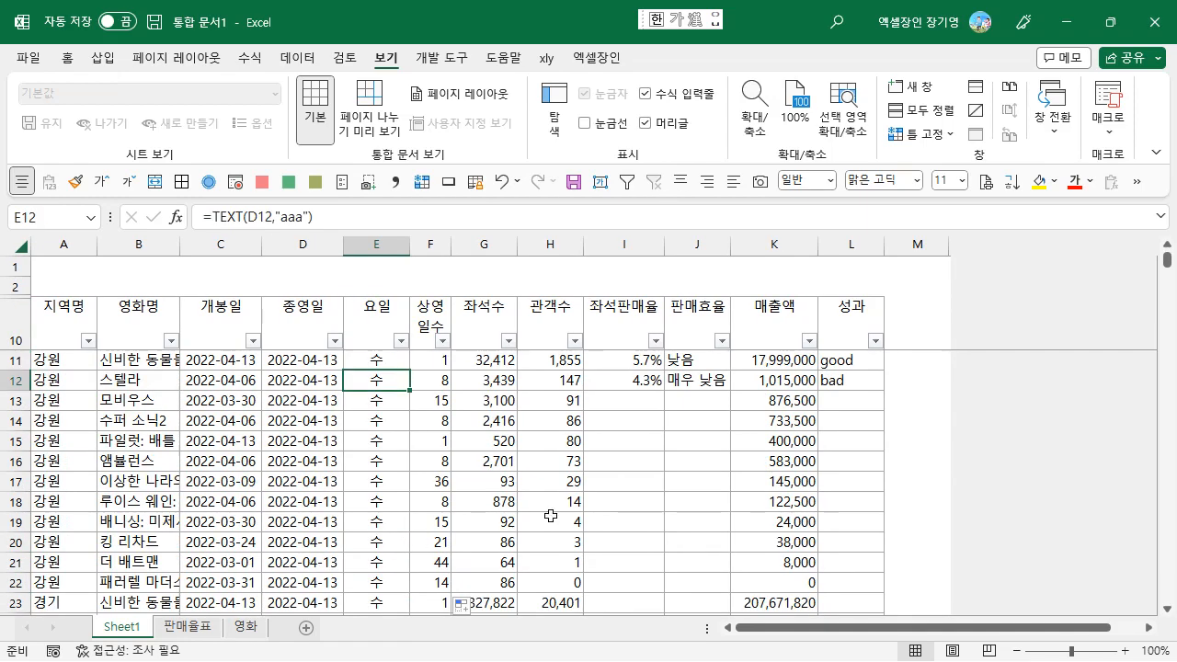
- Fill the 좌석판매율 and 판매효율 formulas in I12:J12 and the 성과 formula in L12 down through the last data row
left_click_drag(644, 380, 696, 377)
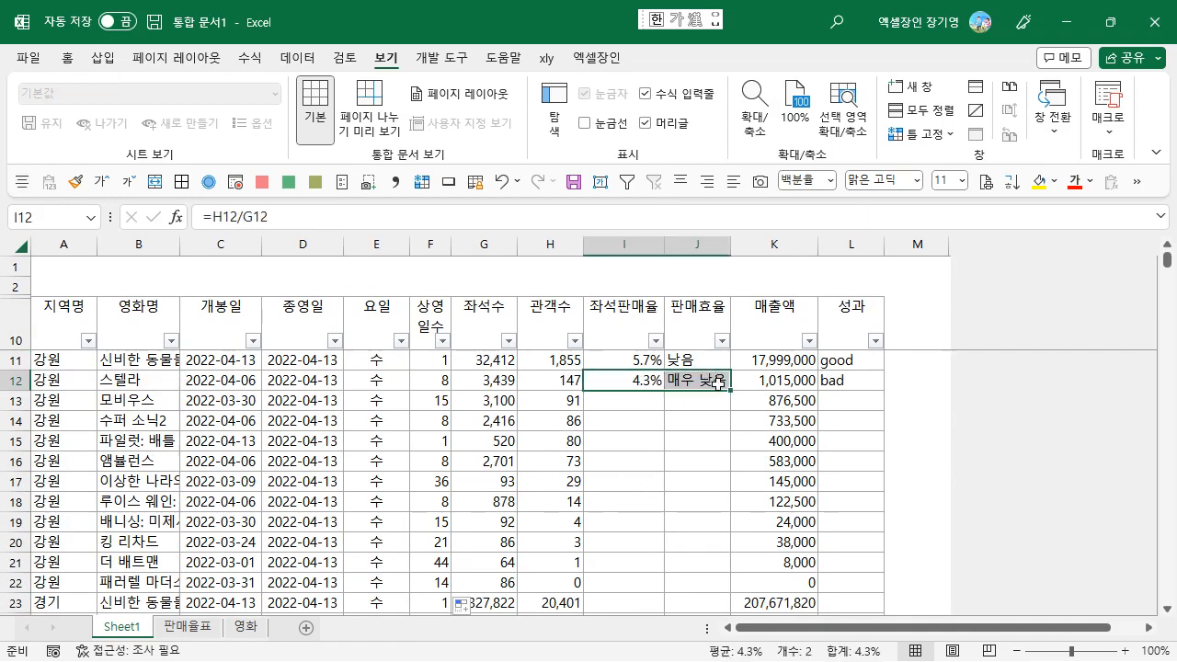
double_click(729, 392)
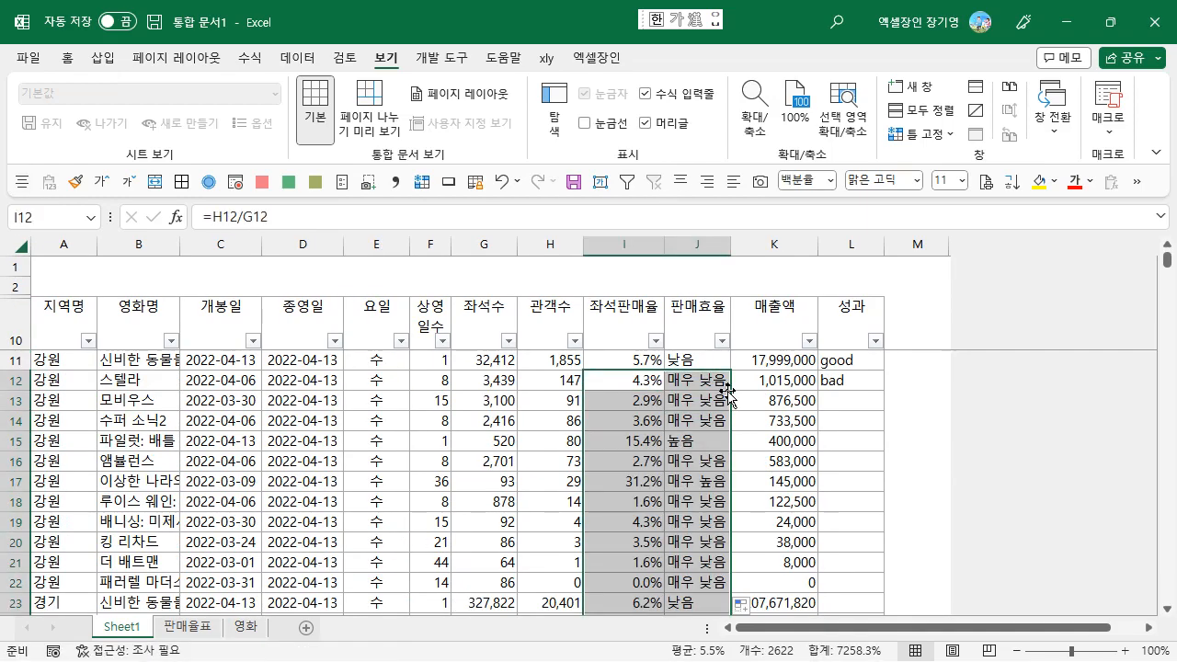
left_click(865, 386)
double_click(885, 390)
- Examine the last rows of the completed table and return to the first record in A11
left_click(854, 441)
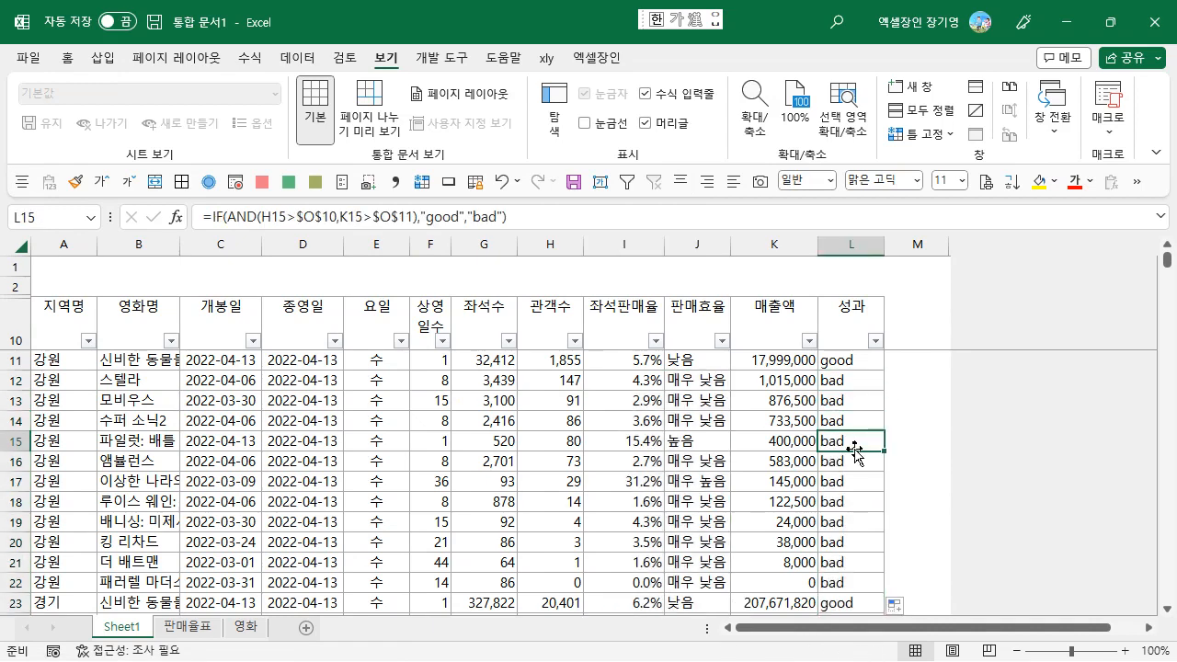
key("ctrl+Down")
key("Down")
key("Home")
key("Up")
key("Up")
key("Up")
key("Up")
key("Up")
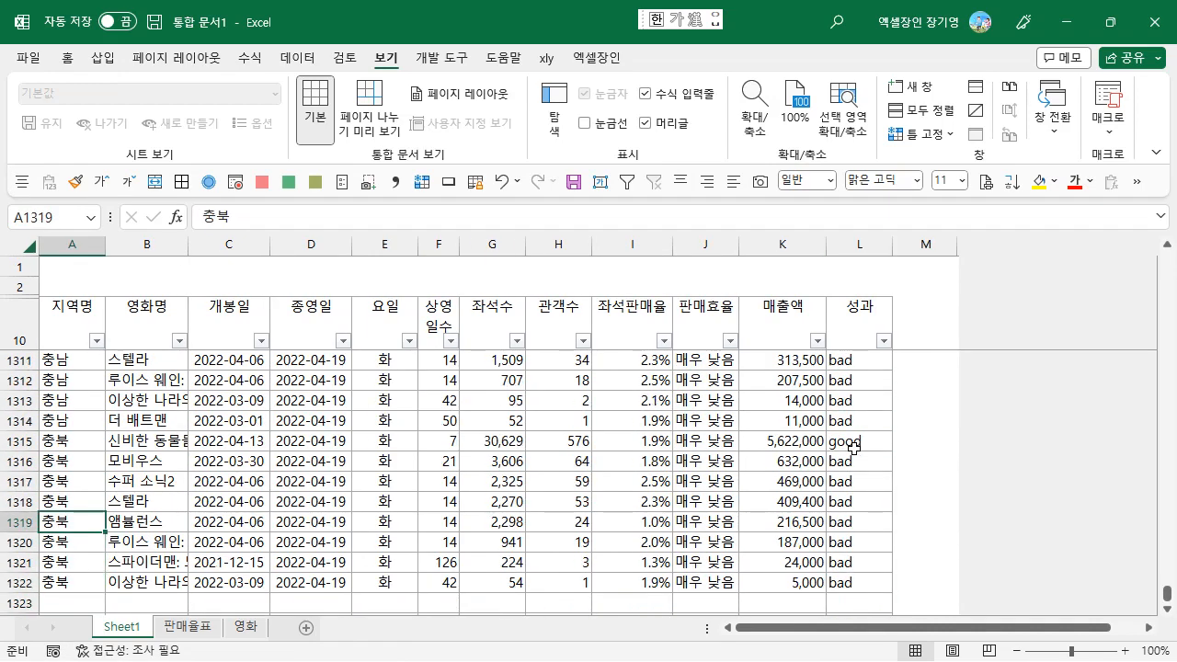
key("ctrl+Up")
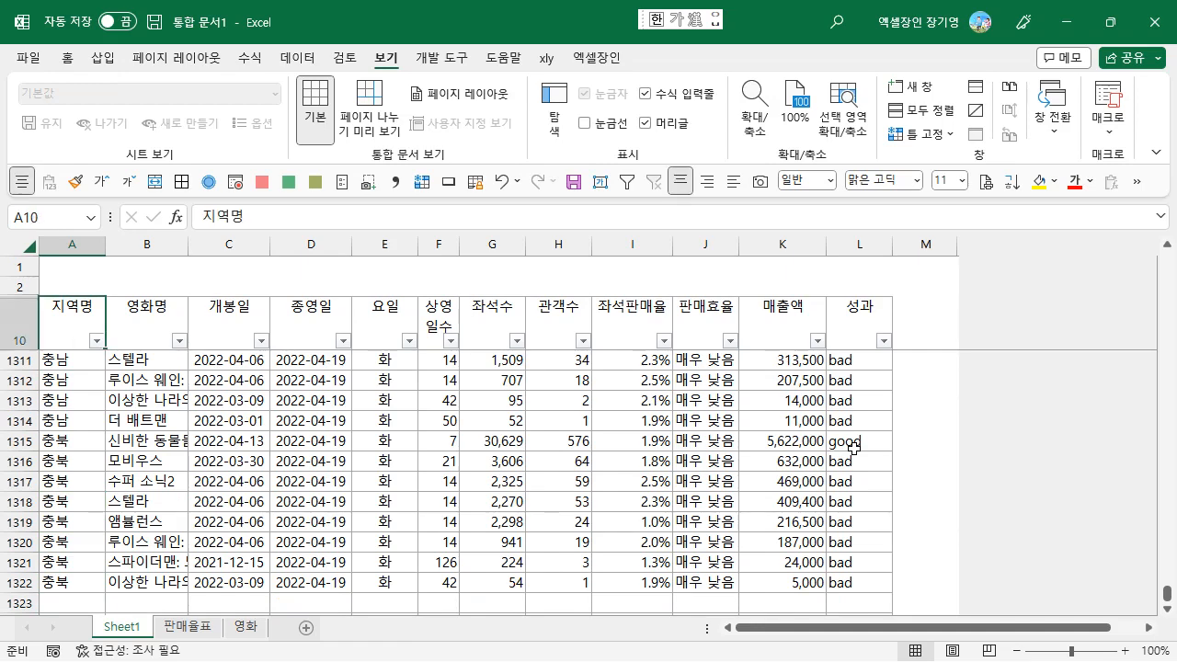
key("Down")
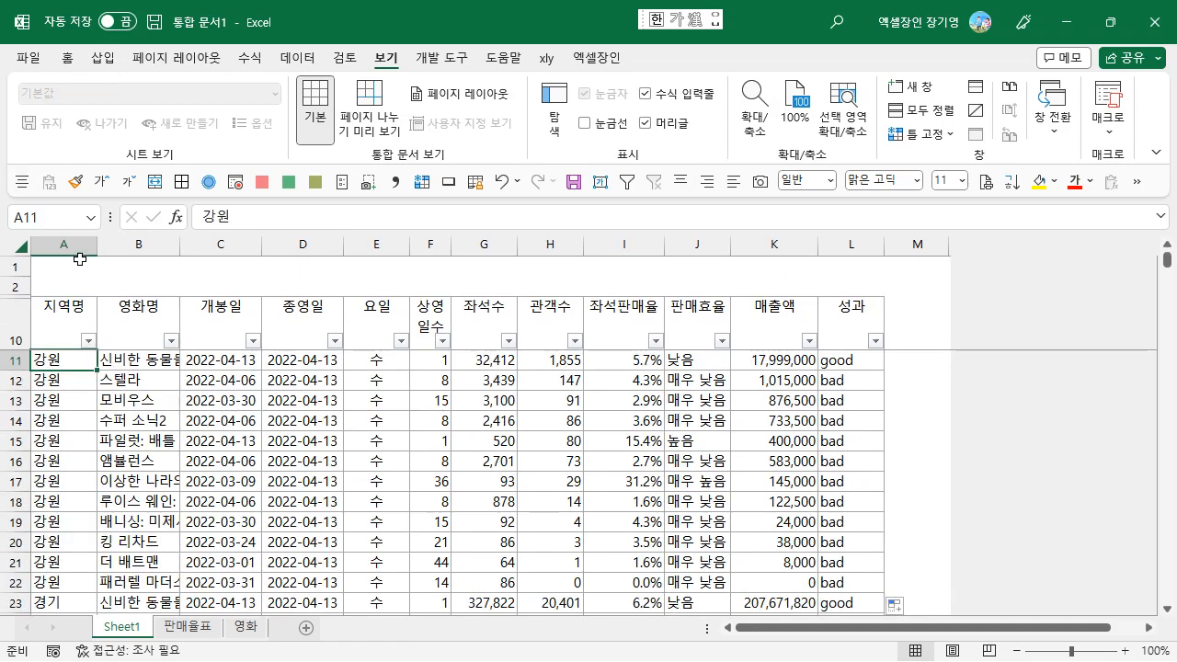
- Examine the header cells A10:C10 against the first record in row 11 and check the last 개봉일 entry
left_click_drag(64, 309, 217, 327)
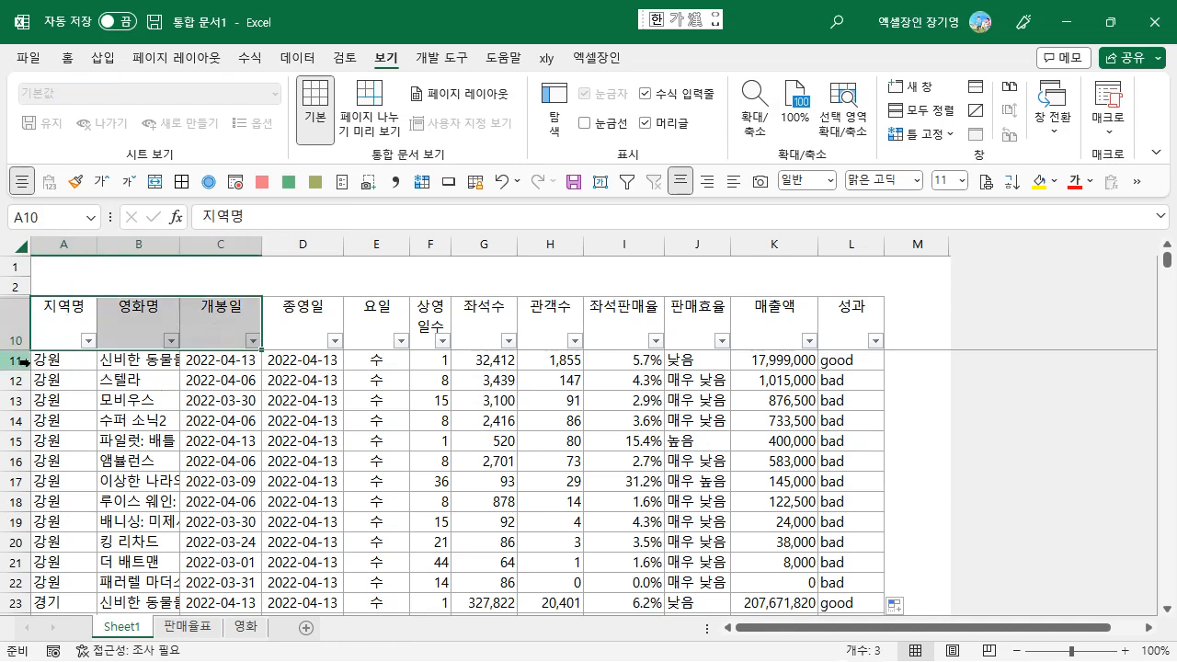
left_click(15, 359)
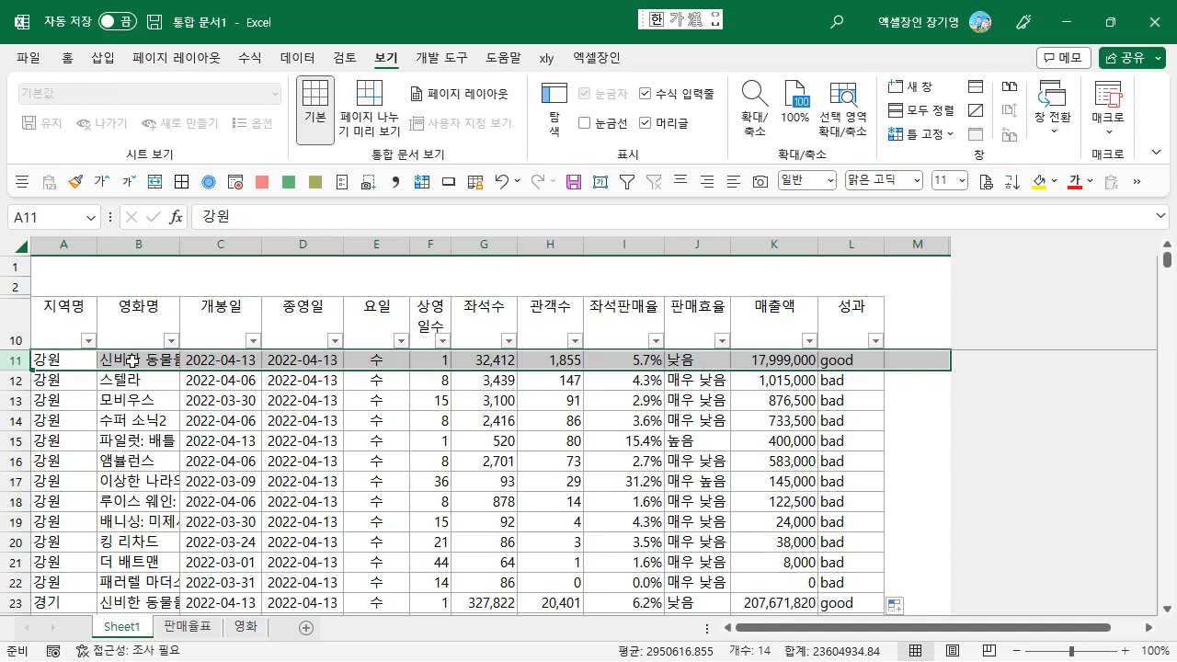
left_click(84, 363)
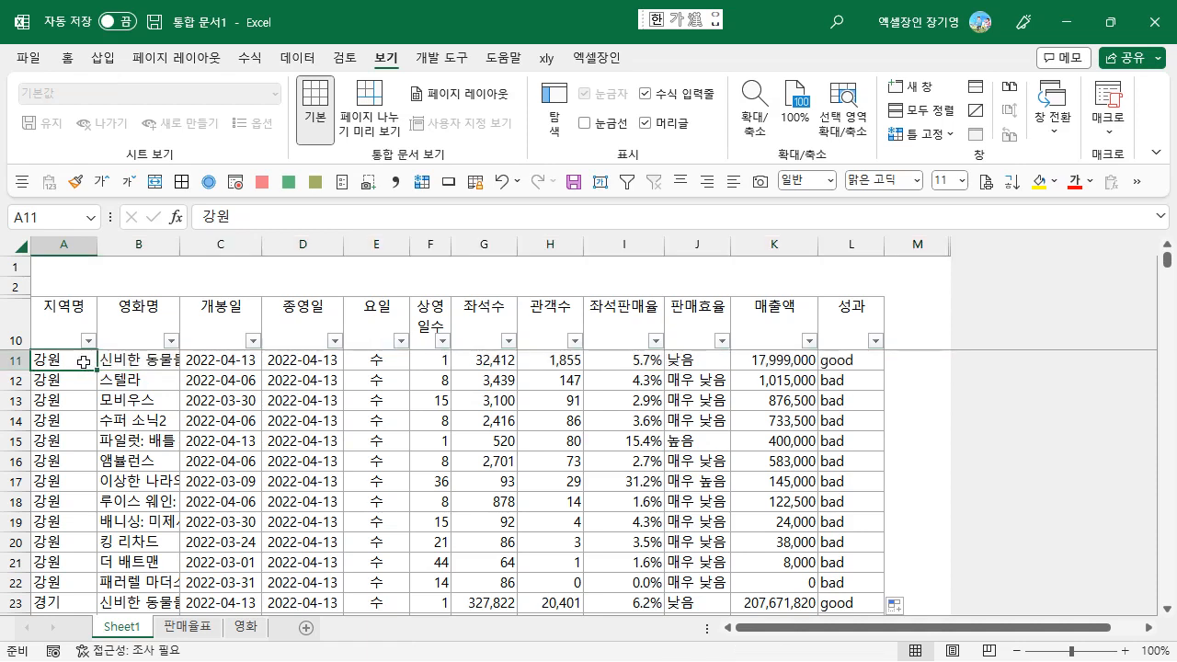
key("shift+Right")
key("shift+Right")
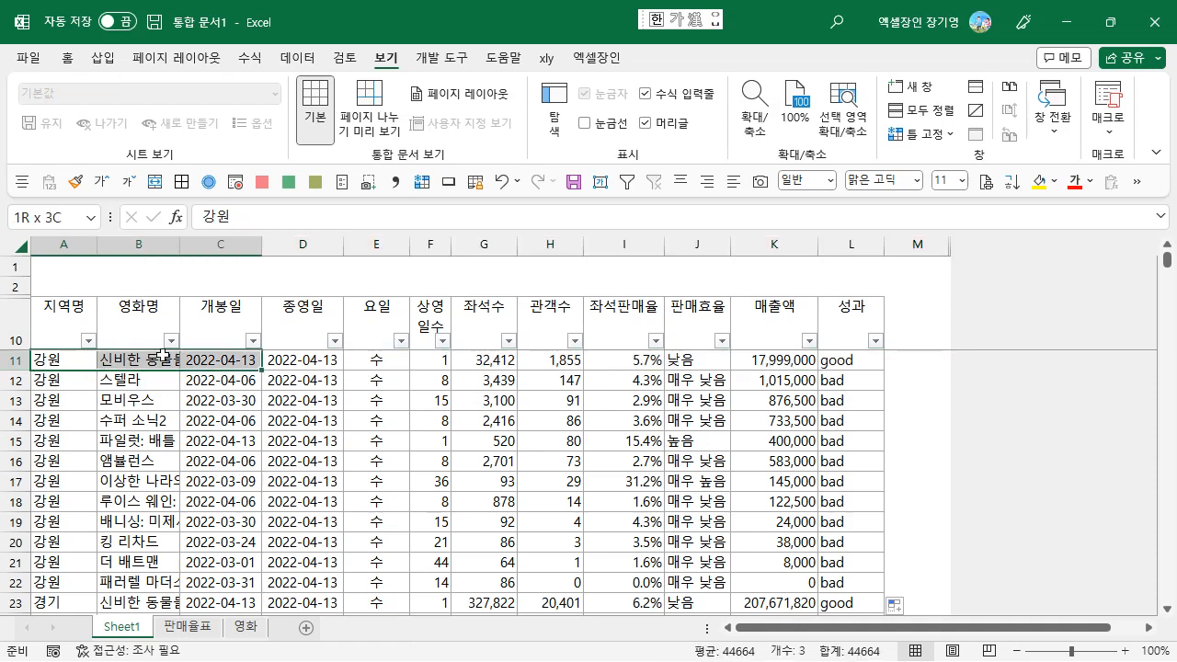
left_click_drag(80, 362, 197, 366)
left_click_drag(78, 329, 209, 340)
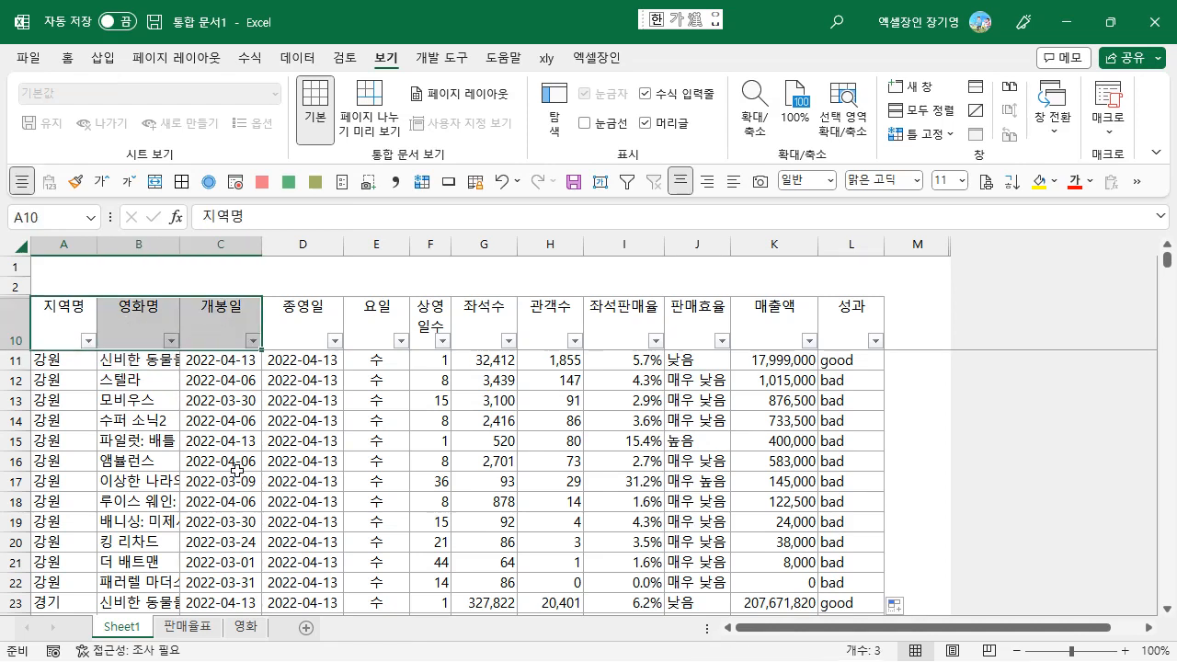
left_click(232, 403)
key("ctrl+Down")
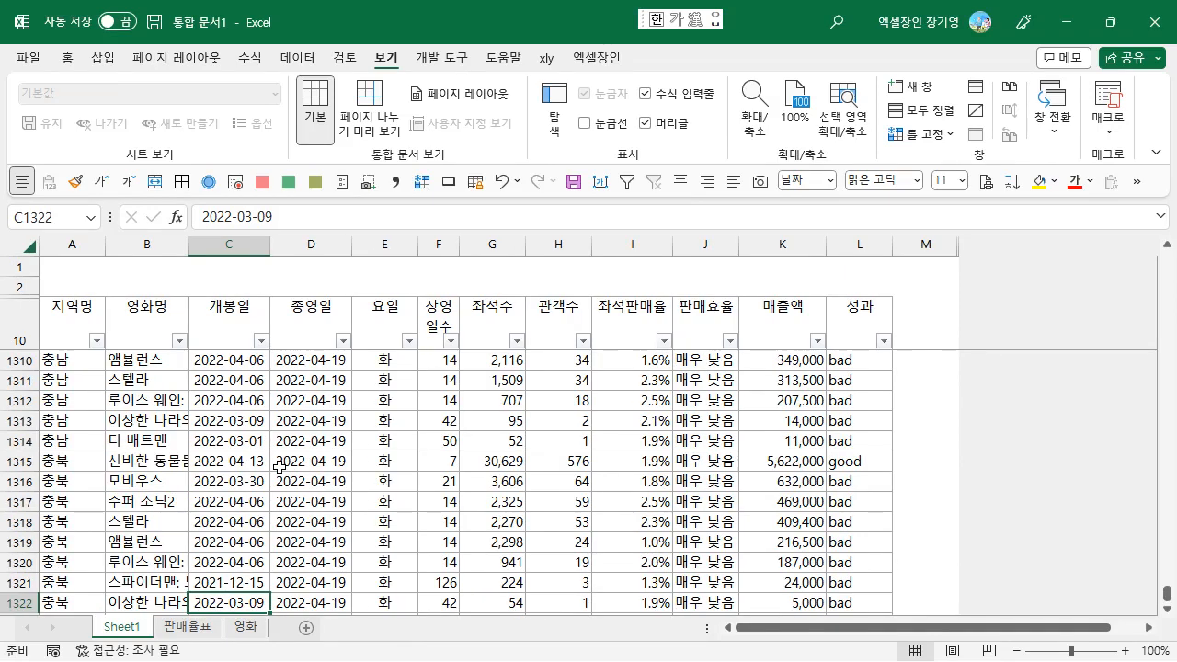
- Remove duplicate records from the movie data, comparing only the 지역명, 영화명 and 개봉일 columns
key("ctrl+Home")
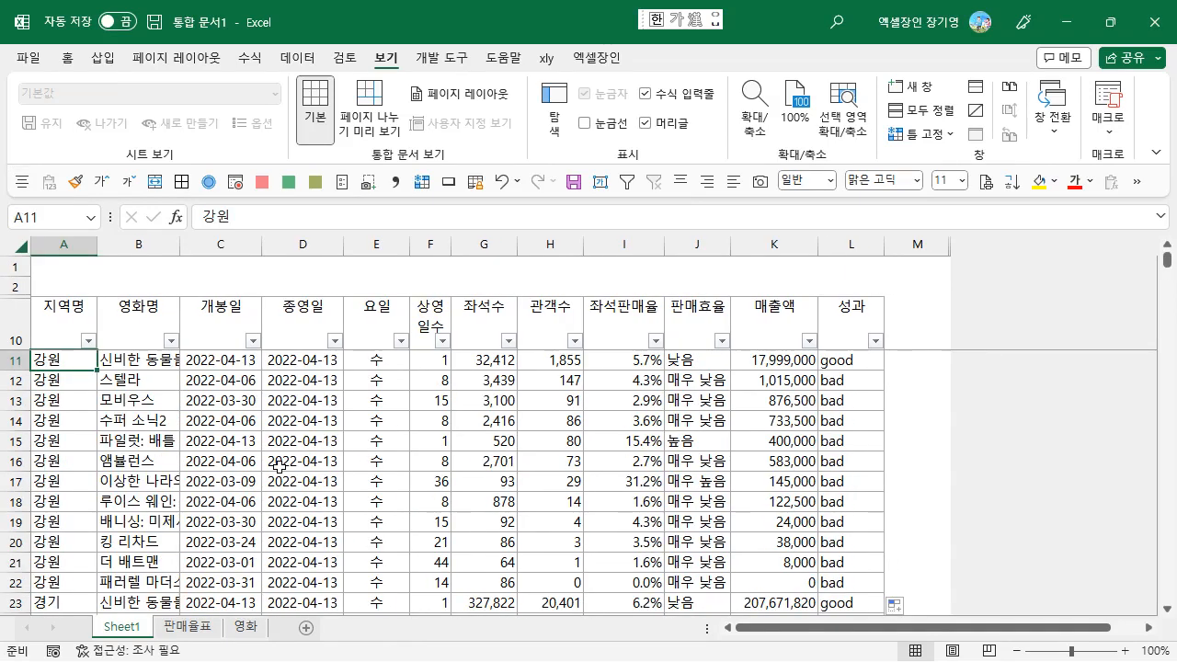
left_click(307, 58)
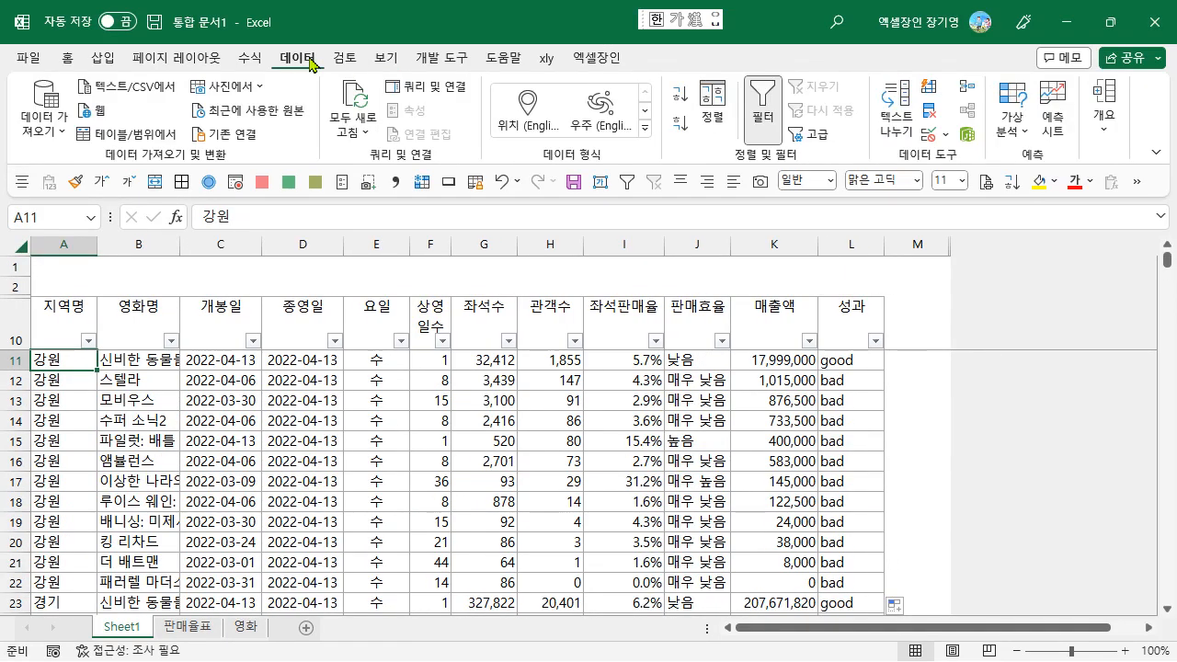
left_click(933, 115)
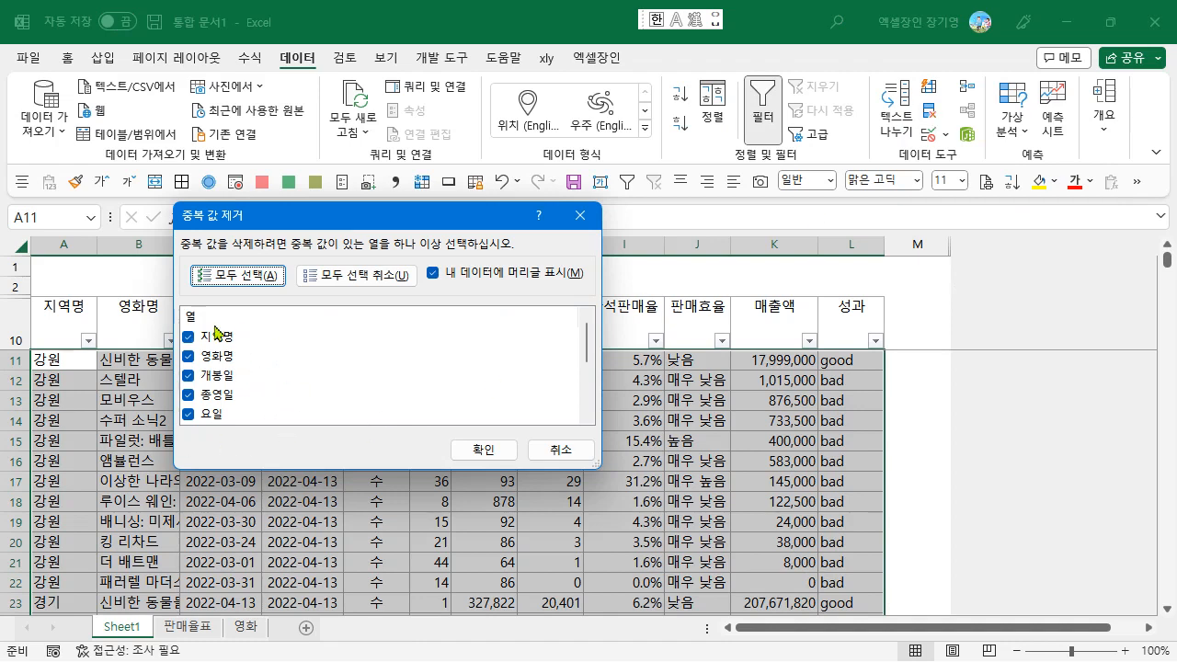
left_click(332, 281)
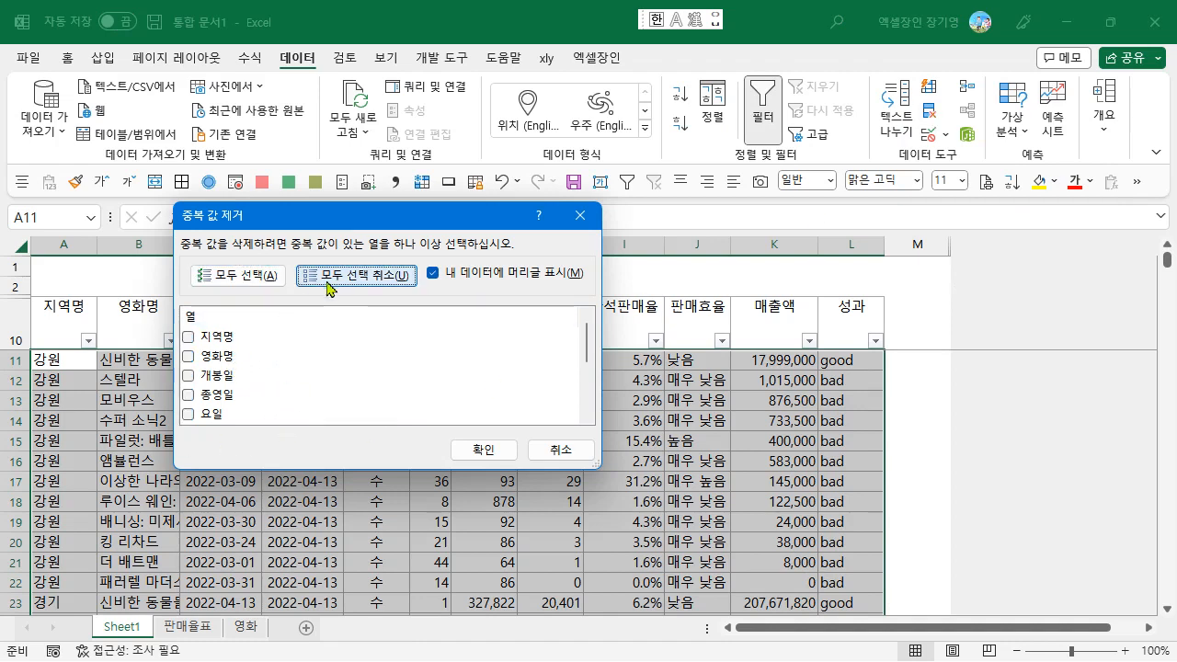
left_click(188, 337)
left_click(188, 356)
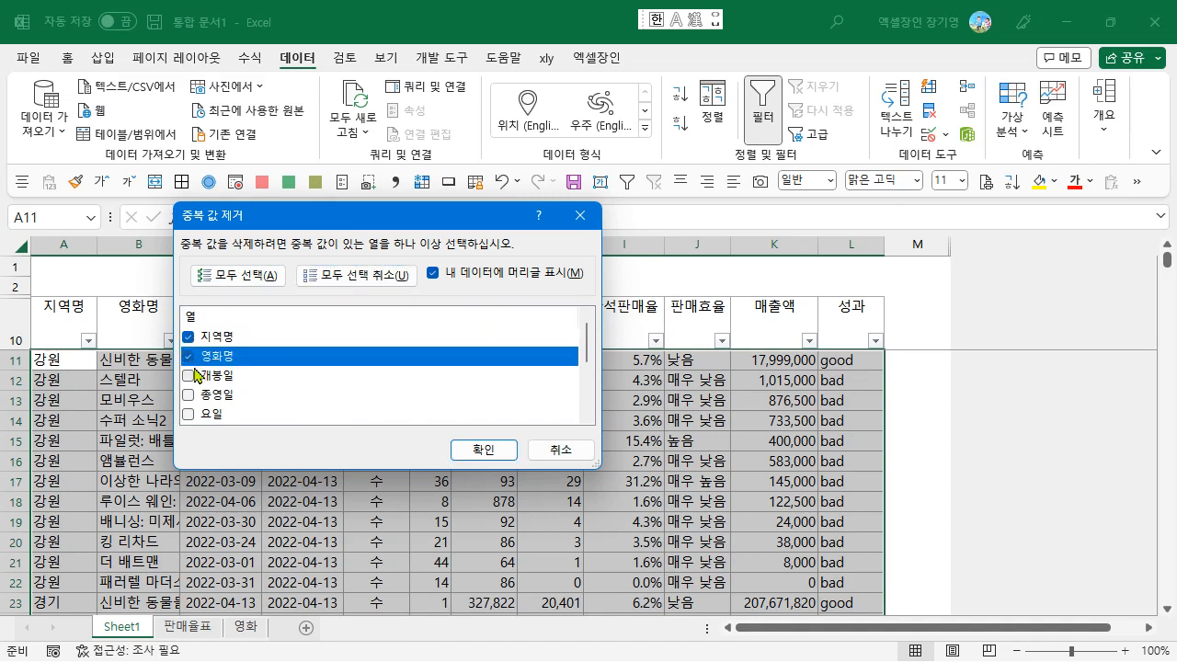
left_click(189, 375)
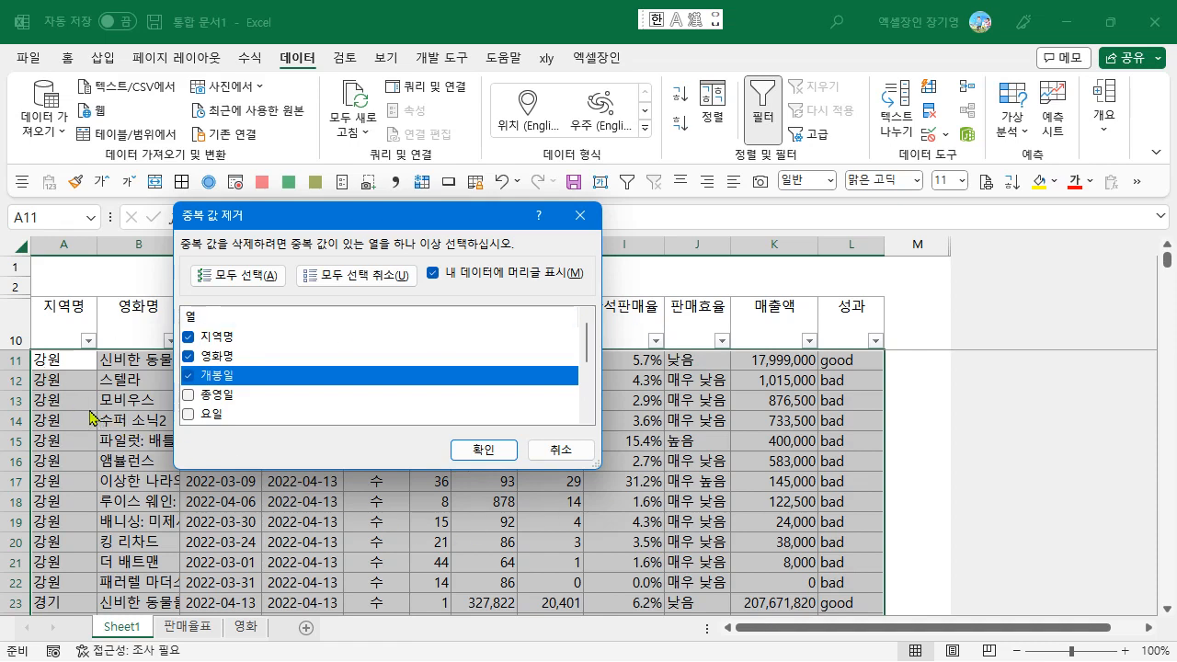
left_click(484, 450)
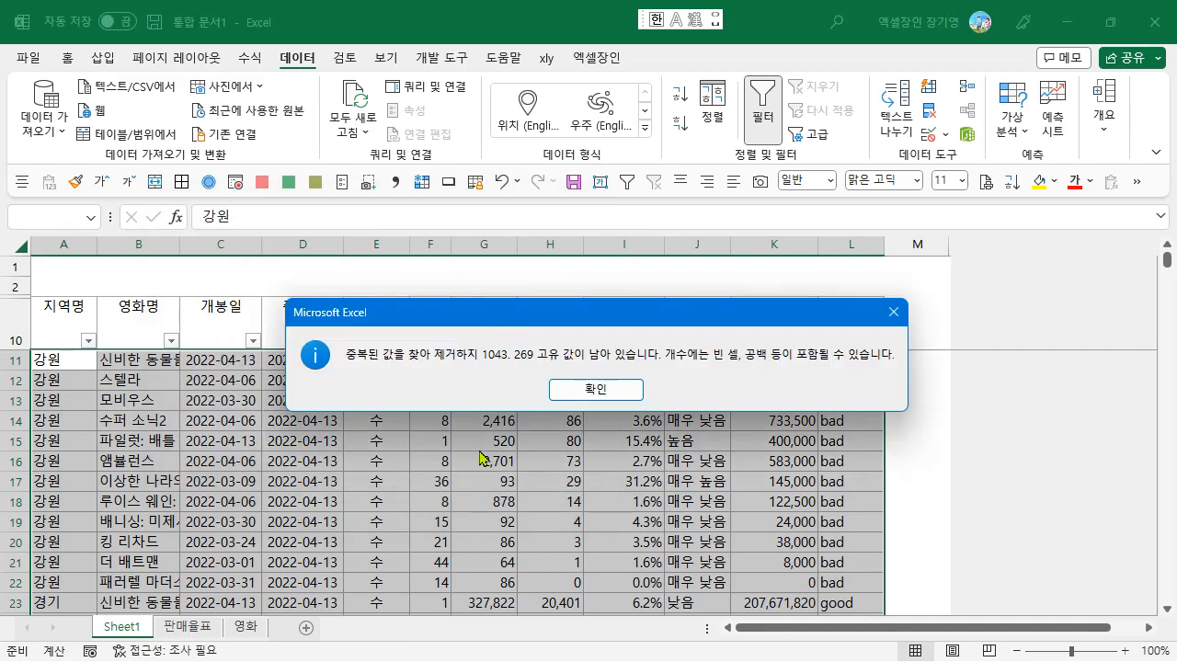
left_click(593, 390)
- Examine the last remaining records and the empty rows directly below the data
key("ctrl+Down")
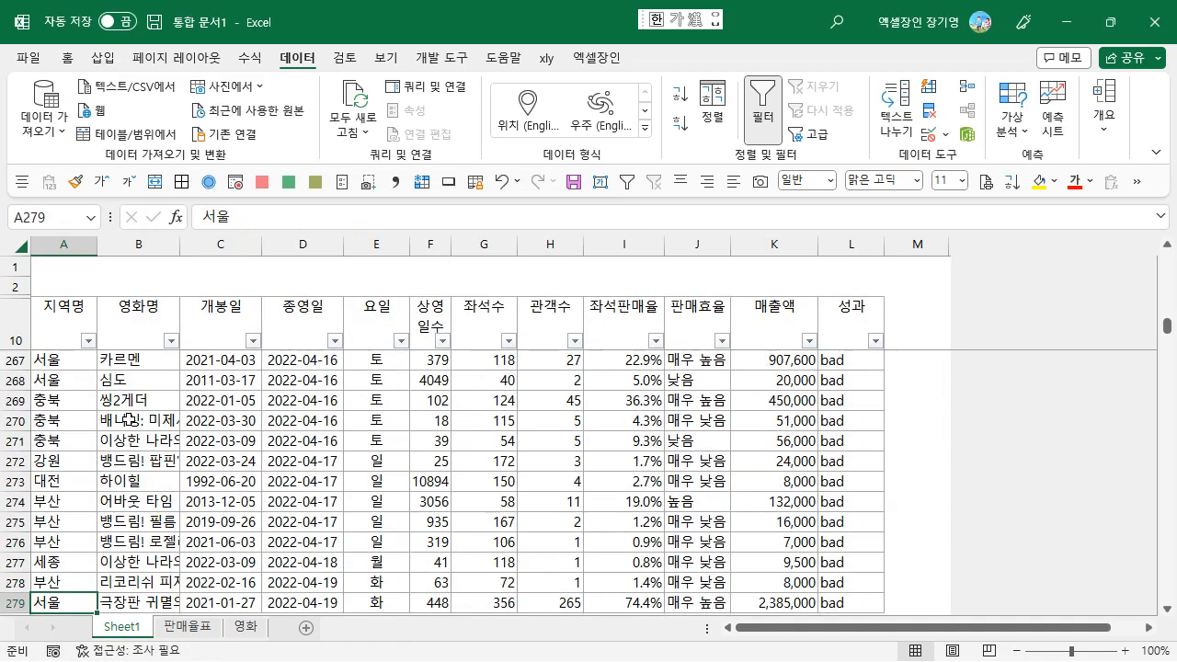
key("Down")
key("Down")
key("Down")
key("ctrl+Up")
key("Up")
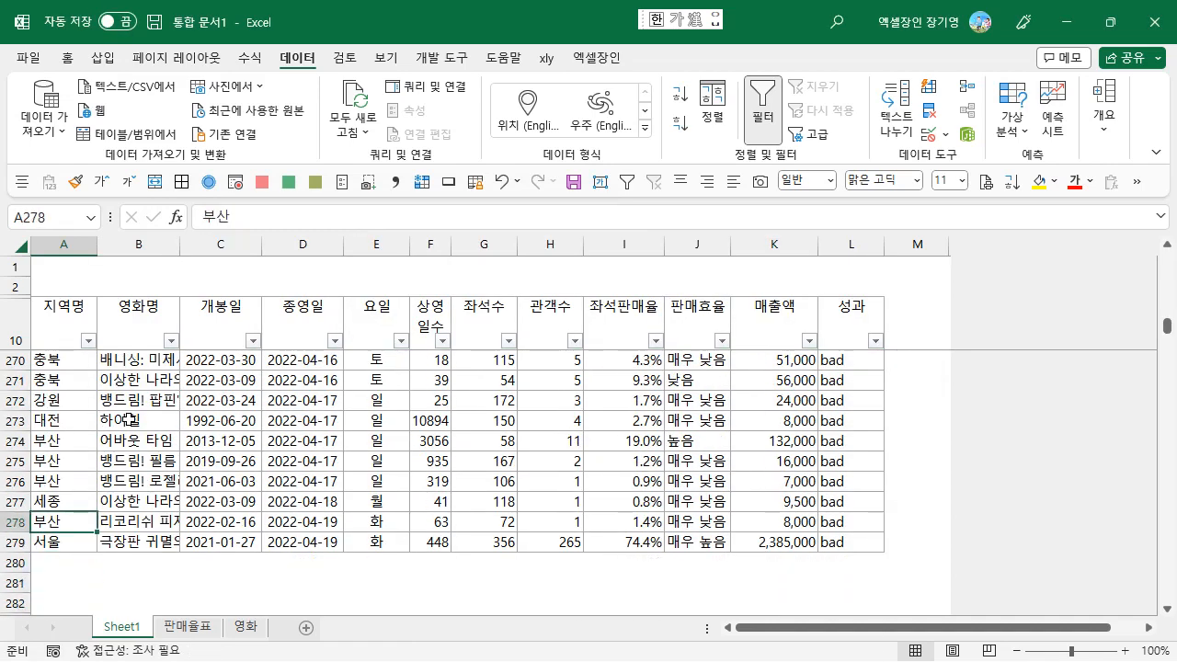
- Examine the first record across its columns from 지역명 to 관객수 and the first rows of the 지역명 column
key("ctrl+Home")
key("Right")
key("Right")
key("Right")
key("Right")
key("Right")
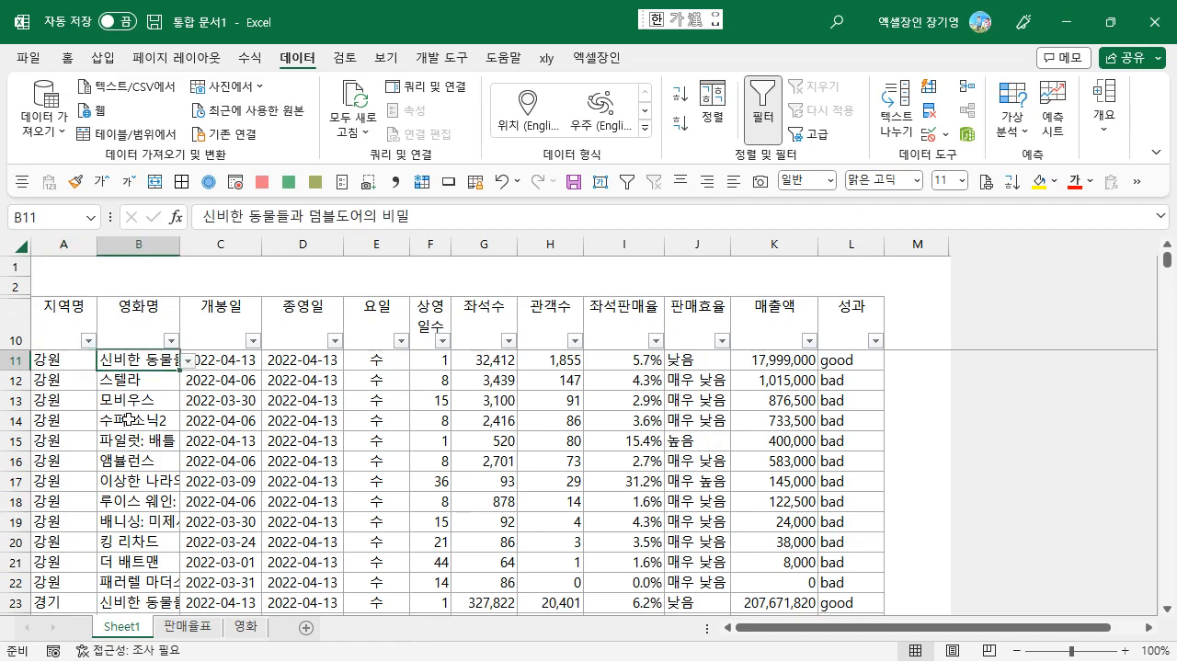
key("Right")
key("Right")
key("Right")
key("Right")
key("Right")
key("Right")
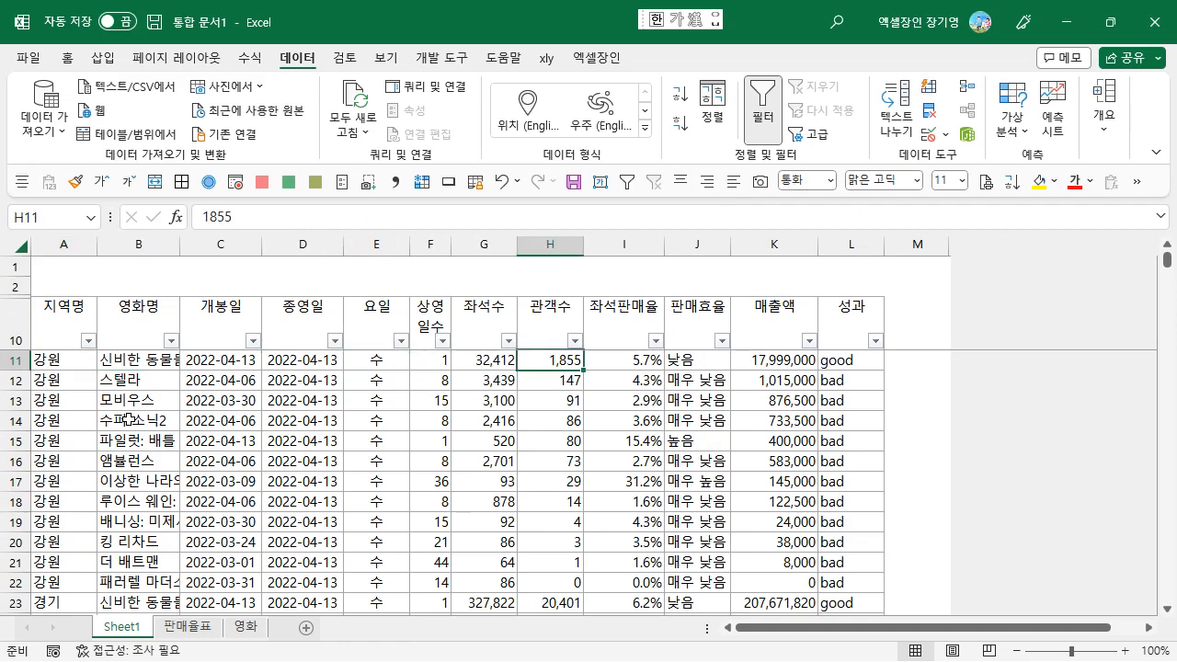
key("Left")
key("Left")
key("Left")
key("Home")
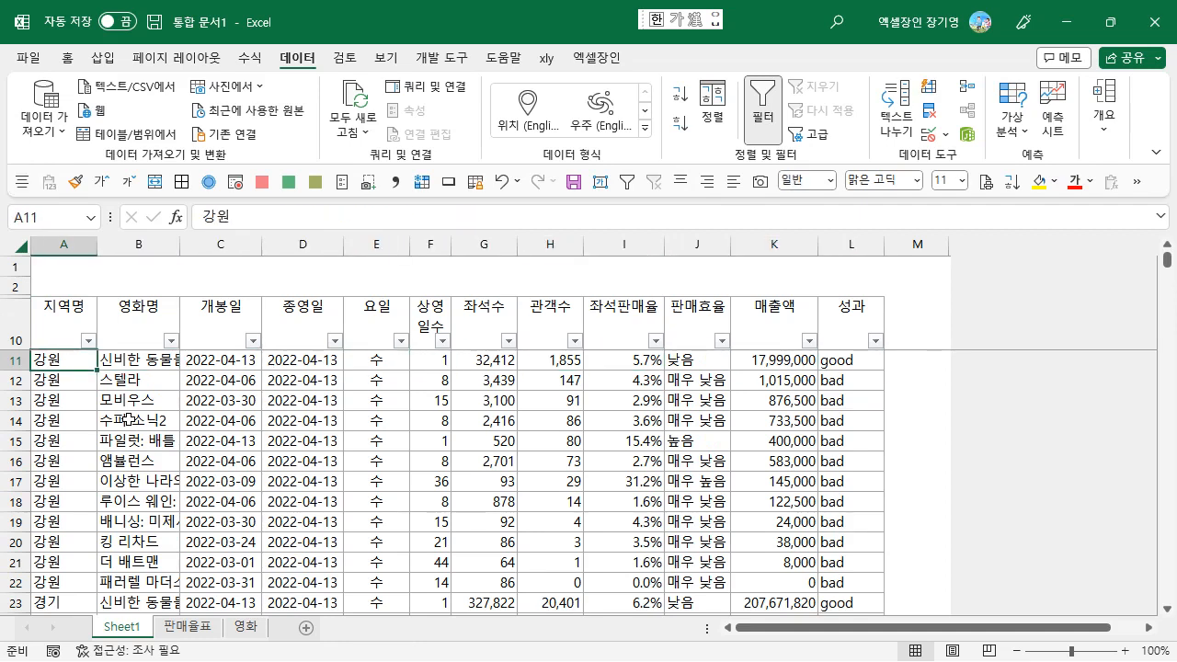
key("Up")
key("Down")
key("Down")
key("Down")
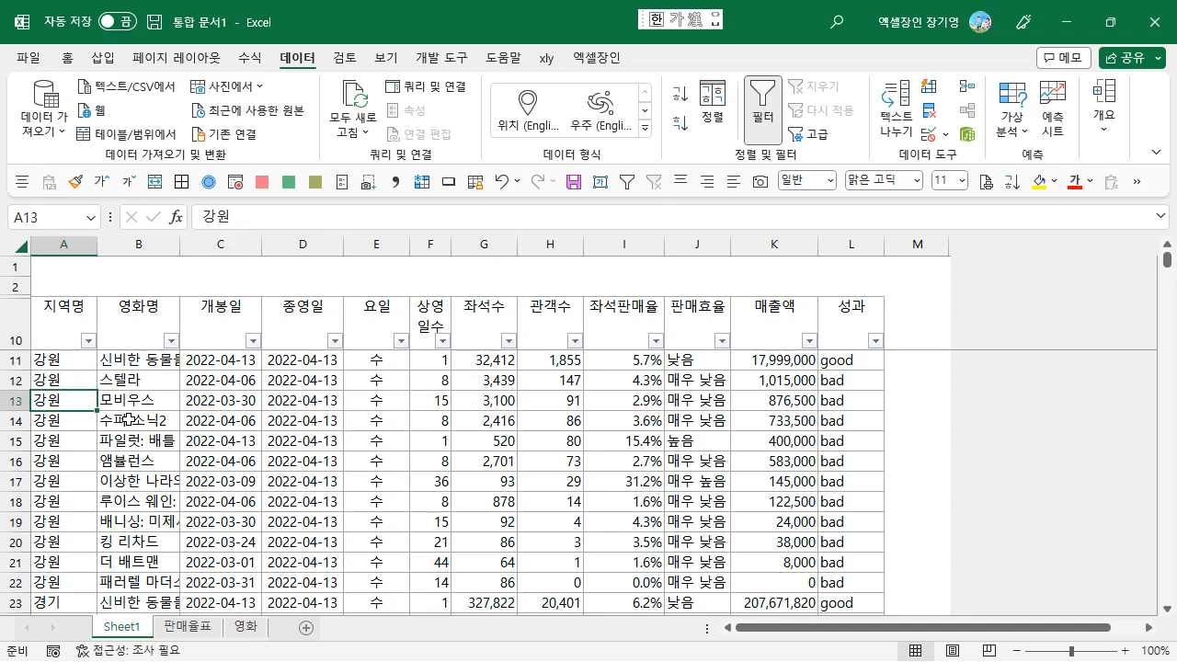
- Examine the movie titles in the 영화명 table on the 영화 sheet, starting from its header
left_click(245, 626)
left_click(211, 345)
key("ctrl+Home")
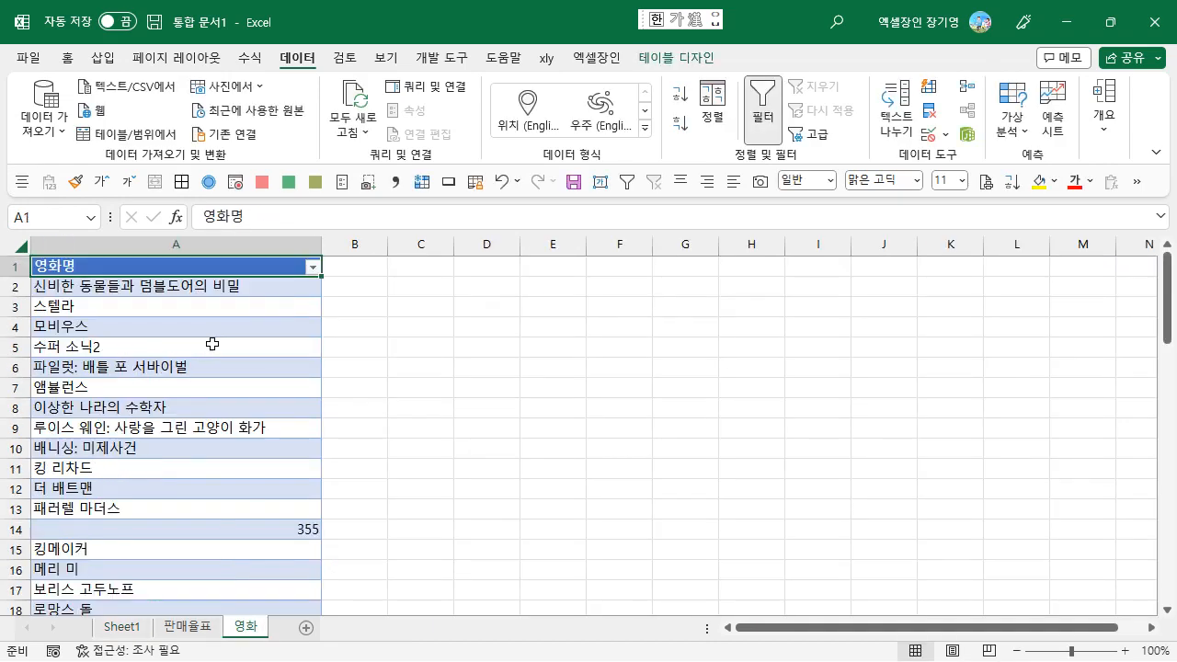
key("Down")
key("Down")
key("Down")
key("Down")
key("Down")
key("Down")
key("Down")
key("Down")
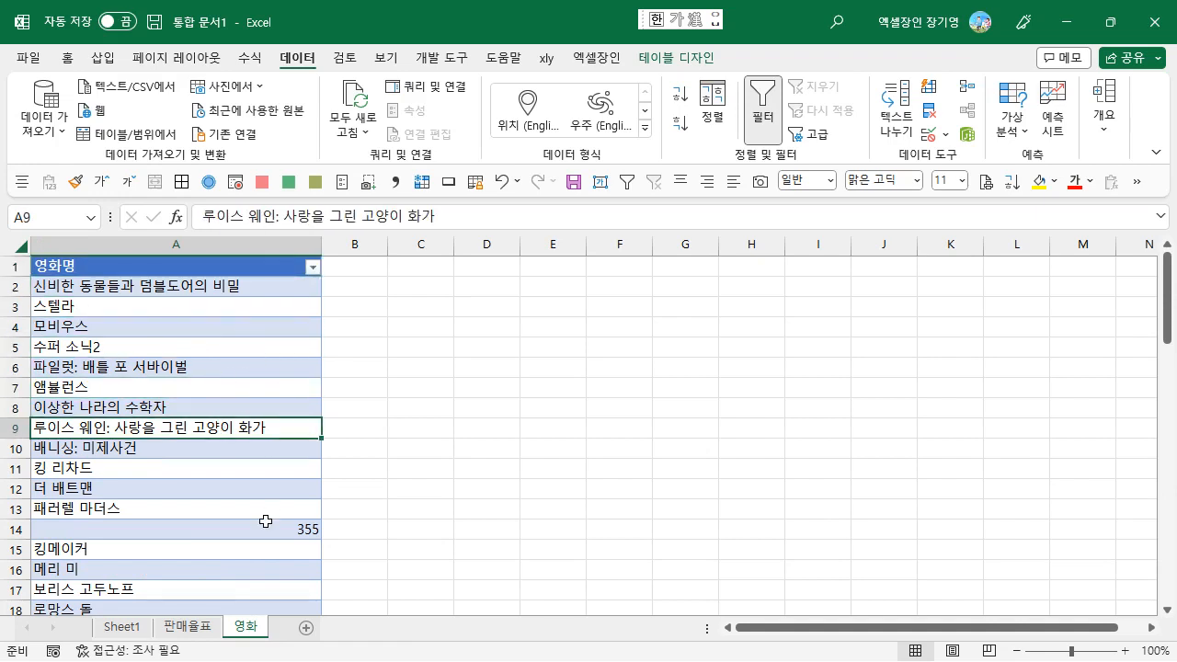
- Return to Sheet1 and examine the last data rows and the blank row 280 below them
left_click(122, 627)
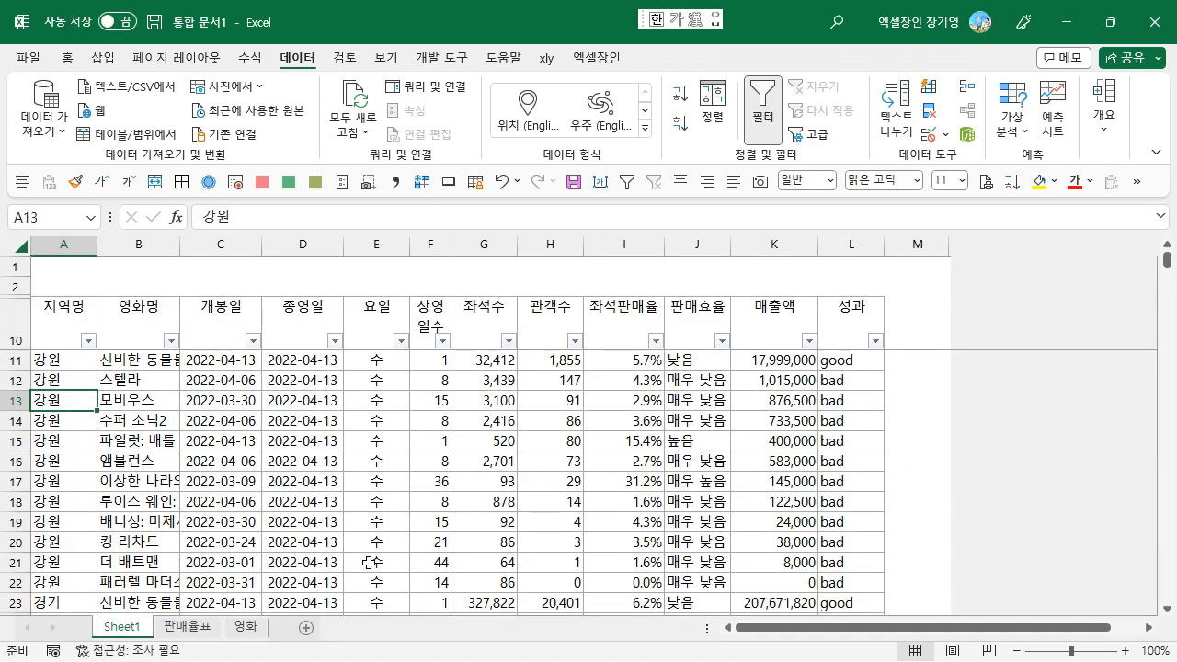
key("ctrl+Down")
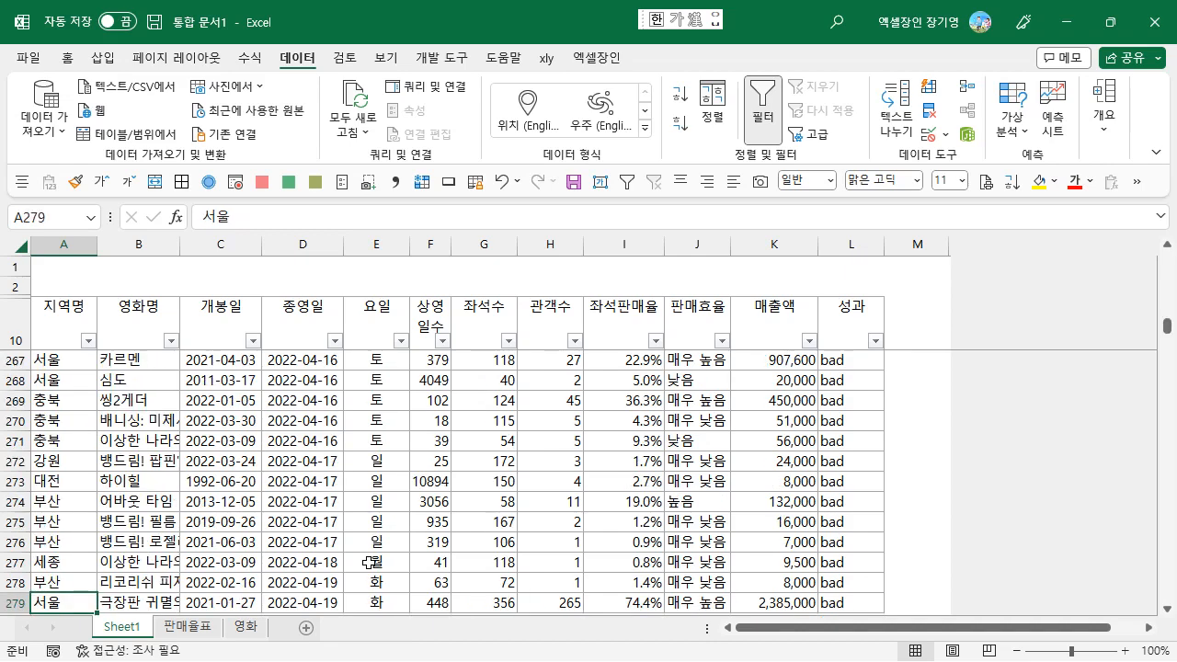
key("Down")
key("Down")
key("Up")
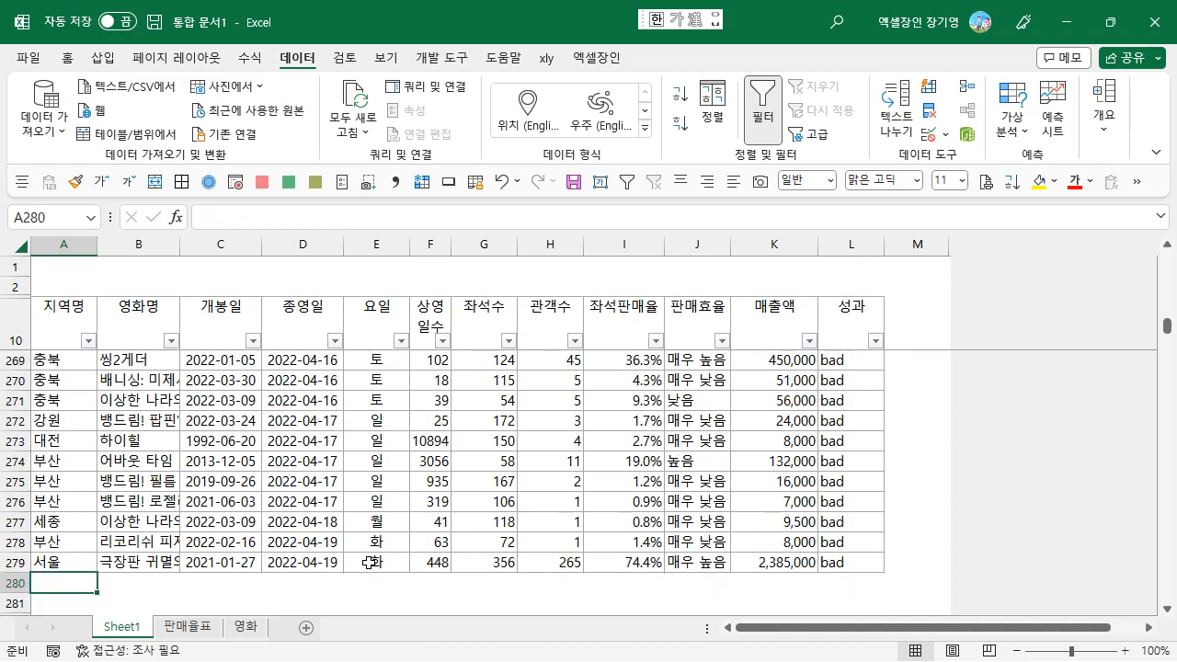
left_click(431, 583)
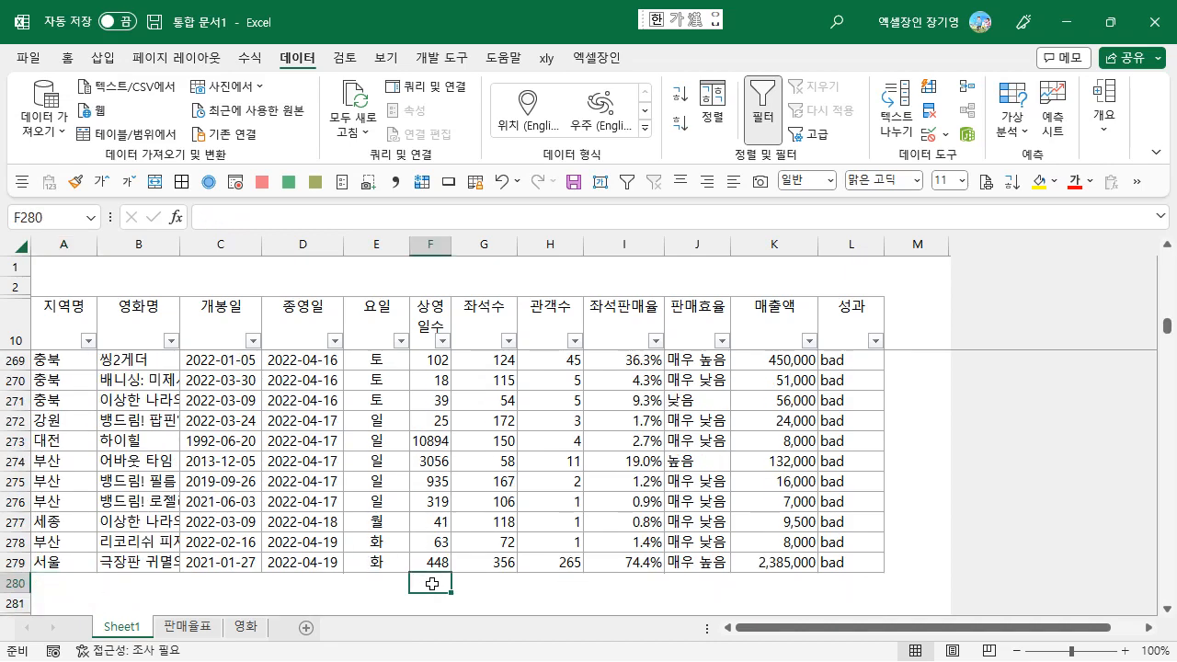
key("Home")
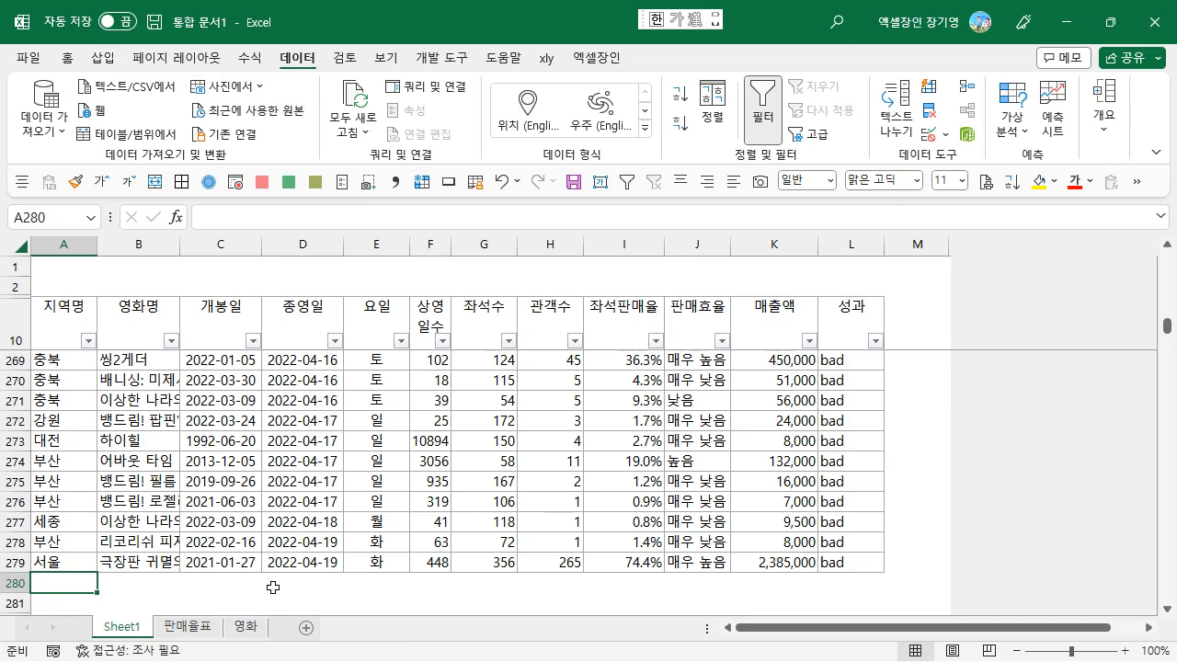
left_click(314, 464)
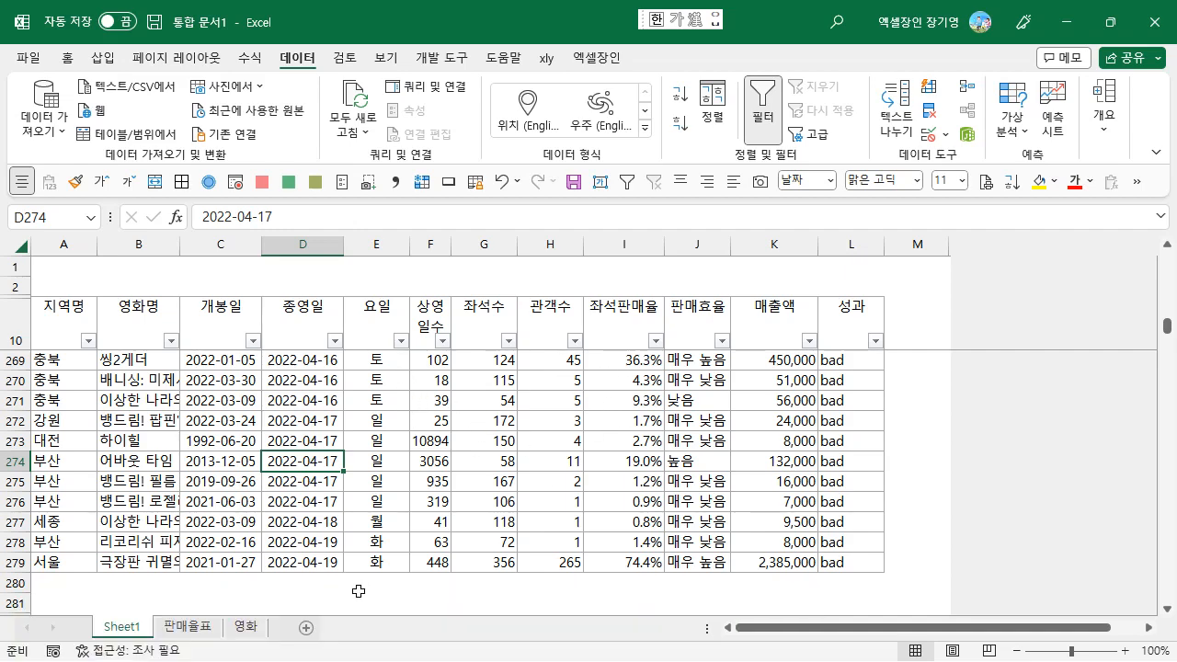
- Compare the table on the 영화 sheet with the plain data range on Sheet1 and inspect the 상영일수 formula in F273
left_click(247, 633)
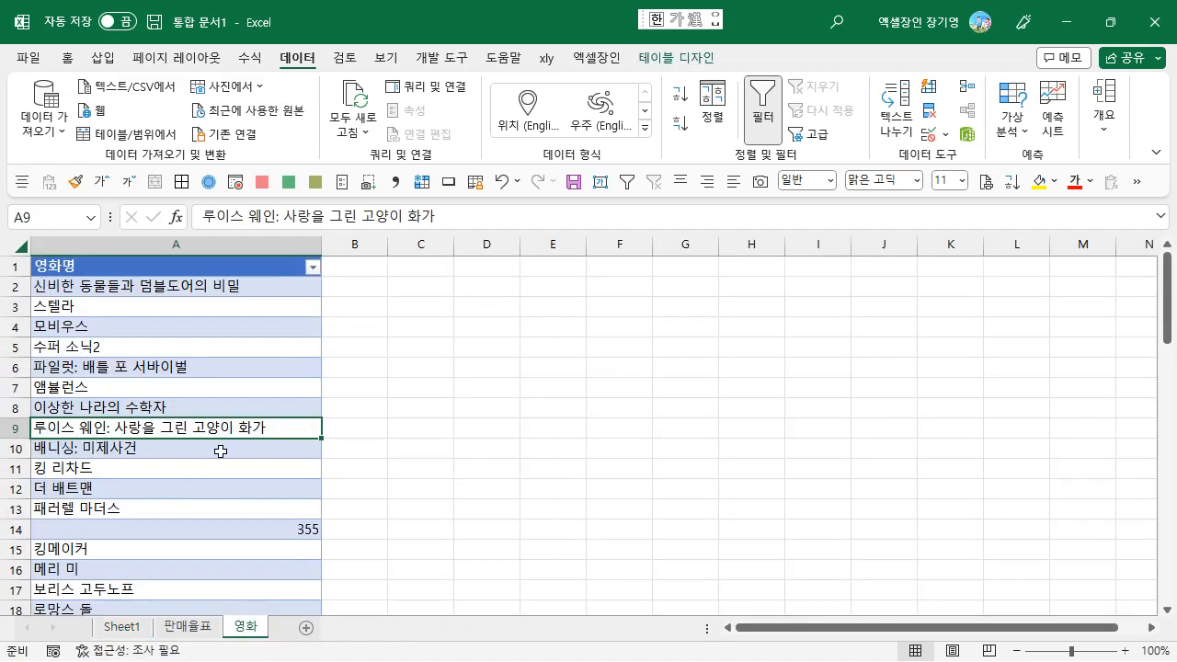
left_click(239, 508)
left_click(129, 631)
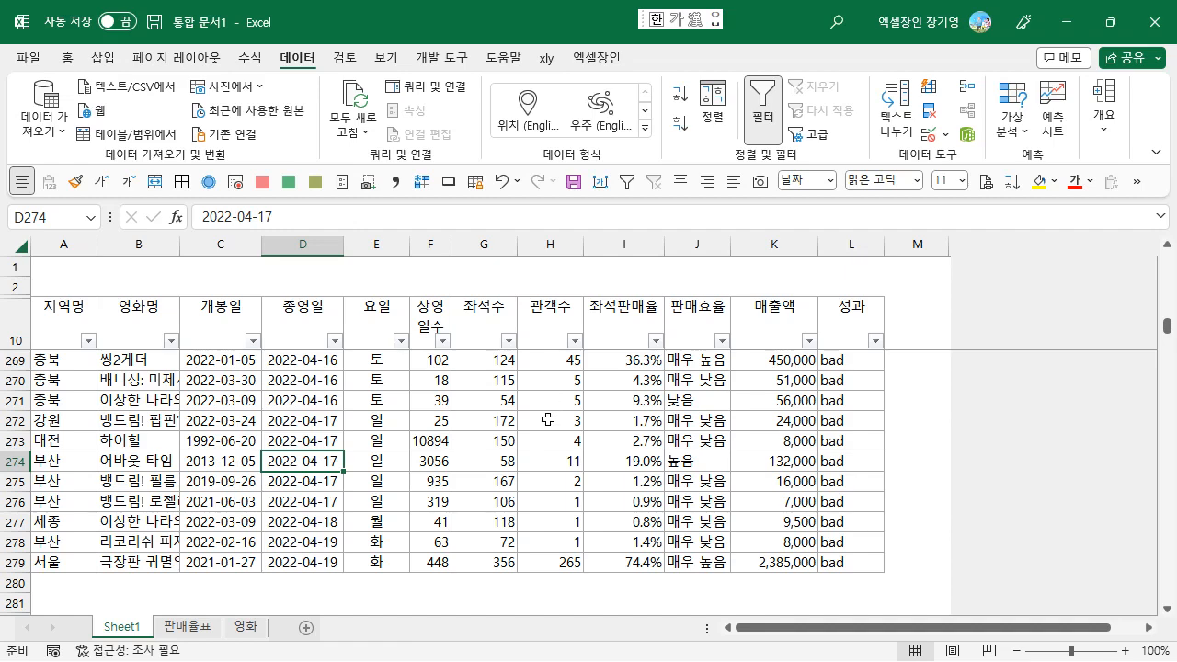
left_click(248, 627)
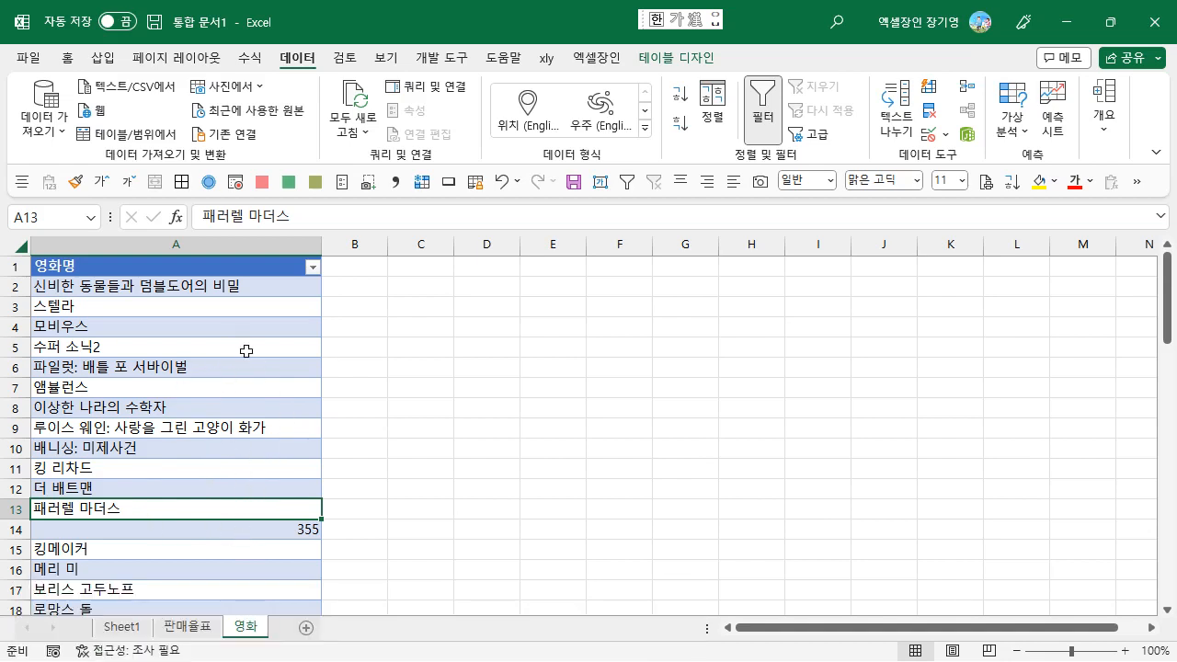
left_click(123, 627)
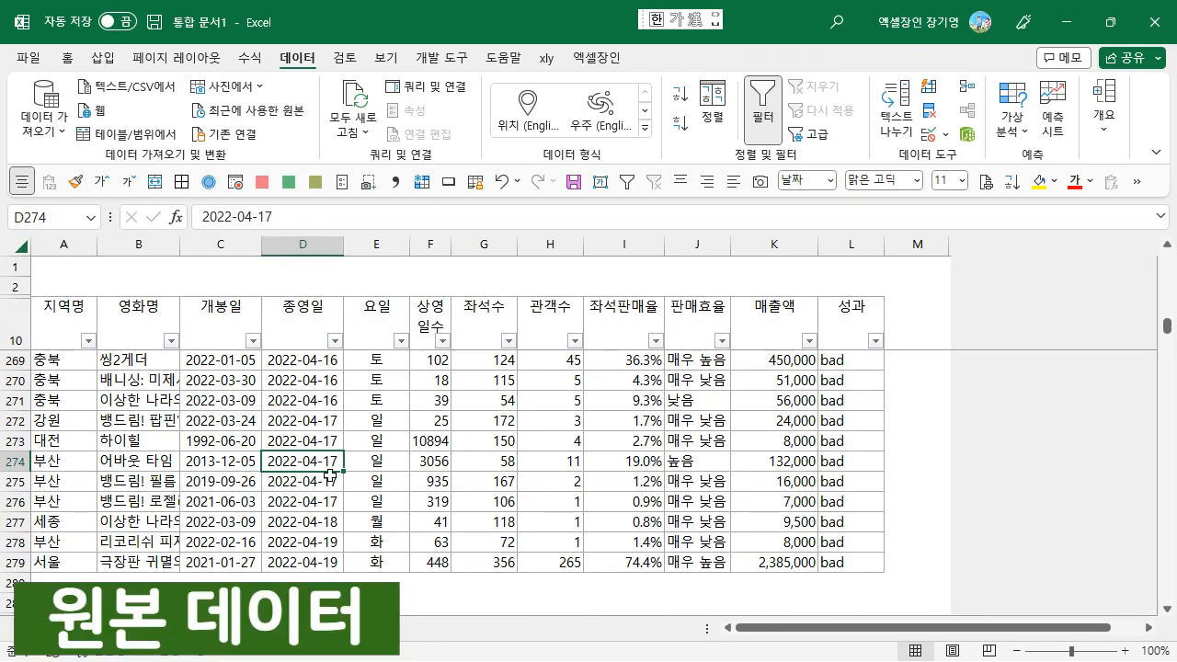
left_click(416, 440)
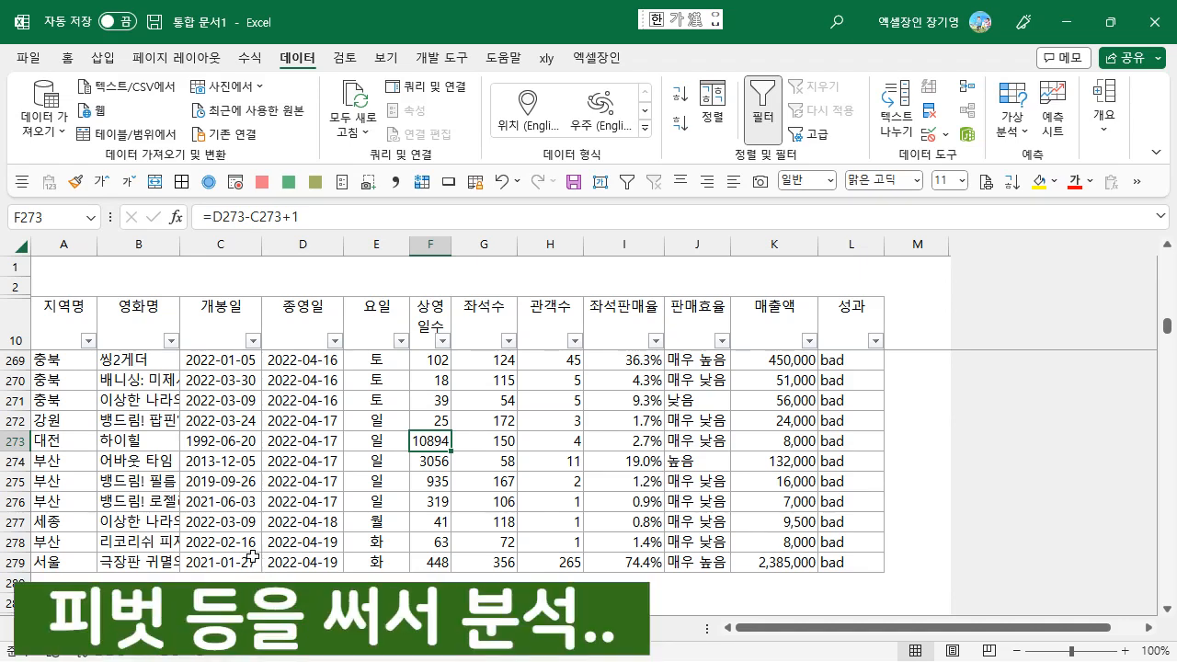
- Return to the first records, rename Sheet1 as 데이터, and look at the 판매율표 sheet before returning to the data
key("ctrl+Home")
left_click(237, 423)
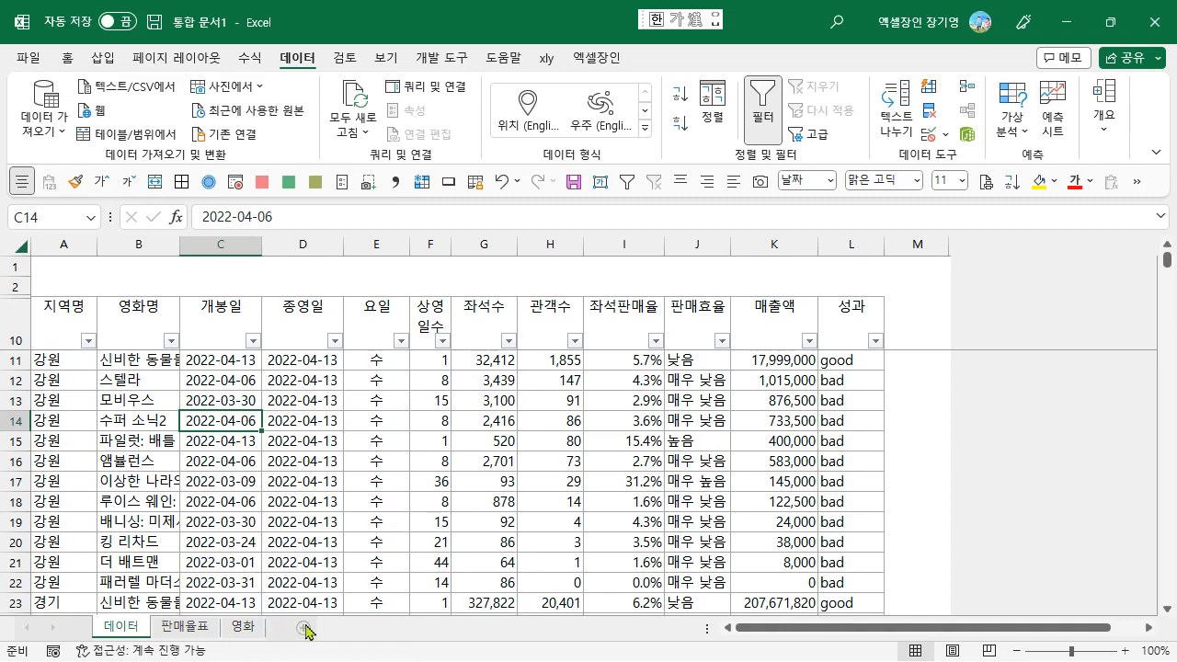
left_click(195, 629)
left_click(147, 628)
- Convert the data range A10:L279 on the 데이터 sheet into an Excel table with headers
left_click(336, 442)
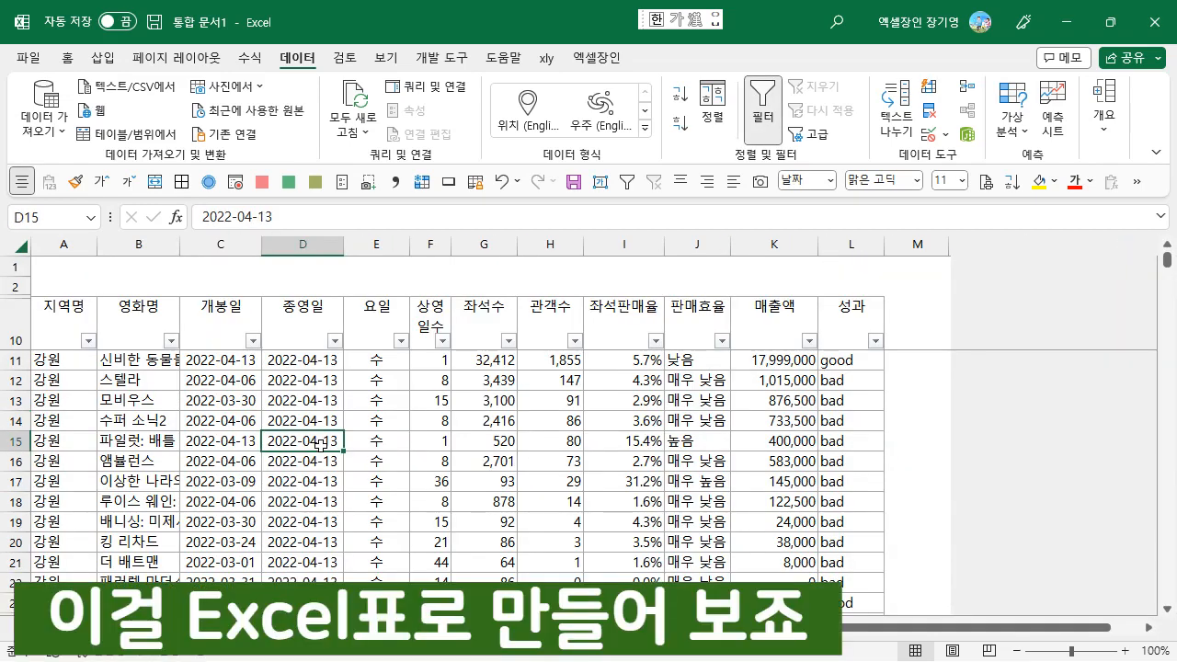
left_click(307, 504)
left_click(103, 57)
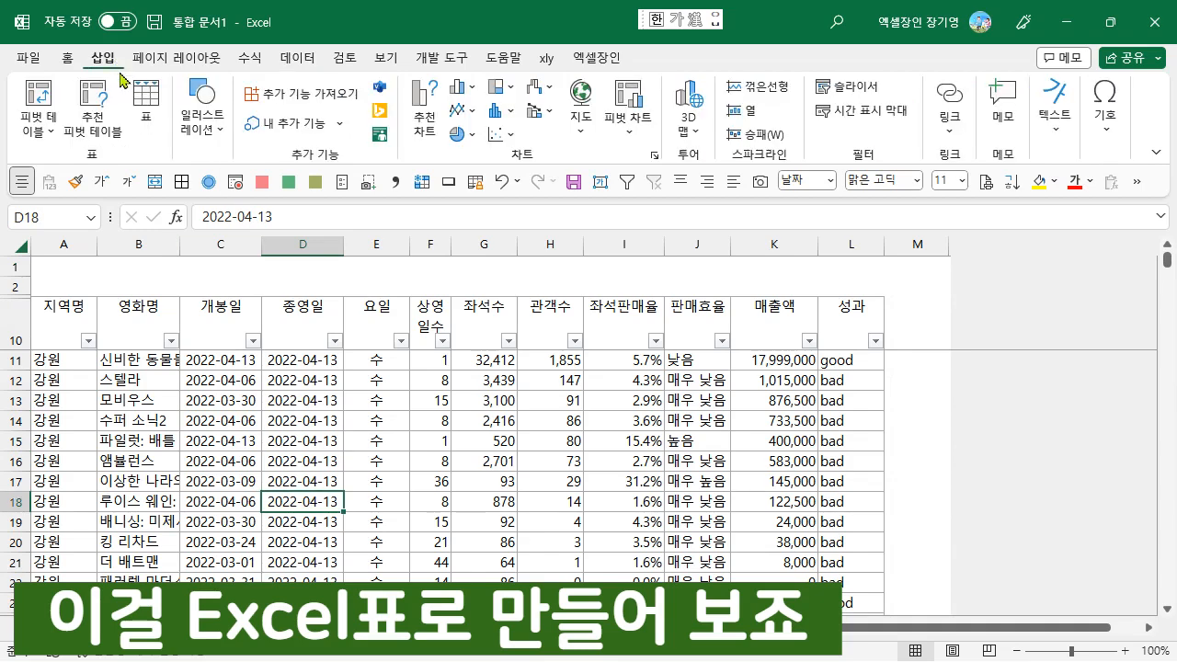
left_click(159, 121)
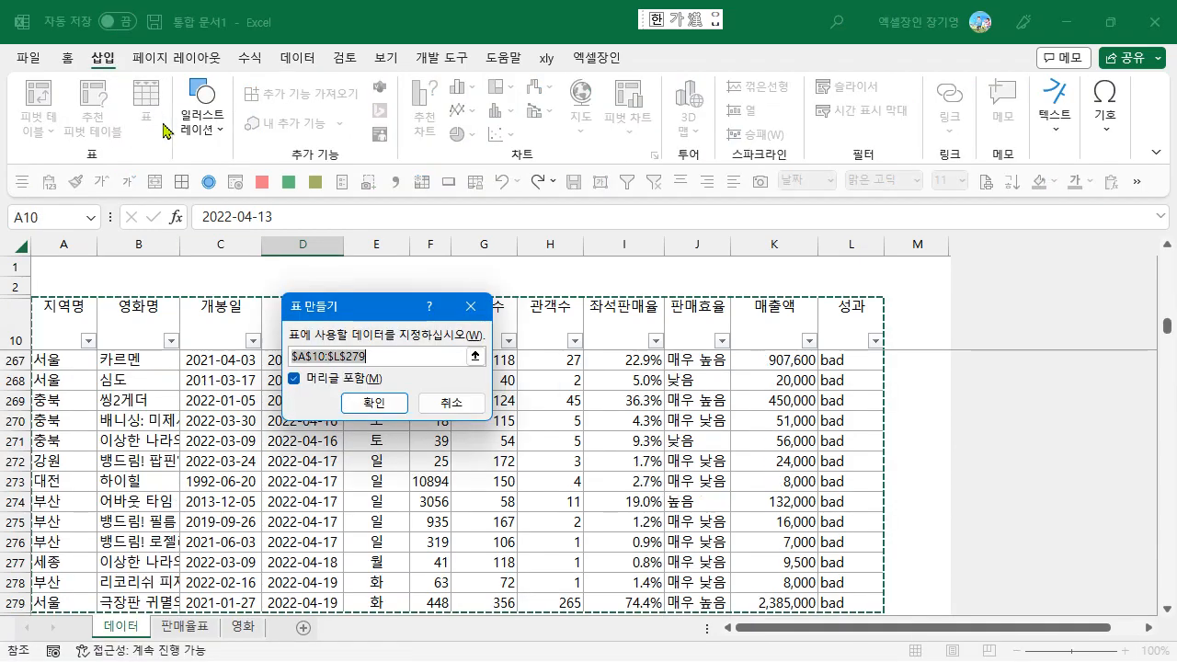
left_click(390, 411)
- Examine the last rows of the new table, inspect the 성과 formula in L279, and select A280 below the last record
left_click(253, 521)
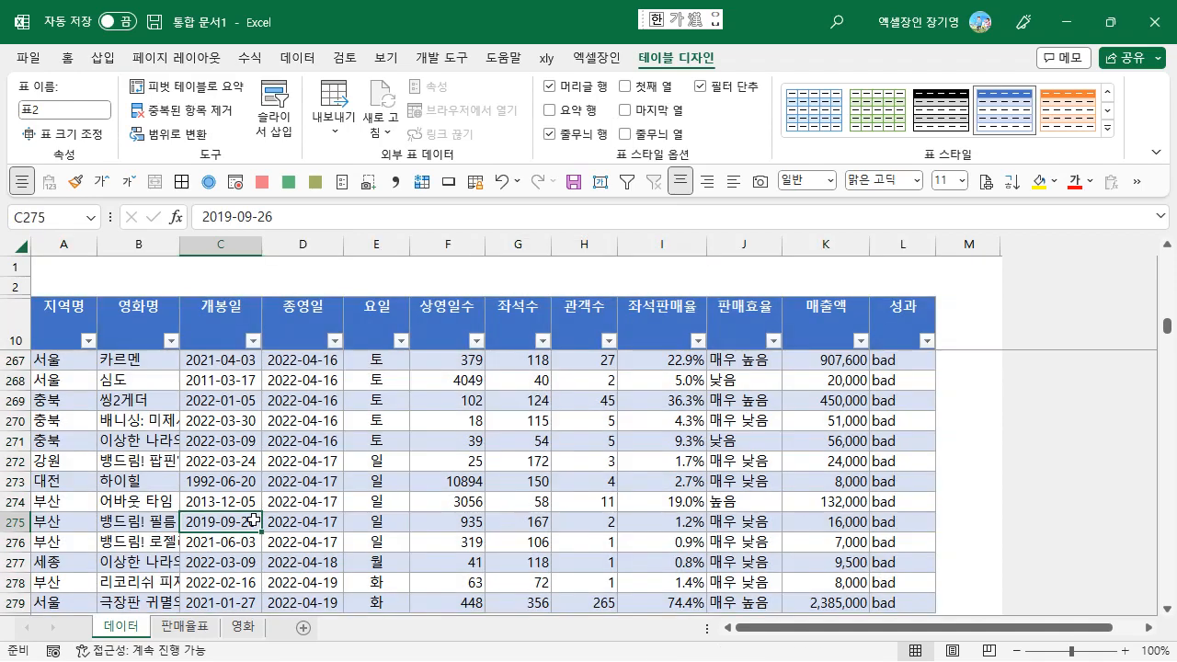
key("ctrl+Down")
key("Down")
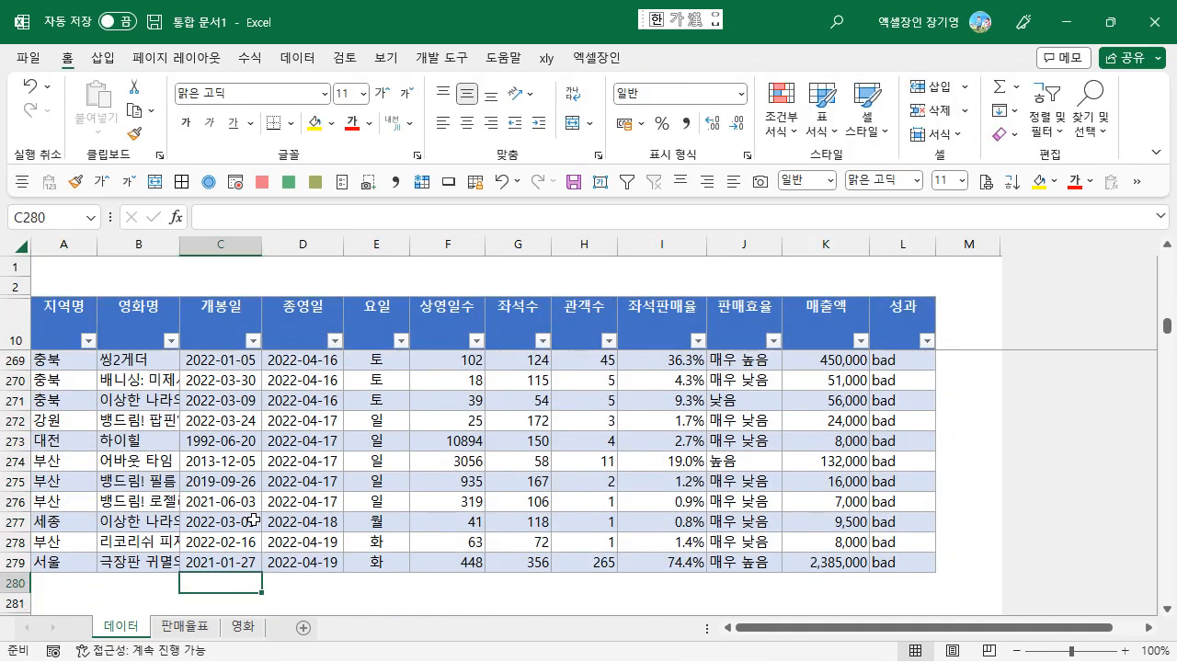
key("Left")
key("Left")
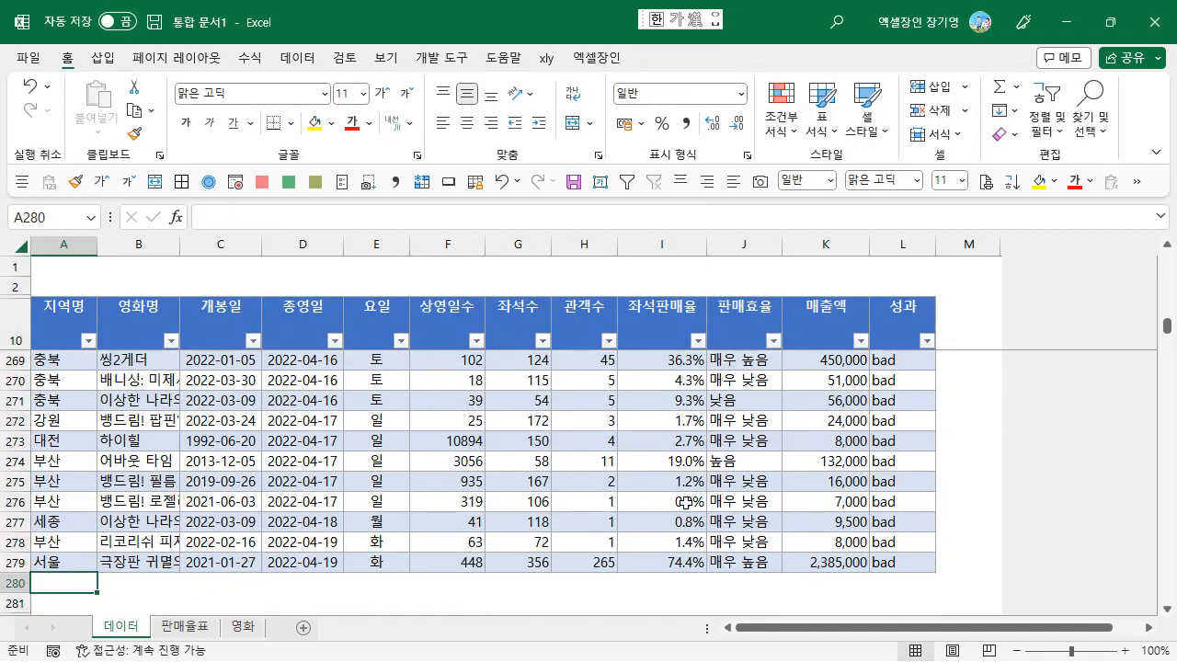
left_click(888, 557)
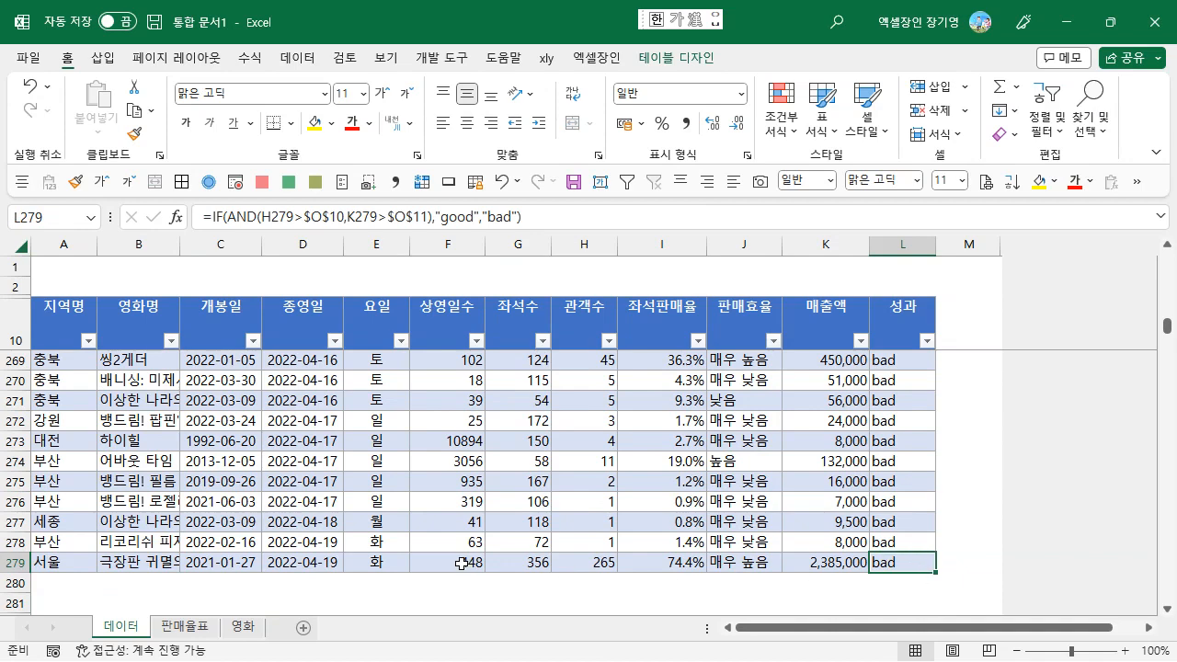
left_click(82, 584)
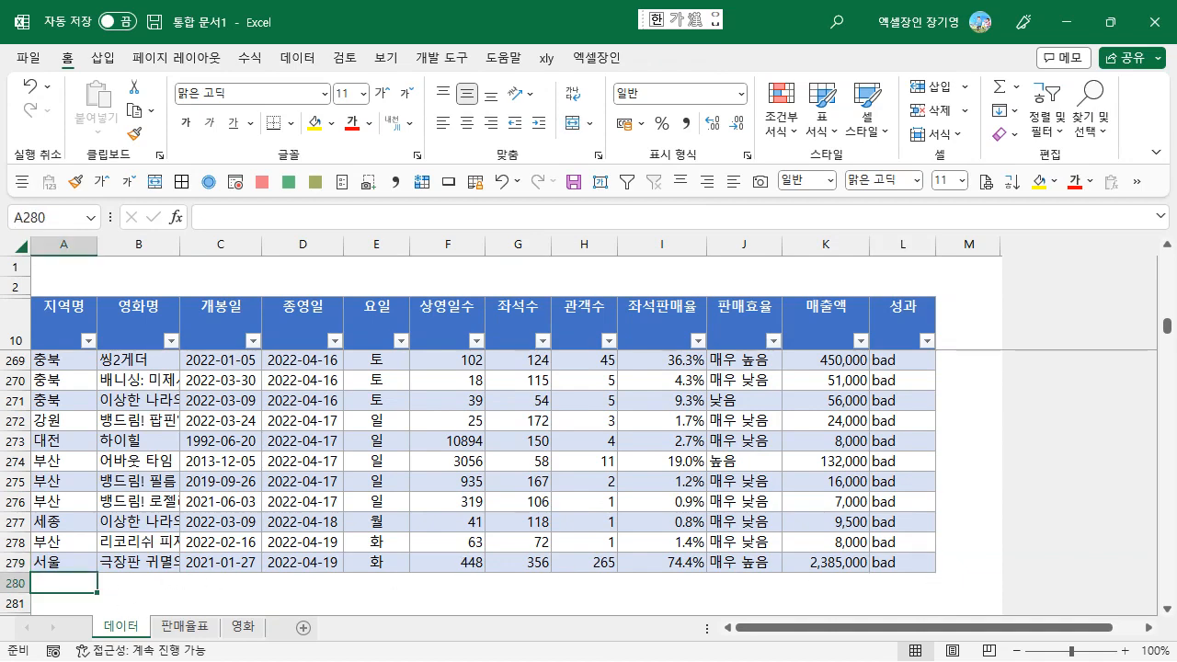
- Start a new record in row 280 with 지역명 서울 and choose 이상한 나라의 수학자 as the 영화명
type("서울")
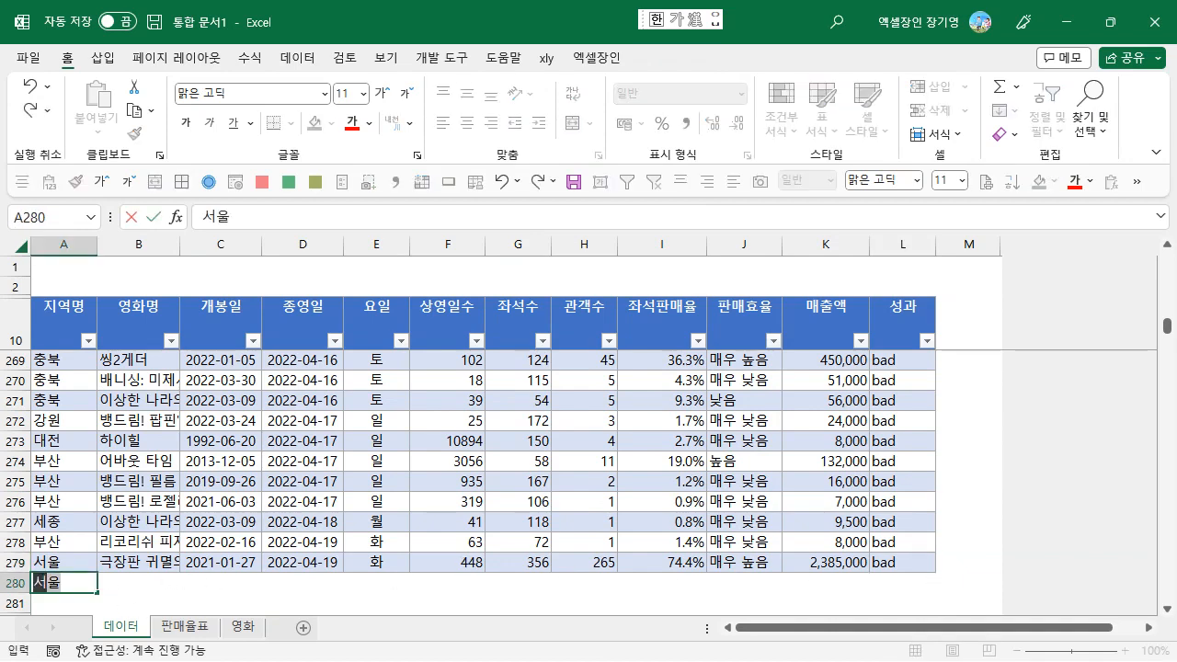
key("BackSpace")
type("ㄹ")
key("Tab")
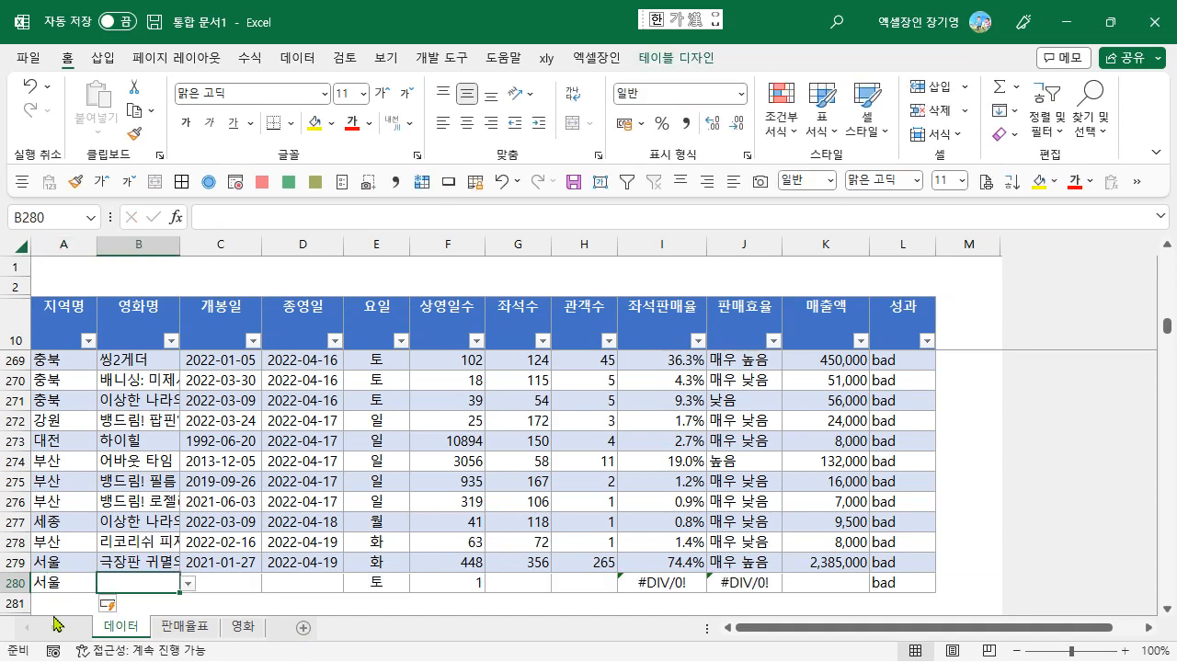
left_click(188, 583)
left_click(157, 558)
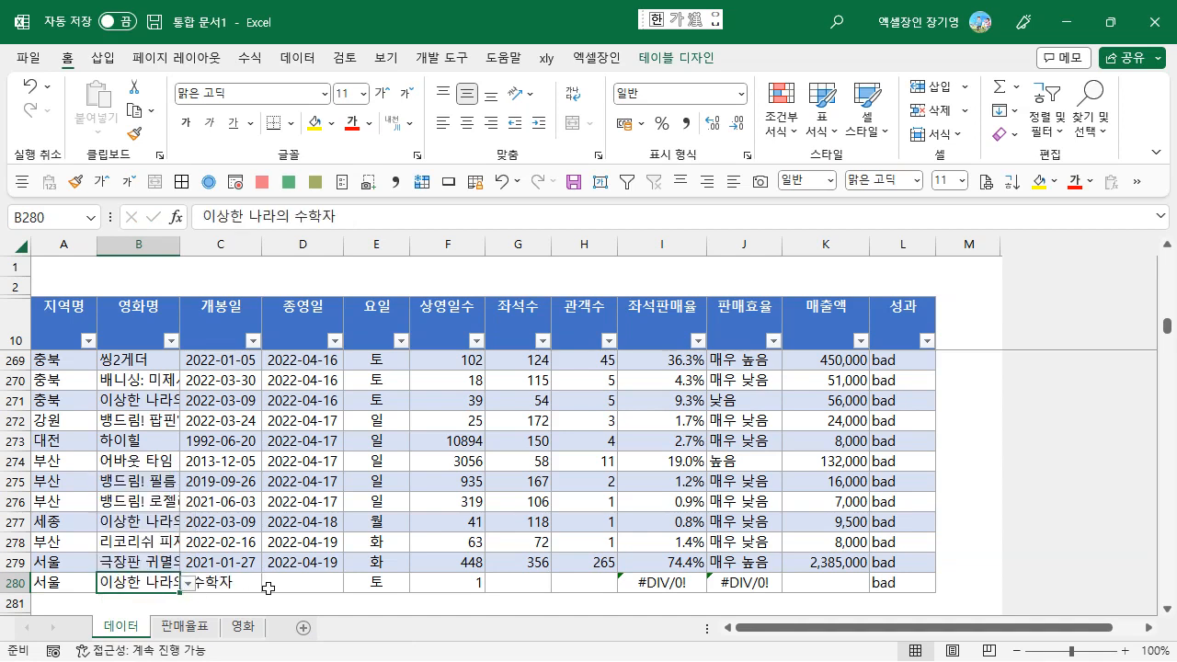
- Enter 2022-12-16 as the 개봉일 and 2022-12-19 as the 종영일 in row 280
key("Right")
key("ctrl+semicolon")
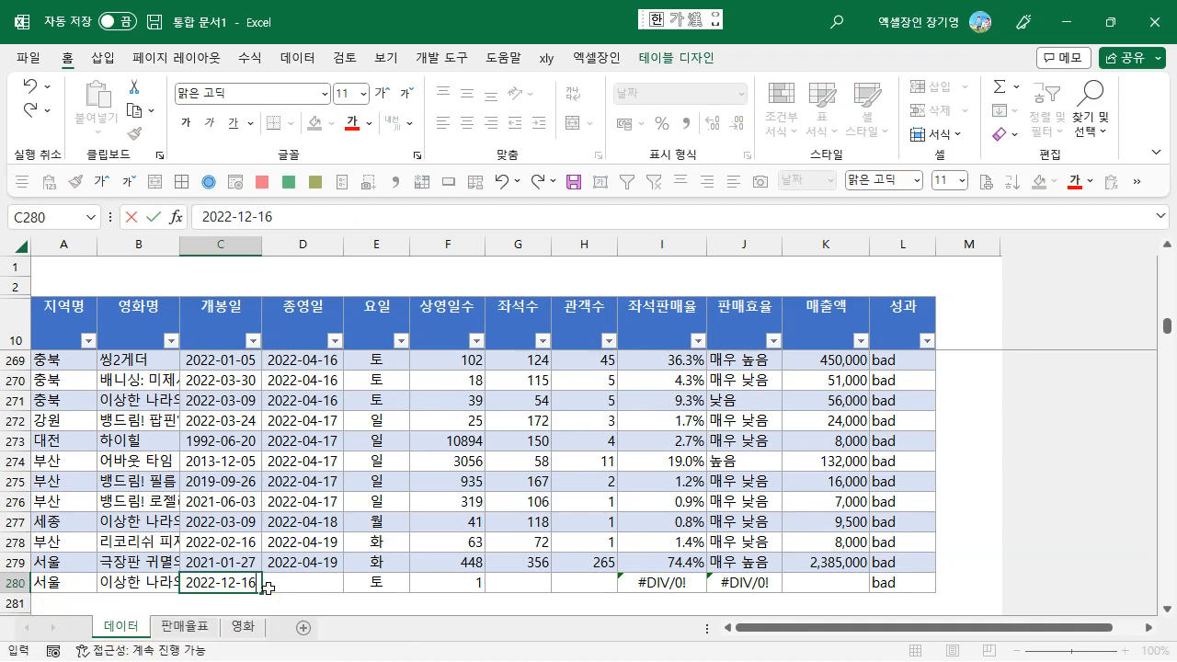
key("Right")
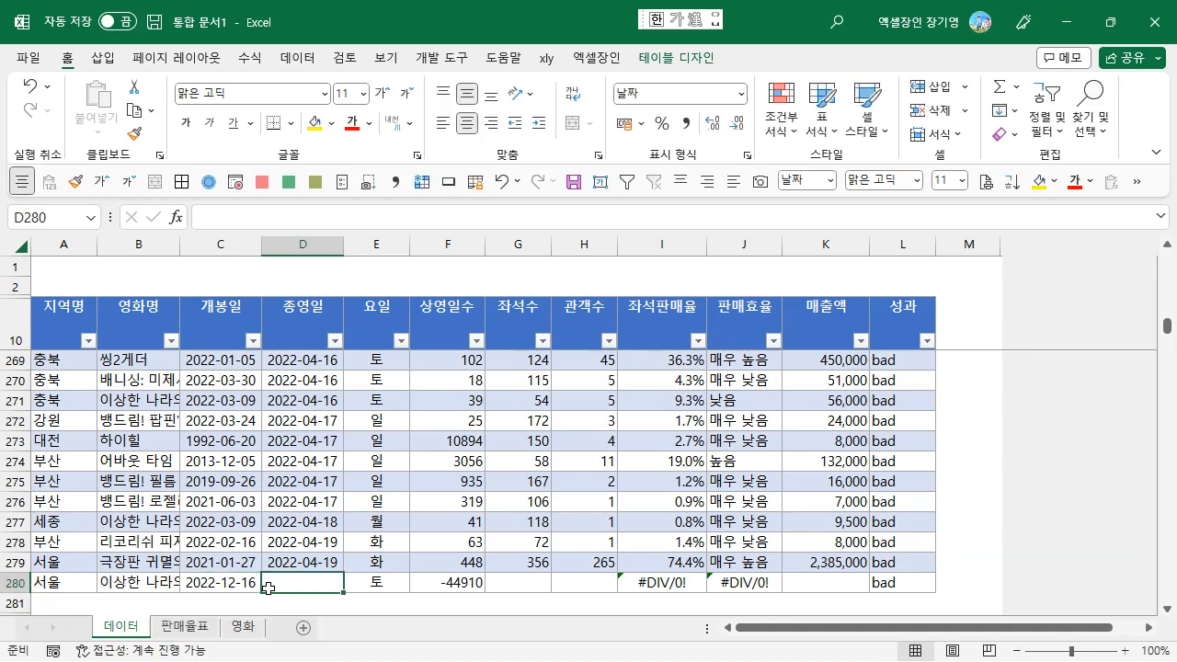
key("ctrl+semicolon")
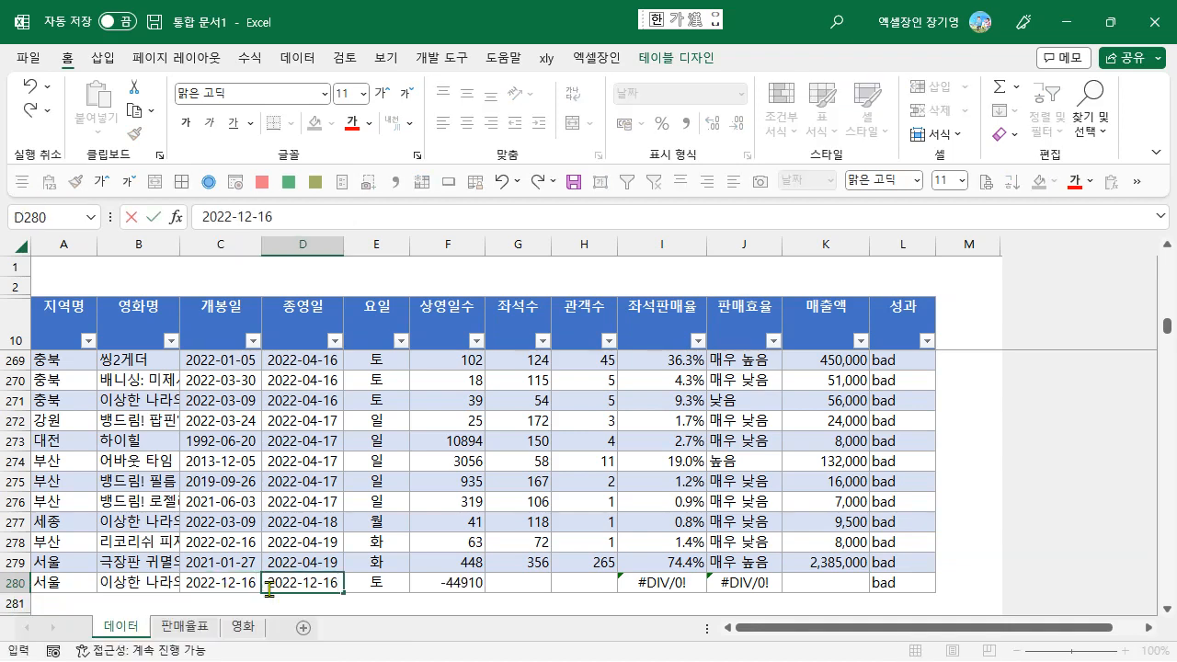
key("BackSpace")
type("9")
key("Right")
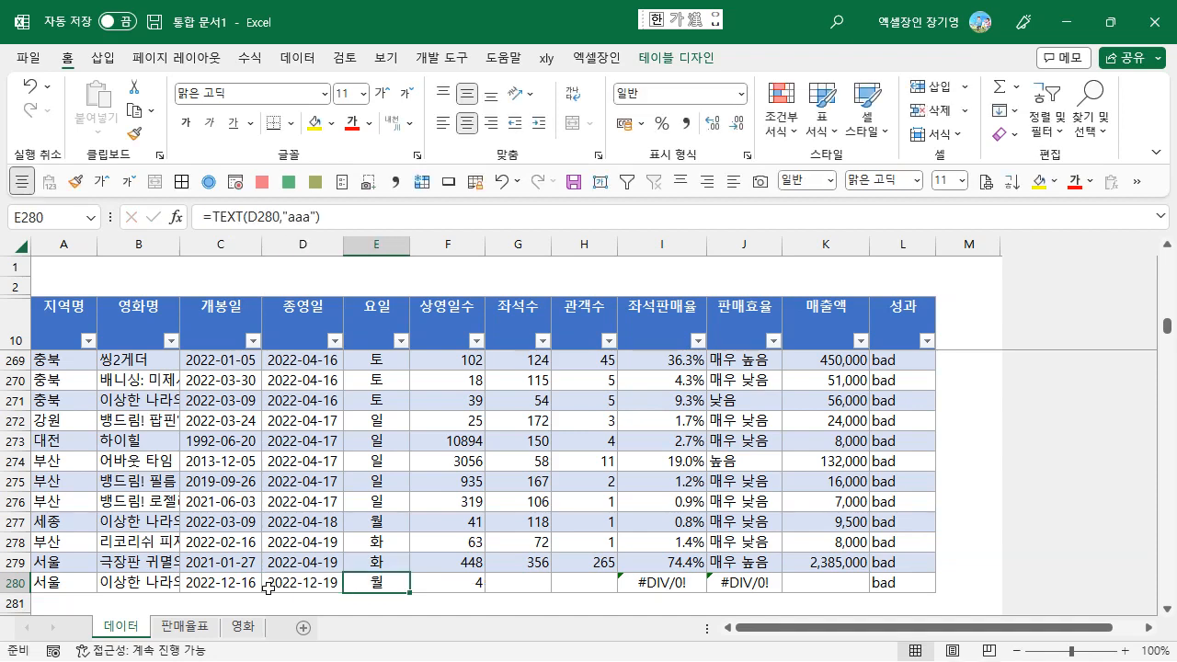
- Enter 2222 as the 좌석수 and 333 as the 관객수 in row 280
key("Right")
key("Right")
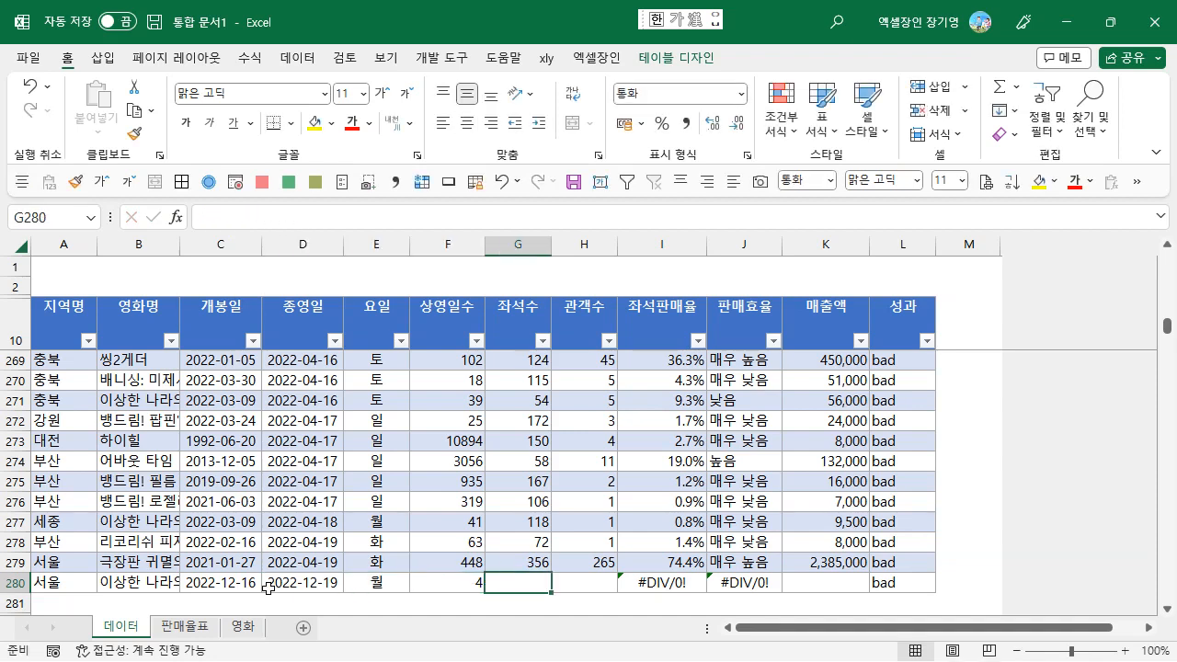
type("2222")
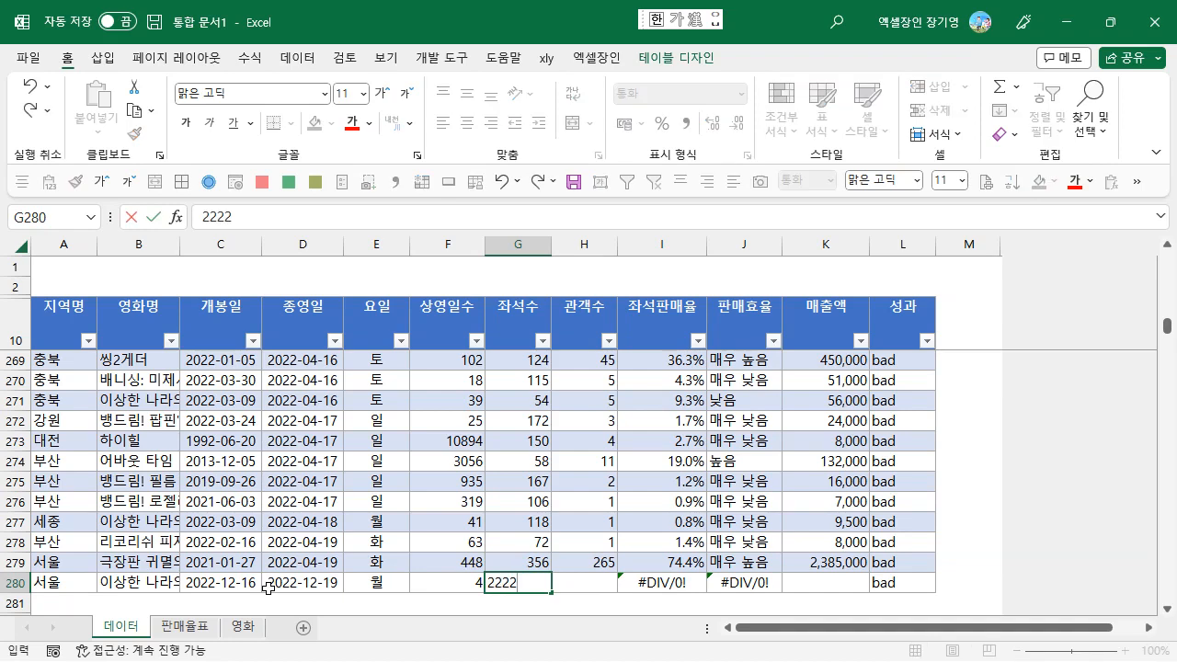
key("Right")
type("333")
key("Right")
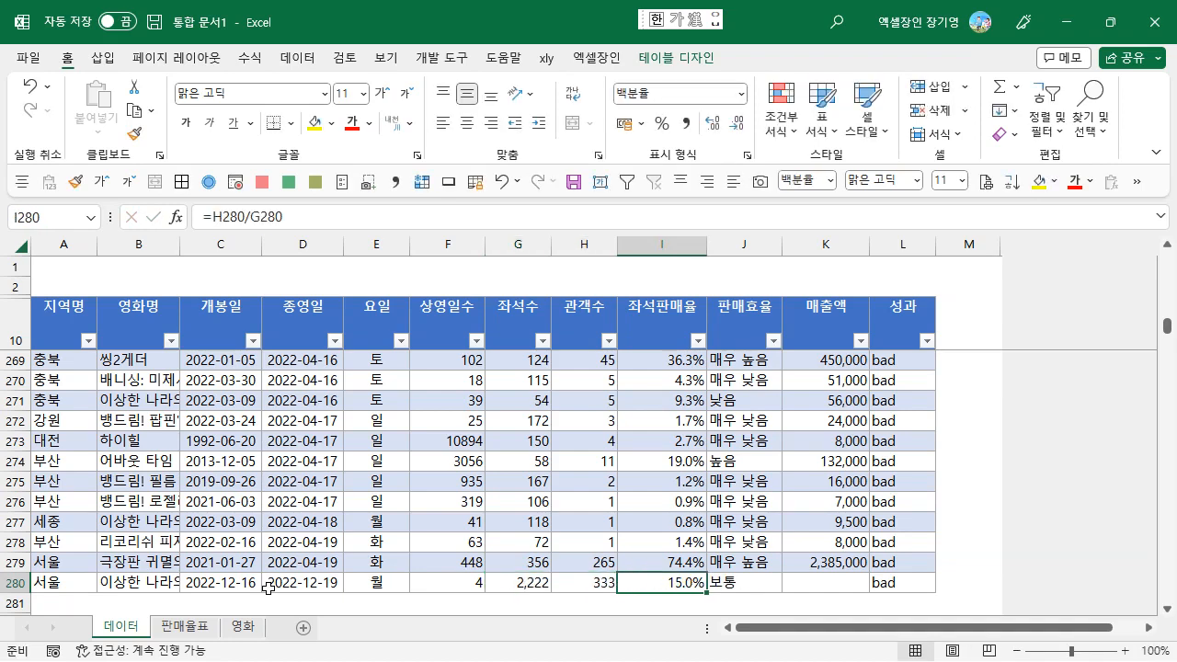
- Check the 판매효율 formula in J280 and enter 10,000,000 as the 매출액 in K280
key("Right")
key("Right")
key("Left")
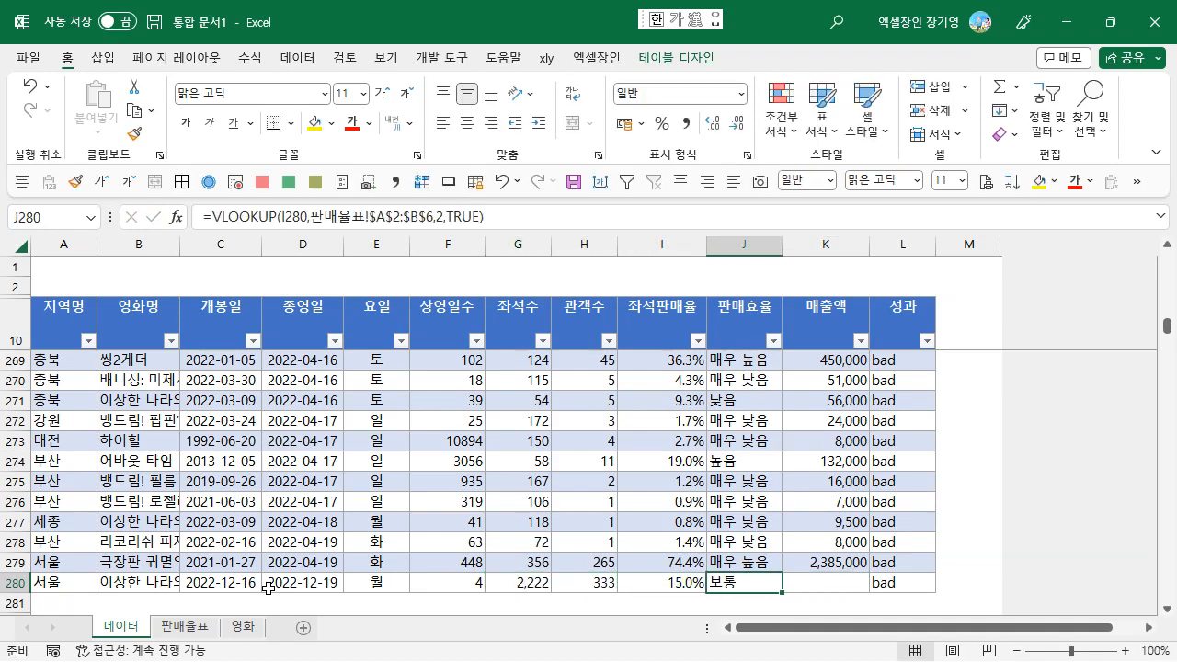
key("Right")
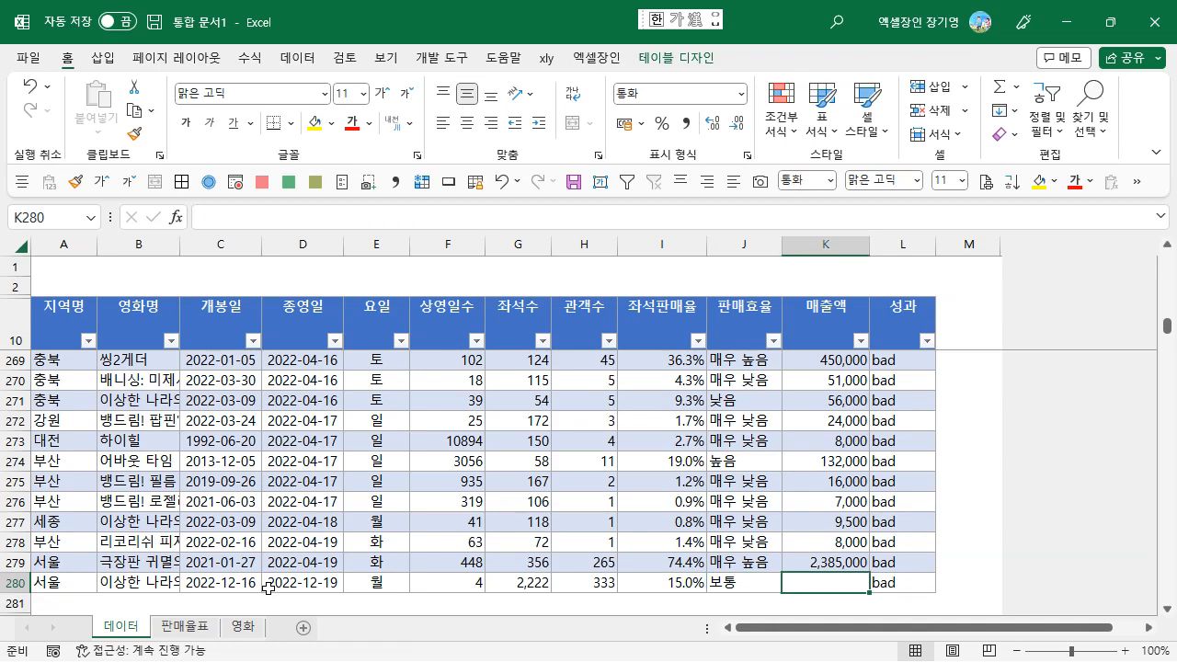
type("10,000,00")
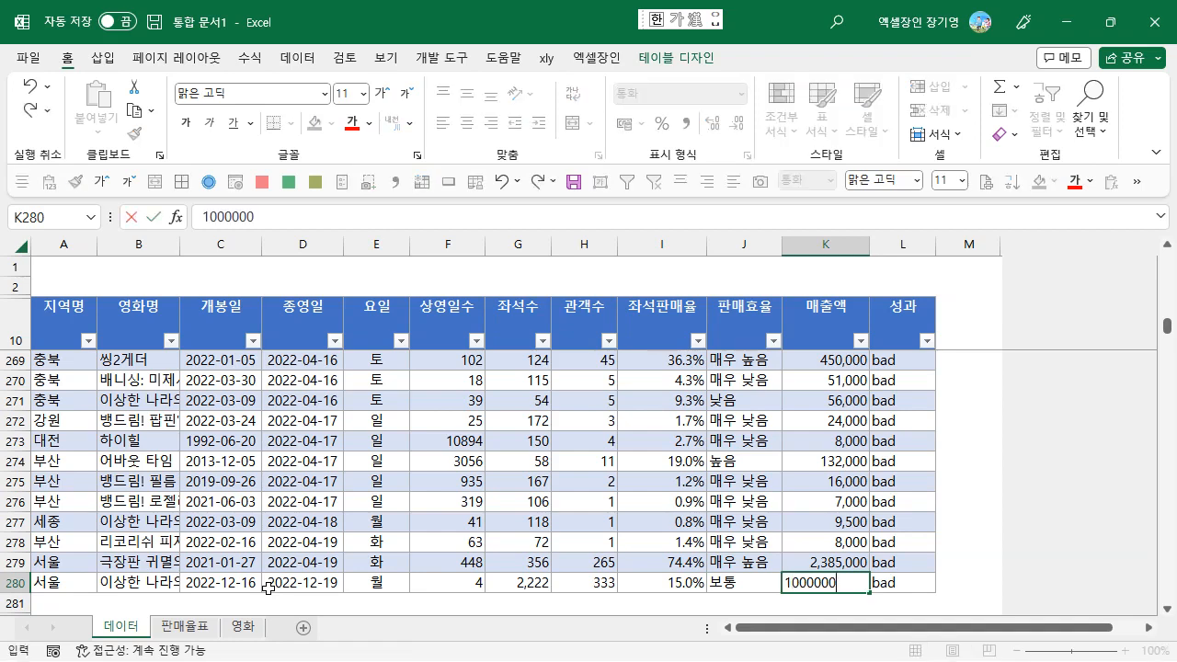
type("0")
key("Return")
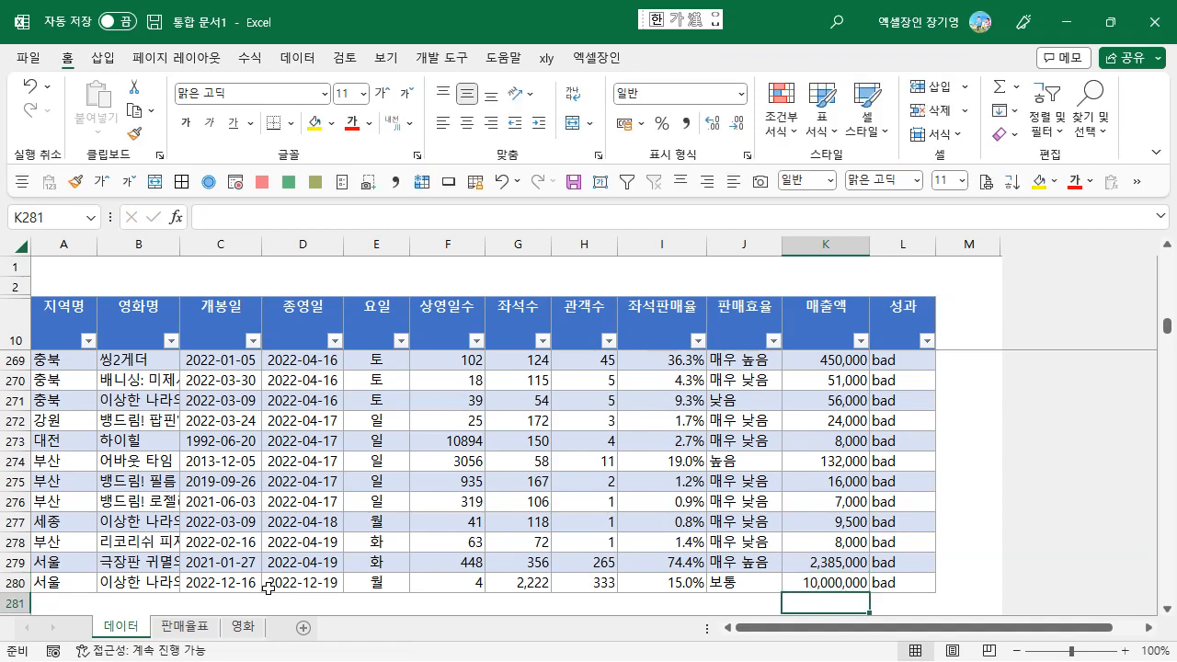
- Clear the manually entered 매출액, 관객수, 좌석수, 종영일, 개봉일, 영화명 and 지역명 cells of the new record in row 280
key("Up")
key("Up")
key("Up")
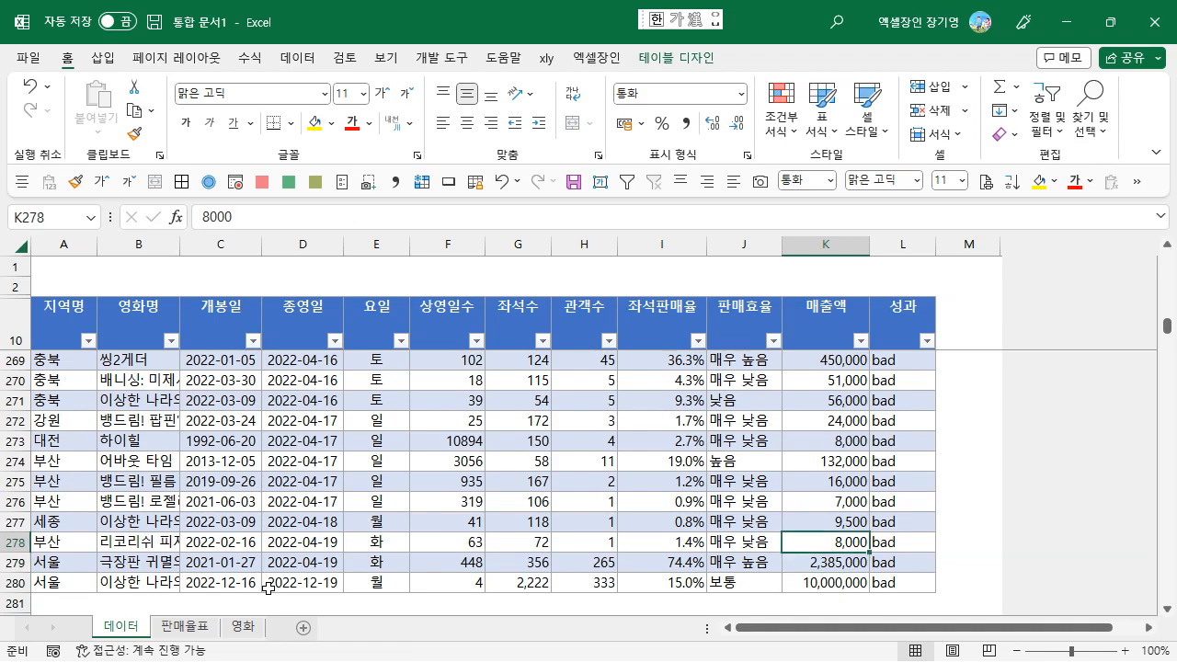
key("Down")
key("Down")
key("Delete")
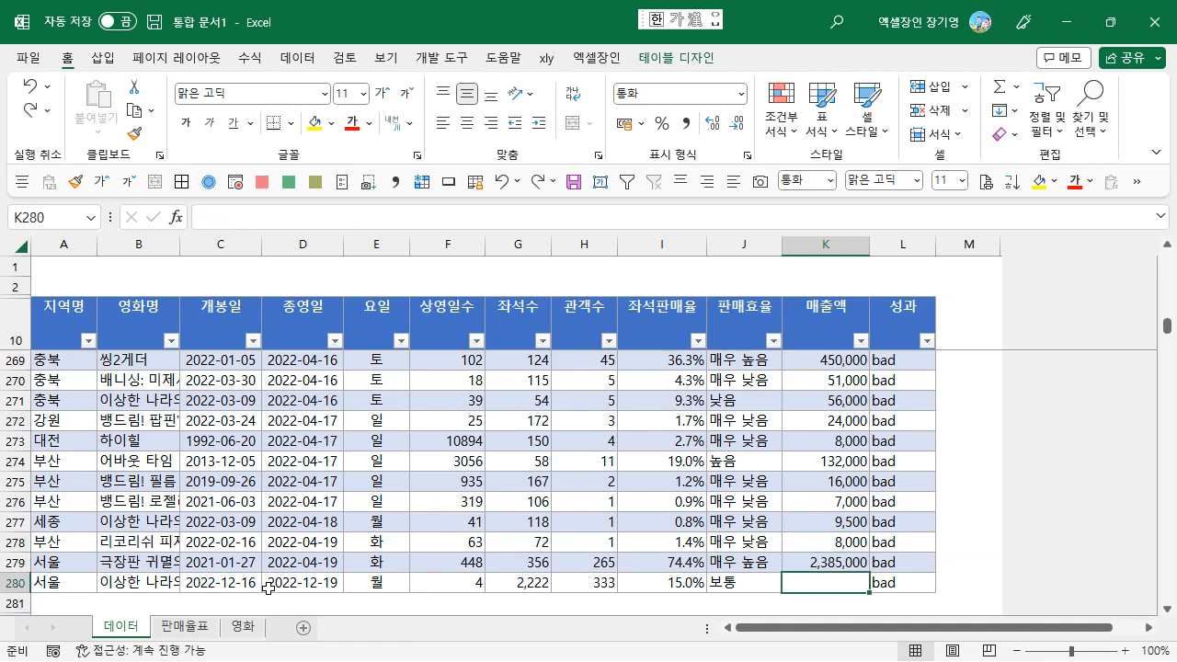
key("Left")
key("Left")
key("Left")
key("Delete")
key("Left")
key("Delete")
key("Left")
key("Left")
key("Left")
key("Delete")
key("Left")
key("Delete")
key("Left")
key("Delete")
key("Left")
key("Delete")
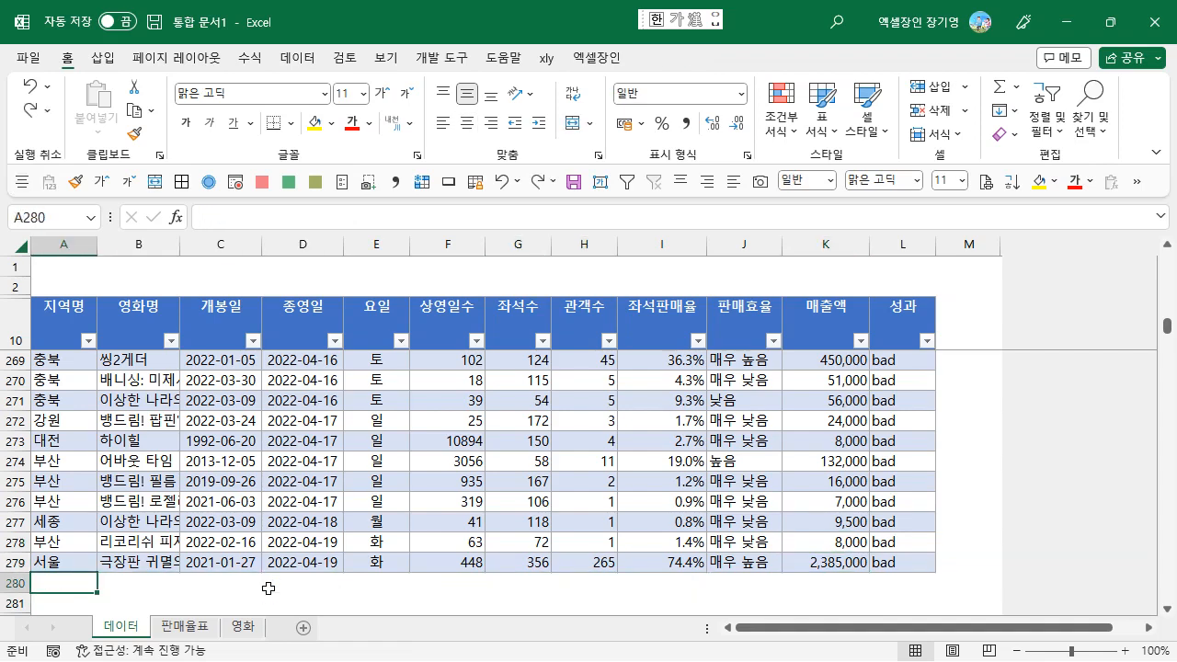
- Undo the row 280 edits and the table conversion to restore the plain data range, and return to the first records
key("ctrl+z")
key("Up")
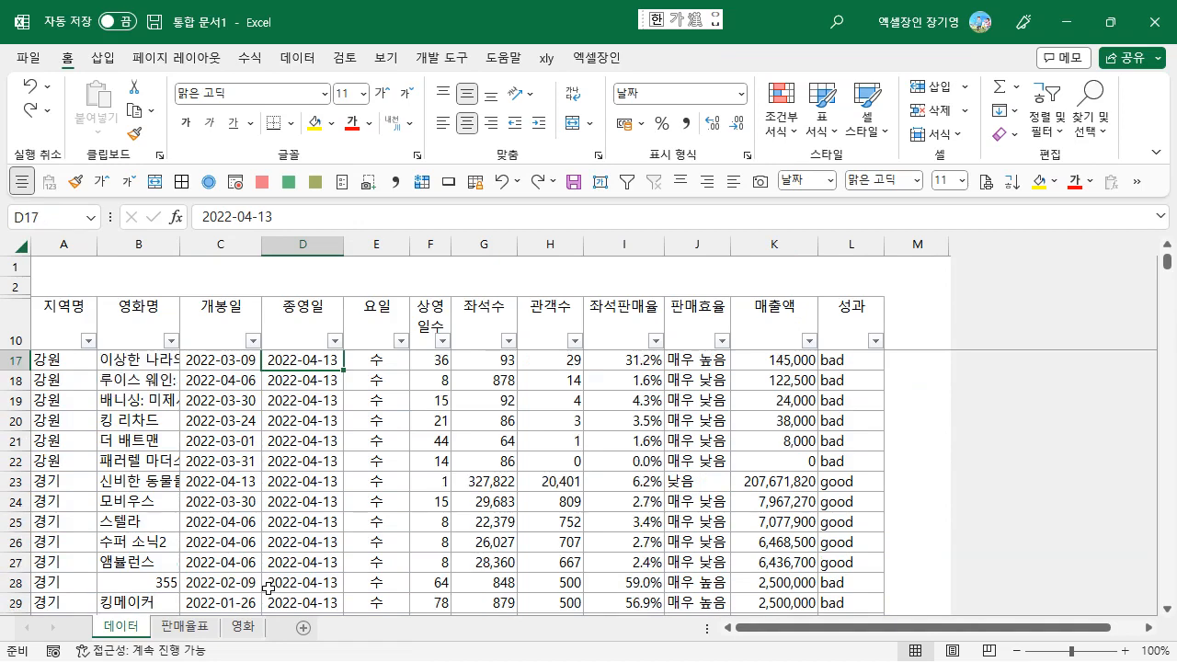
key("Home")
key("Up")
key("Up")
key("Up")
key("Up")
key("Up")
key("Up")
key("Up")
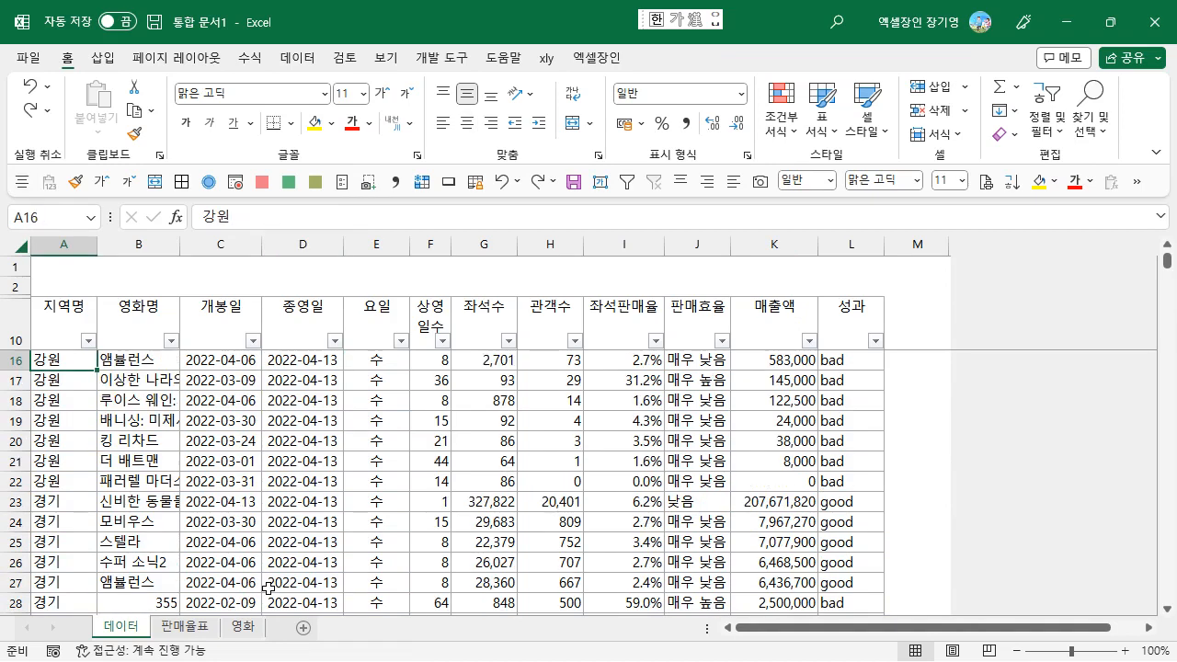
key("Down")
key("Down")
key("Down")
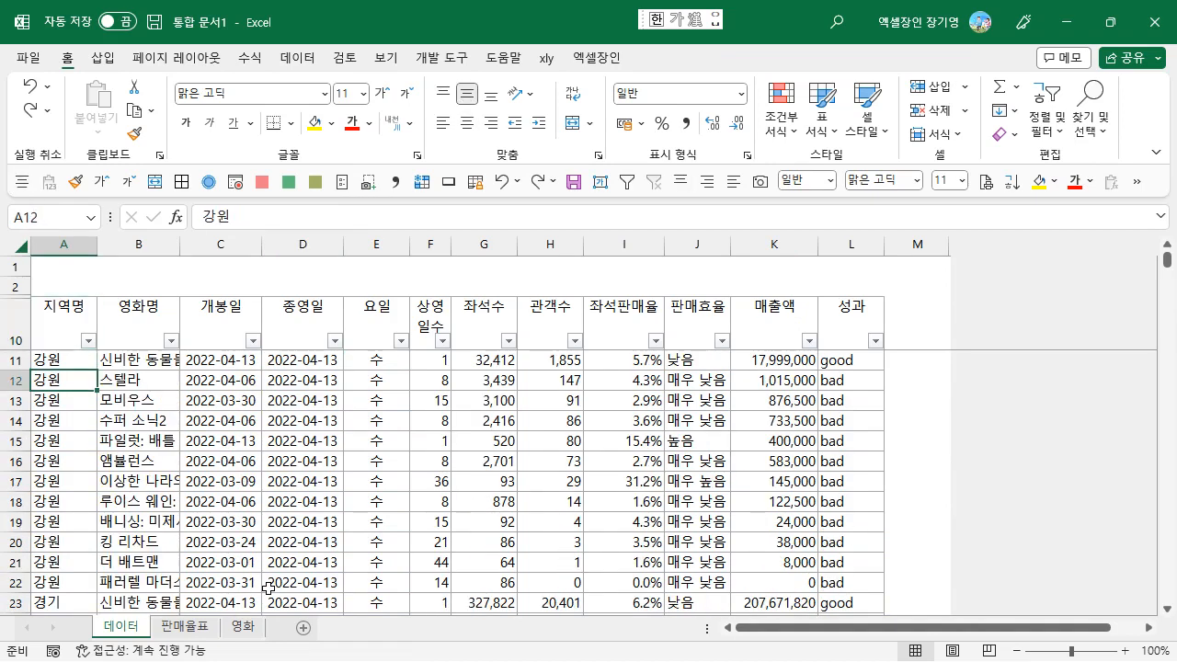
- Examine the last records of the plain range and go across row 279 to inspect its cells and the 판매효율 formula
key("ctrl+Down")
key("Down")
key("Down")
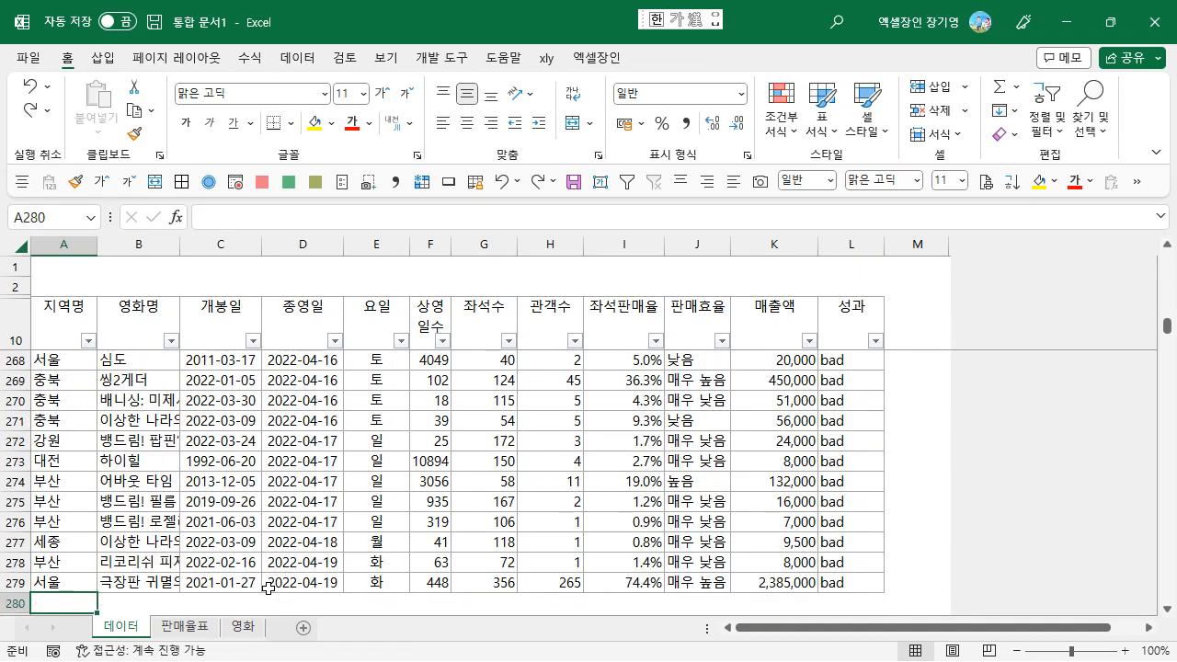
key("Up")
key("Up")
key("Right")
key("Right")
key("Right")
key("Right")
key("Right")
key("Right")
key("Right")
key("Right")
key("Right")
key("Right")
key("Right")
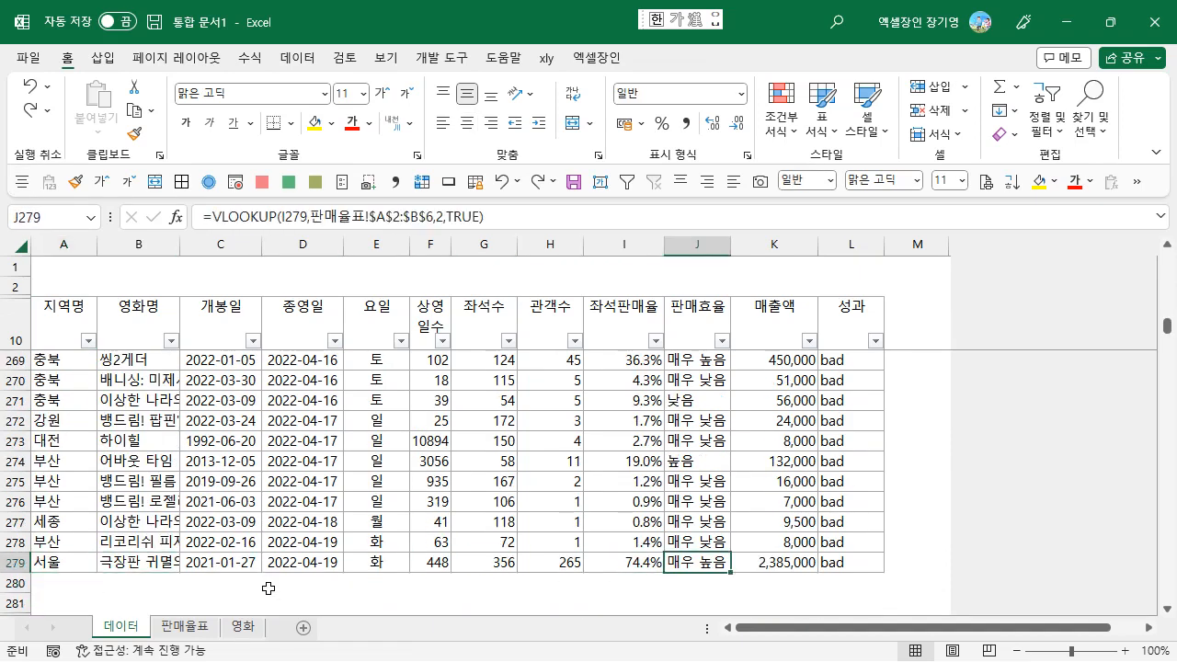
key("shift+space")
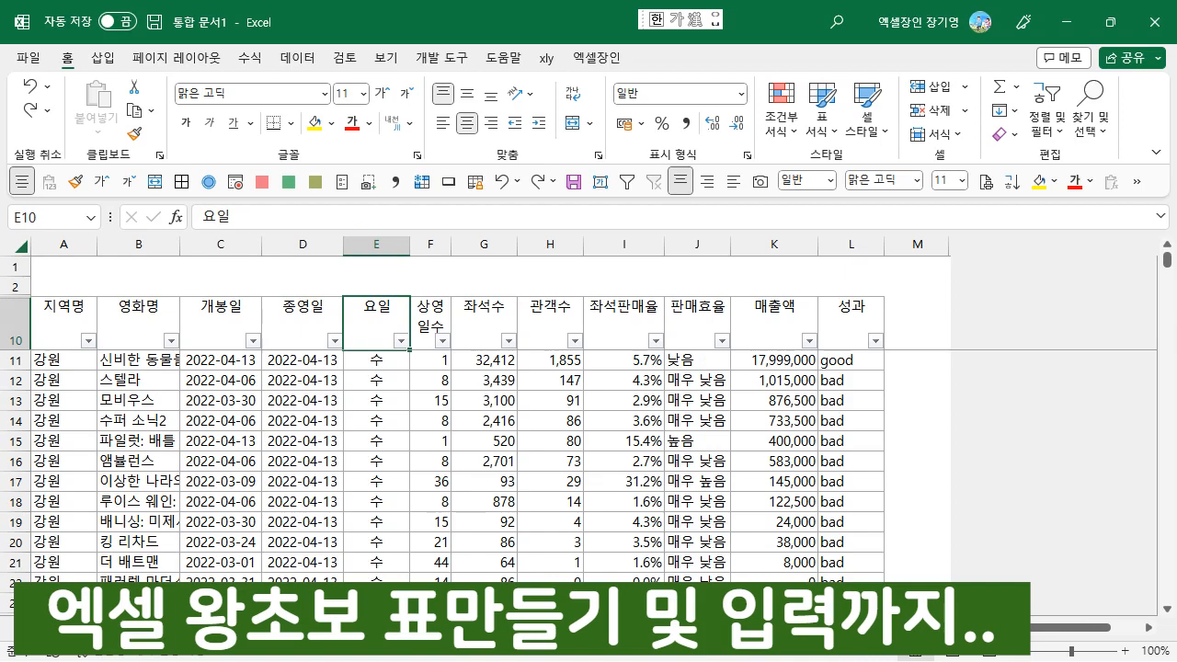
- Inspect the 상영일수, 성과 and 판매효율 formulas in the first records, including F13, L13, L17 and J17
key("Down")
key("Down")
key("Down")
key("Right")
key("Right")
key("Right")
key("Right")
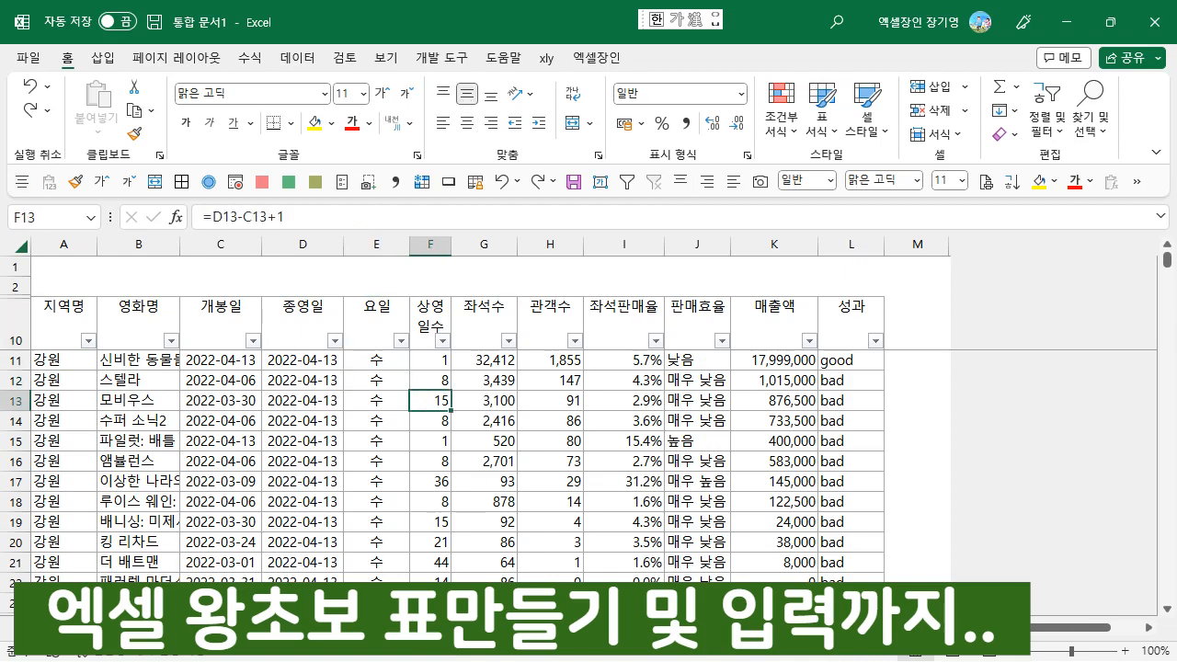
key("Right")
key("Right")
key("Right")
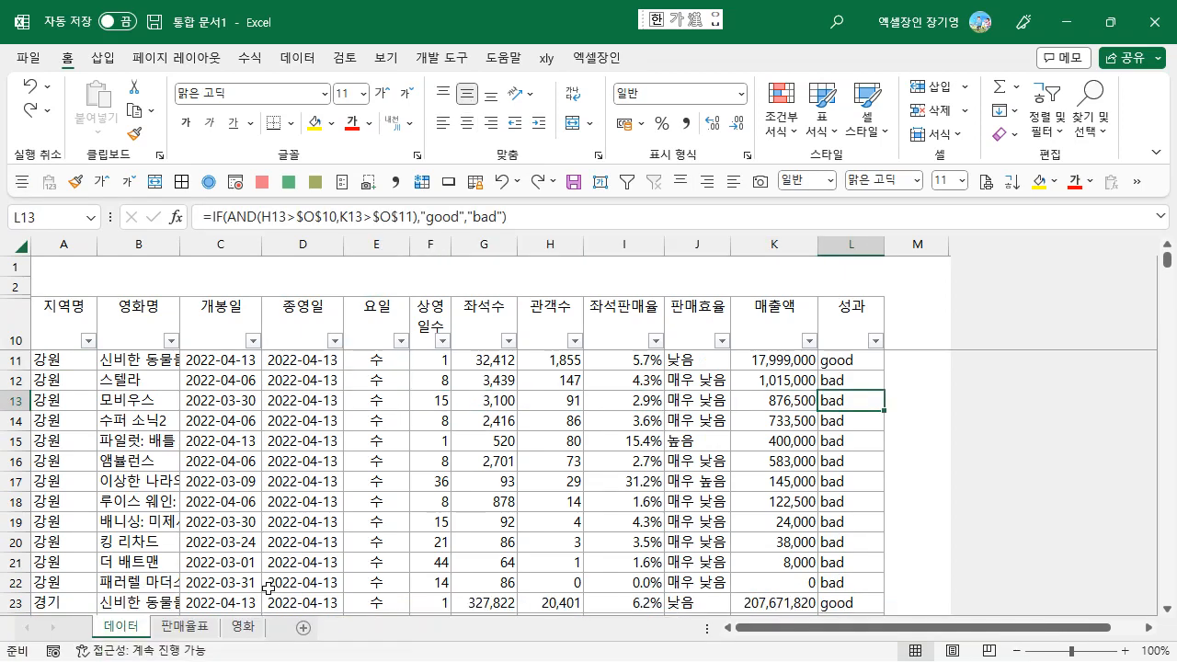
key("Down")
key("Down")
key("Down")
key("Down")
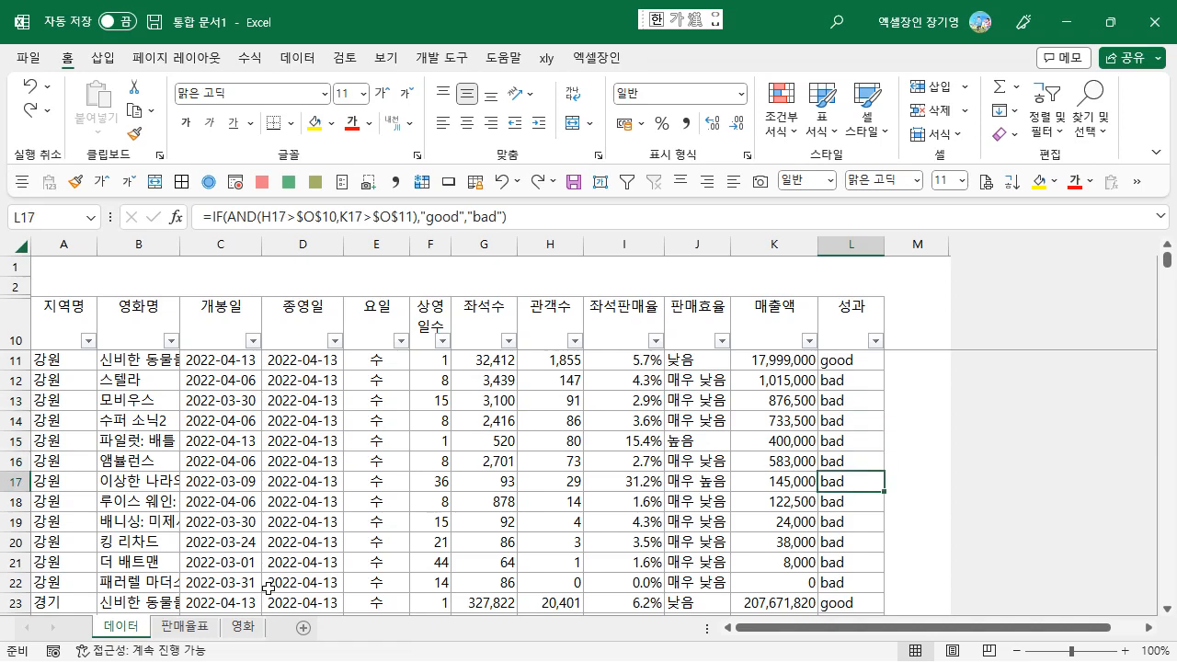
key("Left")
key("Left")
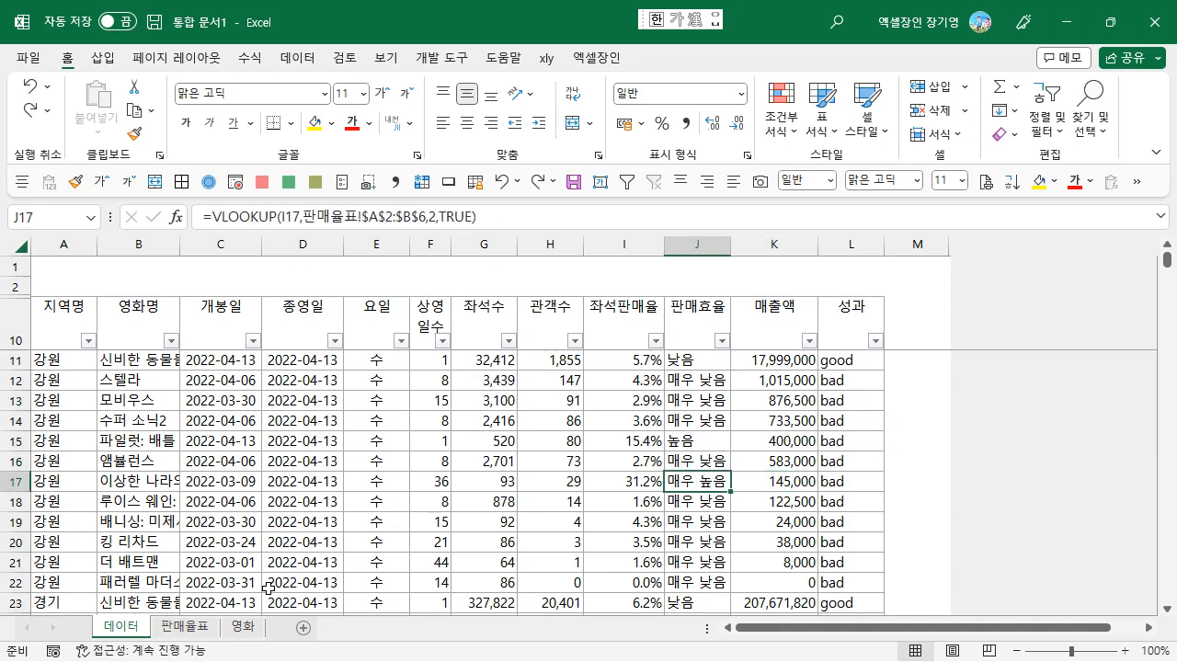